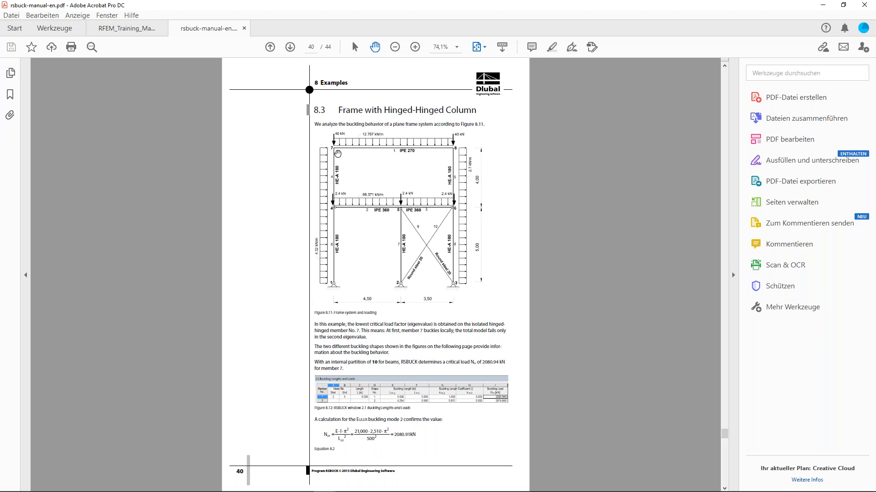
Examine the geometry, cross-sections and loads of the frame in Figure 8.11 of the manual
ctrl+scroll(337, 153, up, 3)
drag(570, 207, 552, 225)
ctrl+scroll(552, 226, down, 1)
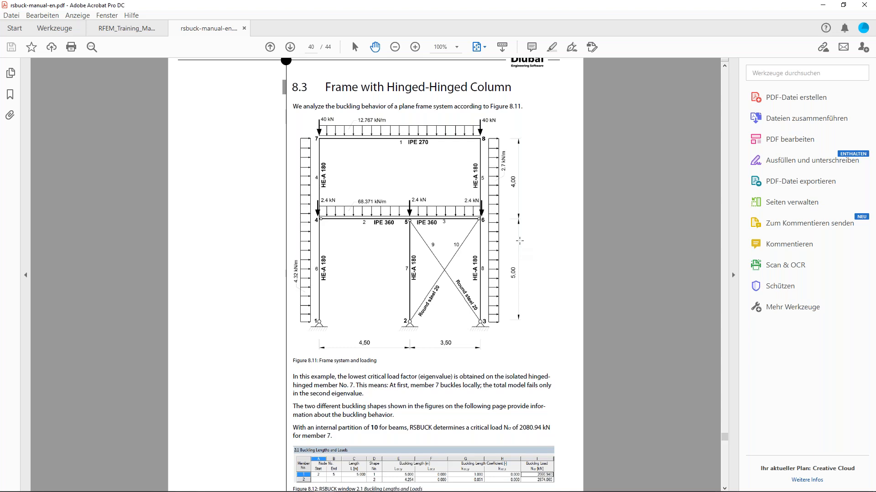
key(ctrl+0)
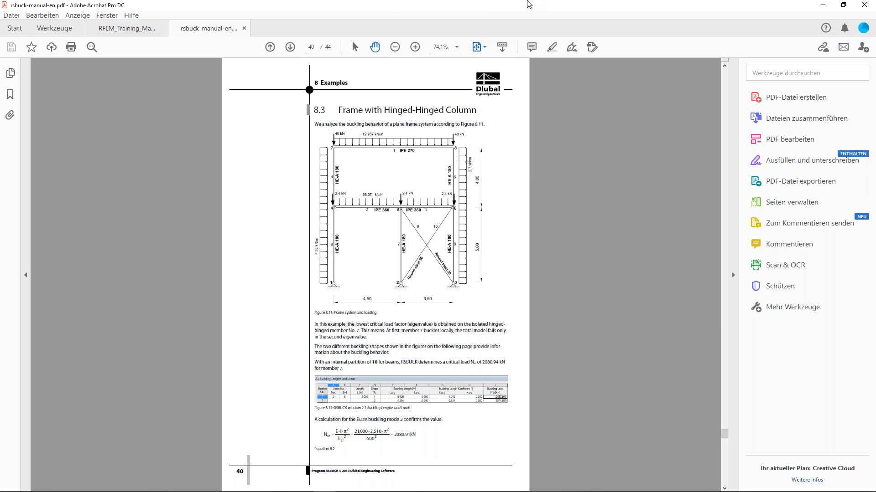
Switch to RFEM and start a new model named 2D-Frame in the Examples project
key(alt+Tab)
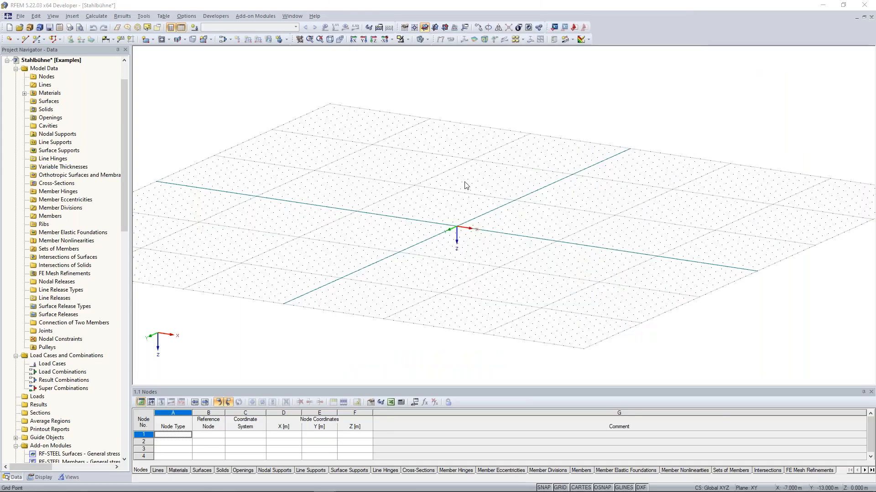
click(417, 216)
ctrl+middle_drag(404, 220, 478, 192)
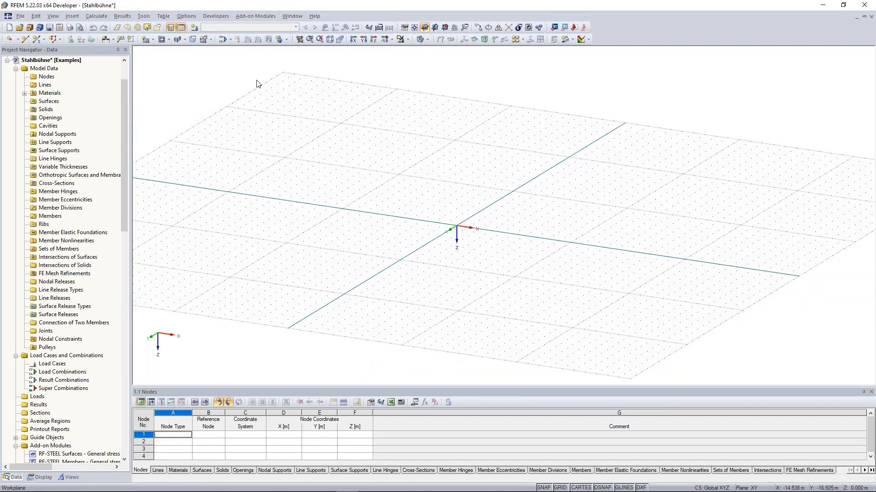
click(21, 17)
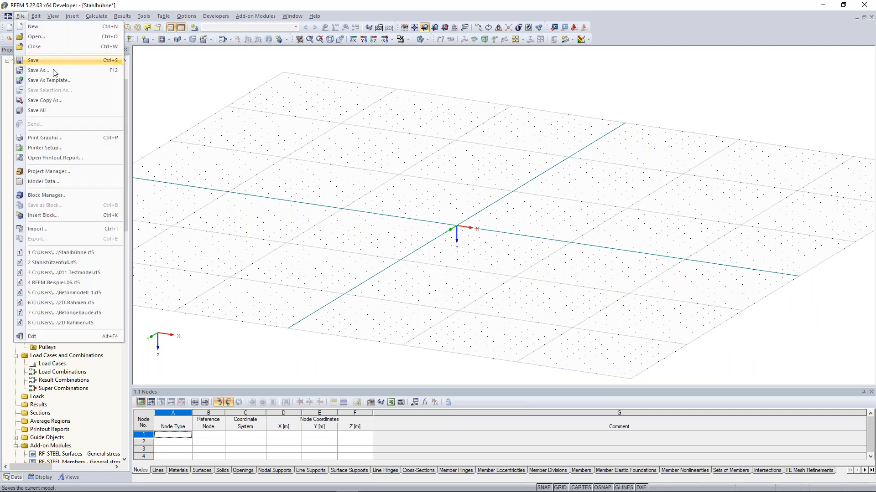
click(73, 7)
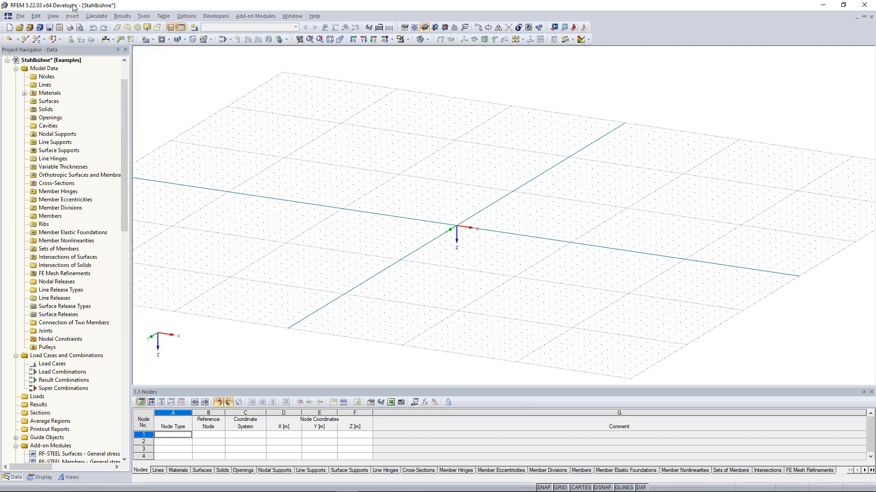
click(9, 28)
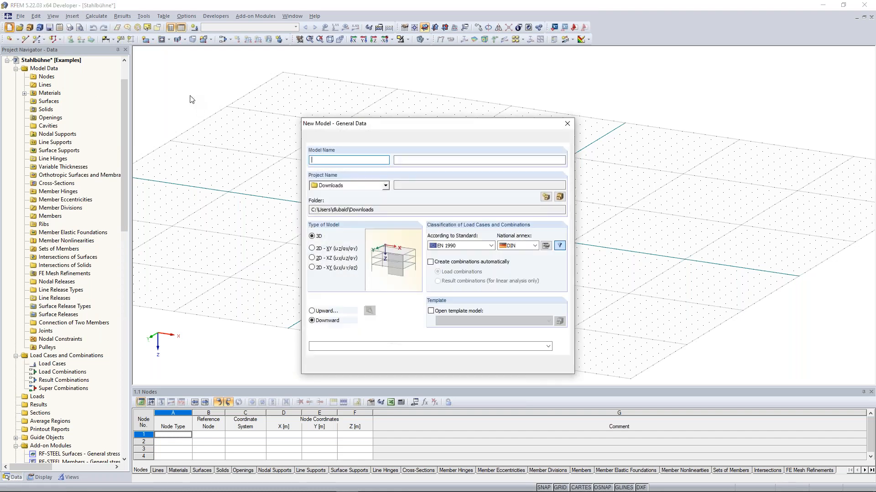
drag(395, 132, 379, 91)
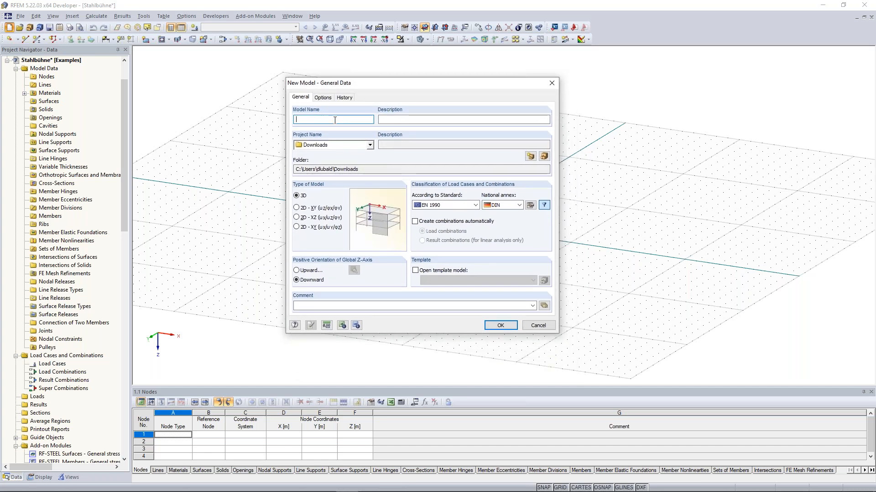
text(2D-Frame)
click(338, 145)
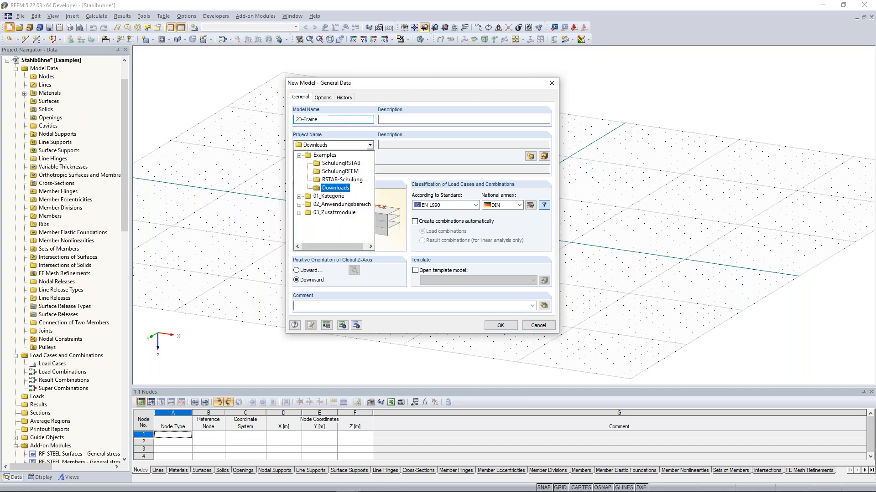
click(340, 156)
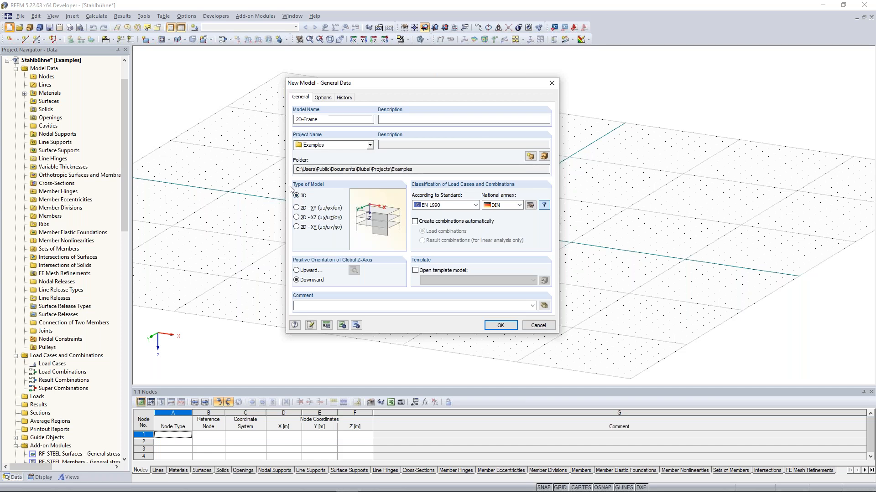
Set the model type to 2D - XZ with the standard None and the positive global Z-axis downward
click(296, 218)
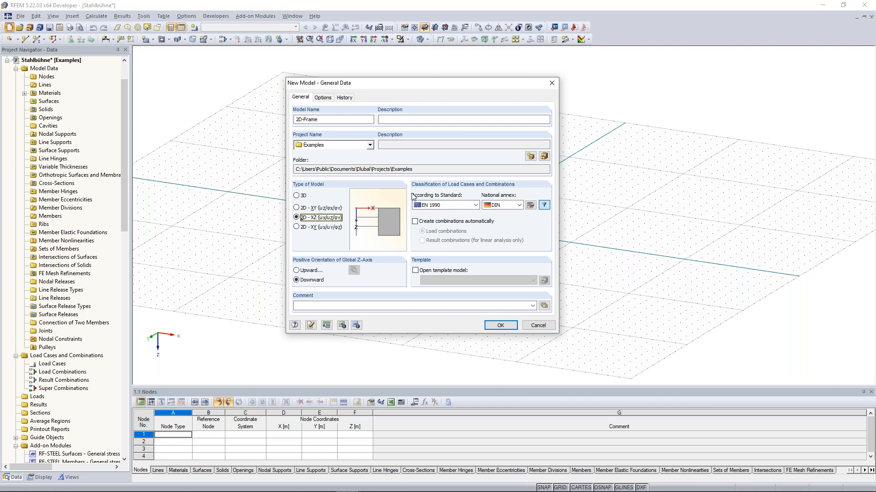
click(480, 208)
click(476, 207)
click(476, 207)
click(475, 209)
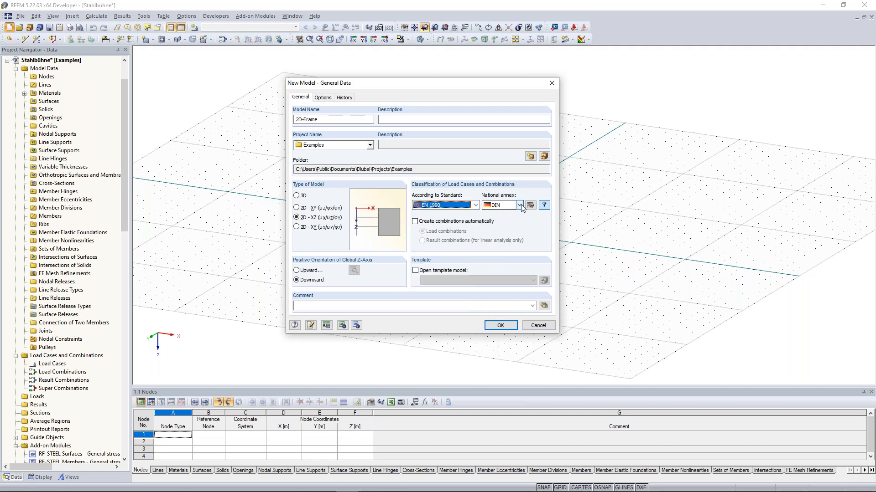
click(520, 206)
mouse_move(557, 218)
mouse_down()
mouse_move(560, 284)
mouse_move(545, 224)
mouse_up()
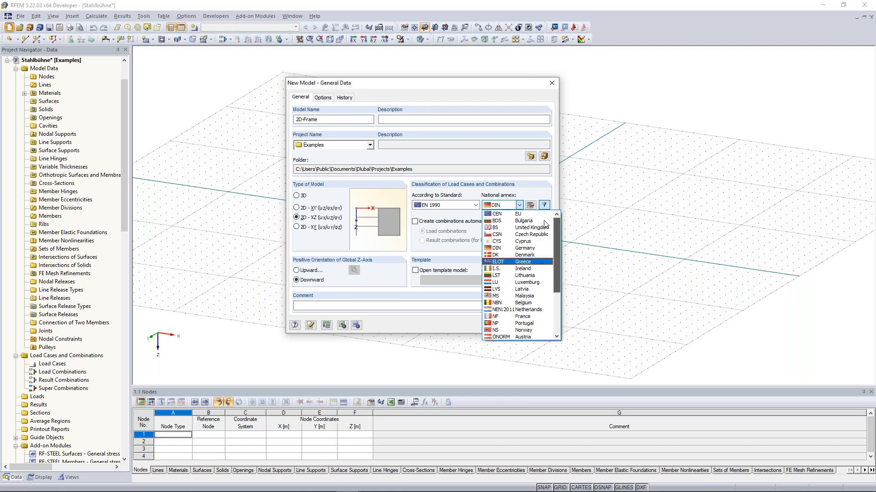
click(475, 206)
click(475, 205)
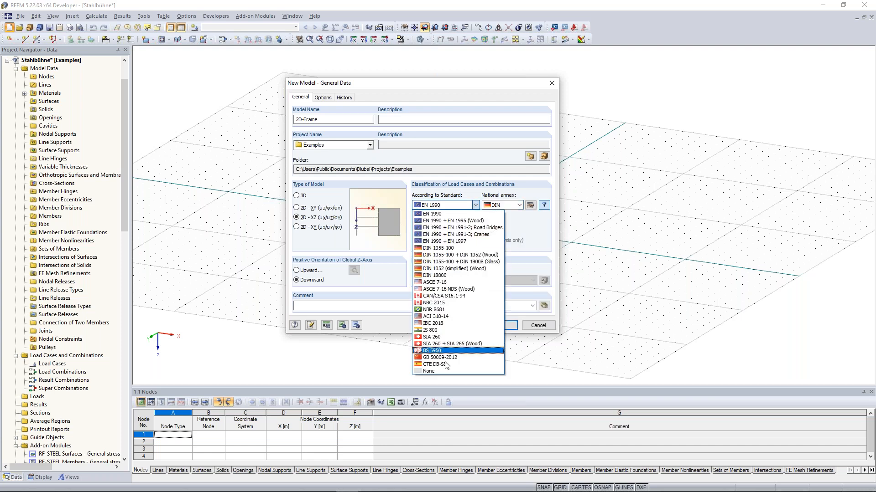
click(431, 371)
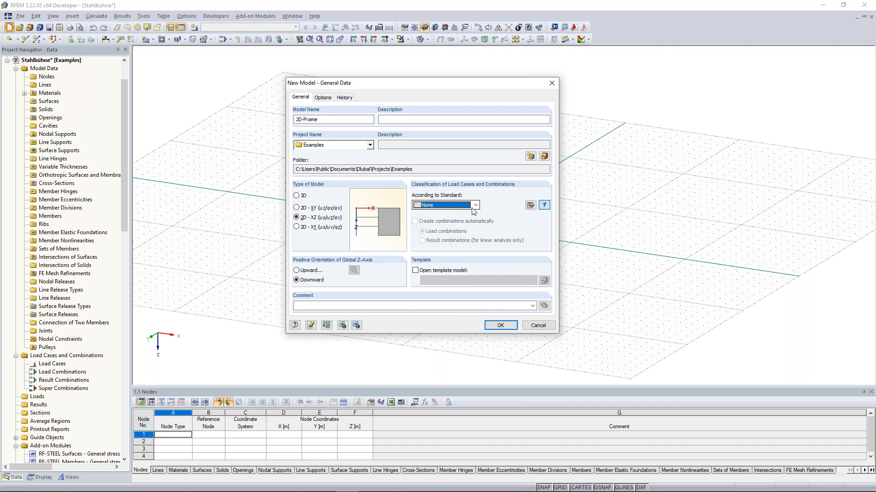
click(314, 280)
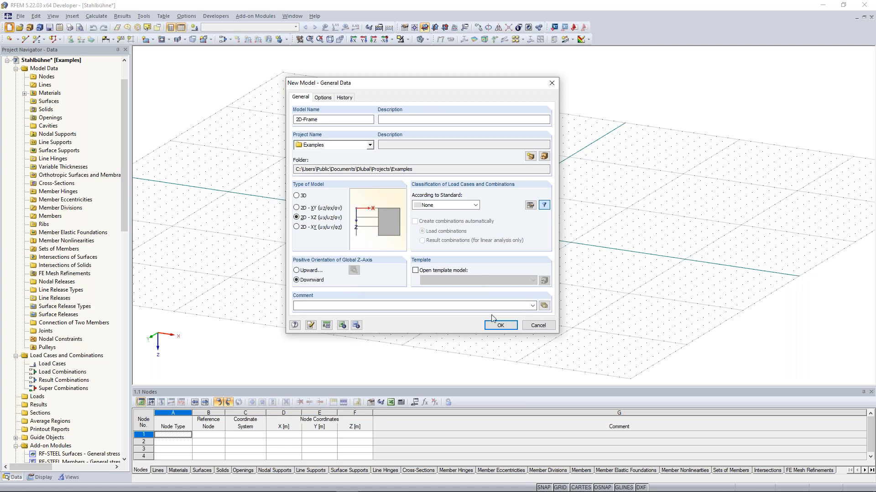
Review the units and decimal places for the new model, accept them and create the model
click(325, 326)
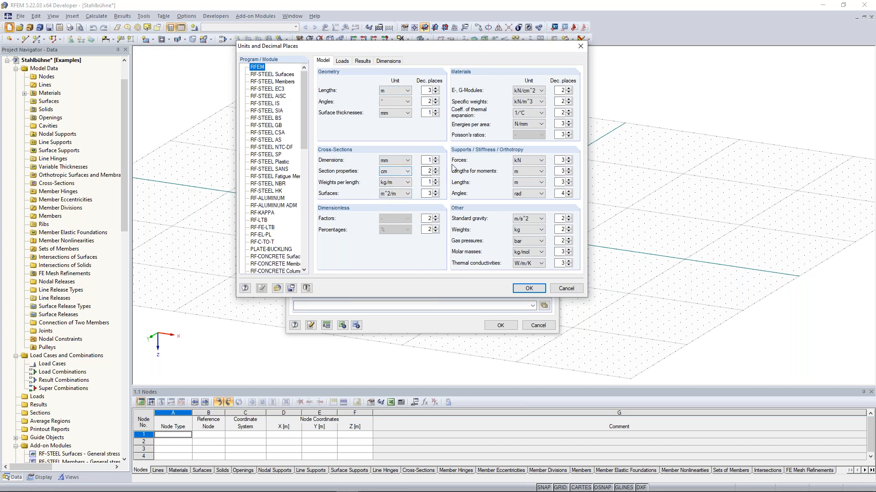
click(529, 288)
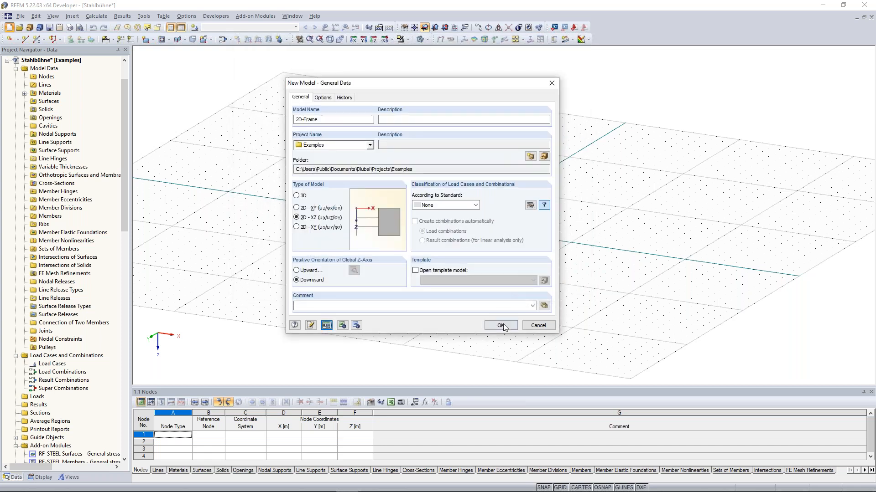
click(502, 325)
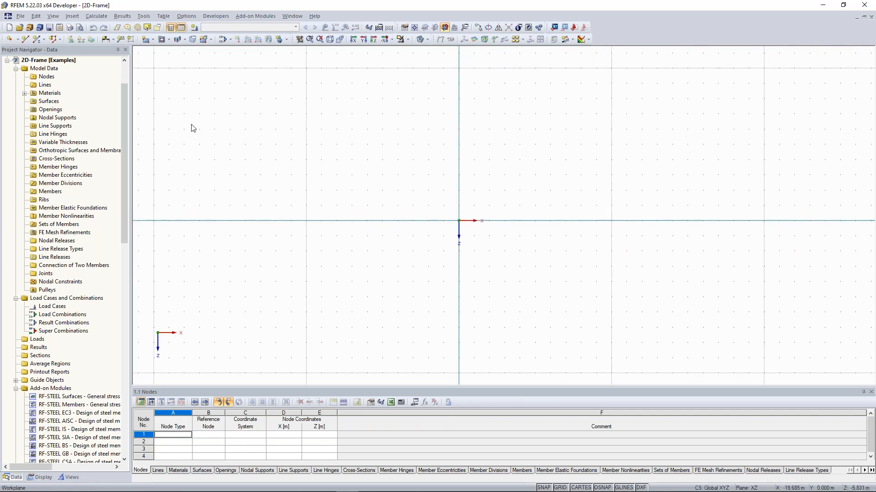
Start defining a new member with Beam as its member type
click(38, 41)
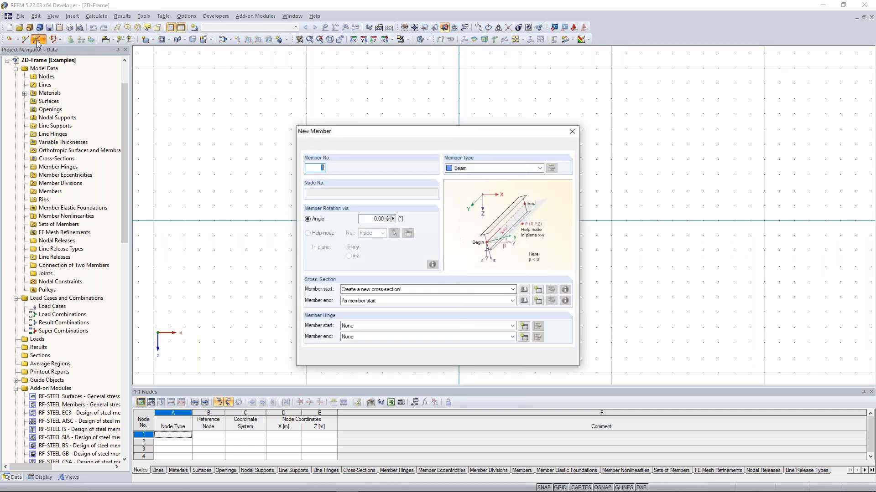
drag(455, 139, 440, 110)
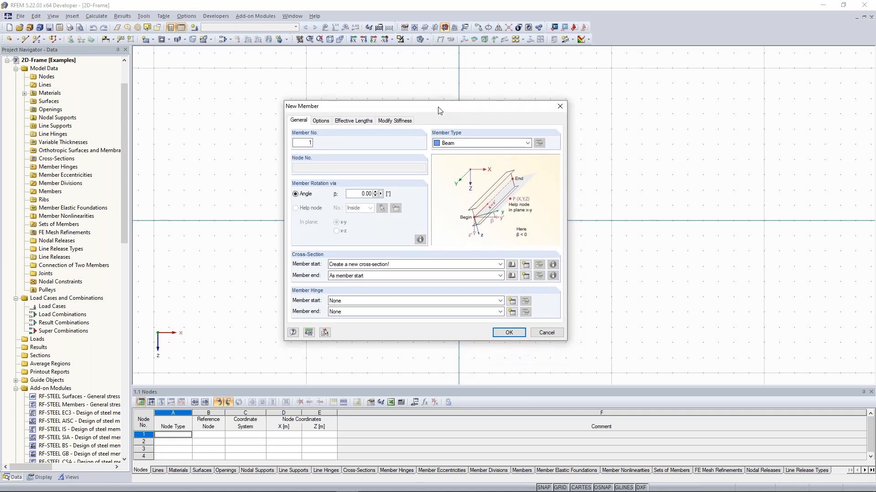
click(502, 144)
click(502, 148)
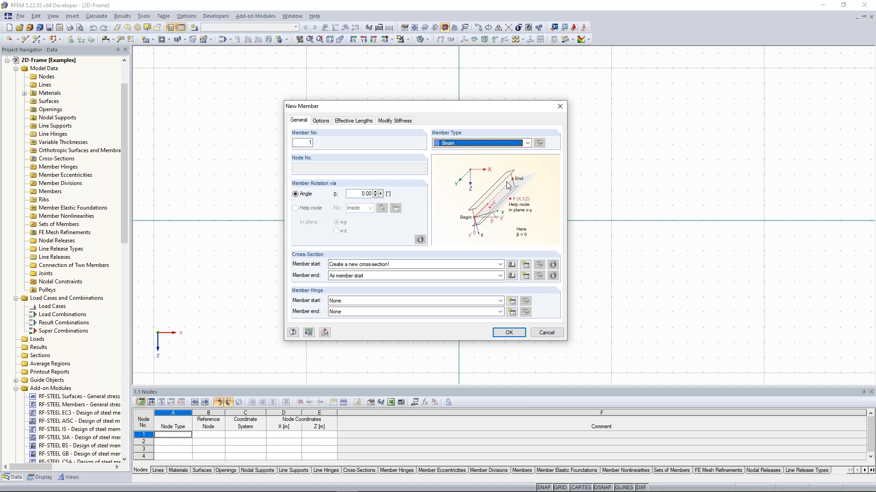
Create a new cross-section for the member start and choose the rolled I-section HEA 180
click(525, 265)
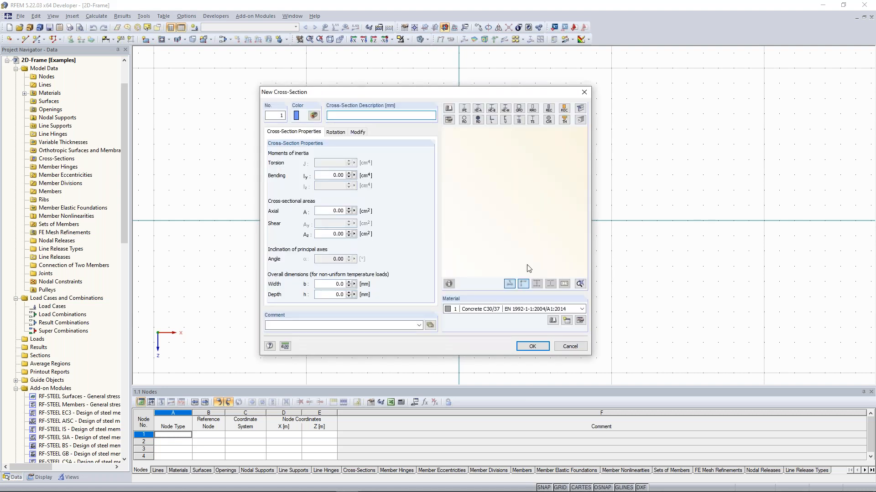
click(478, 109)
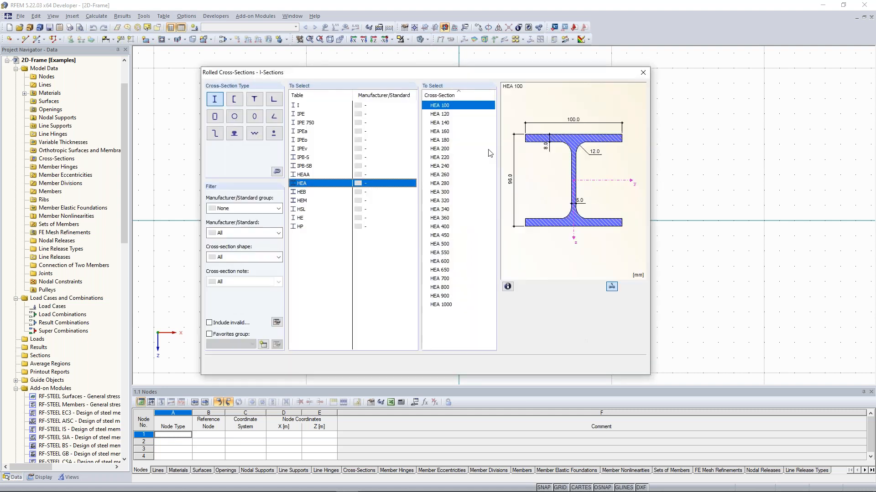
drag(471, 74, 471, 63)
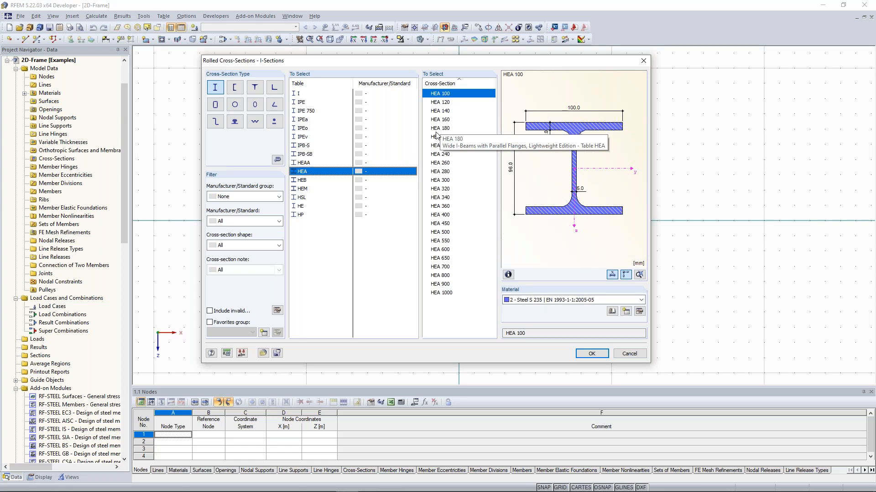
click(437, 130)
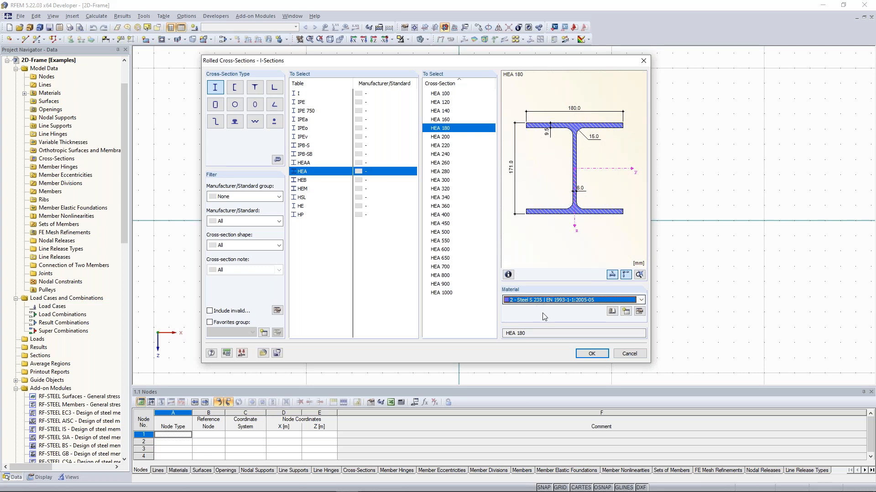
Edit the section's material and import Steel S 235 according to EN 1993-1-1:2005-05 from the material library
click(639, 312)
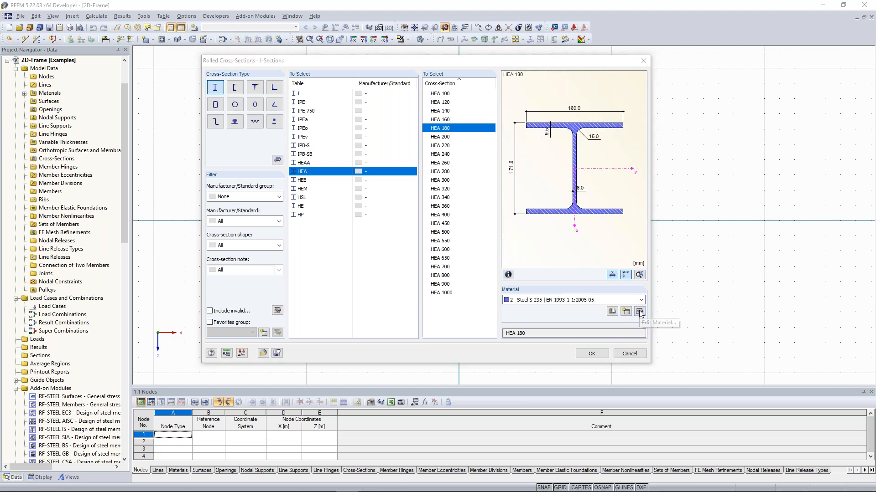
drag(419, 114, 292, 94)
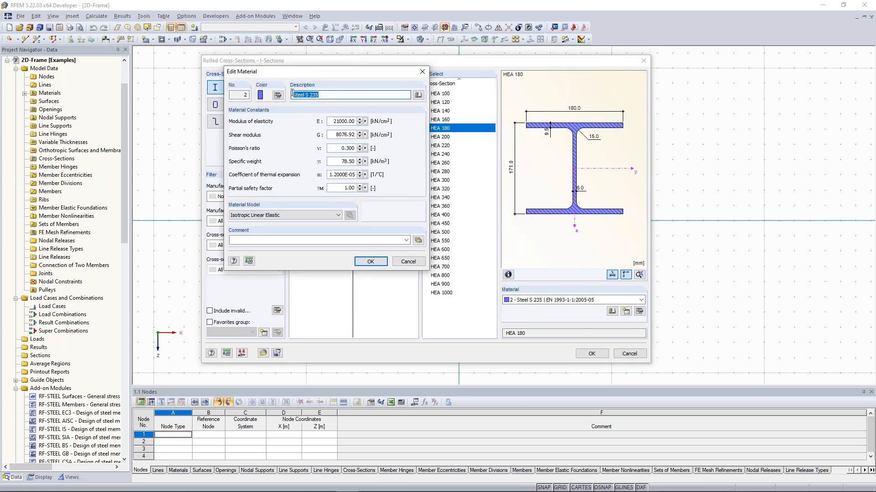
click(325, 96)
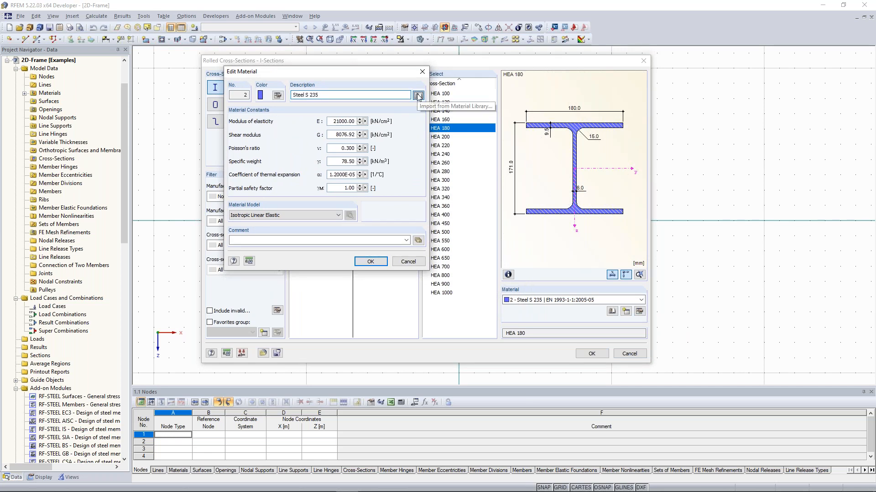
click(418, 95)
drag(344, 9, 643, 28)
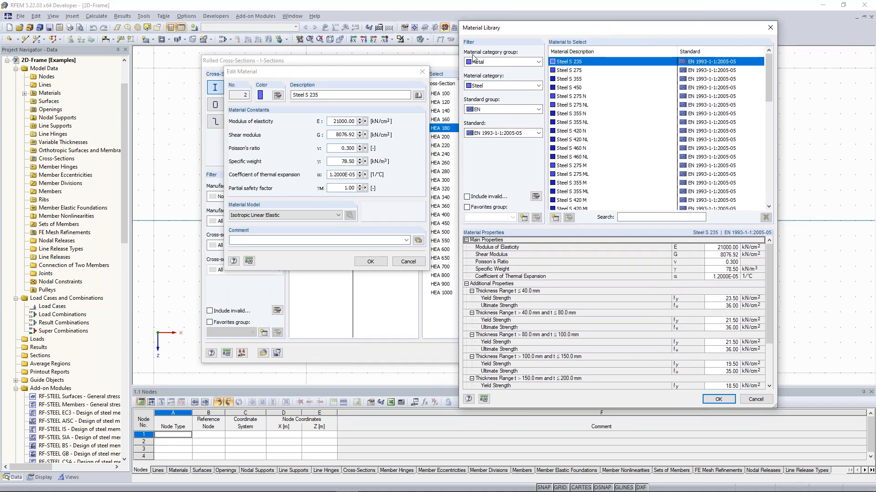
click(538, 62)
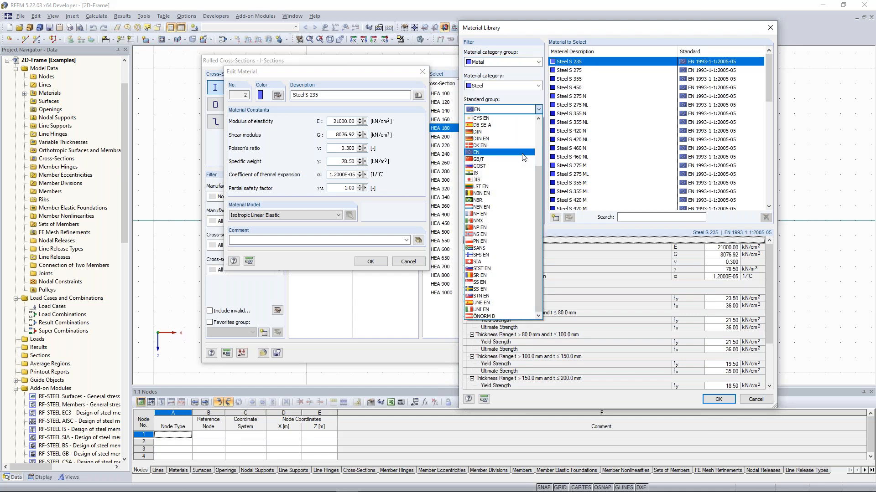
click(522, 153)
click(539, 133)
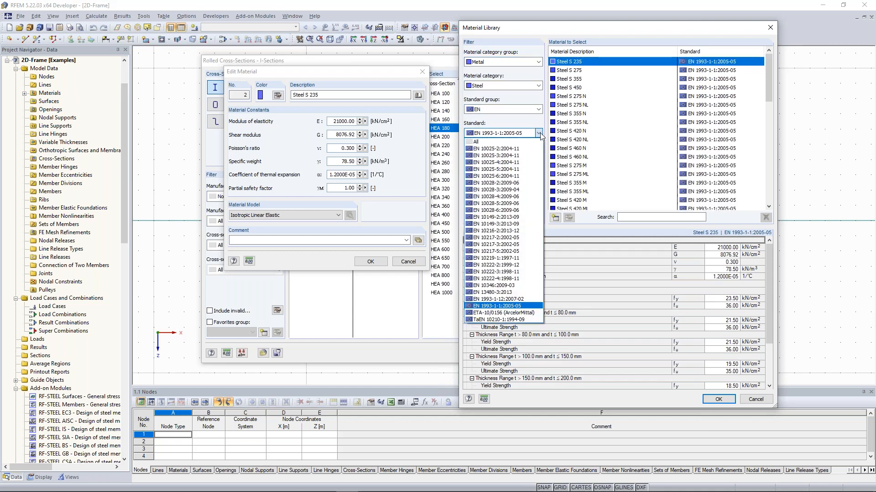
click(540, 133)
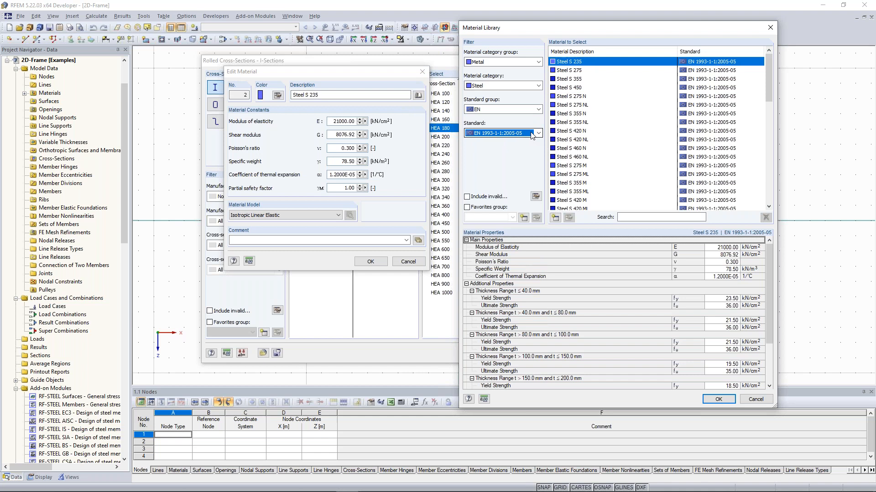
click(587, 64)
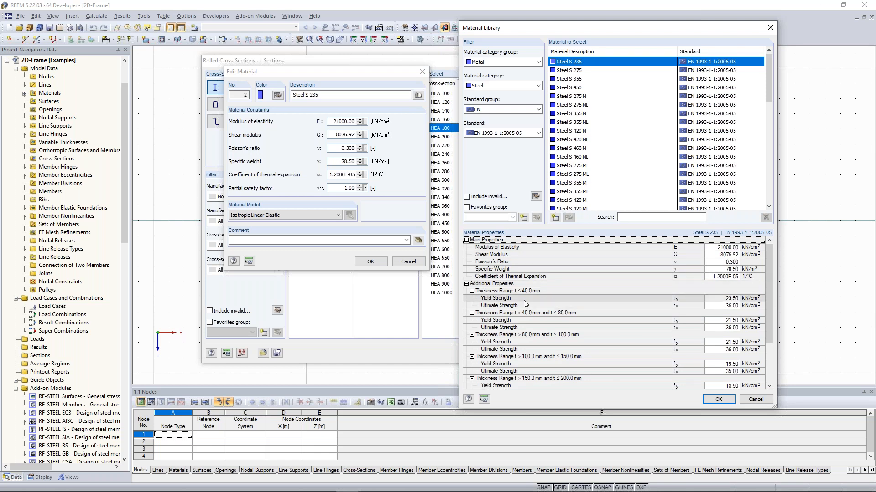
click(718, 399)
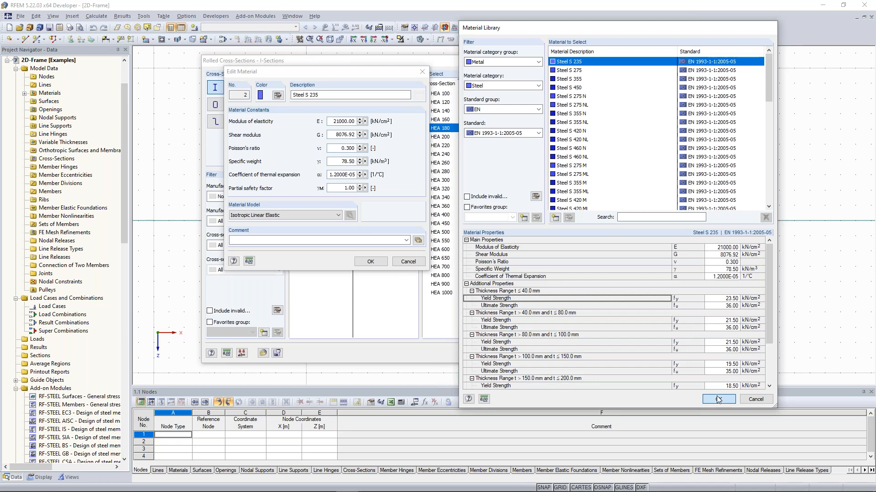
Accept the Steel S 235 material and HEA 180 section, and draw a vertical member from the origin to X 0, Z -9 m
click(371, 263)
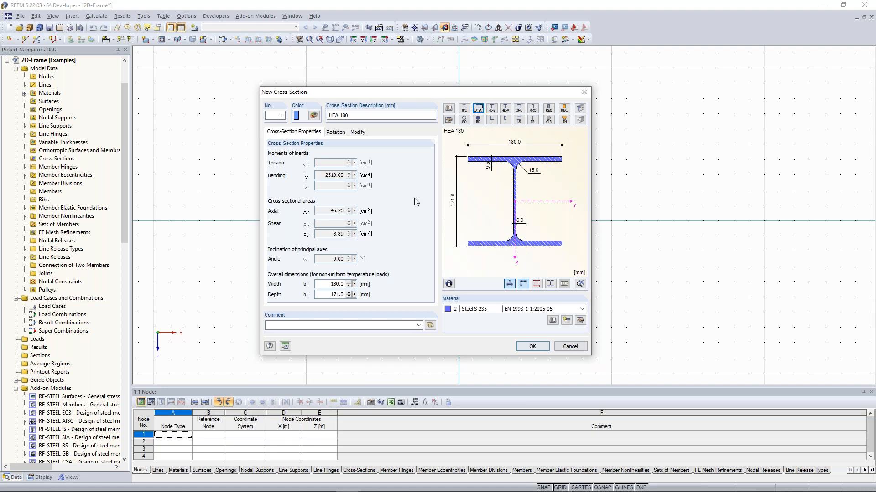
key(Return)
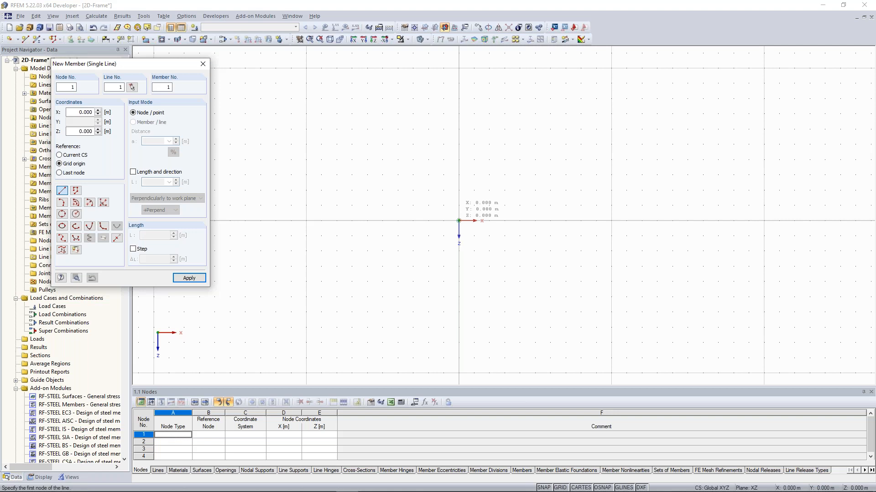
click(458, 220)
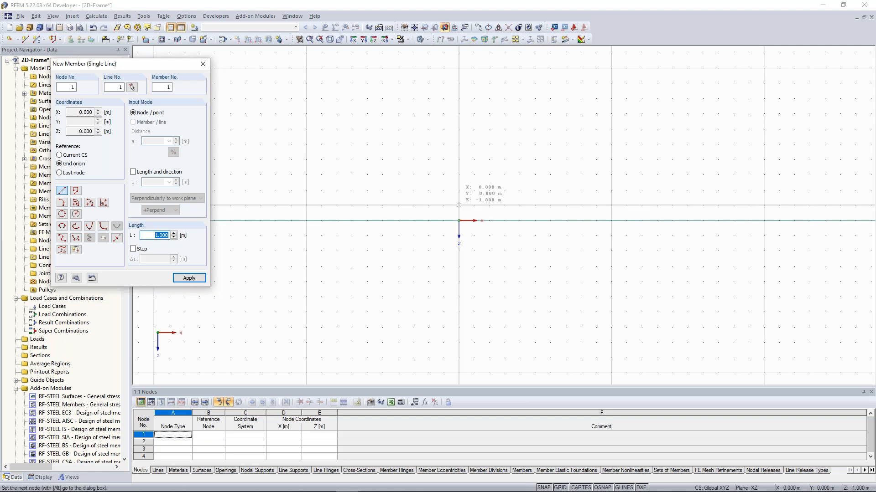
middle_drag(460, 152, 457, 177)
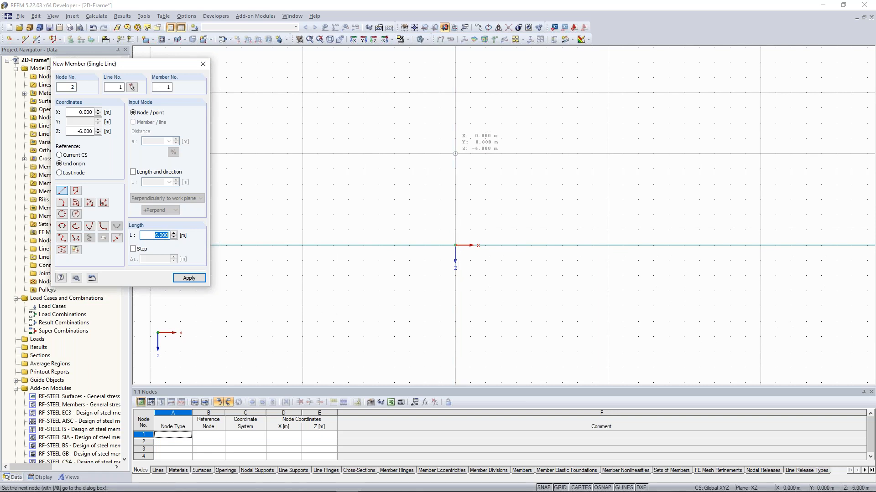
click(455, 108)
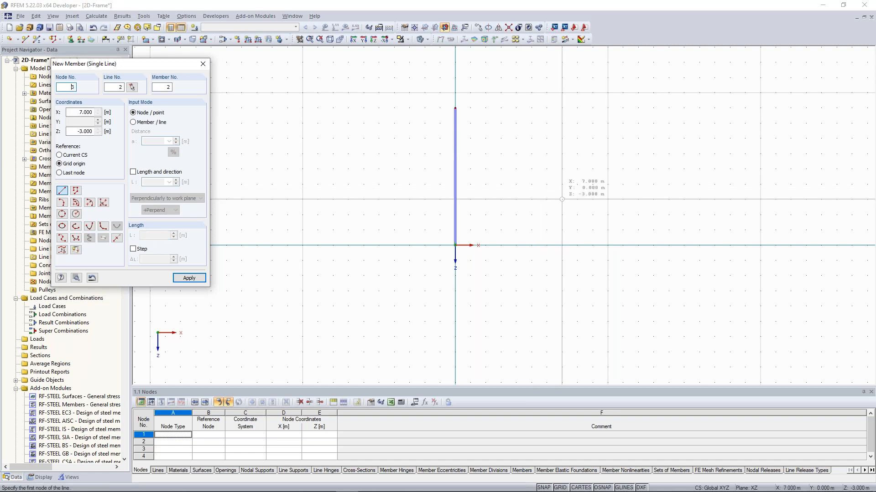
Draw a second vertical member starting at X 8 m, Z 0 with a length of 9 m and end member placement
scroll(562, 200, up, 2)
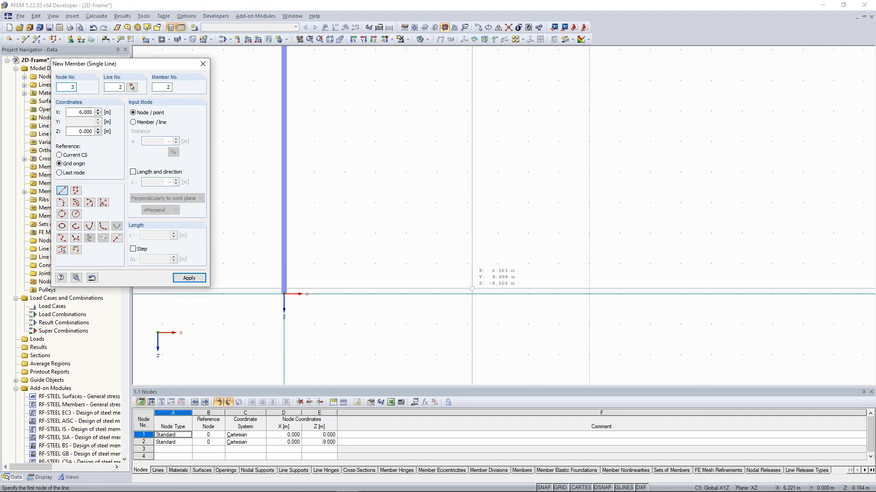
click(472, 289)
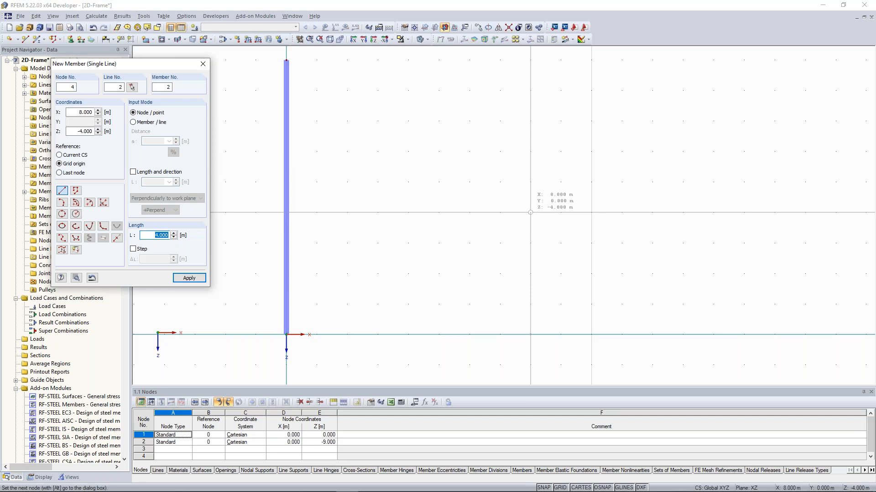
text(9)
key(Return)
scroll(530, 212, down, 2)
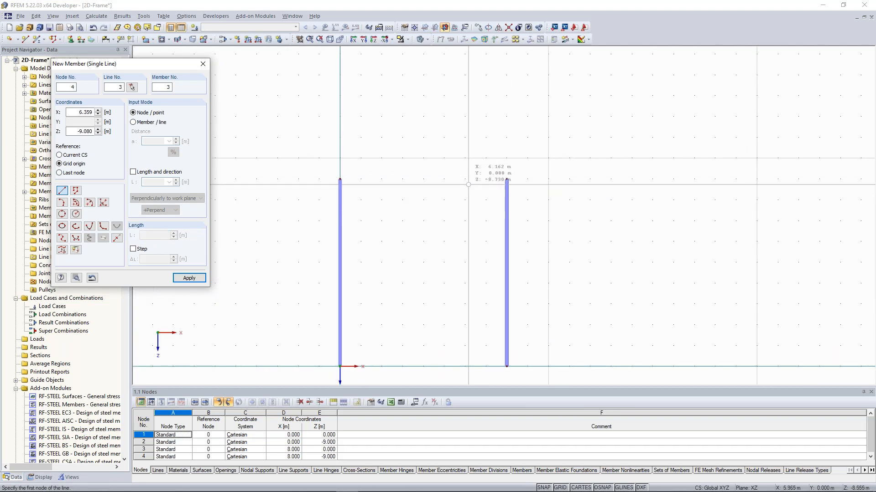
scroll(472, 177, down, 3)
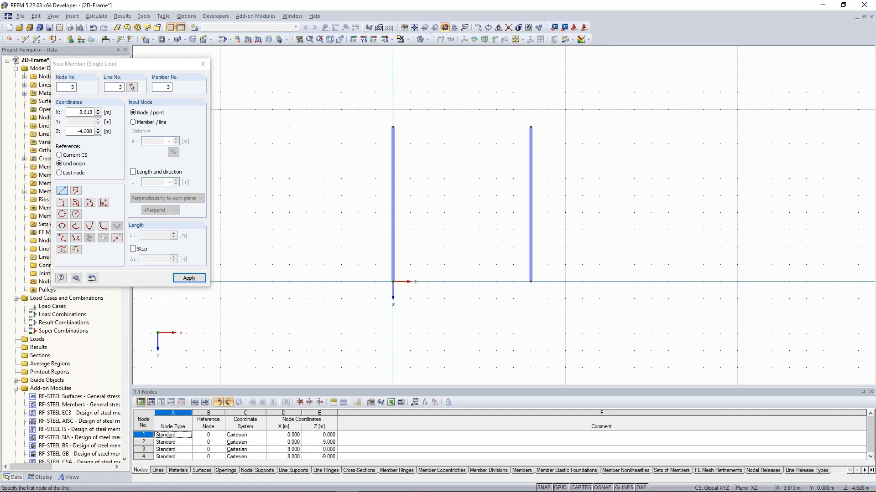
key(Escape)
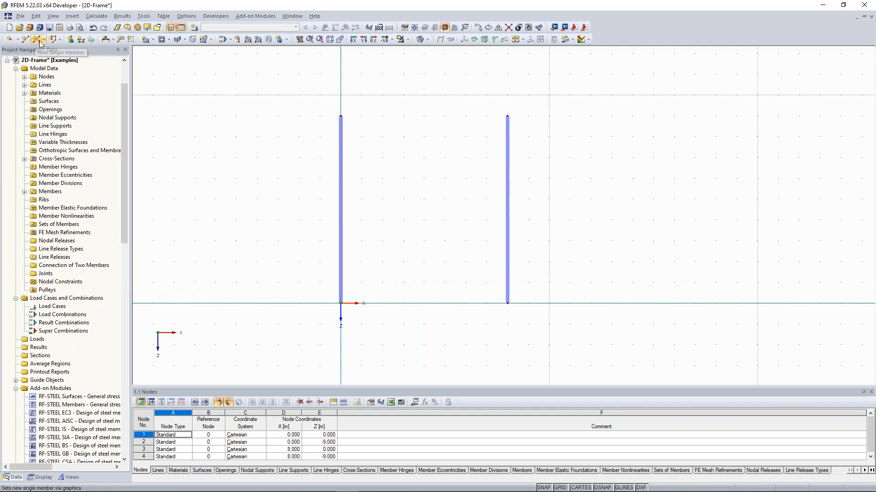
Start a new Beam member and create a new cross-section for its start, choosing the rolled I-section IPE 270
click(39, 42)
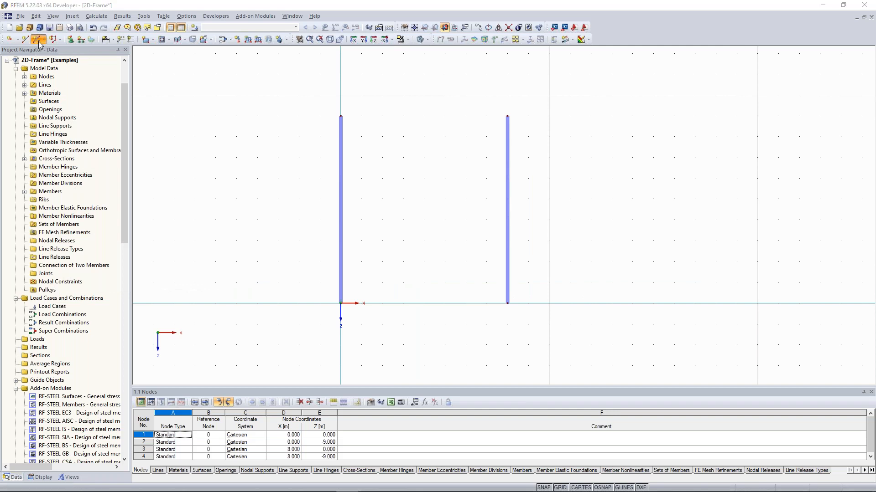
double_click(344, 152)
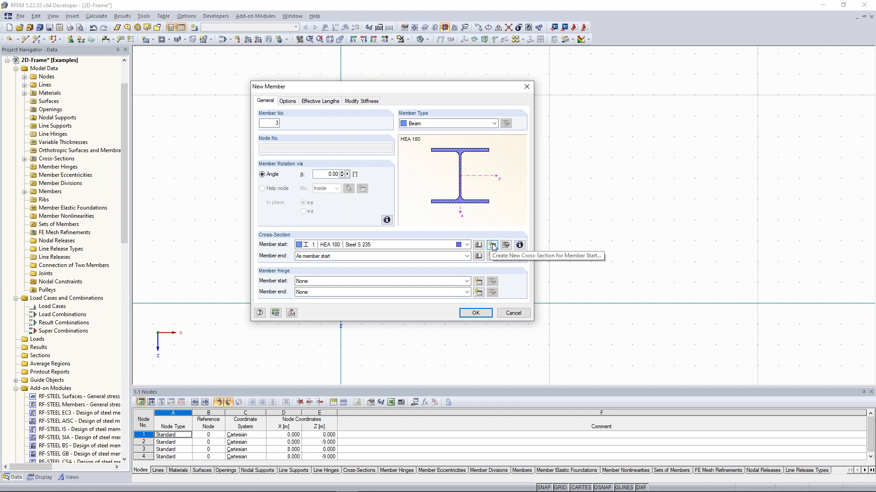
click(492, 247)
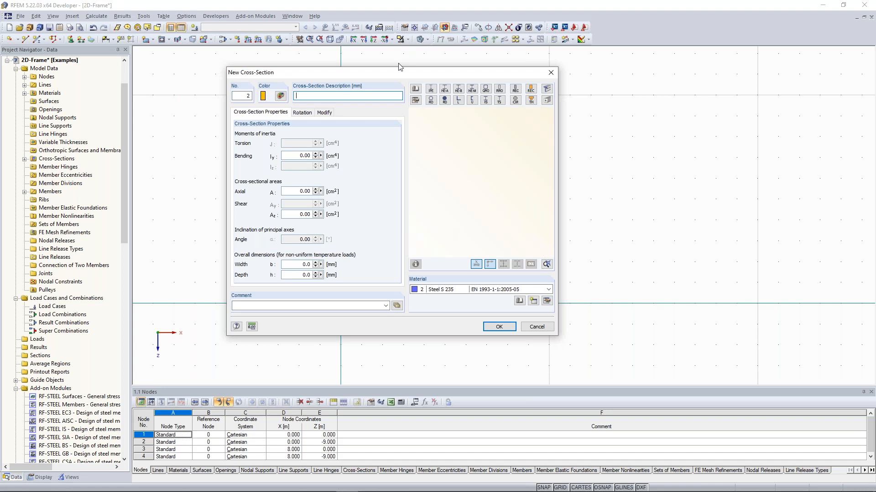
drag(398, 75, 384, 66)
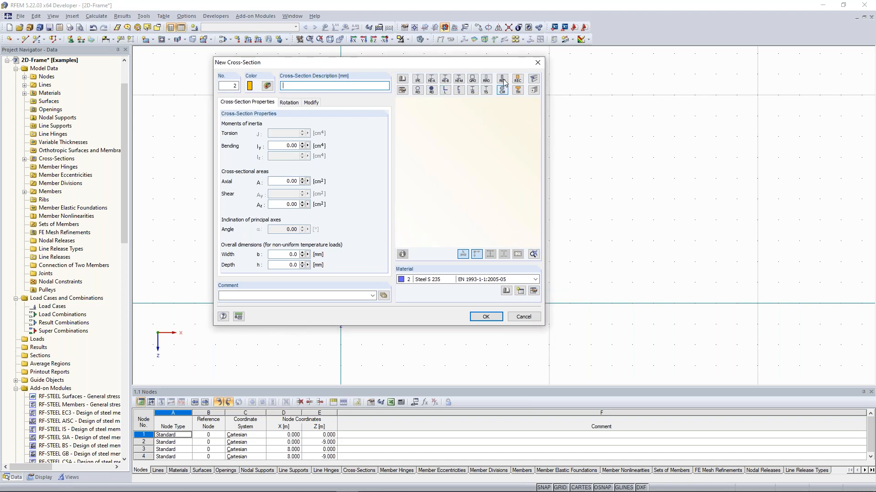
click(418, 81)
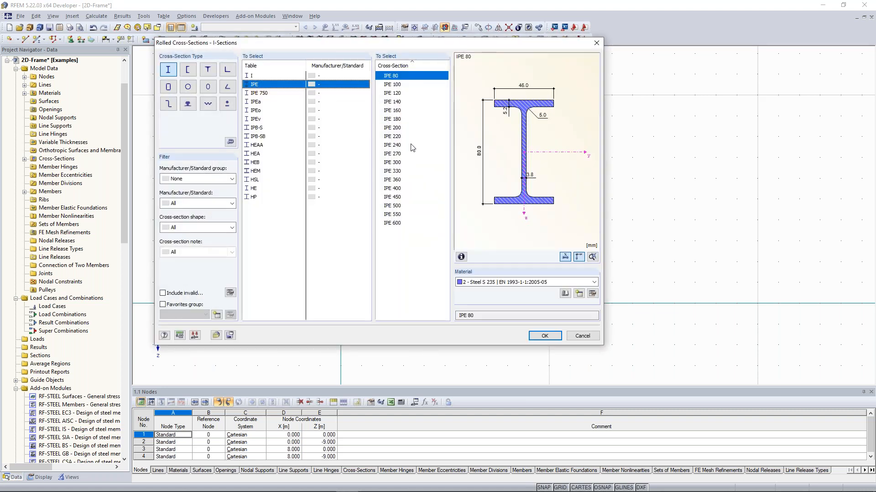
click(395, 154)
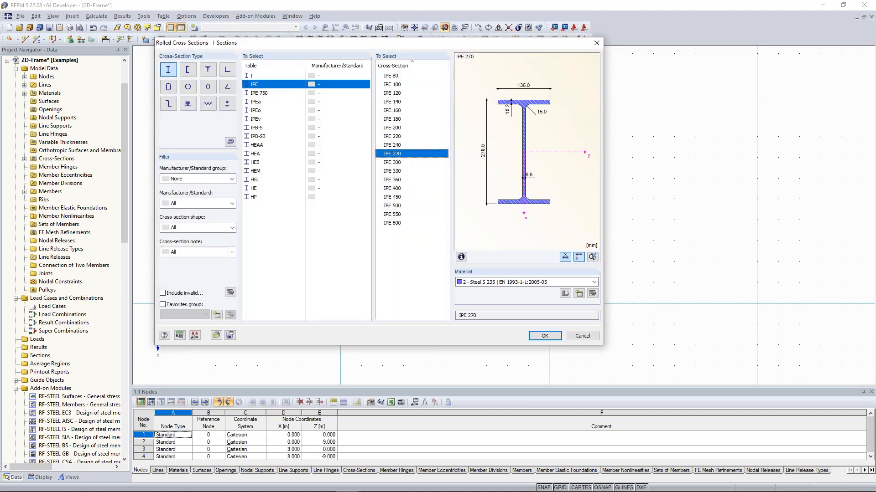
Accept the IPE 270 section and draw the horizontal member between the upper ends of the two columns
drag(427, 42, 434, 138)
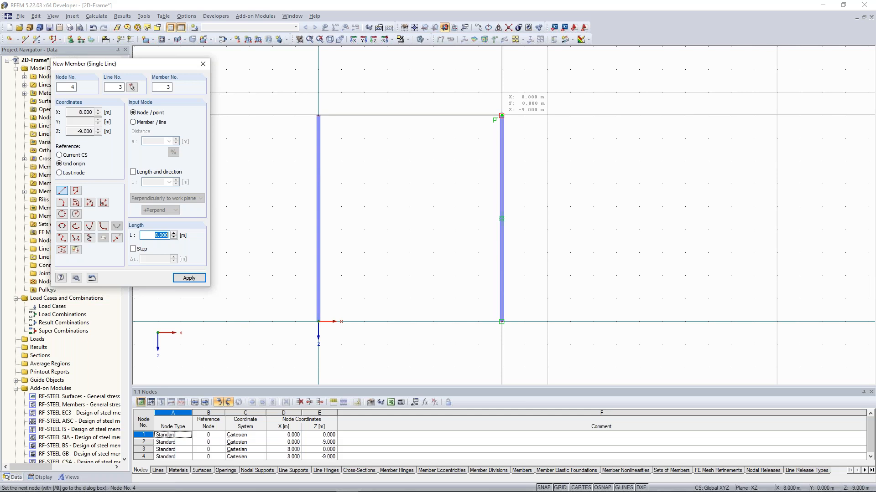
click(501, 115)
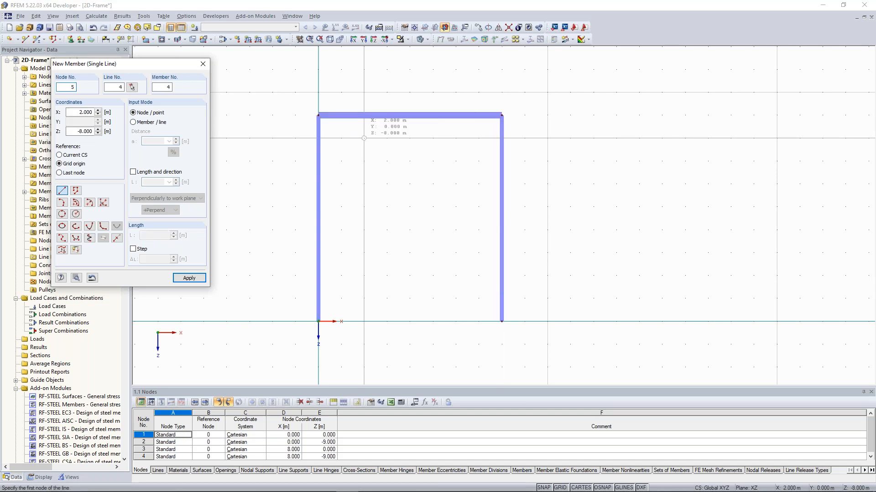
key(Escape)
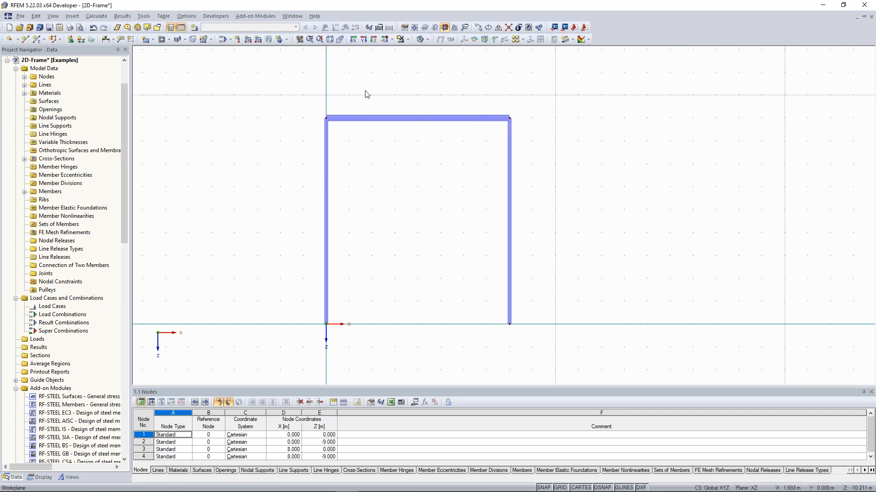
Examine the corner connections between the horizontal member and the columns up close
scroll(315, 120, up, 1)
scroll(347, 160, up, 1)
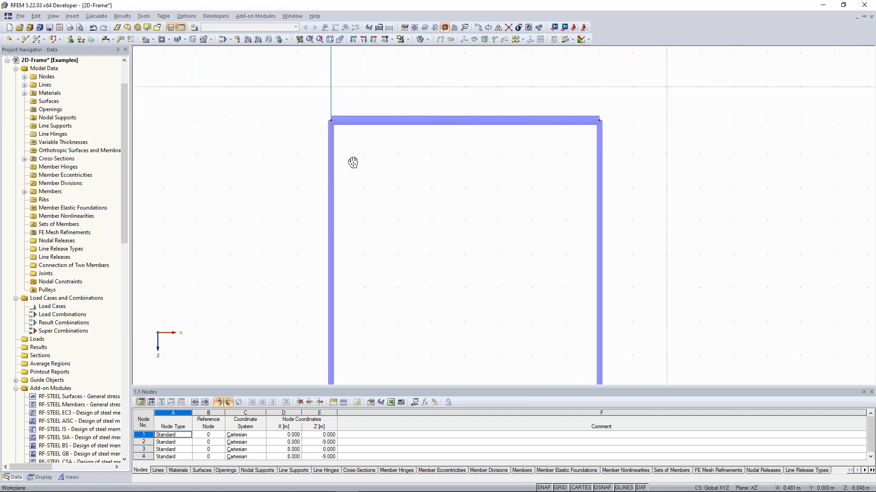
scroll(353, 162, up, 1)
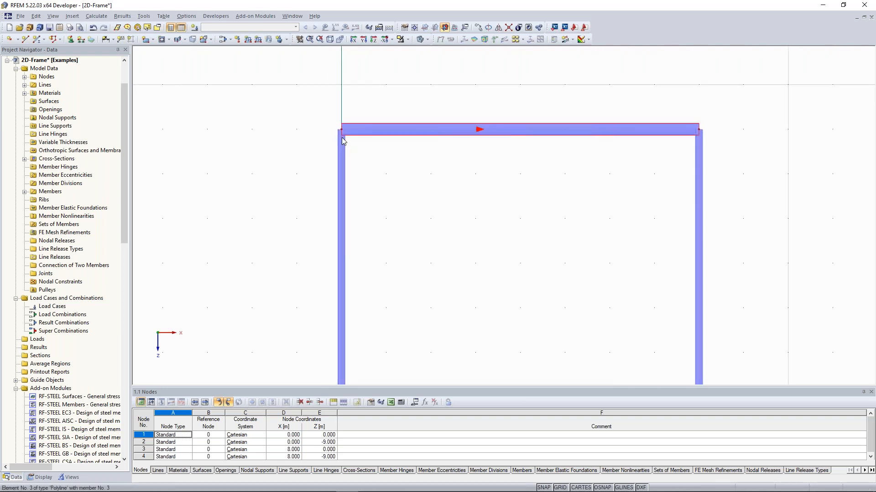
scroll(322, 115, up, 1)
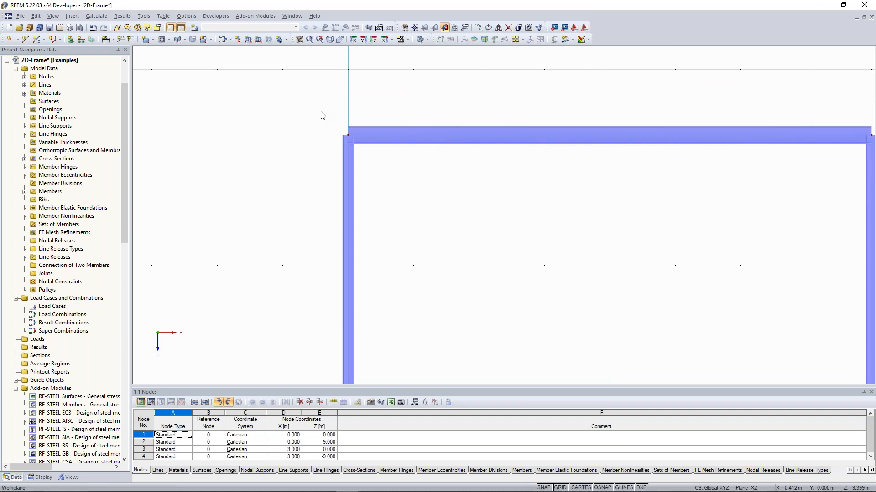
middle_drag(398, 124, 385, 94)
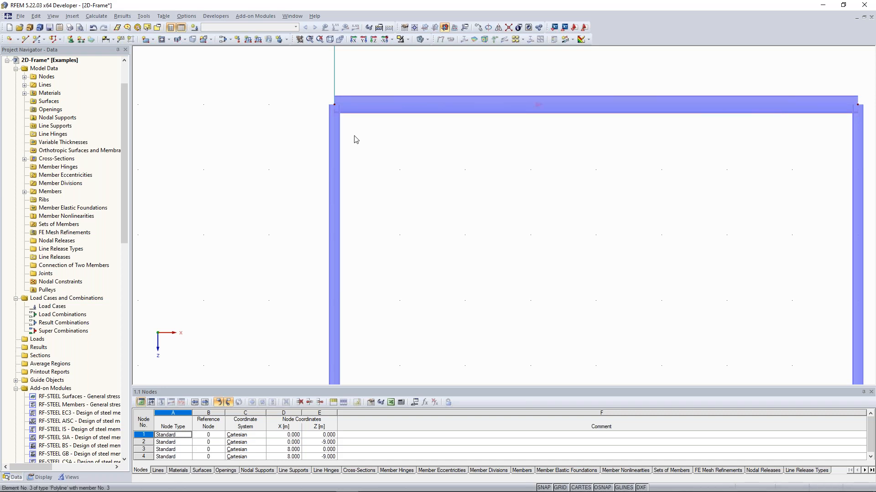
scroll(314, 130, down, 3)
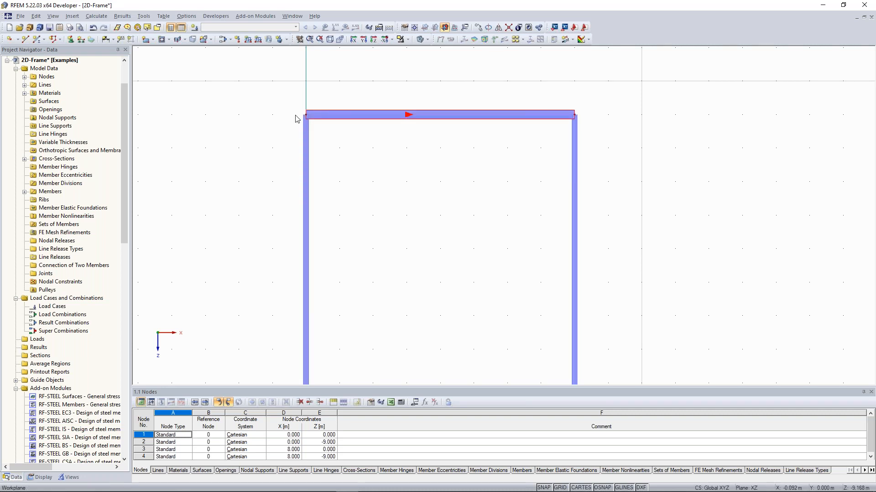
scroll(323, 107, down, 1)
middle_drag(334, 79, 331, 89)
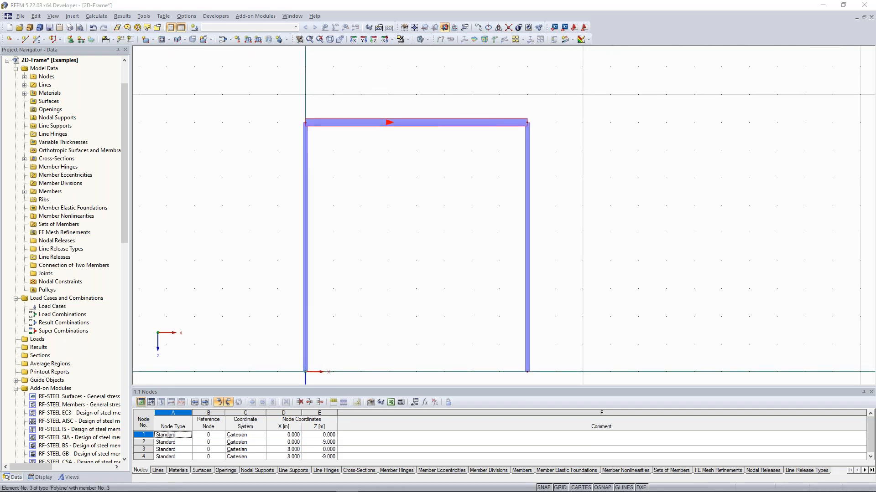
Open the horizontal member's properties, review the available member types, keep Beam and close the dialog
double_click(326, 122)
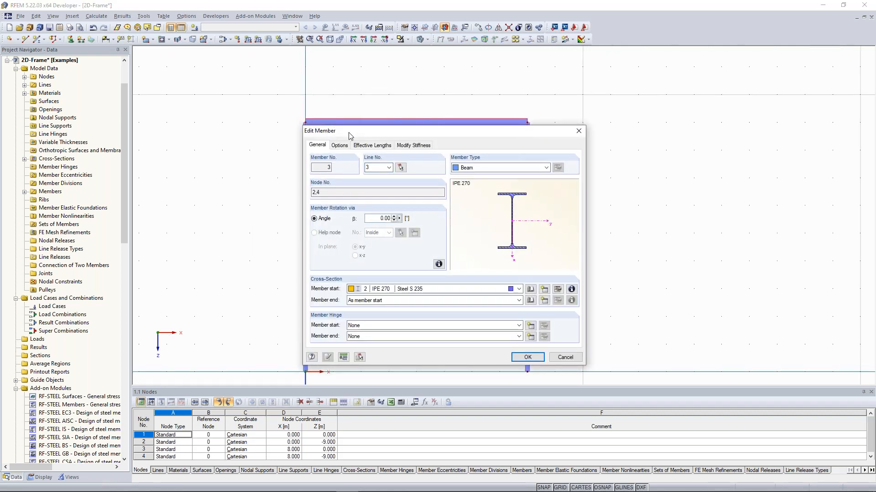
drag(350, 135, 439, 141)
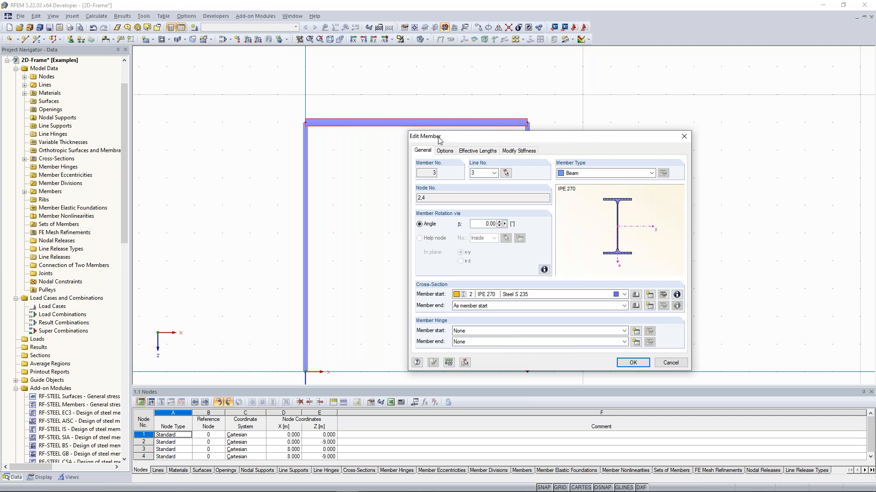
drag(613, 139, 647, 103)
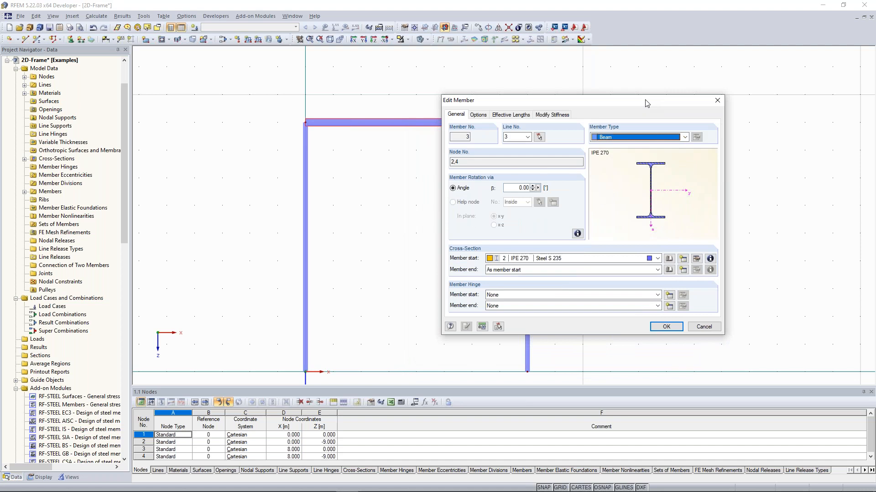
drag(646, 103, 750, 80)
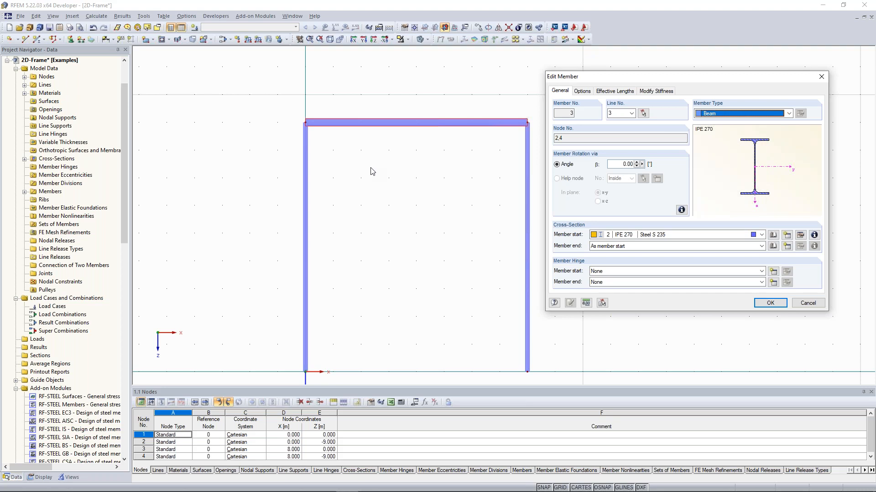
click(789, 114)
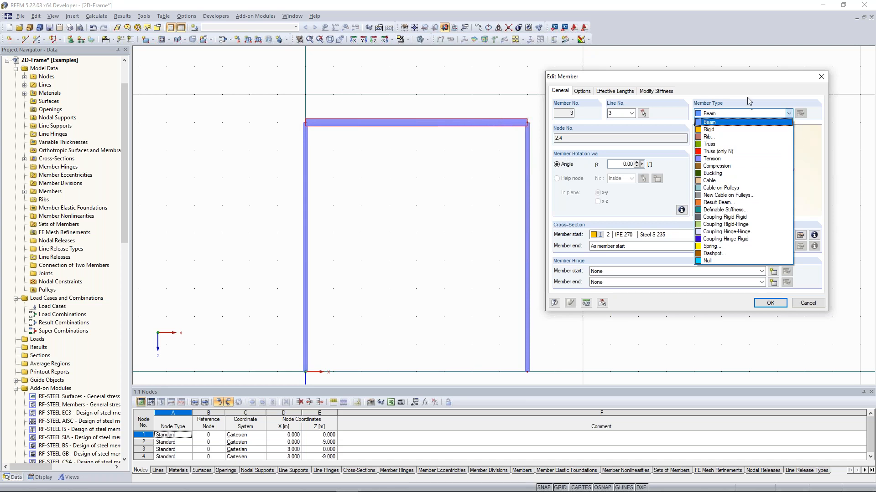
click(788, 114)
click(789, 115)
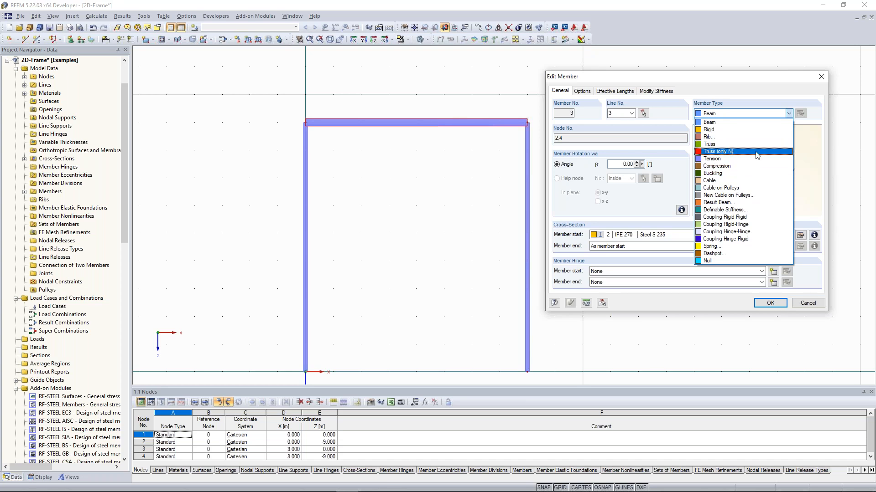
click(740, 124)
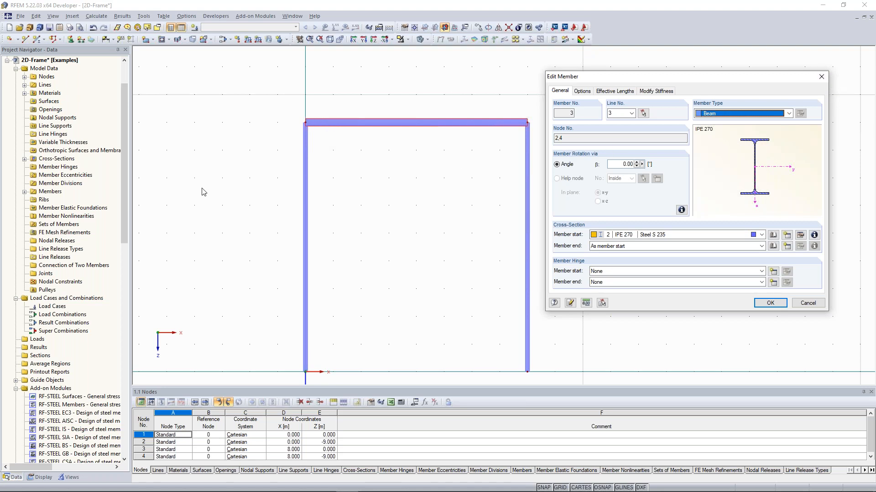
click(821, 81)
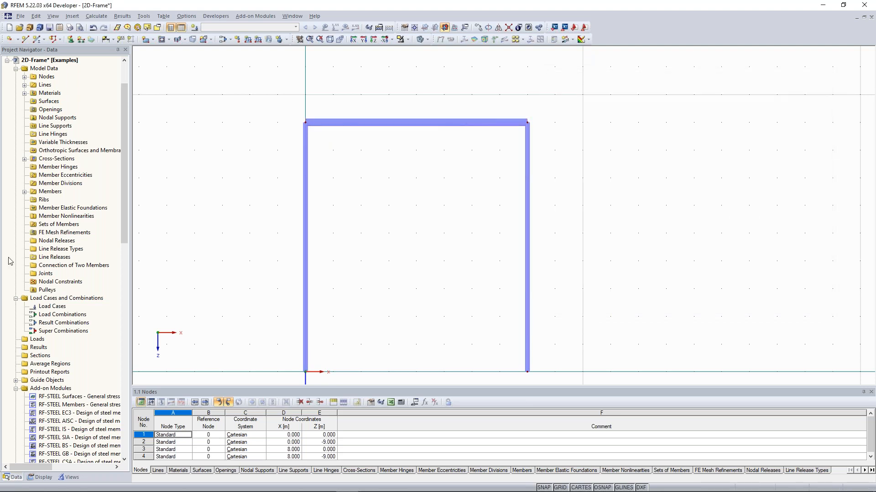
Expand the list of cross-sections defined in the model data
middle_drag(407, 264, 418, 240)
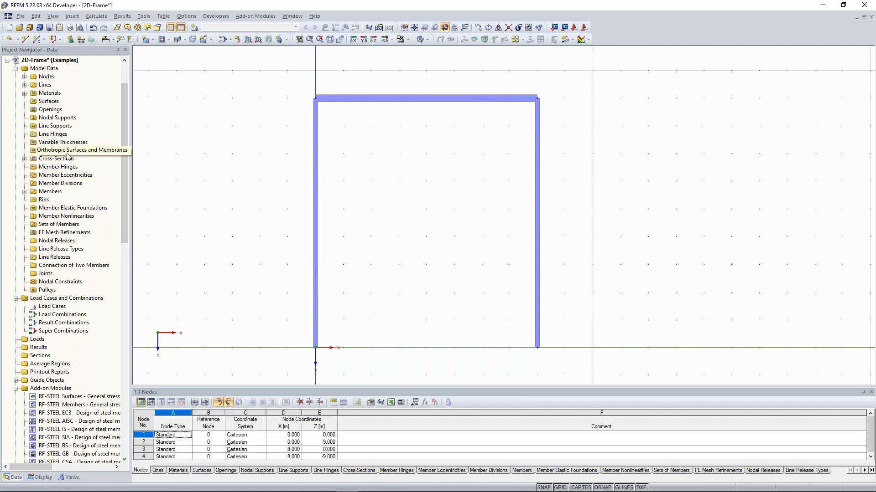
click(25, 159)
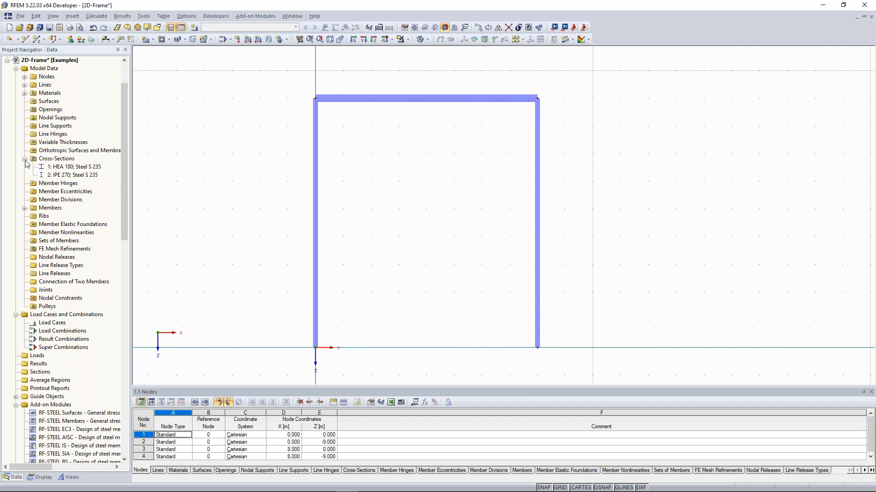
Define a new IPE 360 rolled I-section in Steel S 235 as cross-section number 3
right_click(58, 160)
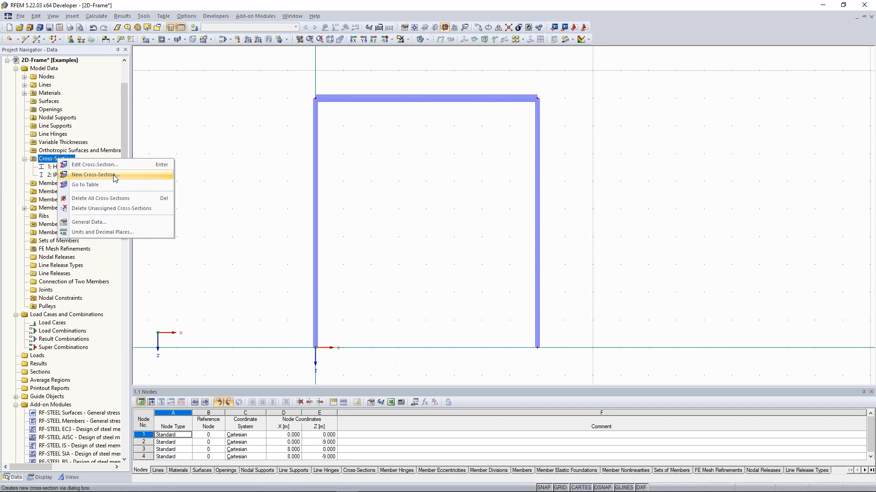
click(114, 176)
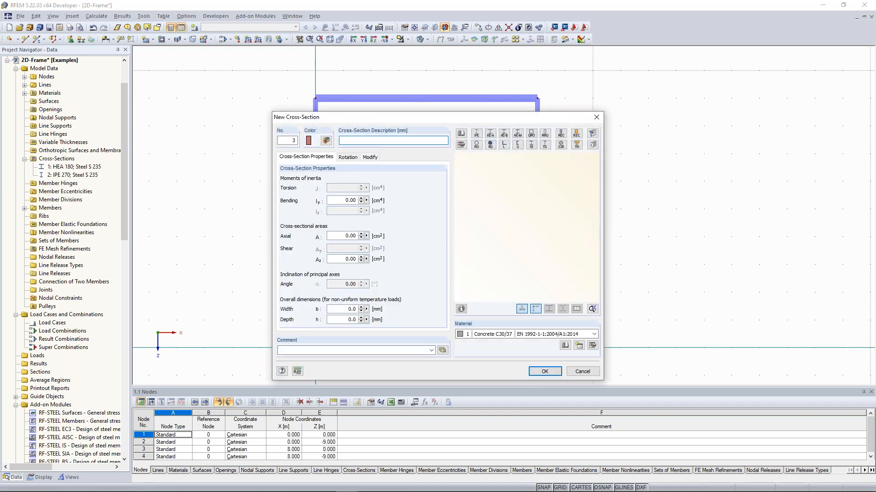
drag(374, 118, 330, 89)
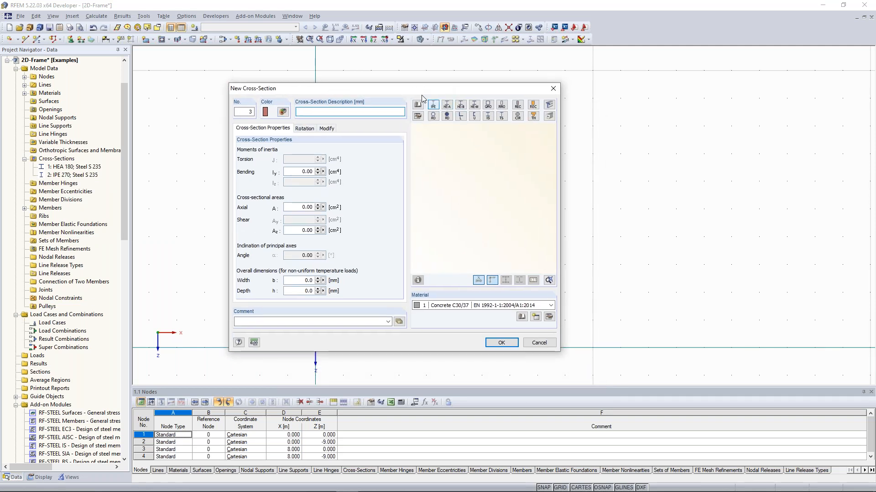
click(434, 105)
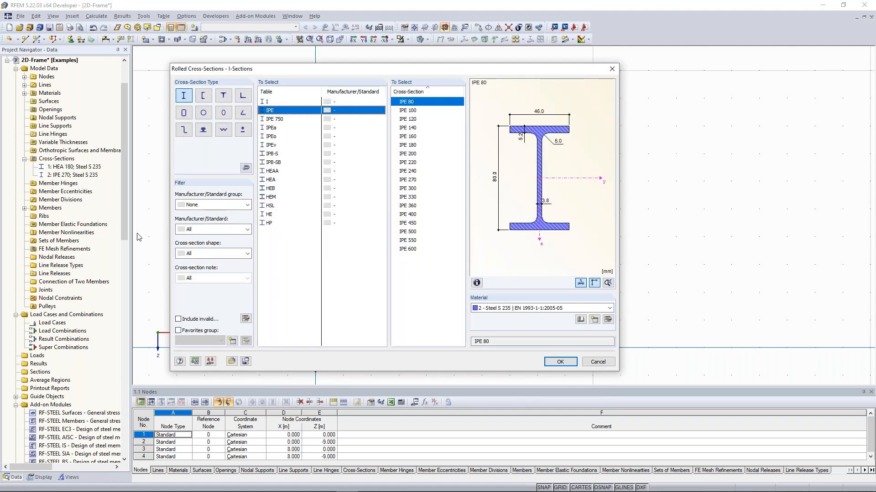
click(412, 206)
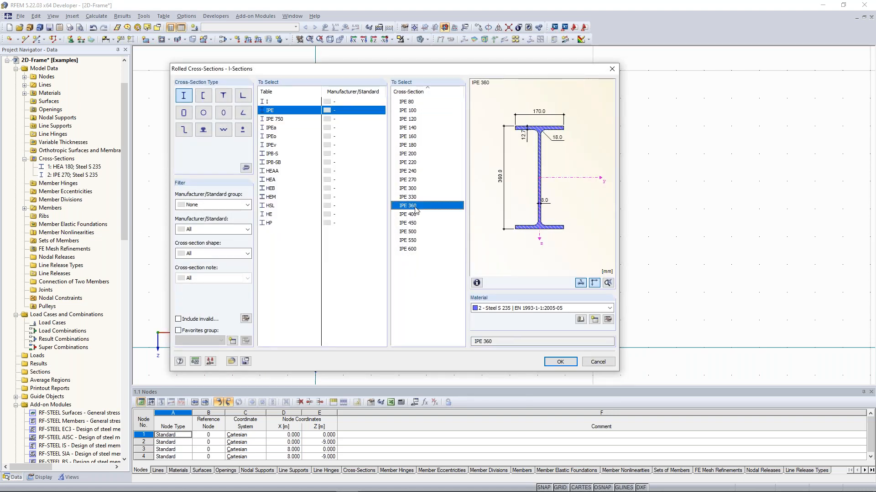
click(561, 362)
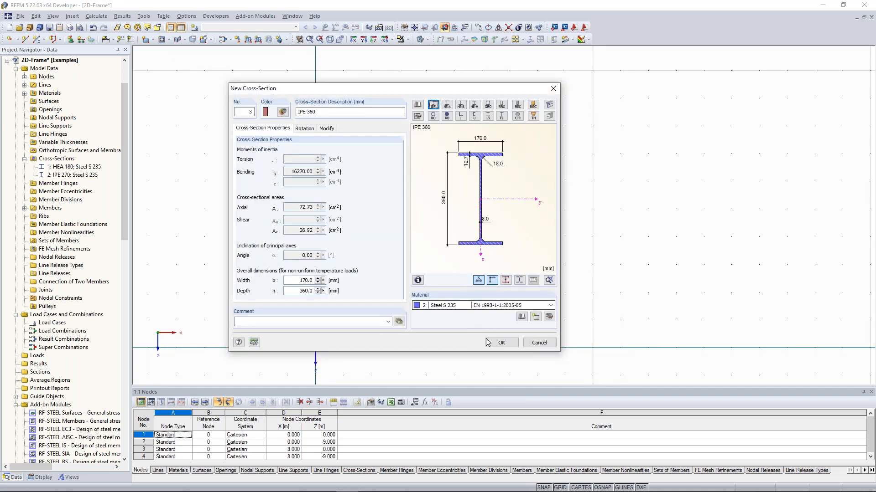
click(500, 344)
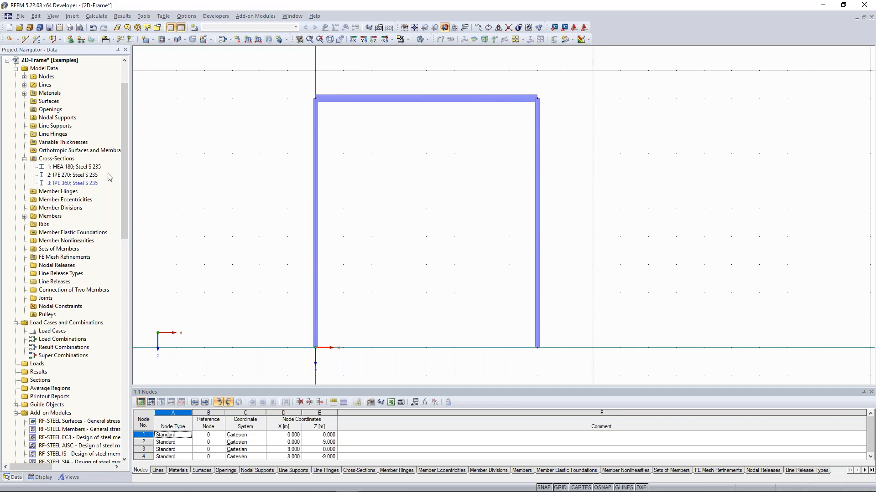
Examine the list of defined cross-sections in the model data alongside the frame's members
scroll(40, 209, down, 2)
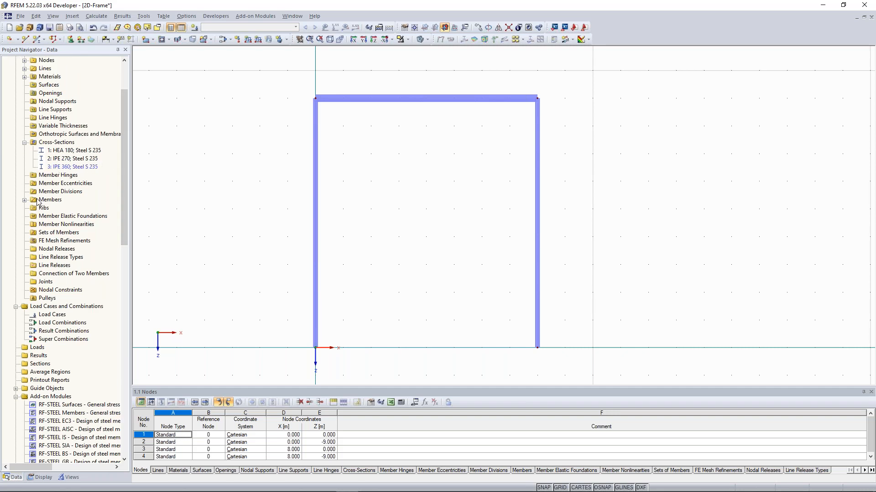
scroll(126, 152, up, 2)
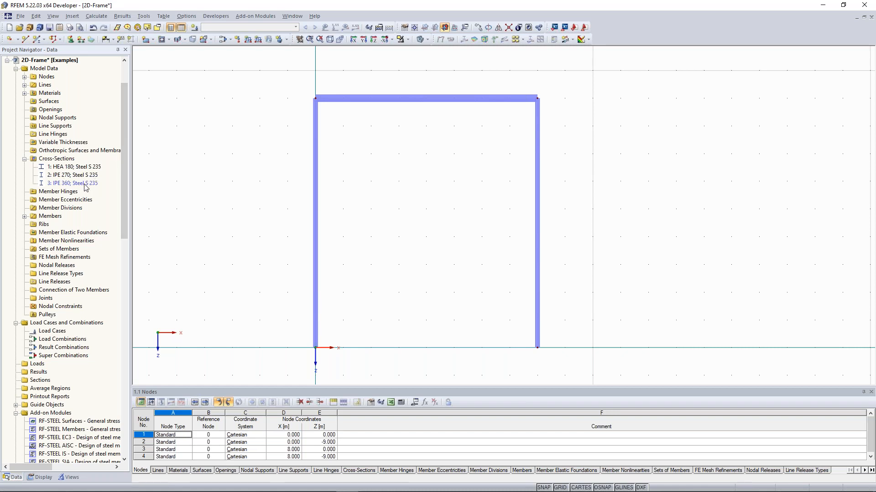
scroll(126, 178, down, 2)
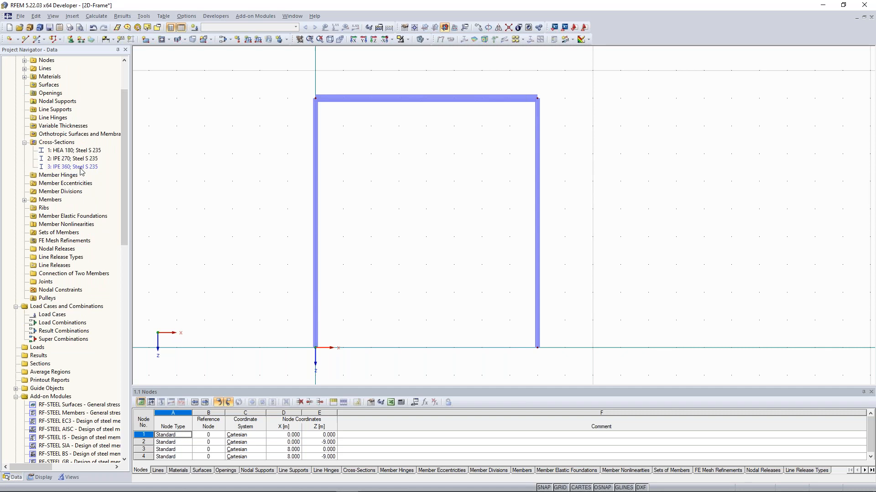
scroll(229, 172, down, 2)
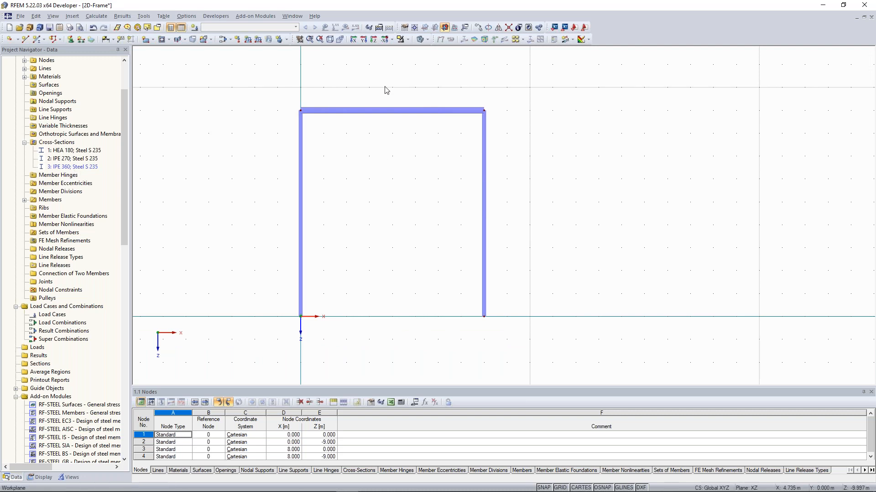
click(83, 169)
middle_drag(216, 168, 227, 159)
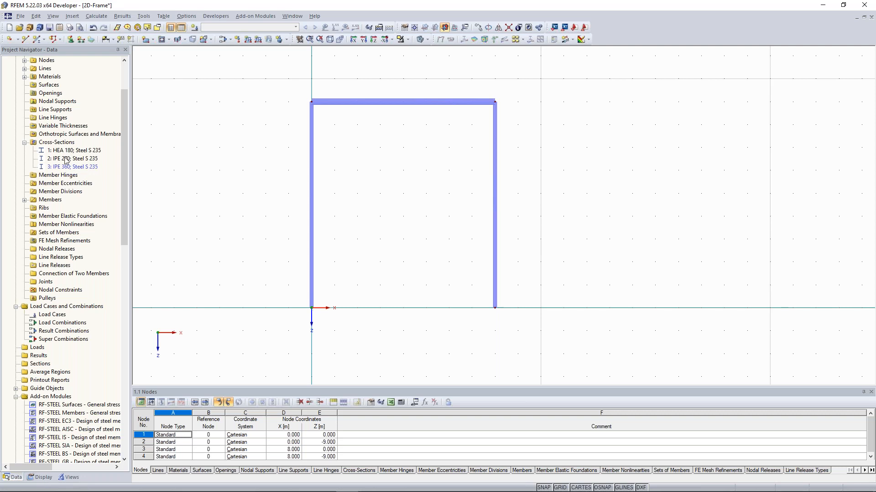
scroll(246, 152, down, 1)
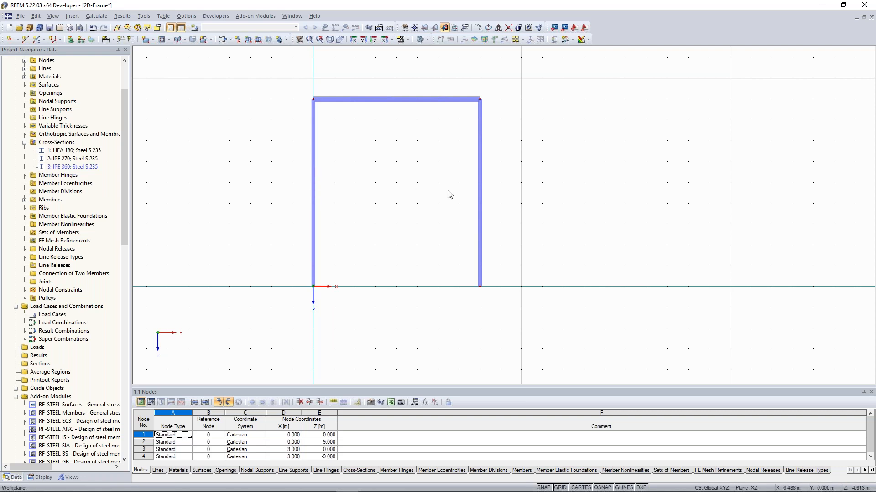
scroll(450, 195, up, 1)
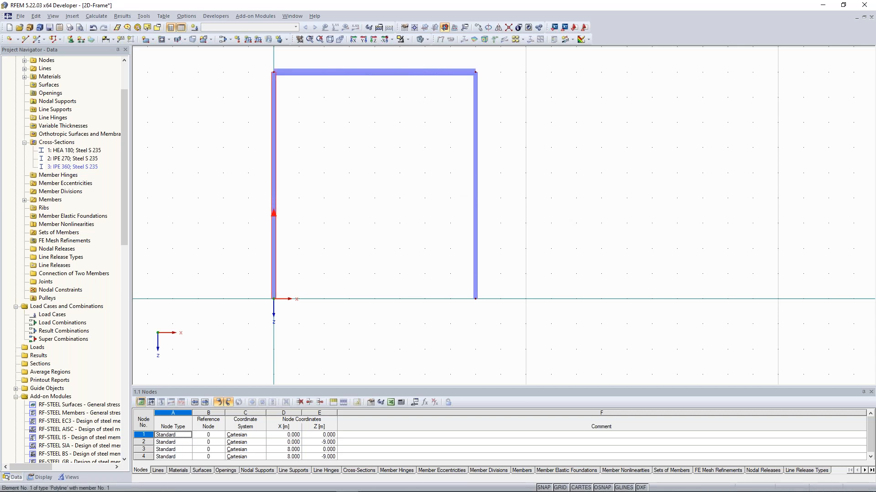
Divide the left column with a new intermediate node at a distance of 5 m from the member start
right_click(276, 176)
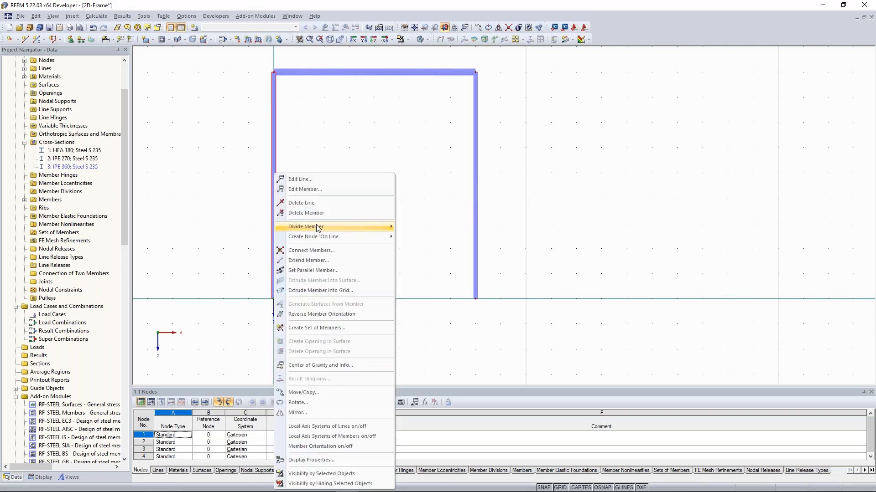
mouse_move(317, 227)
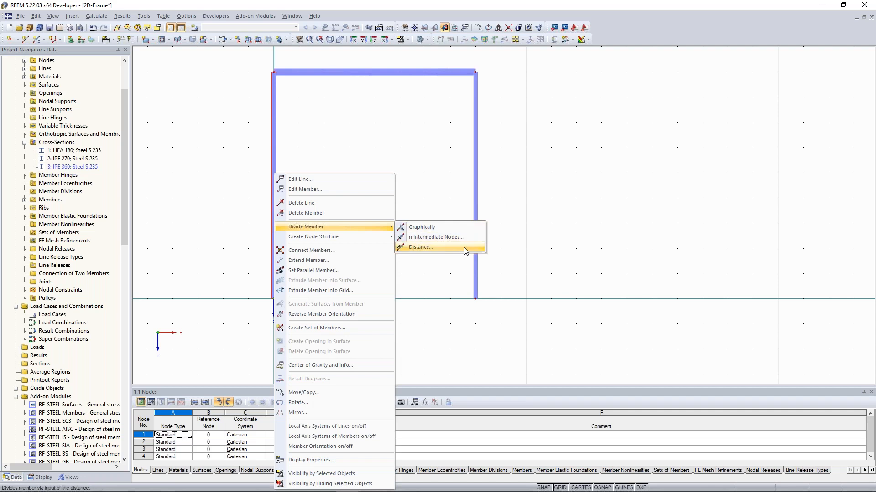
click(463, 247)
drag(495, 132, 726, 89)
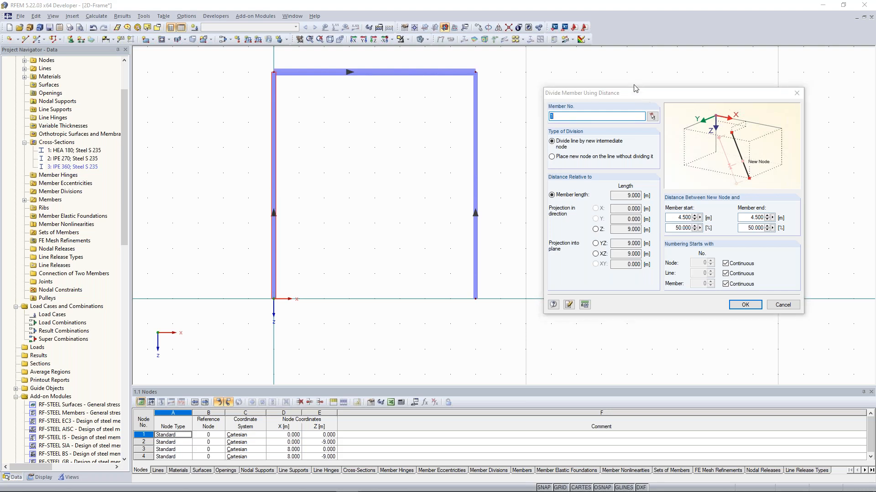
drag(637, 87, 631, 84)
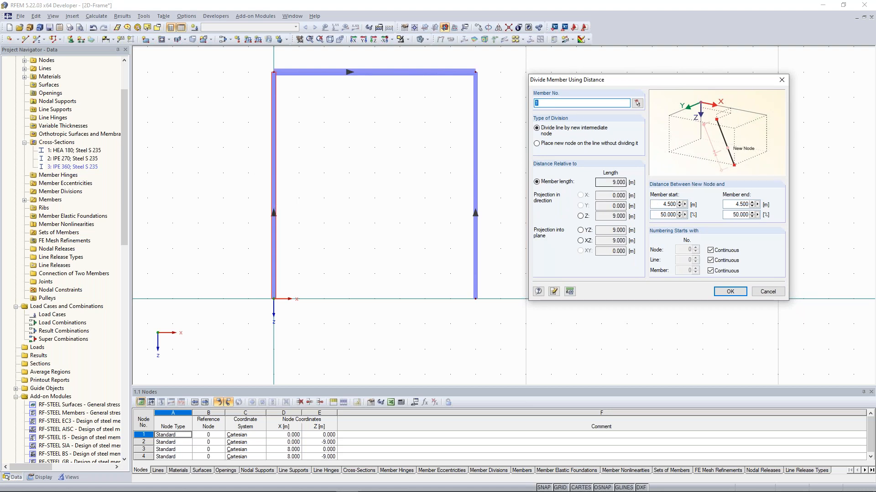
click(661, 205)
text(5)
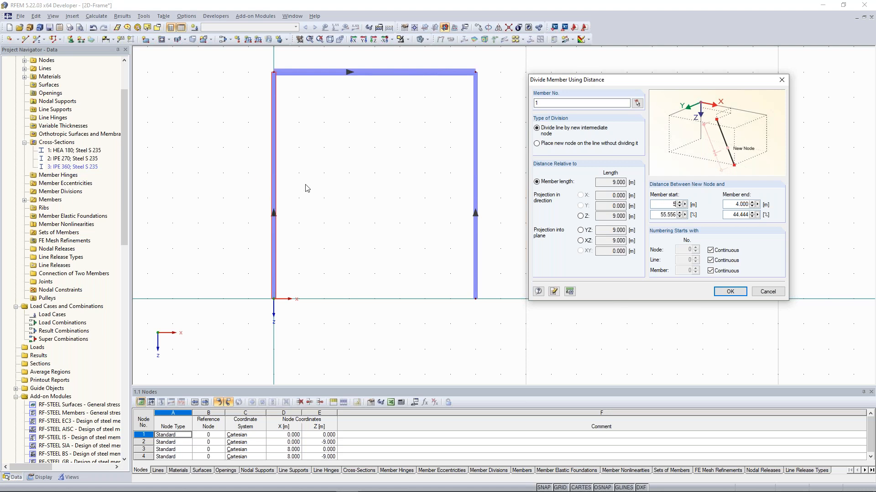
click(730, 292)
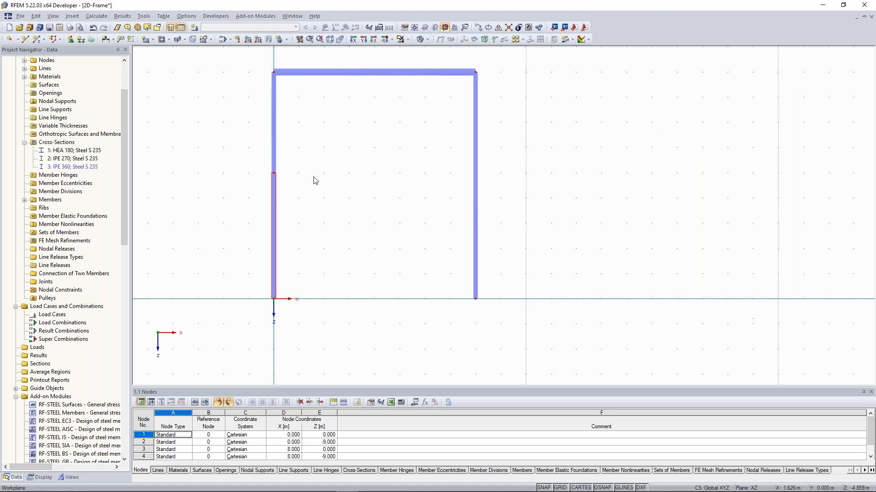
Draw an IPE 360 beam member horizontally from the left column's intermediate node to the right column at X 8.000, Z -5.000 m
scroll(311, 163, down, 1)
middle_drag(310, 162, 375, 199)
scroll(343, 179, down, 1)
scroll(358, 199, up, 1)
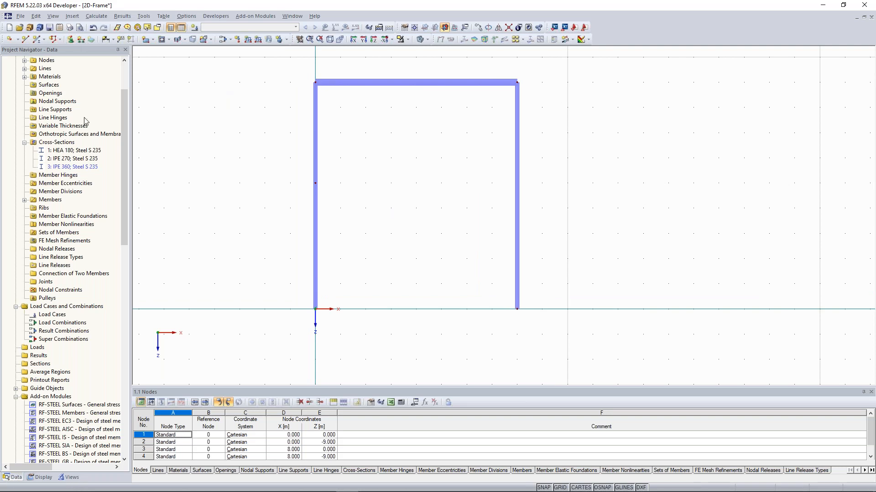
click(30, 40)
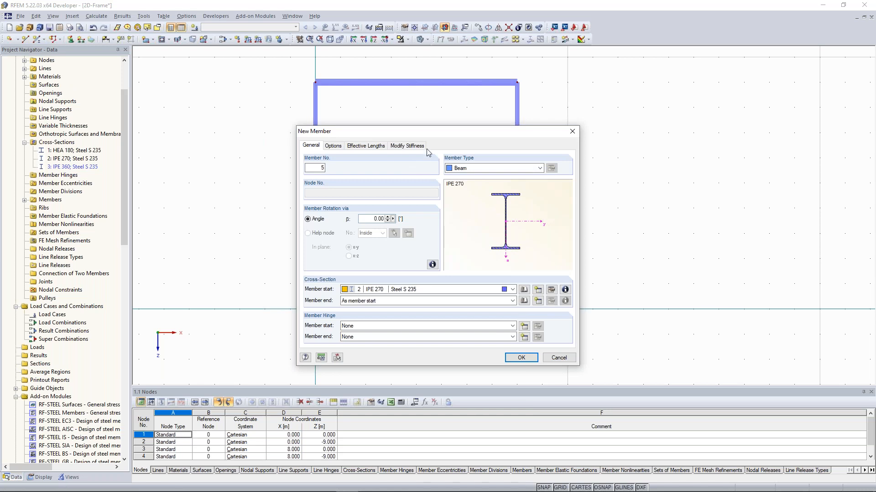
drag(424, 126, 397, 101)
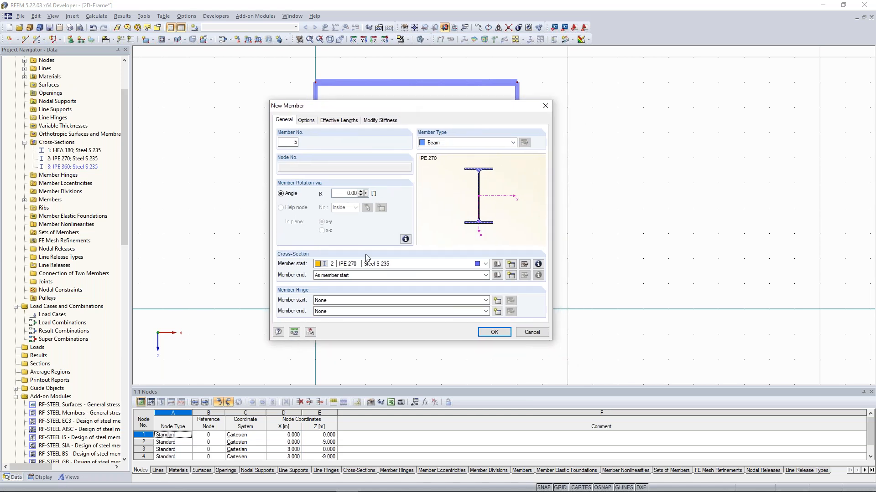
click(486, 264)
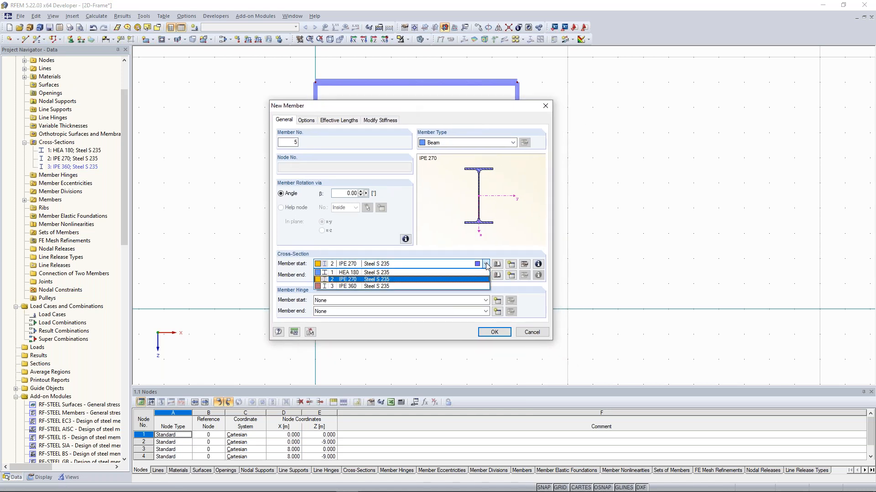
click(345, 286)
click(494, 332)
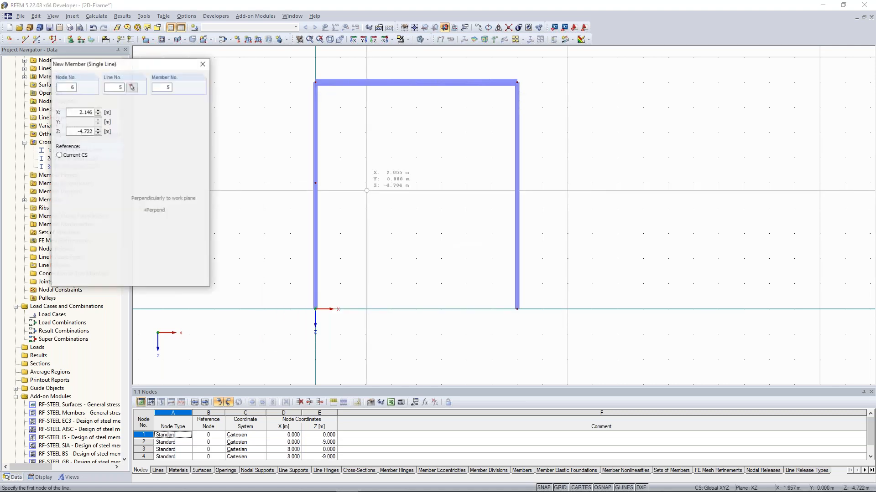
click(315, 183)
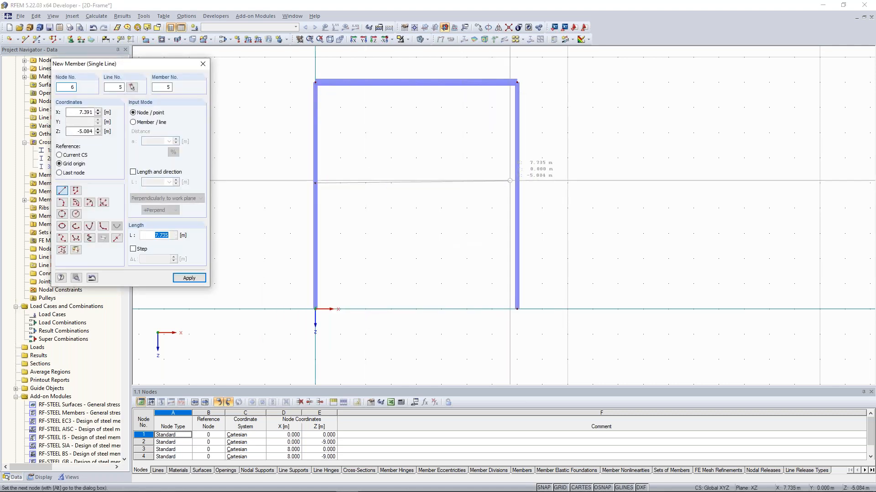
click(517, 196)
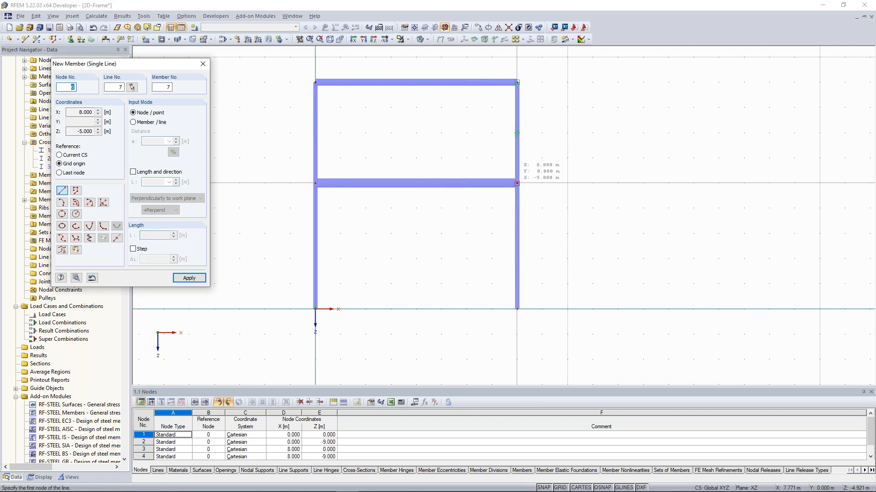
key(Escape)
Copy the lower segment of the left column once with a displacement of 4.5 m in X
scroll(419, 236, up, 1)
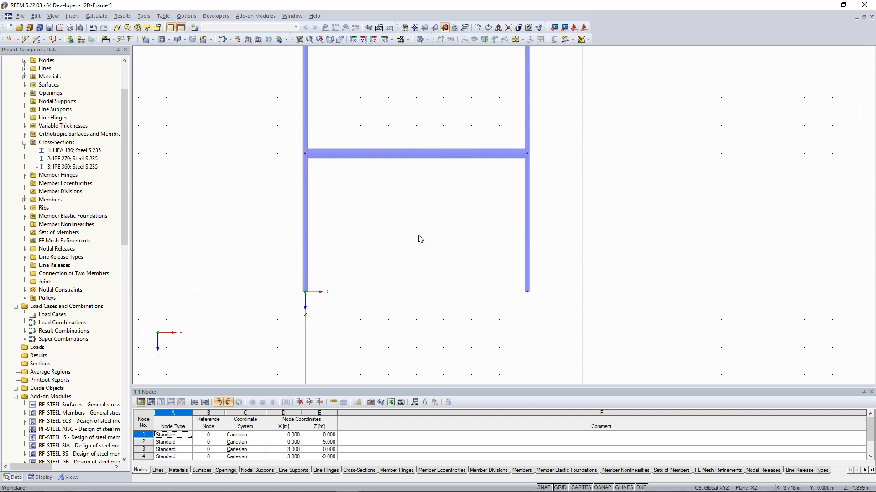
middle_drag(418, 235, 408, 244)
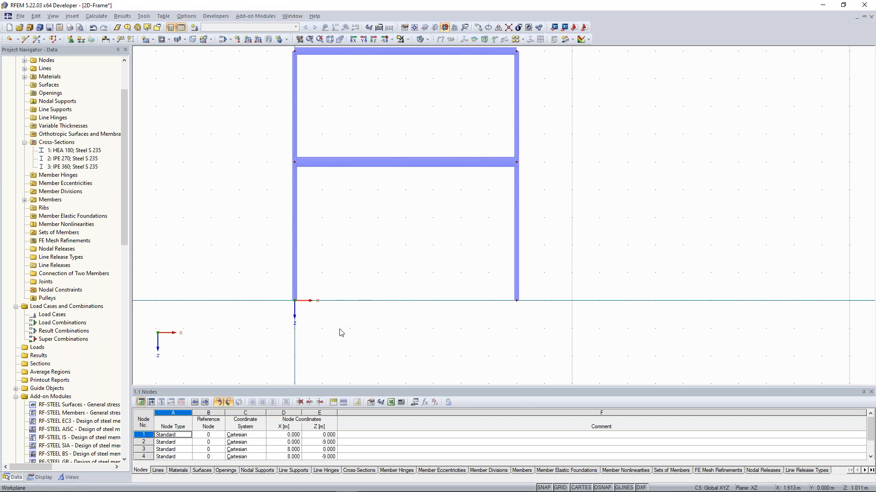
drag(334, 327, 263, 238)
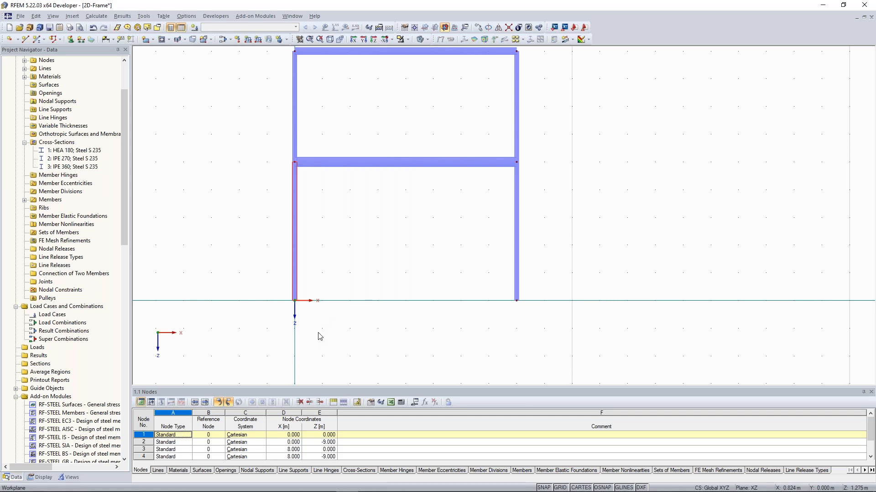
drag(324, 338, 313, 328)
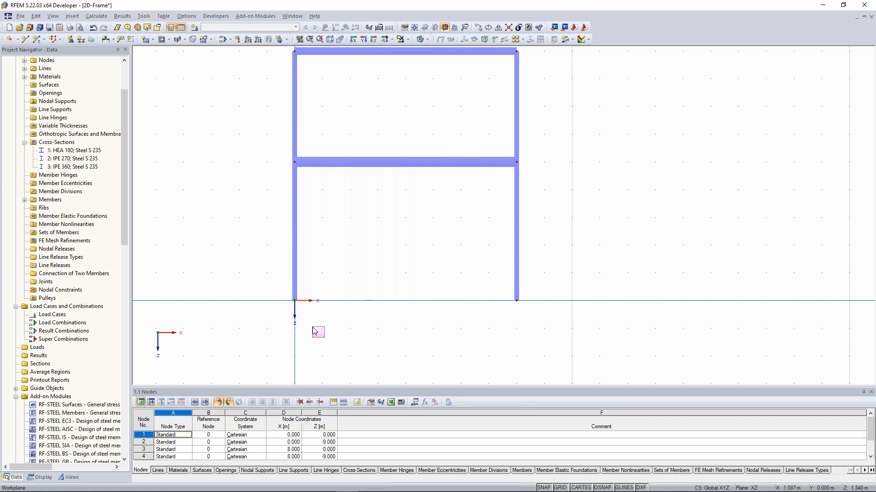
drag(314, 331, 271, 230)
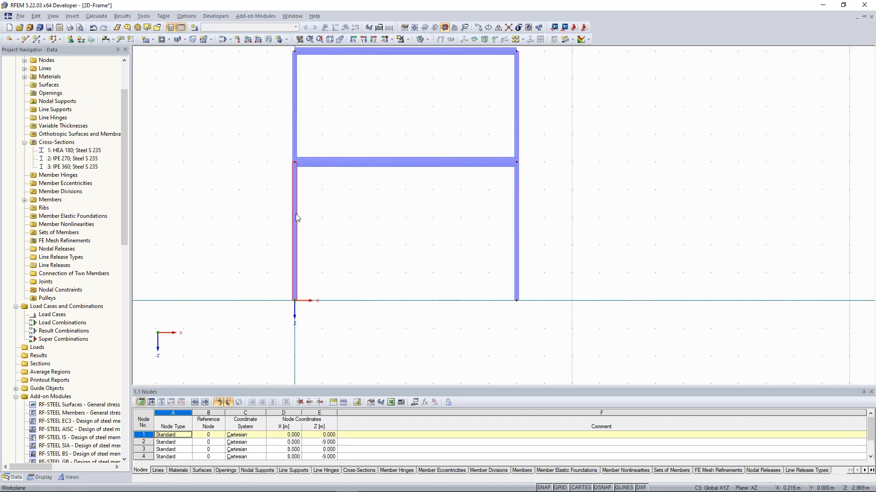
right_click(294, 188)
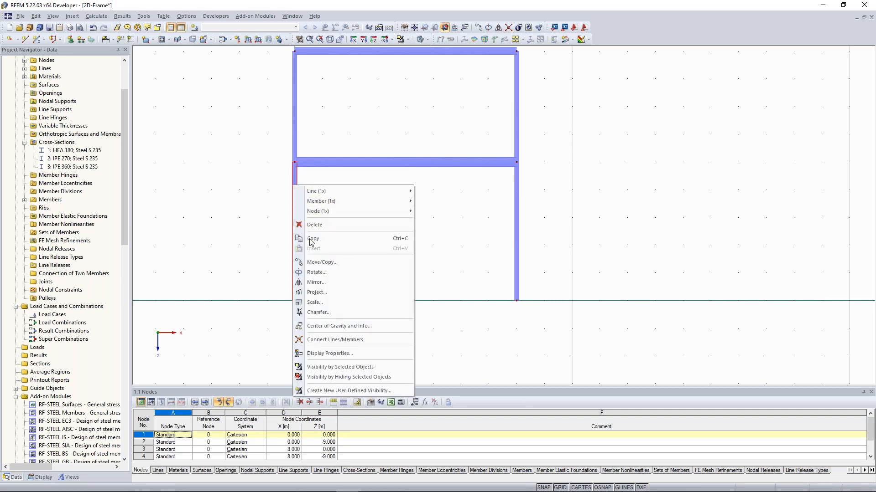
click(343, 261)
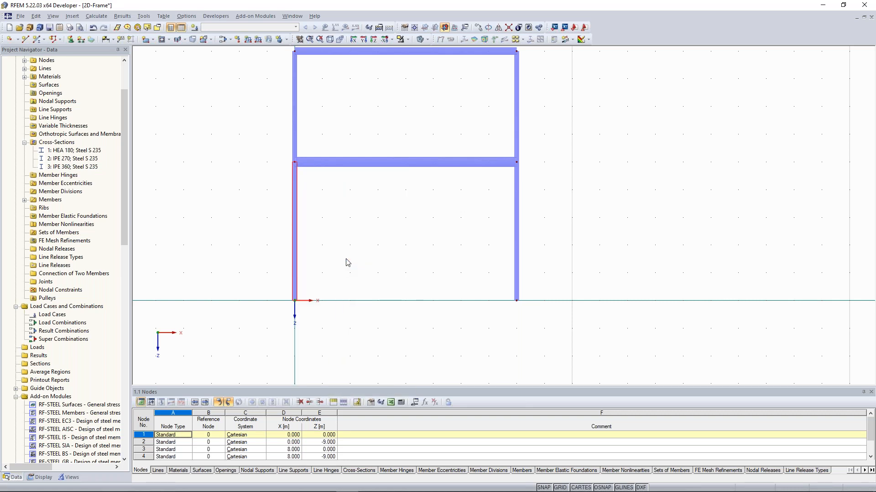
drag(404, 142, 651, 89)
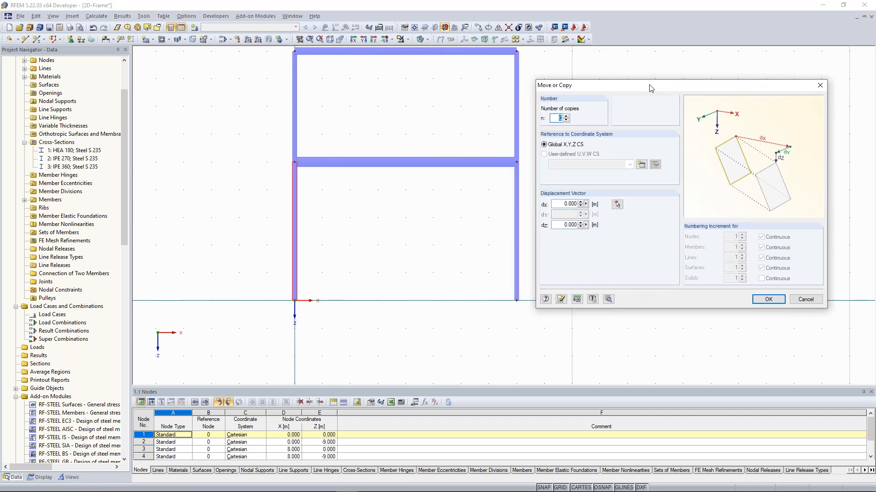
click(566, 116)
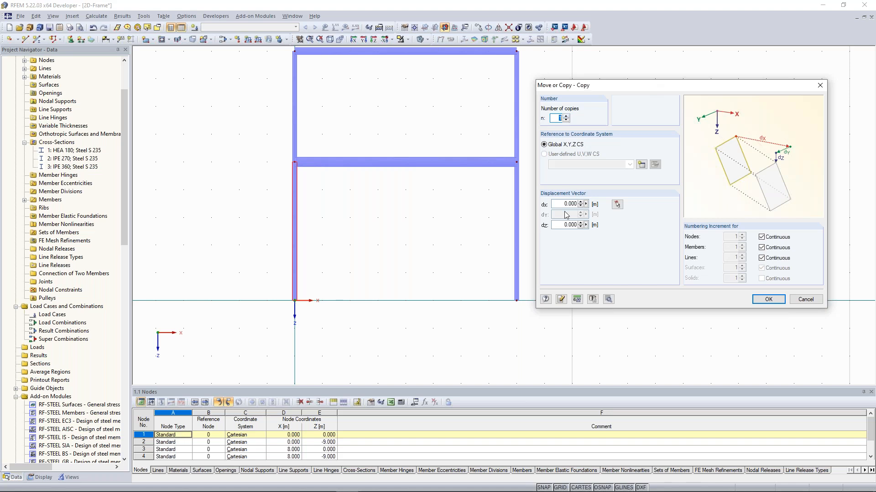
key(Tab)
text(4.5)
click(768, 300)
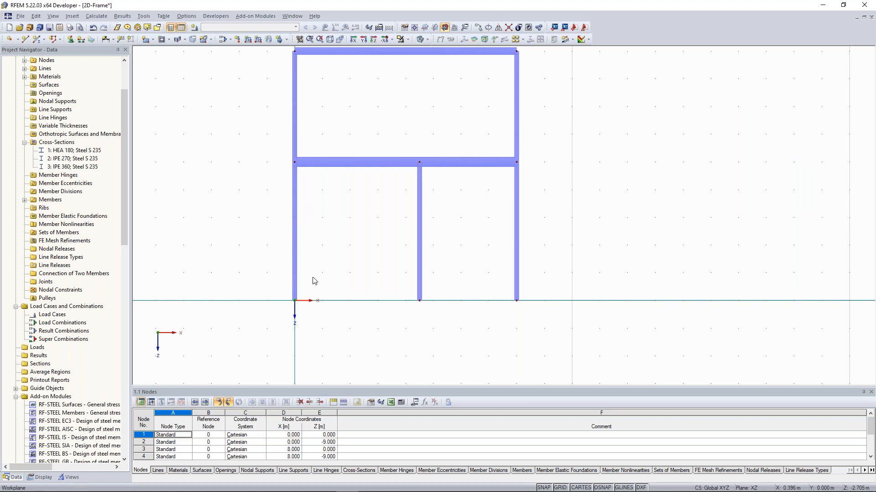
click(295, 256)
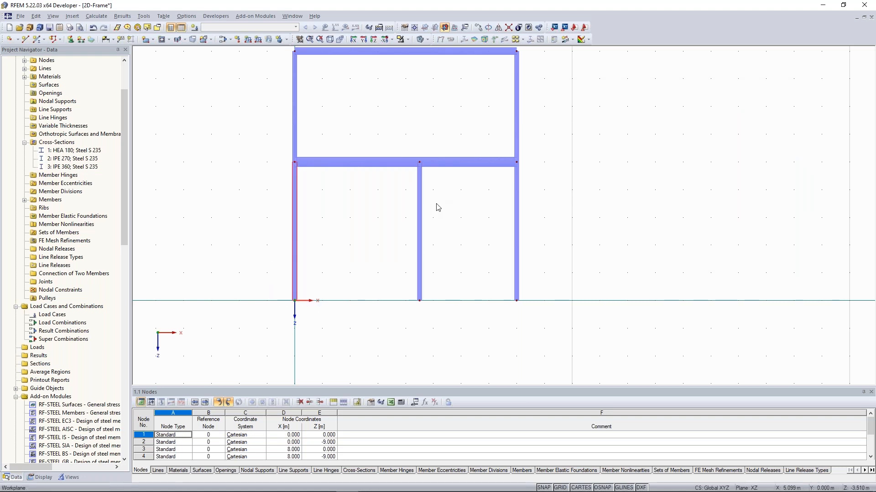
click(436, 204)
middle_drag(355, 214, 296, 235)
middle_drag(408, 232, 424, 210)
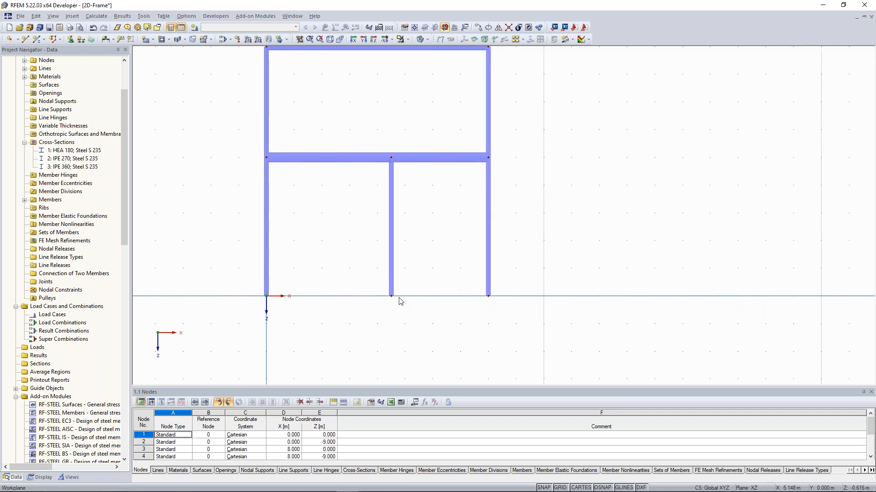
middle_drag(434, 221, 437, 239)
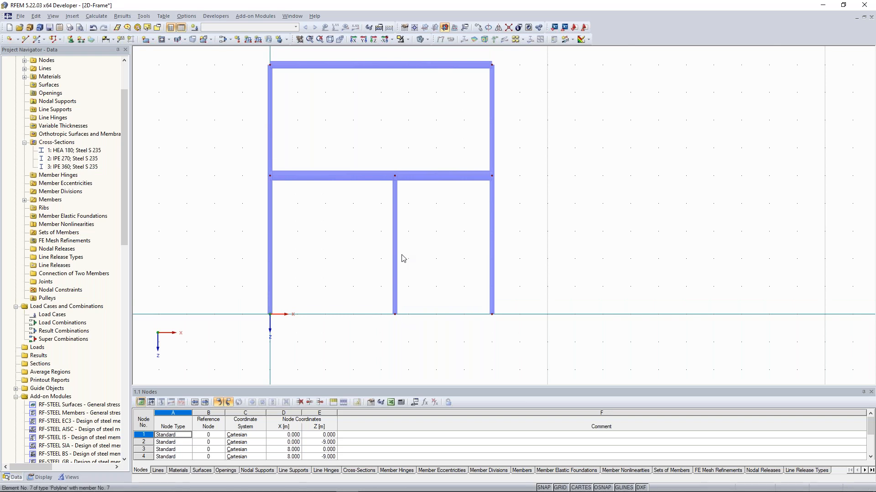
middle_drag(401, 254, 405, 260)
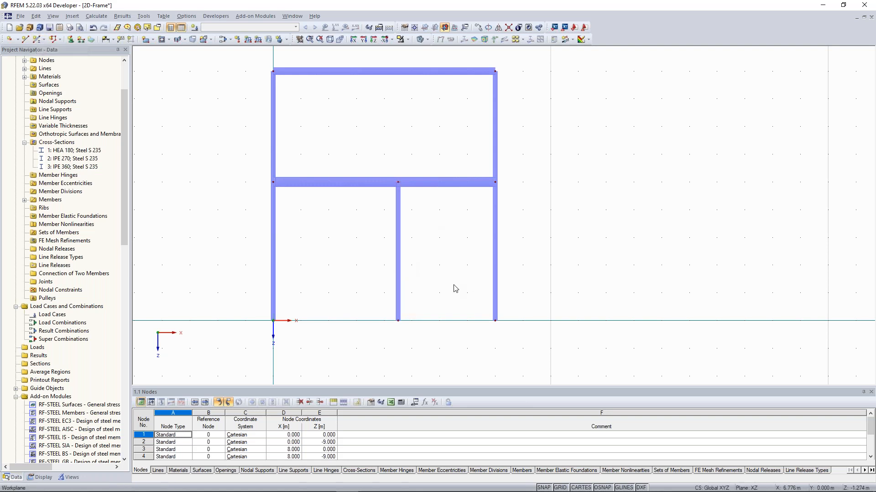
middle_drag(354, 136, 354, 142)
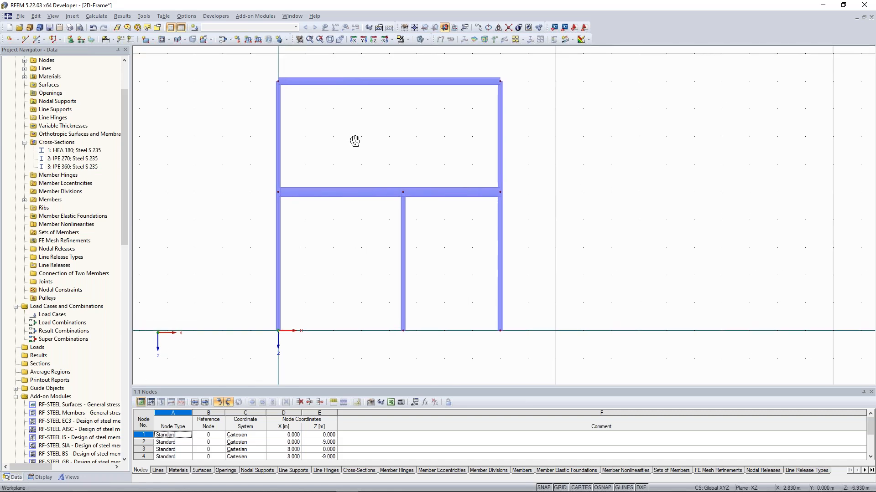
scroll(355, 141, down, 1)
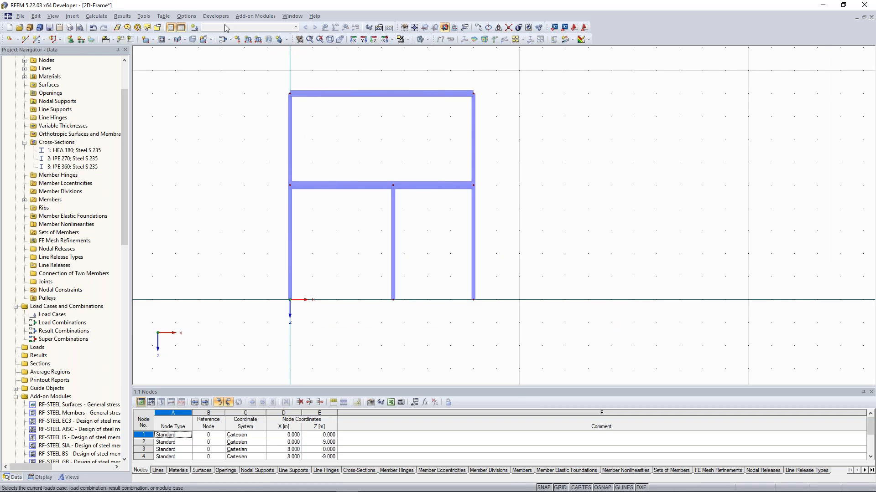
Start generating bracing in cells and define a virtual line between the base nodes of the middle and right columns
click(141, 18)
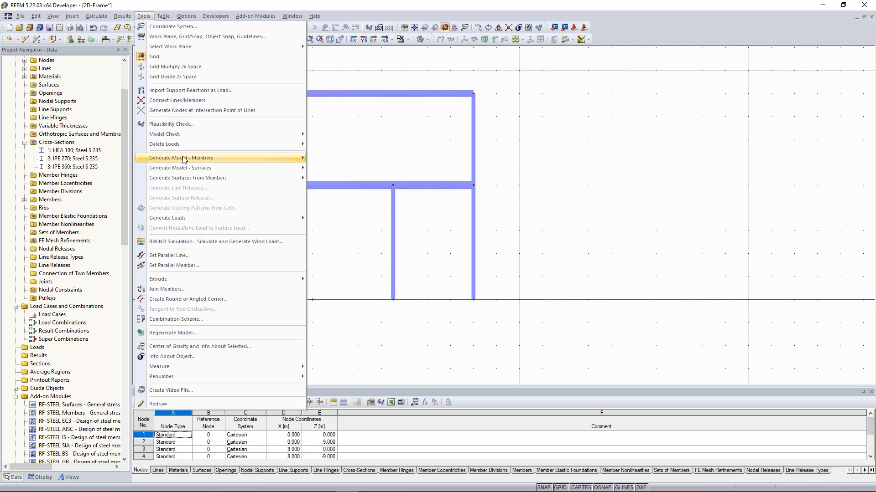
mouse_move(182, 160)
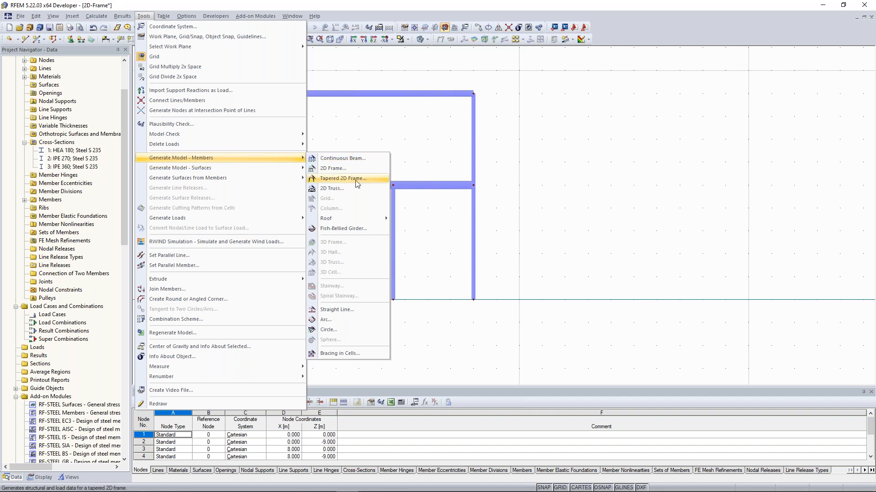
click(335, 354)
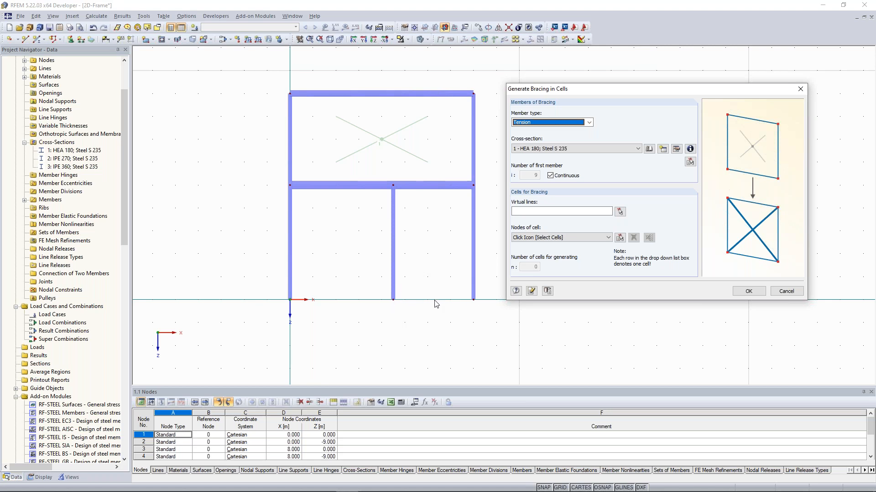
click(620, 211)
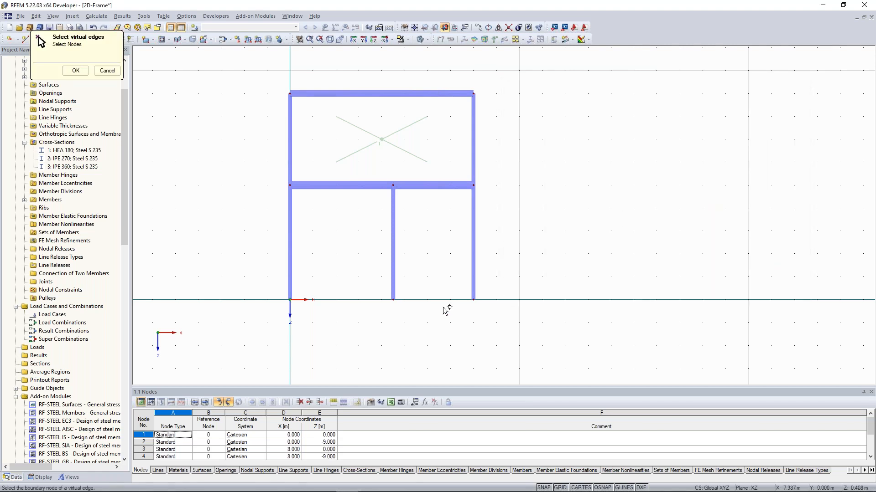
click(473, 300)
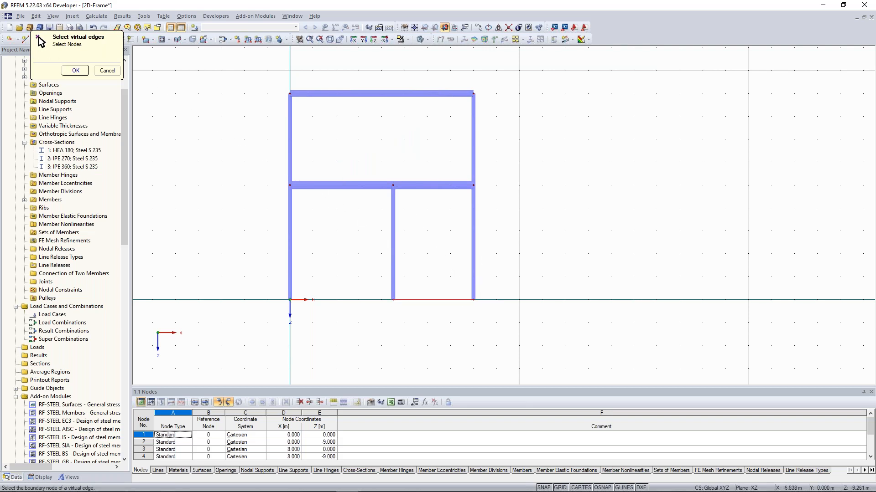
click(76, 70)
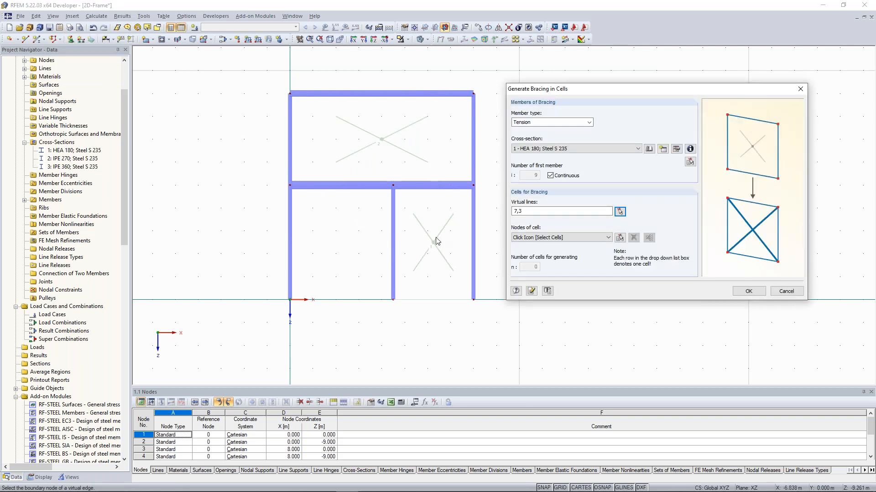
Keep Tension as the bracing member type and assign a new round steel RD 20 cross-section in Steel S 235
drag(609, 92, 578, 68)
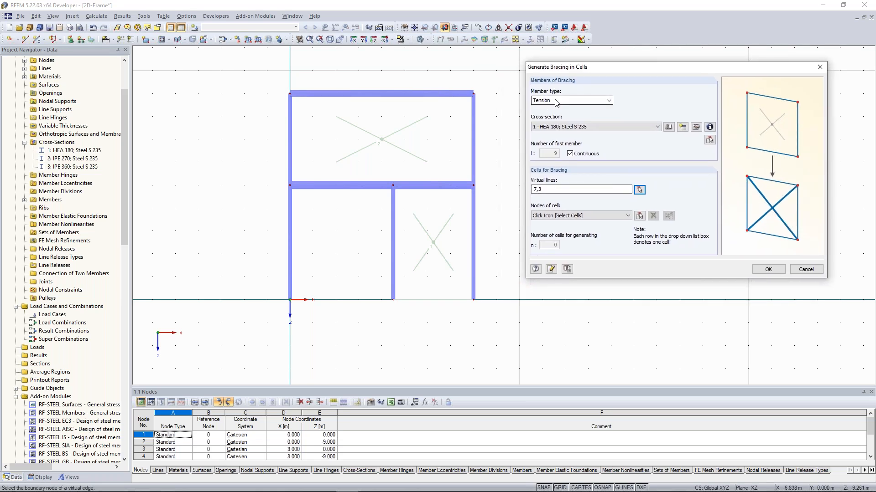
click(609, 100)
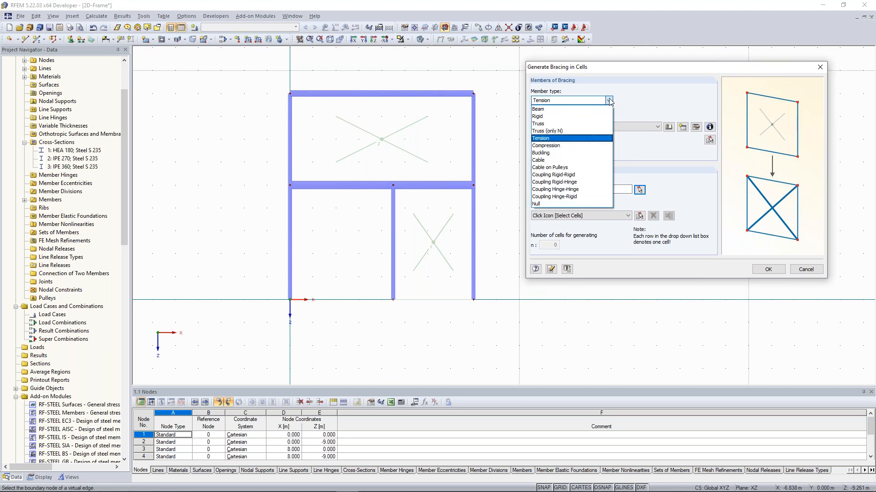
click(597, 120)
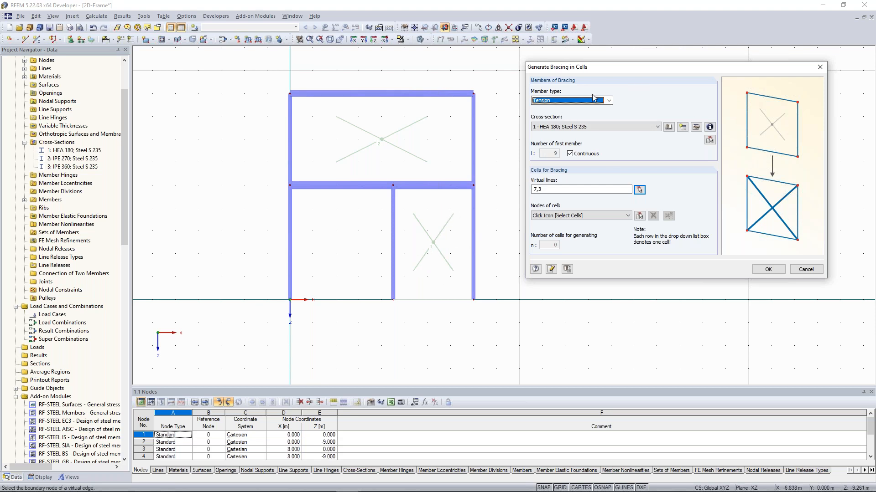
click(651, 127)
click(619, 114)
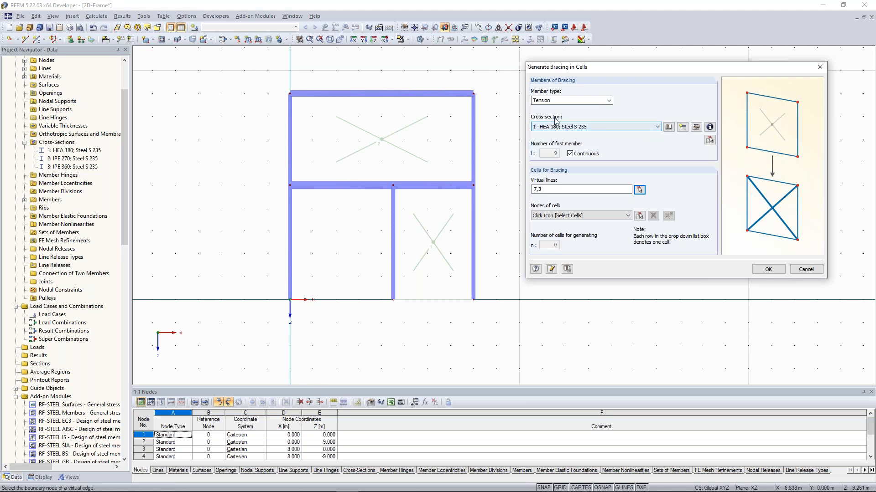
click(595, 129)
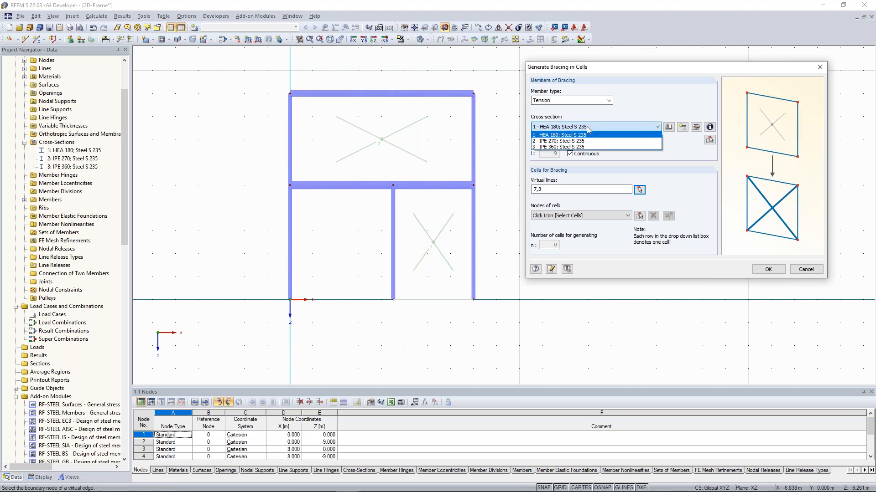
click(611, 130)
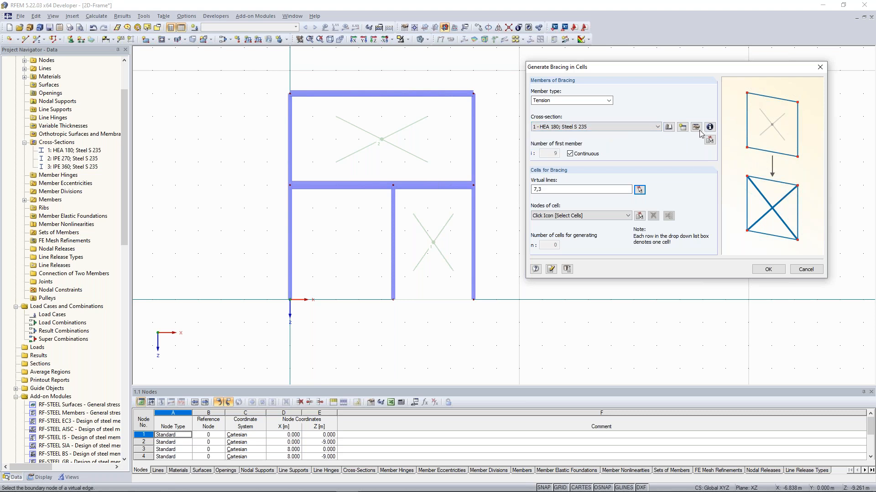
click(683, 128)
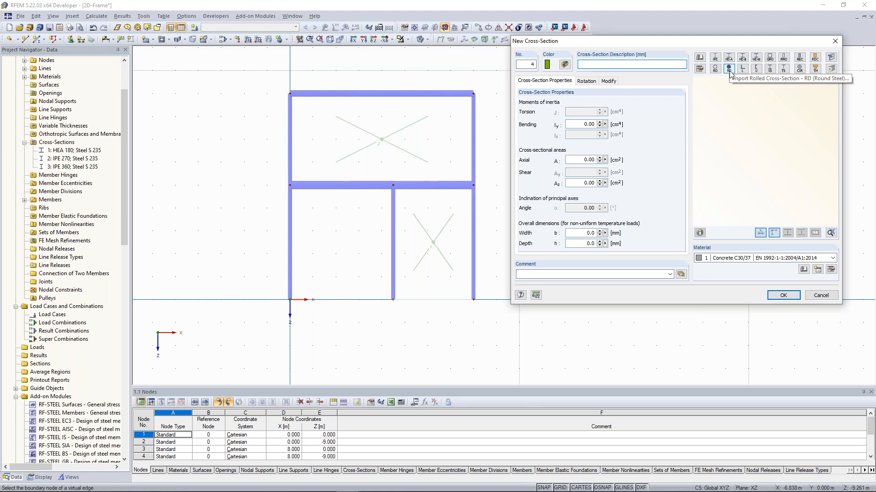
click(730, 73)
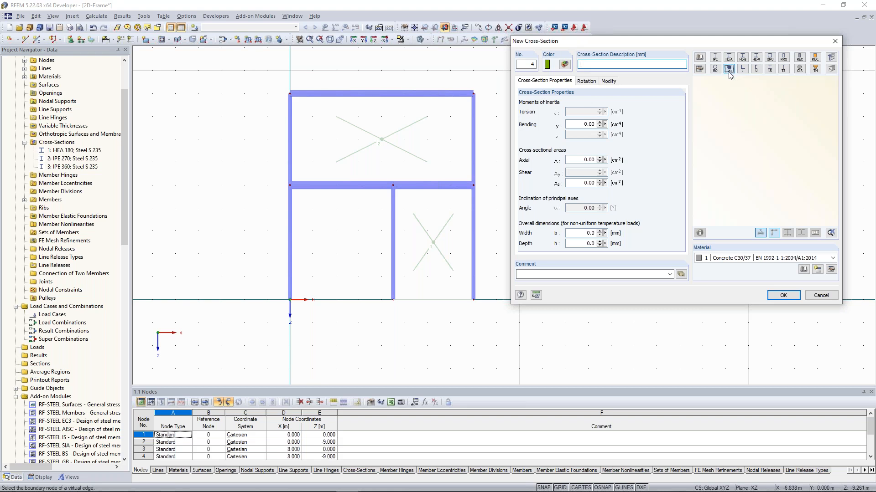
click(666, 141)
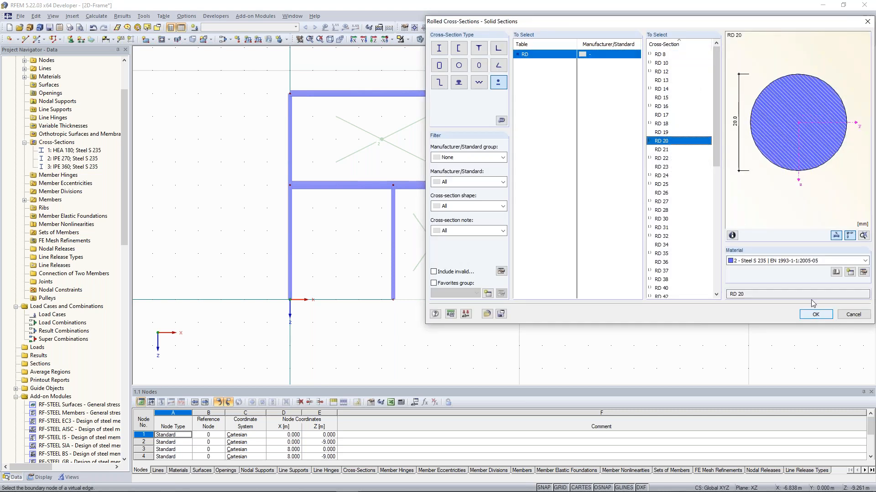
click(808, 314)
click(782, 295)
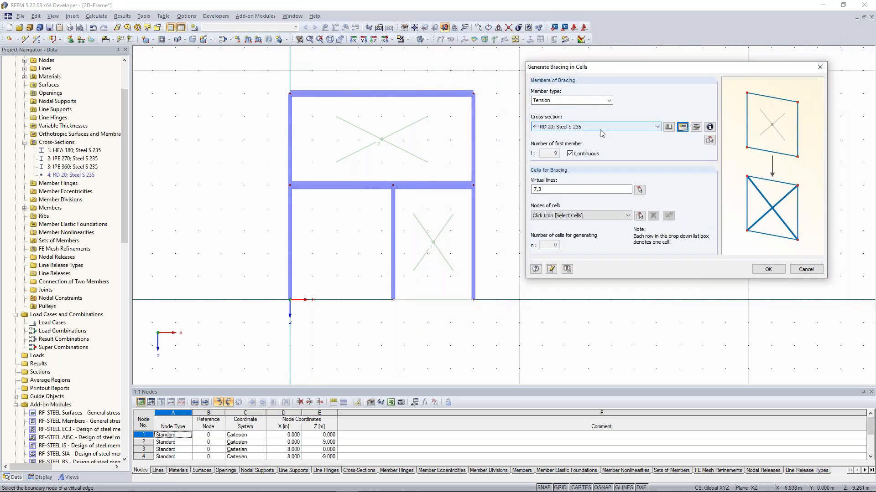
Generate the RD 20 cross bracing in the lower cell between the middle and right columns
click(639, 216)
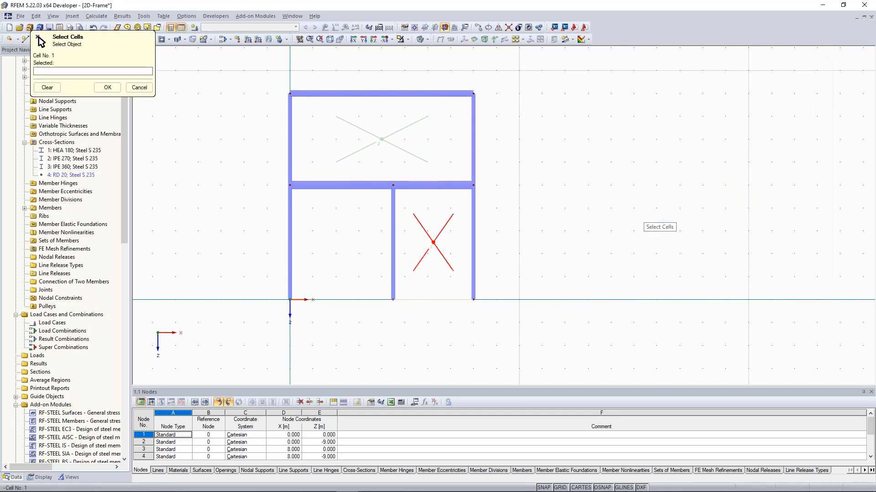
click(432, 241)
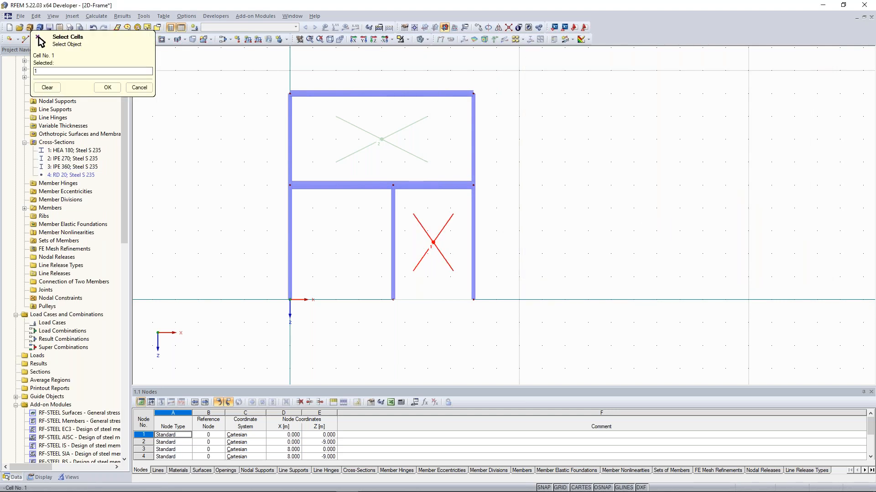
click(108, 87)
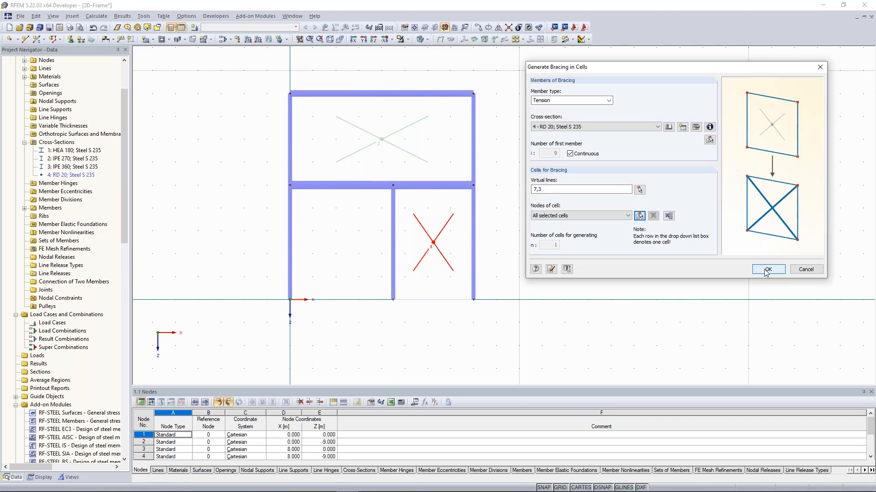
click(766, 270)
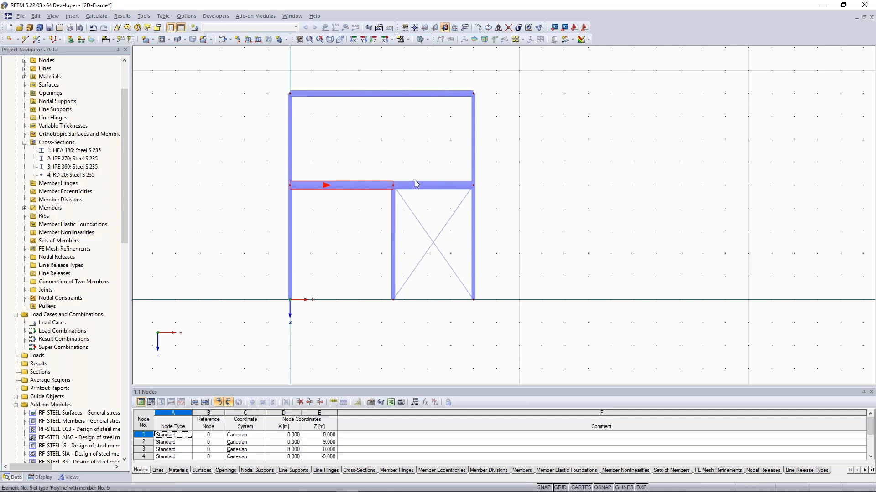
Create a new member hinge in local member axes x,y,z with only the rotational release My and a spring constant of 0.000 kNm/rad
scroll(350, 213, up, 3)
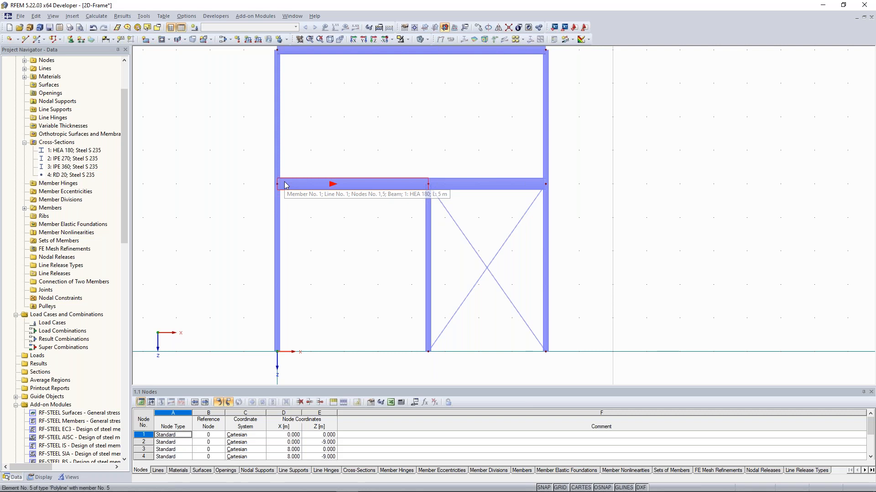
mouse_move(269, 178)
middle_down()
mouse_move(254, 182)
mouse_move(256, 175)
middle_up()
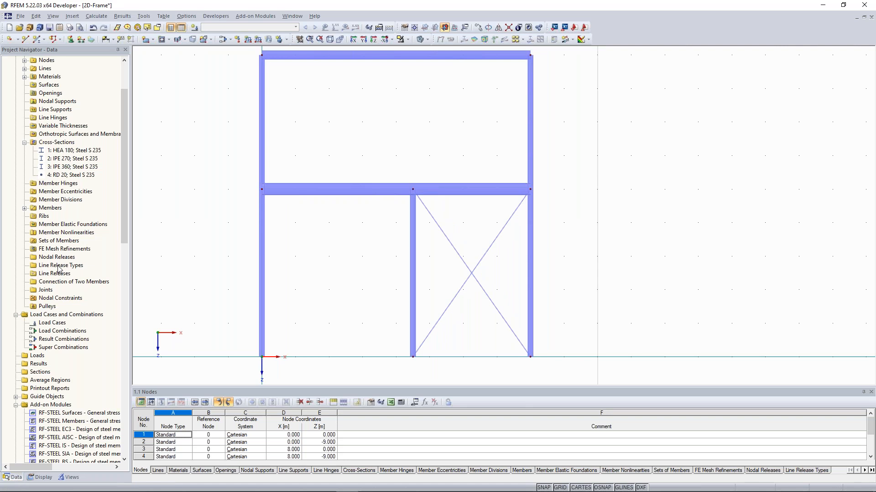
scroll(130, 173, up, 1)
scroll(130, 172, up, 1)
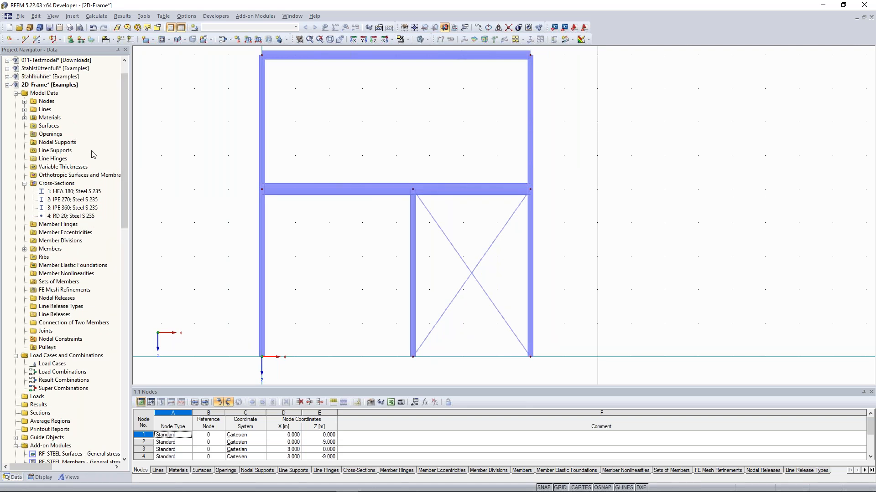
click(60, 225)
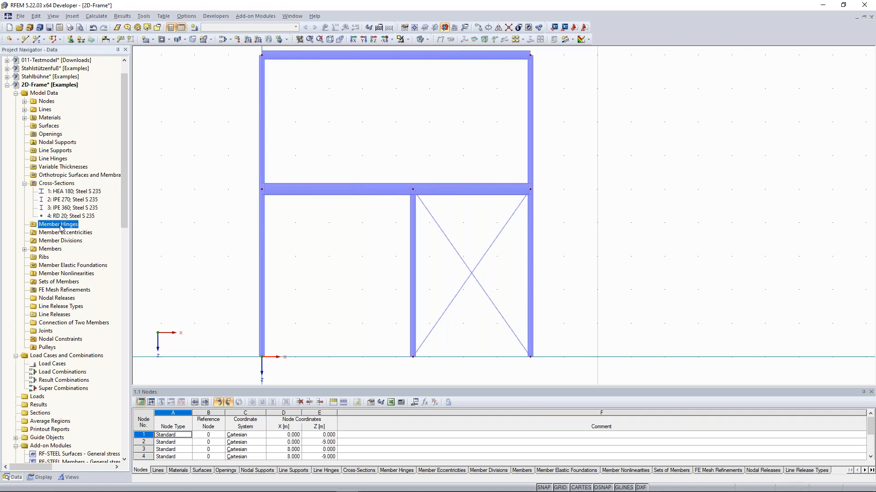
right_click(61, 228)
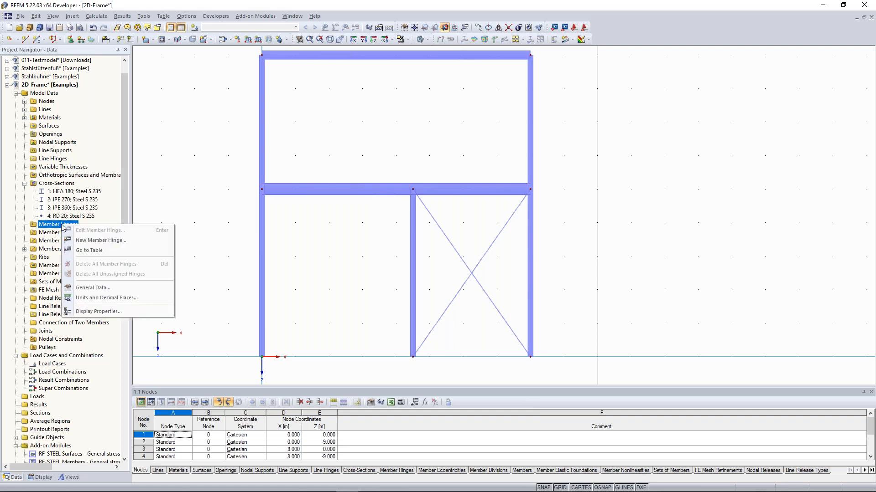
click(108, 242)
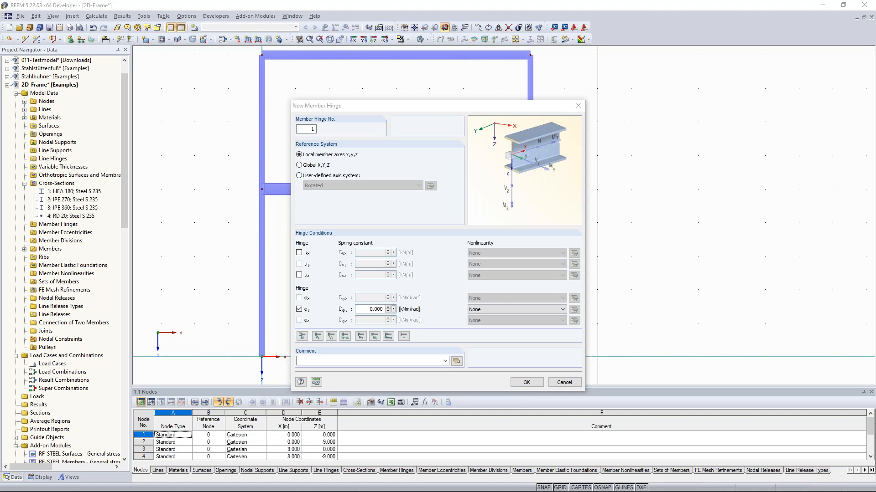
drag(433, 105, 615, 64)
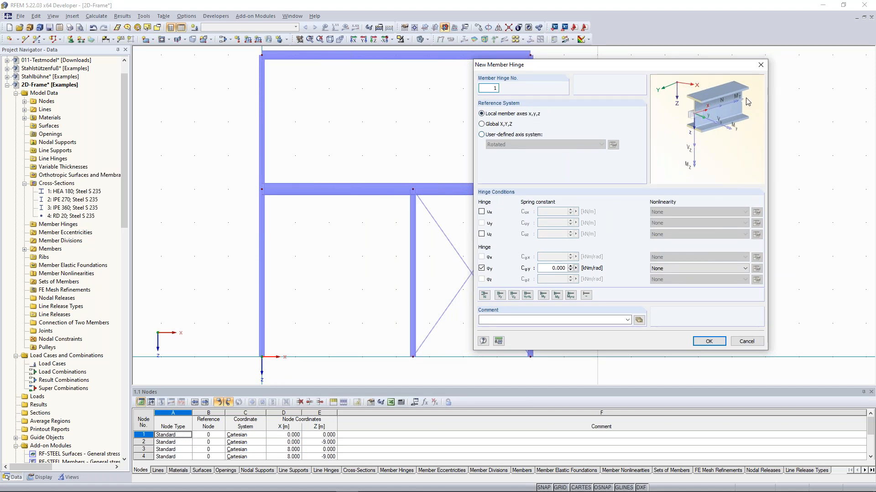
drag(606, 67, 633, 73)
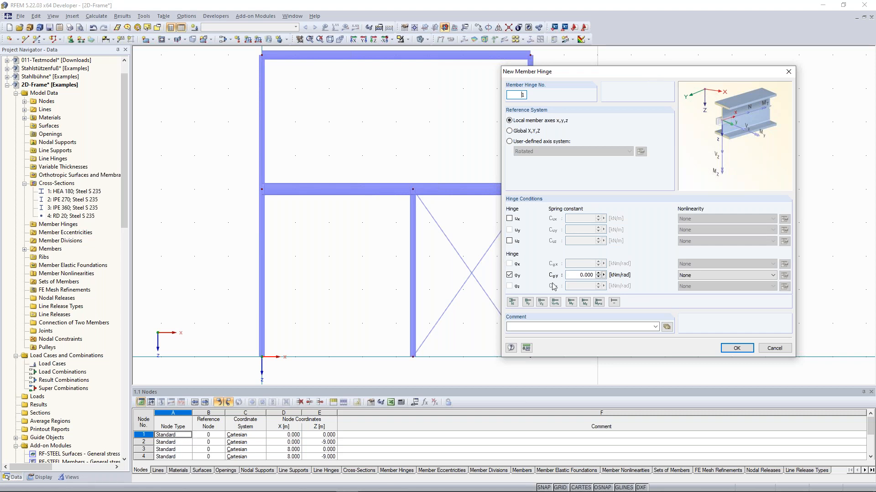
click(509, 275)
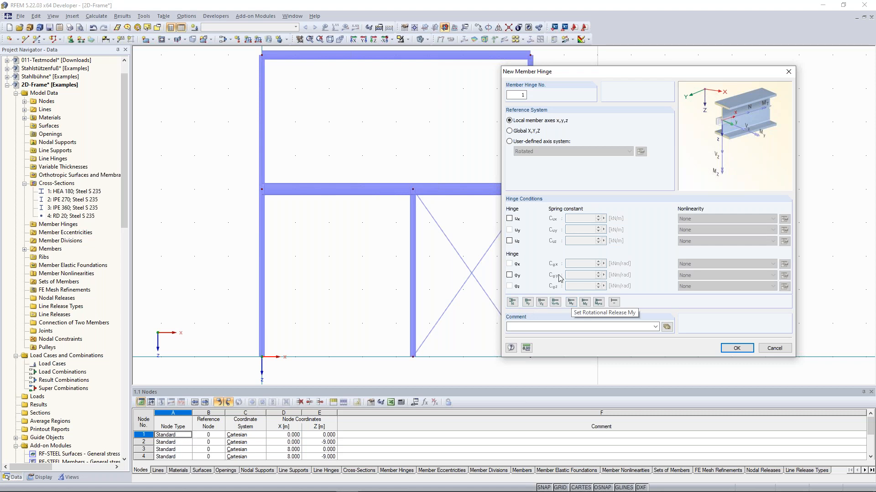
click(570, 302)
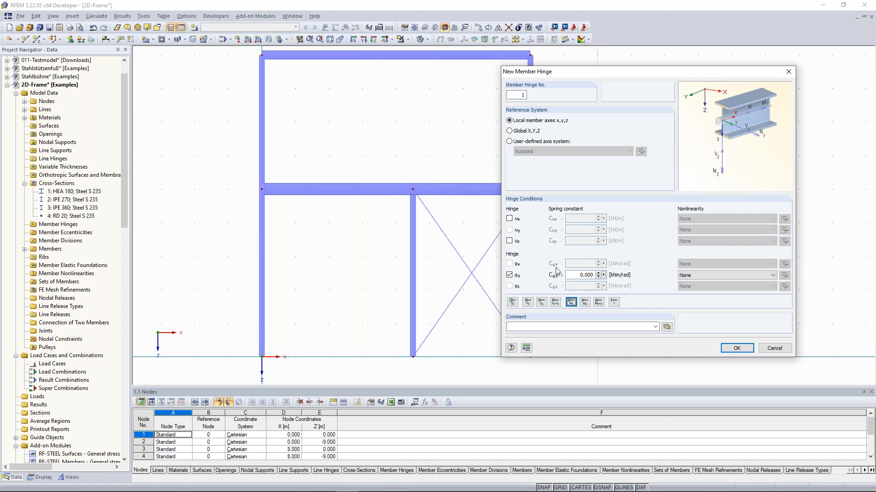
click(737, 349)
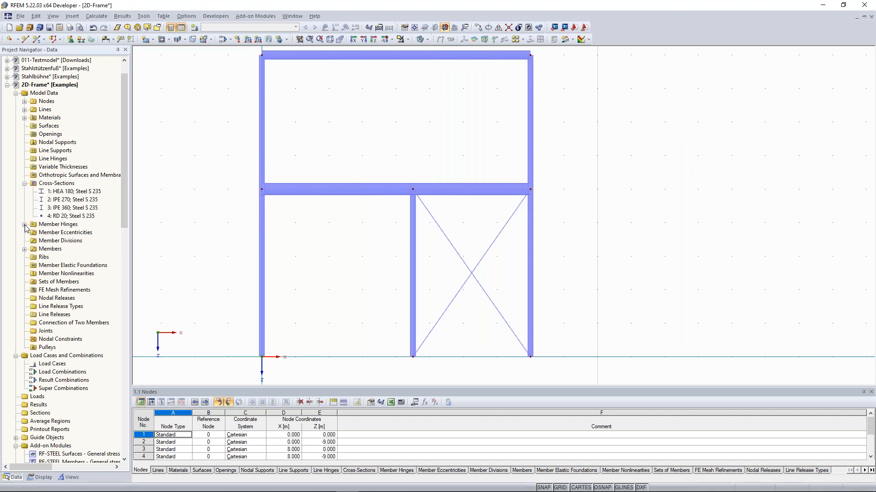
Assign the member hinge graphically to both outer ends of the intermediate beam and to the top end of the middle column
click(24, 224)
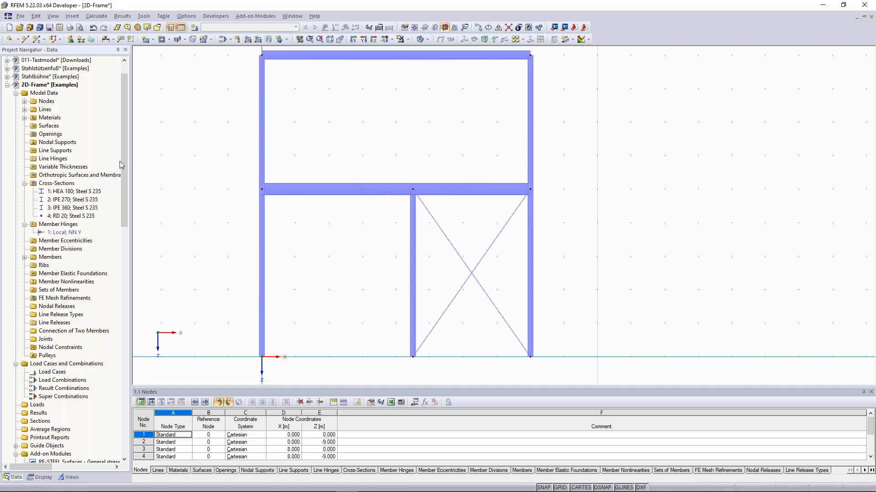
right_click(68, 233)
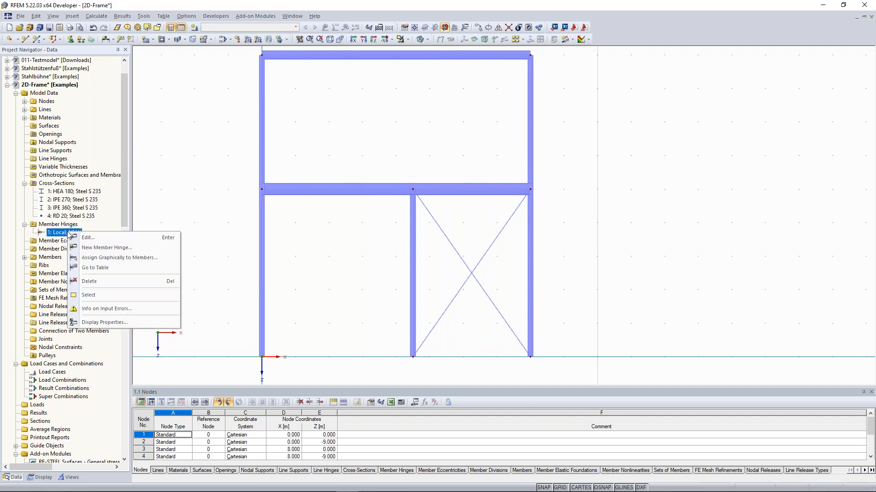
click(123, 259)
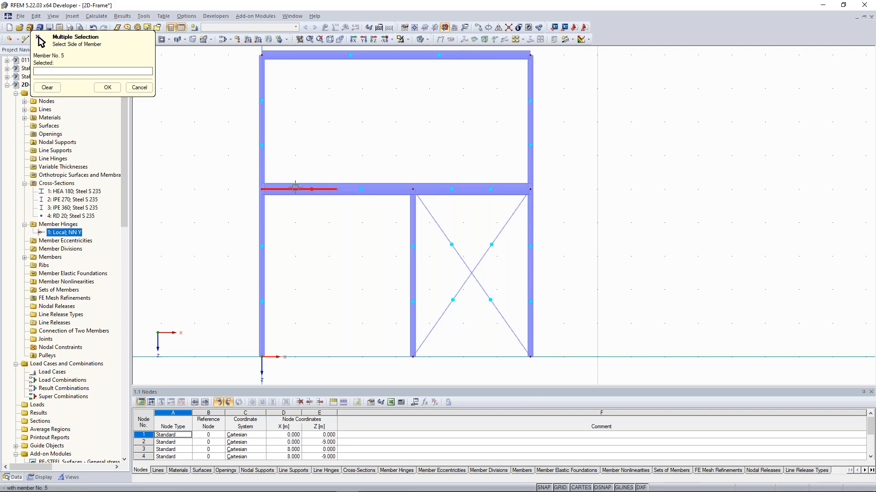
middle_drag(294, 189, 298, 181)
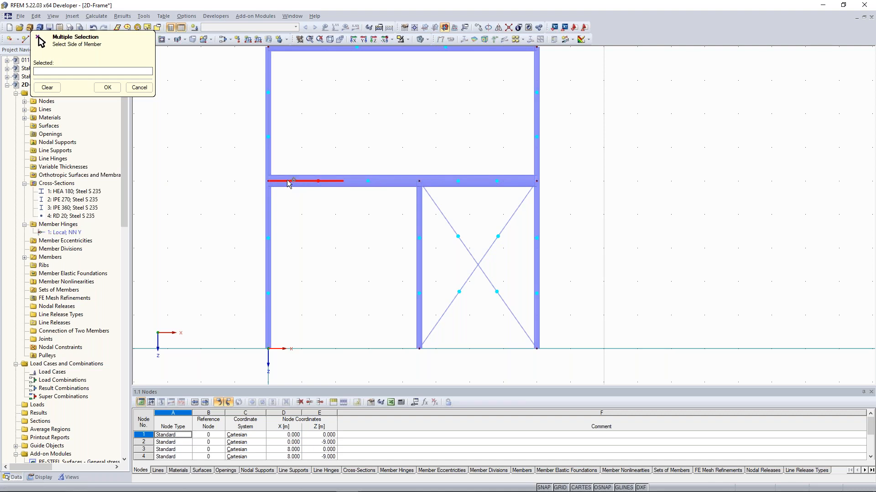
mouse_move(295, 181)
middle_down()
mouse_move(300, 162)
mouse_move(304, 182)
middle_up()
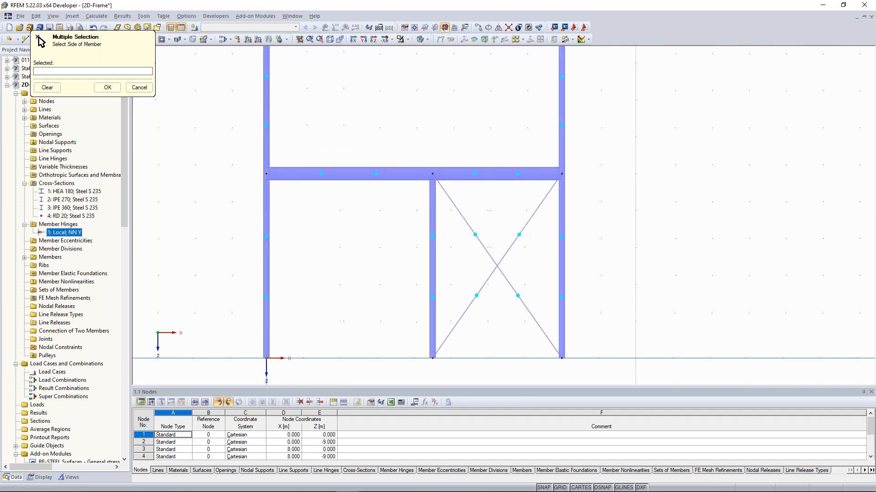
click(299, 174)
click(523, 174)
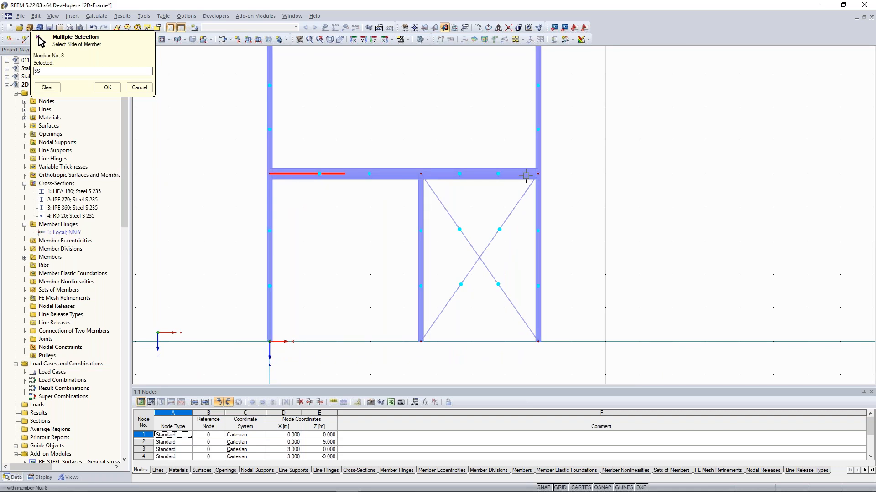
click(420, 195)
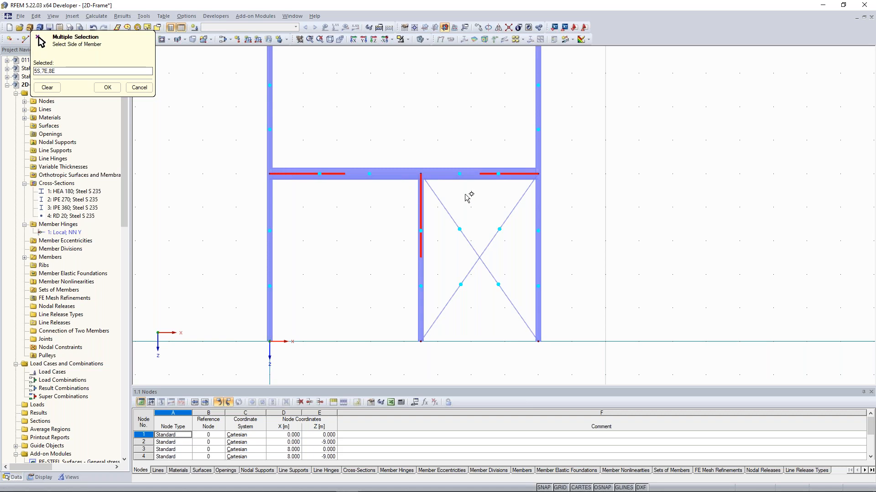
click(109, 88)
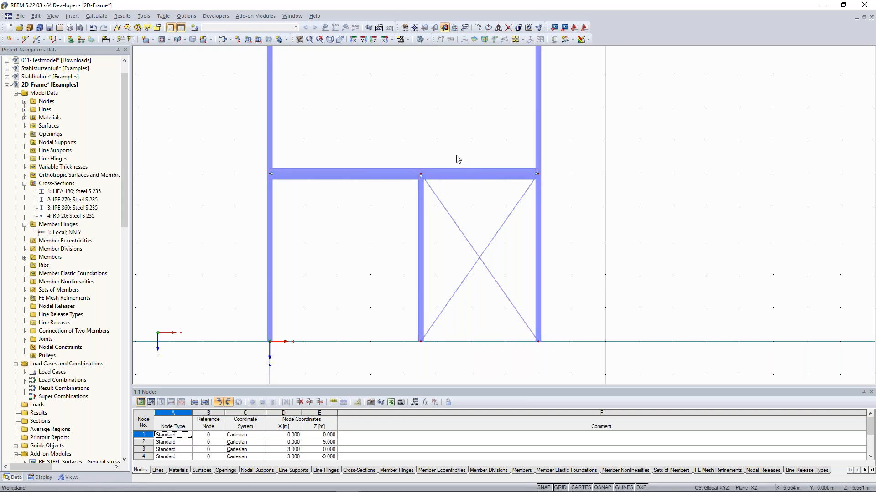
Start a nodal support on the three column base nodes 1, 3 and 7 and open the definition of a new support type
scroll(387, 248, down, 1)
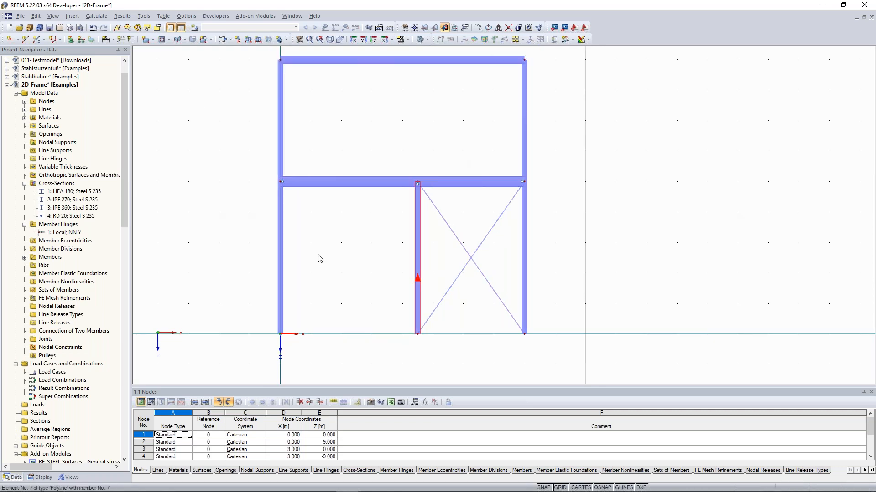
scroll(248, 322, down, 1)
middle_drag(245, 325, 265, 282)
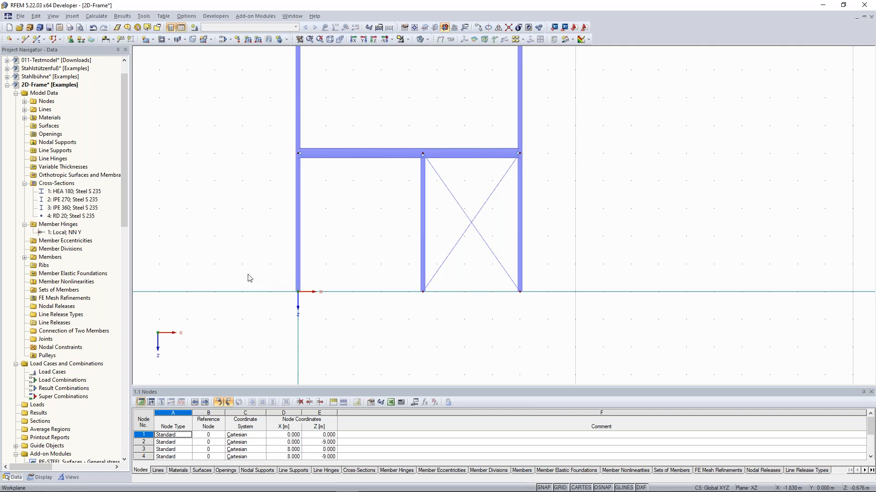
middle_drag(250, 204, 261, 215)
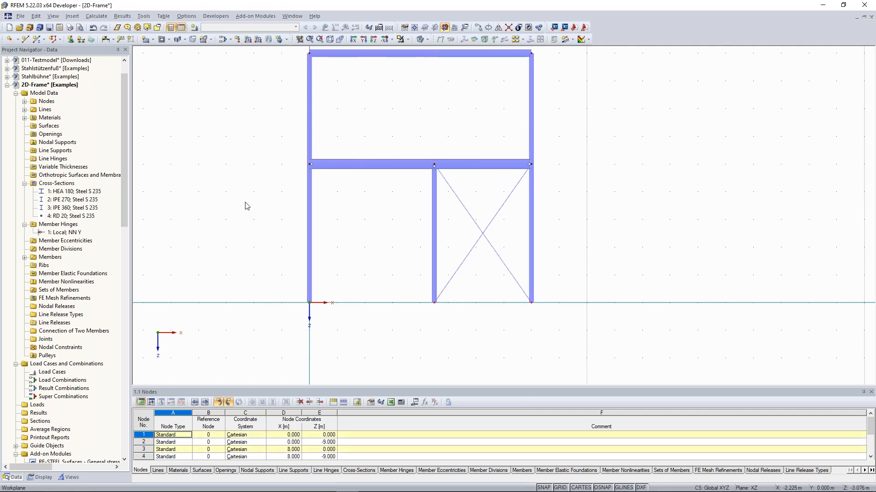
click(72, 40)
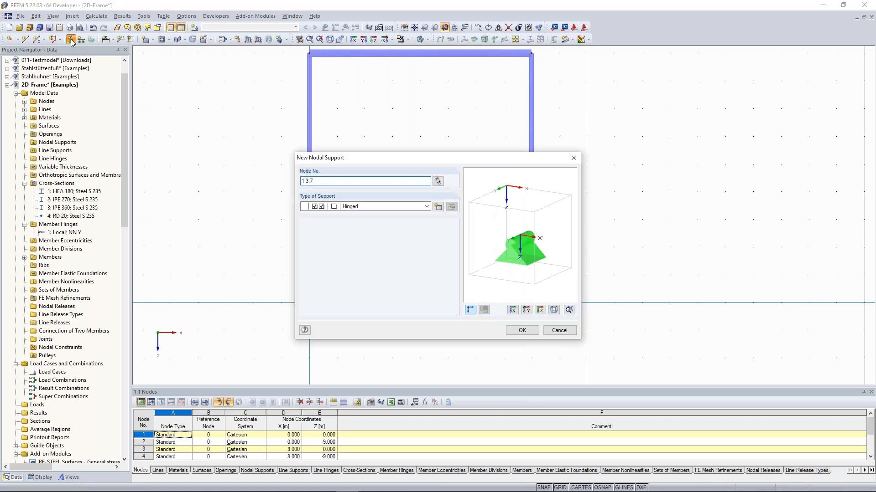
drag(416, 157, 578, 63)
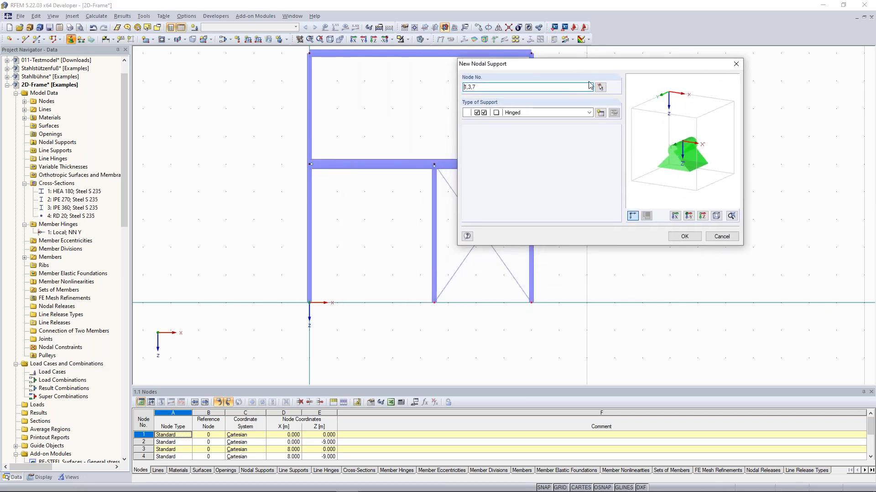
click(600, 112)
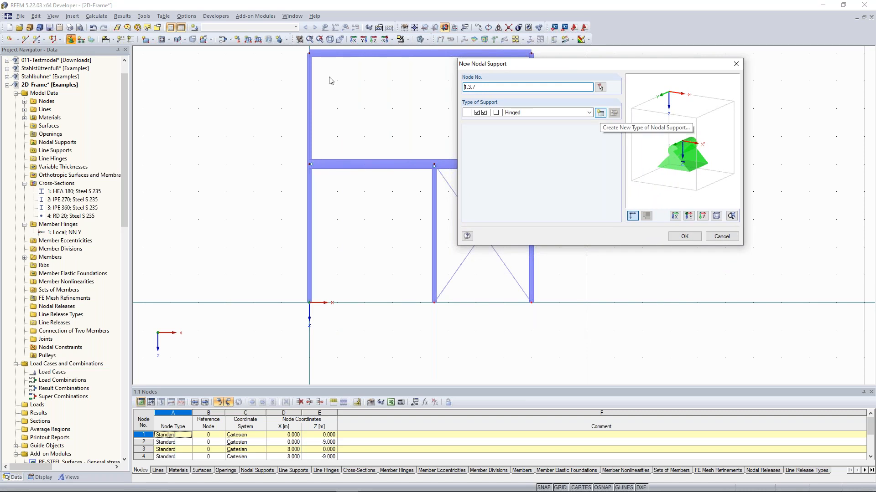
drag(241, 48, 190, 65)
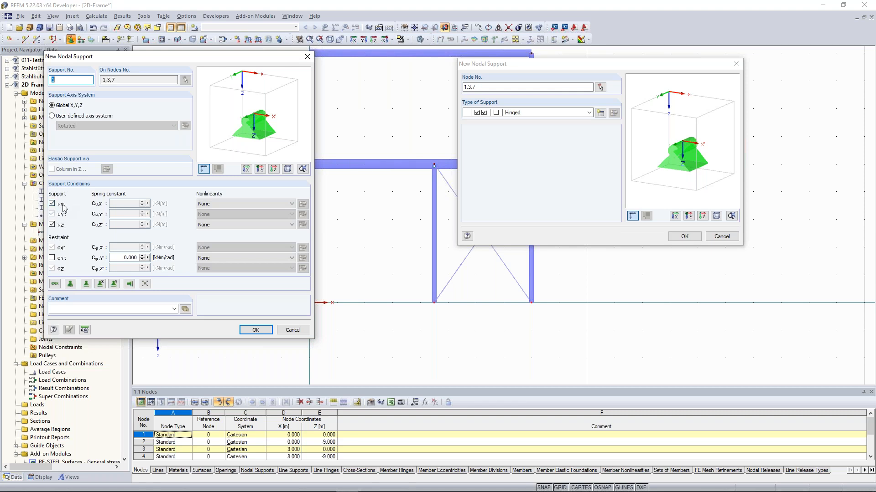
Try out releasing the uX support and fixing the φY restraint, restoring the hinged condition after each change
click(52, 205)
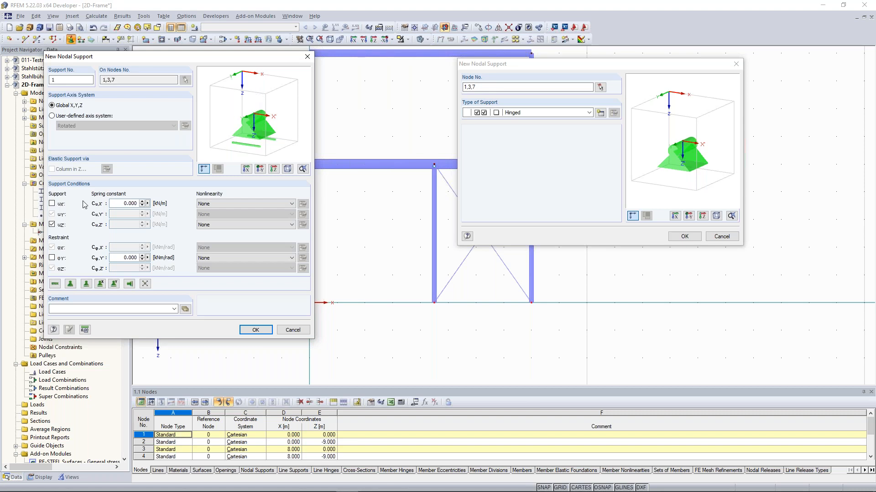
click(52, 204)
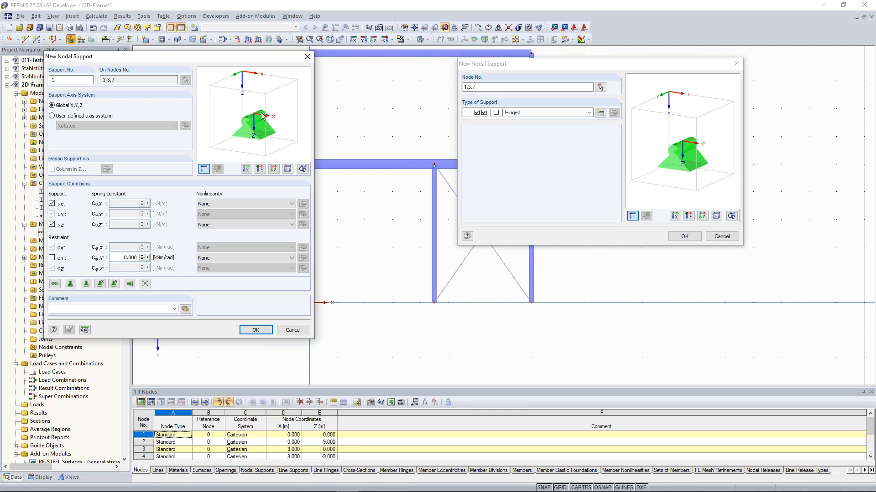
click(52, 258)
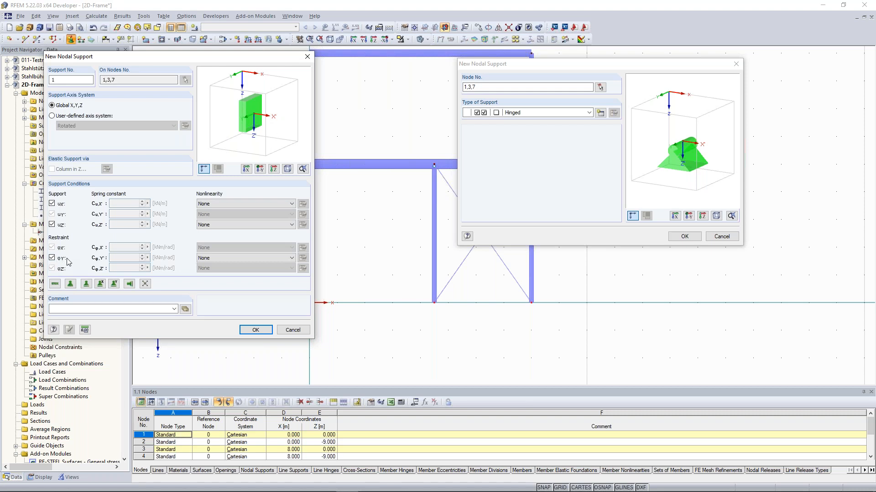
click(52, 258)
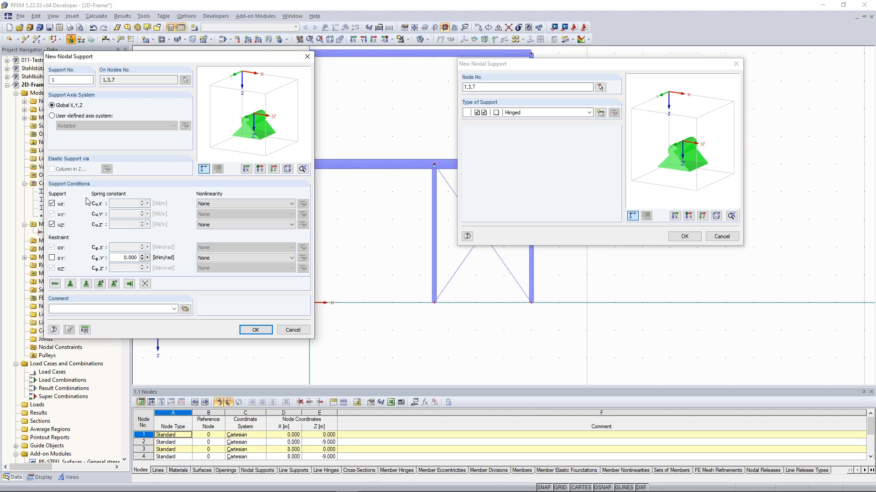
mouse_move(192, 57)
mouse_down()
mouse_move(220, 74)
mouse_move(188, 72)
mouse_move(186, 59)
mouse_up()
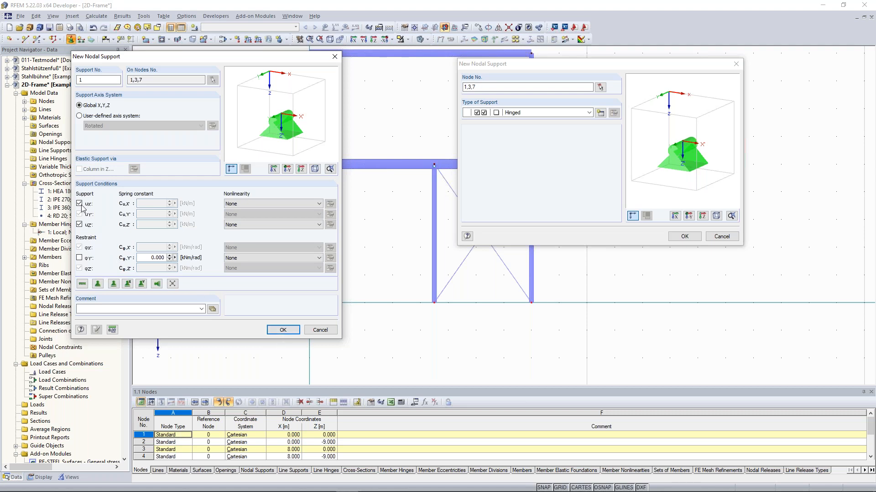
Accept the hinged support definition and apply it to the three column base nodes 1, 3 and 7
click(79, 224)
click(283, 330)
click(684, 237)
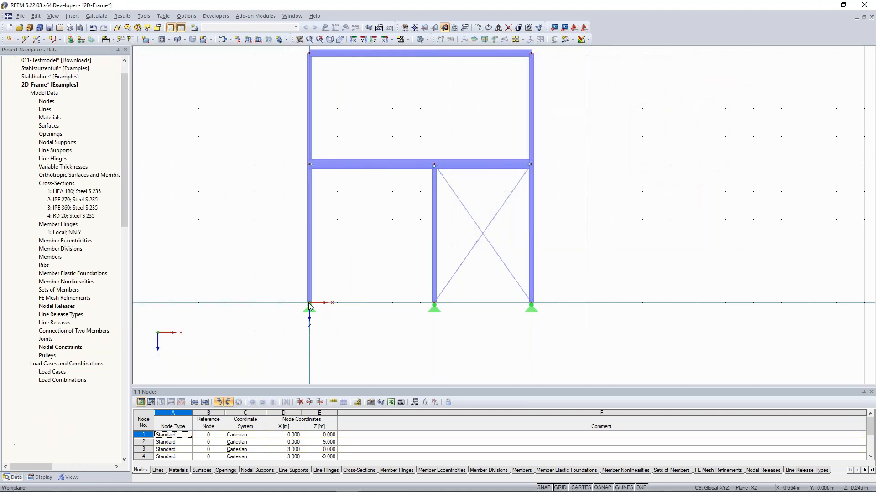
scroll(253, 211, down, 2)
middle_drag(250, 223, 275, 220)
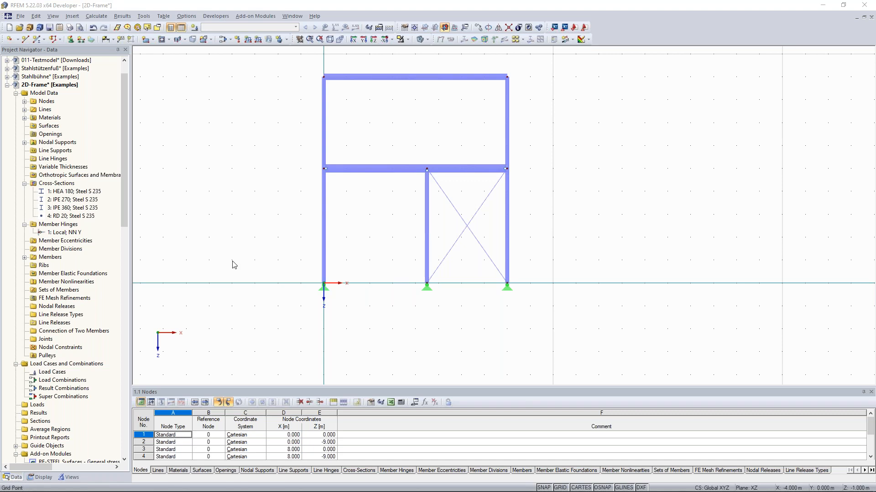
scroll(273, 240, down, 2)
middle_drag(277, 213, 246, 249)
scroll(301, 244, up, 3)
scroll(246, 252, up, 1)
scroll(245, 255, down, 1)
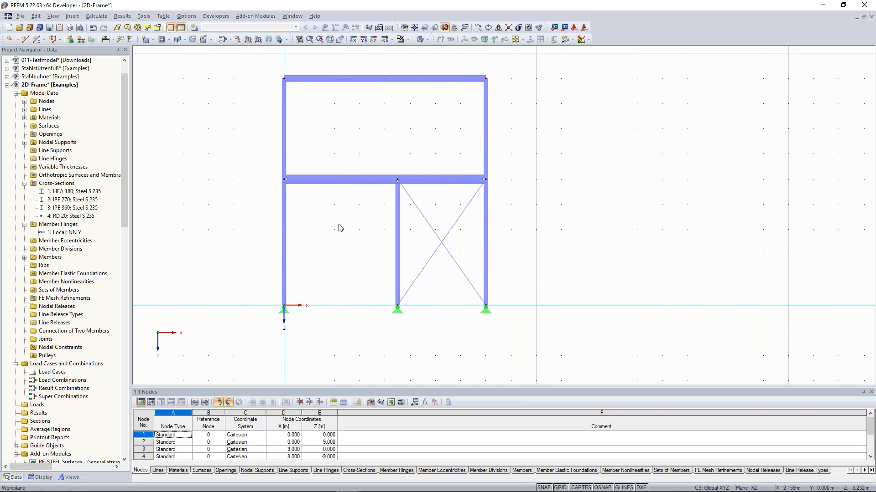
middle_drag(327, 243, 297, 230)
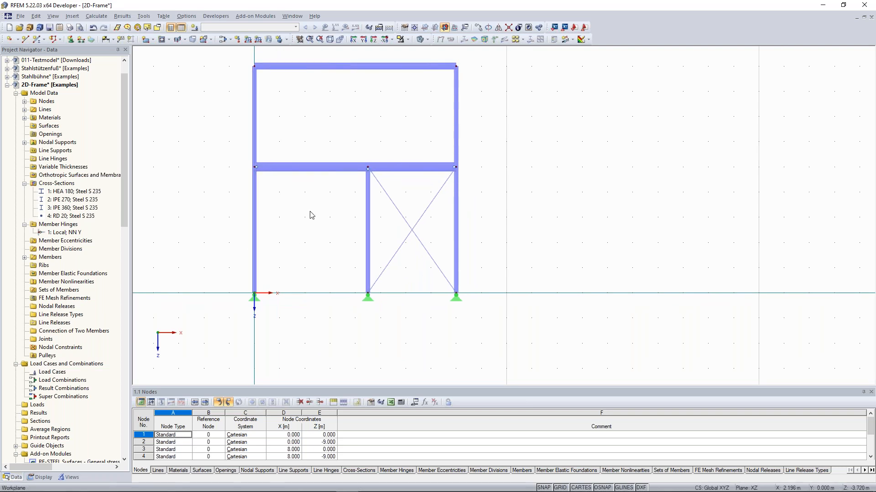
middle_drag(342, 143, 342, 151)
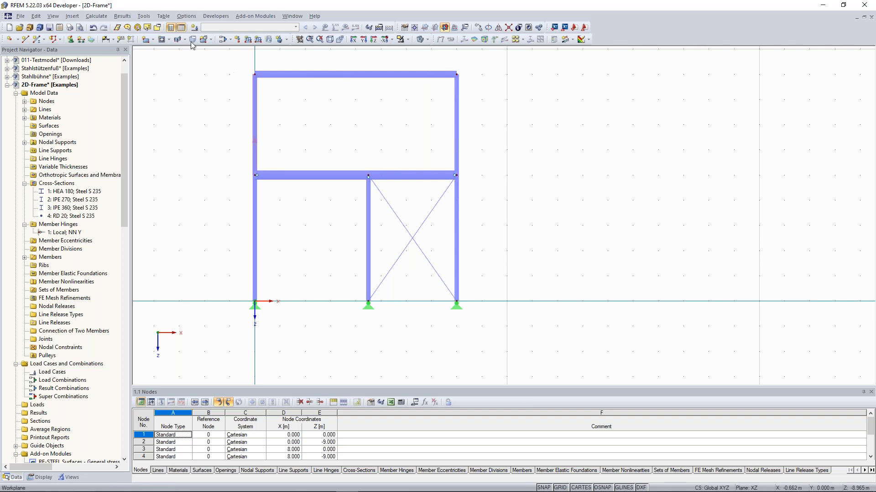
Start generating tension bracing in cells with the RD 20 cross-section and add a virtual line between base nodes 1 and 7
click(144, 16)
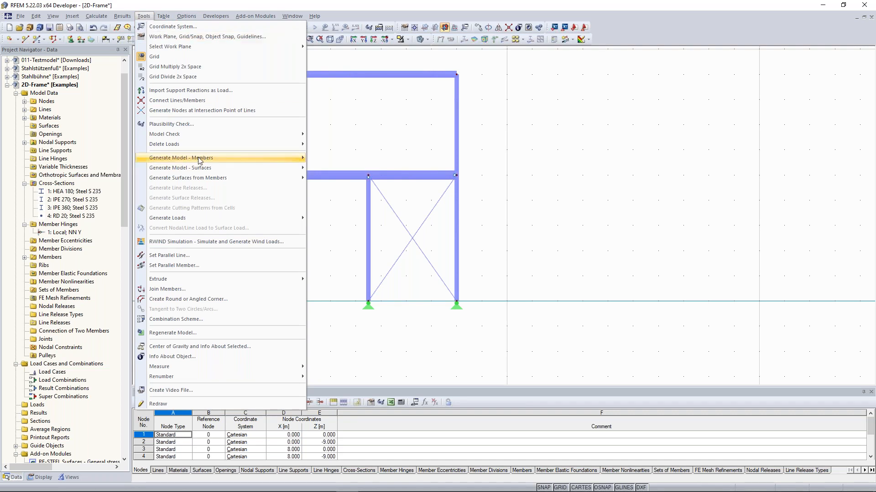
mouse_move(197, 159)
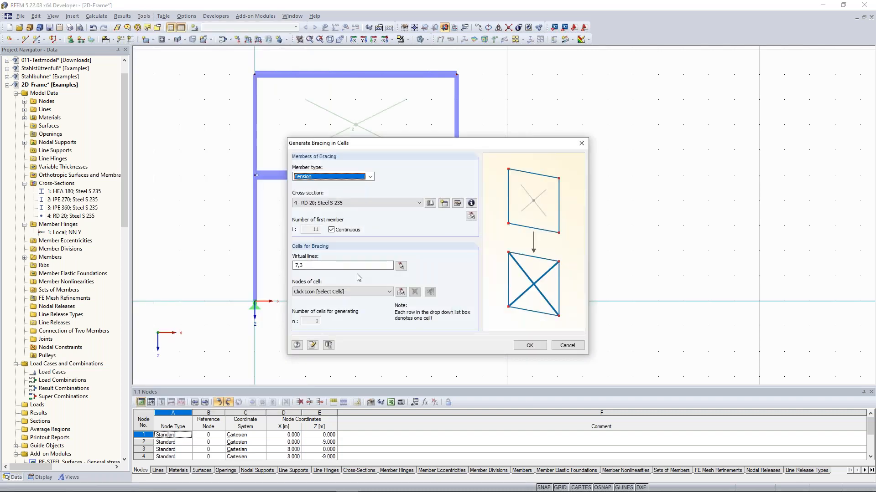
drag(388, 142, 590, 70)
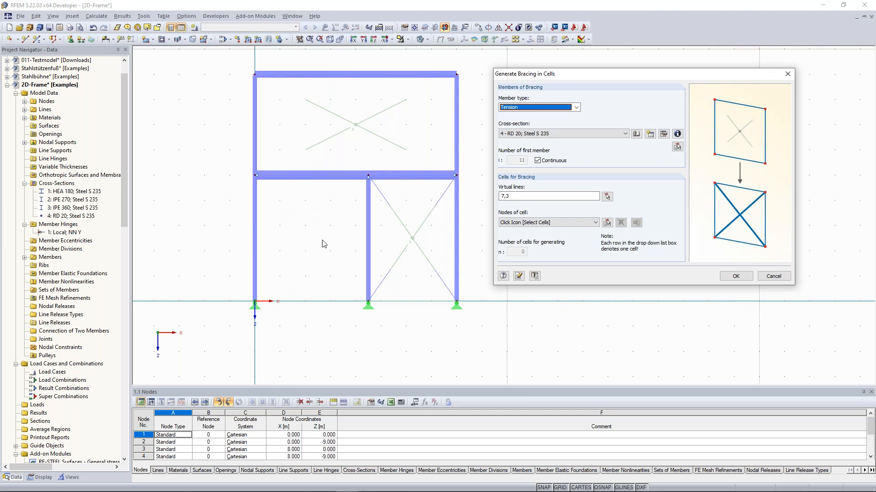
click(608, 197)
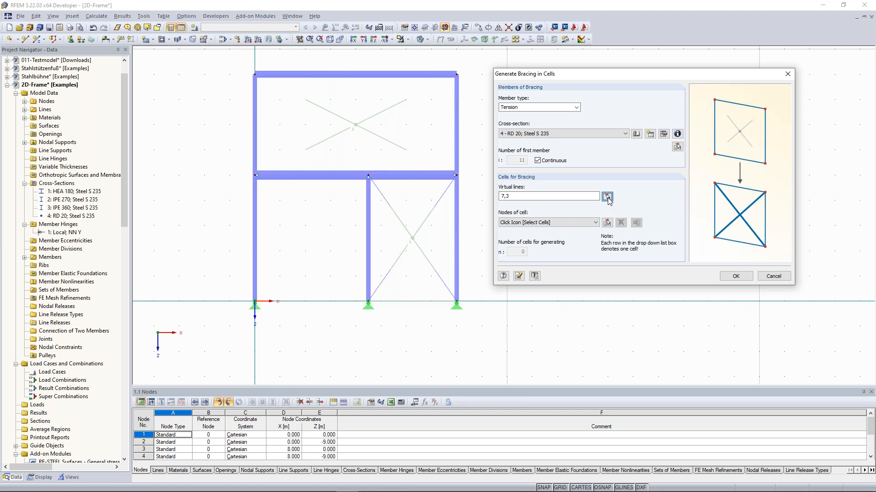
click(255, 302)
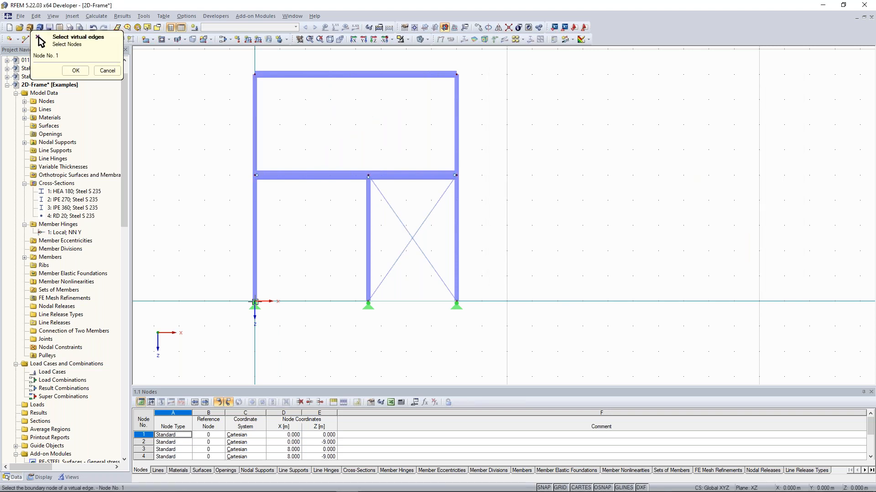
click(368, 302)
click(76, 72)
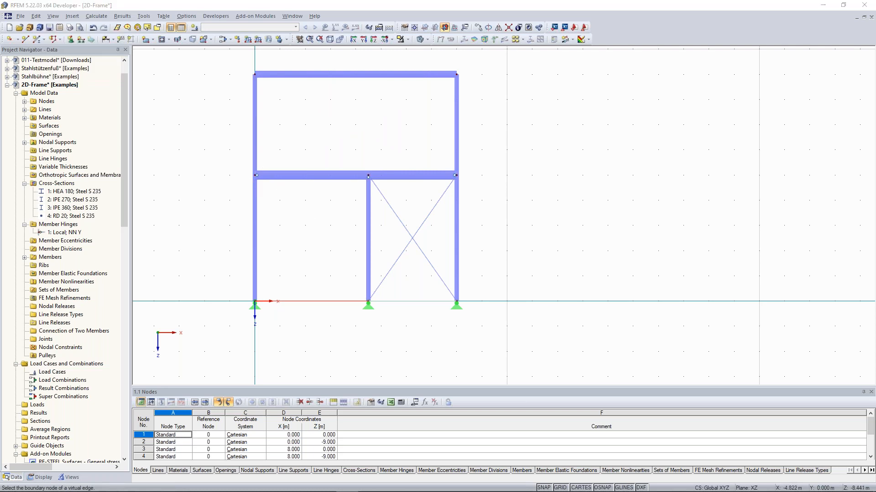
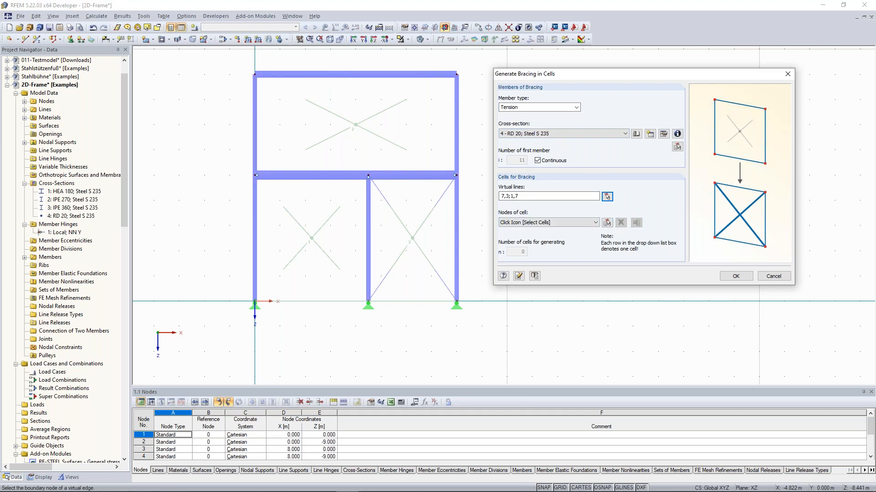
Choose the cell between the first and middle columns below the intermediate beam and generate the tension bracing in it
click(607, 223)
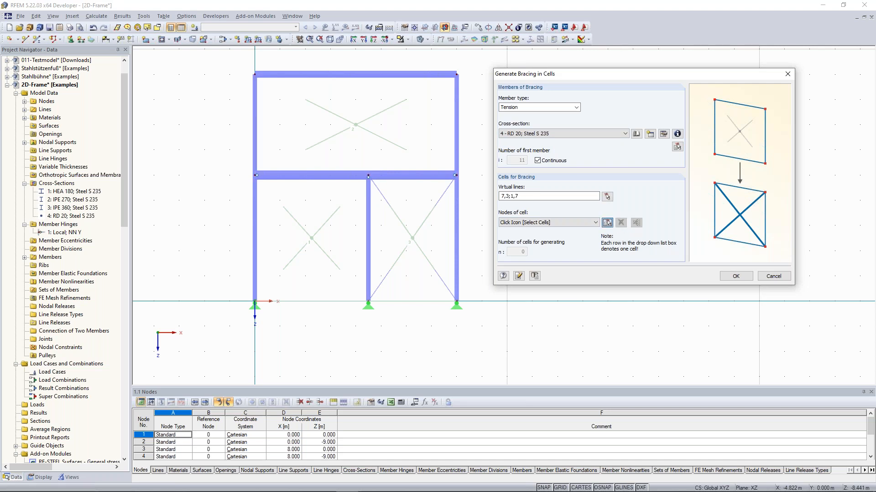
click(310, 235)
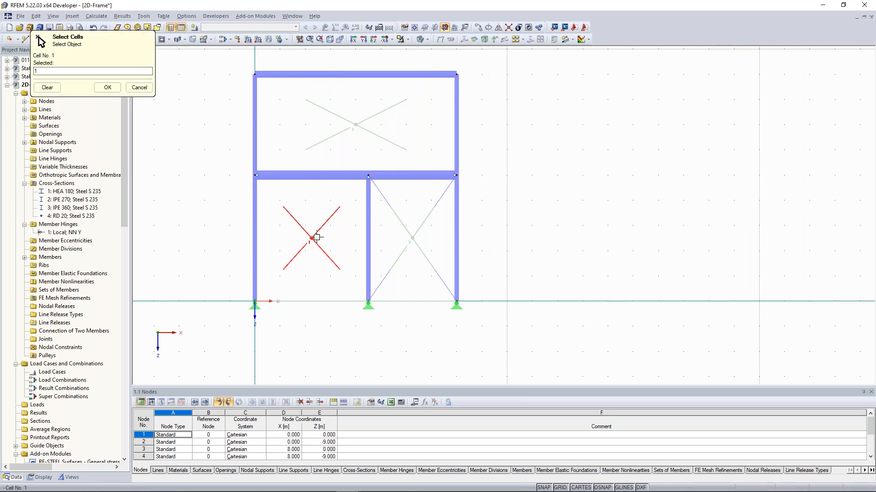
click(107, 87)
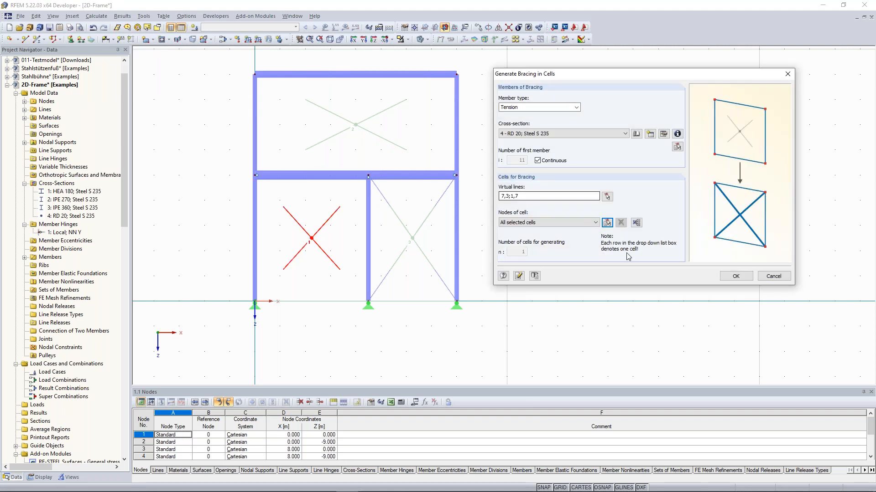
click(735, 277)
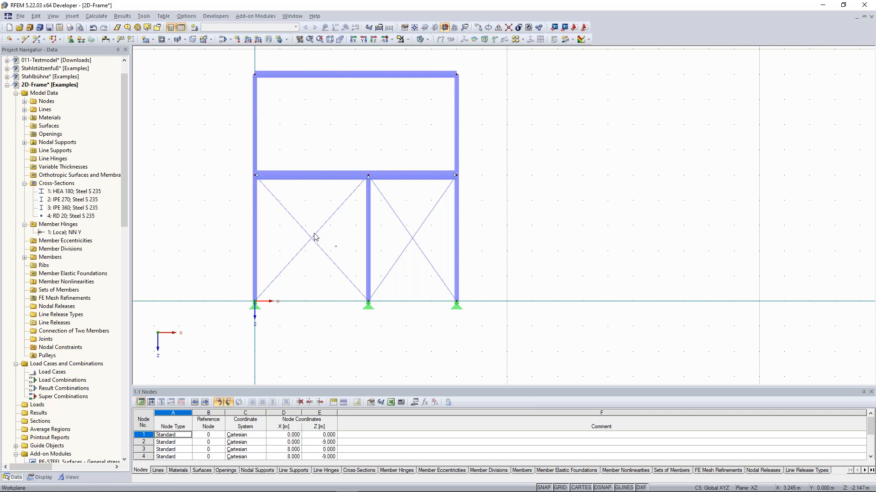
Undo the bracing generated in the bay between the first and middle columns
drag(314, 234, 299, 225)
scroll(292, 237, down, 2)
middle_drag(349, 247, 355, 233)
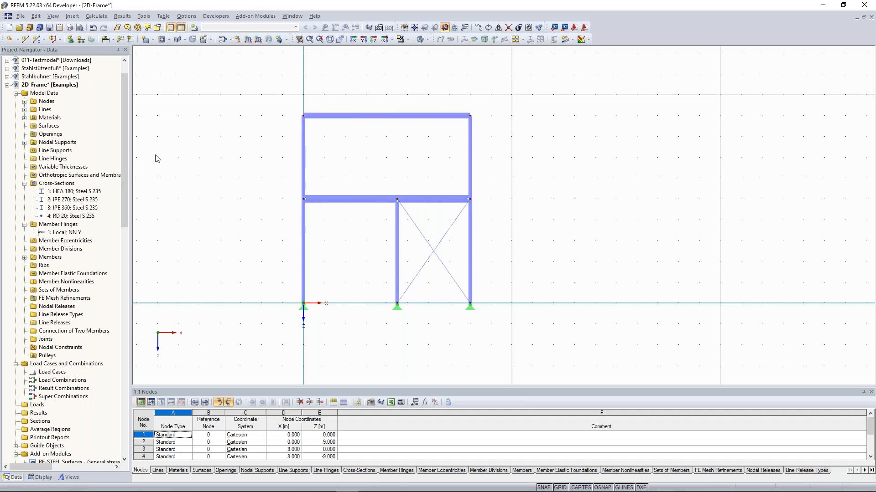
scroll(289, 214, down, 1)
scroll(285, 206, up, 1)
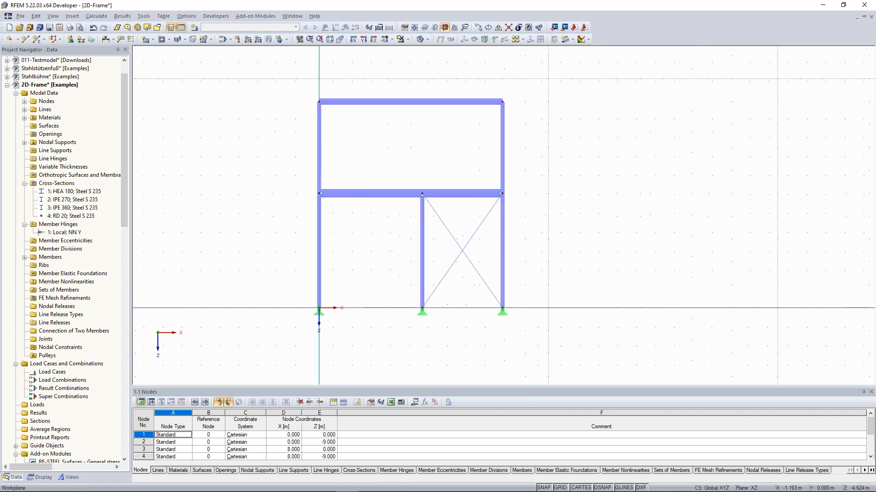
scroll(285, 168, up, 1)
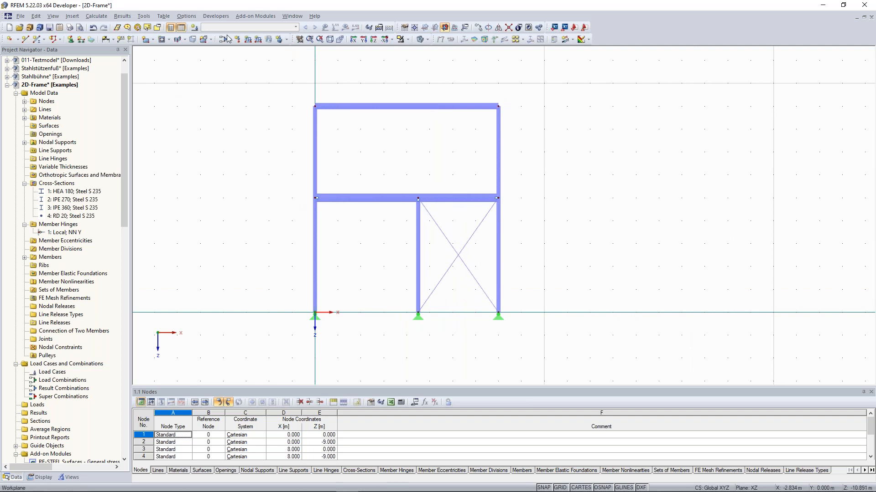
Create load case LC1 described as Self-weight, with the Permanent action category and self-weight active at factor 1.000 in Z
click(196, 29)
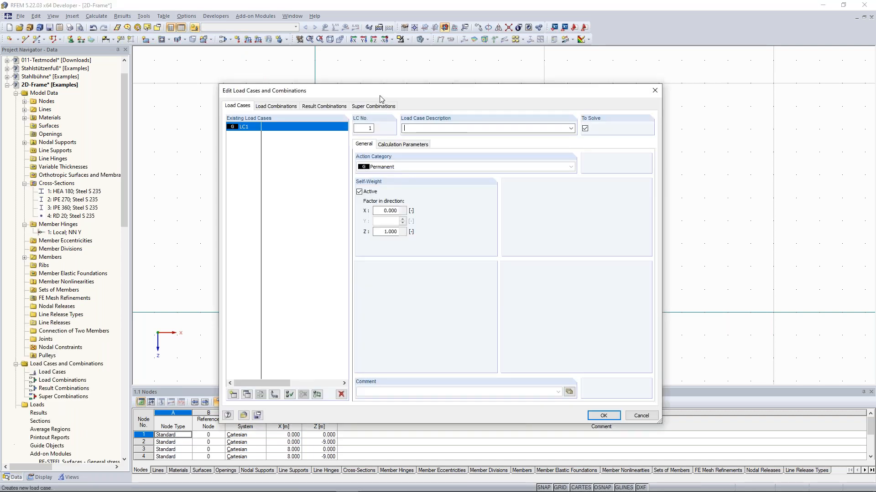
drag(389, 90, 359, 52)
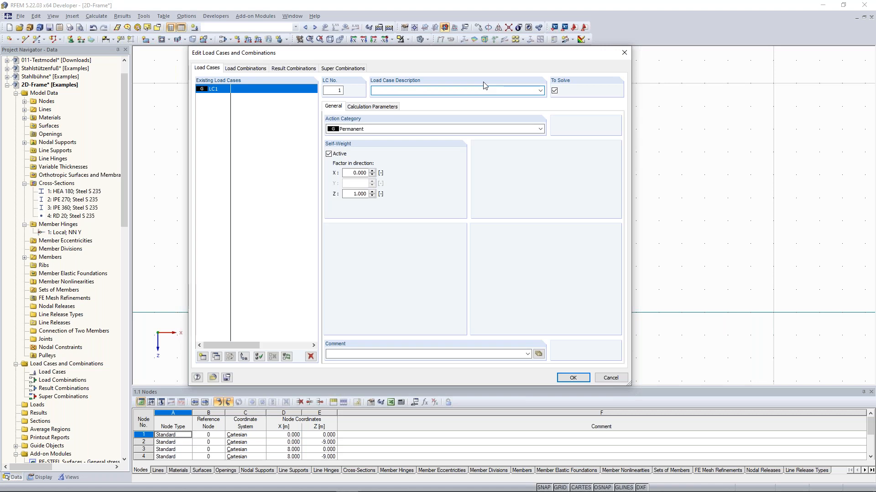
click(540, 91)
click(417, 98)
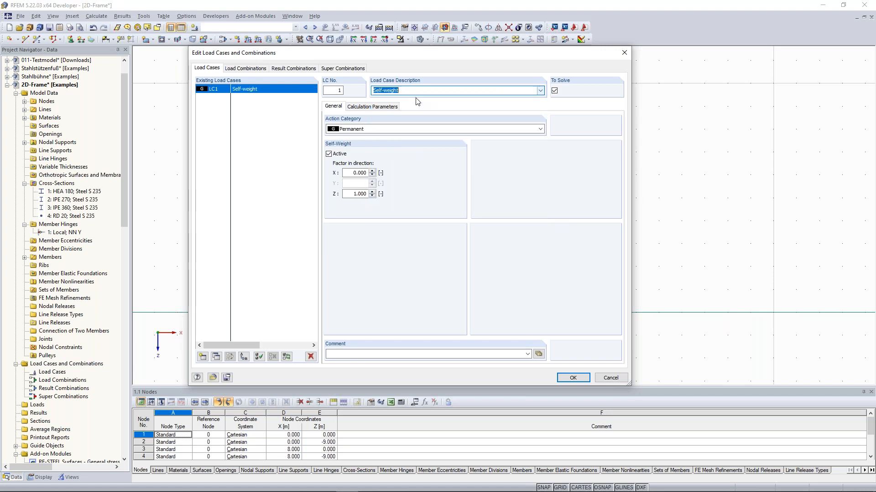
click(365, 129)
click(387, 137)
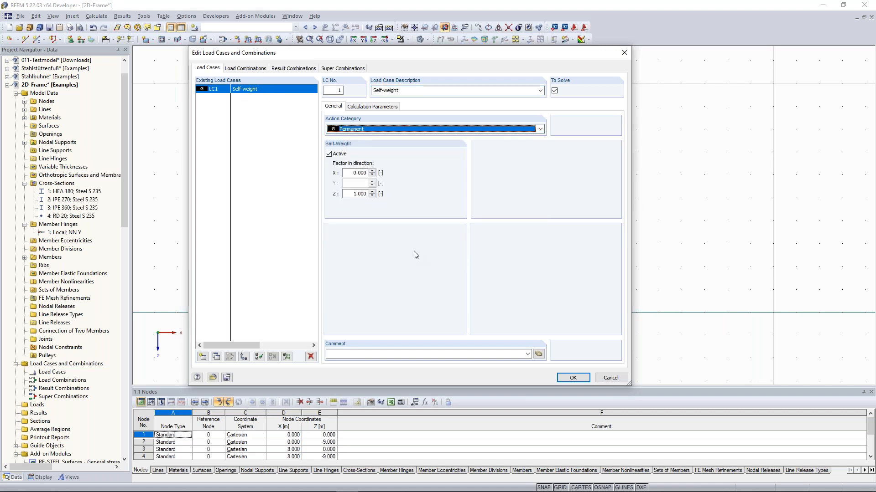
click(573, 381)
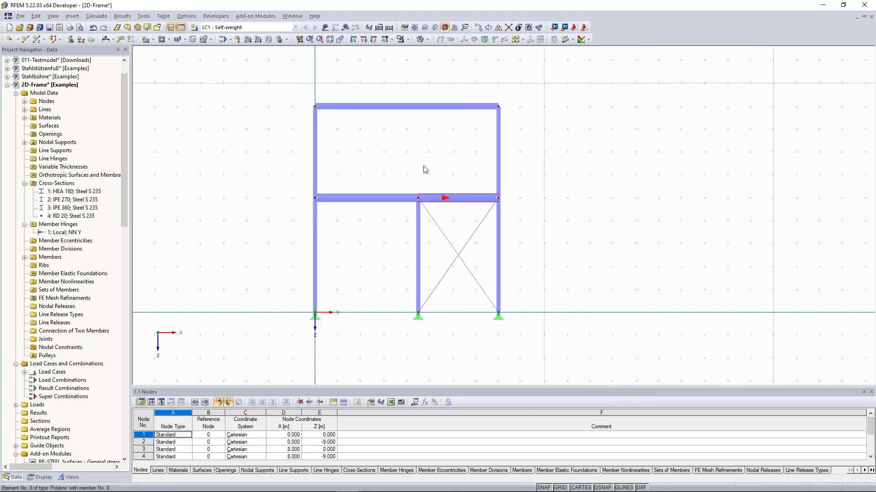
Define a new member load as a uniform force of 12.767 kN/m in the global ZL direction
mouse_move(241, 205)
middle_down()
mouse_move(254, 191)
mouse_move(246, 200)
middle_up()
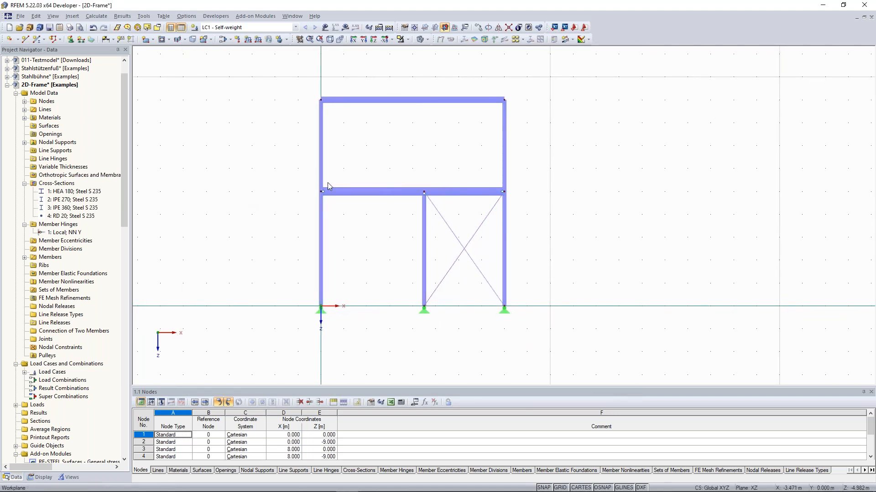
middle_drag(390, 168, 369, 181)
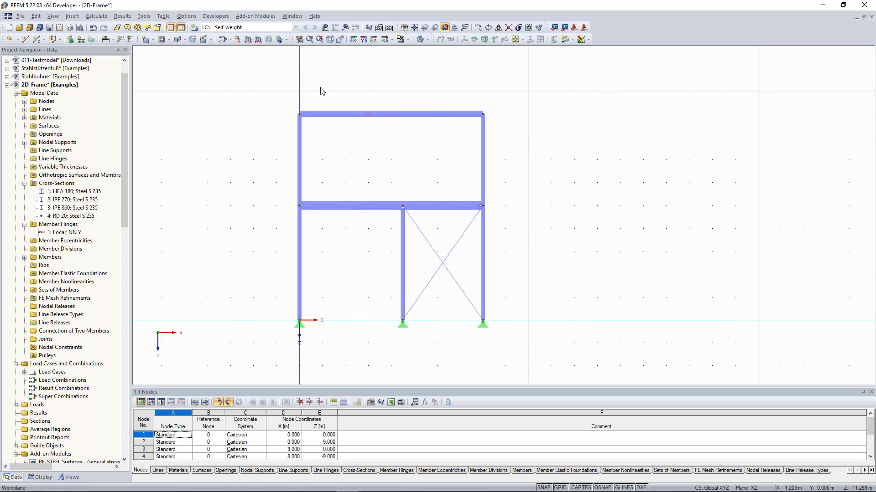
middle_drag(322, 91, 288, 89)
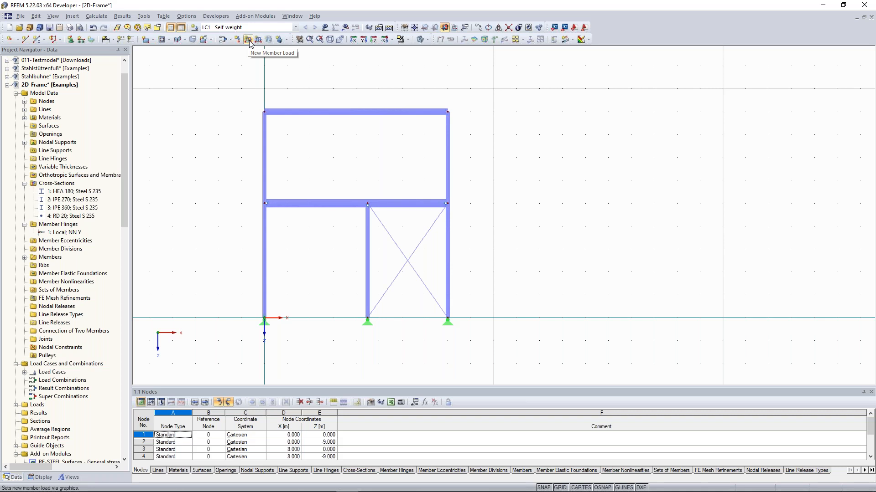
click(258, 40)
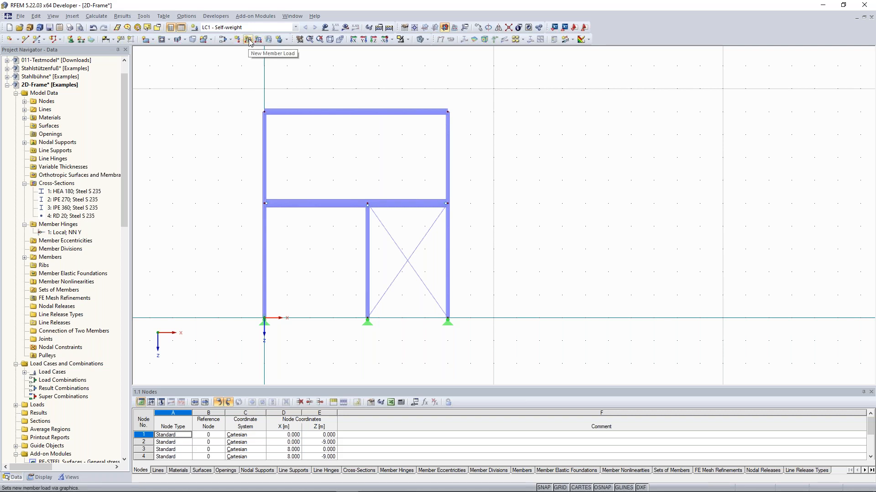
click(247, 40)
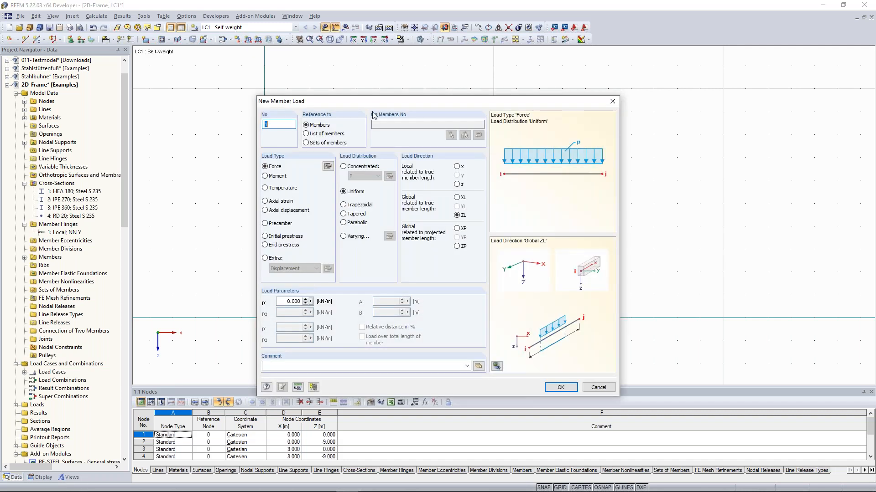
drag(379, 78, 378, 58)
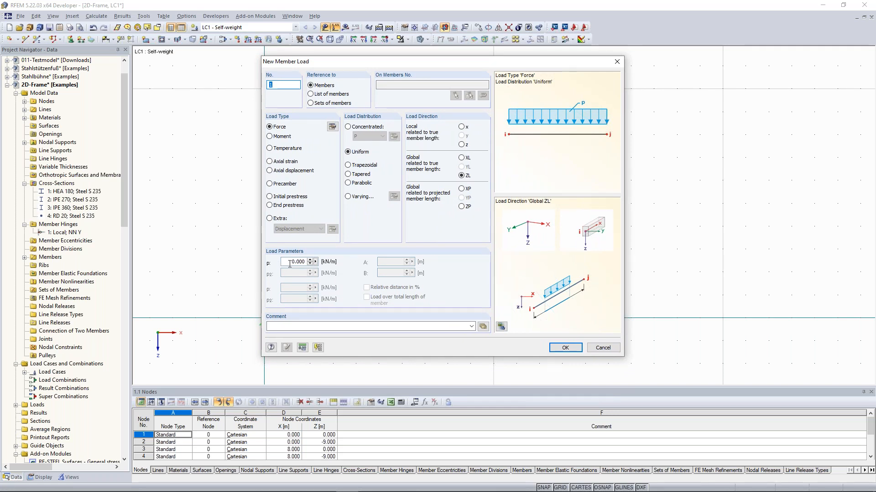
click(360, 155)
double_click(291, 261)
text(12.)
text(767)
drag(287, 261, 343, 270)
click(564, 348)
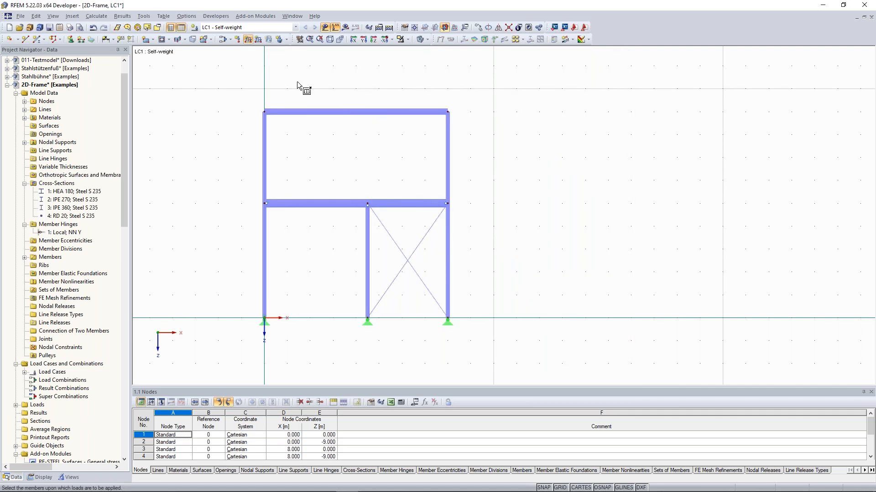
Apply the 12.767 kN/m member load to the top beam and both segments of the intermediate beam
click(387, 111)
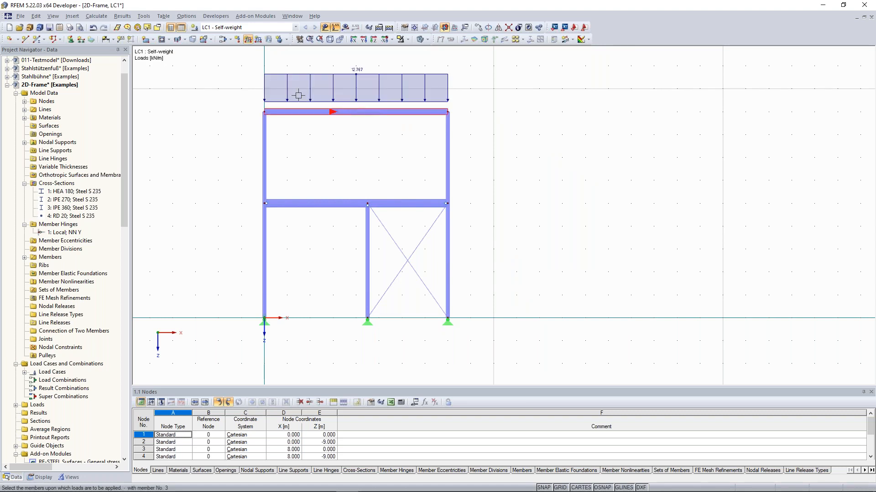
middle_drag(227, 132, 229, 150)
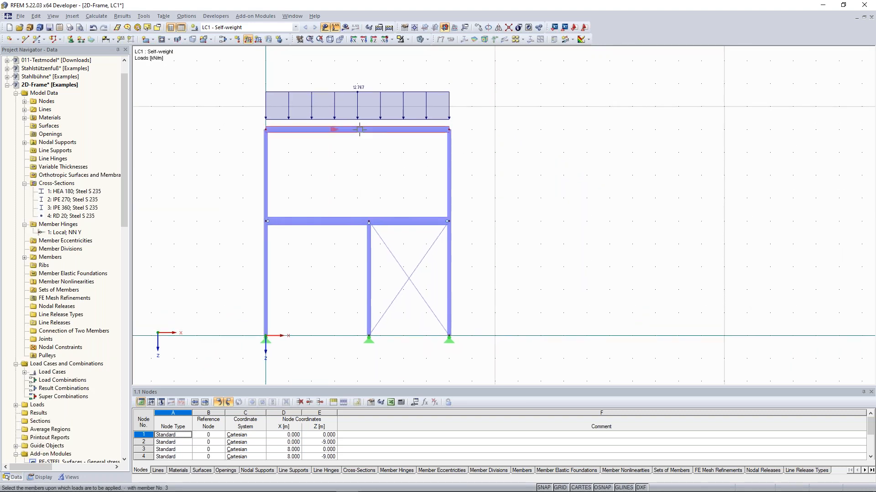
middle_drag(340, 164, 354, 153)
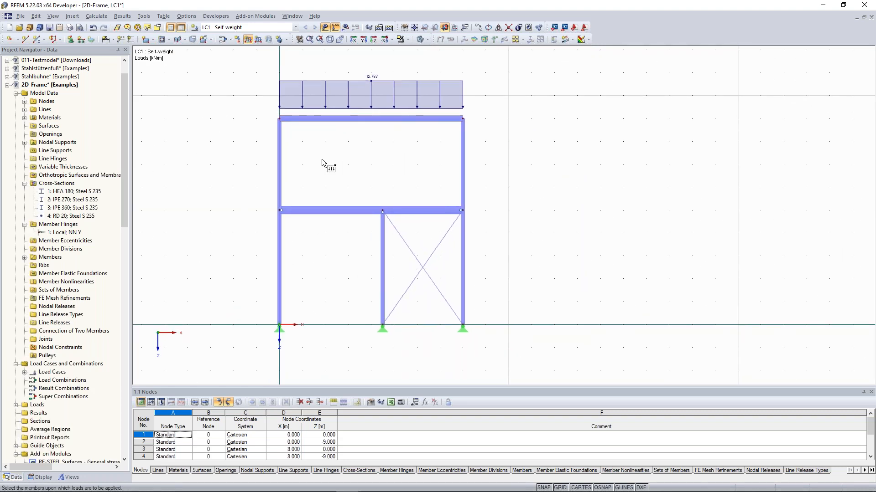
click(324, 204)
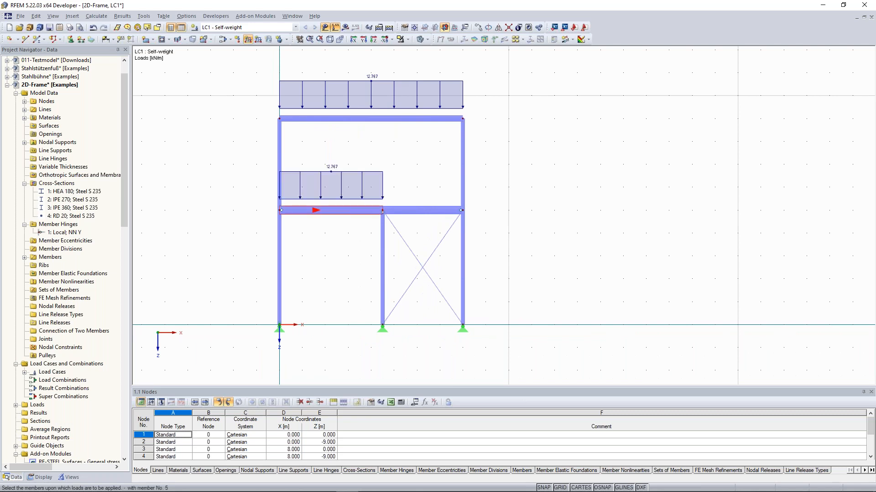
click(420, 212)
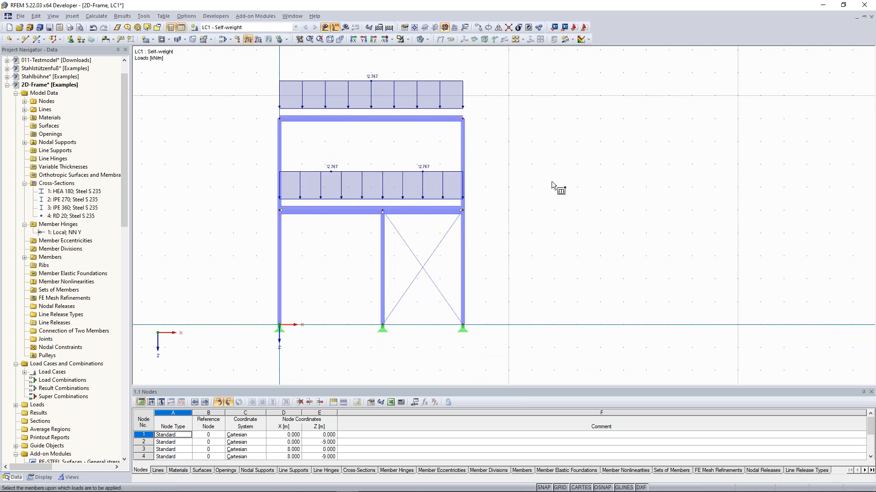
key(Escape)
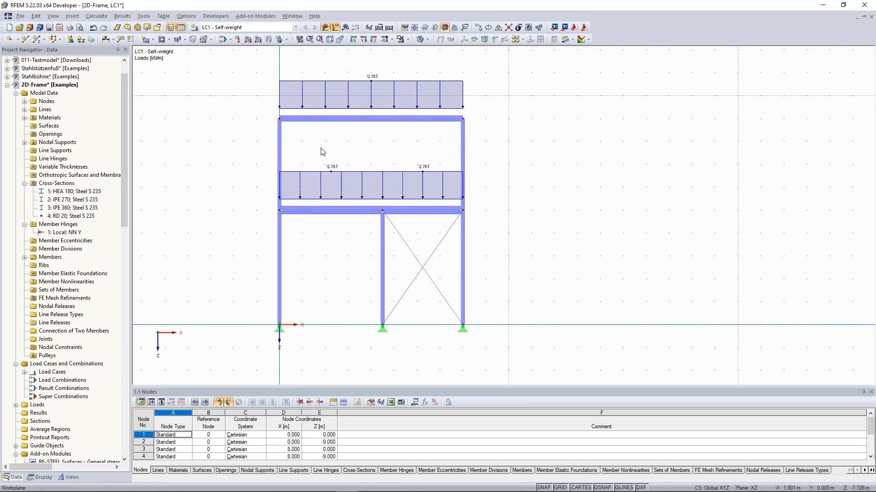
Set the uniform member load on both segments of the intermediate beam to 68.371 kN/m
scroll(357, 145, up, 2)
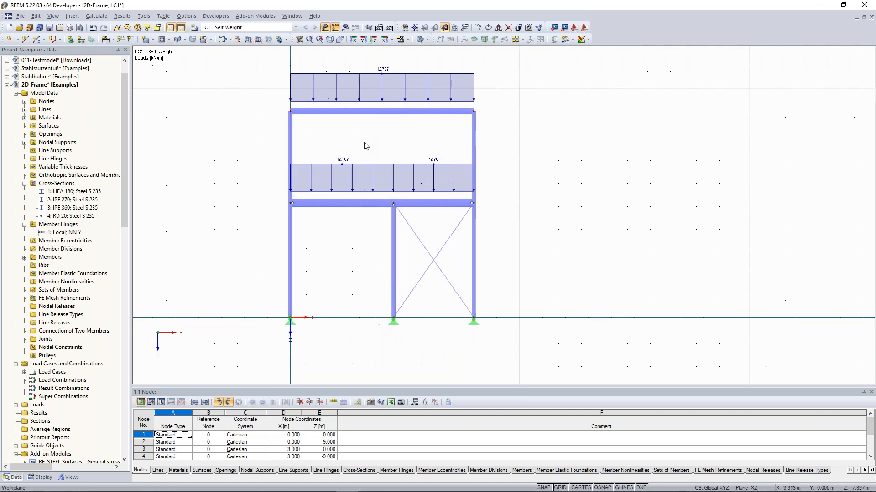
middle_drag(364, 148, 408, 153)
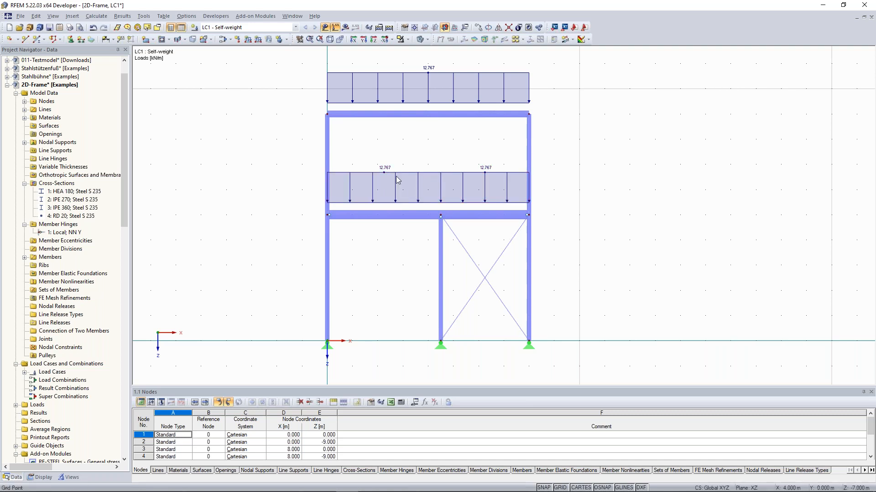
middle_drag(394, 173, 396, 177)
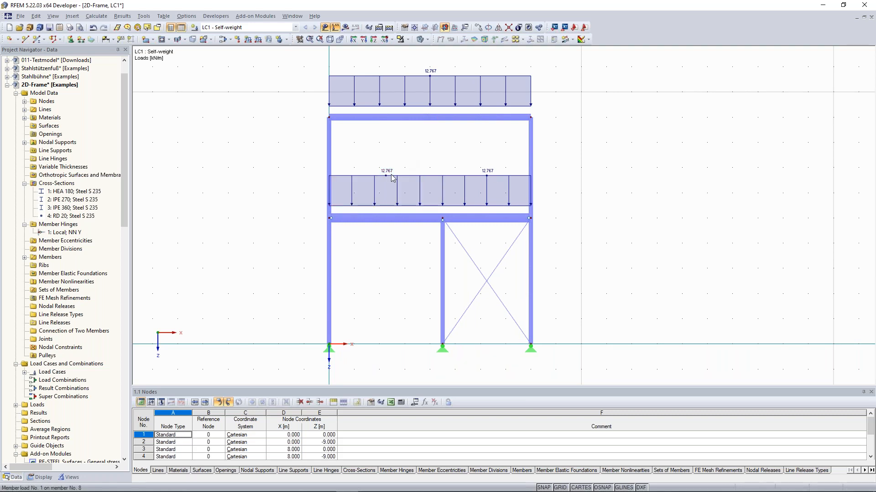
right_click(497, 180)
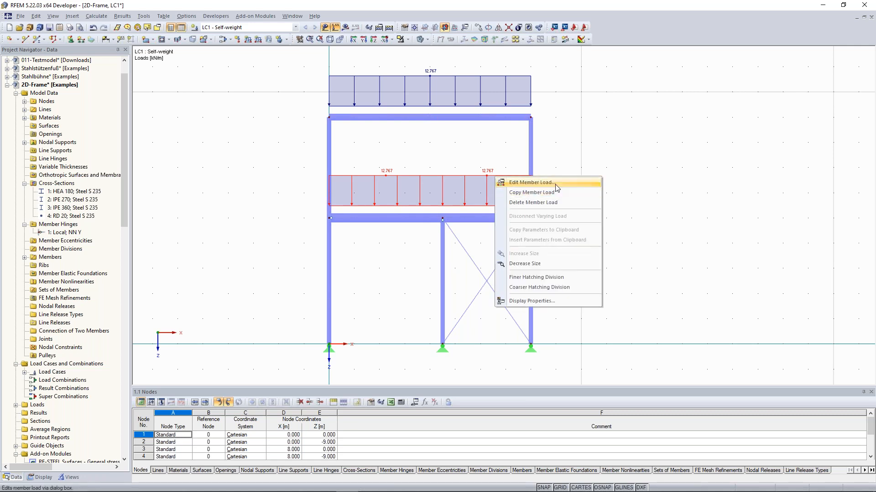
click(578, 183)
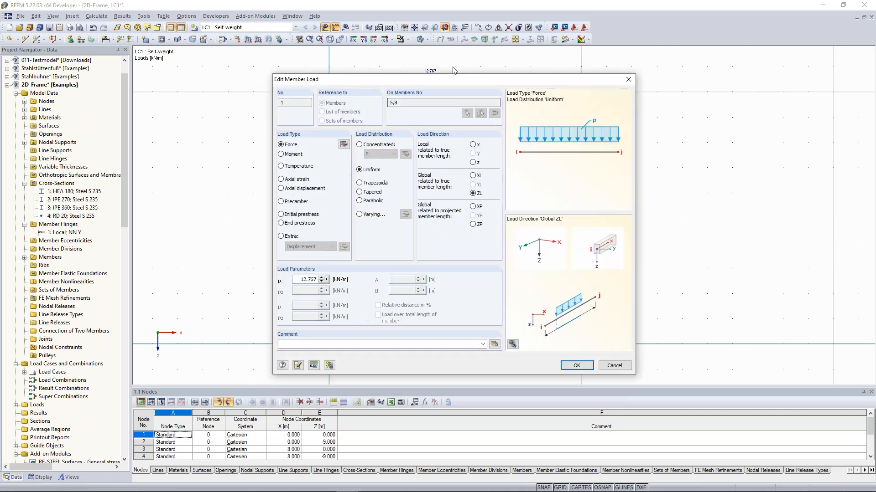
double_click(315, 268)
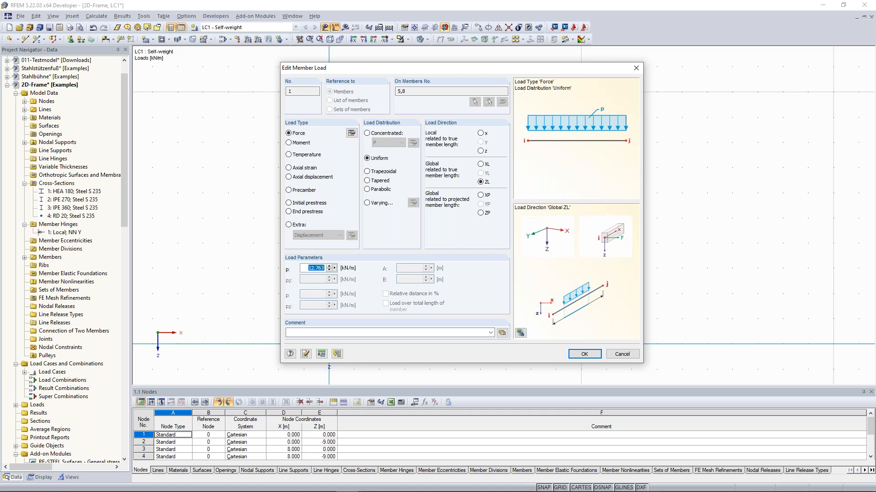
text(6)
key(Return)
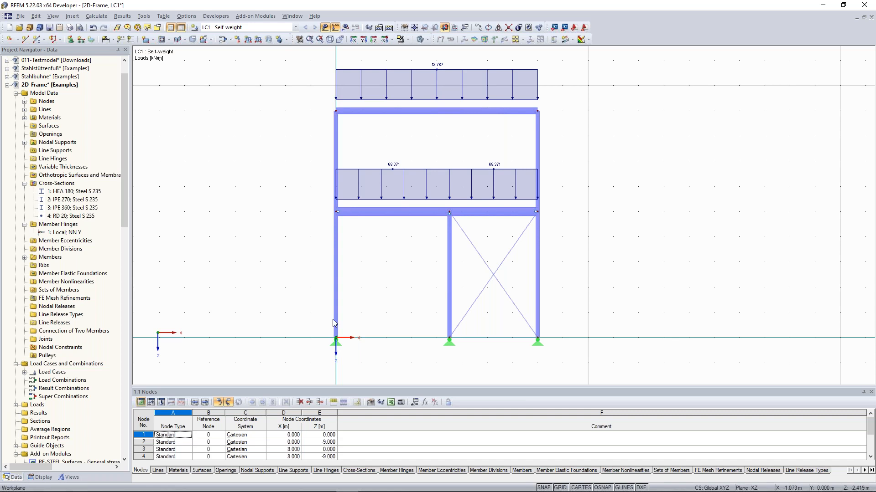
Apply a uniform member load of 4.32 kN/m in the global XL direction to the upper and lower members of both outer columns
drag(374, 295, 314, 257)
click(381, 286)
drag(374, 286, 311, 251)
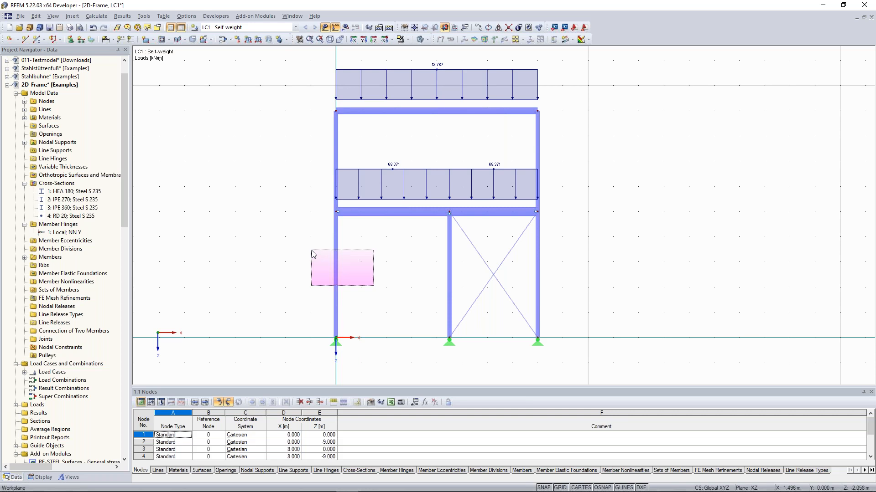
drag(313, 252, 314, 254)
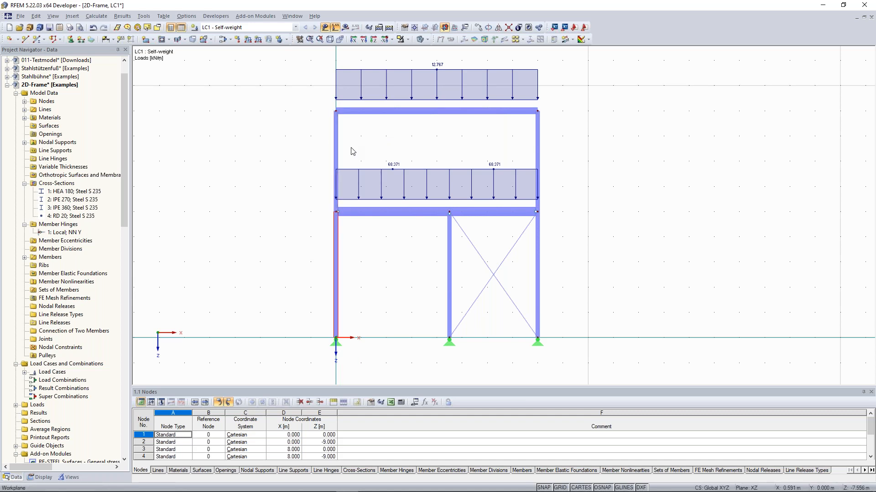
drag(354, 153, 317, 127)
drag(569, 288, 533, 274)
drag(551, 160, 516, 145)
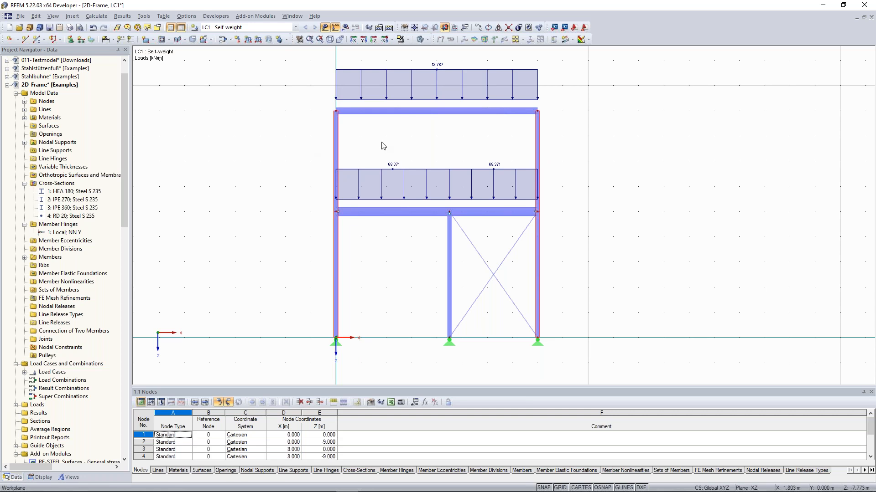
middle_drag(377, 148, 358, 141)
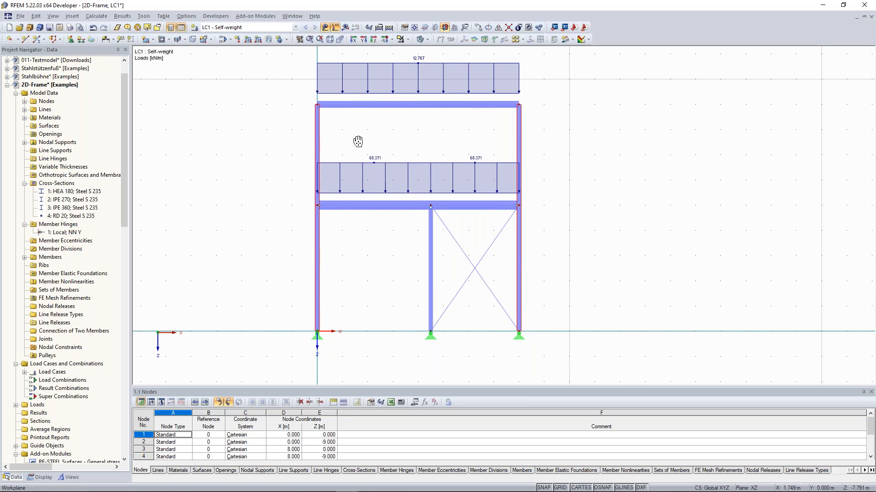
middle_drag(358, 141, 355, 146)
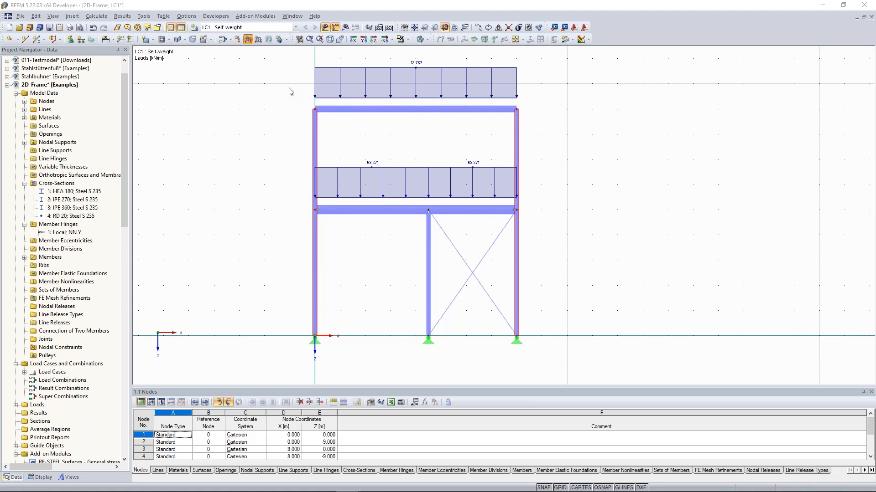
drag(534, 130, 515, 131)
click(534, 129)
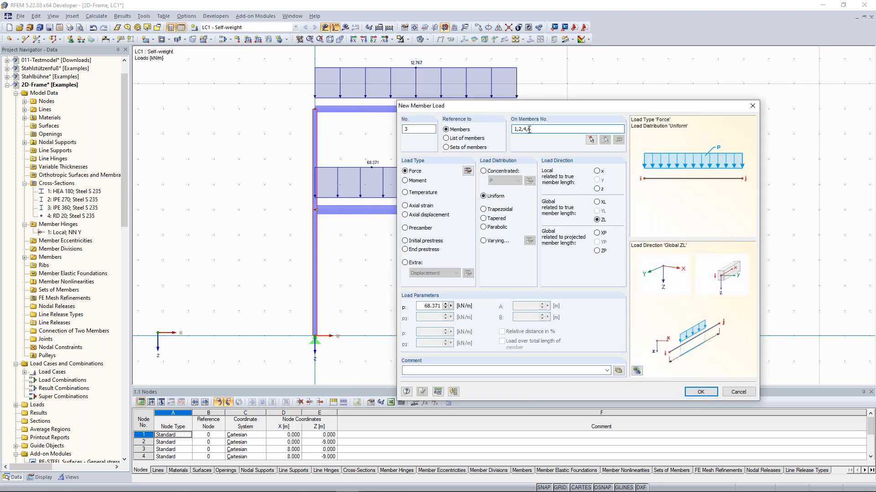
drag(542, 105, 613, 66)
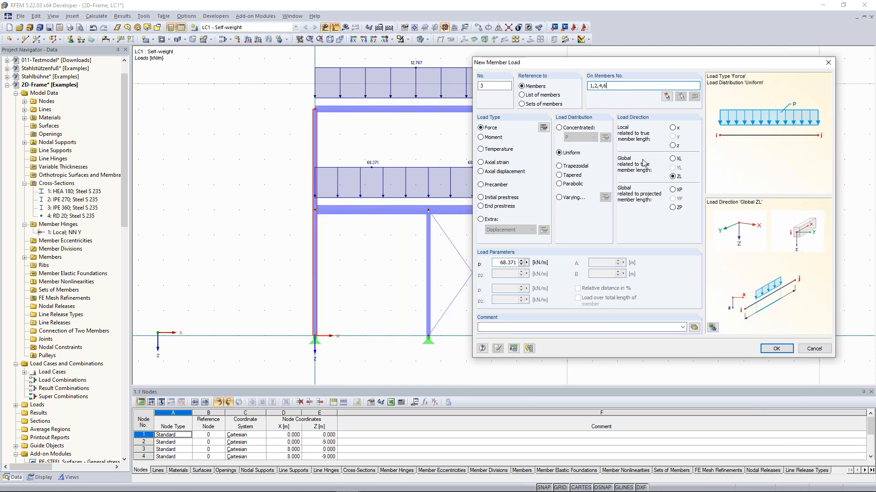
click(667, 158)
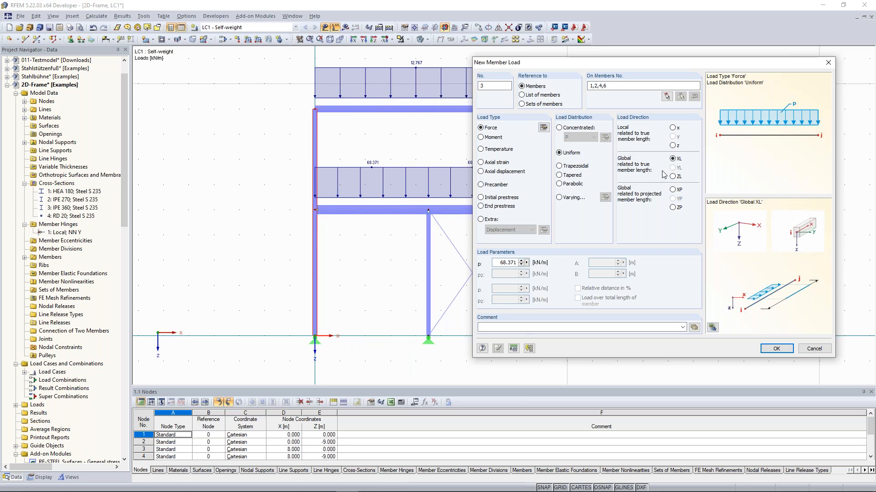
double_click(498, 263)
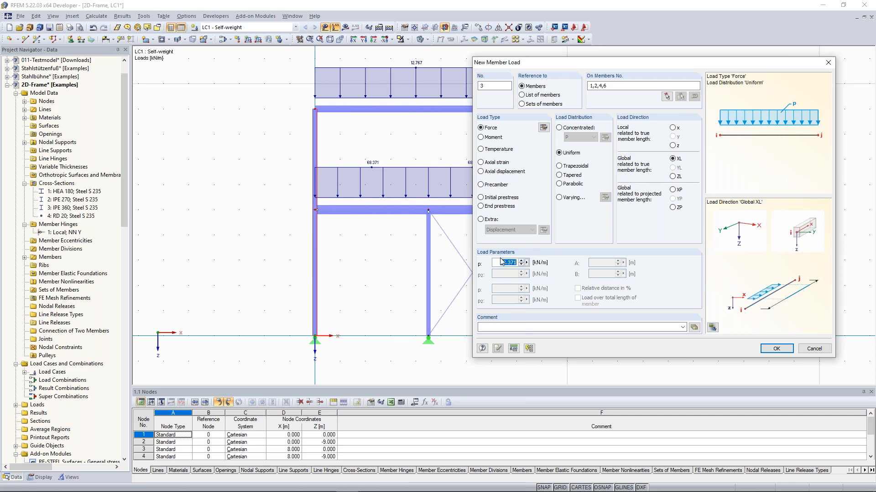
text(4,)
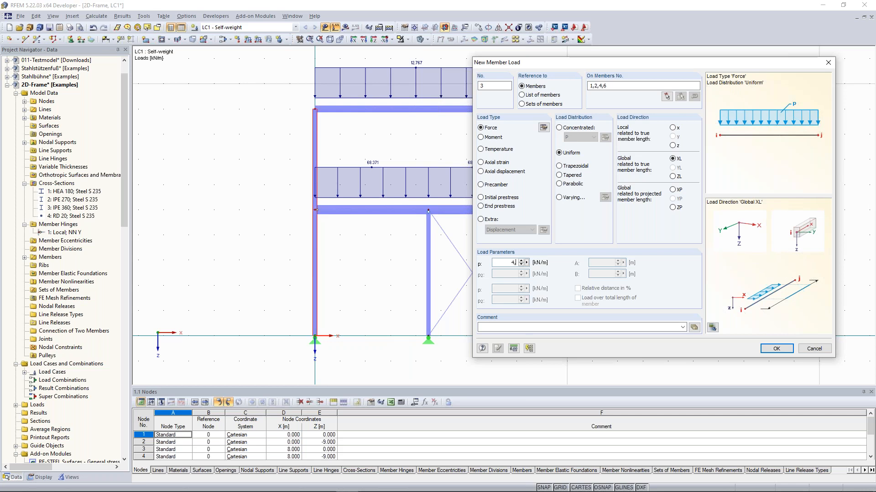
text(32)
click(774, 350)
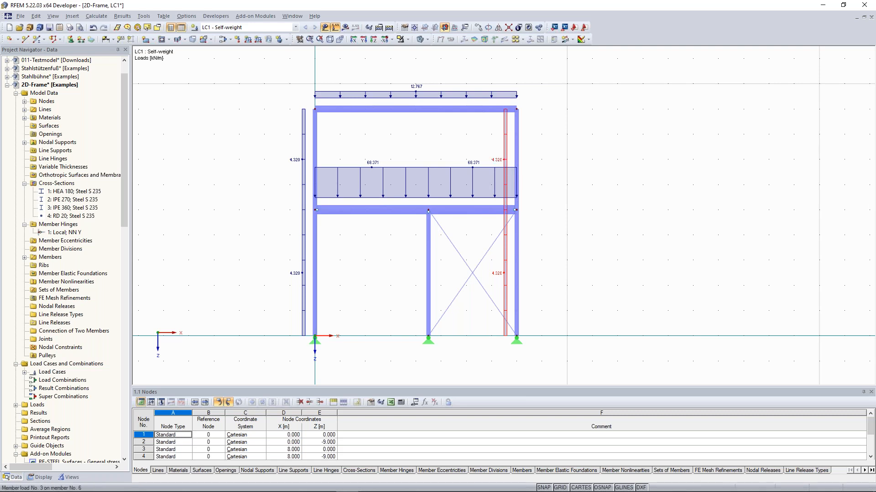
Set the uniform horizontal member load on the frame's right outer column to 2.7 kN/m
right_click(505, 135)
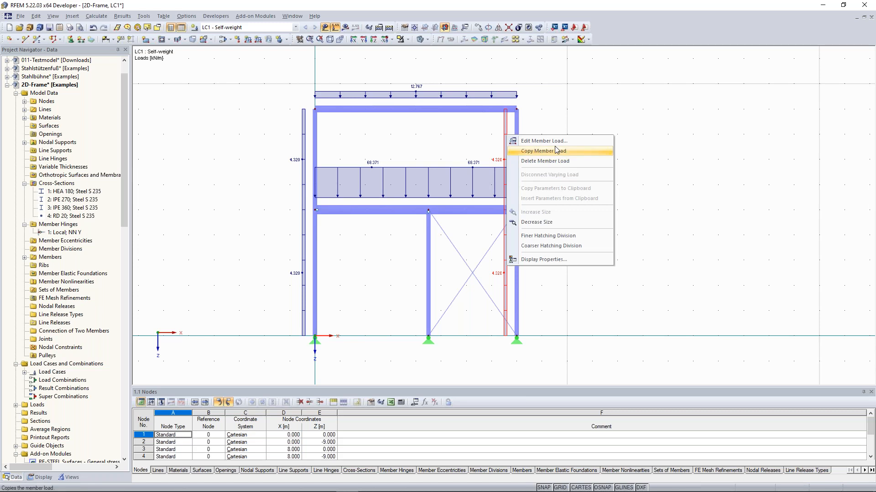
click(574, 142)
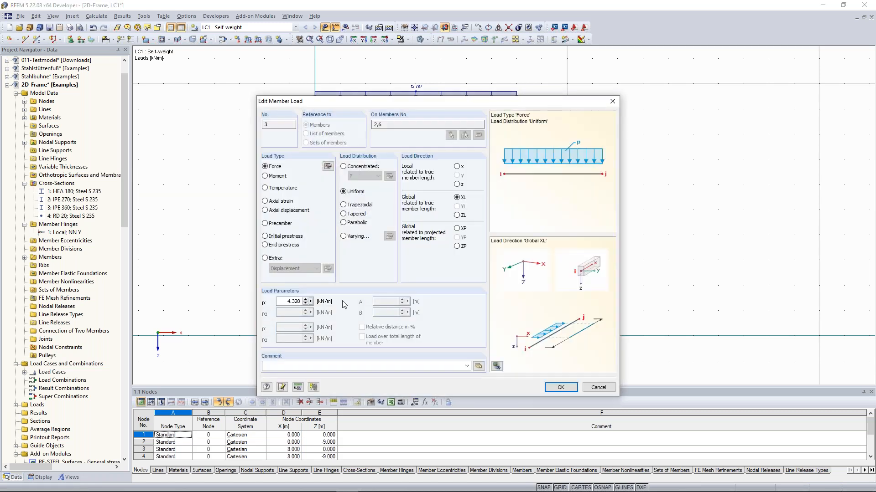
double_click(294, 301)
text(2,7)
click(560, 387)
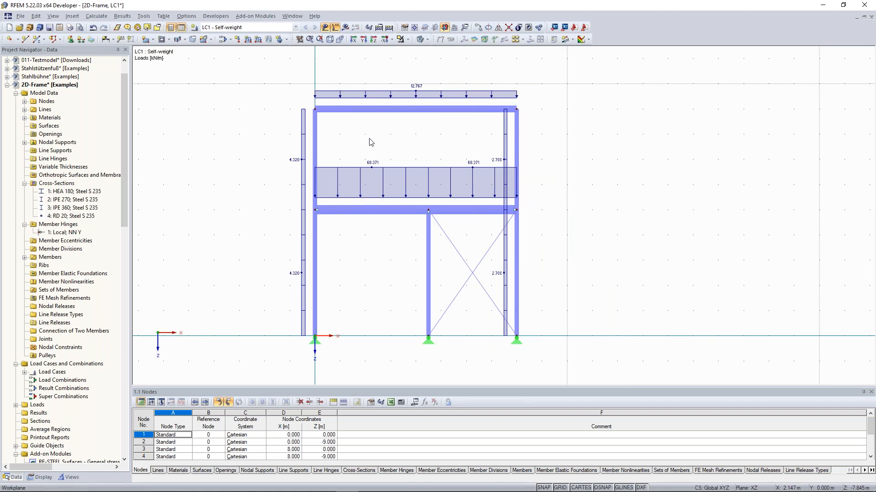
Apply a vertical nodal load PZ of 40 kN to both end nodes of the top beam, nodes 2 and 4
scroll(370, 143, down, 1)
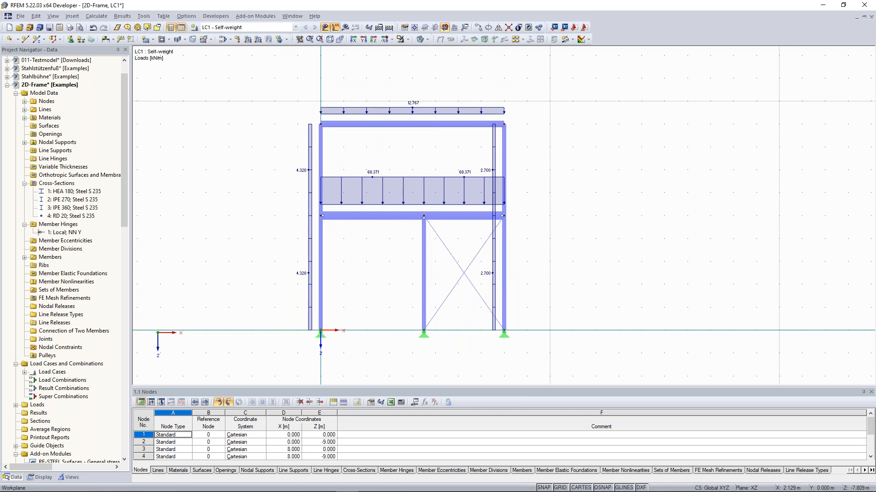
scroll(409, 165, down, 1)
scroll(402, 171, up, 2)
middle_drag(352, 159, 352, 182)
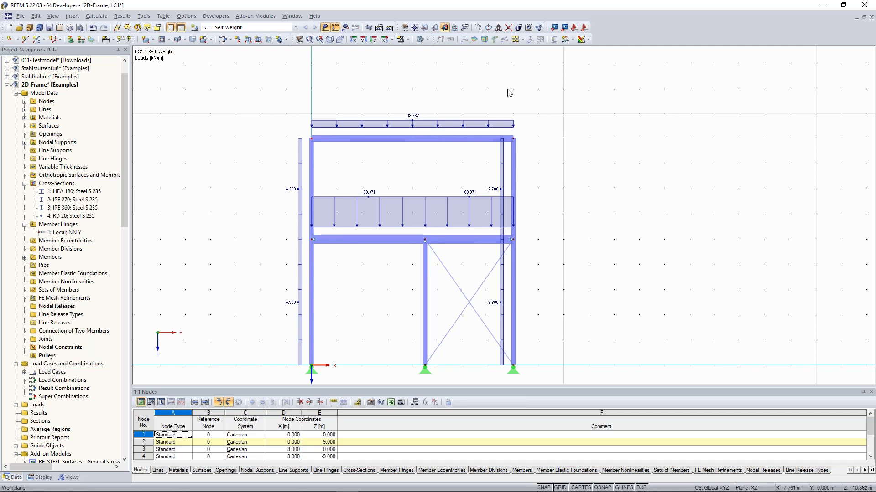
scroll(376, 103, up, 1)
middle_drag(375, 101, 376, 75)
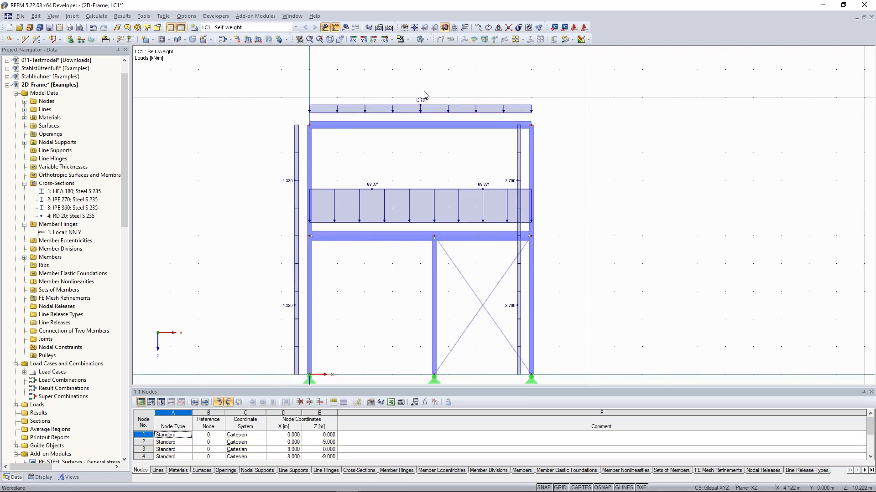
click(329, 105)
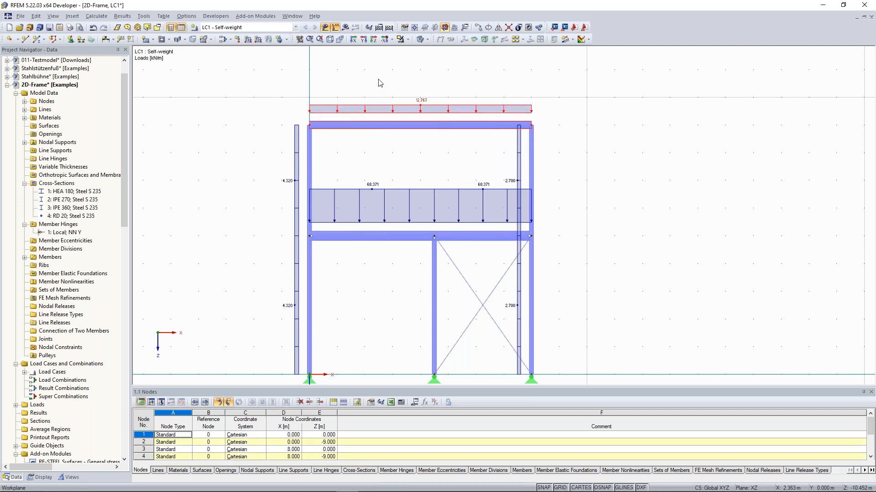
click(237, 39)
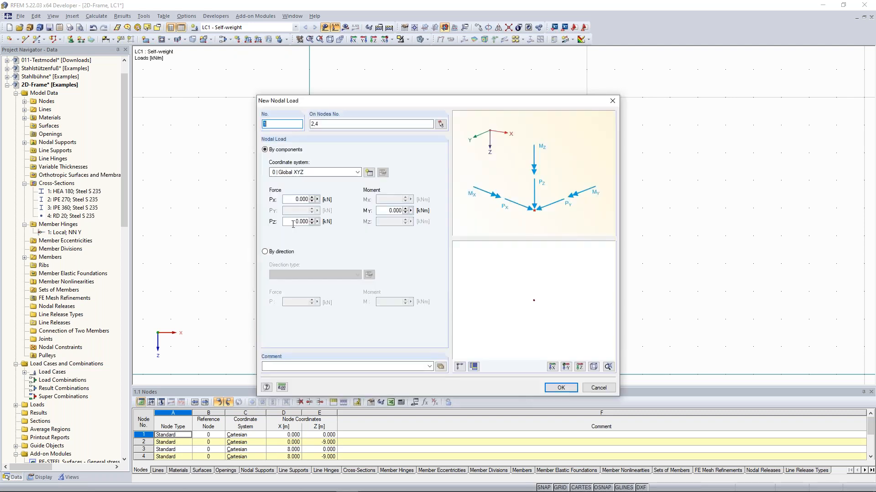
drag(296, 223, 317, 226)
text(40)
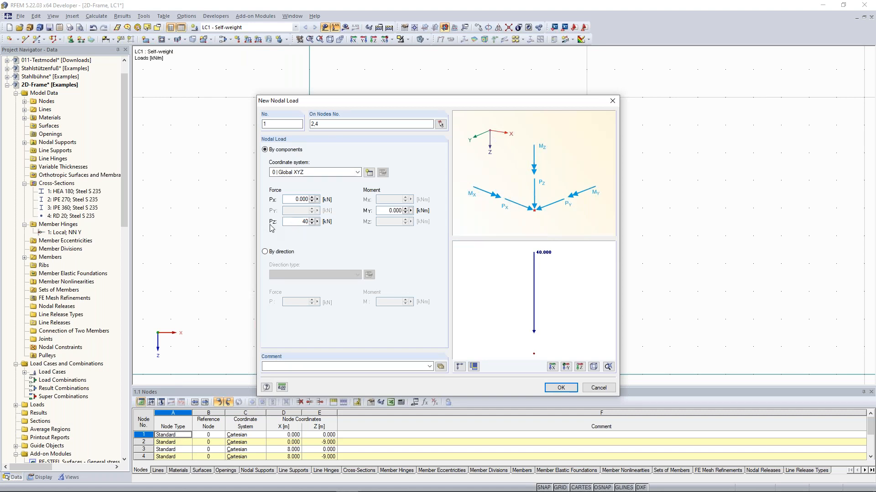
click(557, 388)
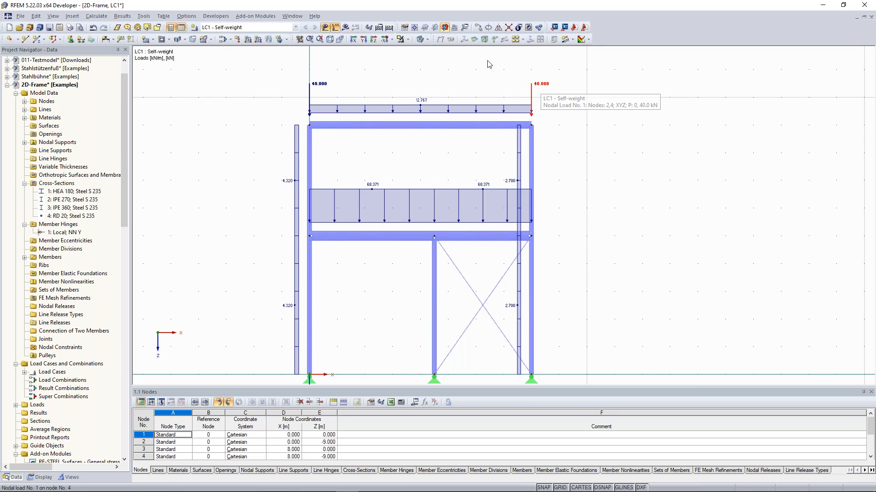
Apply a vertical nodal load PZ of 2.4 kN to the three column nodes along the intermediate beam
click(238, 40)
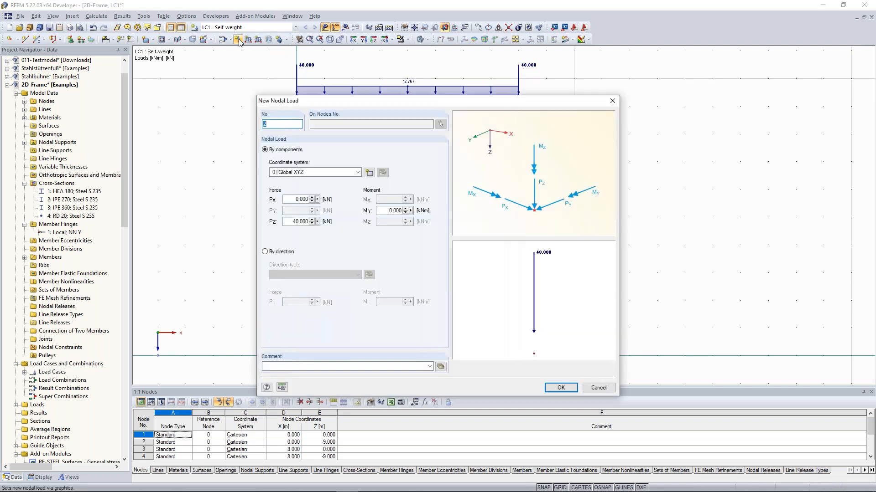
double_click(292, 222)
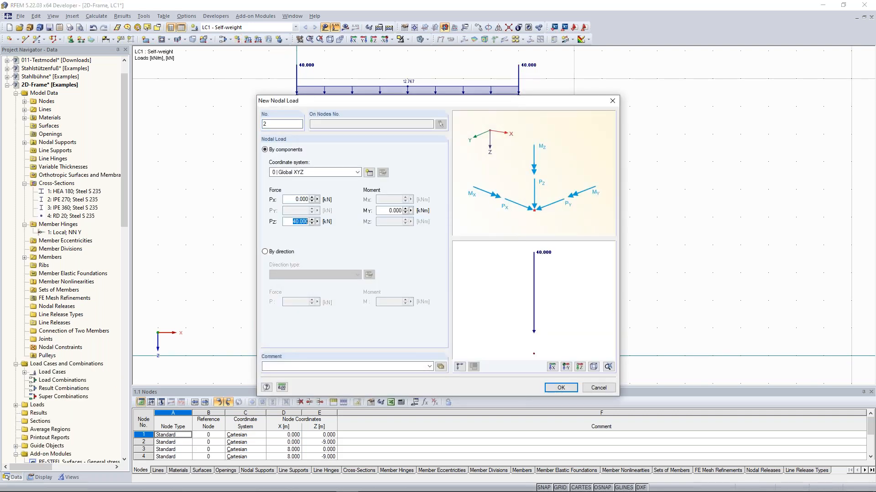
text(2.4)
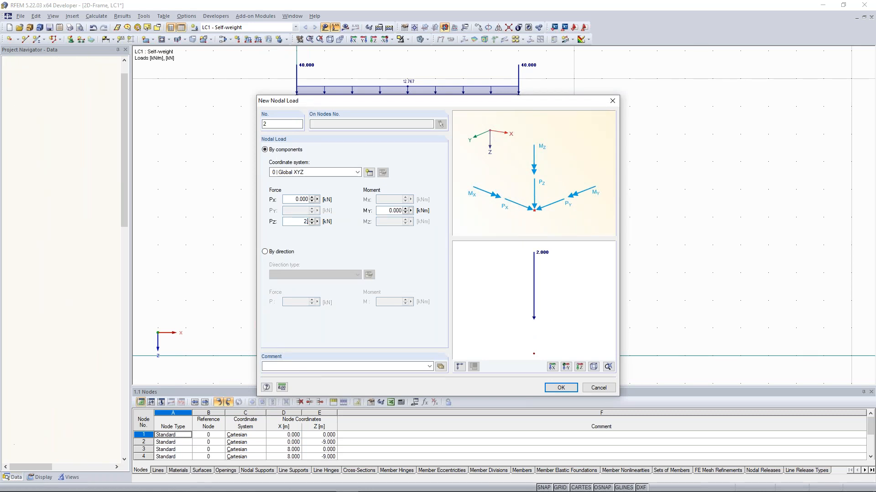
click(561, 387)
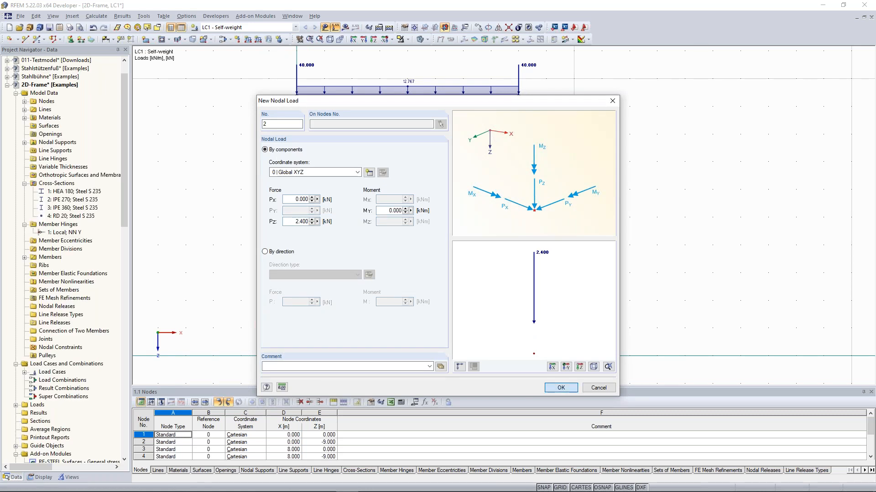
click(297, 218)
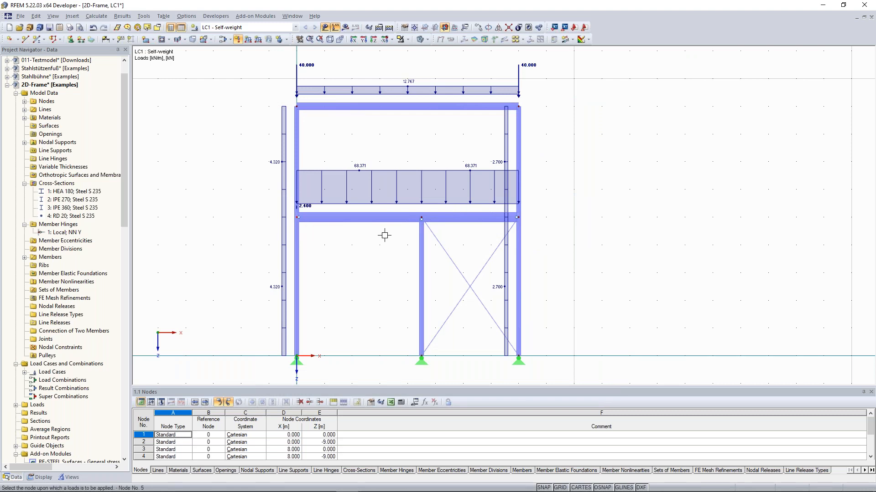
click(421, 217)
click(517, 217)
key(Escape)
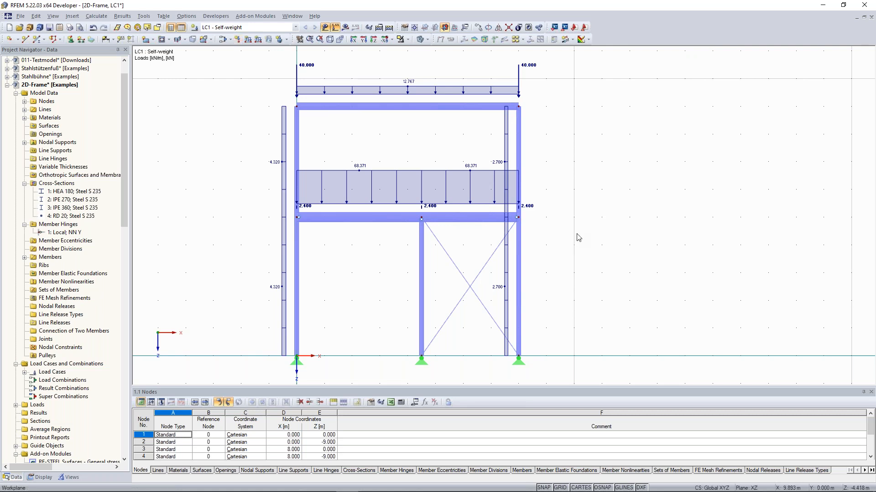
Calculate load case LC1 and show the frame's global deformations u
scroll(578, 229, down, 1)
scroll(578, 229, down, 1)
middle_drag(381, 277, 362, 266)
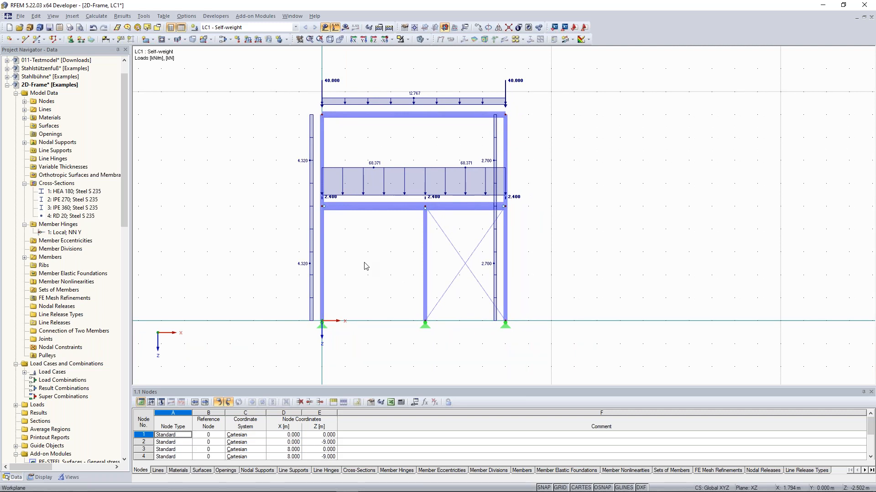
click(389, 28)
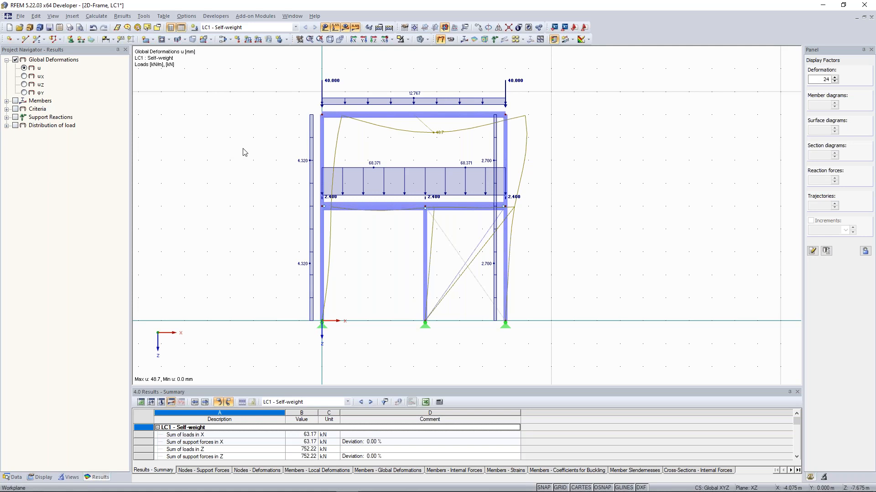
scroll(351, 157, down, 1)
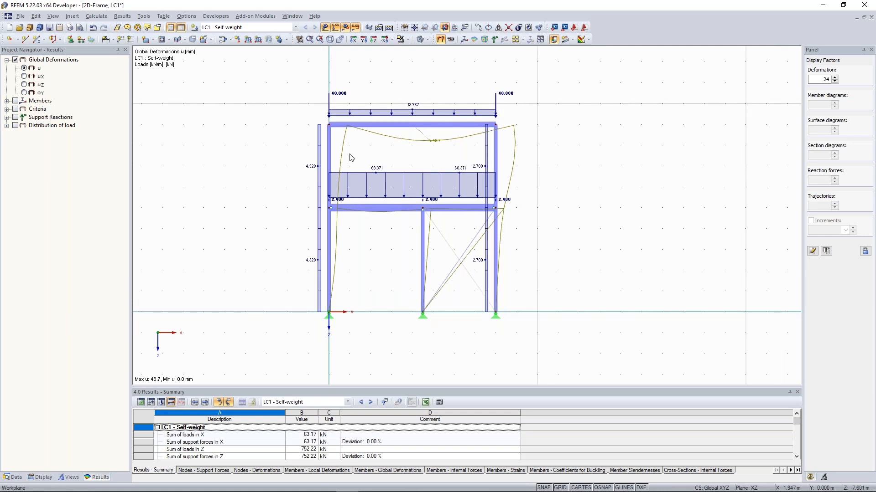
scroll(294, 282, up, 1)
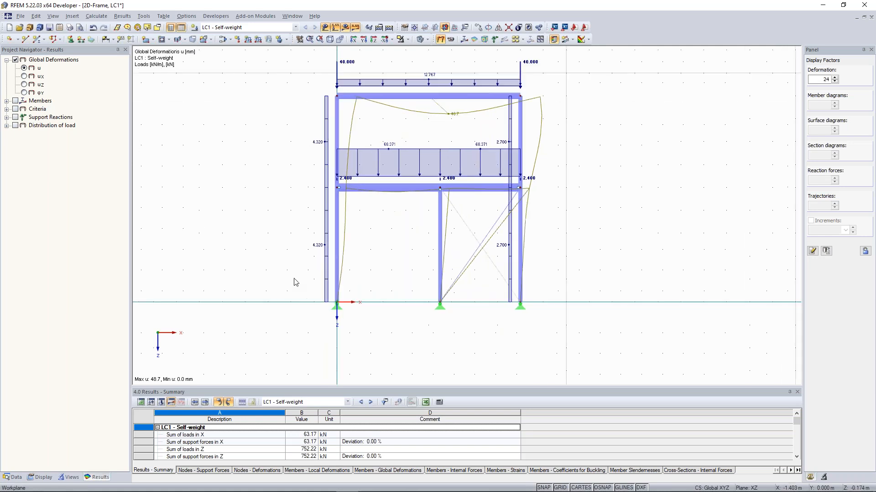
Set the member deformation display to Cross-Sections Colored
click(43, 477)
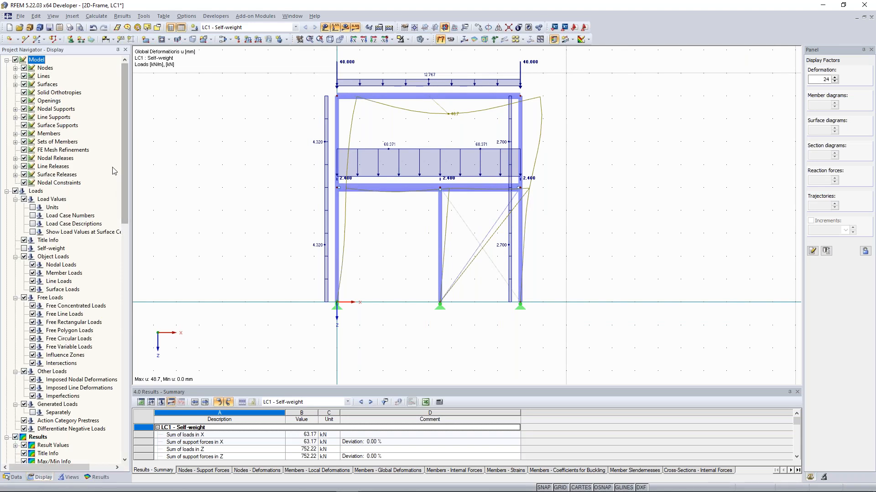
drag(127, 87, 96, 188)
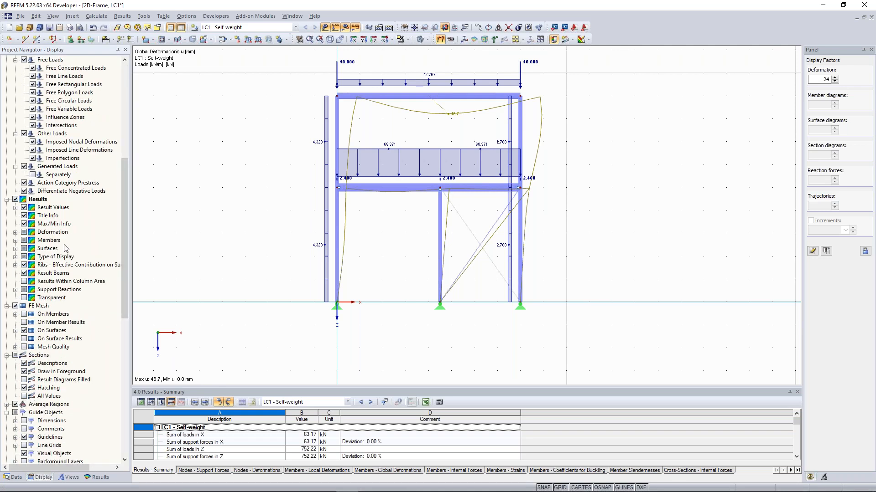
click(15, 232)
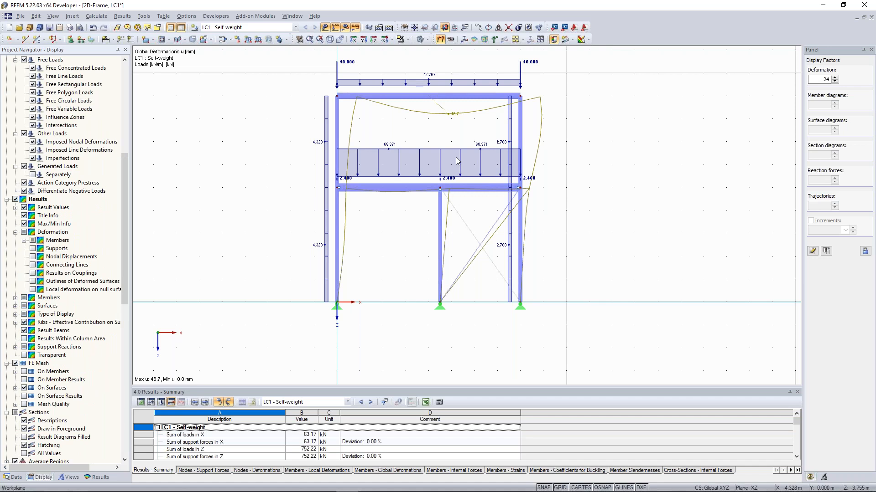
middle_drag(456, 157, 424, 177)
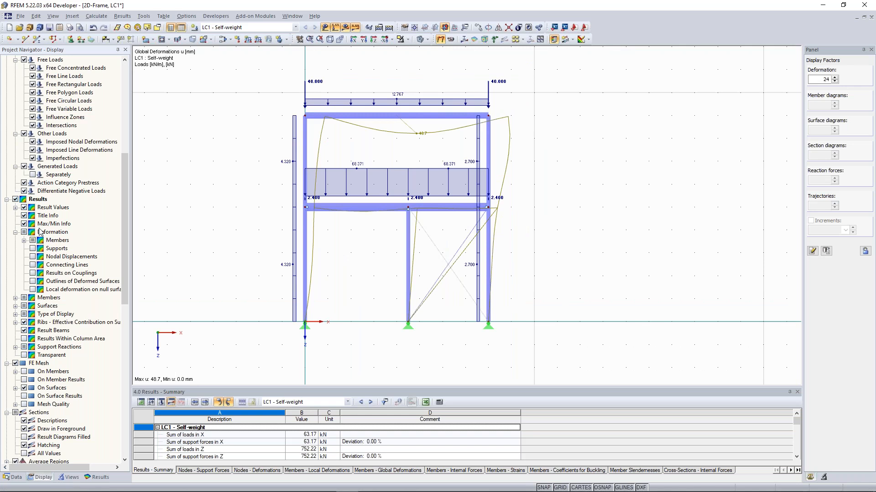
click(24, 240)
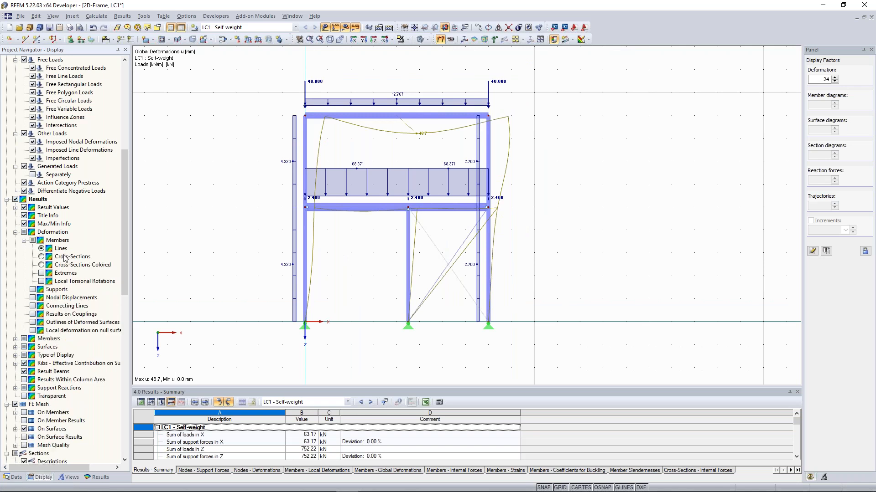
click(42, 265)
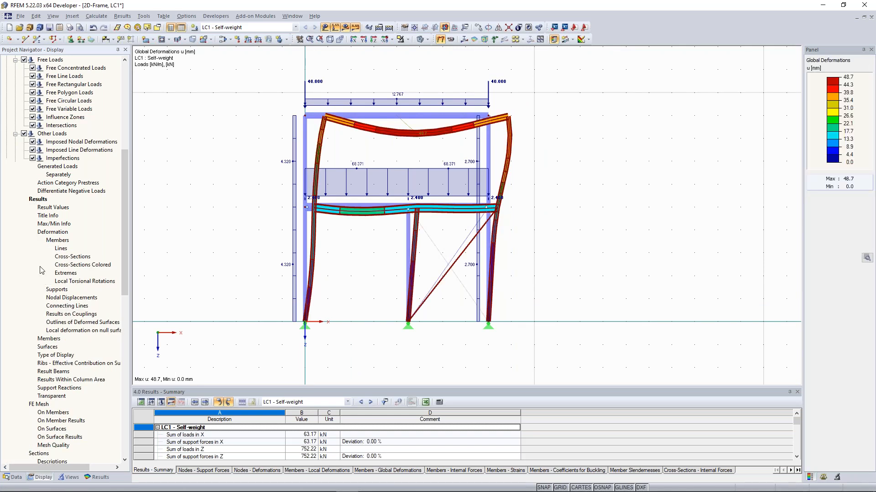
scroll(486, 136, up, 4)
scroll(417, 158, down, 3)
mouse_move(413, 155)
middle_down()
mouse_move(420, 145)
mouse_move(419, 157)
middle_up()
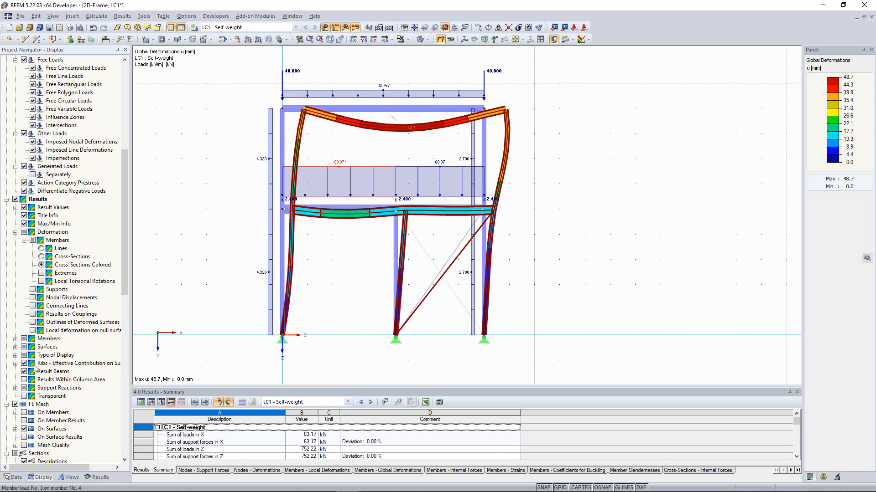
Turn off the separation lines of the isobands on the coloured deformed members
click(15, 355)
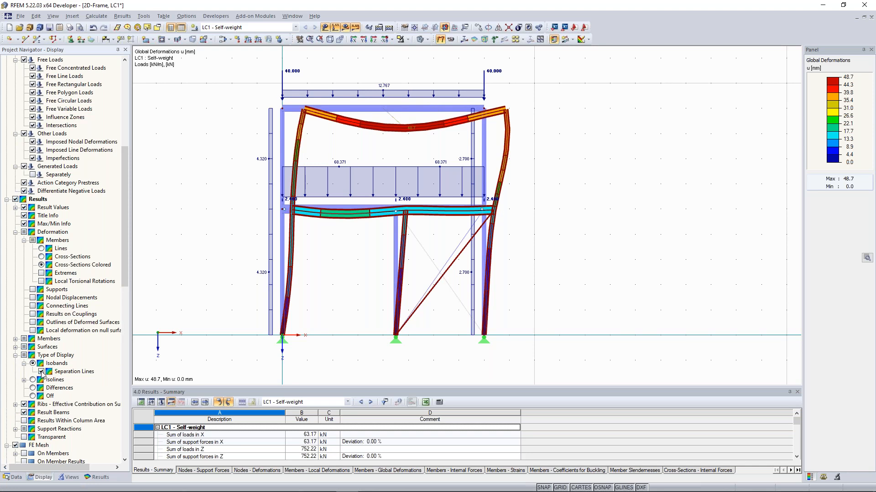
click(41, 372)
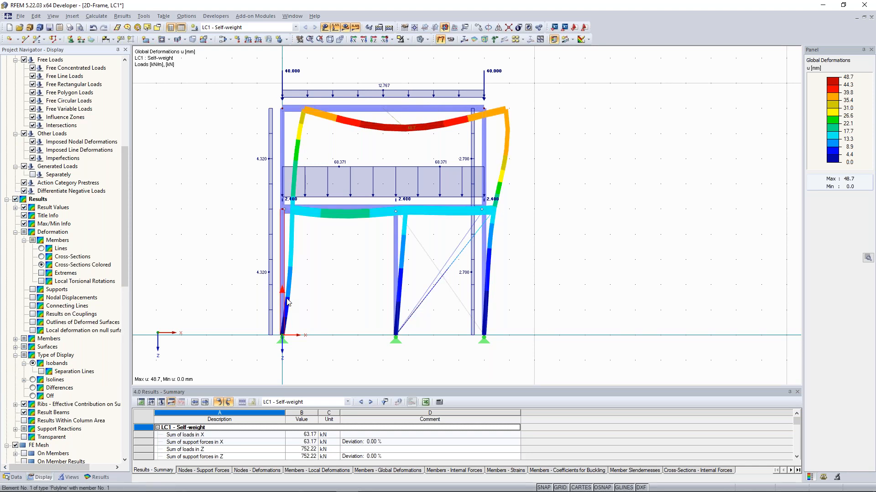
middle_drag(389, 152, 420, 167)
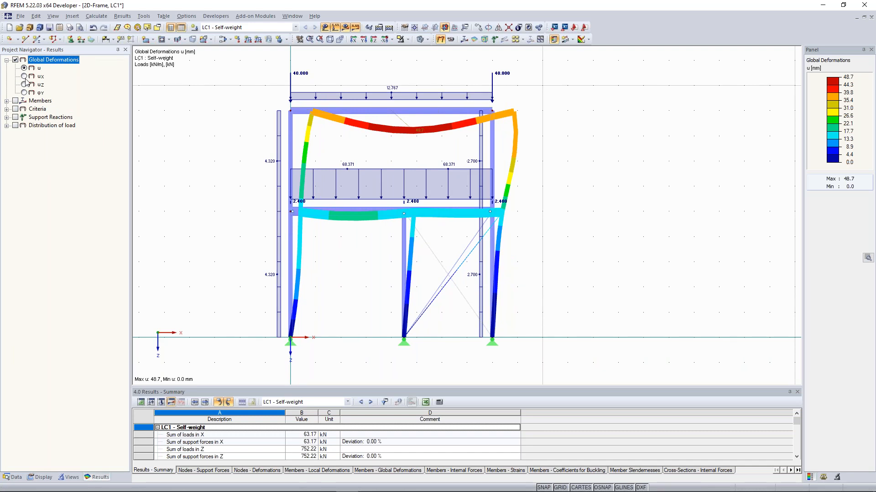
View the global deformation components uX, uZ and φY of the frame one after another
click(25, 77)
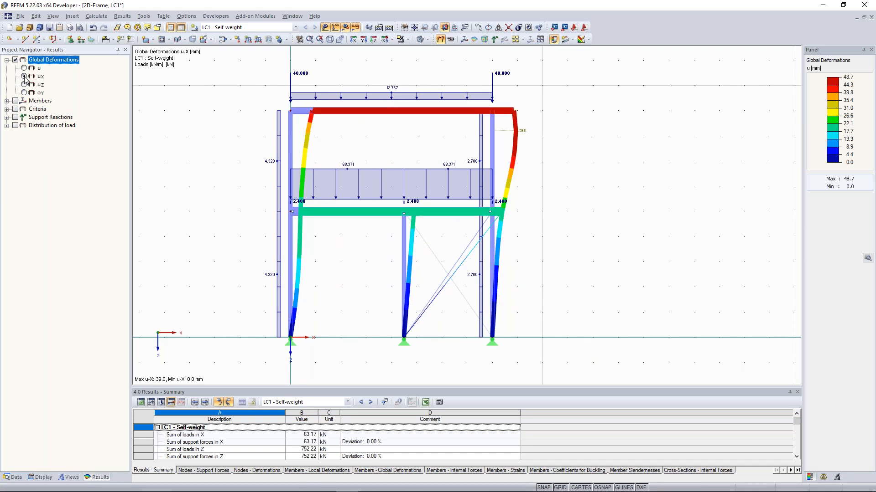
click(24, 85)
click(24, 93)
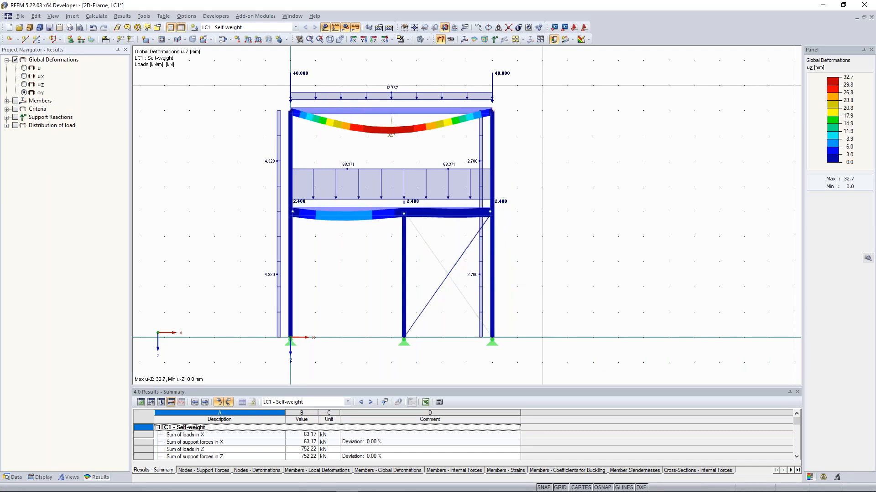
Show the member results with the bending moment My diagram on the whole frame
click(6, 101)
click(16, 101)
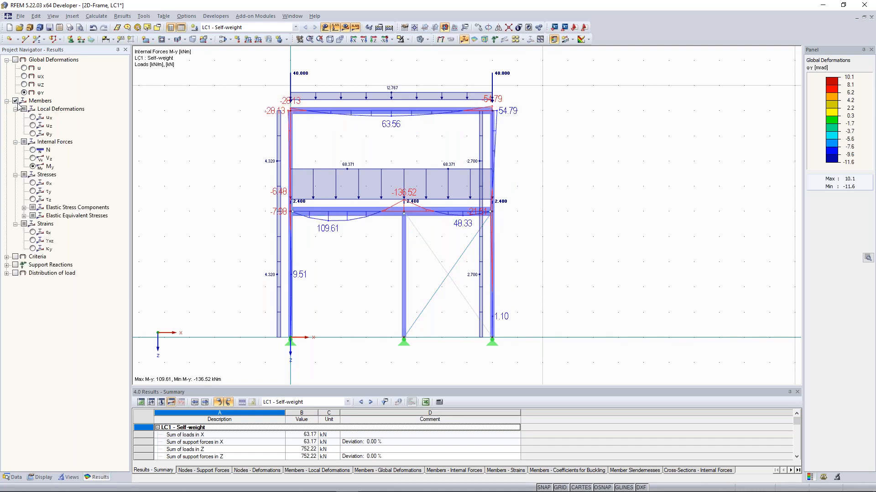
middle_drag(213, 151, 133, 133)
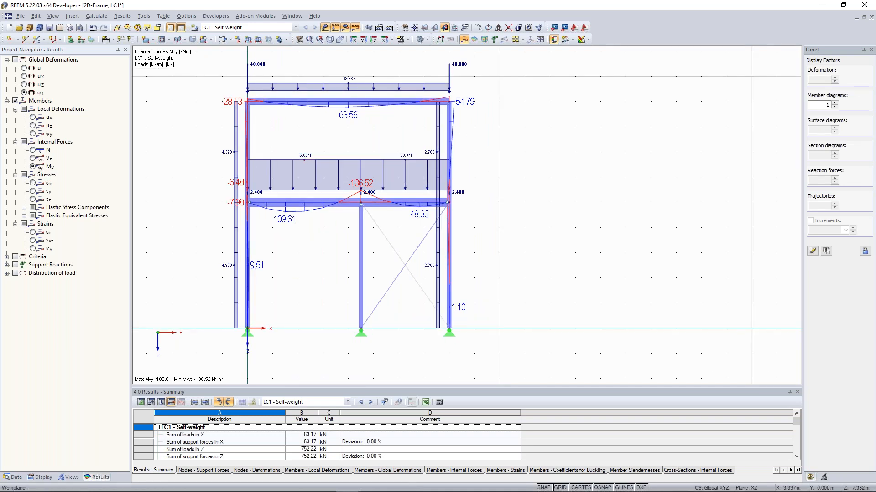
middle_drag(330, 145, 340, 170)
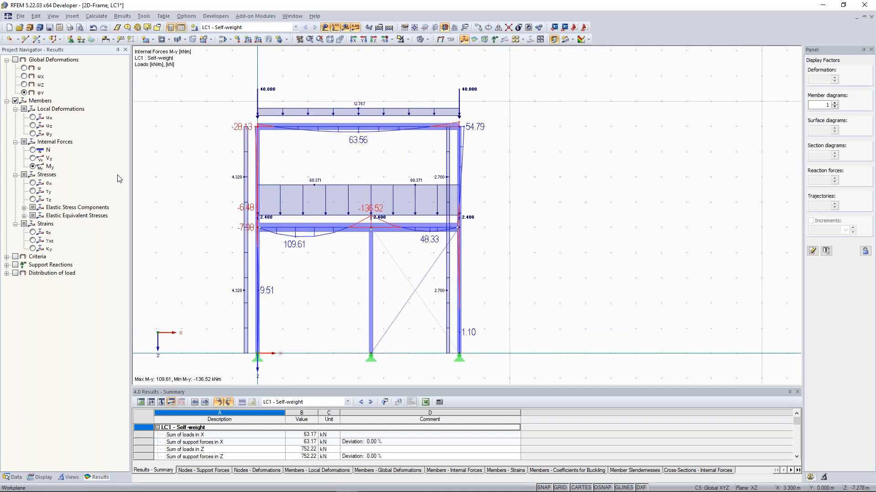
Review the shear forces Vz and axial forces N, with the nodal support reactions shown, around the lower bracing and column bases
click(33, 158)
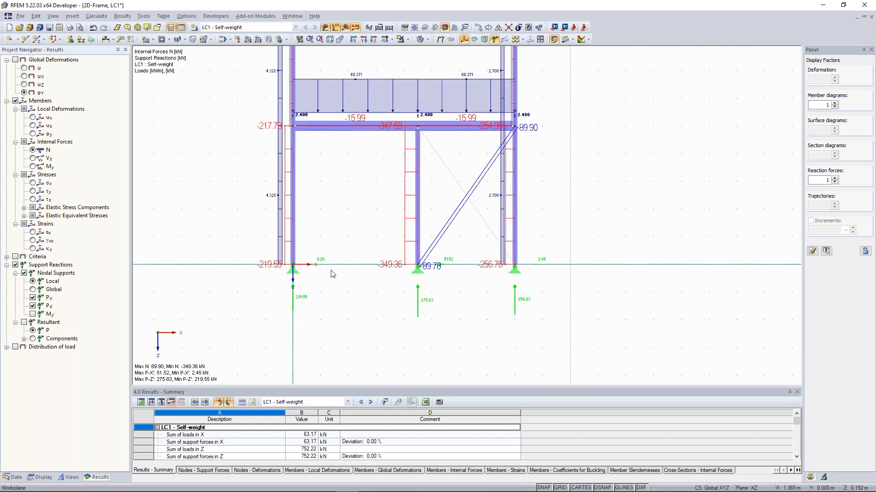
scroll(331, 270, up, 2)
middle_drag(328, 209, 316, 260)
scroll(323, 172, down, 1)
middle_drag(322, 172, 291, 255)
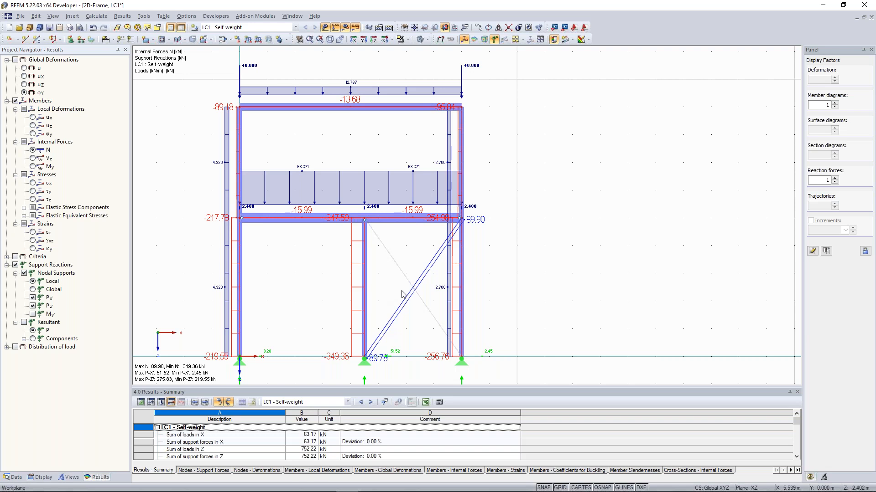
scroll(402, 294, up, 1)
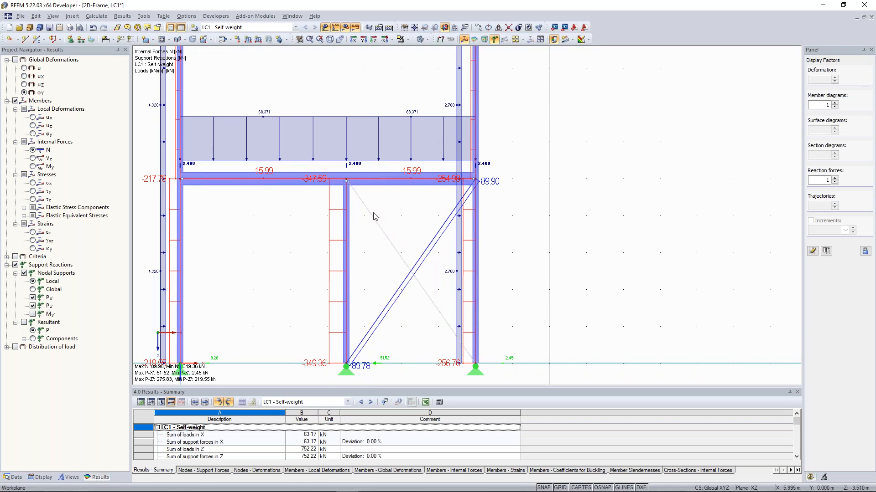
scroll(396, 231, down, 1)
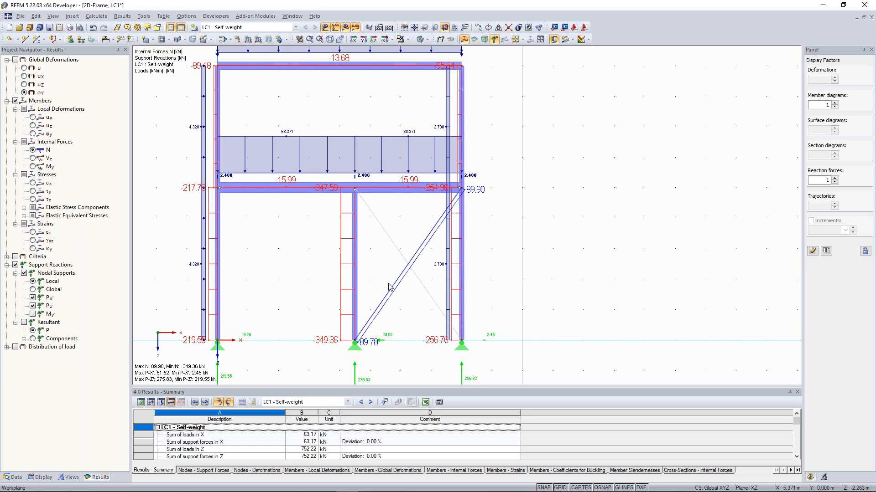
scroll(383, 301, up, 1)
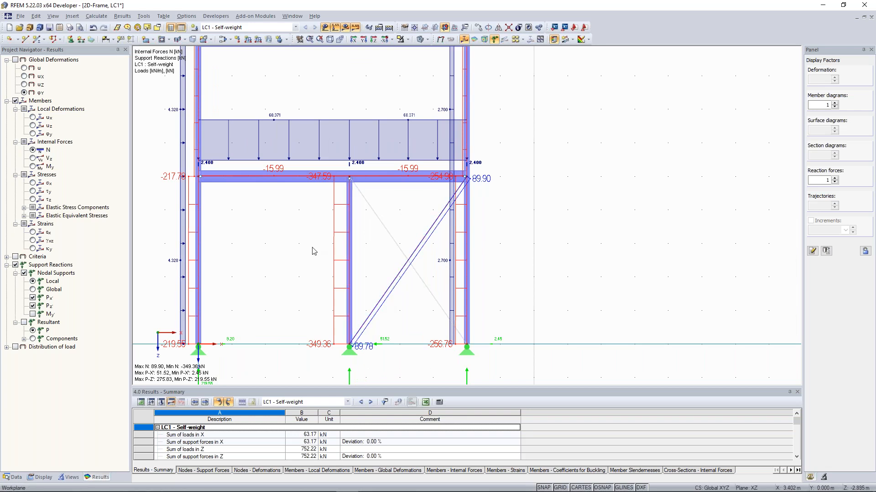
scroll(314, 251, down, 2)
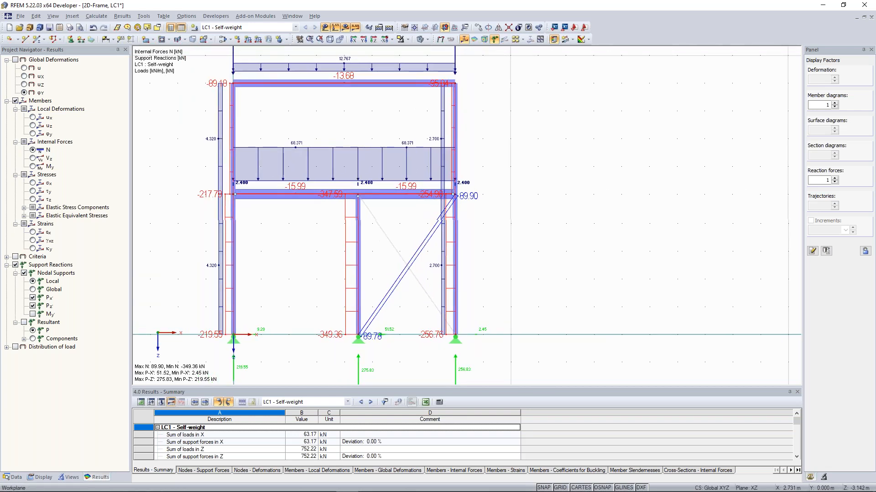
middle_drag(309, 246, 310, 249)
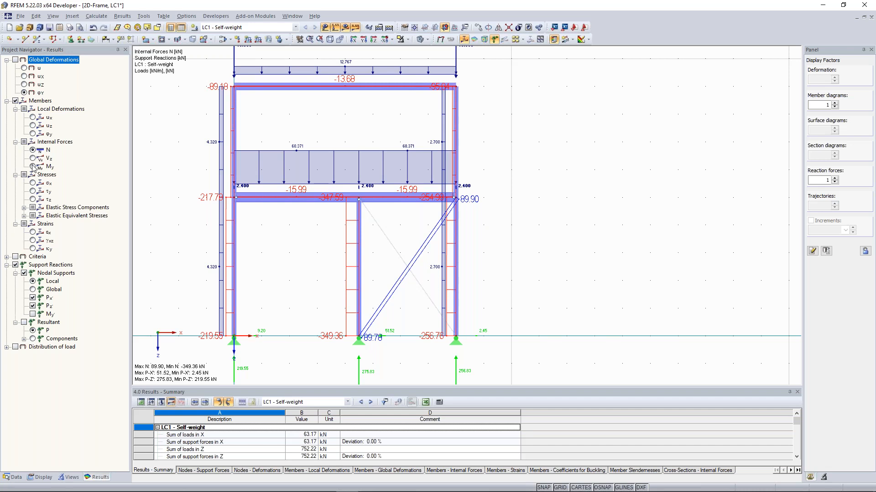
Show the bending moments My and inspect them at the intermediate beam's connection to the braced outer column
click(33, 167)
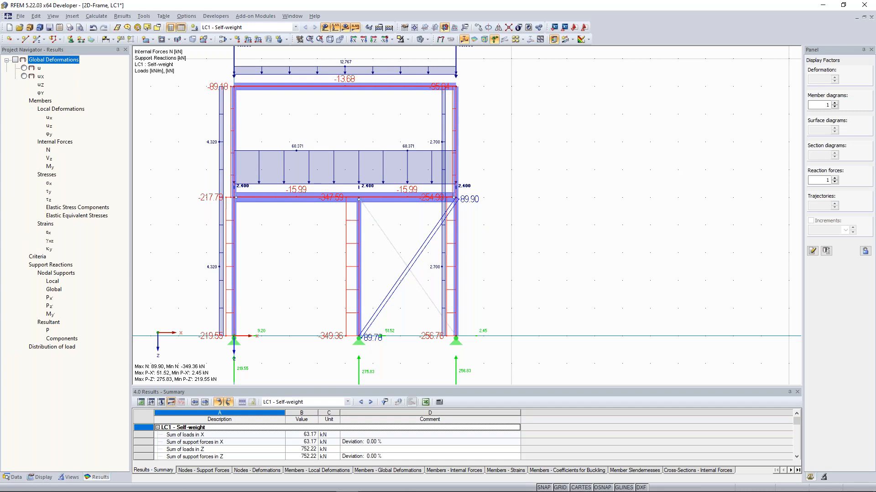
scroll(566, 182, up, 3)
scroll(566, 182, up, 1)
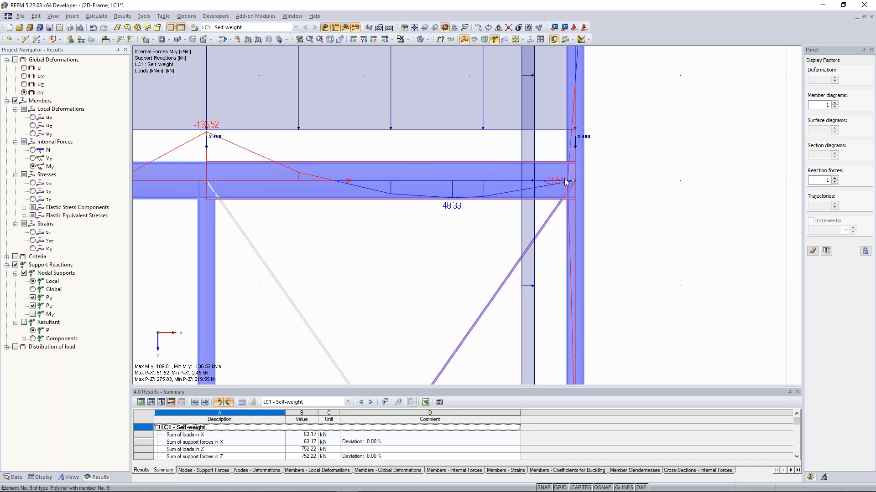
scroll(367, 191, down, 4)
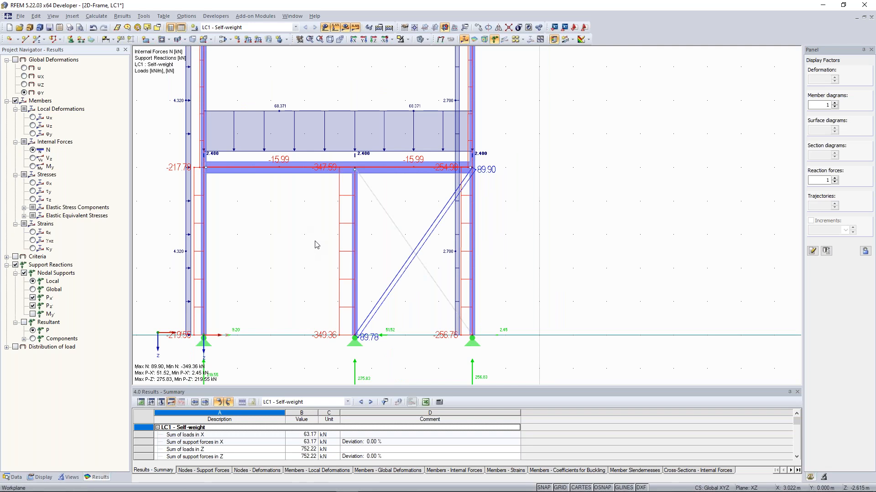
Examine the axial forces N in the two crossed diagonals of the frame's lower braced bay
scroll(266, 234, down, 1)
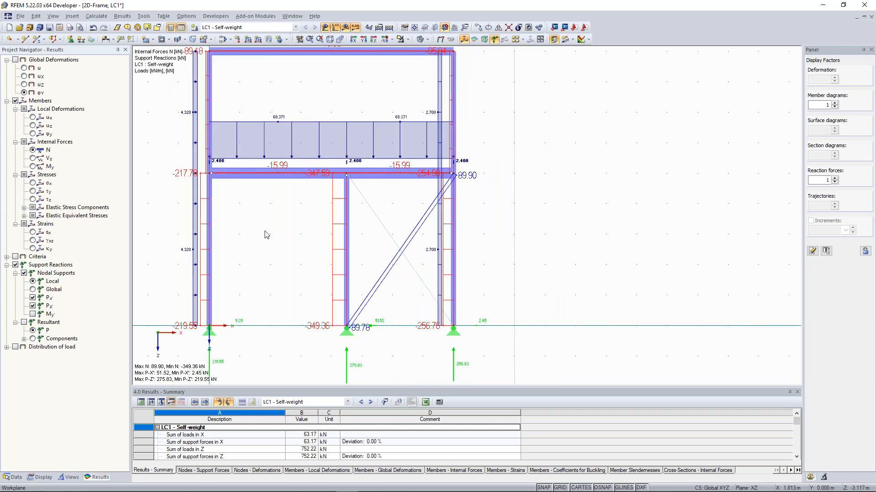
scroll(202, 174, down, 1)
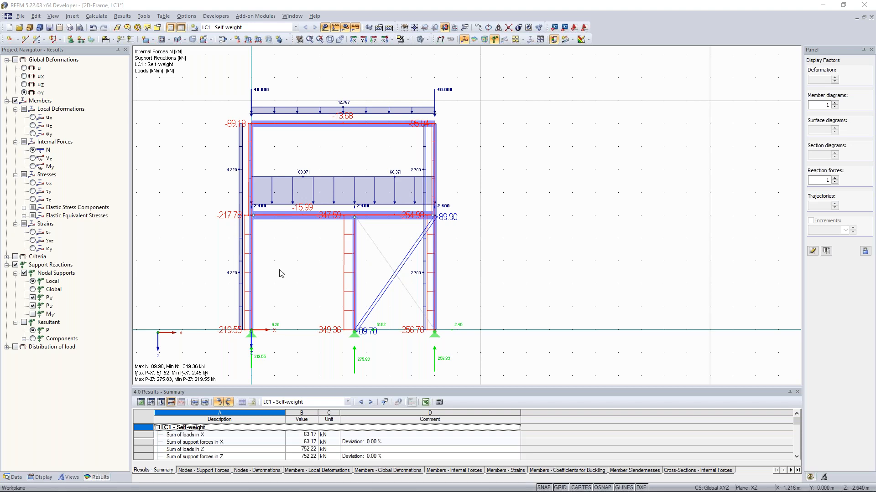
scroll(387, 274, up, 2)
middle_drag(384, 251, 386, 231)
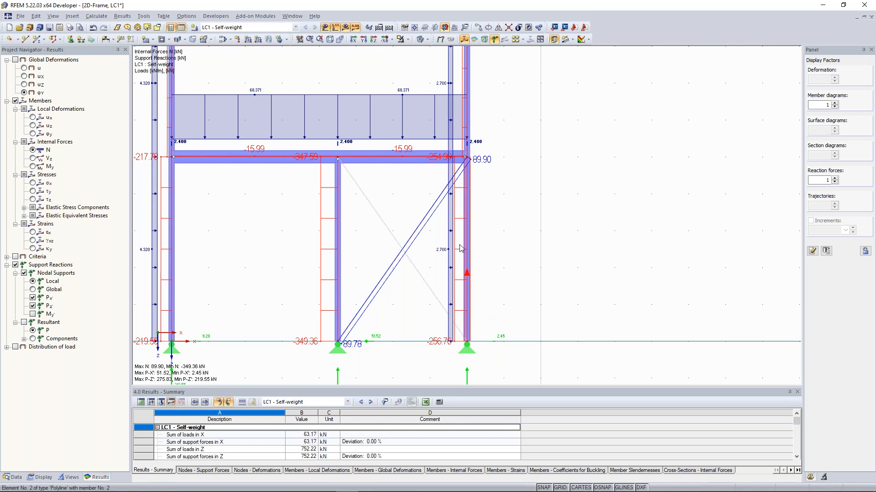
middle_drag(415, 204, 417, 211)
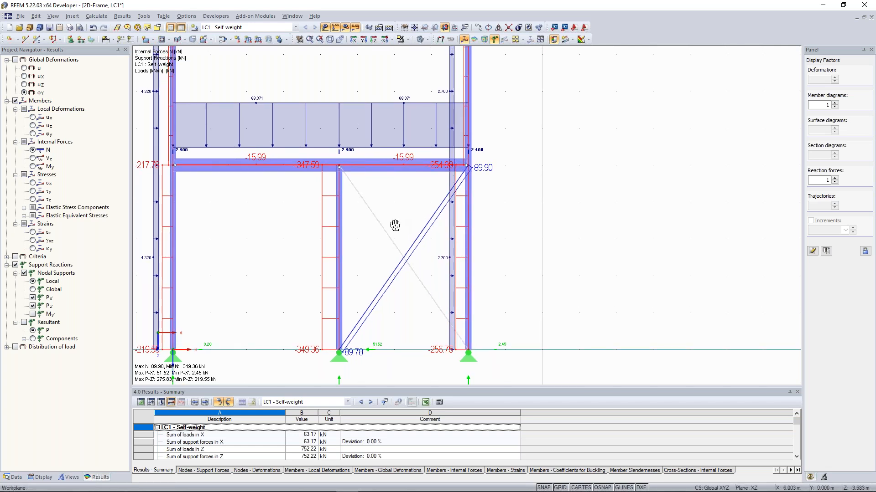
middle_drag(395, 222, 399, 229)
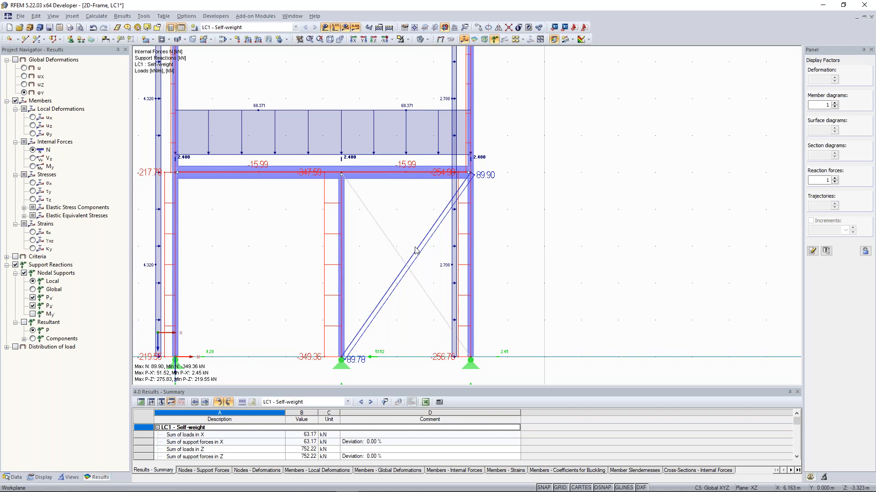
middle_drag(379, 224, 384, 228)
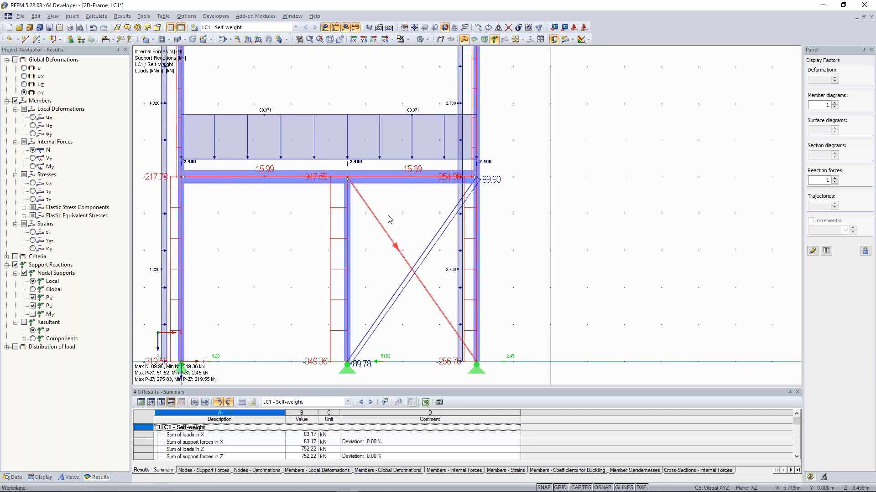
scroll(398, 236, up, 1)
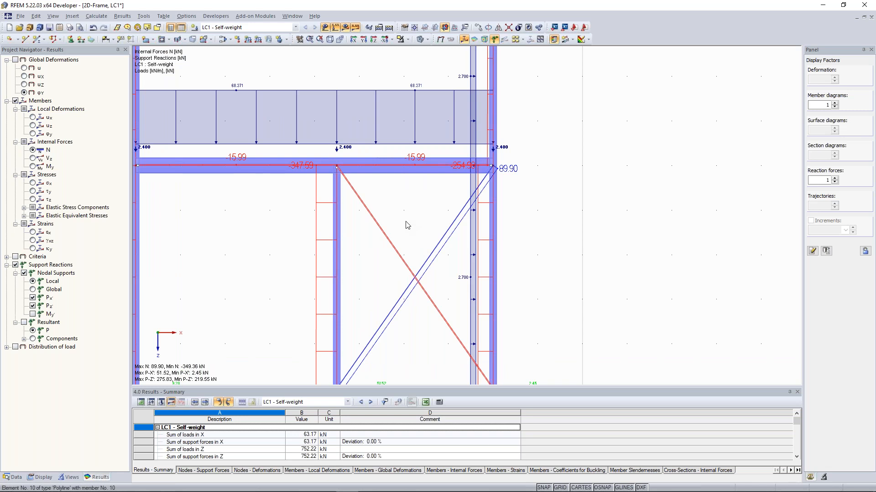
scroll(408, 229, up, 1)
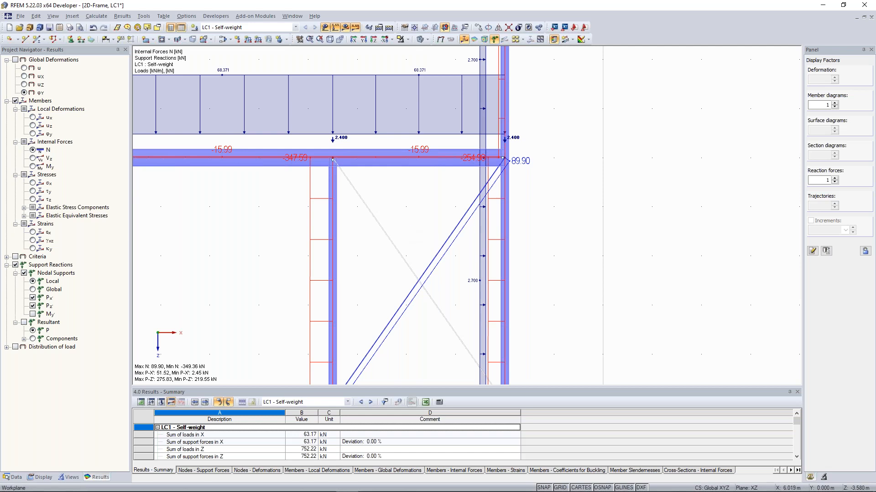
scroll(405, 223, down, 4)
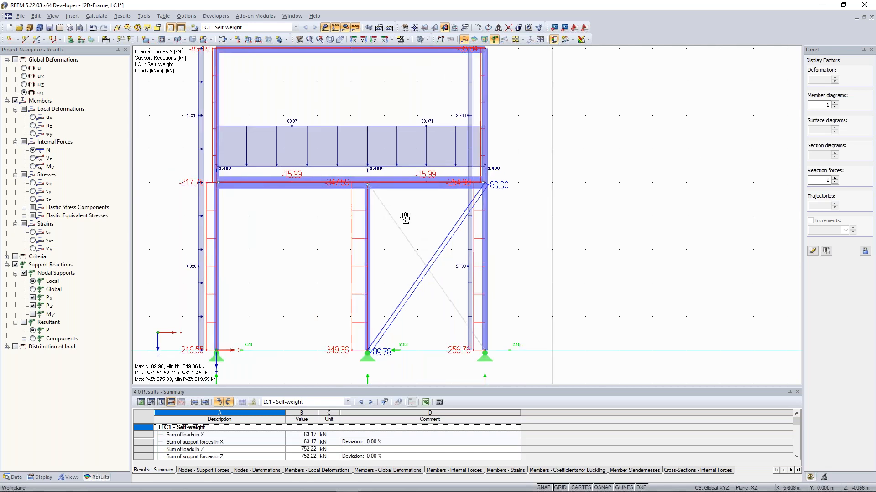
Inspect the axial force N and support reactions where the bracing diagonal meets the middle column's base
scroll(405, 218, down, 1)
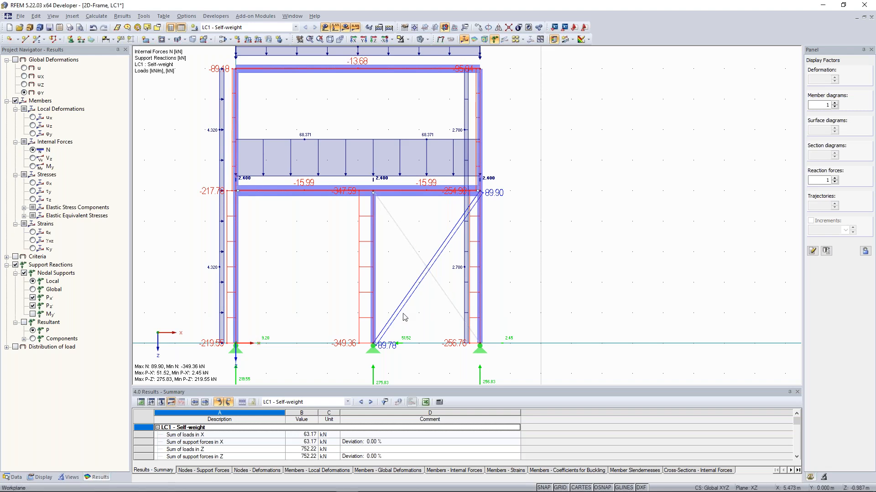
scroll(395, 333, up, 2)
scroll(395, 333, down, 2)
scroll(408, 319, up, 2)
middle_drag(410, 311, 419, 288)
scroll(419, 288, down, 2)
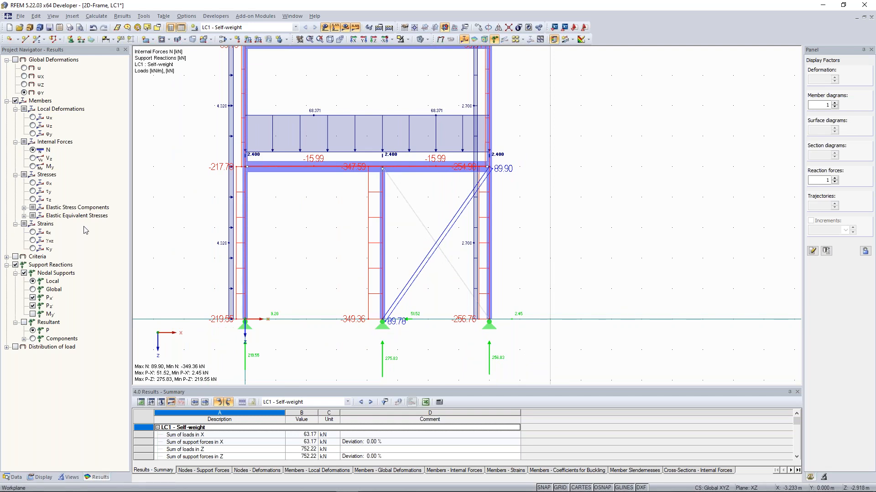
scroll(418, 297, up, 2)
scroll(419, 297, down, 2)
middle_drag(418, 299, 422, 306)
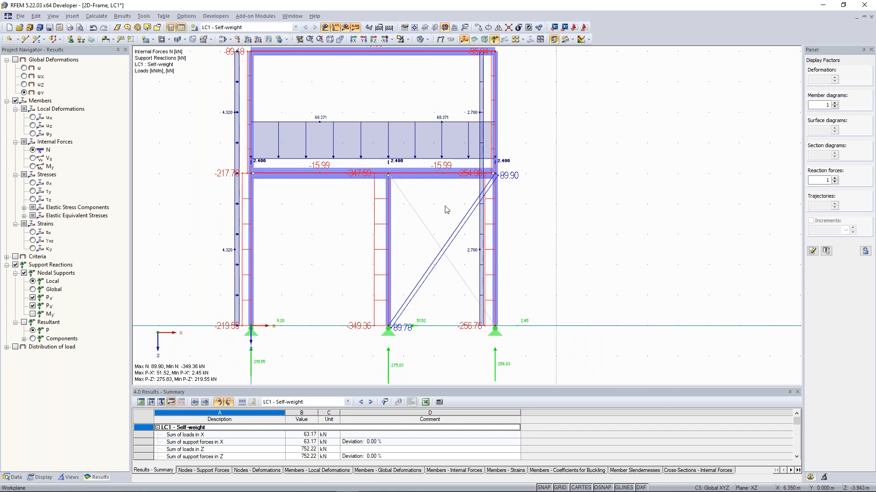
Look up the Tension member type in the new member settings and leave without creating a member
click(37, 41)
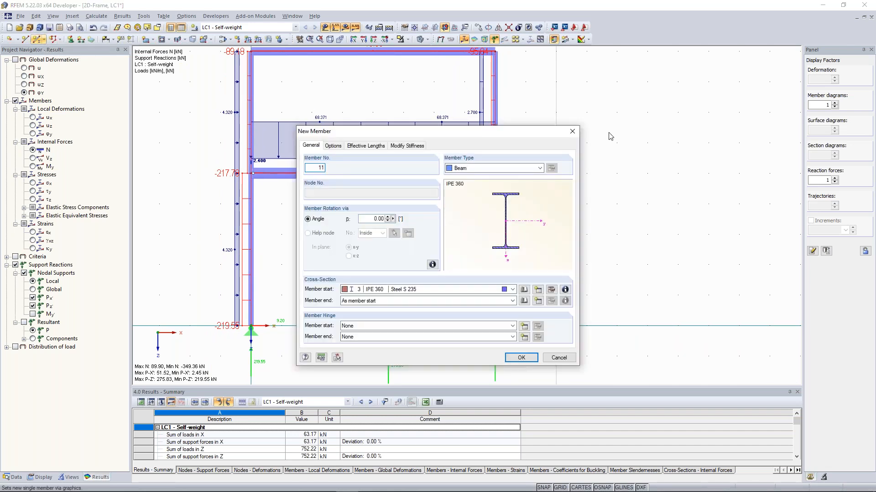
click(539, 168)
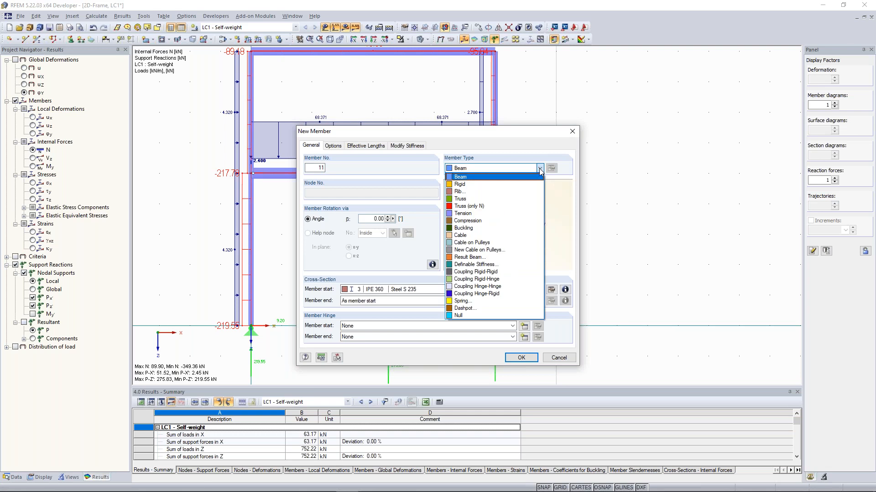
click(469, 213)
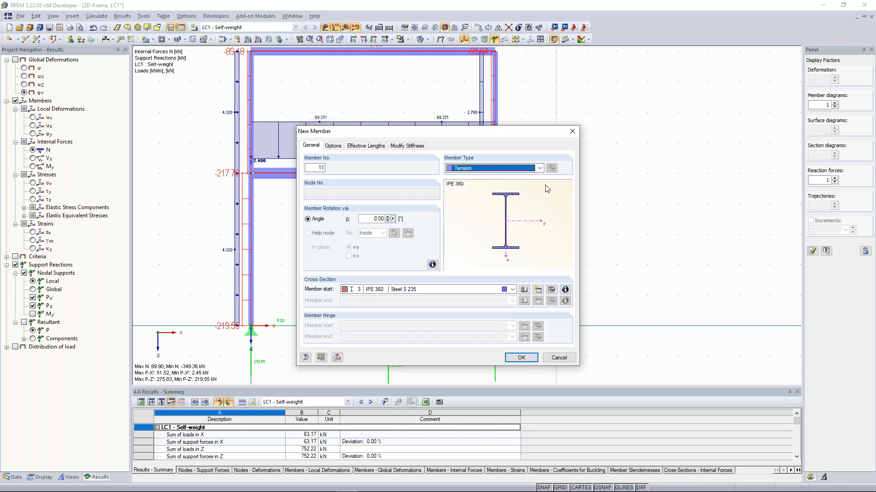
click(572, 131)
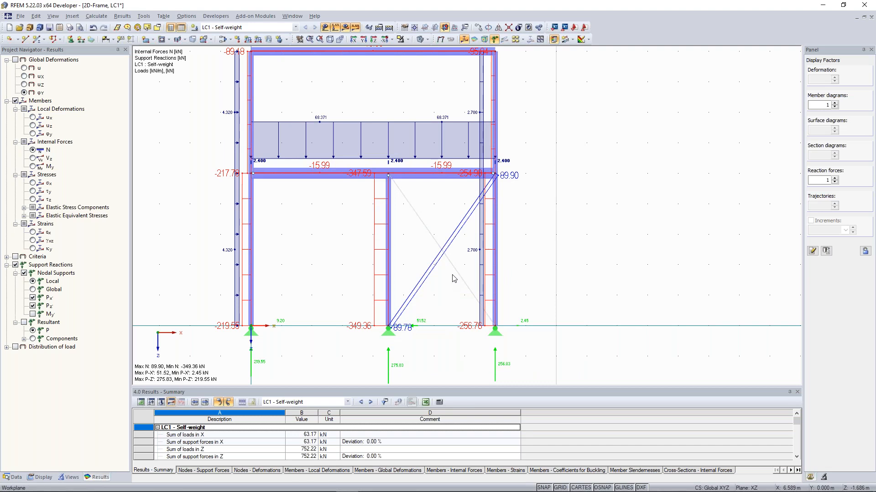
Compare the axial forces of both bracing diagonals with those in the intermediate beam, adjoining columns and supports
scroll(466, 255, down, 1)
scroll(417, 254, down, 1)
scroll(416, 254, up, 1)
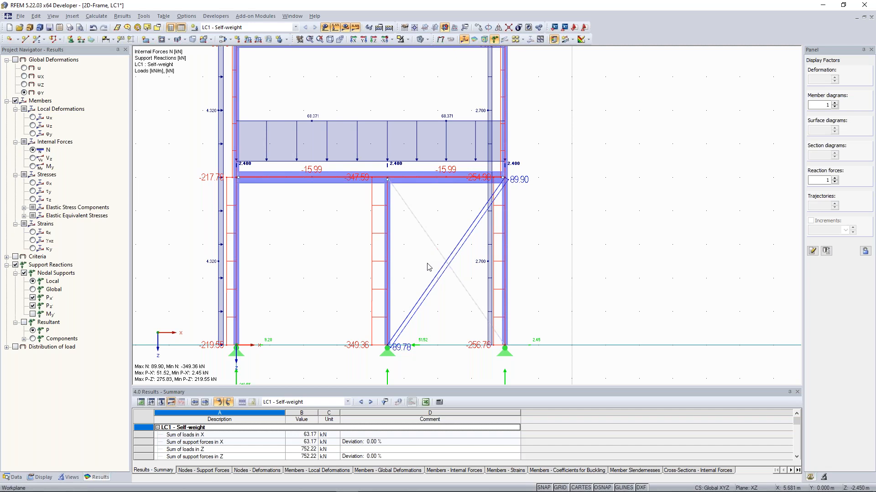
scroll(428, 267, up, 1)
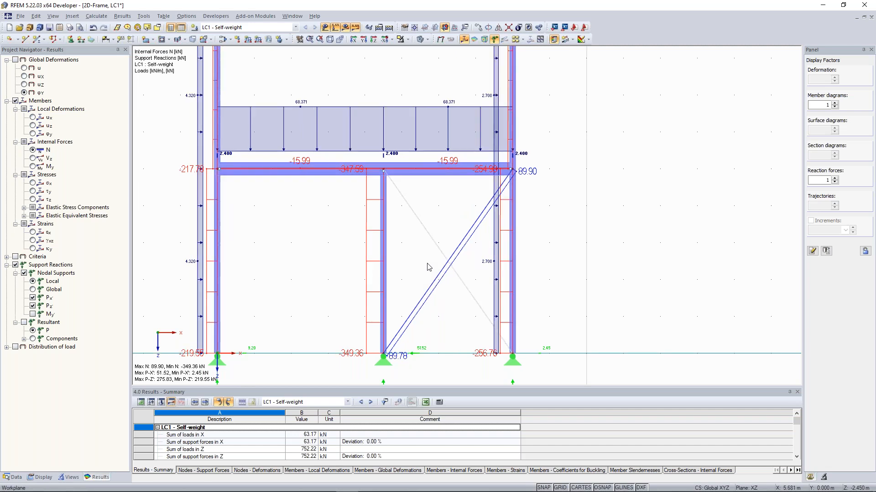
scroll(421, 260, down, 1)
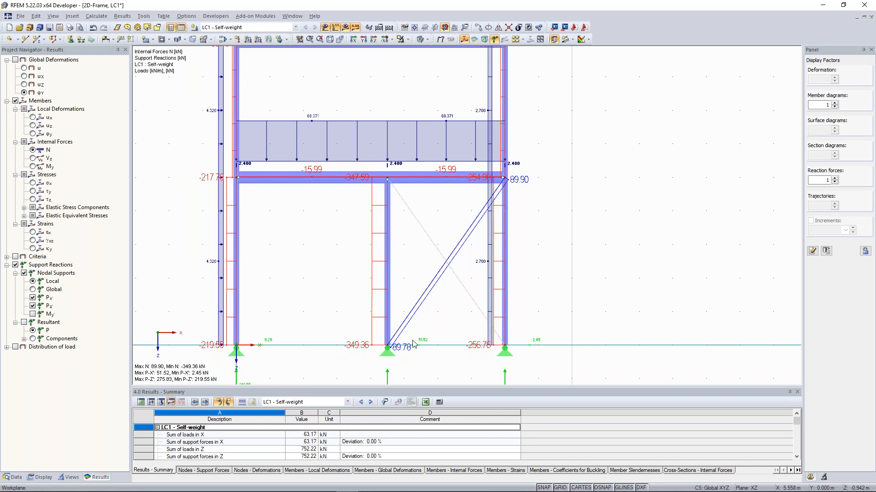
scroll(439, 233, down, 1)
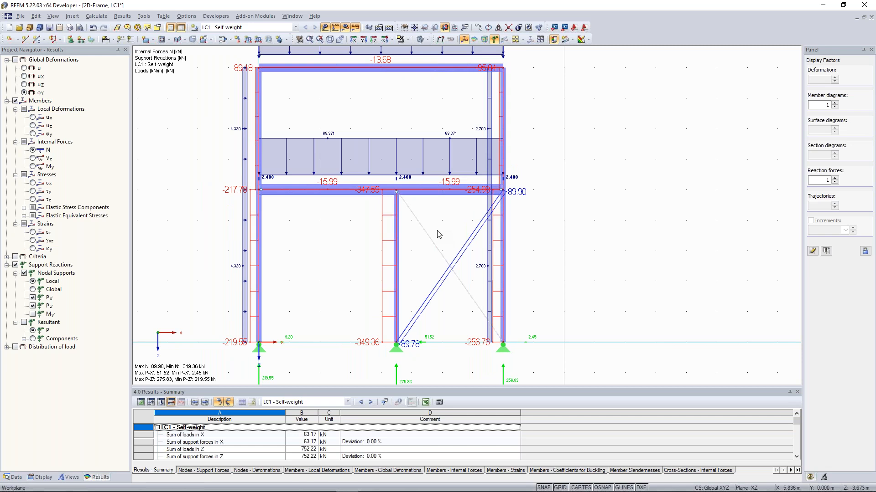
scroll(441, 221, up, 1)
scroll(445, 227, down, 1)
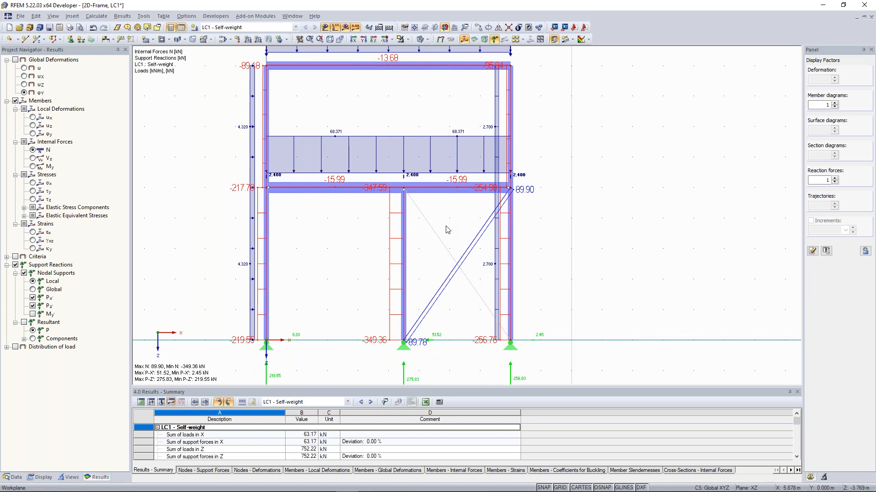
scroll(450, 237, up, 1)
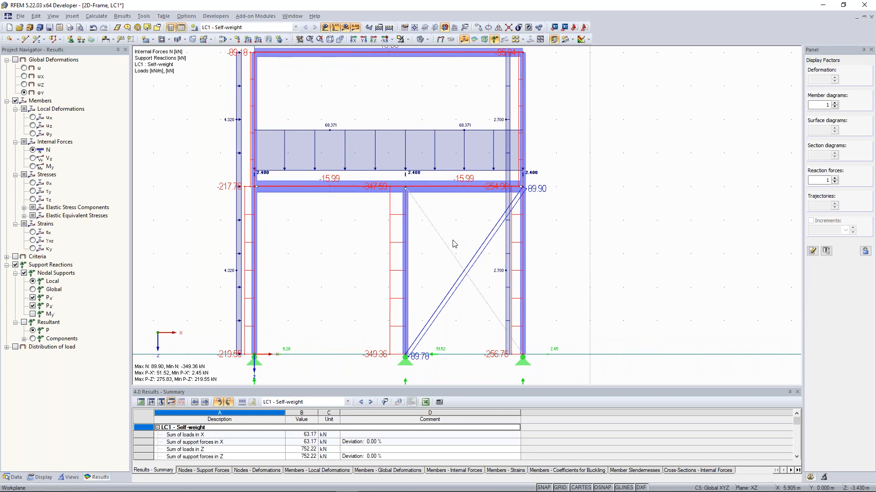
scroll(455, 228, up, 1)
scroll(453, 230, down, 1)
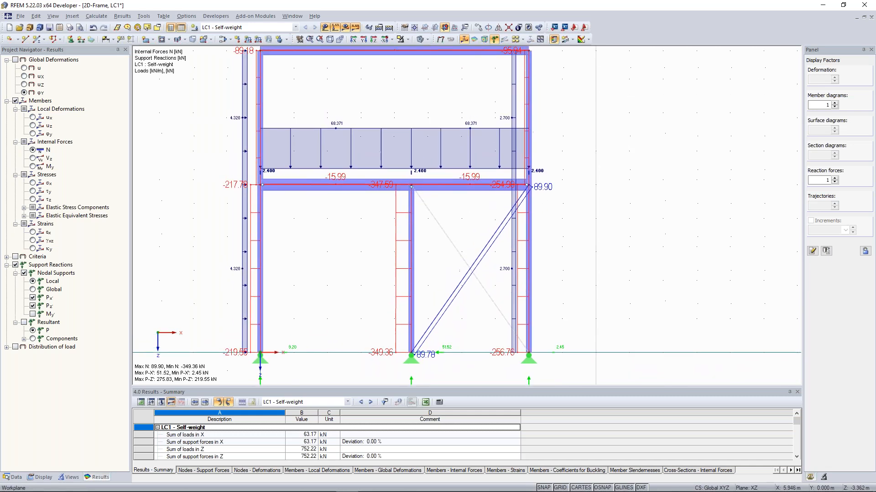
middle_drag(451, 226, 447, 229)
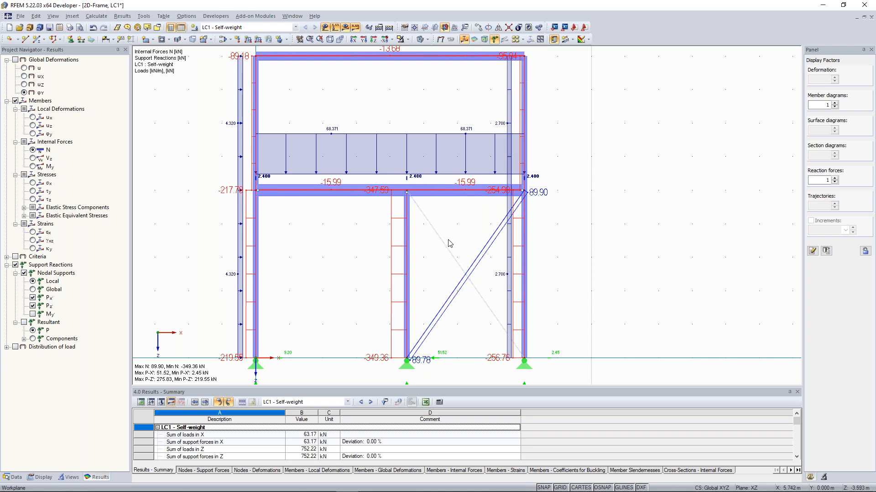
scroll(450, 244, up, 1)
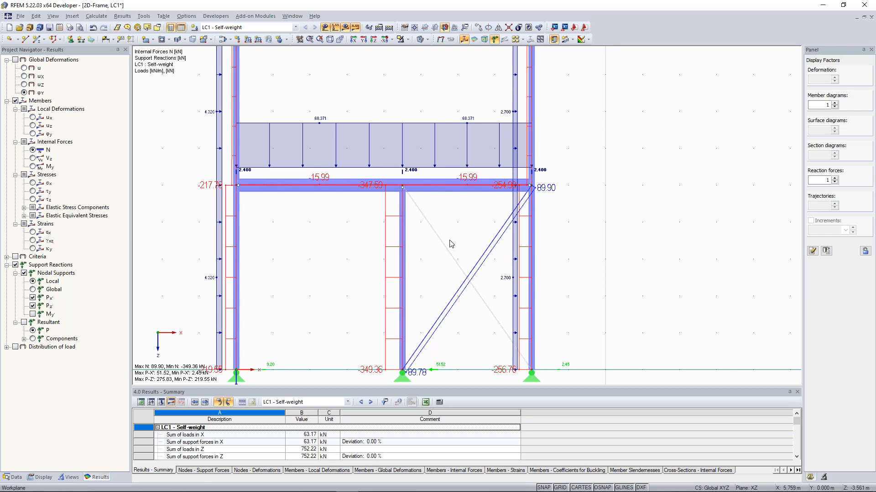
middle_drag(490, 284, 482, 273)
drag(479, 279, 442, 245)
click(465, 237)
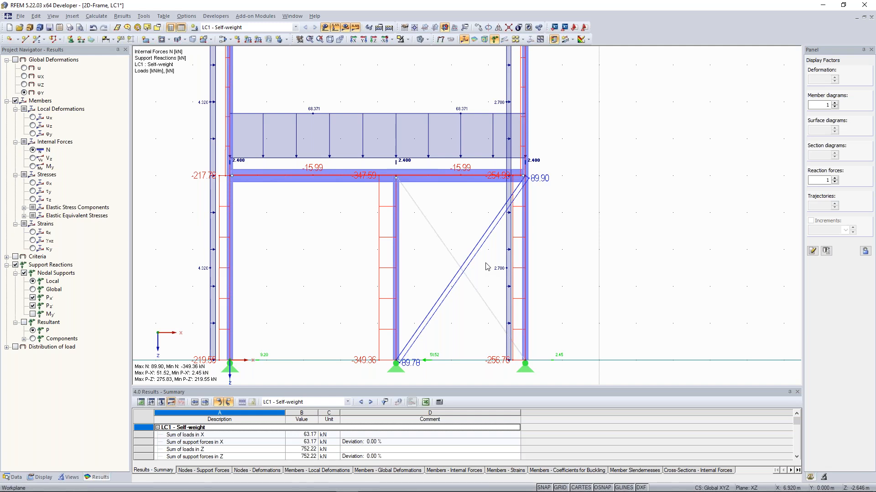
scroll(483, 271, down, 3)
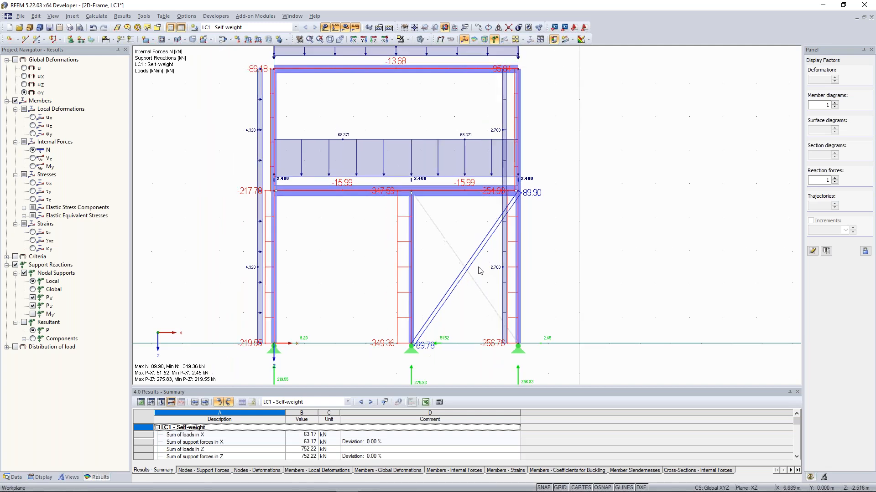
scroll(480, 287, up, 1)
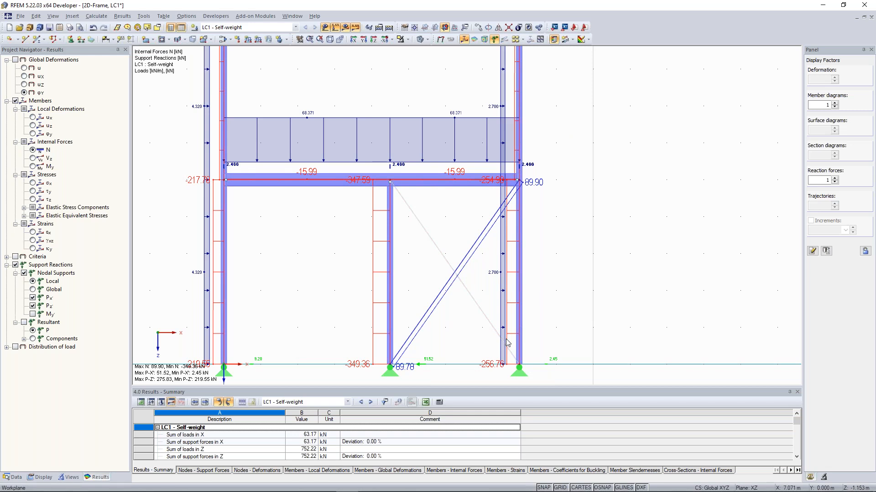
scroll(554, 247, down, 2)
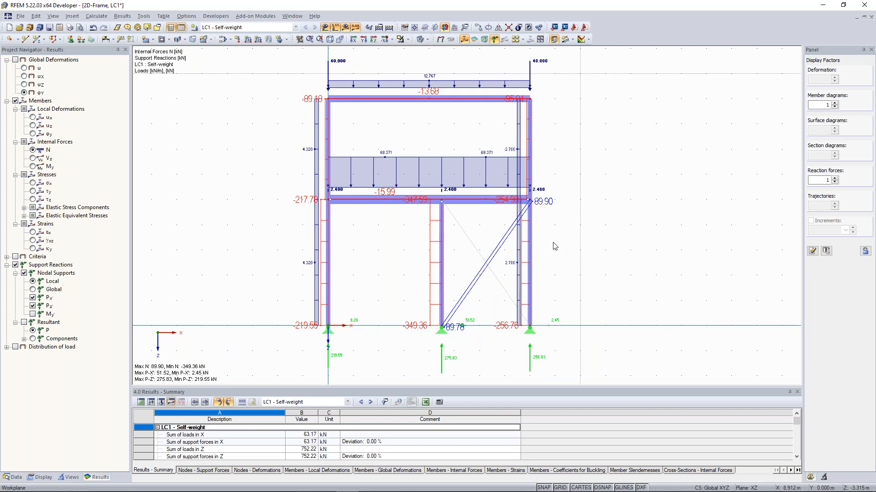
scroll(511, 239, up, 3)
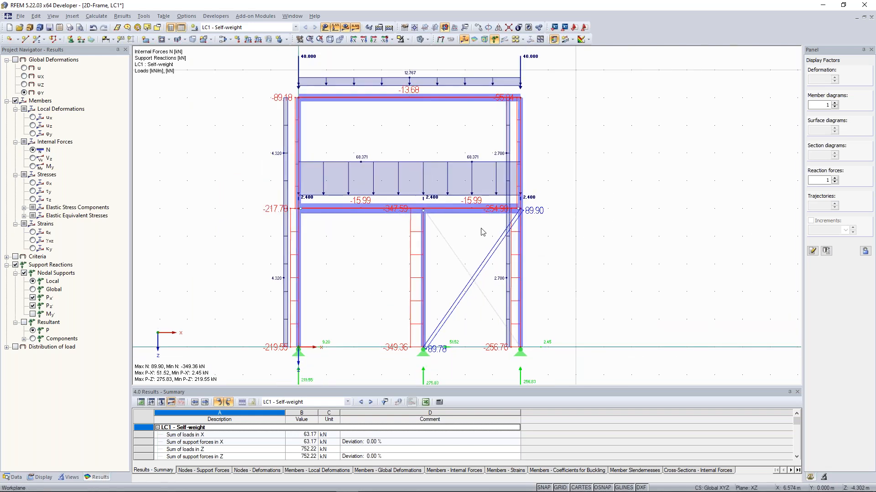
middle_drag(475, 237, 470, 236)
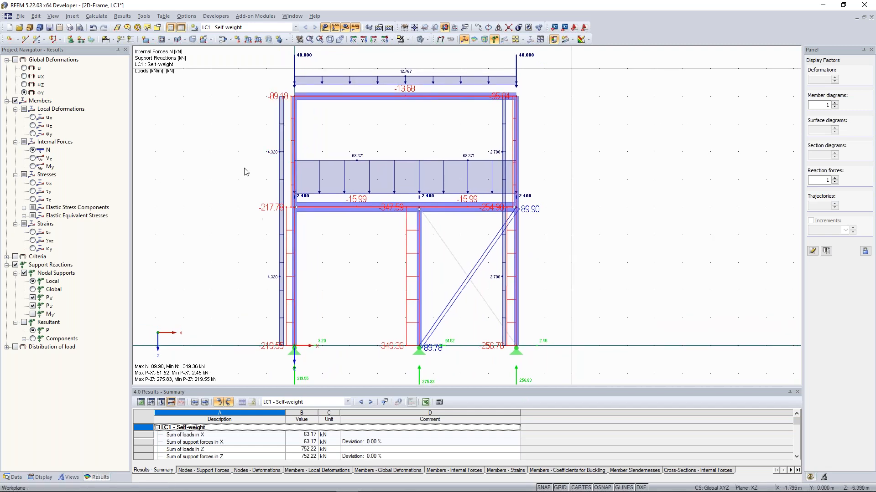
Show the global deformation uX of the frame and inspect the diagonals in the lower braced bay
click(24, 76)
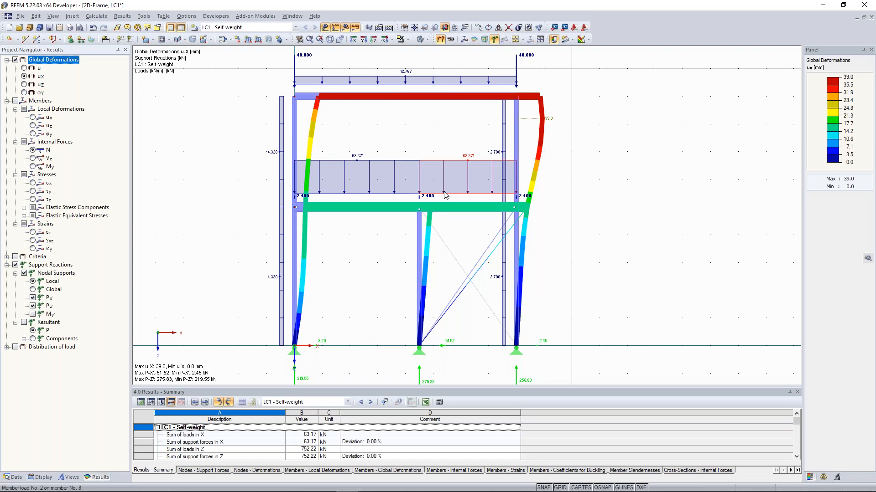
scroll(532, 214, up, 1)
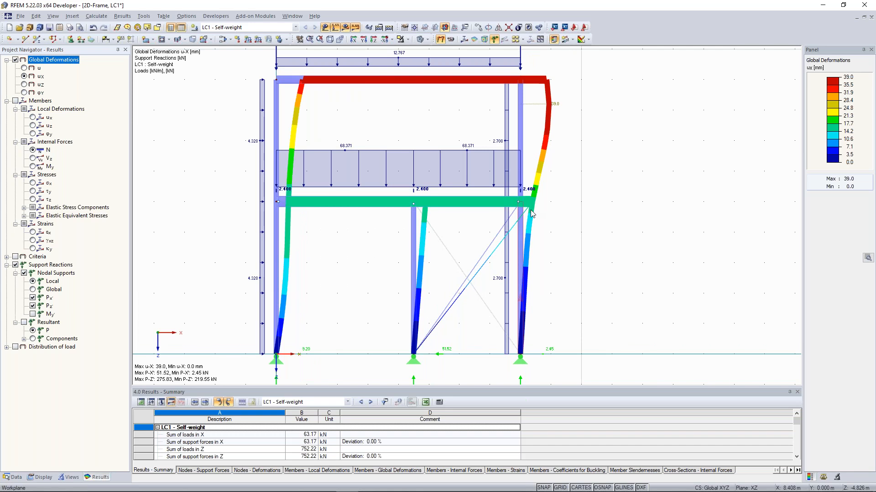
scroll(431, 236, up, 2)
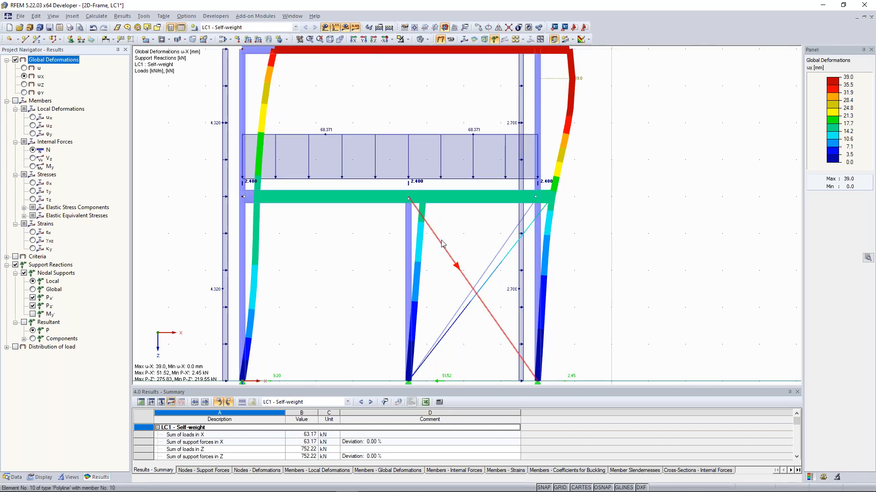
scroll(451, 234, down, 1)
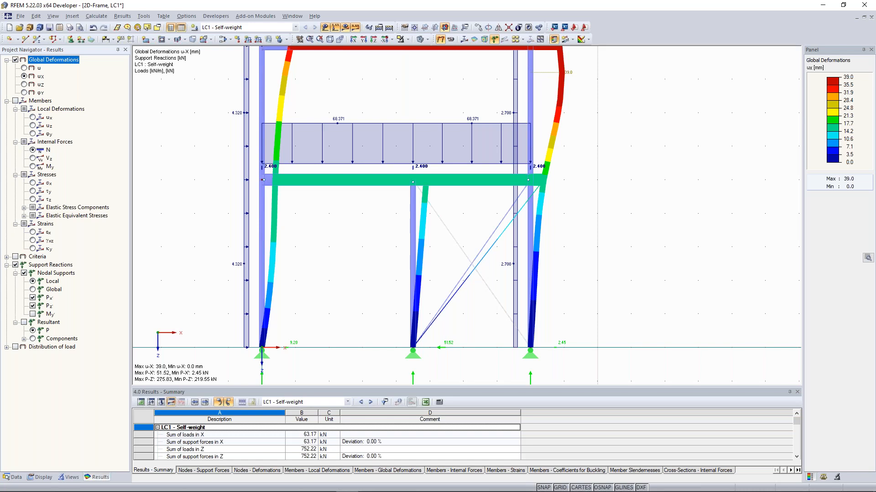
Compare the frame's undeformed shape with its uX deformation by hiding the LC1 results and showing them again
scroll(361, 283, down, 3)
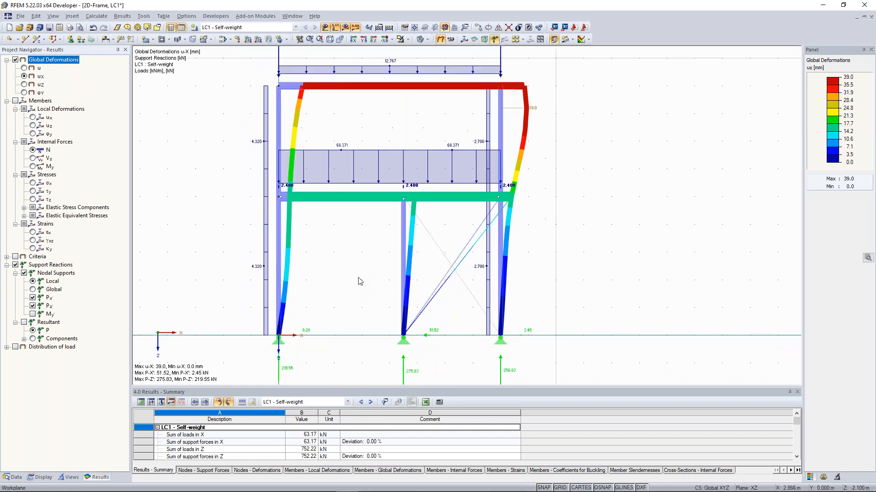
middle_drag(333, 285, 341, 269)
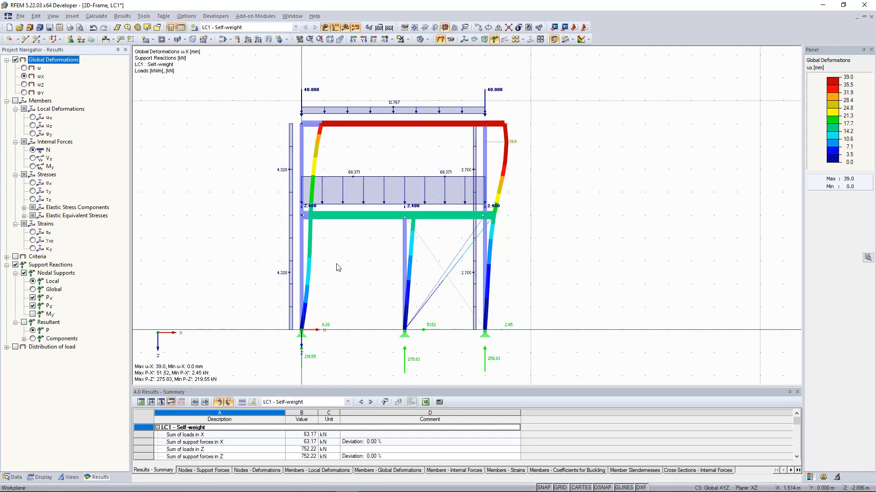
middle_drag(336, 260, 342, 250)
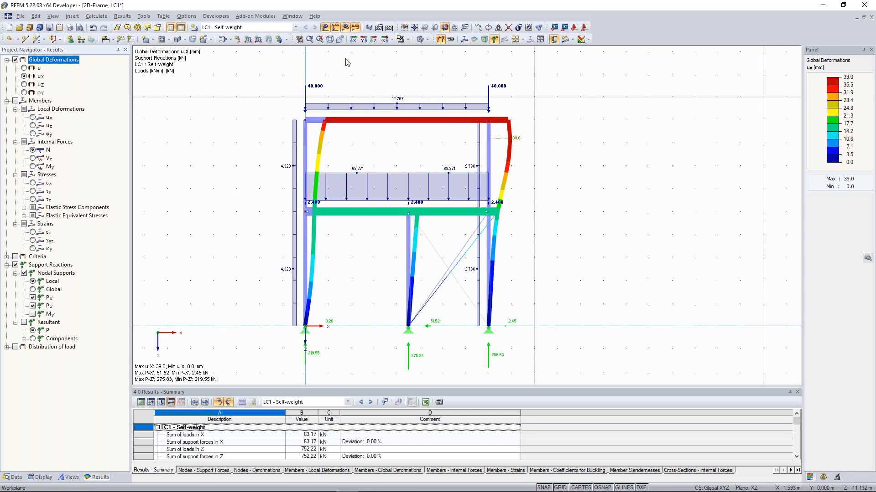
click(355, 27)
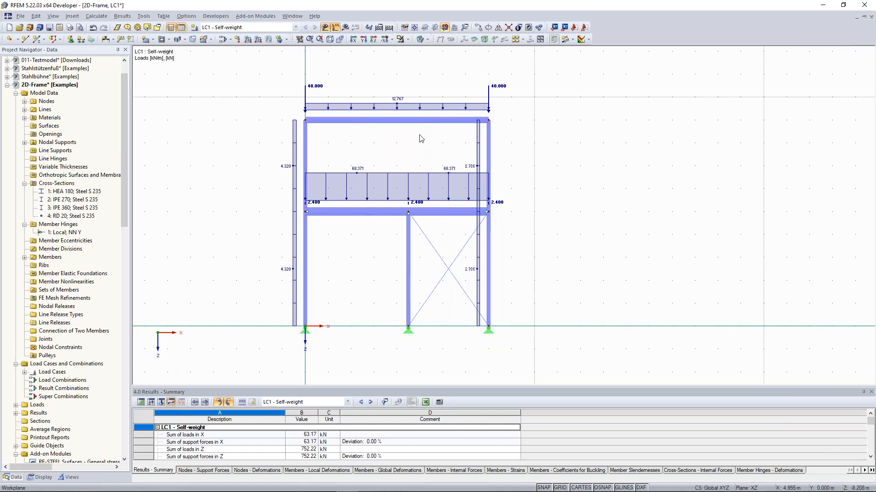
scroll(413, 140, down, 3)
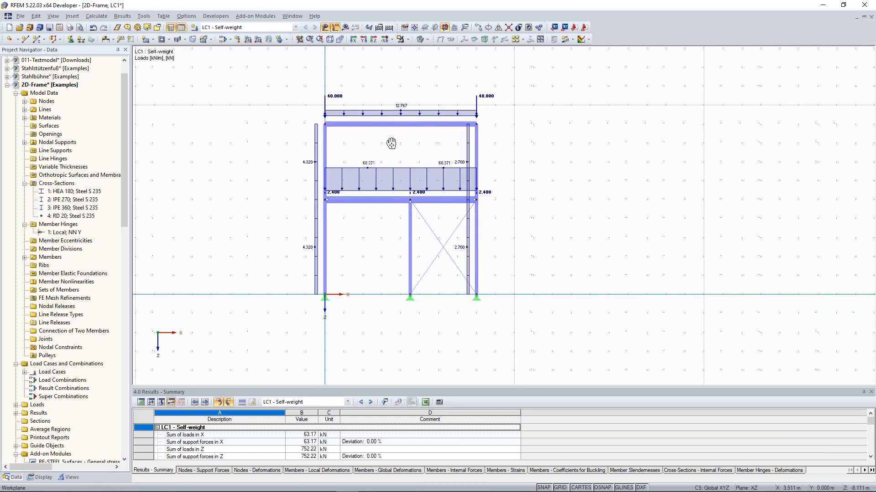
scroll(391, 143, up, 2)
click(345, 28)
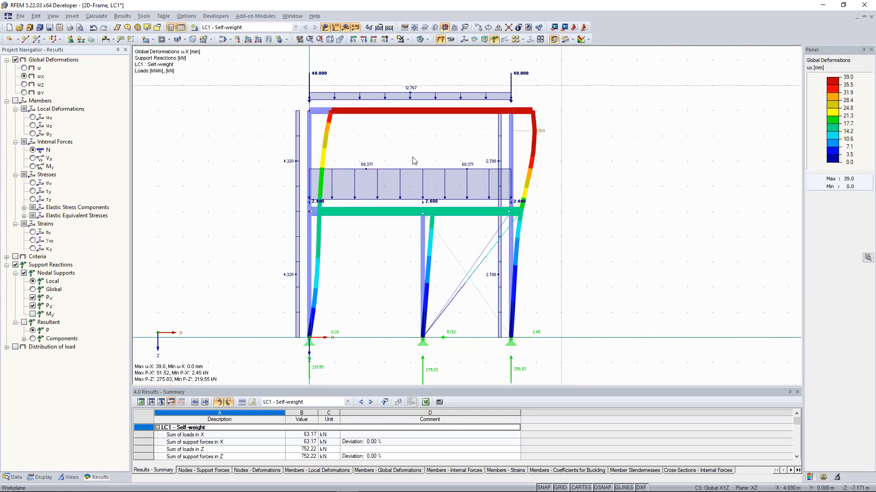
scroll(404, 155, down, 1)
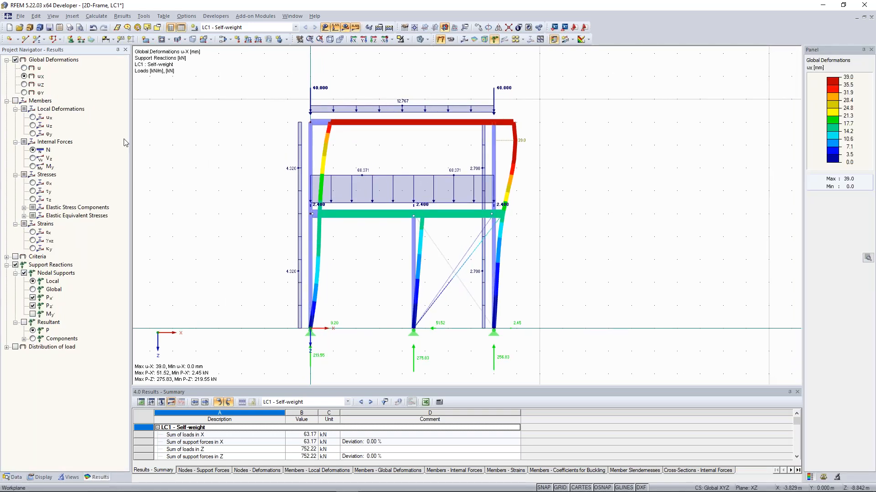
Show the member bending moments My and inspect their distribution over the beams and columns
click(33, 167)
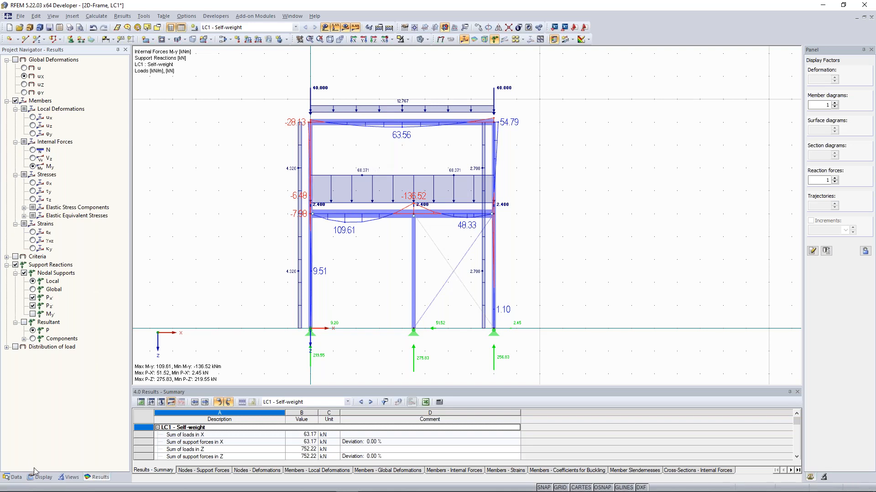
scroll(416, 150, up, 1)
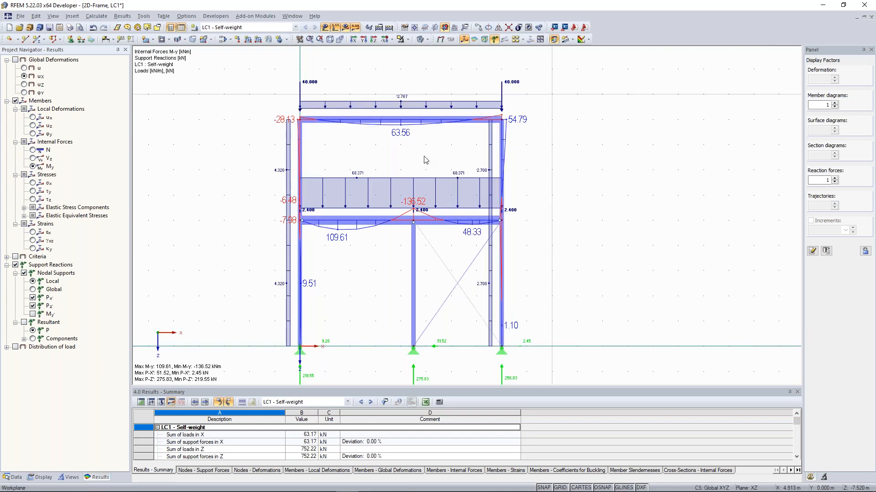
middle_drag(426, 157, 433, 148)
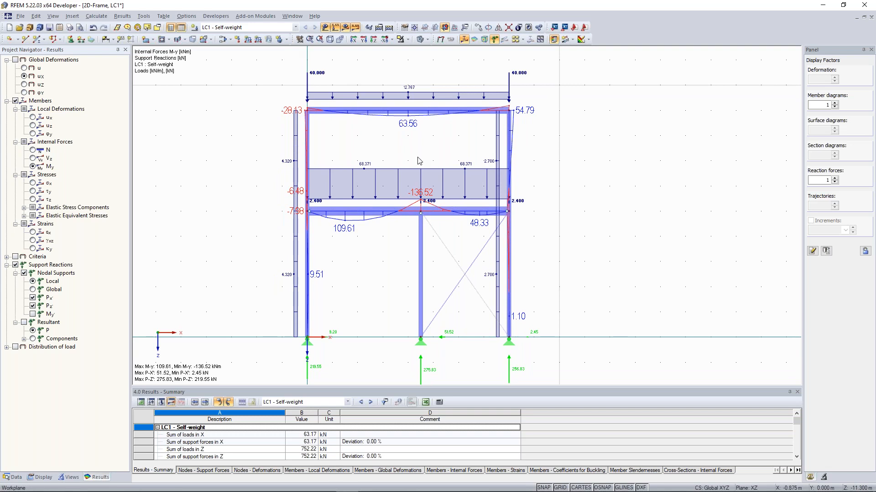
scroll(419, 160, down, 2)
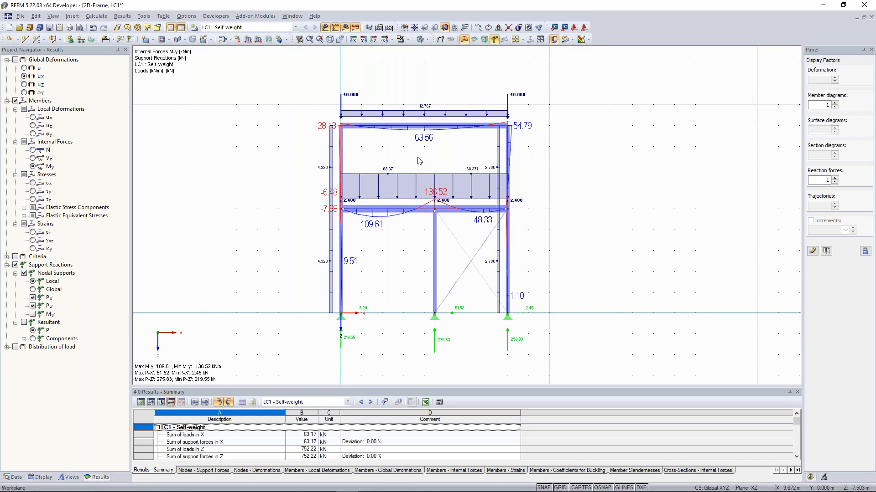
scroll(409, 162, up, 1)
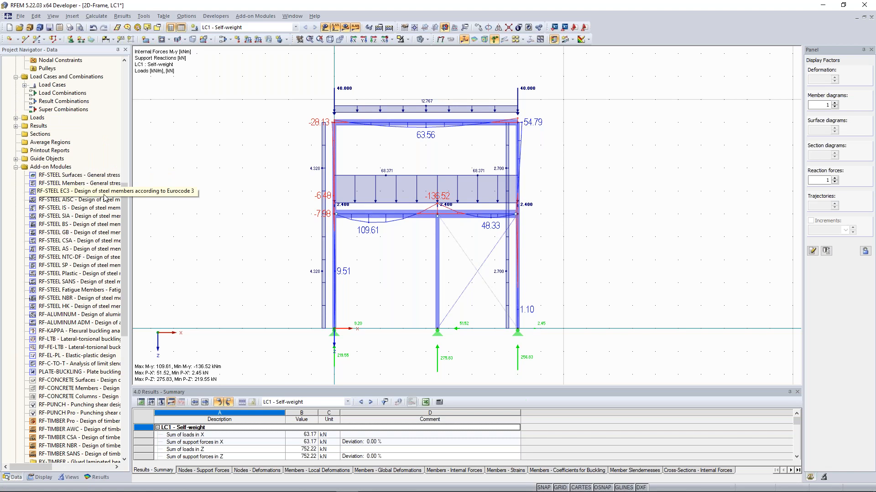
Browse the available add-on modules, including the dynamic analysis ones, without starting any of them
drag(124, 195, 138, 77)
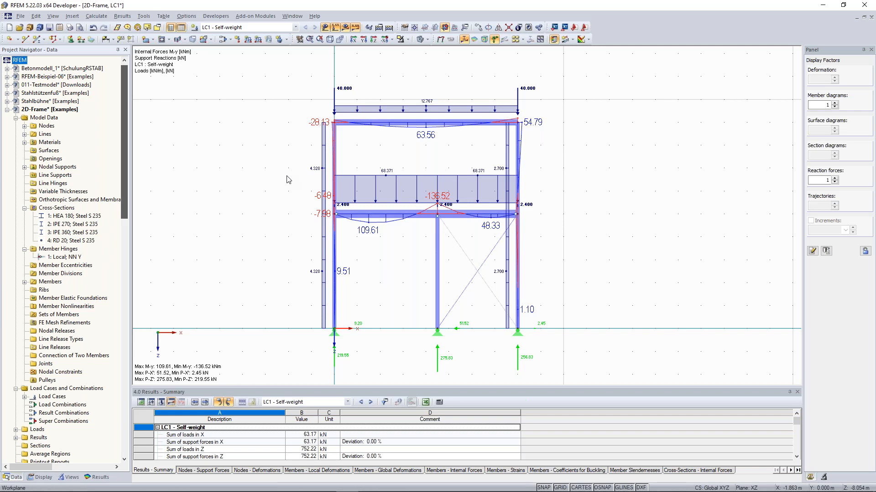
scroll(106, 295, down, 12)
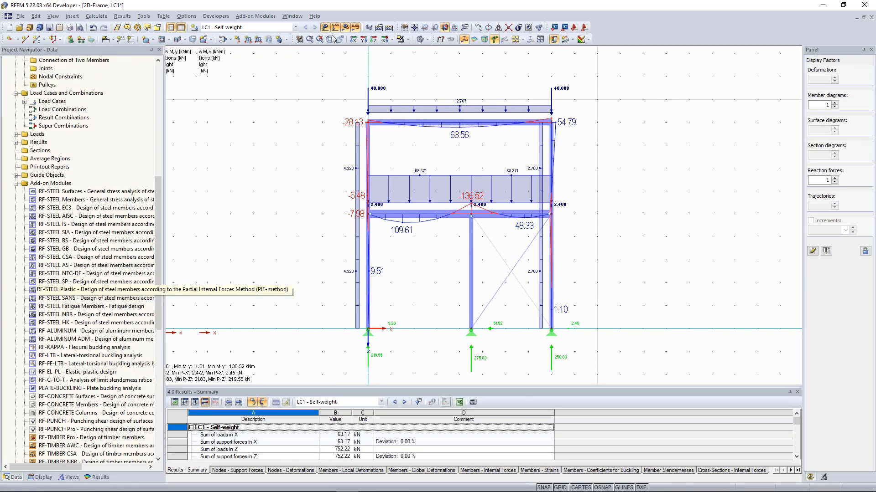
click(254, 16)
mouse_move(273, 80)
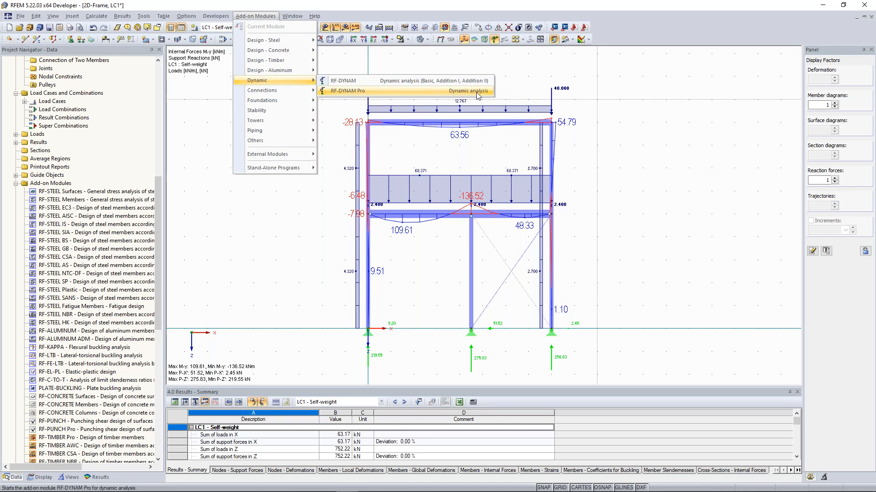
click(509, 89)
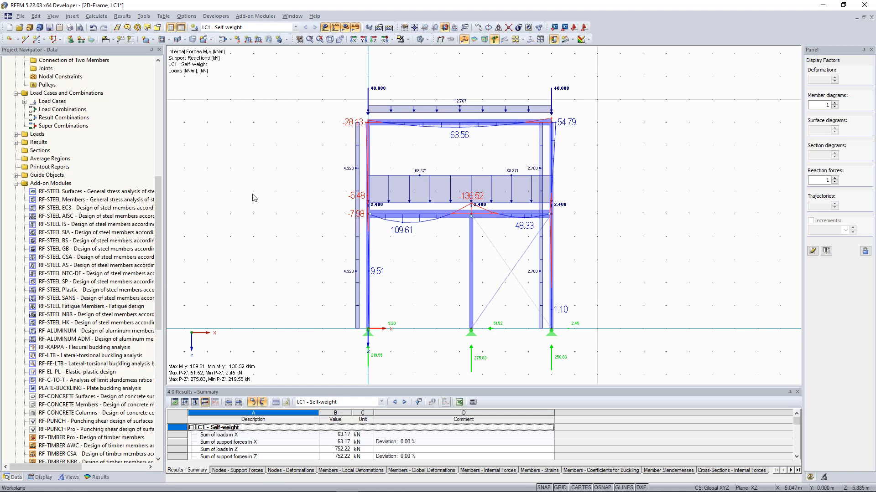
scroll(256, 200, down, 1)
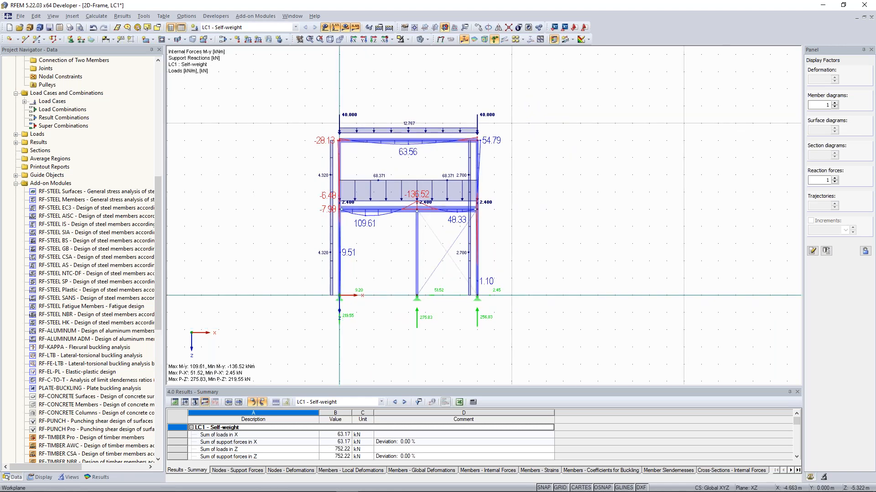
scroll(274, 191, down, 1)
middle_drag(283, 180, 284, 205)
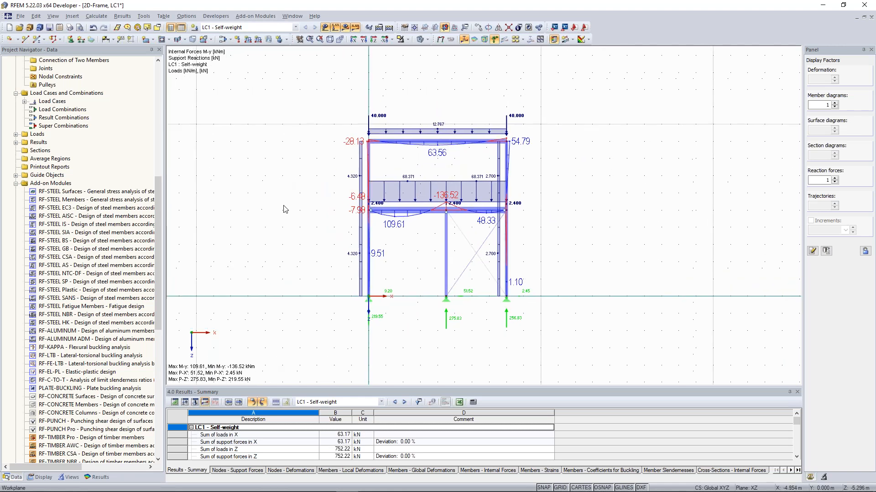
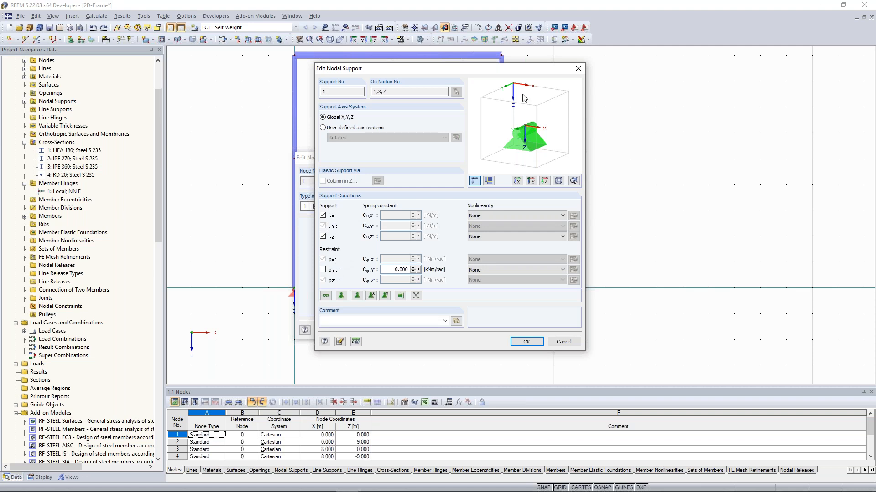
Leave the nodal support settings of node 1 unchanged and inspect the lower and upper members of the left outer column
click(578, 69)
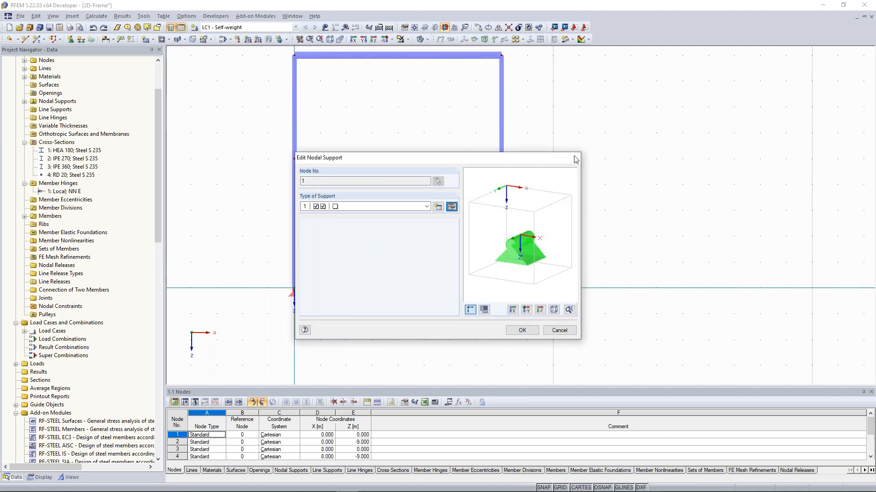
click(573, 157)
middle_drag(376, 127, 407, 156)
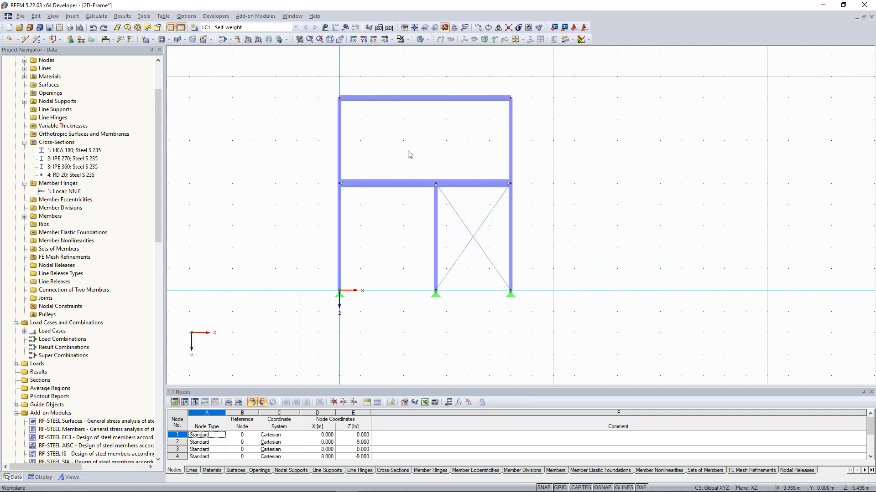
scroll(391, 150, up, 2)
middle_drag(383, 153, 382, 139)
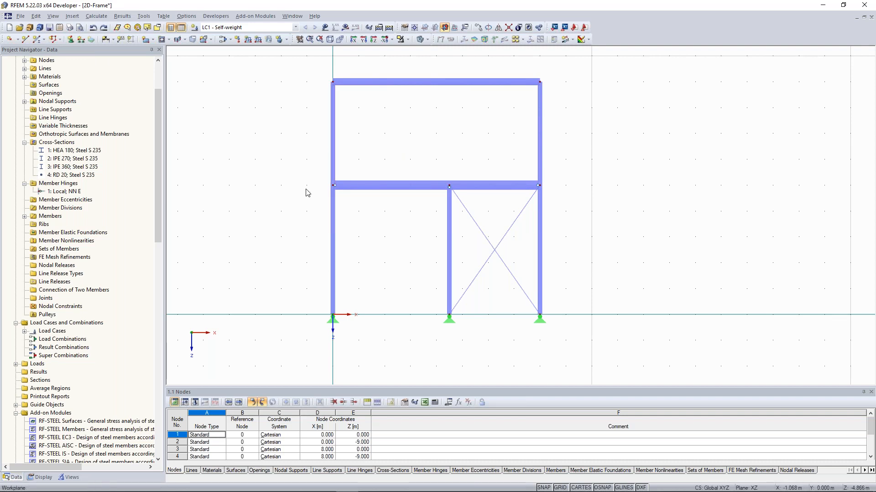
scroll(348, 236, up, 1)
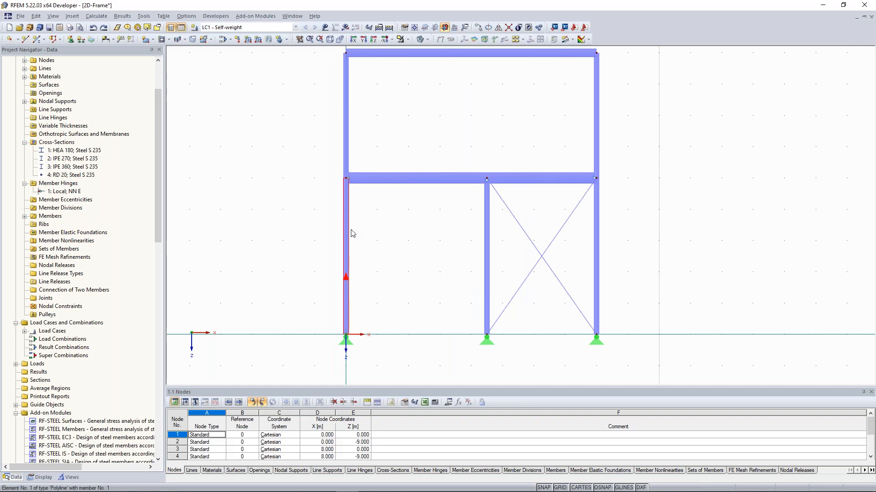
middle_drag(351, 230, 335, 259)
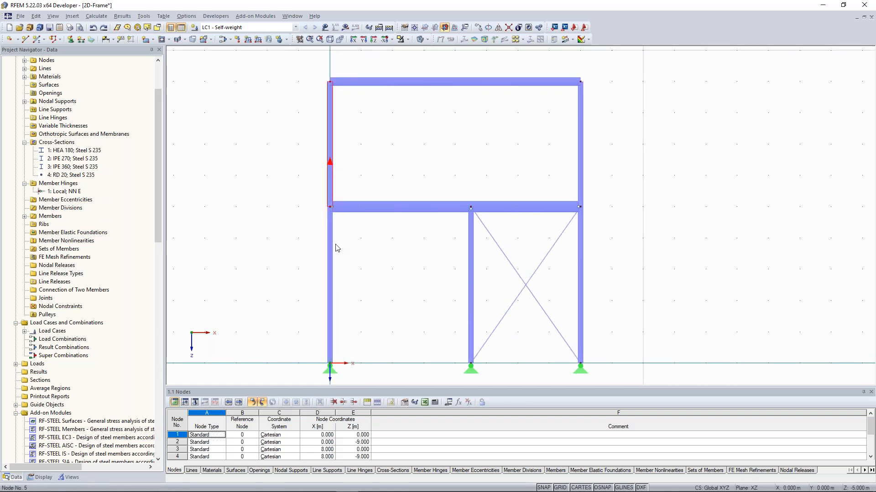
middle_drag(293, 201, 307, 187)
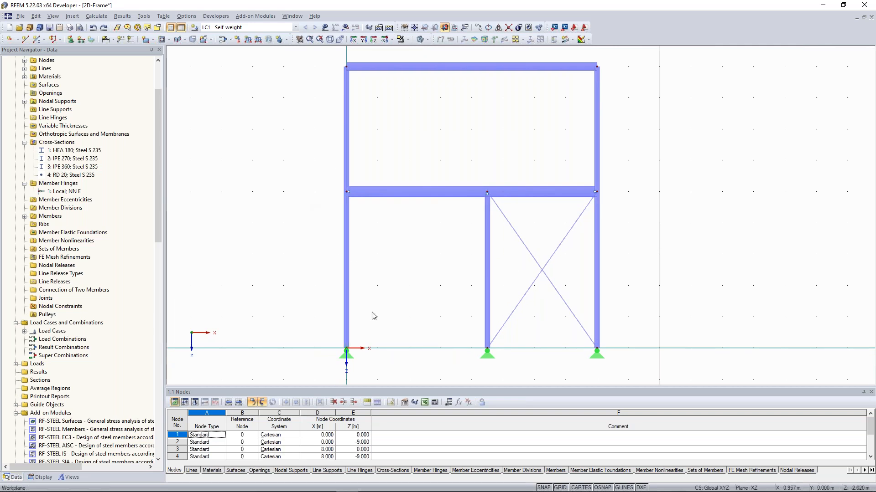
drag(371, 312, 315, 51)
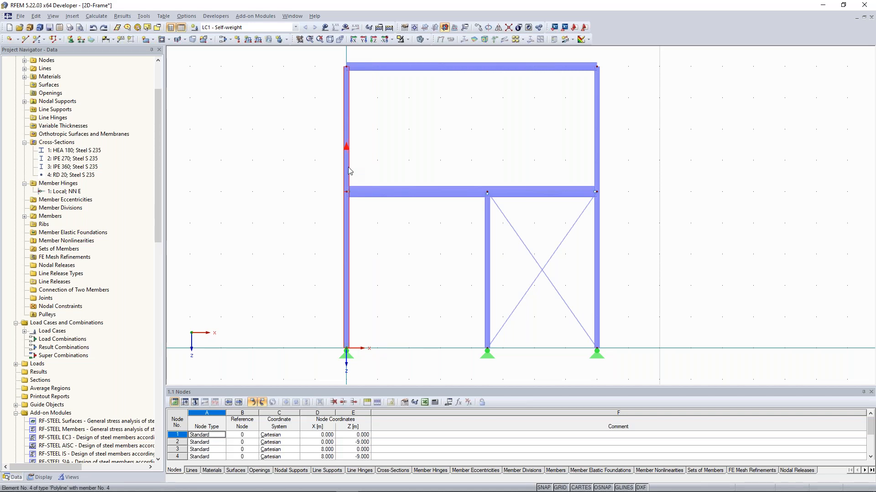
Create a set of continuous members described as Column from members 1 and 4 of the left outer column
click(42, 40)
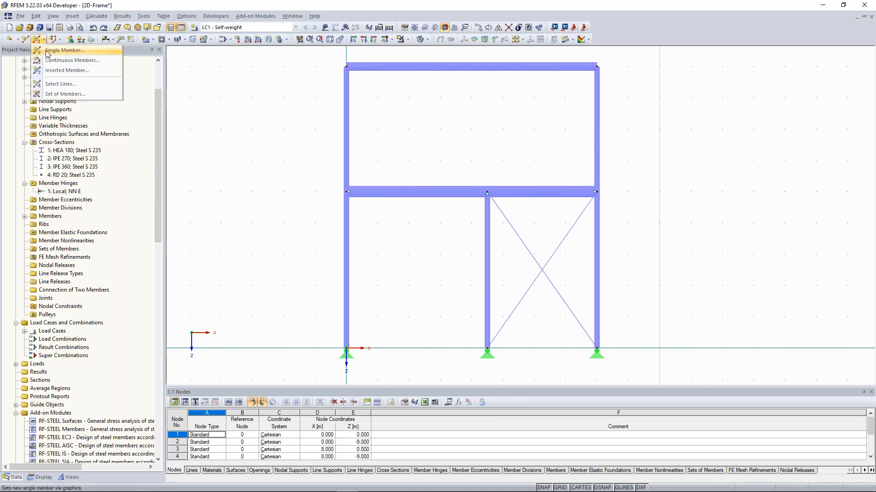
click(69, 94)
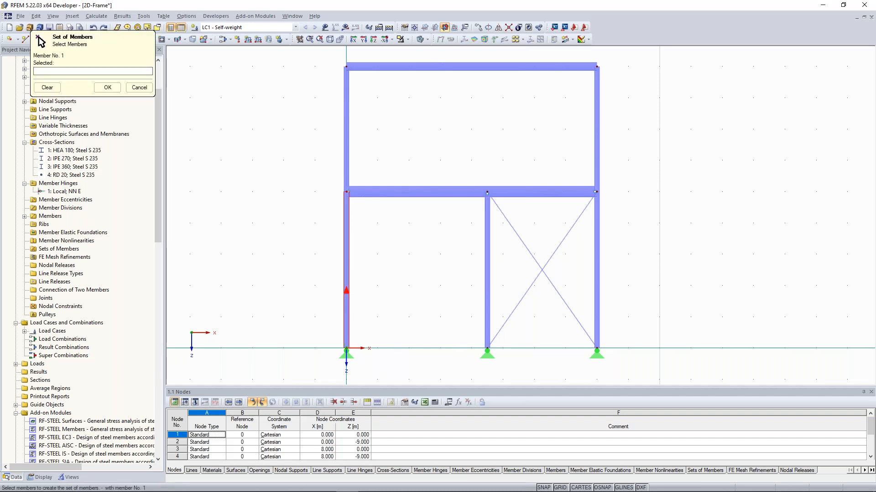
click(345, 257)
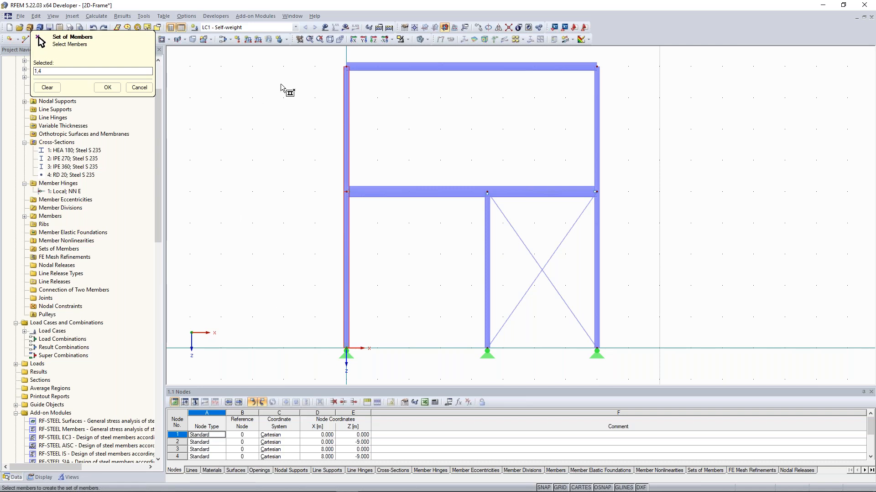
click(107, 87)
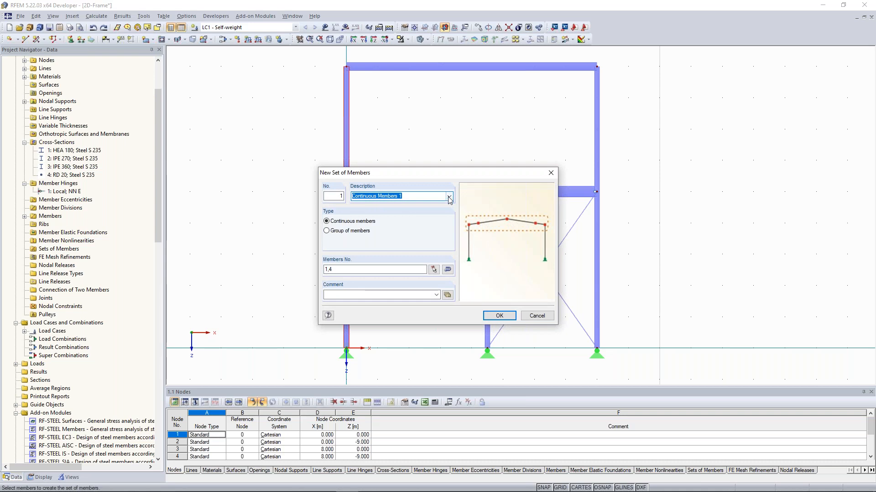
click(448, 196)
click(400, 245)
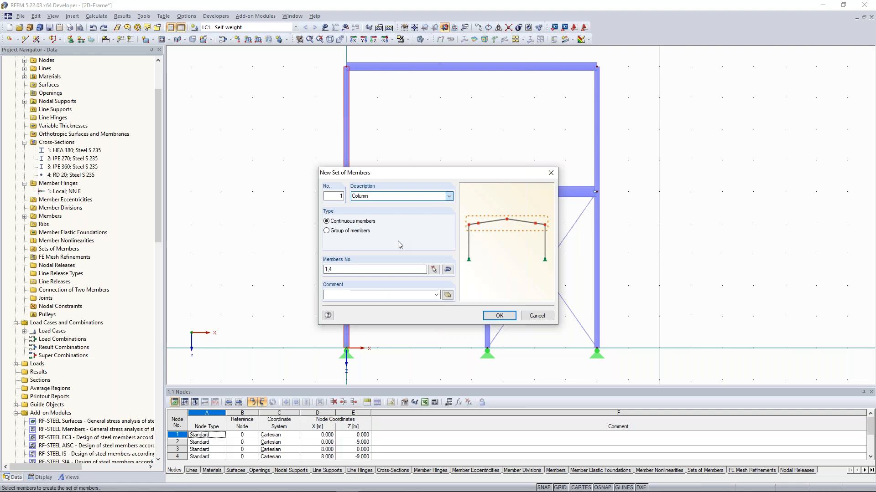
click(449, 197)
click(449, 197)
drag(443, 181, 662, 91)
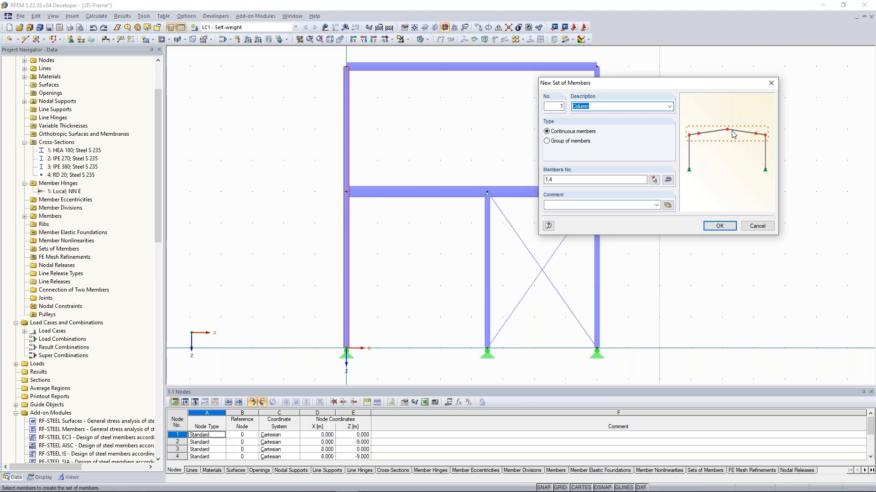
key(Return)
click(397, 196)
Switch the model to wireframe display and check the Column set of members along the left outer column
scroll(316, 146, up, 5)
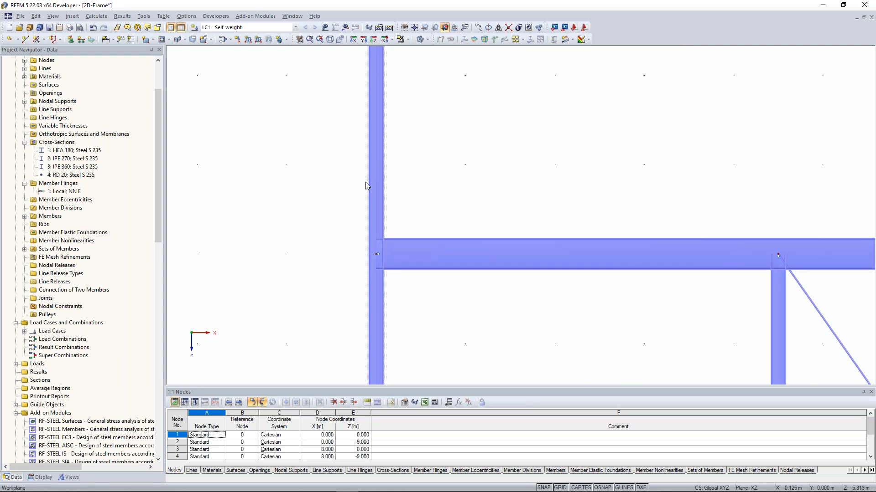
key(w)
scroll(370, 265, up, 1)
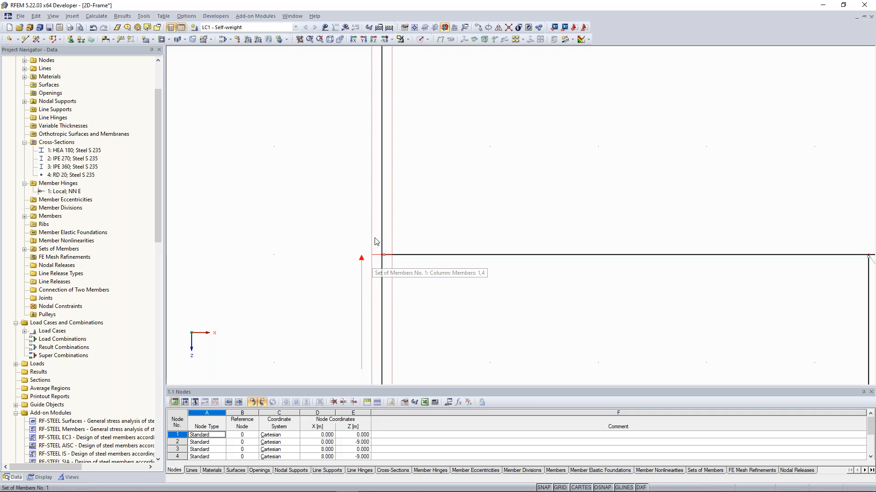
scroll(374, 239, down, 6)
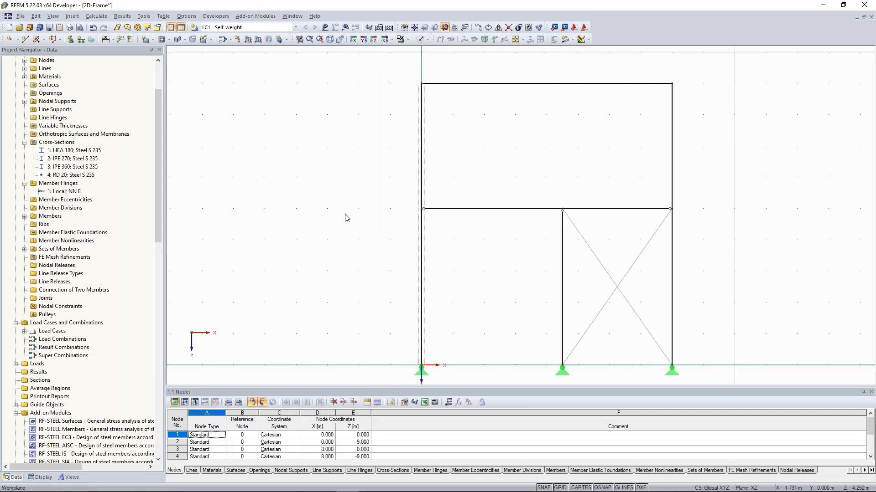
Examine the left outer column's set of members and select the individual members within it, without changing them
scroll(346, 218, up, 1)
middle_drag(382, 197, 387, 206)
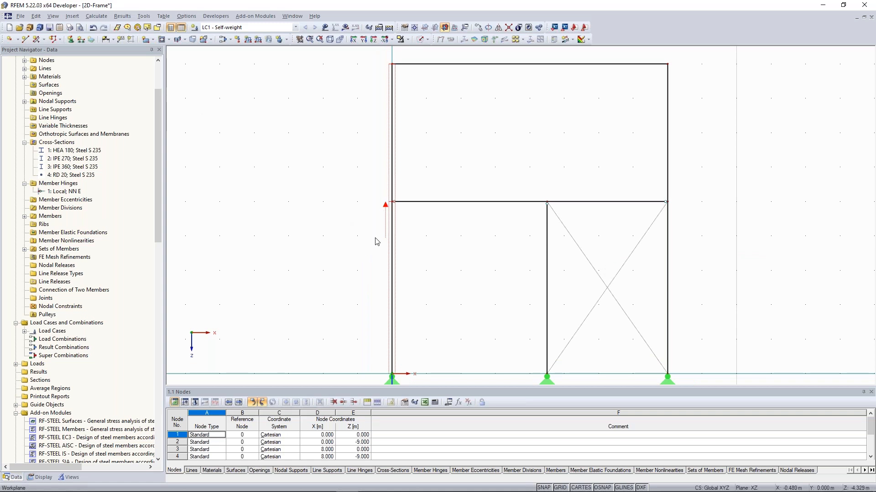
scroll(355, 234, up, 1)
scroll(363, 224, down, 2)
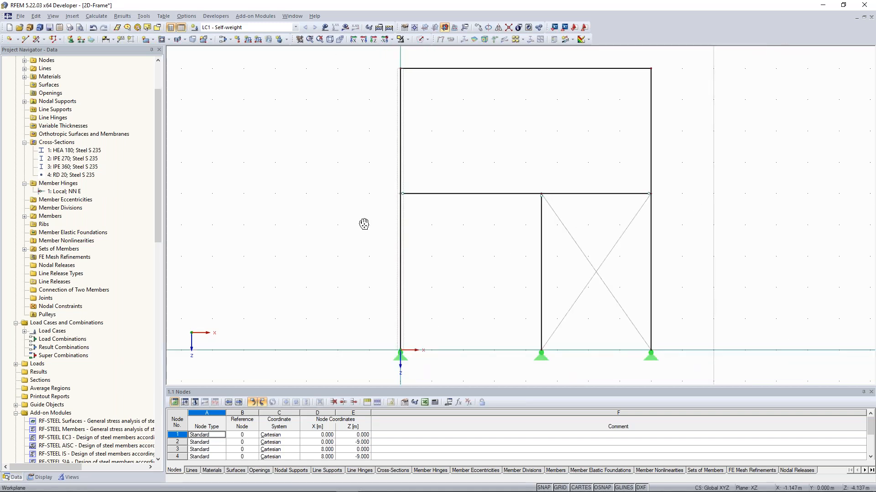
drag(159, 229, 160, 280)
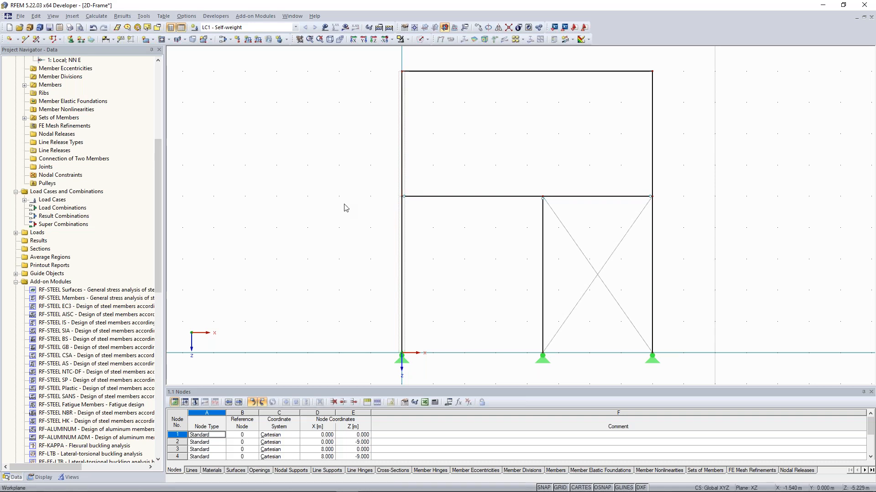
scroll(382, 185, down, 1)
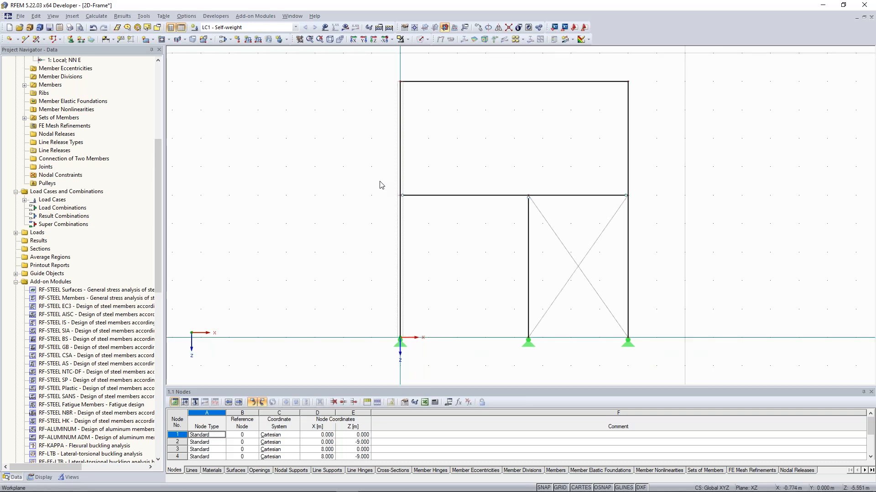
scroll(387, 219, up, 1)
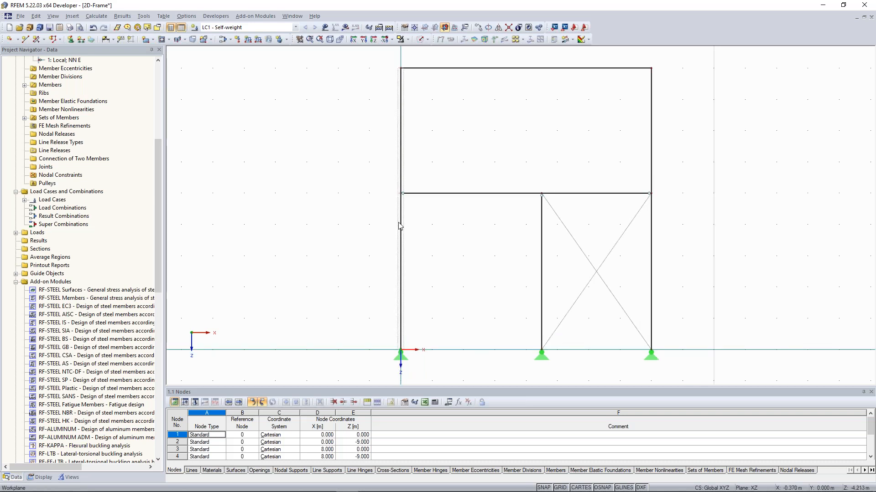
click(400, 189)
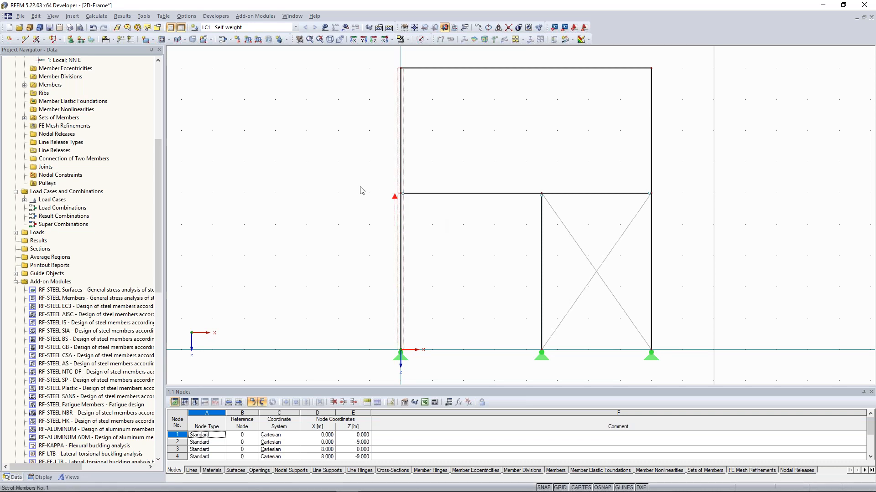
drag(416, 136, 375, 54)
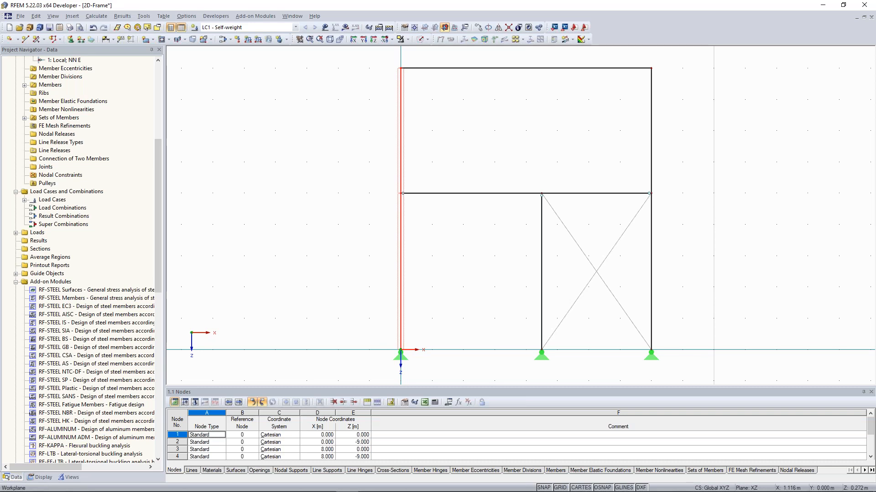
click(326, 148)
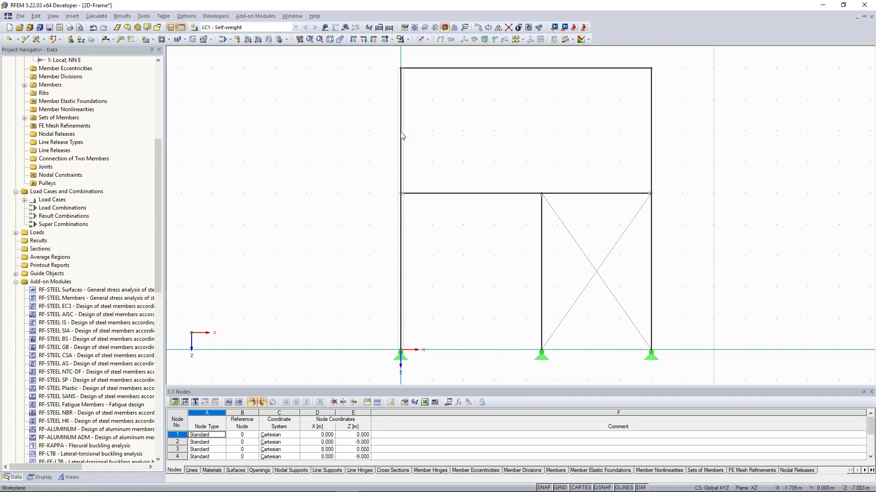
scroll(404, 204, down, 3)
scroll(401, 206, up, 2)
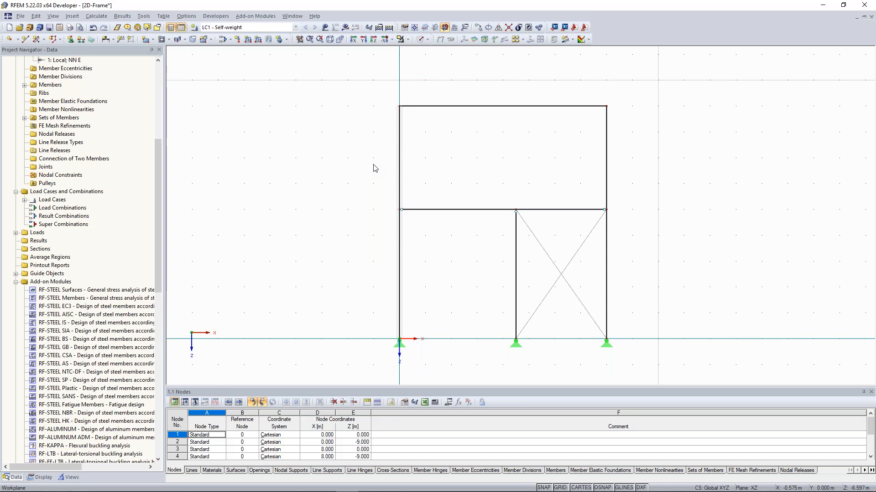
Try a uniform 2.7 kN/m force load in global XL on the left column's set of members, and undo it
click(248, 39)
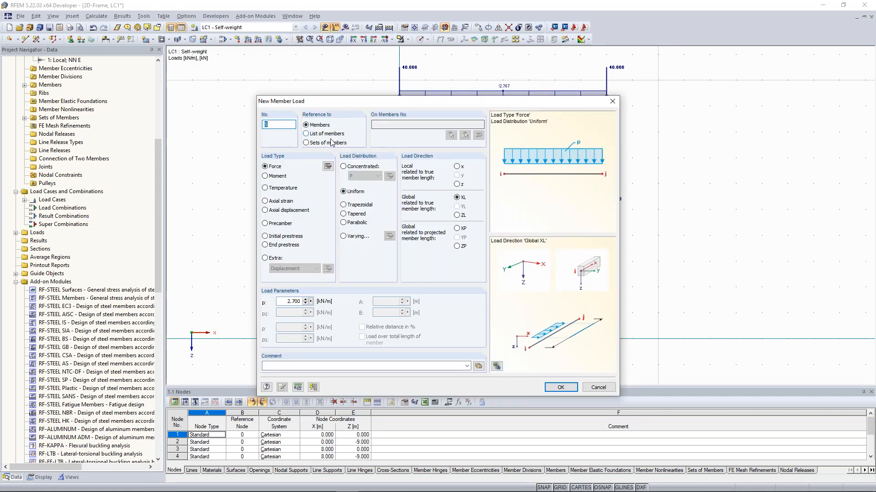
click(331, 143)
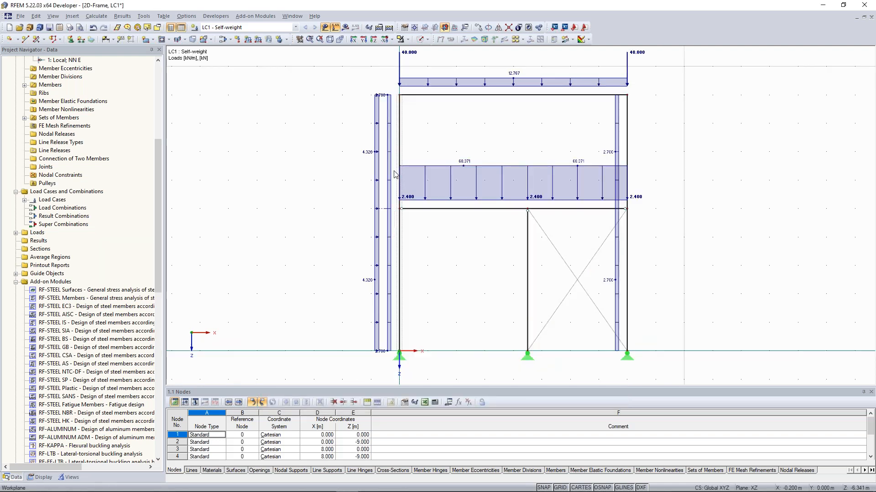
key(ctrl+z)
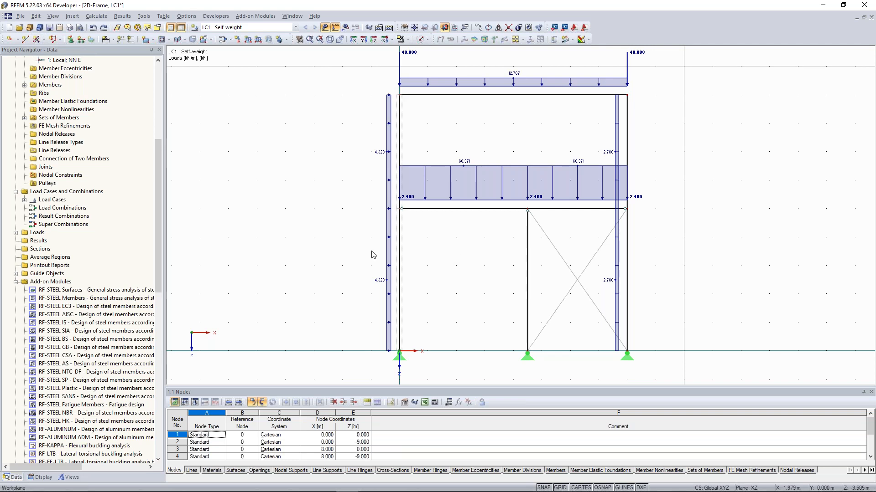
Examine the existing LC1 member loads along the left outer column and its set of members
scroll(371, 255, down, 1)
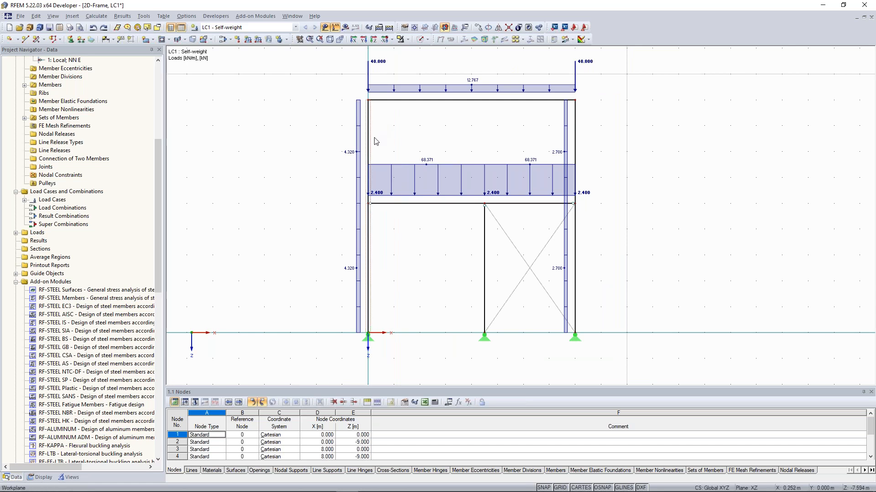
mouse_move(390, 135)
middle_down()
mouse_move(402, 122)
mouse_move(403, 130)
middle_up()
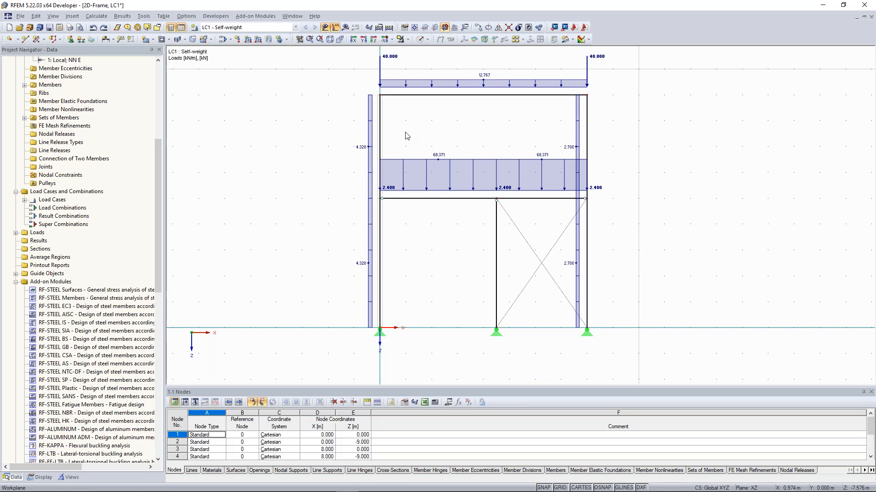
middle_drag(381, 245, 380, 242)
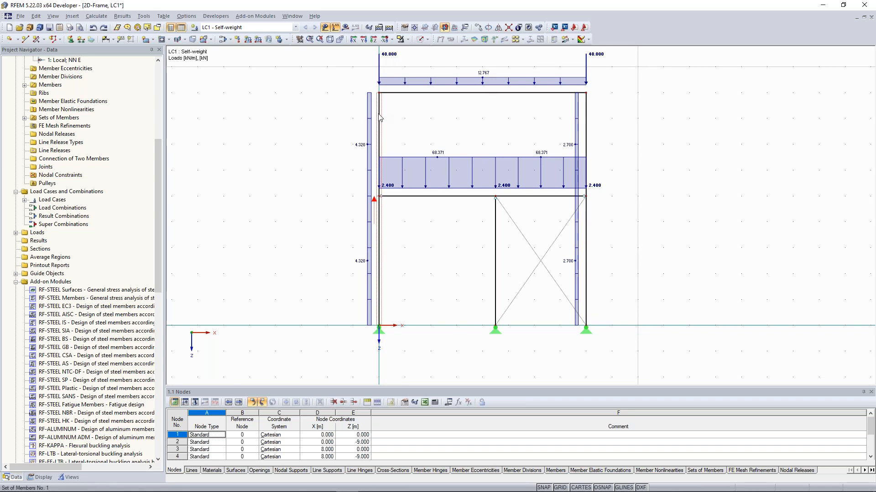
scroll(294, 172, down, 1)
middle_drag(294, 172, 295, 193)
scroll(294, 194, up, 1)
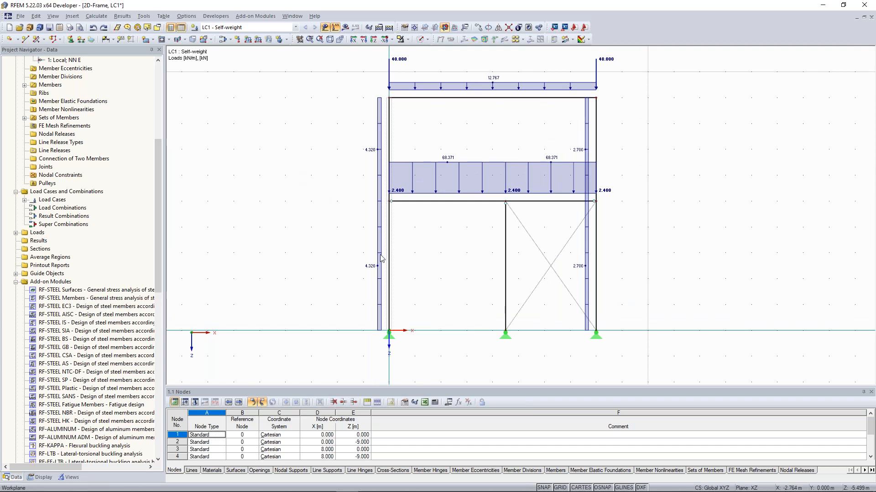
middle_drag(379, 255, 361, 262)
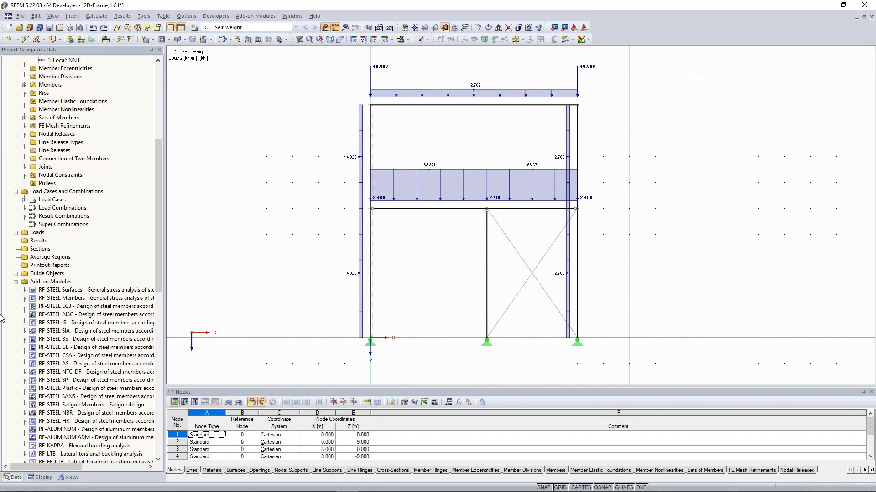
middle_drag(489, 155, 420, 145)
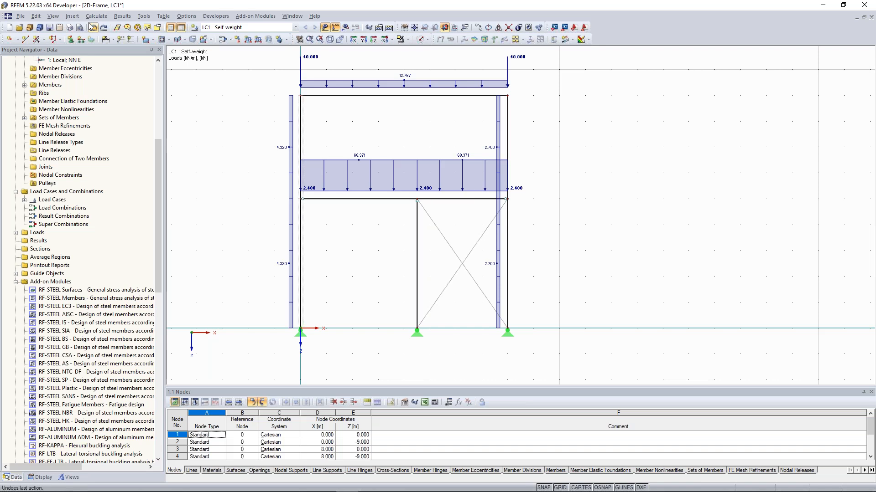
Create a set of continuous members from members 2 and 6 of the right outer column
scroll(520, 212, up, 1)
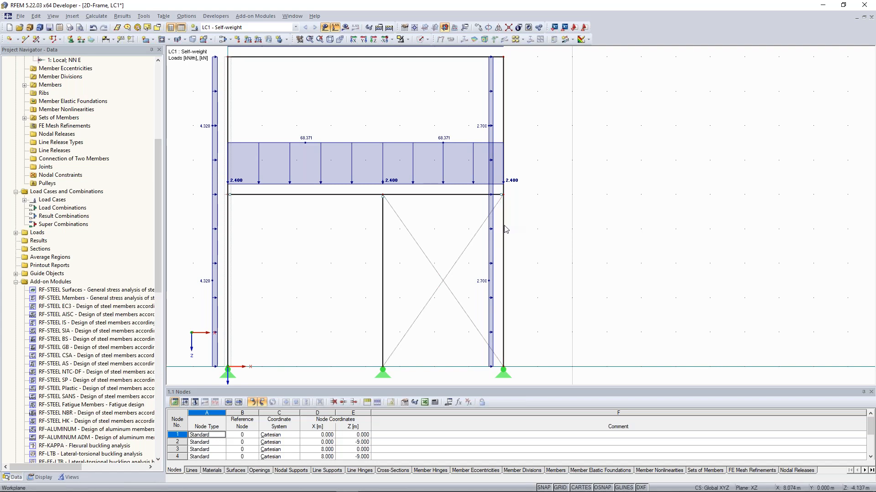
right_click(505, 97)
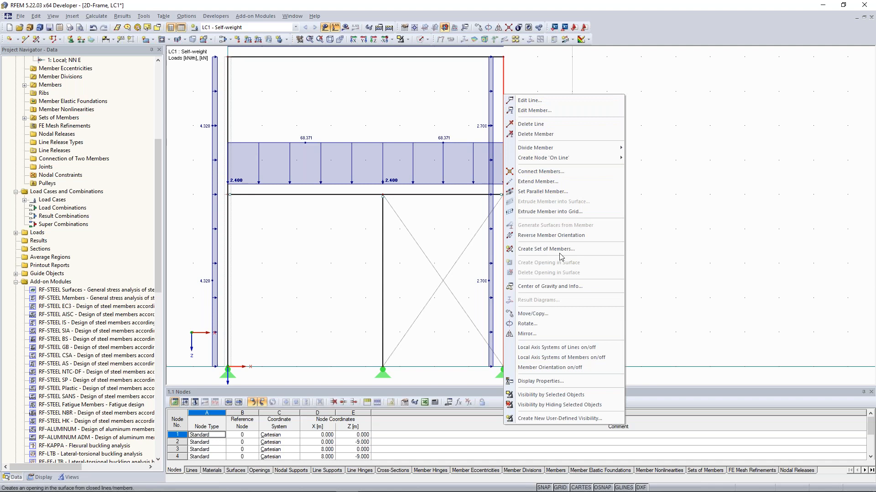
key(Return)
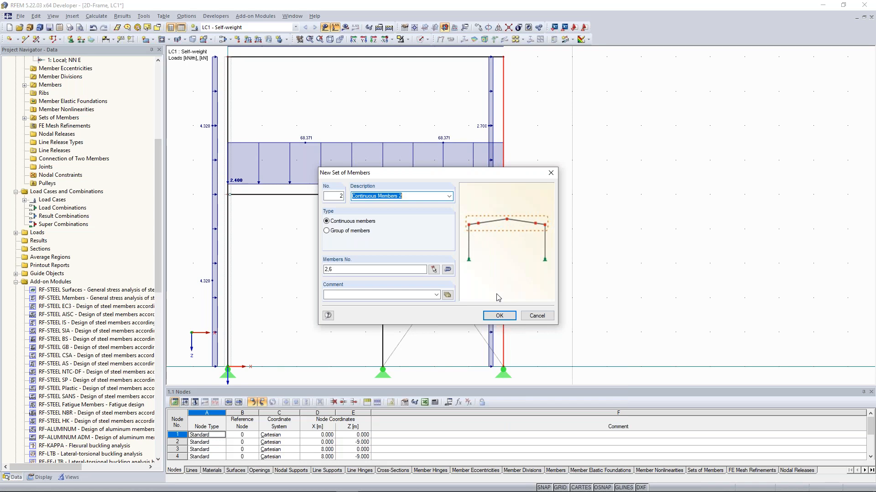
key(Return)
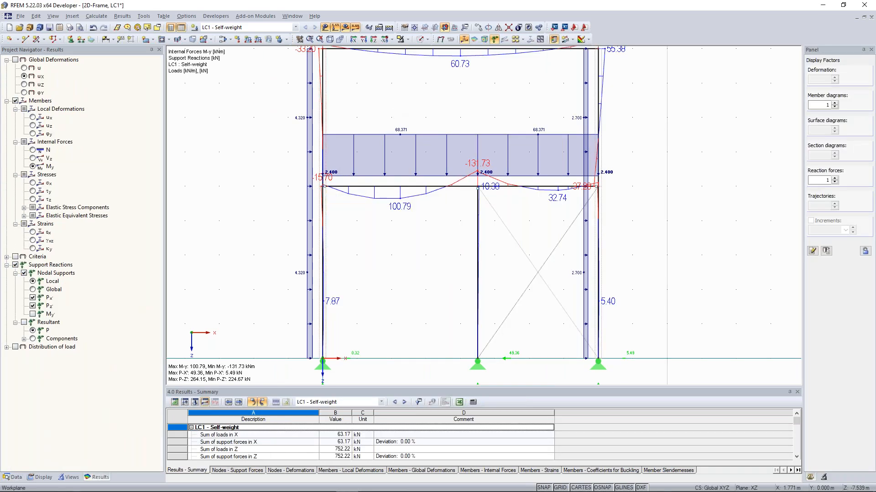
Inspect the LC1 bending moments along the left outer column and the options offered for its member and set of members
middle_drag(391, 112, 408, 142)
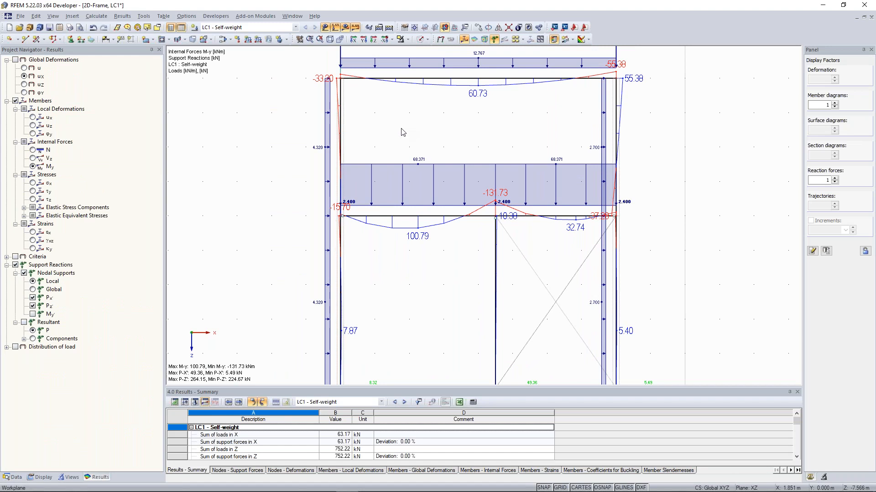
scroll(347, 130, down, 2)
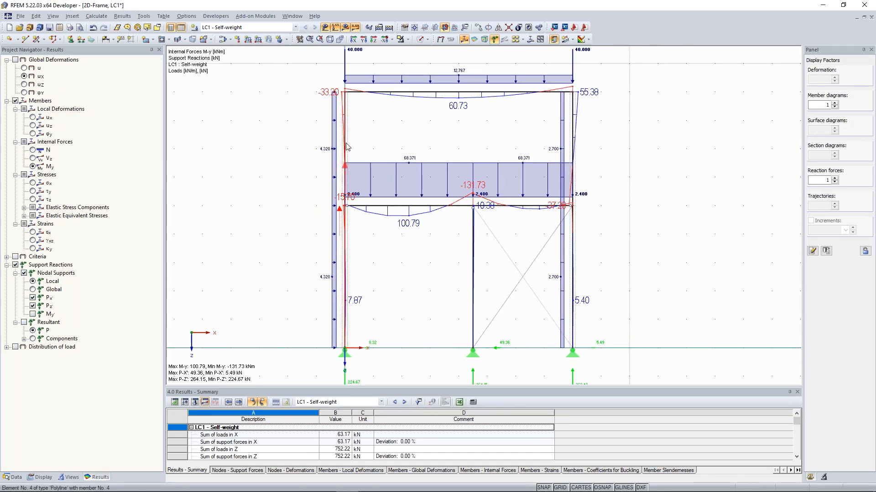
right_click(345, 145)
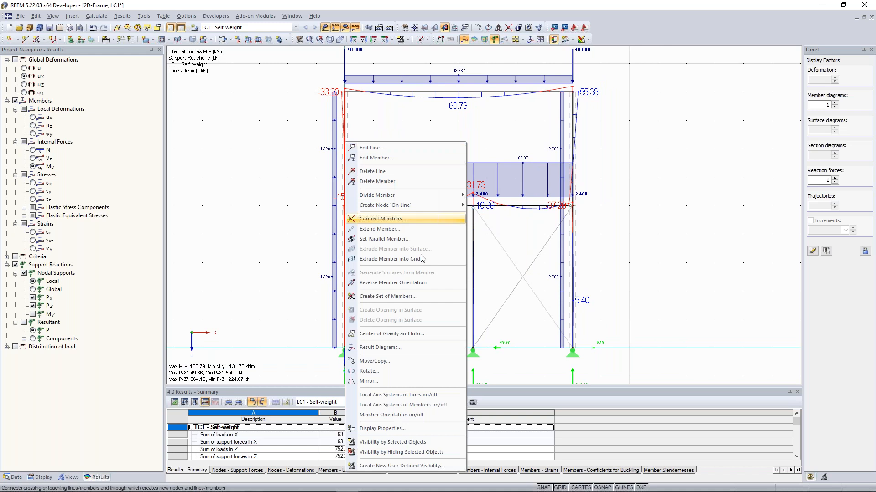
click(517, 123)
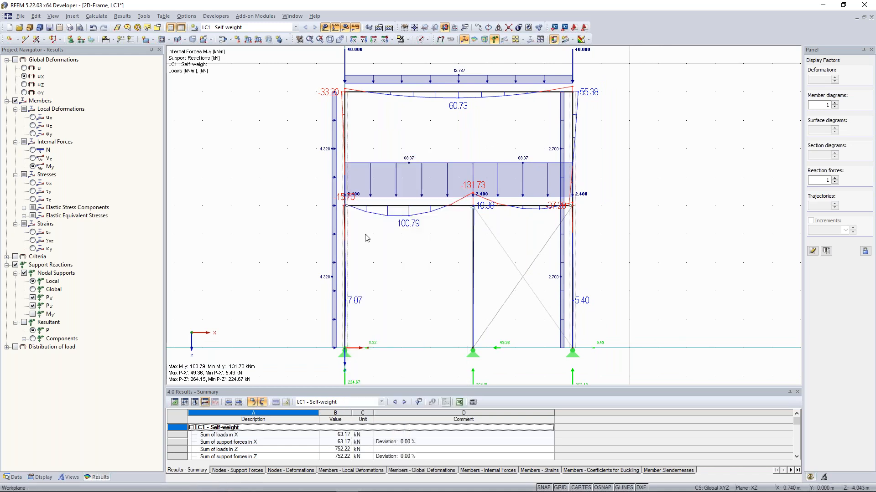
scroll(365, 235, up, 2)
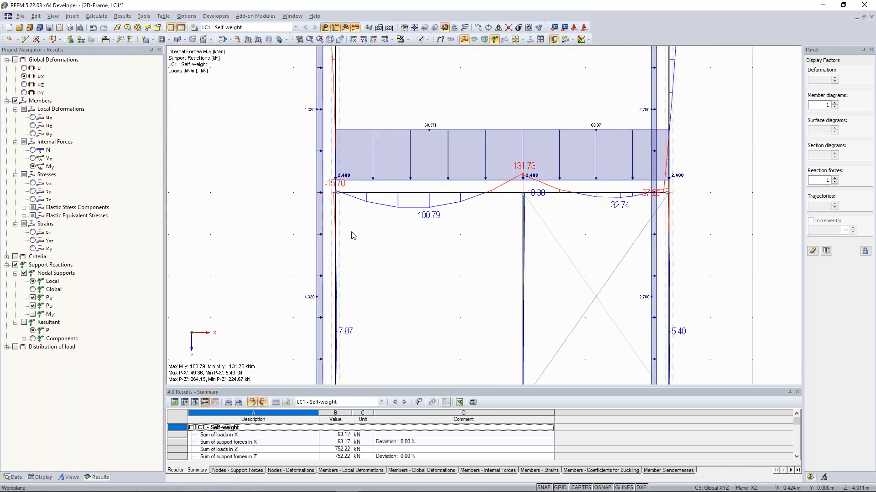
right_click(340, 209)
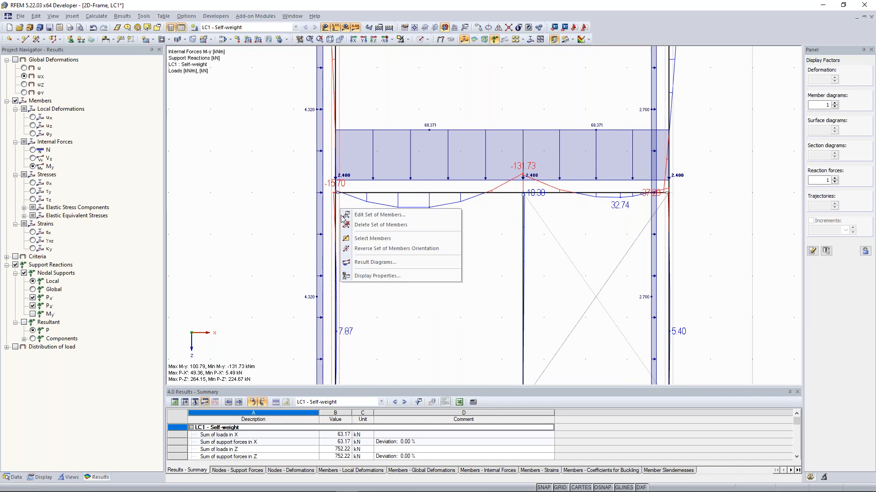
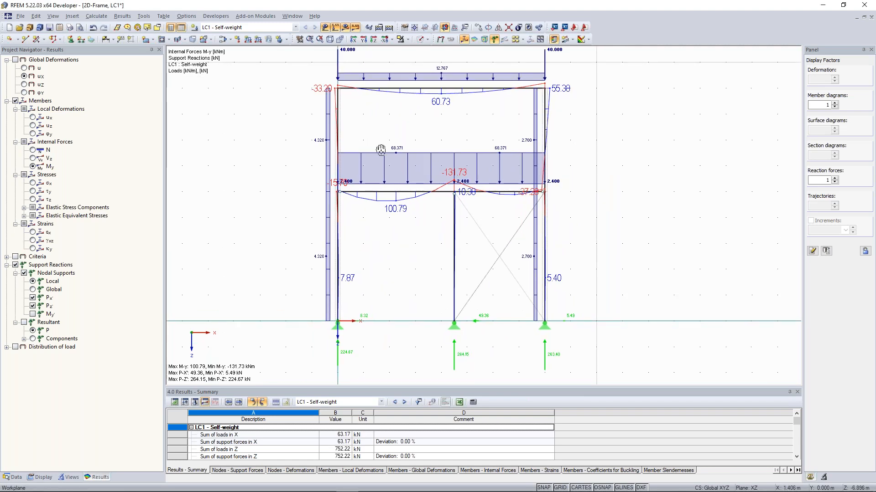
scroll(370, 146, down, 2)
scroll(378, 144, up, 2)
scroll(377, 144, down, 2)
middle_drag(378, 145, 386, 161)
scroll(374, 149, down, 2)
scroll(372, 154, up, 2)
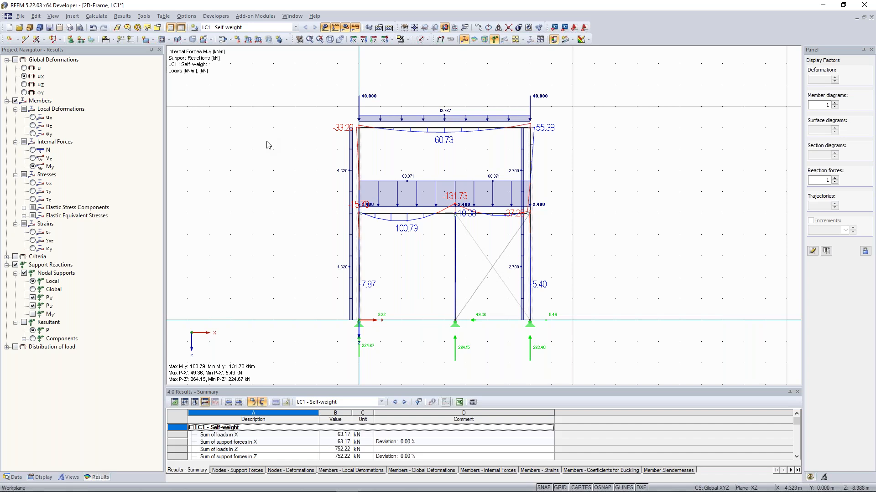
scroll(266, 137, down, 2)
middle_drag(268, 133, 266, 133)
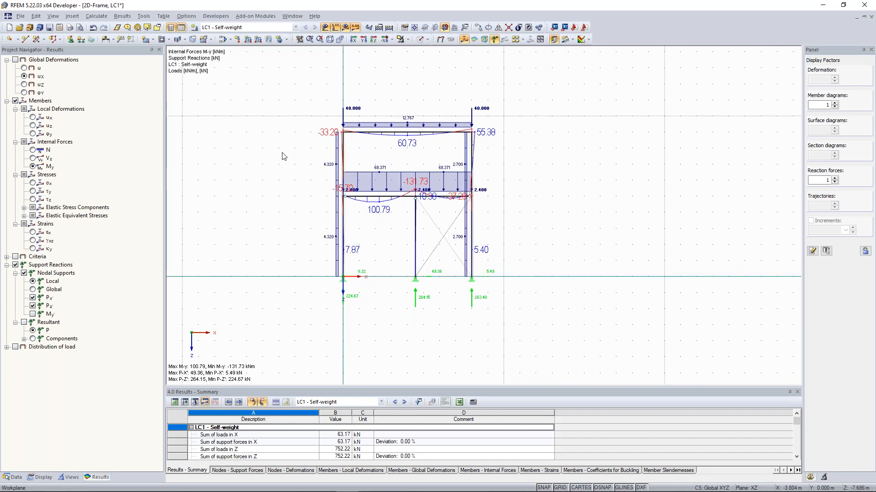
scroll(254, 136, down, 1)
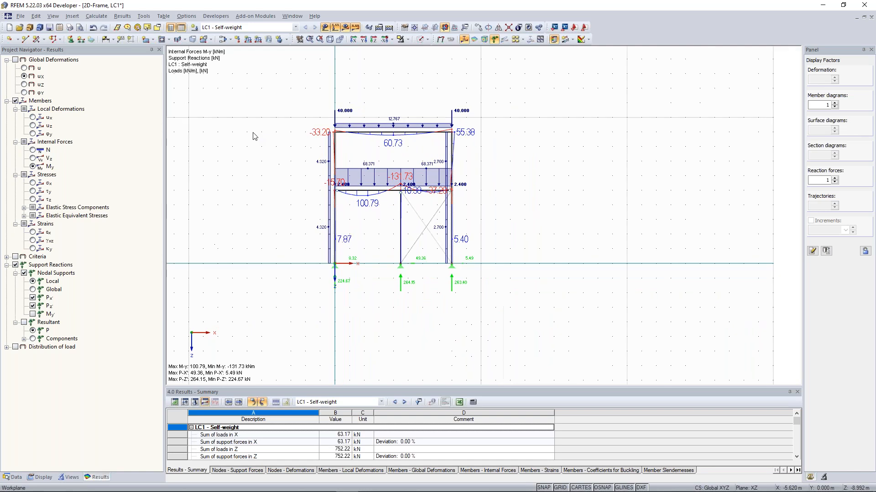
scroll(254, 160, down, 1)
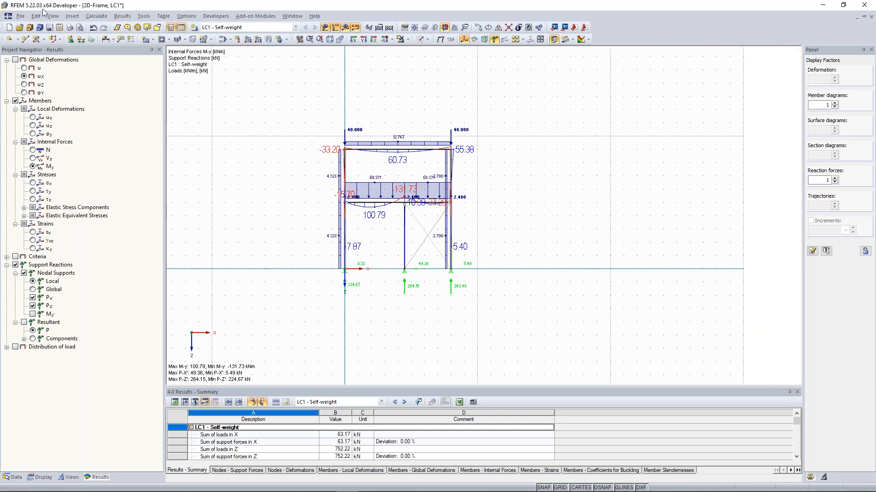
Start a new 3D model with load cases and combinations classified according to EN 1990
click(20, 16)
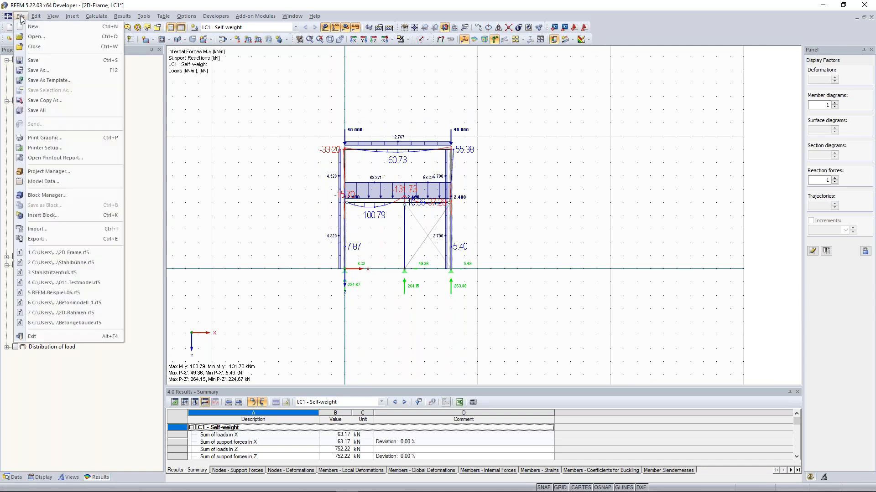
click(25, 28)
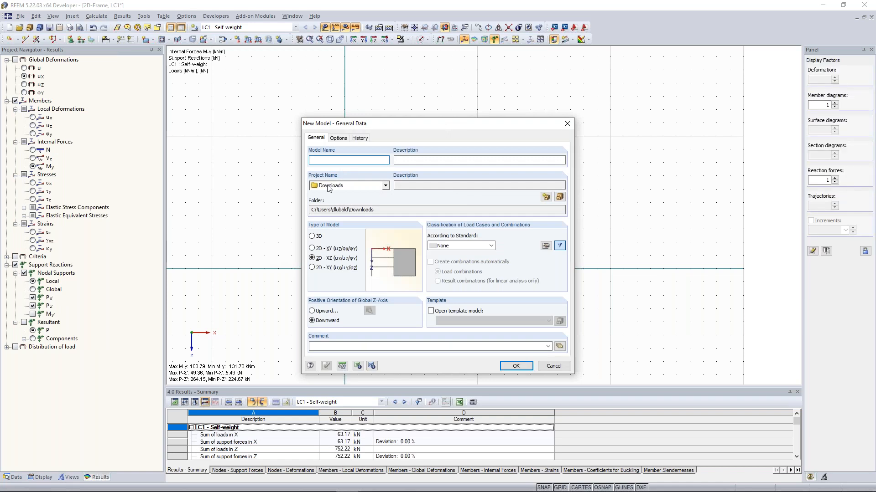
click(313, 237)
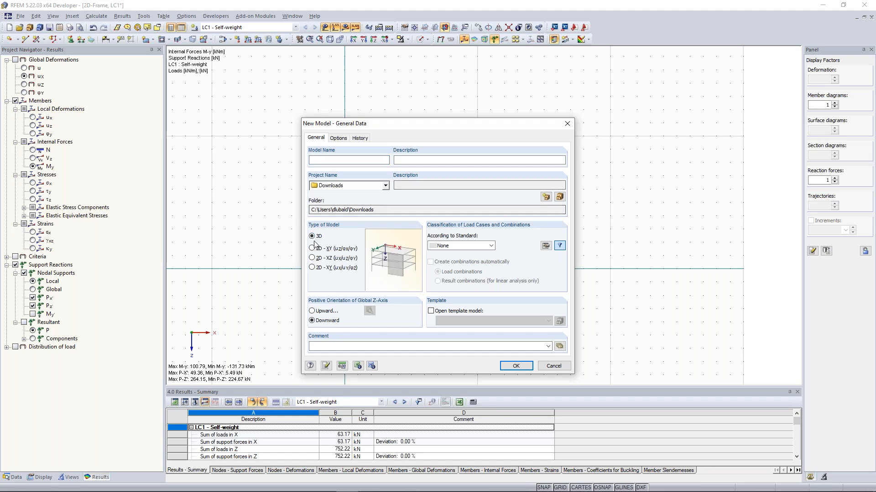
click(491, 246)
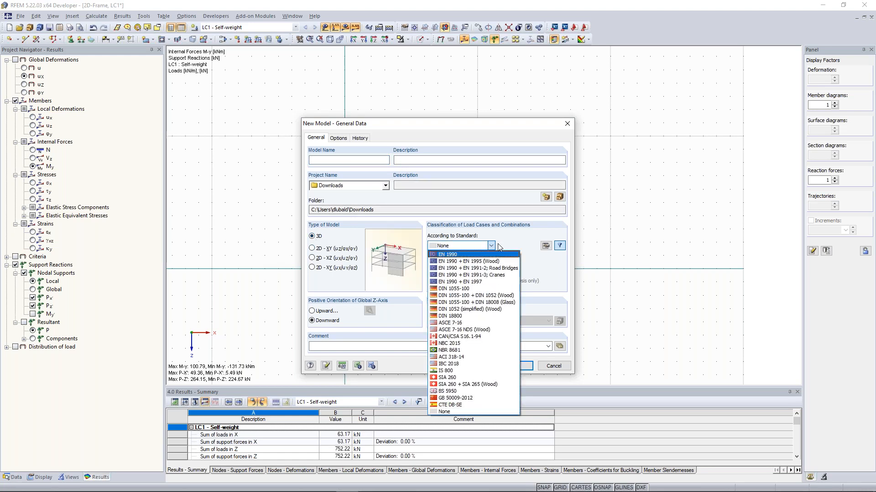
click(459, 255)
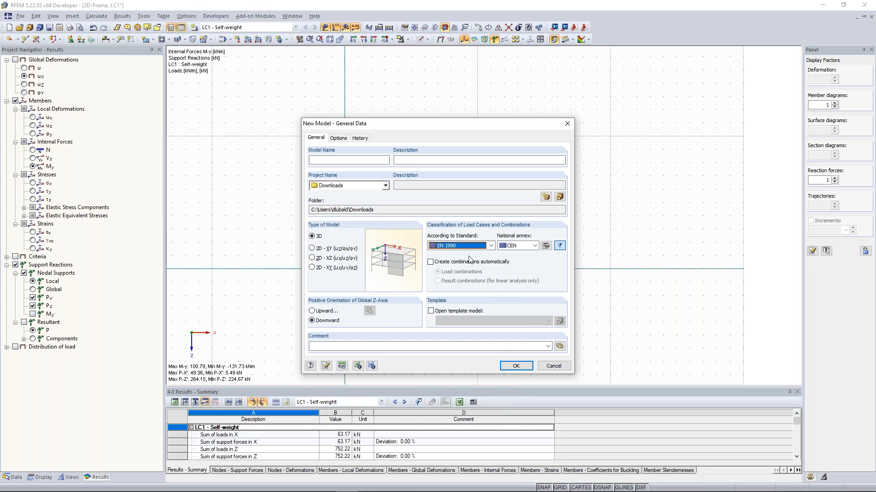
Create the model under the name Concrete Building in the Examples project and view its work plane in the Z-direction
key(Tab)
click(311, 160)
text(Con)
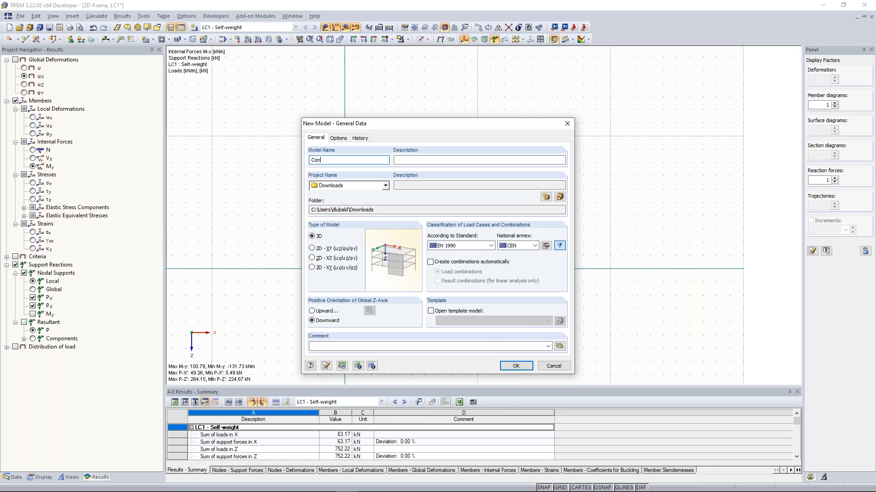
text(crete Building)
click(385, 186)
click(369, 196)
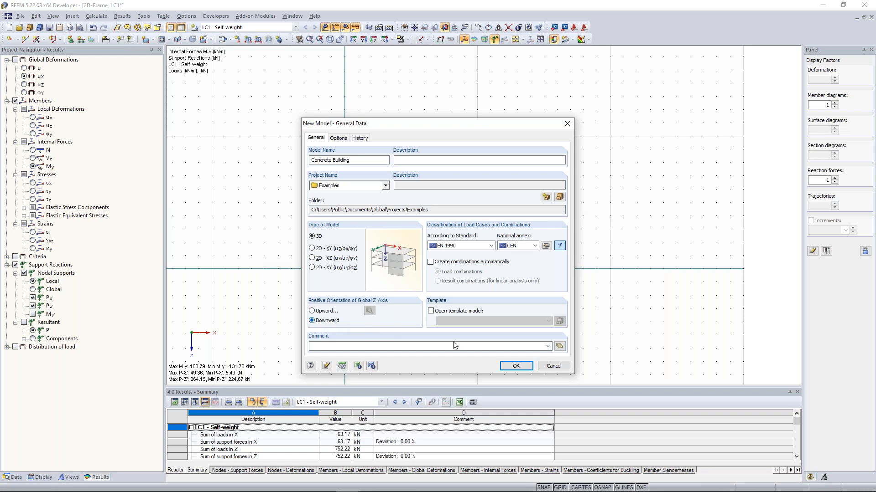
click(515, 366)
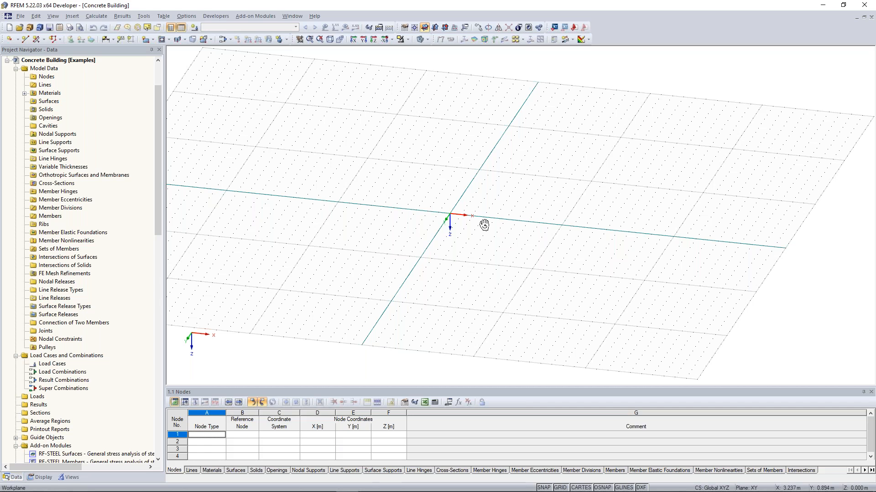
click(373, 40)
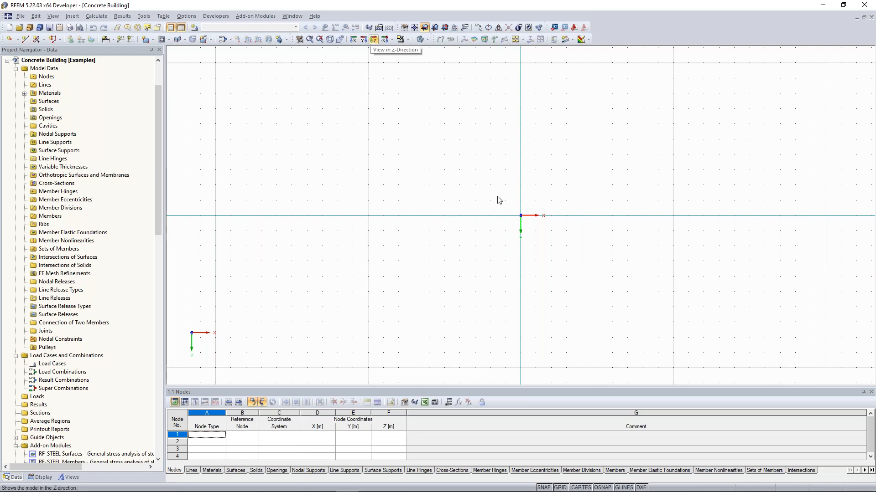
Switch to the RFEM training manual PDF and examine the concrete model's system sketch and the floor and ceiling slab dimensions
scroll(497, 197, down, 1)
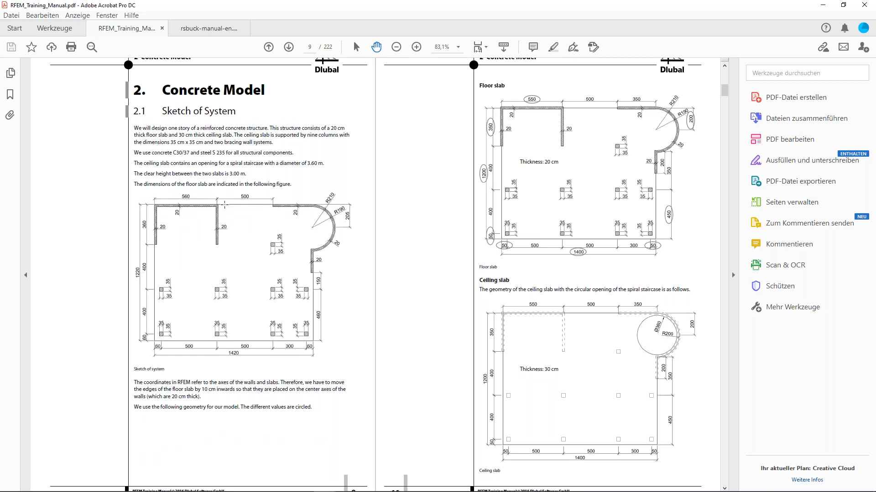
scroll(204, 183, down, 3)
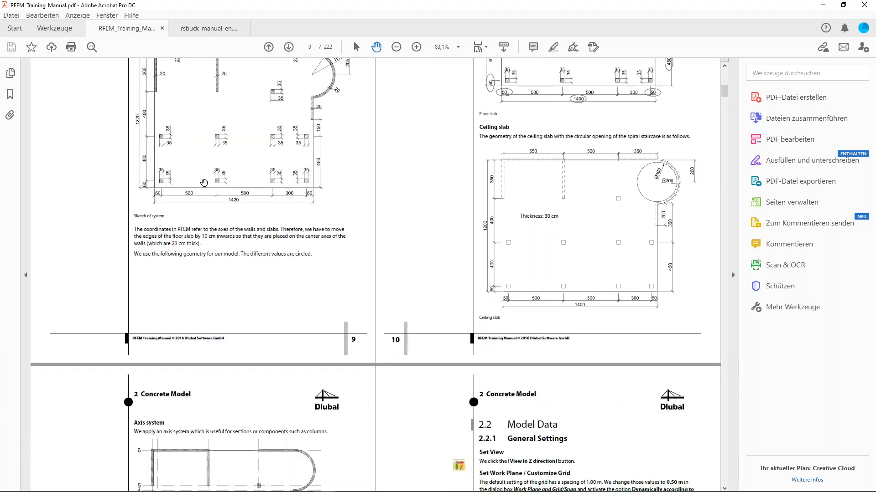
scroll(204, 183, up, 2)
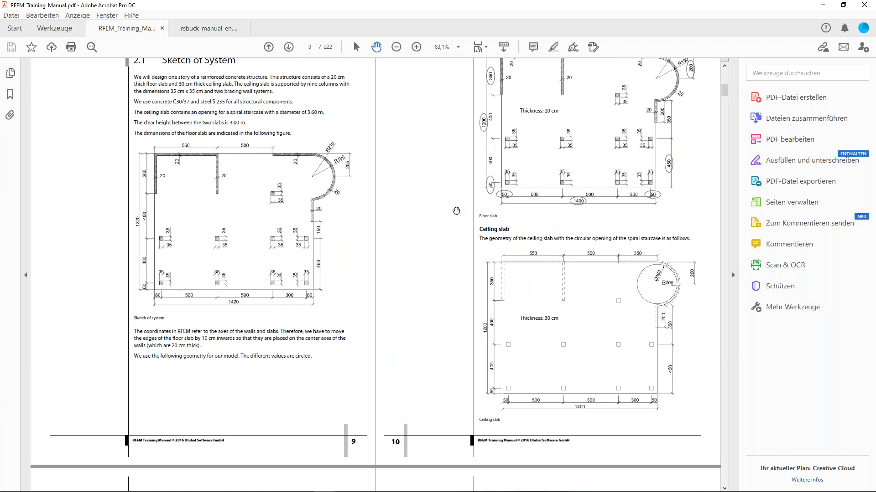
scroll(456, 211, up, 1)
scroll(456, 211, down, 1)
scroll(249, 250, up, 2)
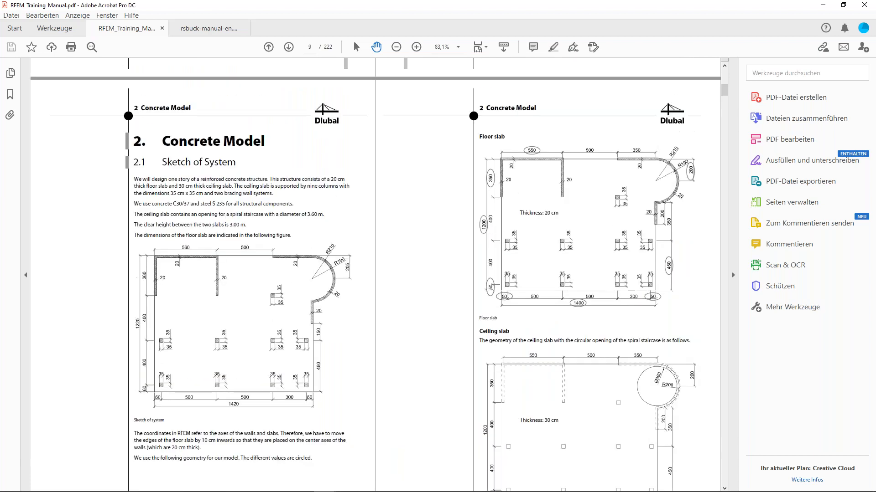
scroll(249, 250, down, 9)
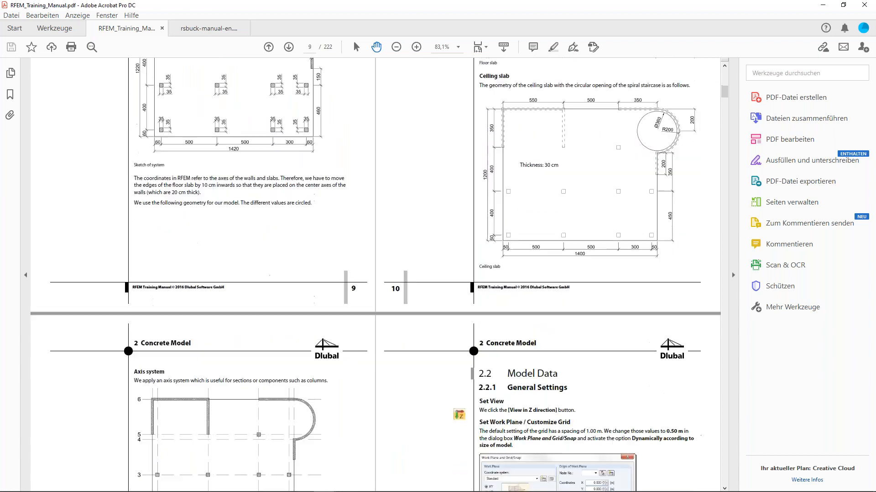
scroll(249, 250, up, 5)
scroll(249, 249, up, 6)
scroll(249, 250, down, 3)
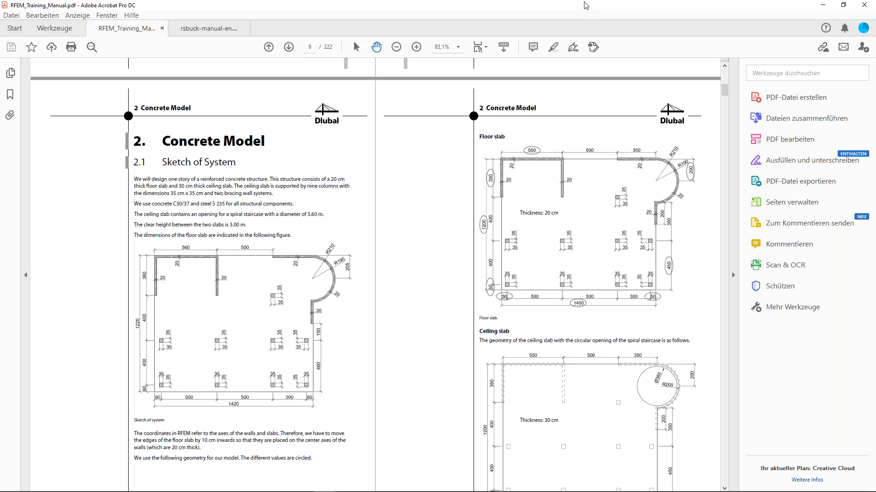
Switch back to RFEM and define node 1 in the nodes table as a standard Cartesian node at X 0, Y 0, Z 0
key(alt+Tab)
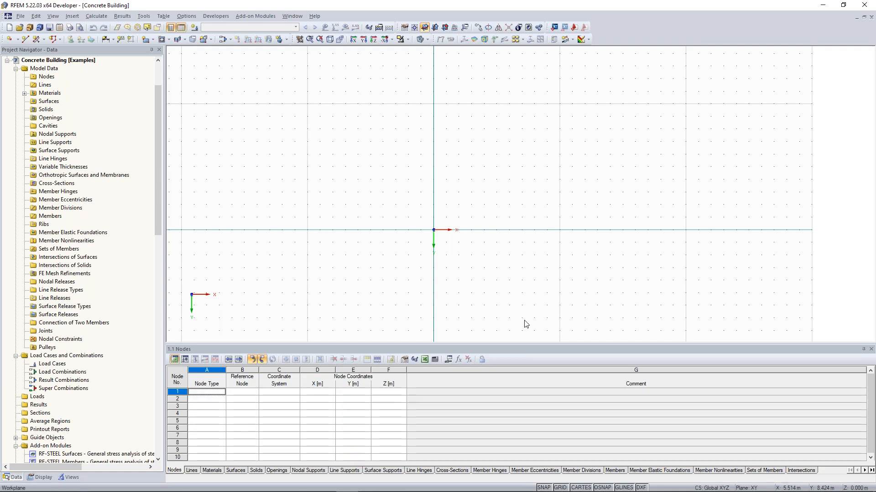
middle_drag(504, 191, 481, 193)
scroll(443, 219, up, 1)
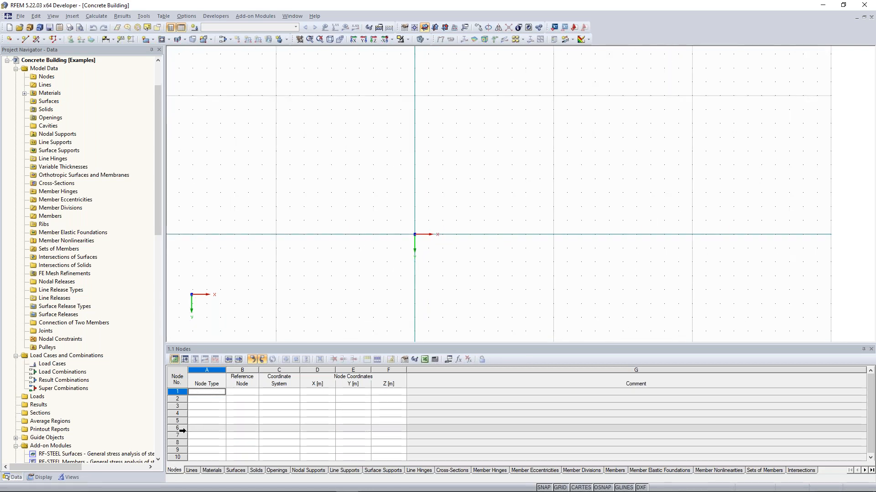
click(205, 394)
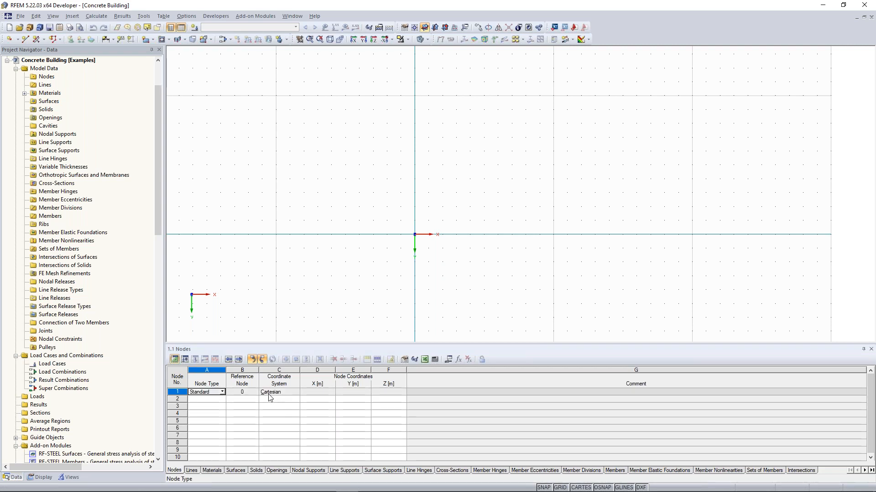
key(Tab)
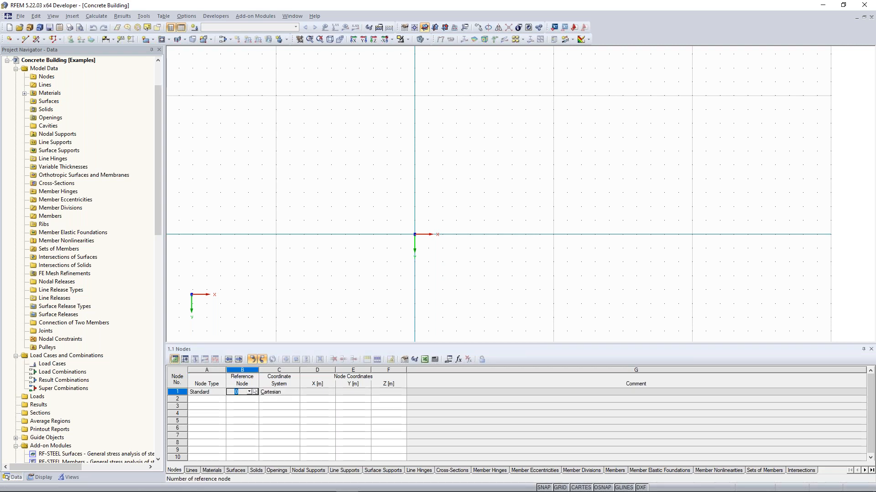
key(Tab)
key(Tab)
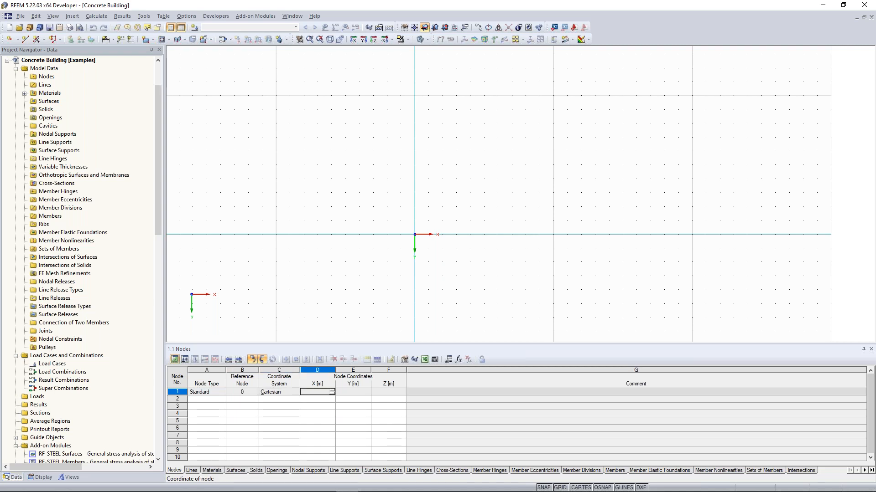
key(Tab)
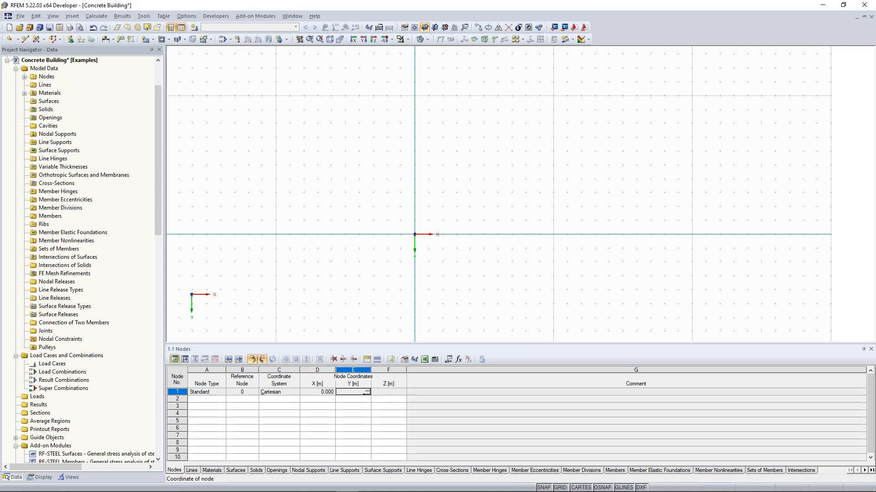
key(Tab)
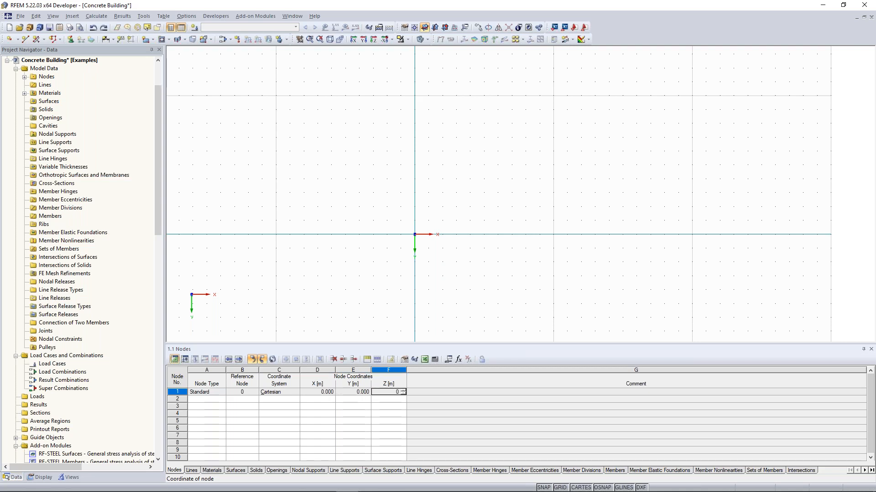
key(Tab)
Define node 2 in the nodes table as a standard Cartesian node at X 14, Y 0, Z 0 m
right_click(177, 401)
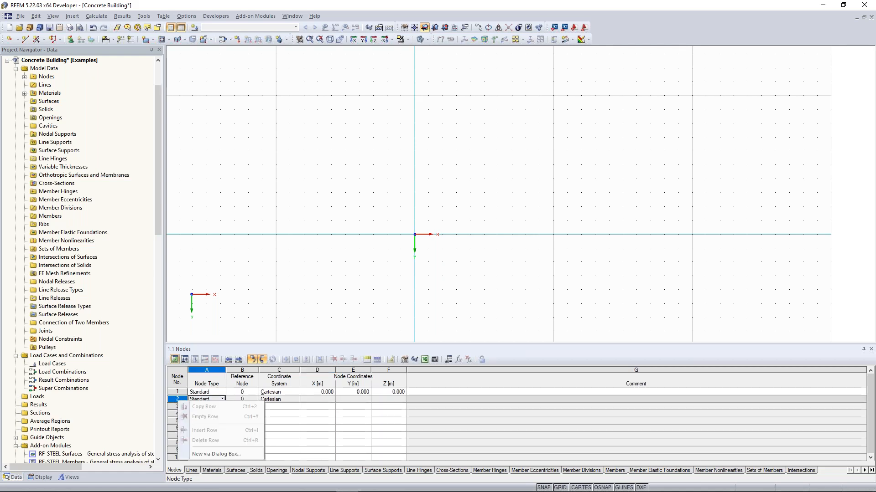
click(295, 399)
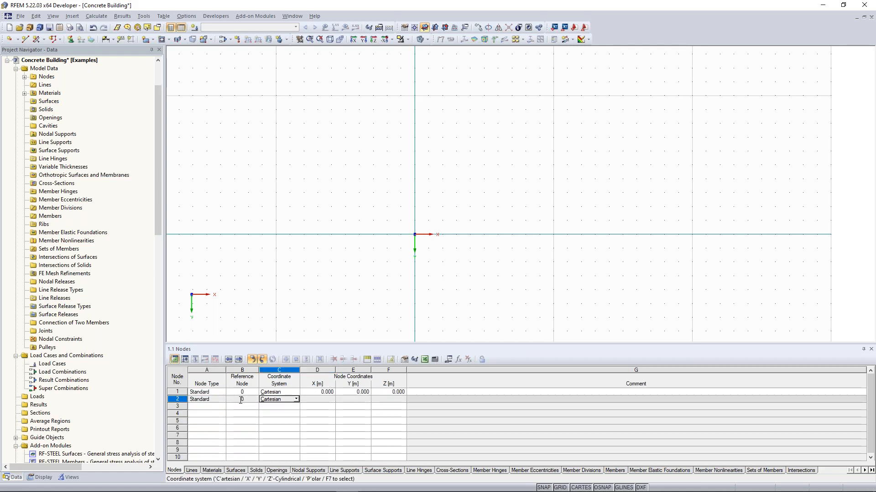
key(Tab)
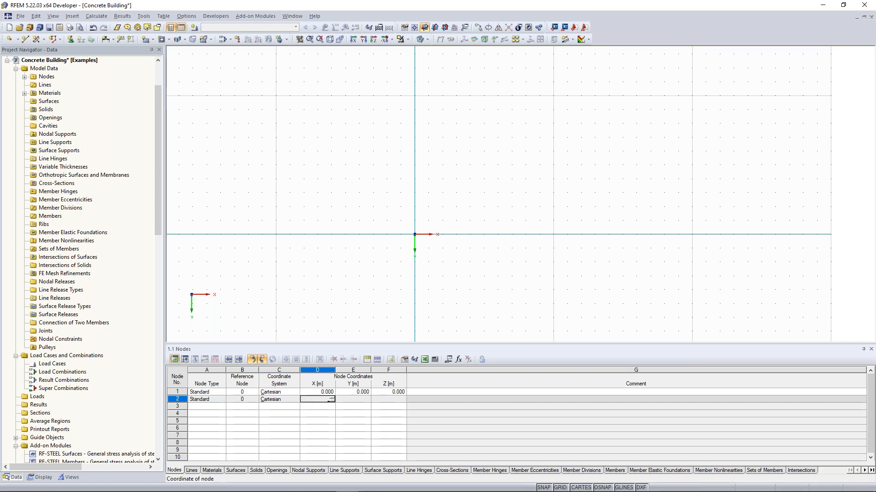
text(14)
key(Tab)
key(Tab)
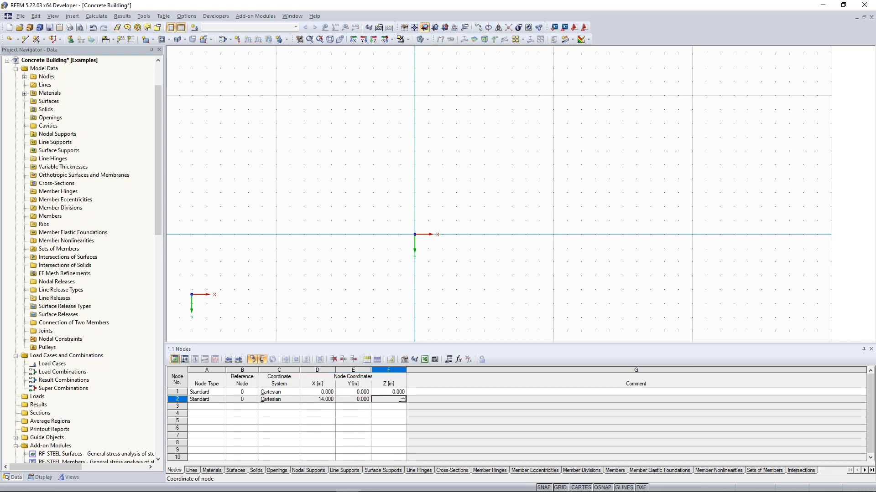
key(Return)
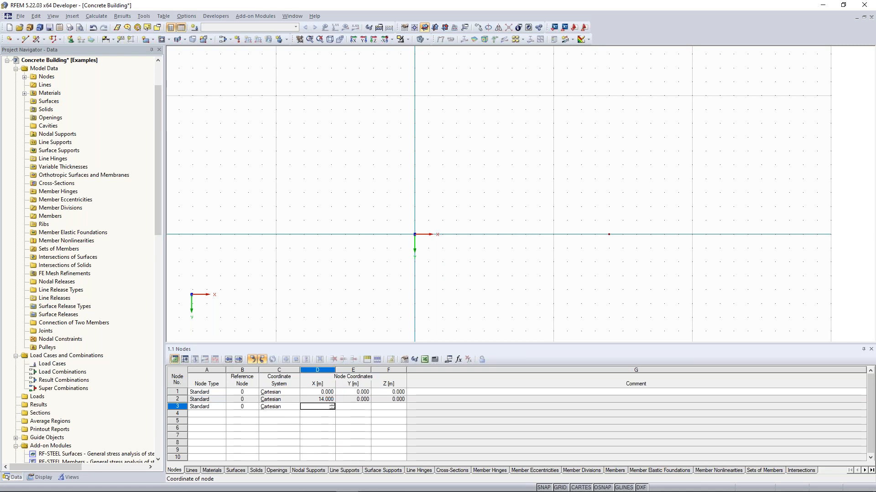
Define node 3 in the nodes table at X 0, Y -12, Z 0 m
text(0)
key(Tab)
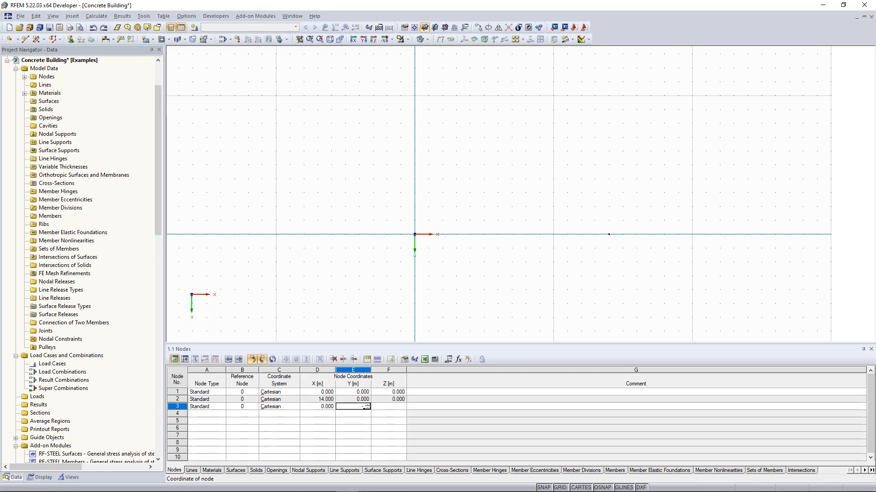
text(-12)
key(Tab)
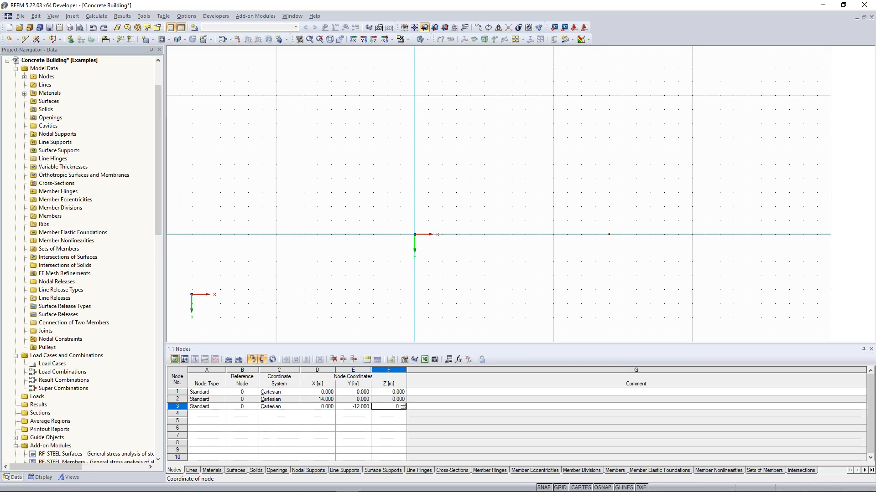
key(Tab)
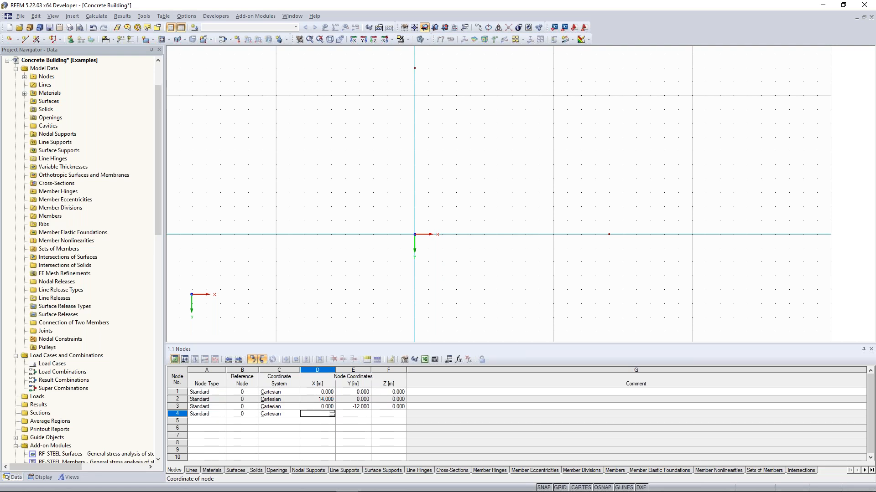
Define node 4 in the nodes table at X 14, Y -12, Z 0 m
text(14)
key(Tab)
text(-12)
key(Tab)
text(0)
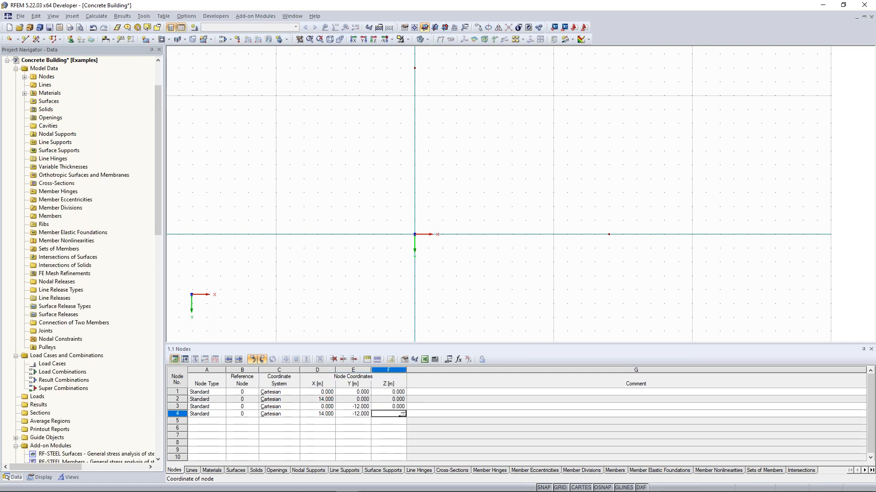
key(Return)
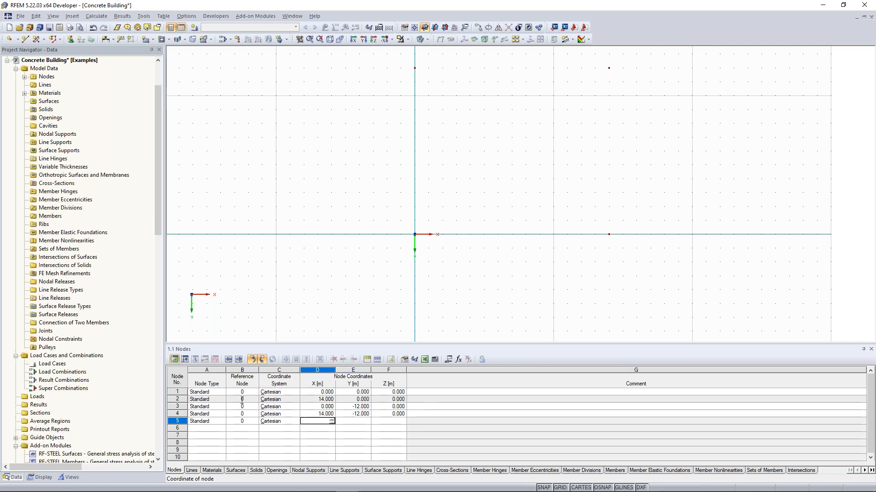
Start a new rectangular surface and assign it the material Concrete C30/37
middle_drag(548, 141, 502, 188)
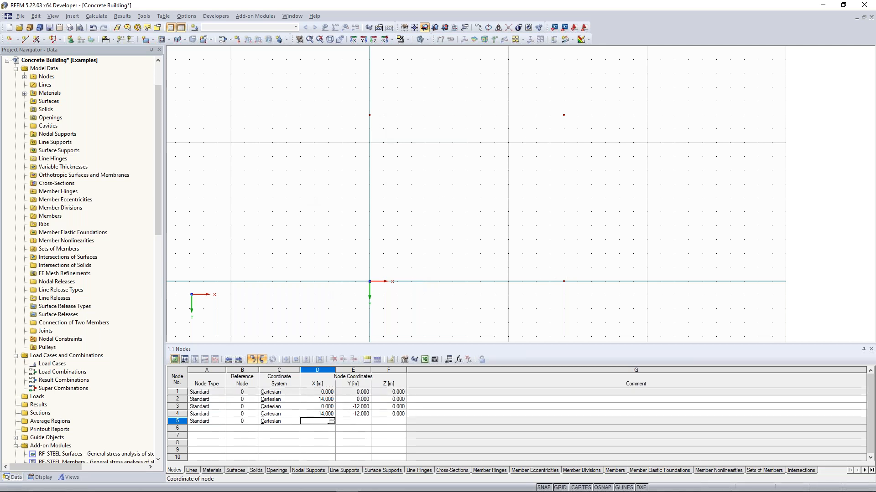
click(153, 40)
click(163, 51)
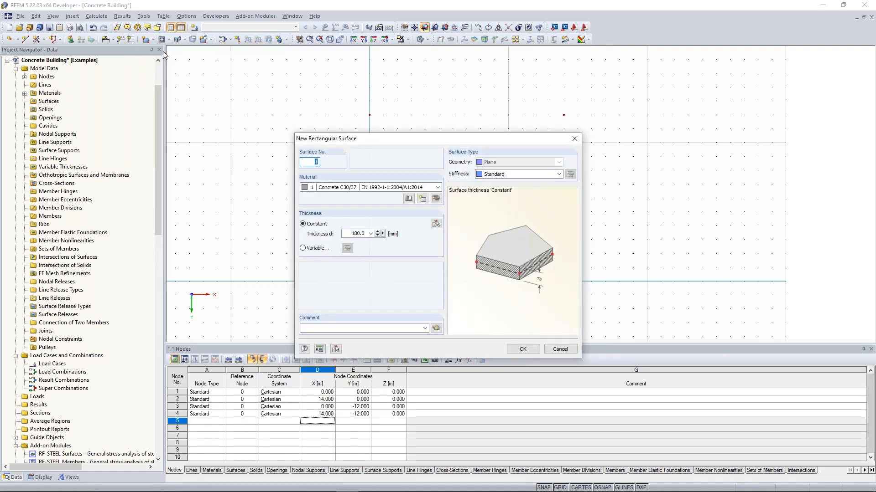
click(345, 188)
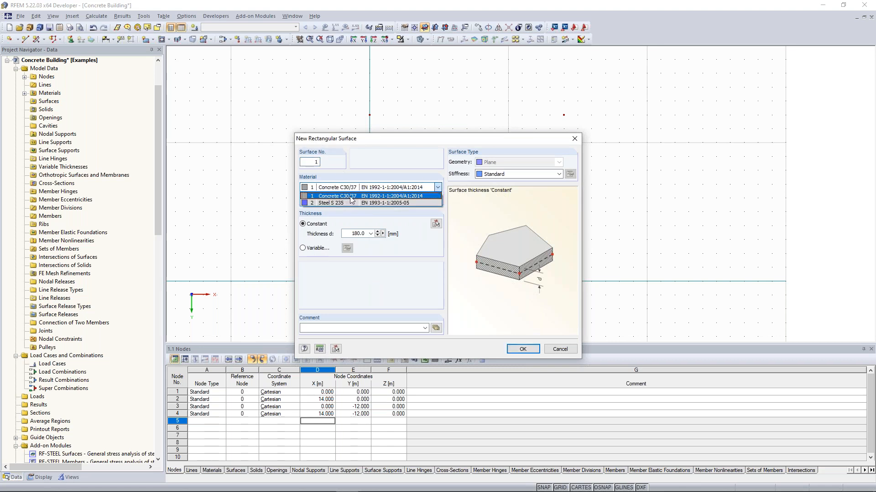
click(351, 200)
Review the Concrete C30/37 entry in the material library, checking its category filters and characteristic compressive strengths
click(437, 200)
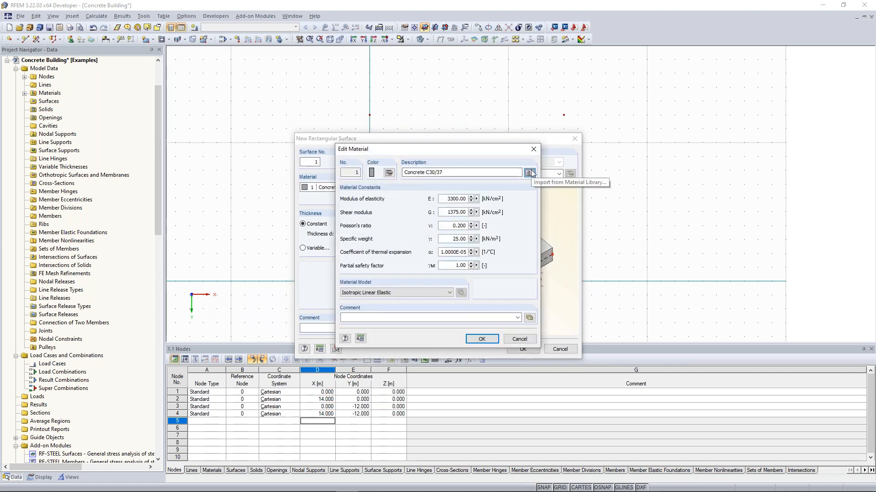
click(529, 173)
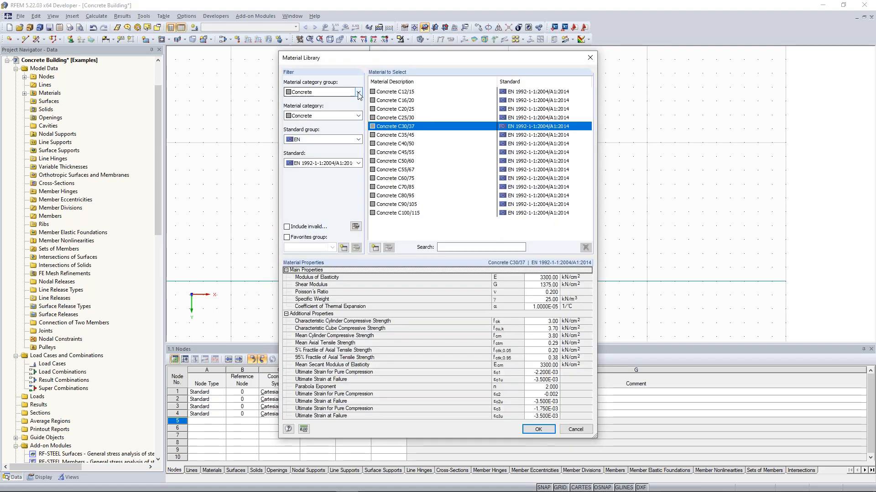
click(357, 94)
click(343, 108)
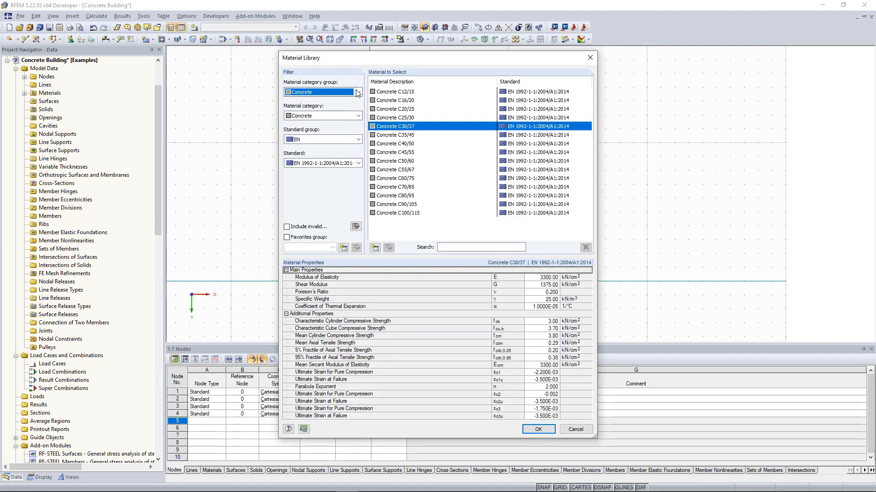
click(357, 116)
click(340, 123)
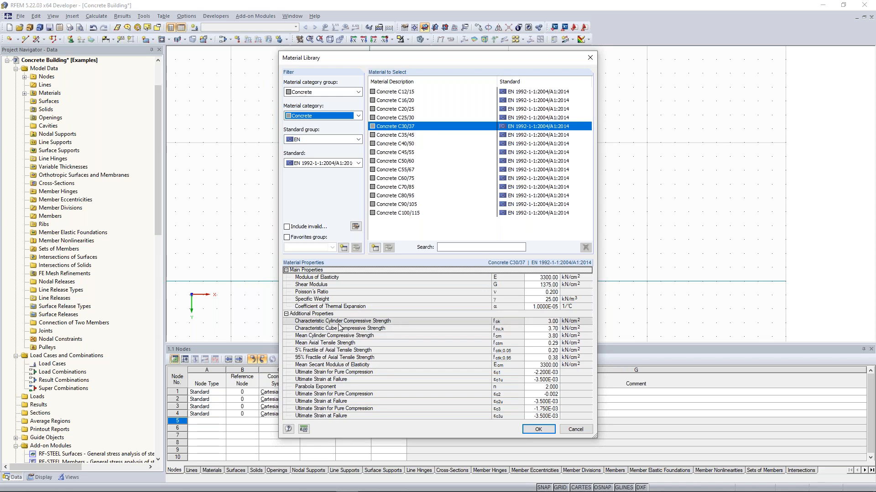
click(371, 322)
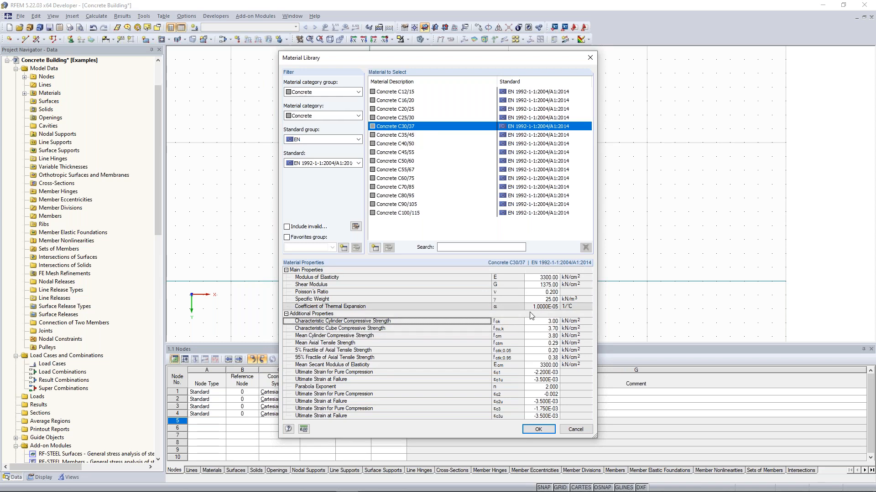
click(550, 328)
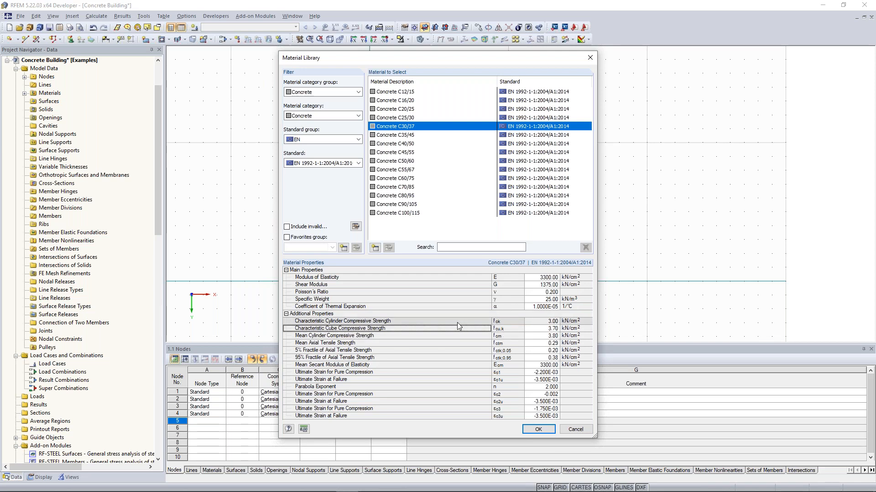
click(535, 429)
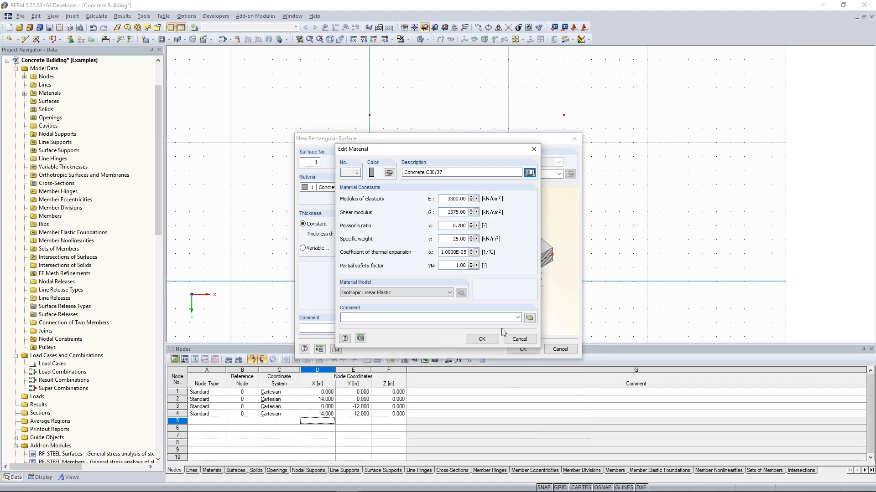
click(481, 339)
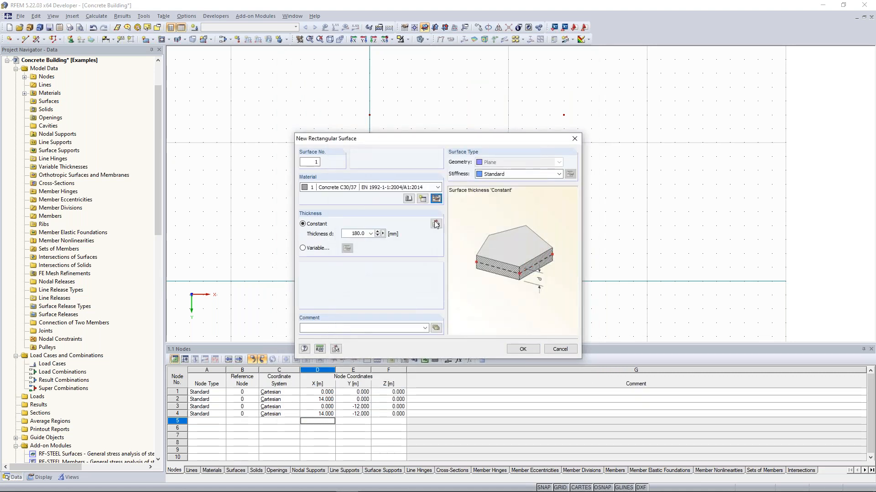
Set the rectangular surface's constant thickness to 200 mm and accept its settings for placement in the model
double_click(356, 233)
text(200)
click(523, 350)
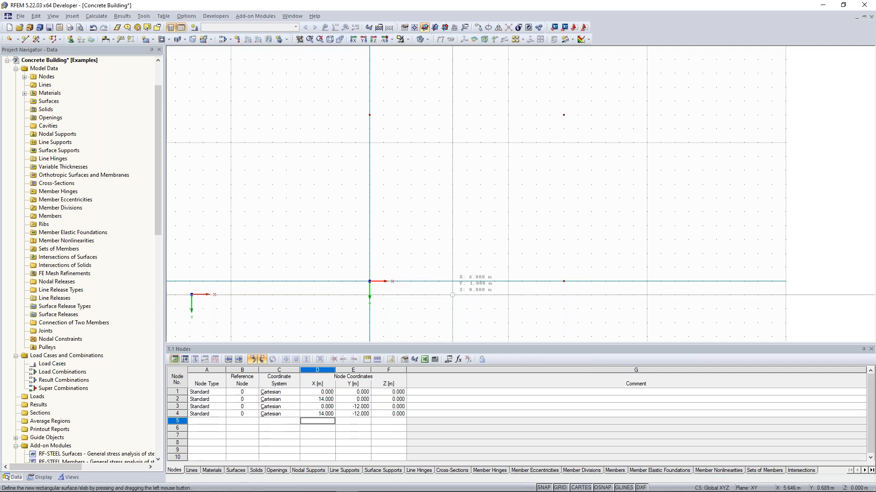
Place the rectangular slab surface from the origin node to the diagonally opposite node at X 14, Y -12 m
click(370, 282)
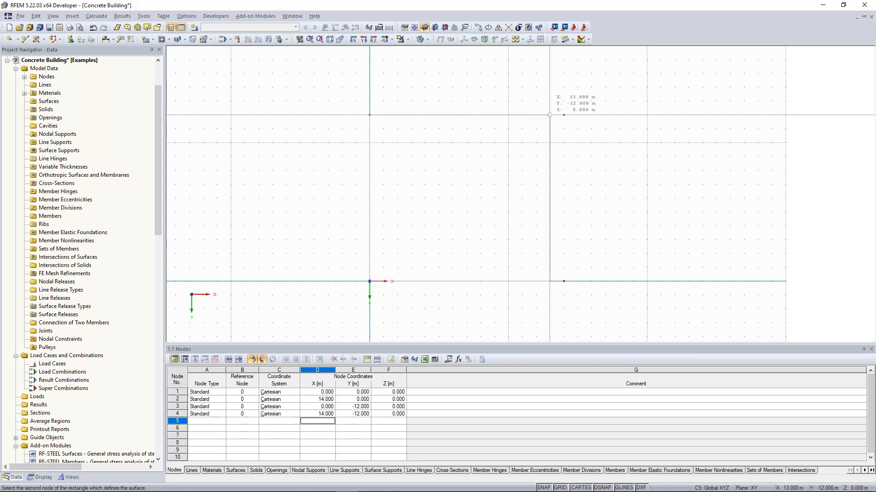
click(563, 115)
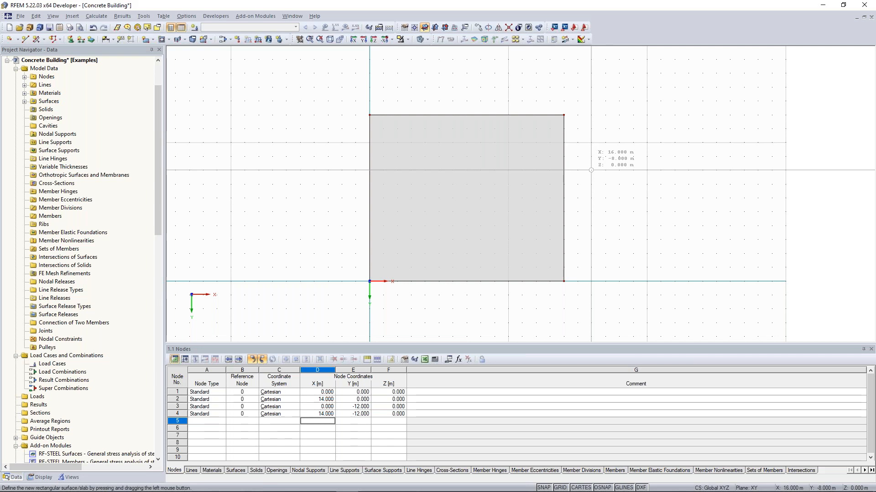
Define node 5 in the nodes table at X 0.5, Y -0.5, Z 0 m
click(211, 423)
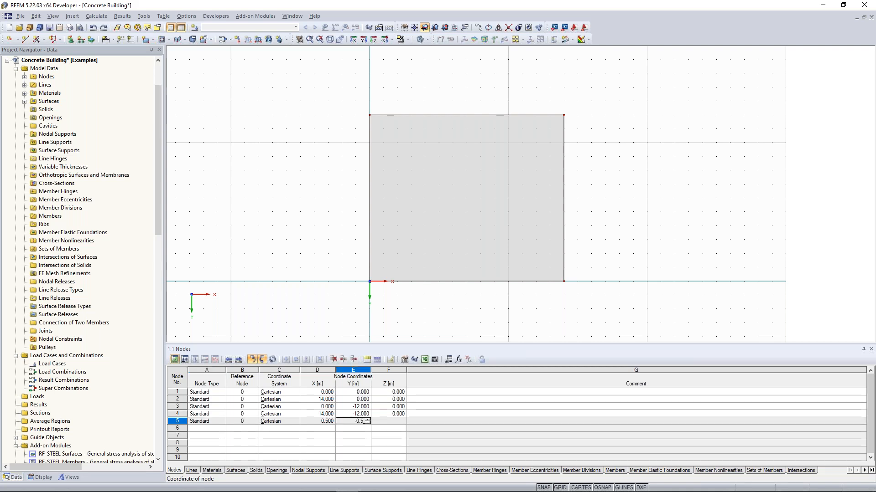
text(0.50)
key(Return)
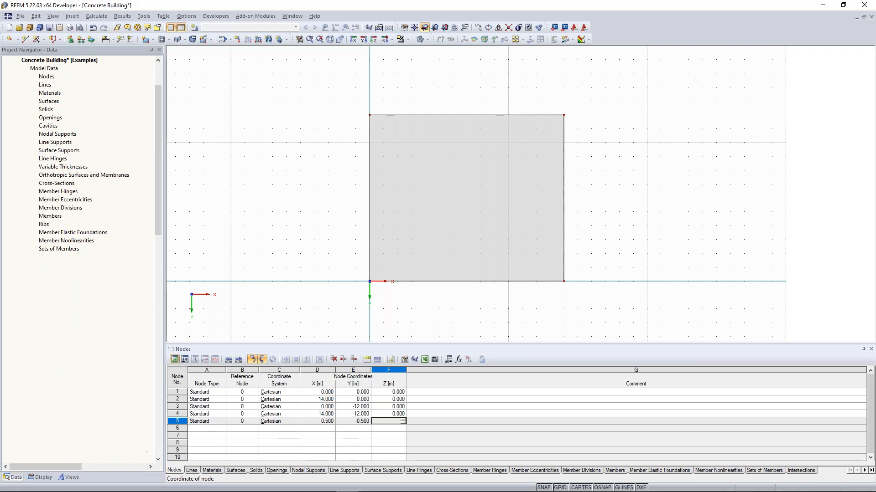
key(Return)
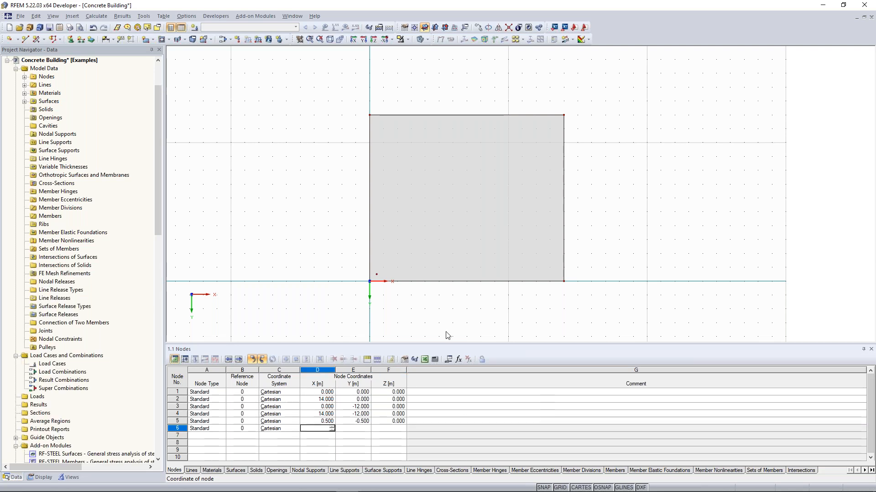
Copy node 5 twice with a displacement of 5 m in the X direction
scroll(397, 303, up, 1)
click(373, 270)
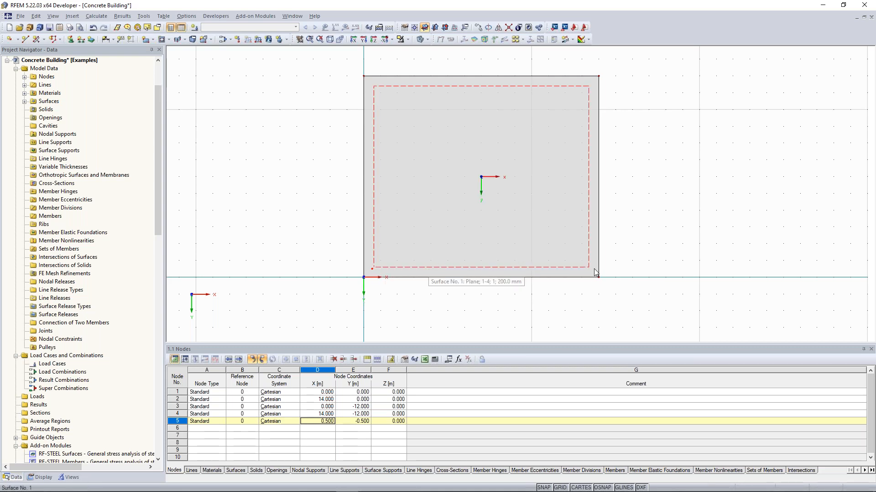
scroll(319, 231, up, 4)
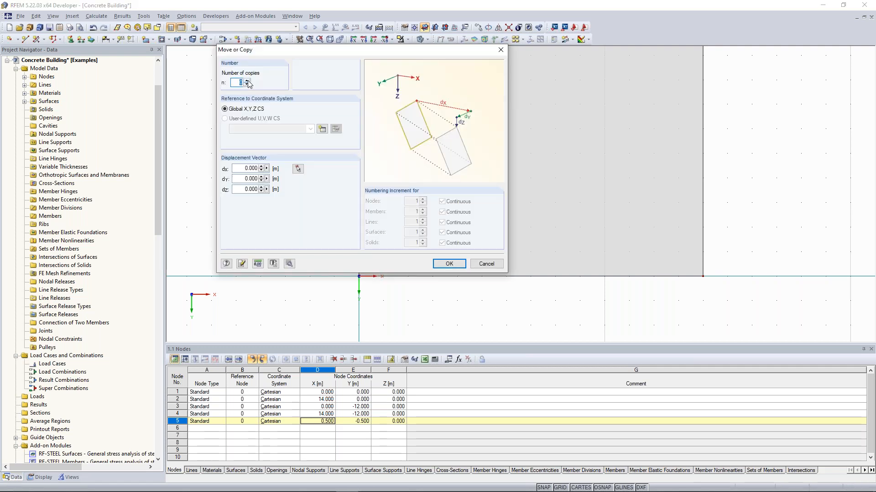
click(247, 81)
click(247, 81)
drag(301, 56, 209, 43)
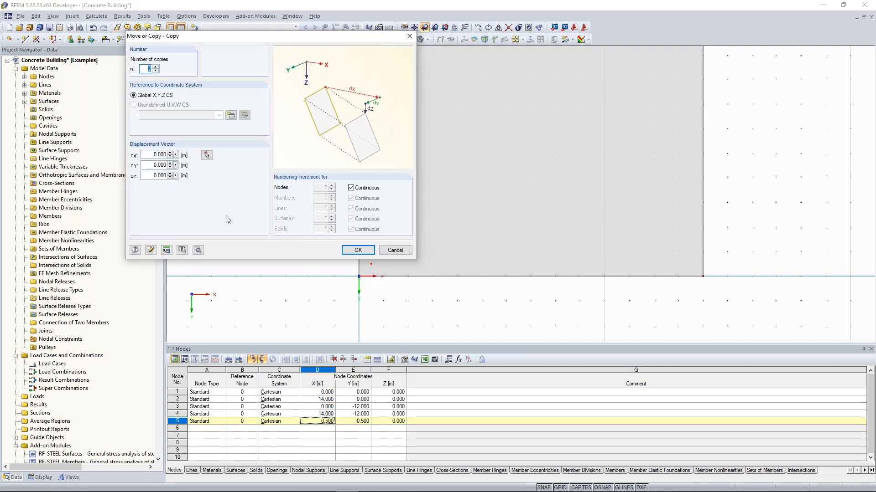
click(155, 155)
text(5)
click(358, 251)
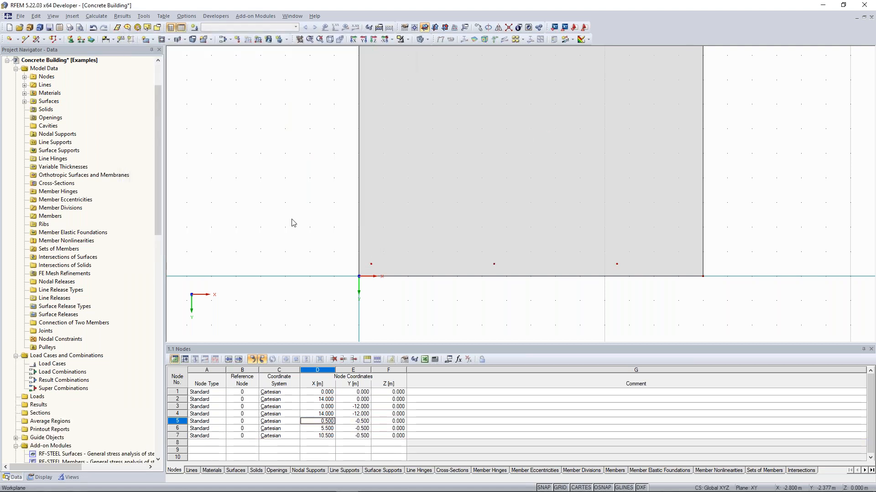
Copy the node at X 10.5, Y -0.5 m once, 3 m in the X direction
scroll(293, 221, down, 1)
middle_drag(402, 243, 354, 240)
scroll(373, 248, up, 3)
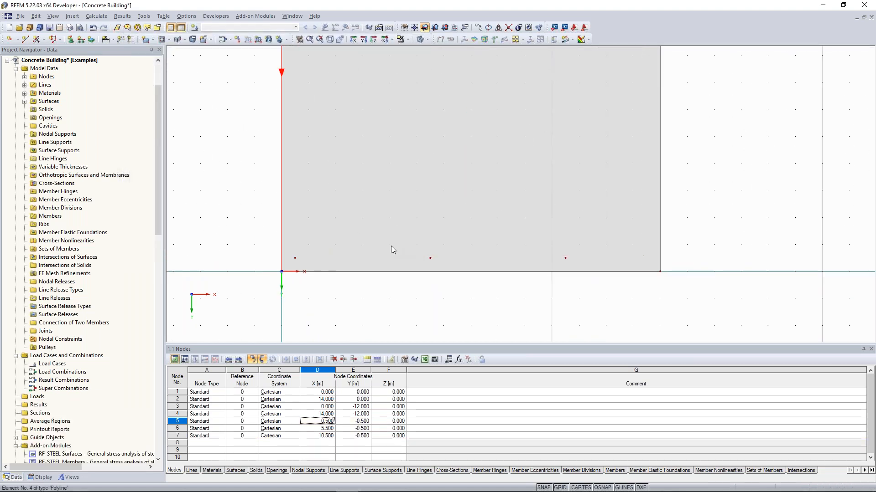
middle_drag(570, 267, 494, 276)
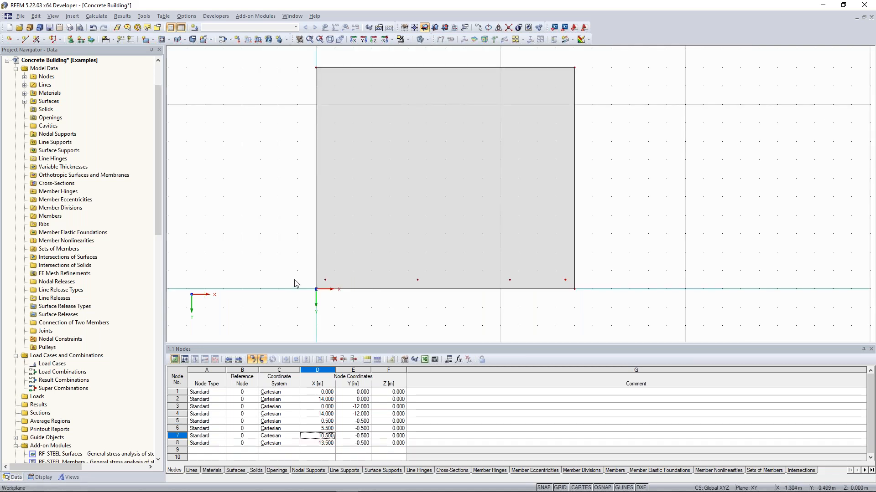
Copy the row of four inner nodes at Y -0.5 m once, with dX 0 and dY -4 m
drag(289, 264, 601, 290)
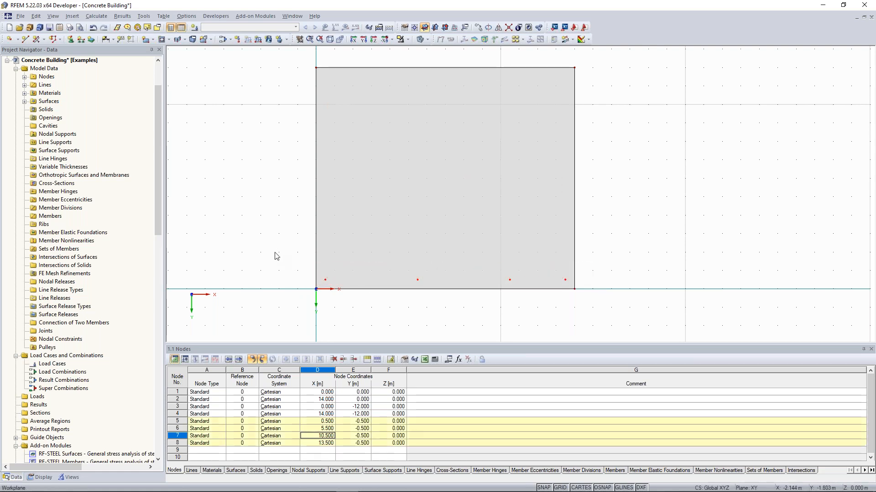
right_click(326, 281)
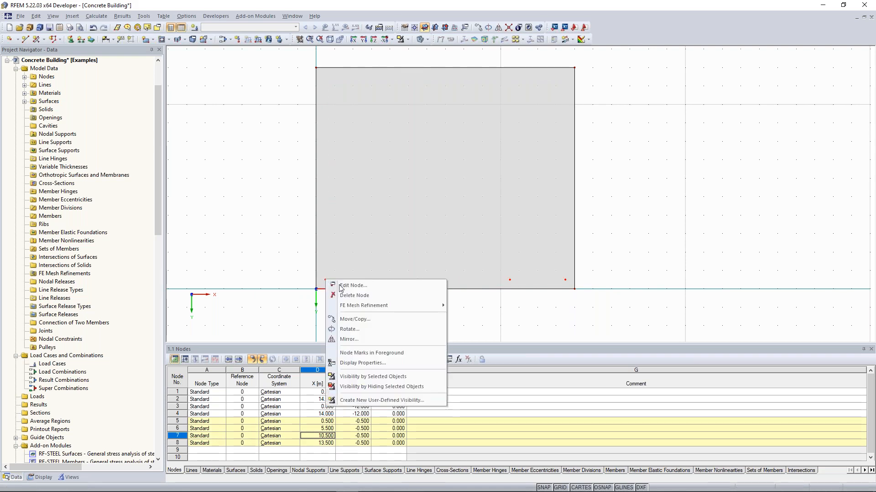
click(386, 325)
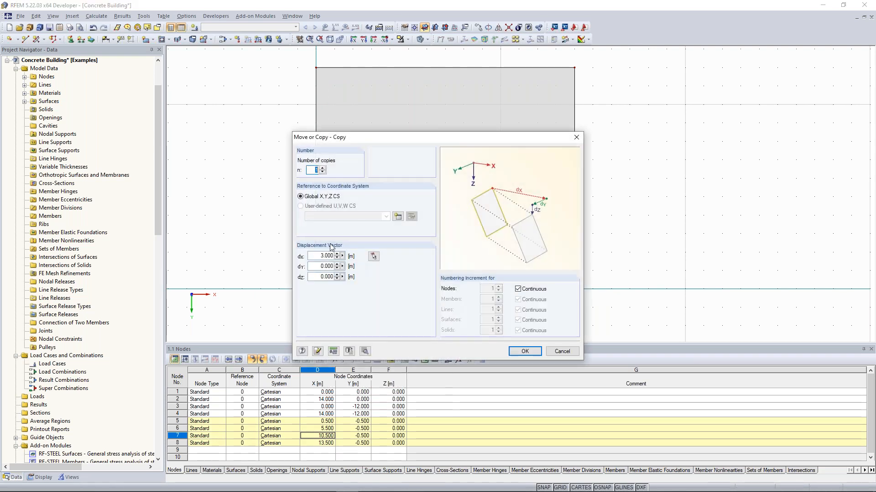
click(336, 254)
text(0)
drag(387, 150, 672, 78)
key(Tab)
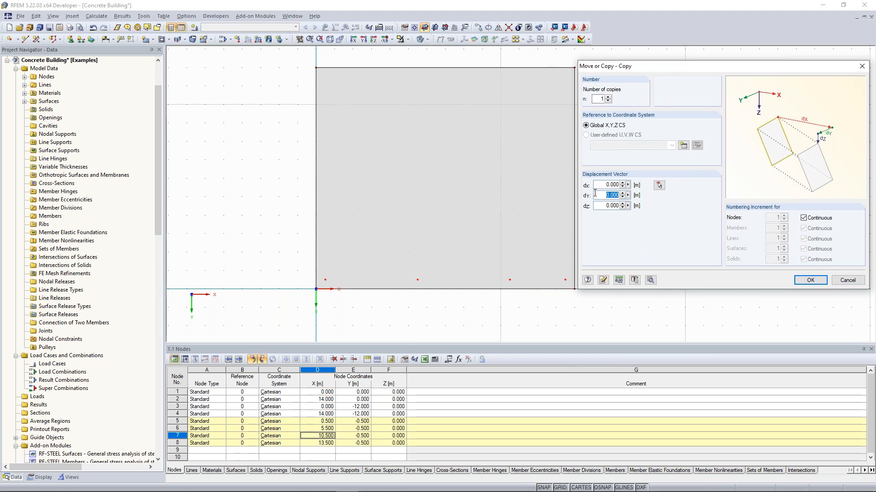
text(-4)
click(810, 280)
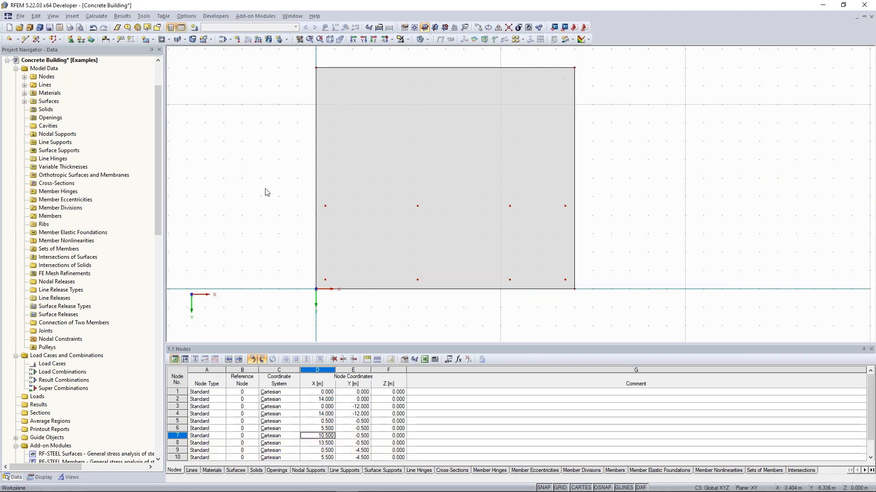
Copy the node at X 10.5, Y -4.5 m once with a displacement of -4 m in Y
middle_drag(294, 189, 275, 219)
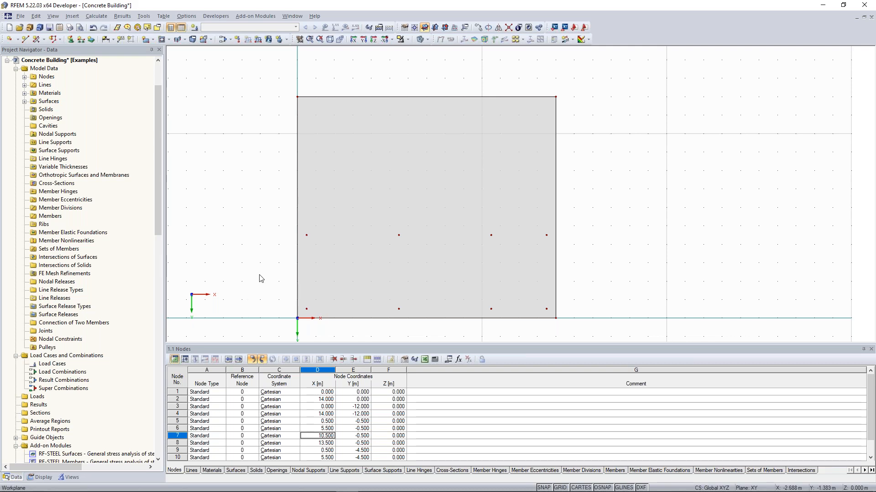
scroll(489, 251, up, 2)
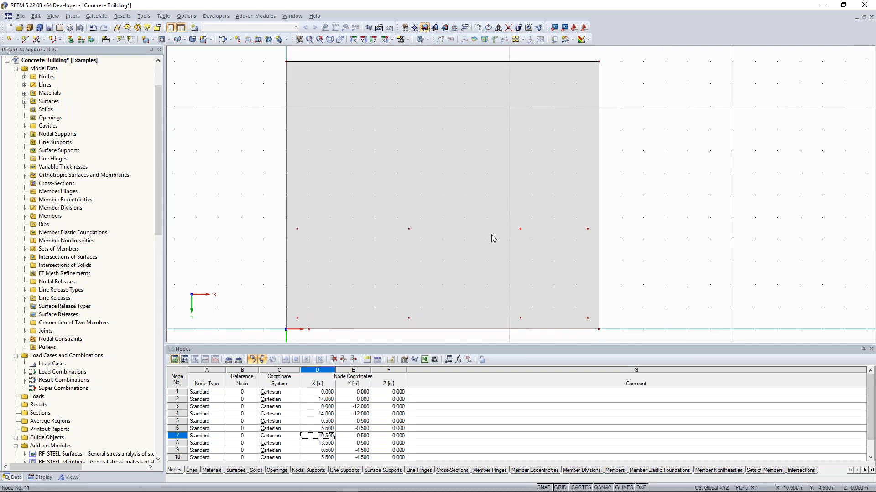
middle_drag(226, 221, 202, 224)
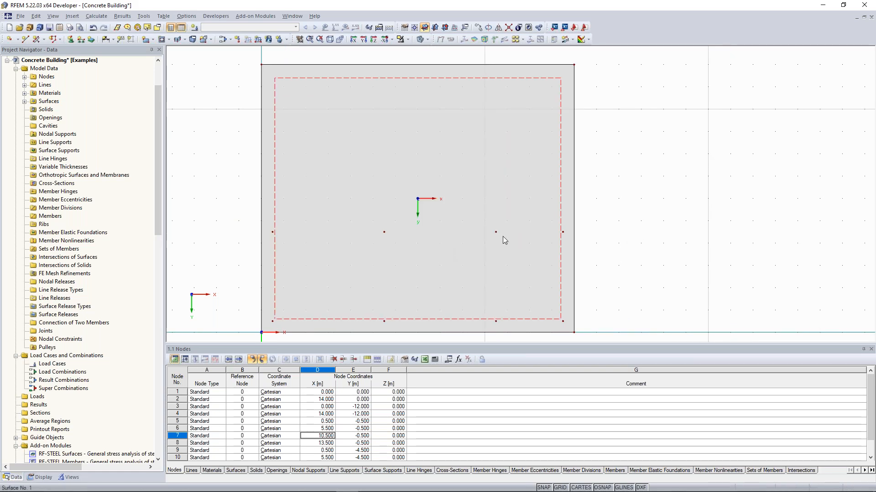
middle_drag(496, 232, 496, 245)
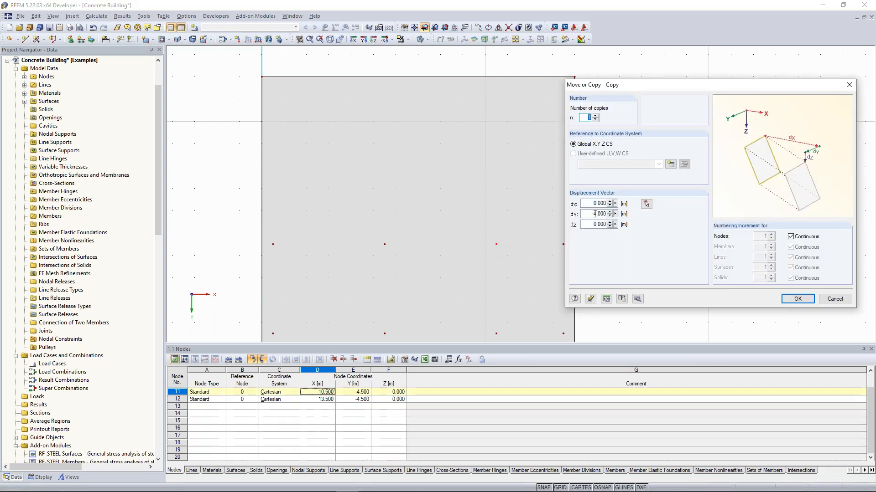
drag(593, 214, 608, 214)
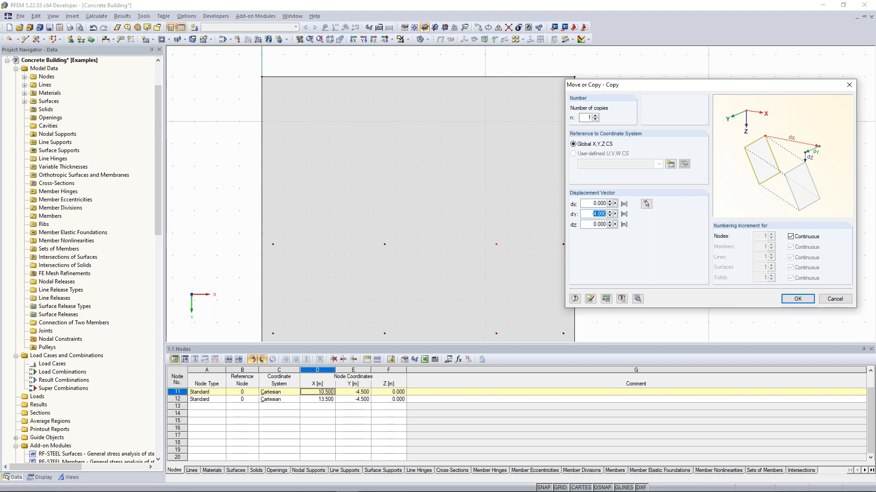
text(4)
click(797, 299)
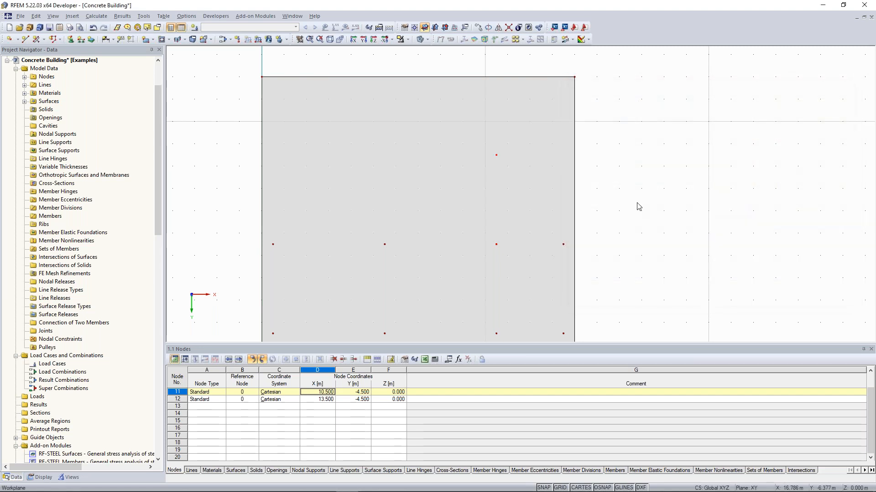
scroll(639, 207, down, 2)
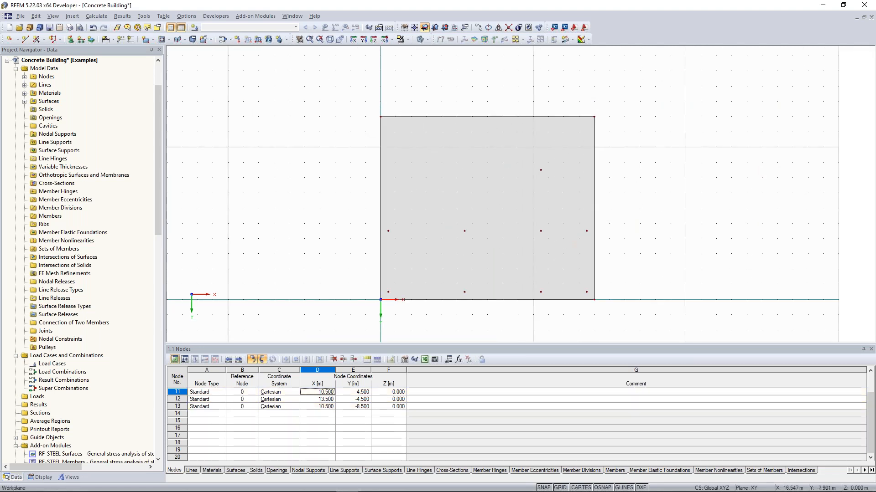
middle_drag(631, 181, 574, 180)
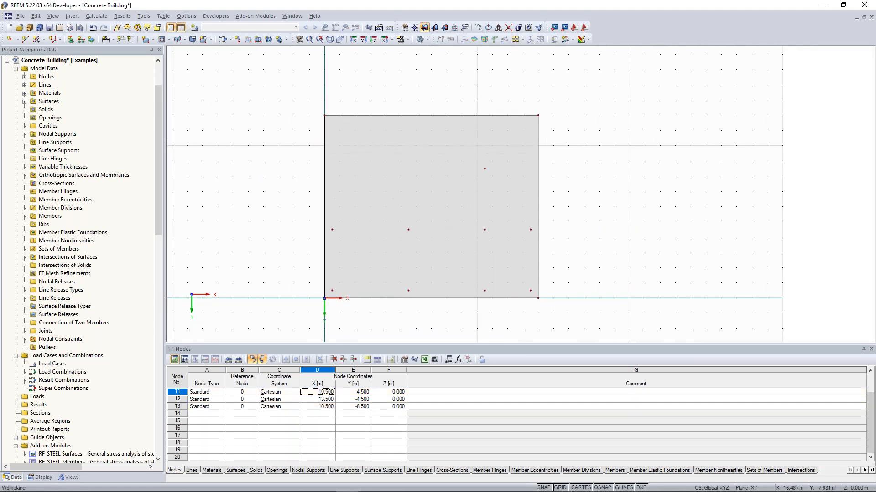
middle_drag(569, 168, 564, 182)
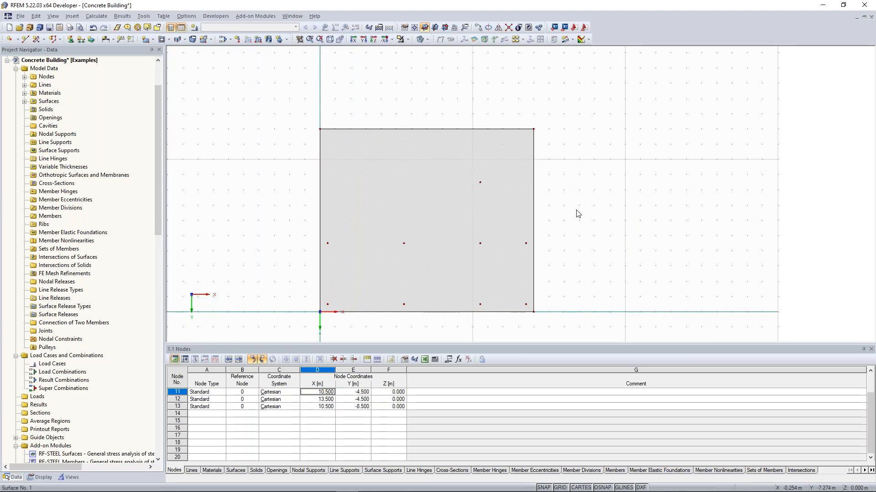
scroll(549, 191, up, 1)
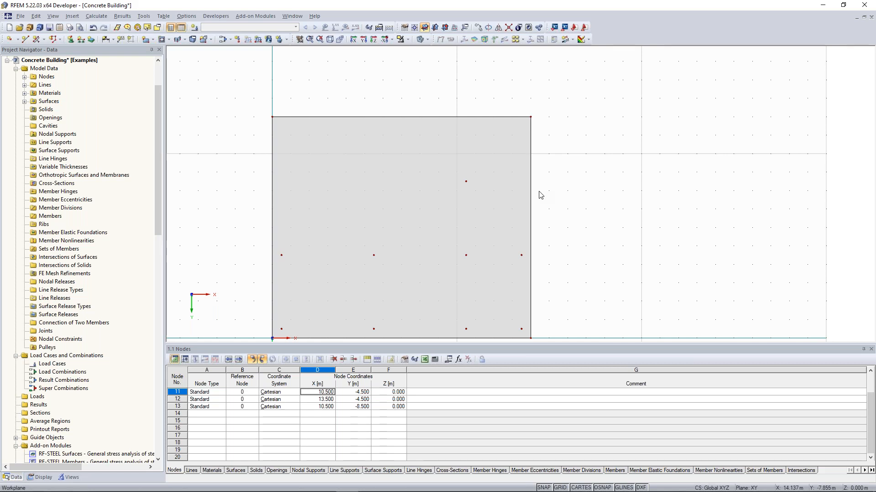
key(alt+Tab)
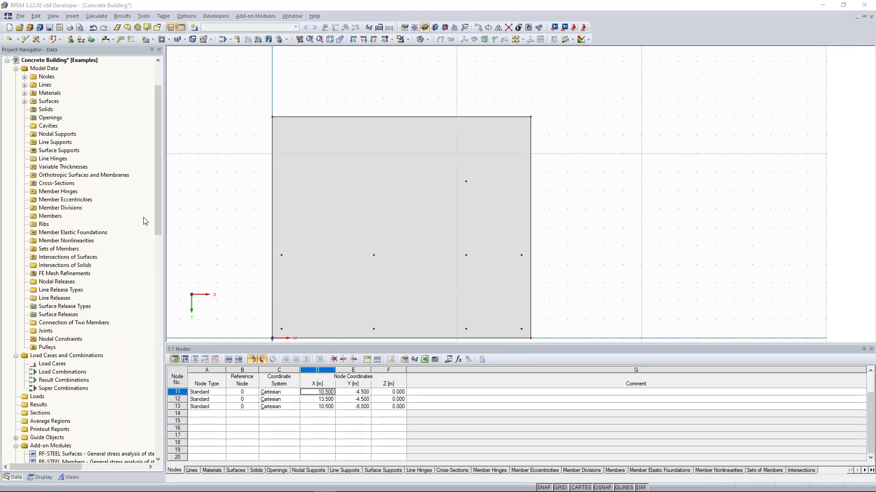
Divide the slab edge line at X 14 m by a new intermediate node 4 m from the line end
scroll(509, 166, up, 1)
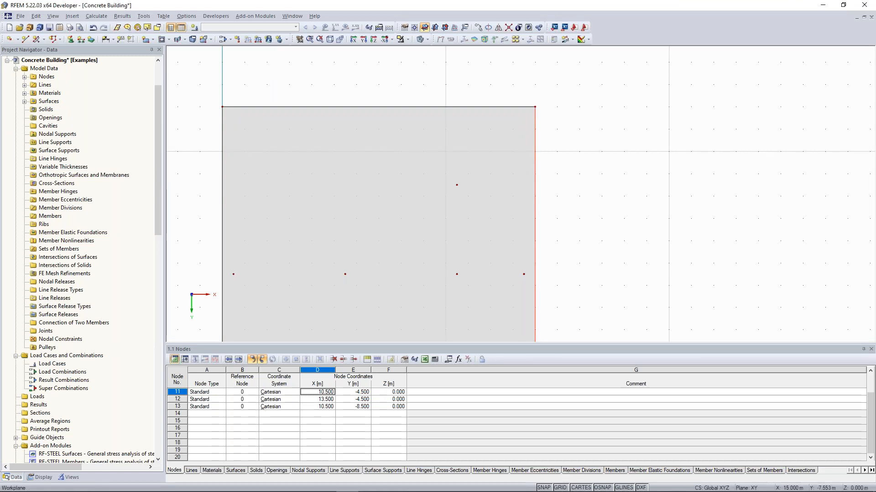
scroll(540, 173, down, 1)
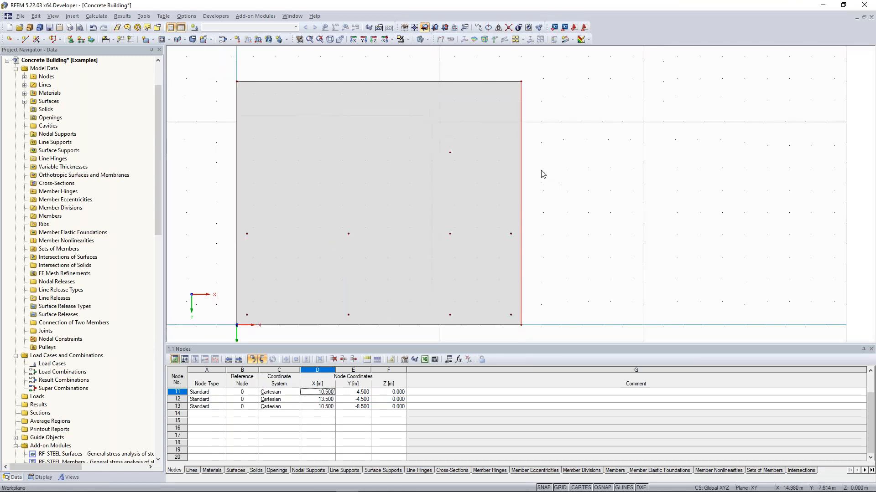
right_click(521, 139)
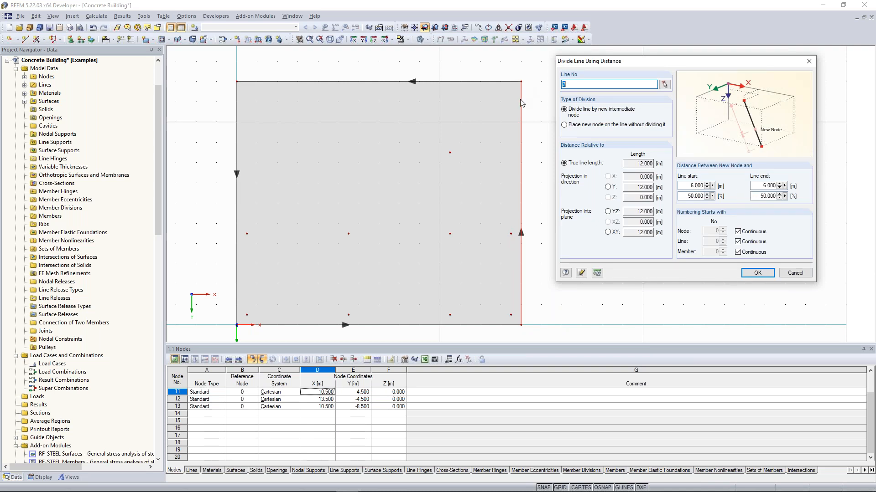
double_click(764, 187)
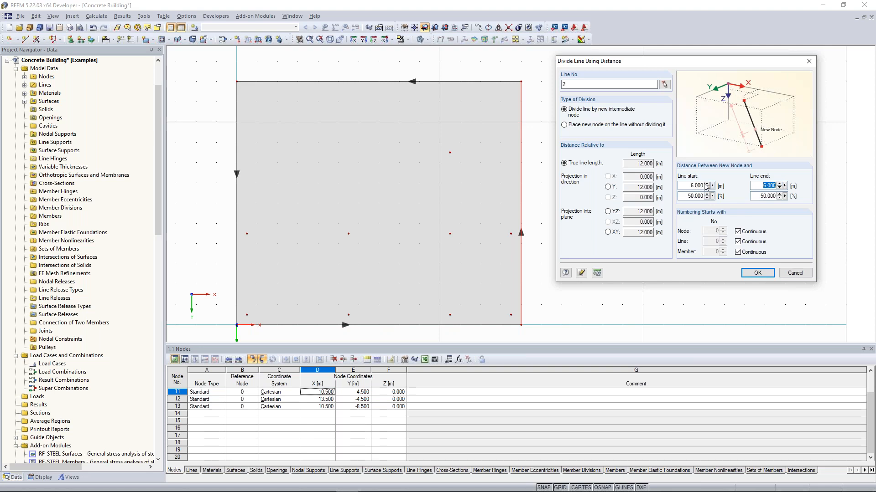
text(4)
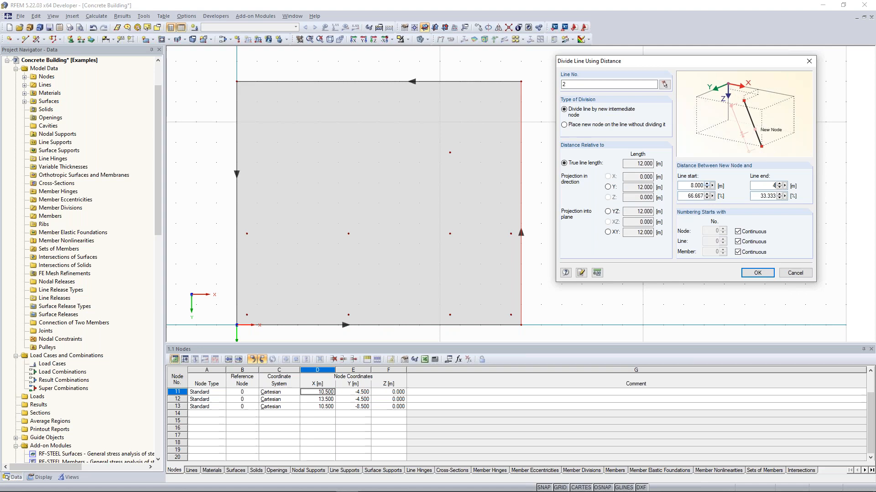
click(755, 273)
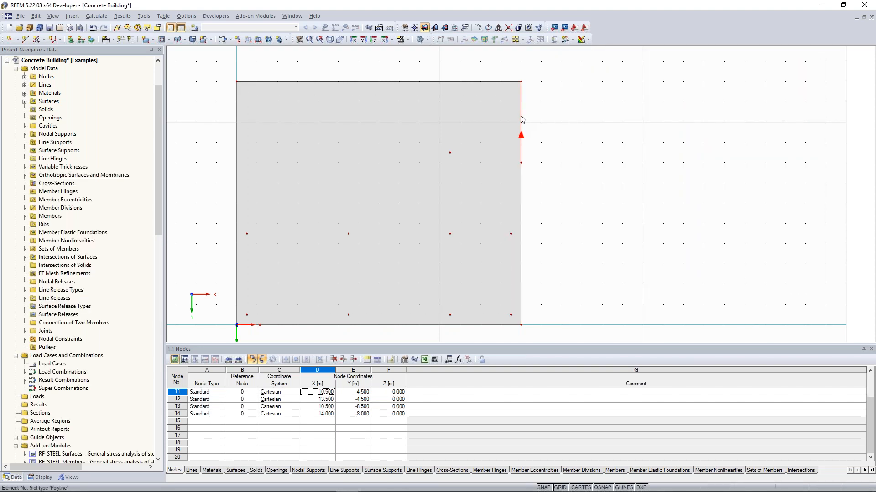
middle_drag(575, 134, 598, 150)
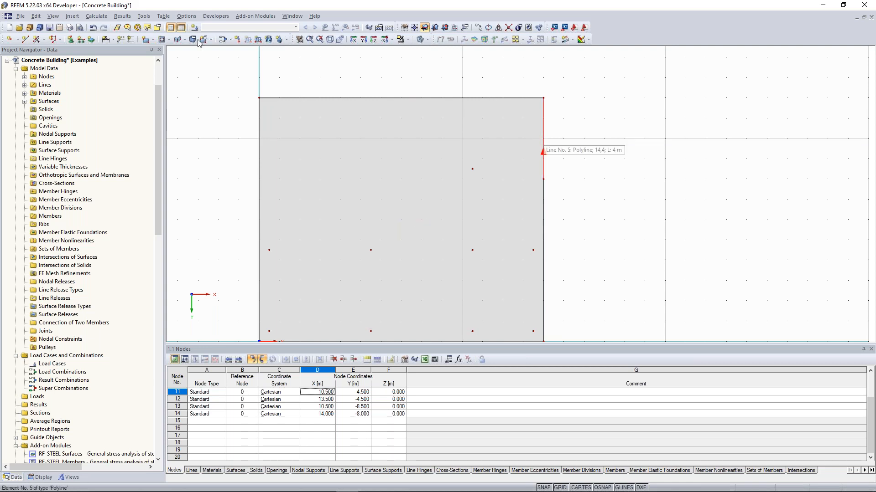
middle_drag(543, 138, 551, 118)
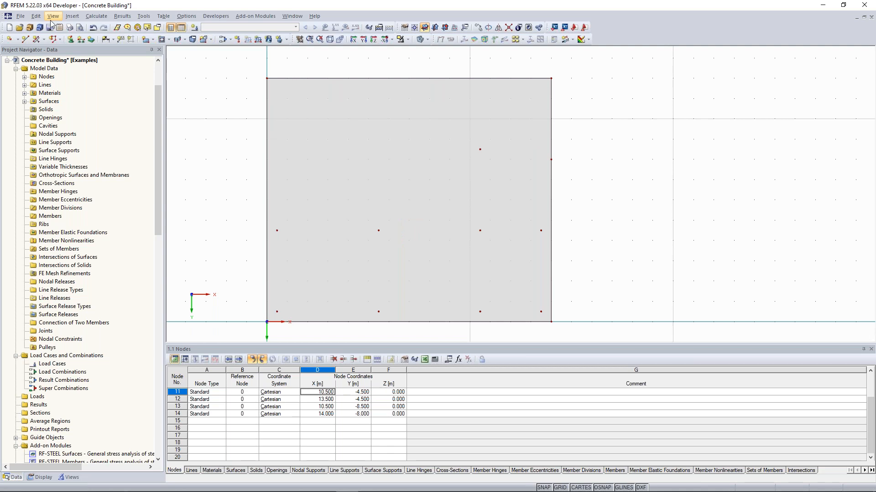
click(18, 40)
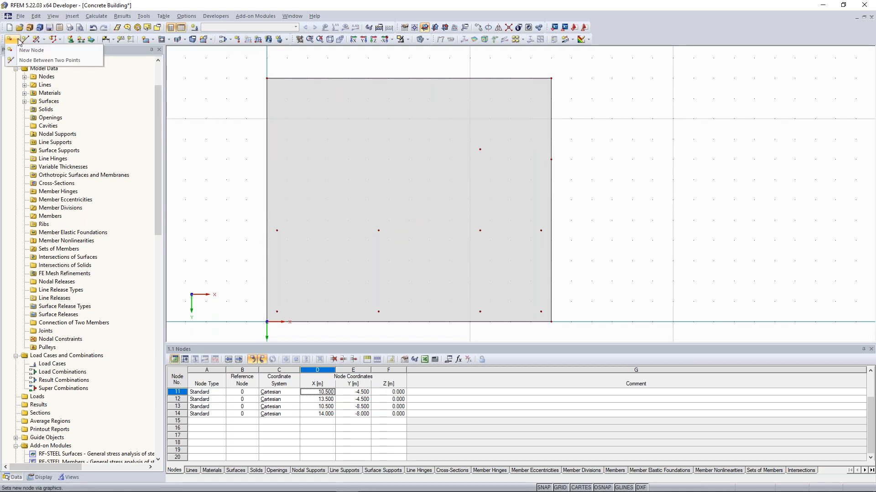
click(47, 59)
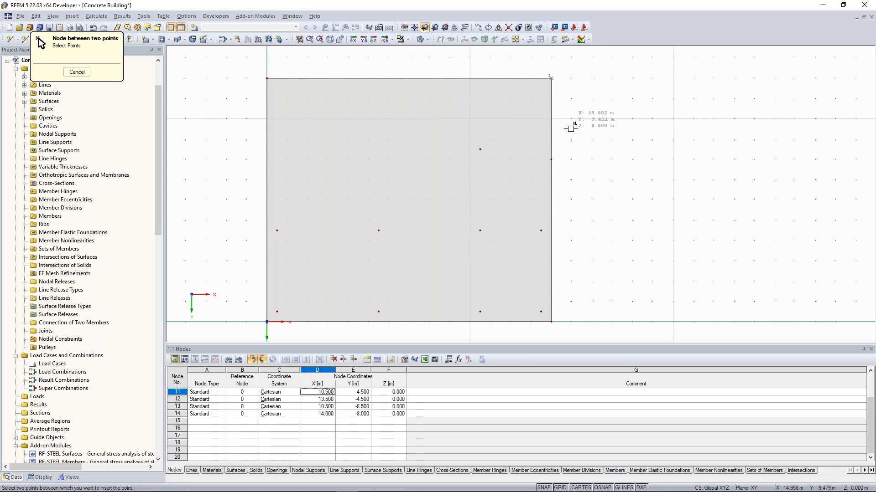
key(Escape)
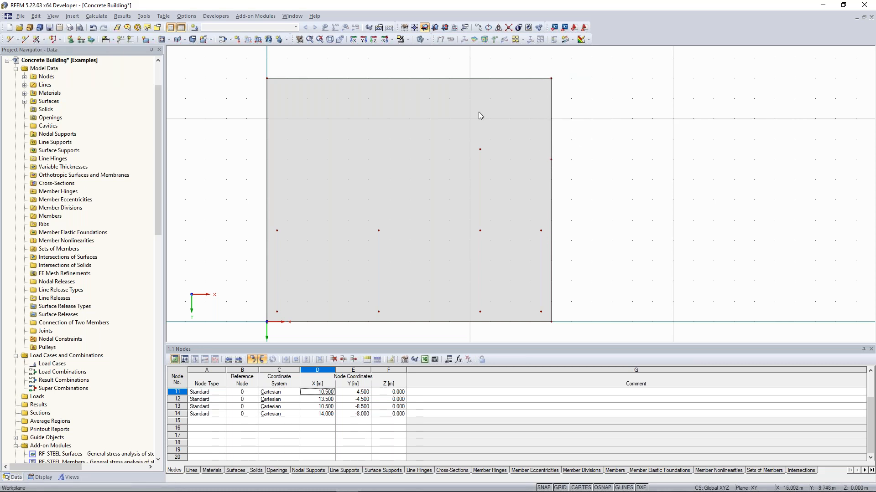
Insert a node midway between the slab corner at X 14, Y -12 and the edge node at X 14, Y -8, 2 m from each
click(11, 43)
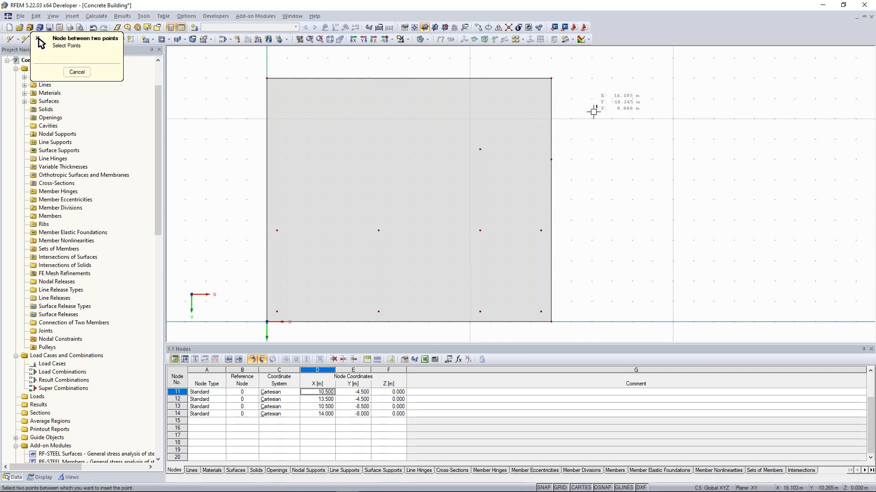
scroll(588, 110, up, 1)
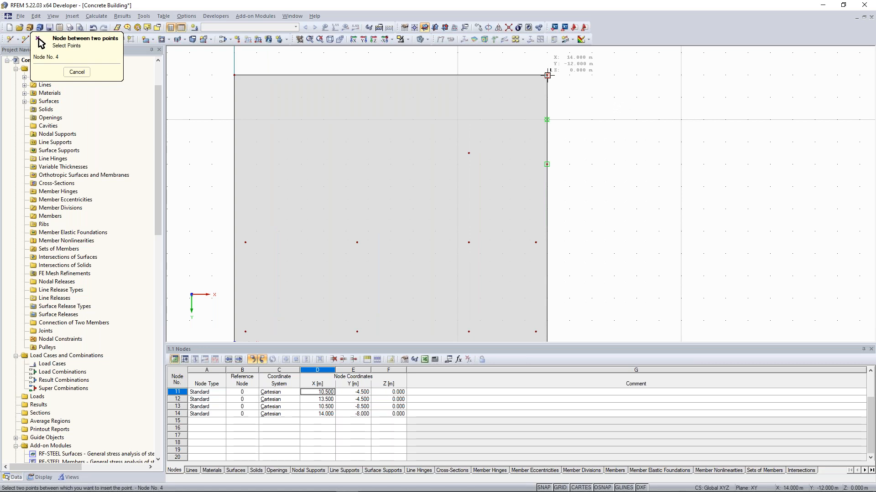
click(547, 76)
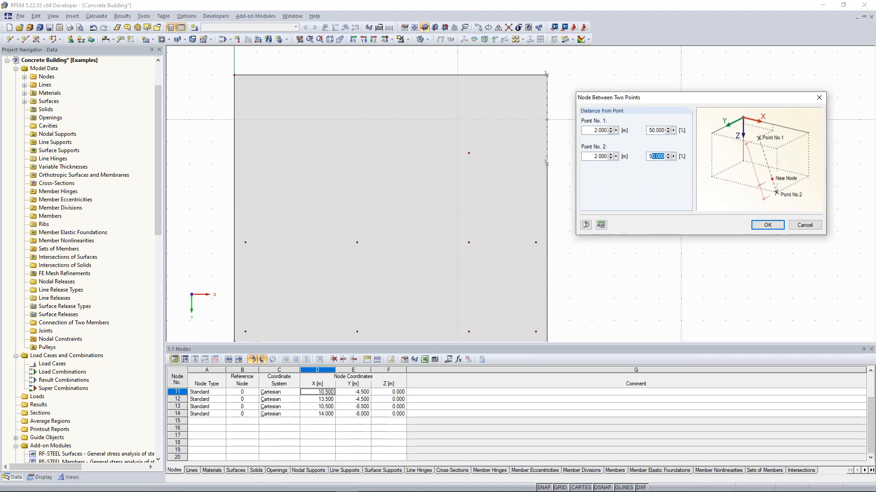
click(767, 225)
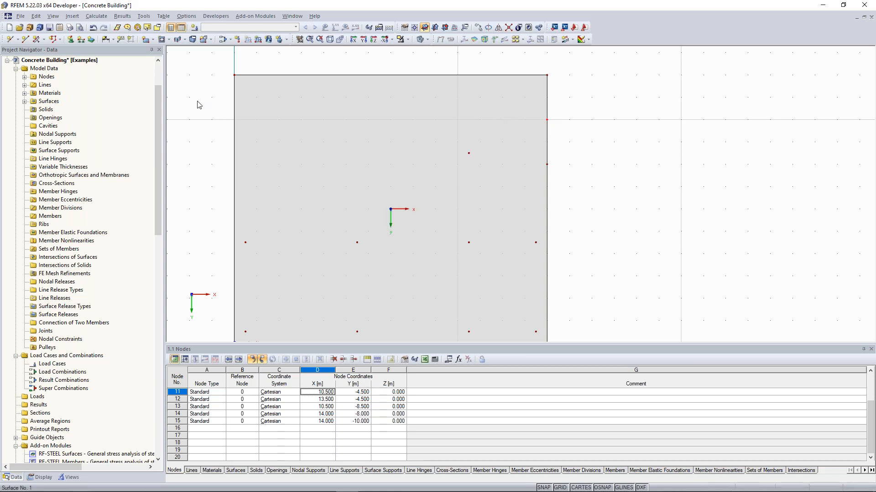
Add a 200 mm C30/37 semicircular surface outside the slab edge, centred at X 14, Y -10 m and starting at X 14, Y -8 m
click(153, 42)
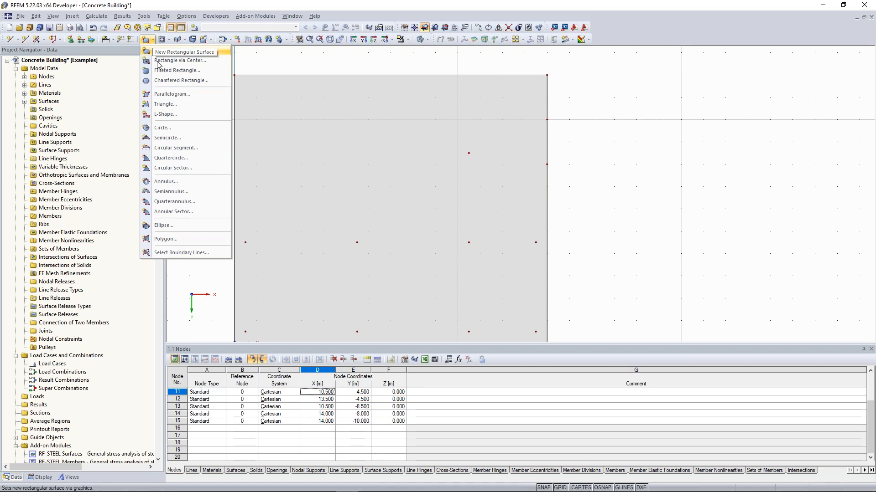
click(167, 138)
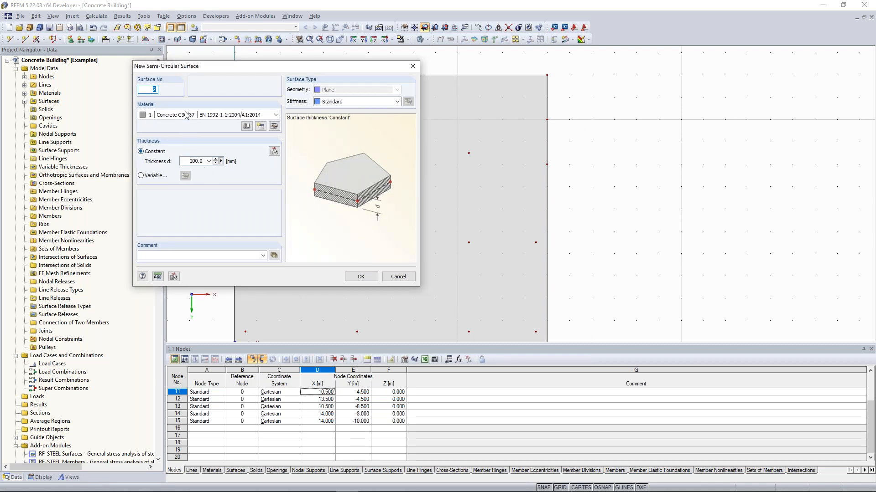
click(360, 279)
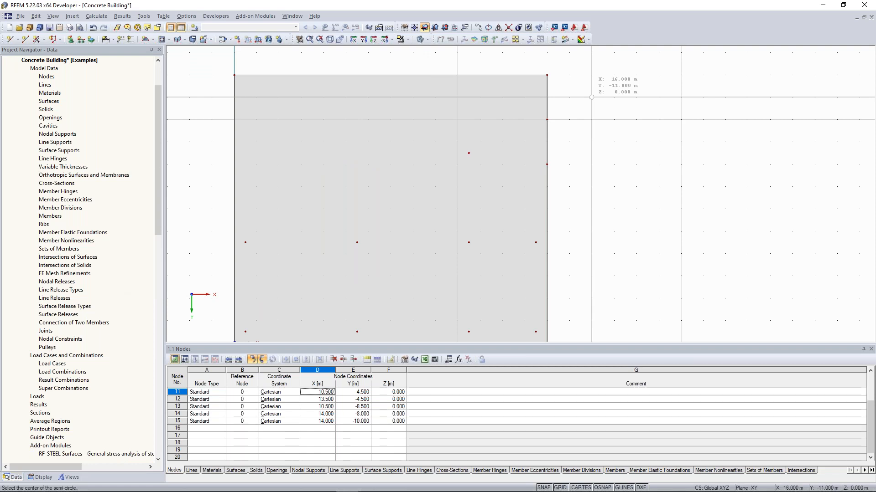
click(546, 120)
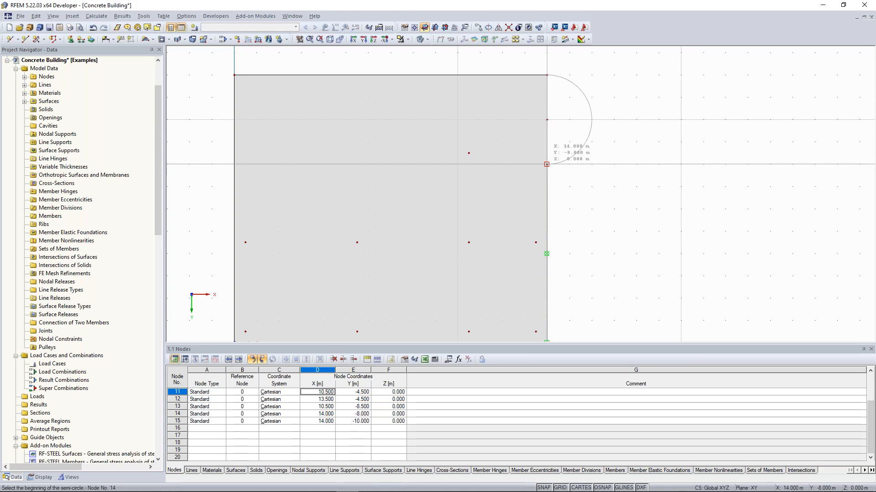
click(546, 164)
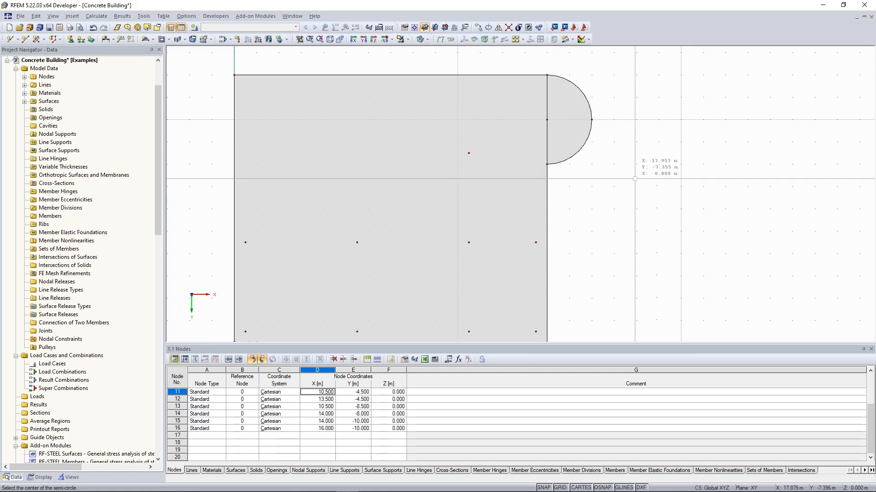
key(Escape)
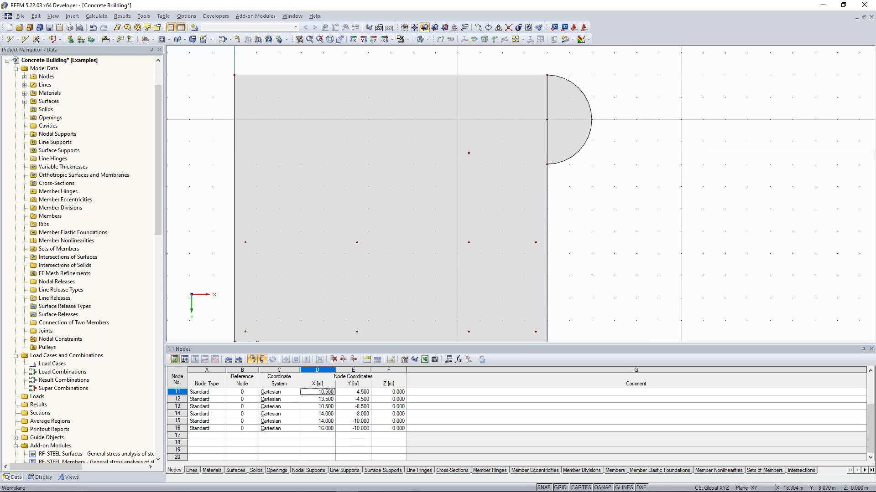
Copy the whole floor slab with its nodes and semicircle once, with dX 0, dY 0 and dZ -3.25 m
scroll(669, 145, down, 1)
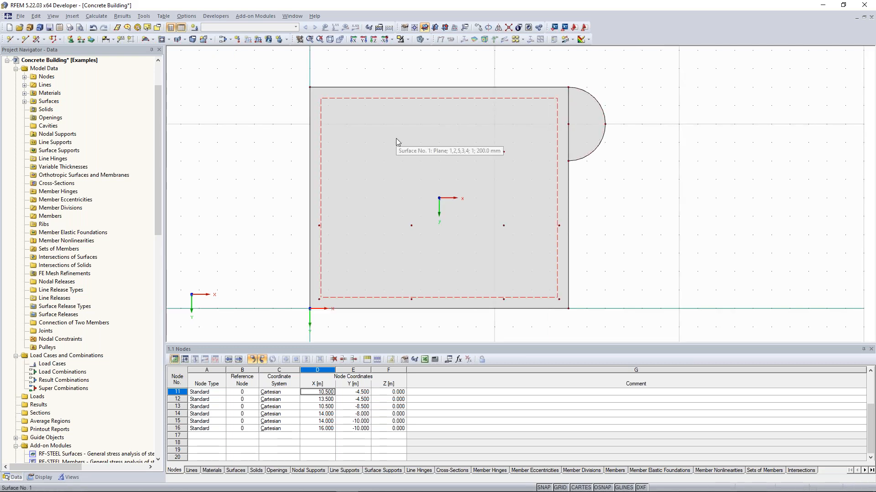
scroll(396, 138, down, 1)
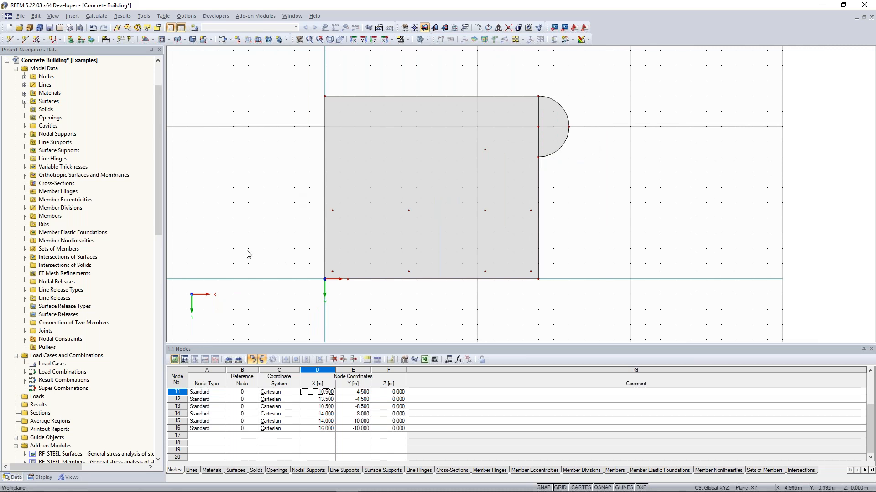
middle_drag(297, 223, 330, 215)
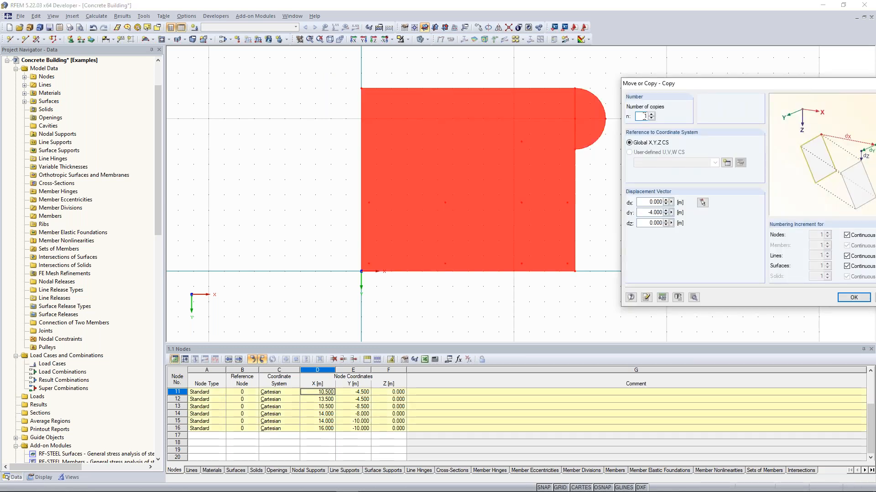
double_click(655, 213)
text(0)
double_click(656, 223)
key(BackSpace)
text(-3,25)
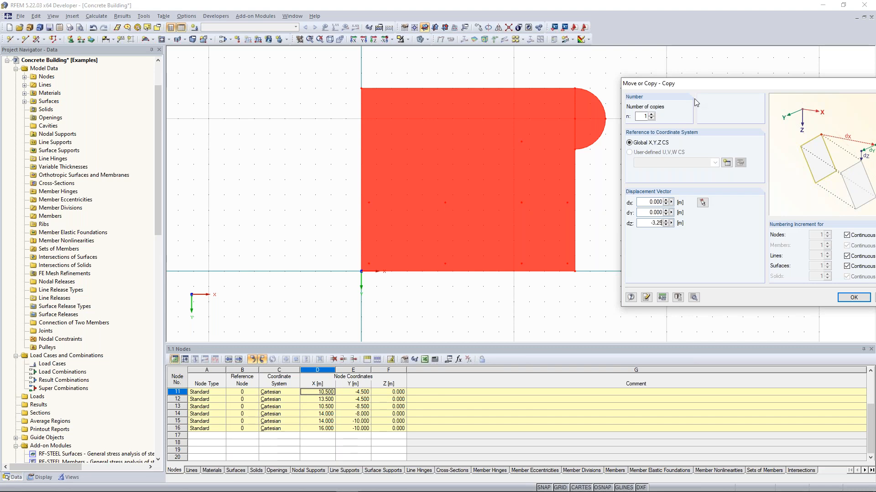
drag(689, 87, 674, 72)
click(839, 281)
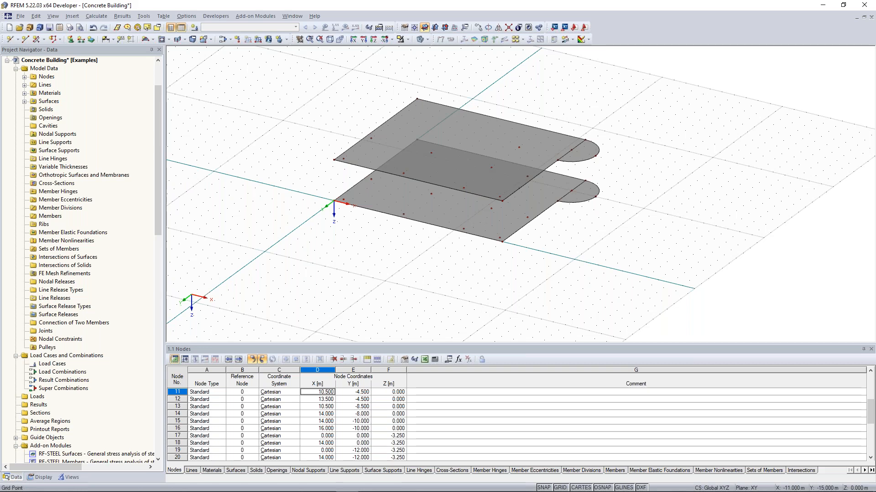
Examine the two stacked slabs in 3D, especially the junction between the upper rectangle and its semicircle
click(454, 173)
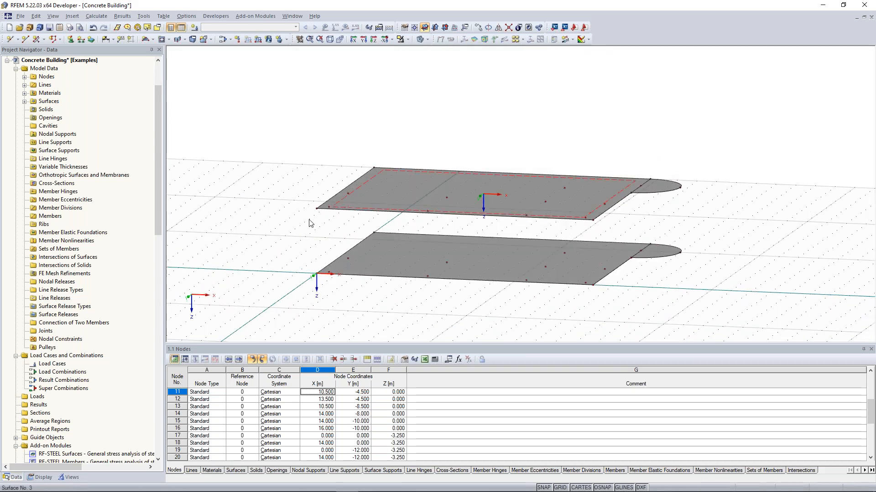
click(424, 262)
ctrl+middle_drag(424, 263, 425, 272)
click(712, 274)
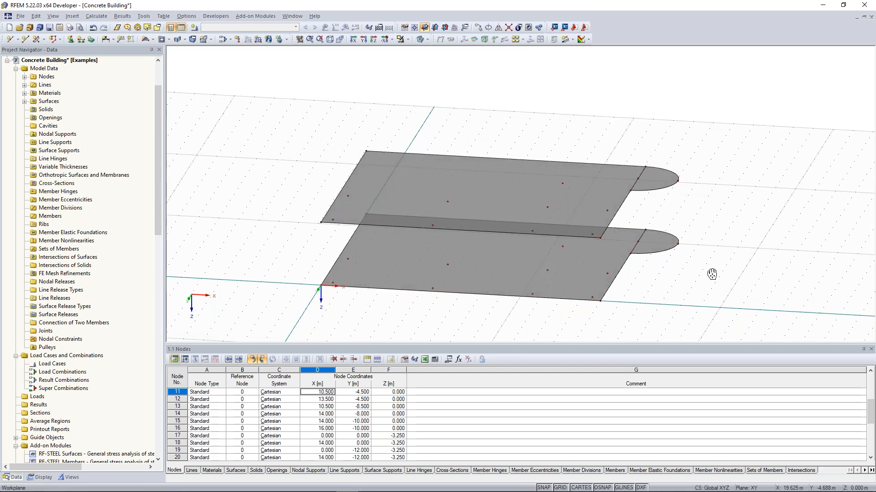
middle_drag(712, 274, 654, 270)
ctrl+middle_drag(653, 270, 654, 279)
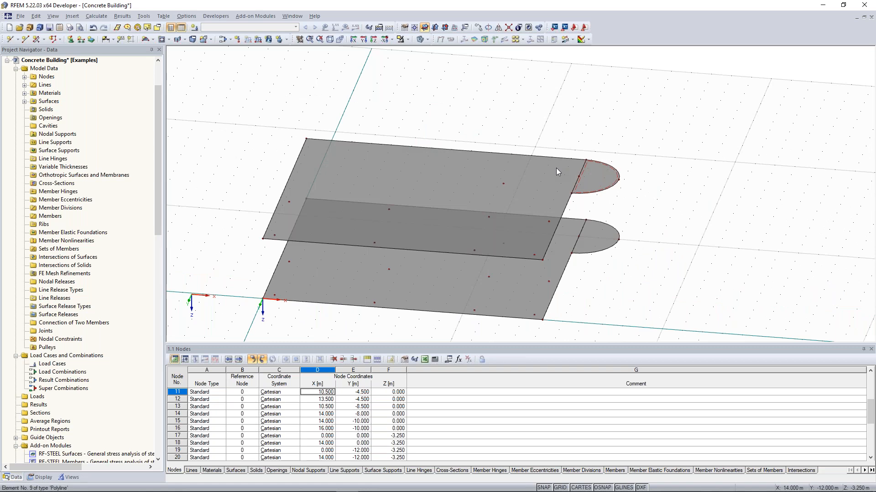
ctrl+middle_drag(556, 168, 560, 176)
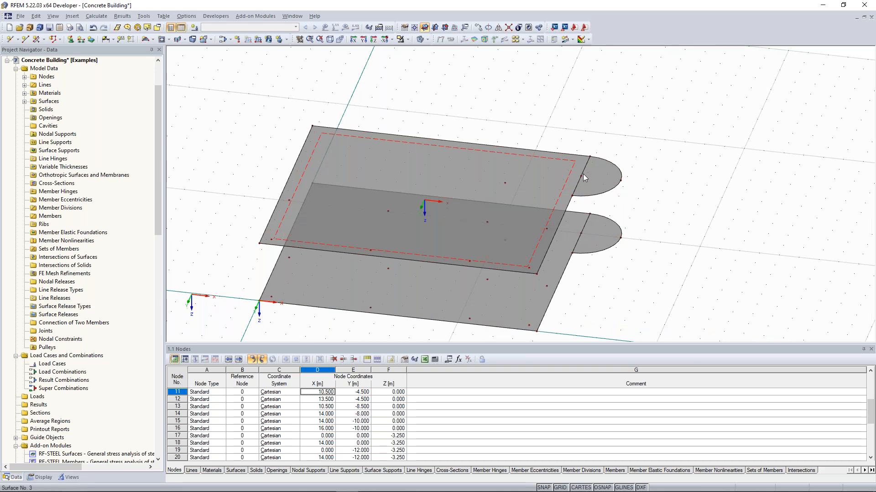
scroll(584, 178, up, 3)
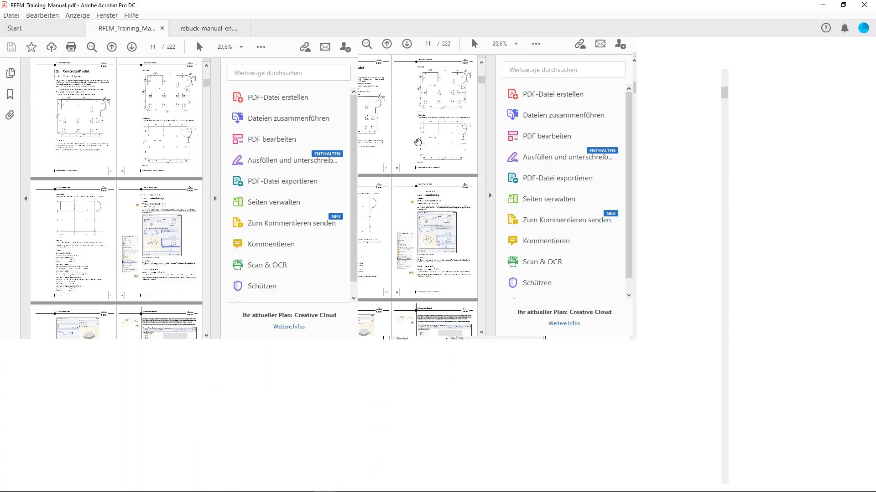
Switch to the training manual PDF in Adobe Acrobat and check the geometry and thickness in the ceiling slab drawing
scroll(414, 155, up, 6)
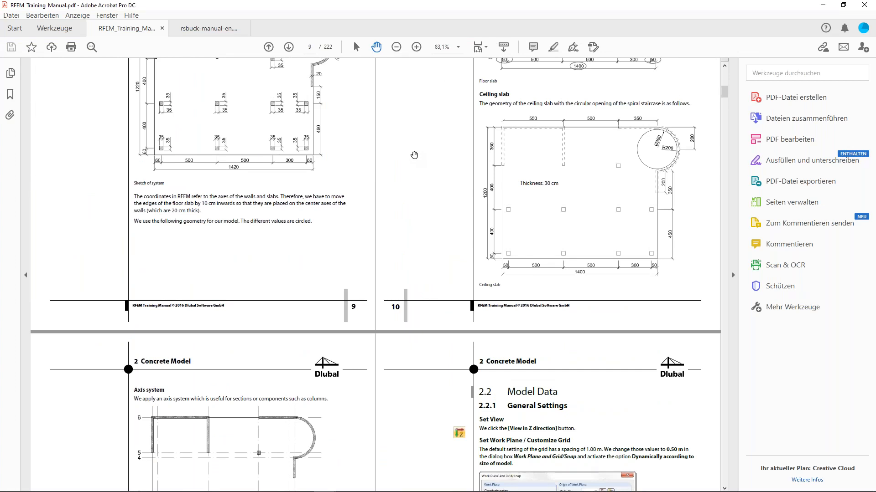
scroll(414, 155, up, 4)
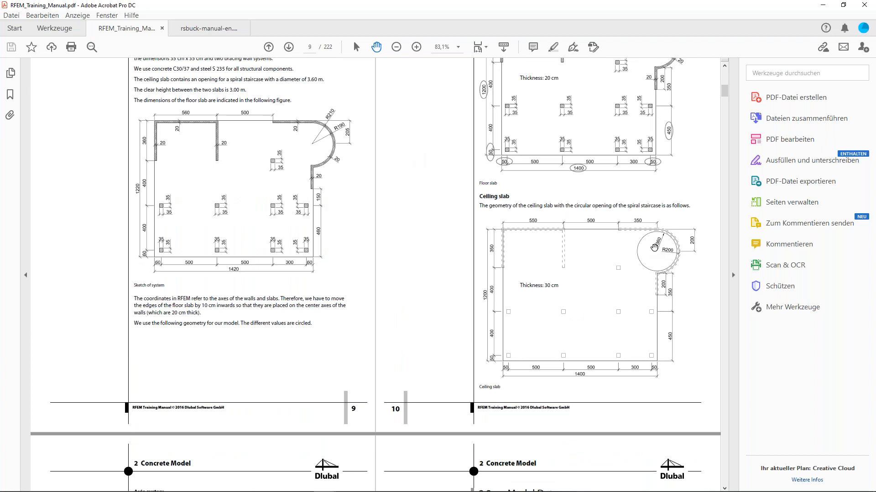
drag(628, 5, 0, 115)
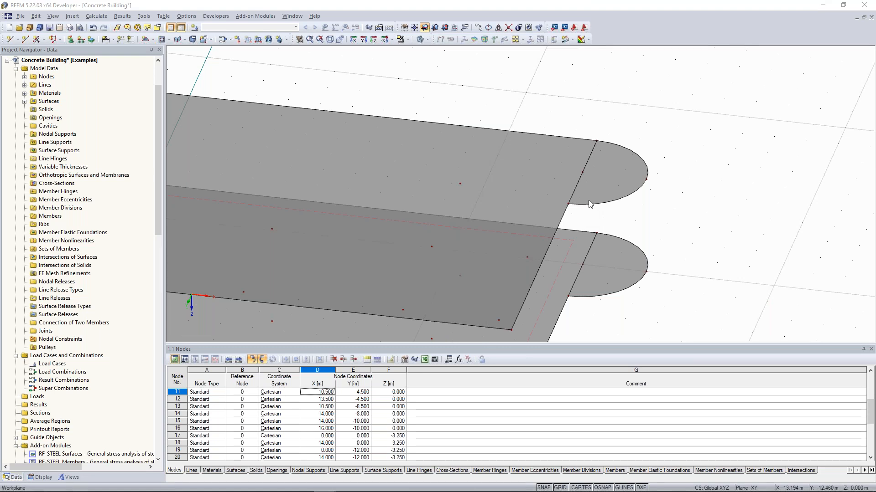
Delete the upper slab's dividing line between rectangle and semicircle in RFEM, leaving one continuous outline without surfaces
scroll(589, 200, down, 3)
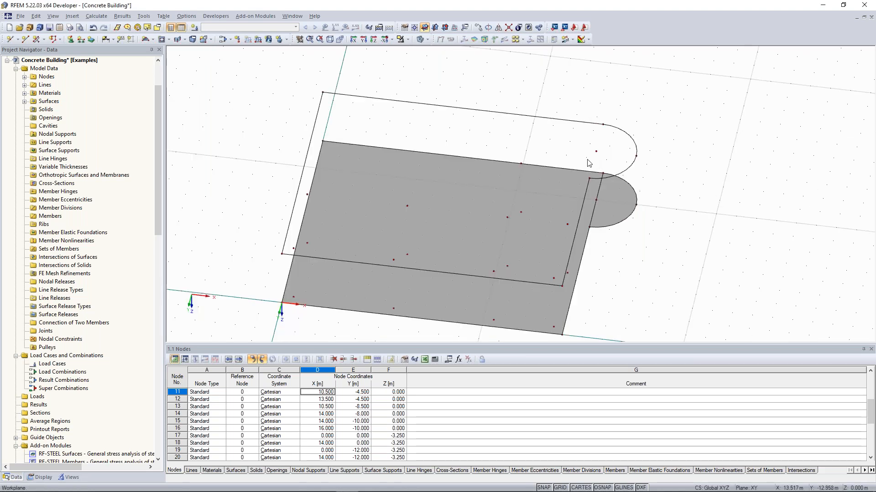
right_click(599, 183)
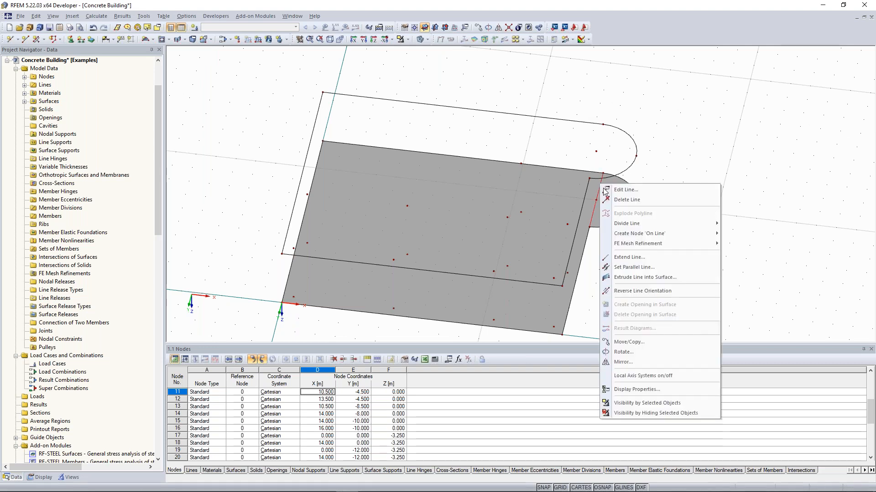
click(676, 157)
ctrl+middle_drag(668, 137, 635, 102)
scroll(652, 123, up, 1)
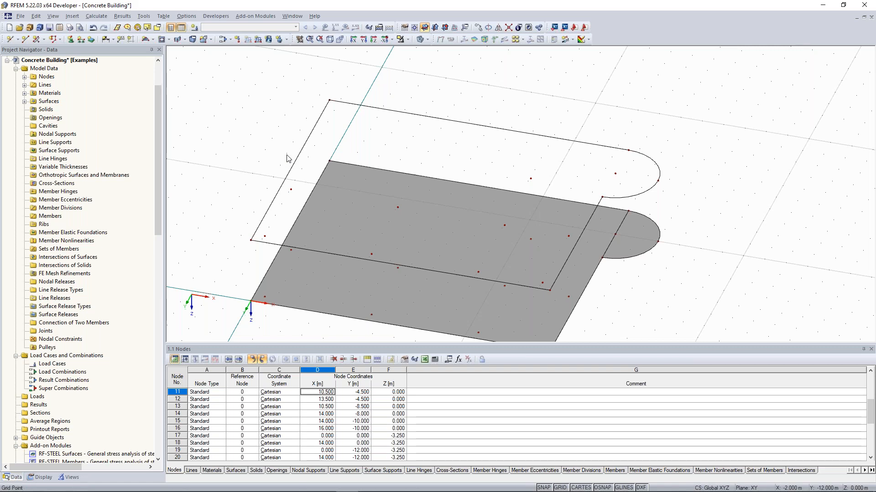
Create a 300 mm thick C30/37 surface from the boundary lines of the upper slab outline
click(153, 39)
click(187, 255)
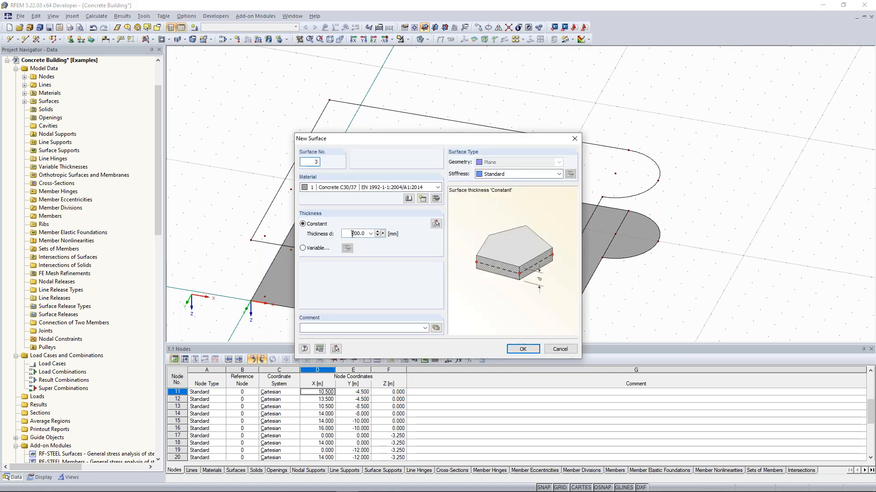
text(300)
click(530, 354)
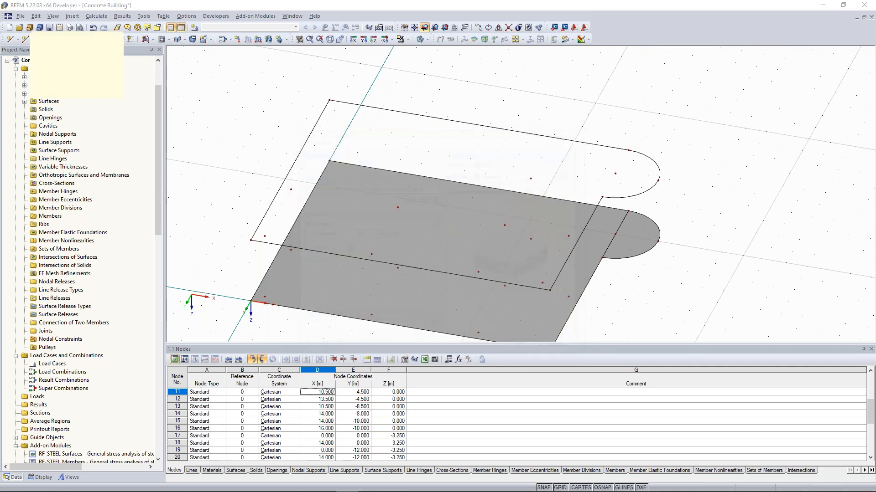
click(343, 251)
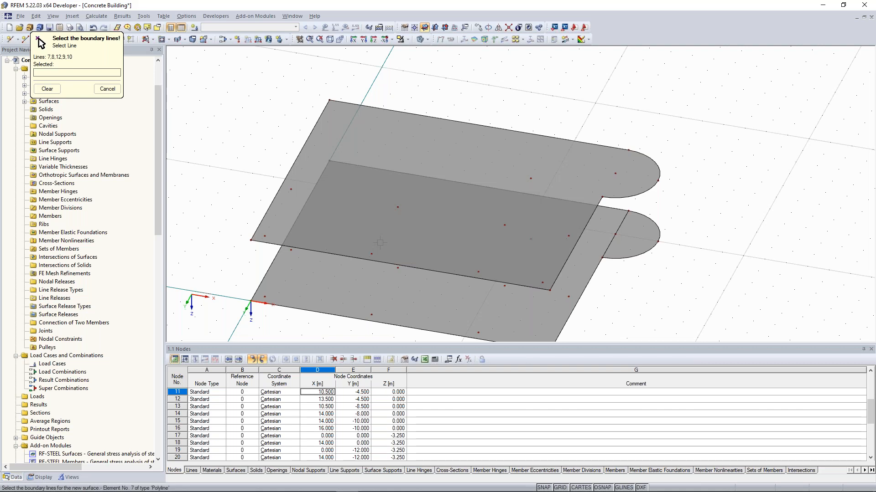
scroll(380, 243, down, 3)
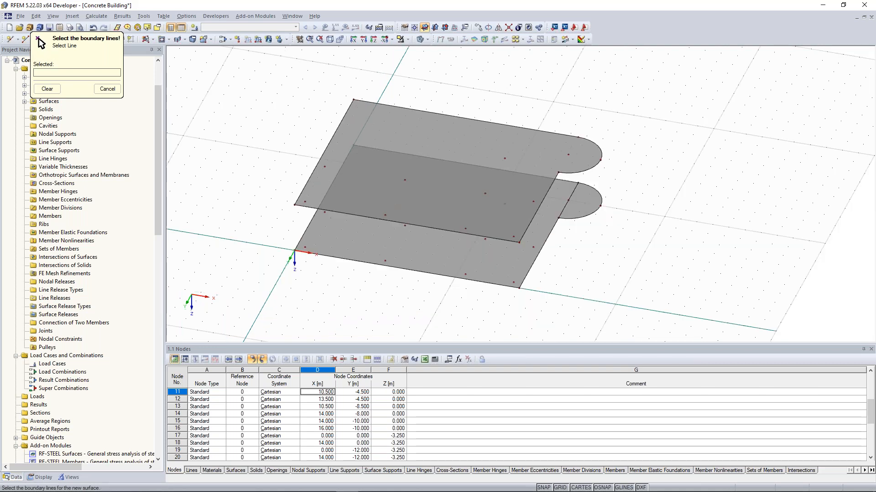
scroll(260, 141, up, 2)
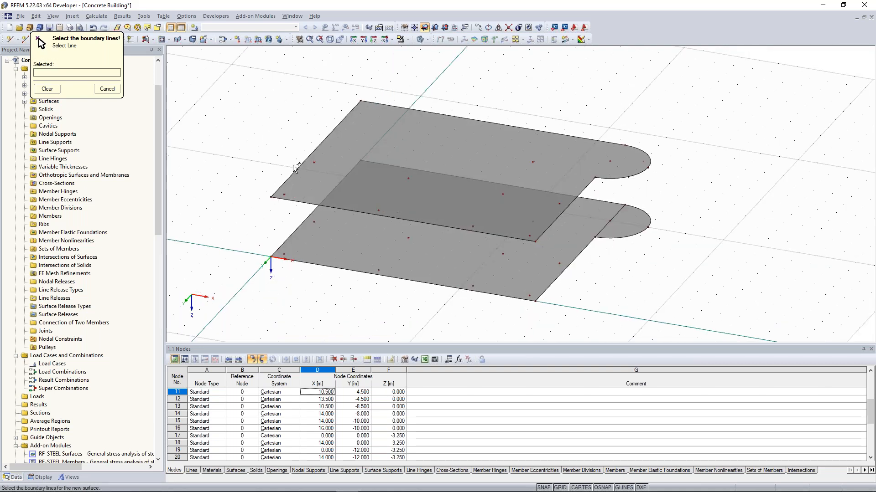
scroll(287, 161, up, 1)
scroll(285, 162, down, 1)
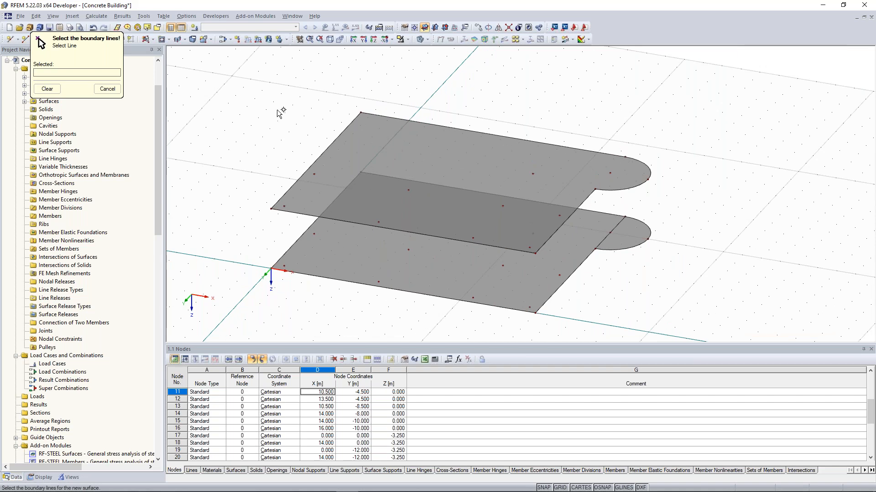
Leave surface creation and examine the two slabs from several angles, focusing on the ceiling slab's short straight edge away from the semicircle
key(Escape)
scroll(280, 112, down, 2)
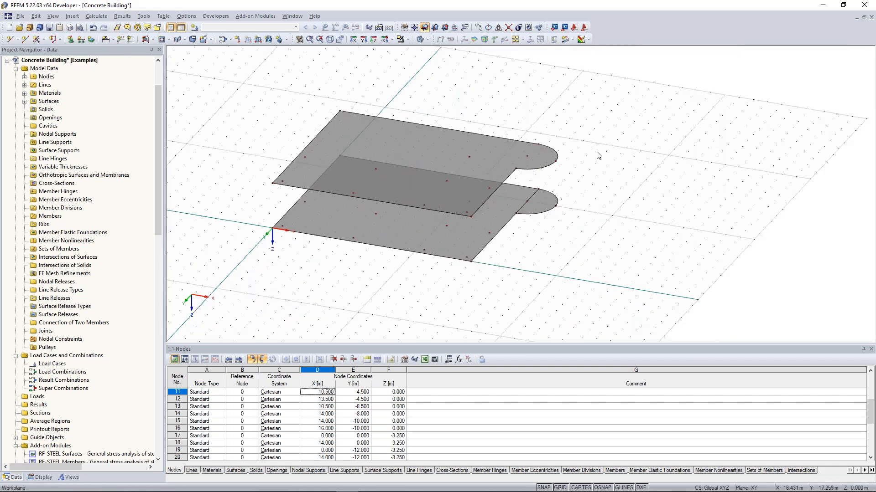
middle_drag(613, 160, 632, 167)
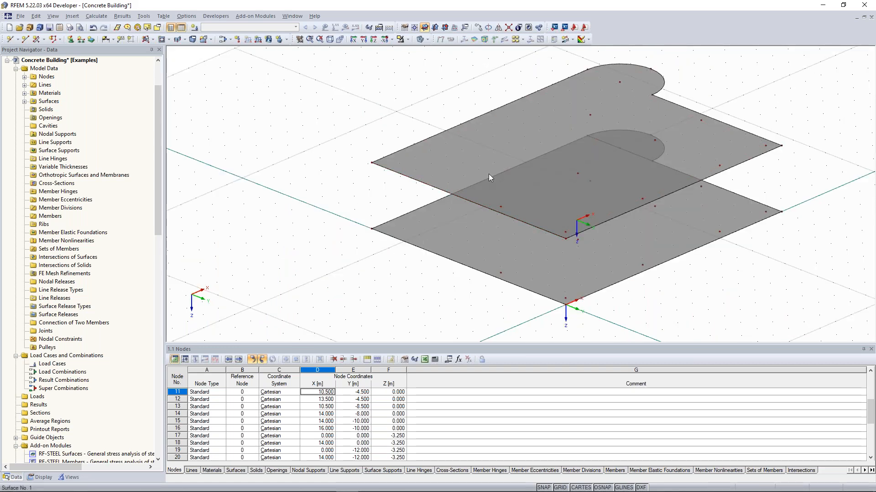
ctrl+middle_drag(424, 104, 364, 150)
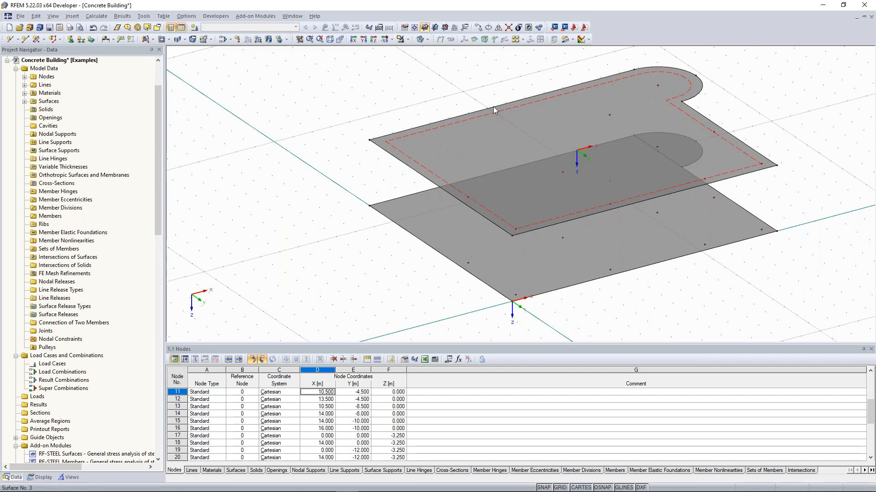
scroll(340, 191, up, 1)
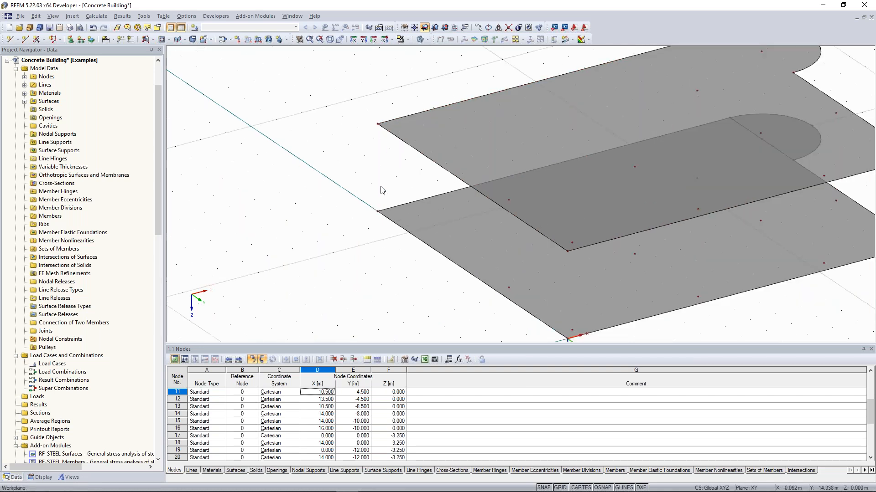
ctrl+middle_drag(339, 190, 382, 189)
scroll(381, 186, down, 1)
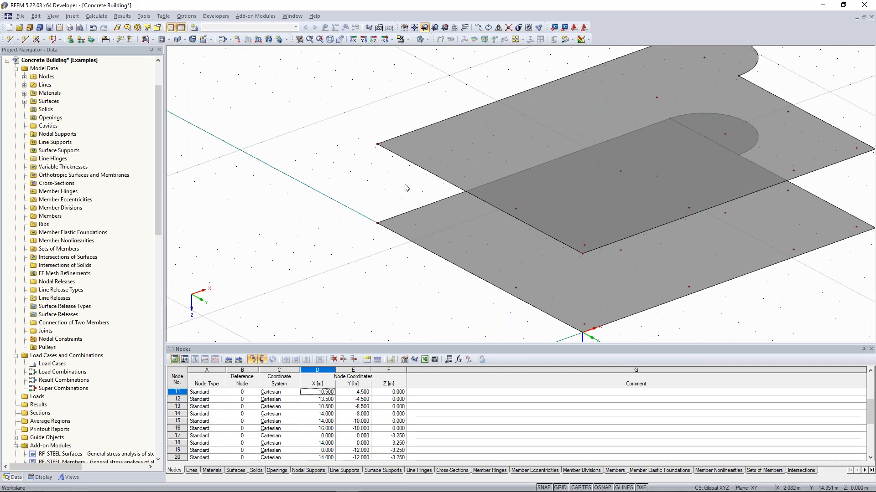
middle_drag(388, 180, 382, 192)
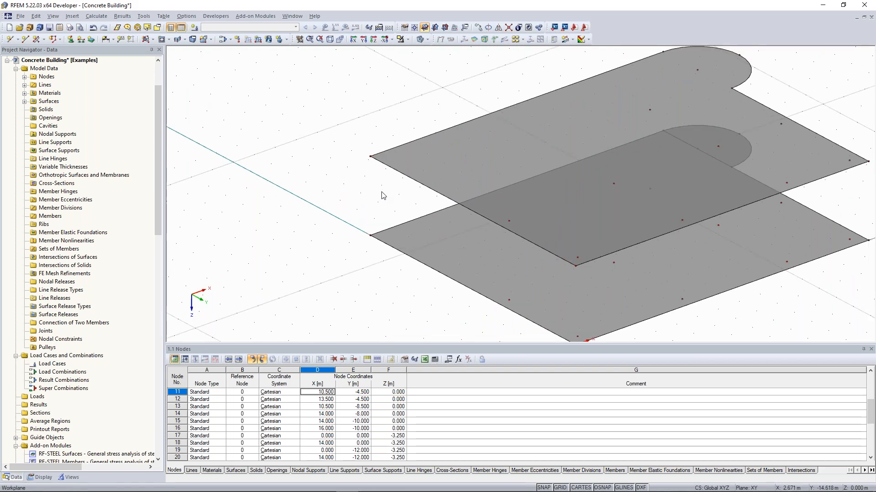
ctrl+middle_drag(351, 201, 293, 167)
middle_drag(379, 176, 380, 183)
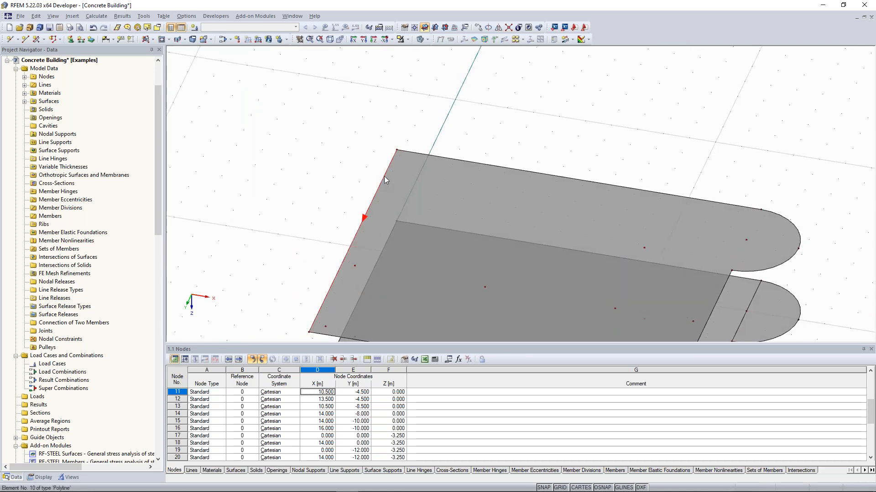
ctrl+middle_drag(384, 177, 360, 170)
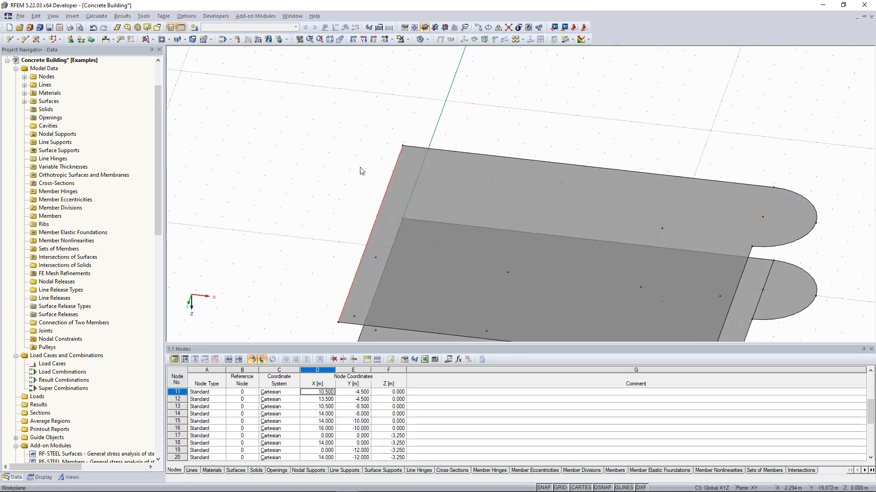
Divide the ceiling slab's 12 m short edge with a new intermediate node 3.5 m from the line start
click(398, 165)
click(616, 200)
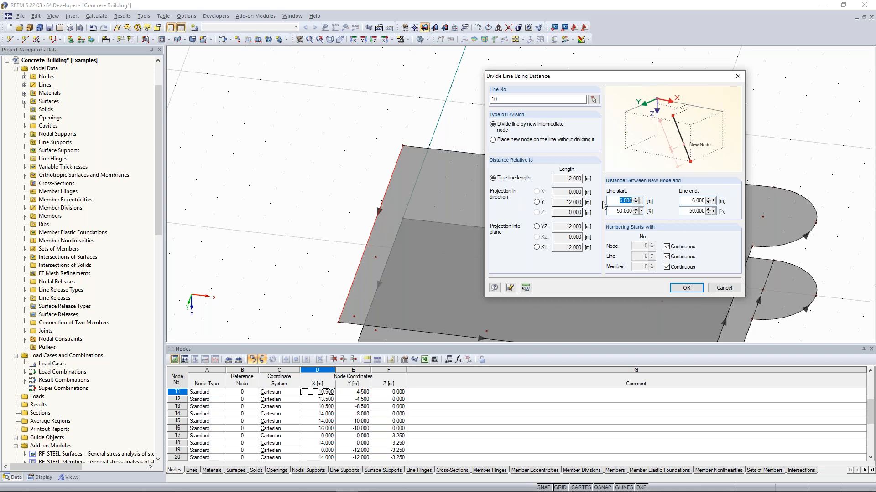
text(3.5)
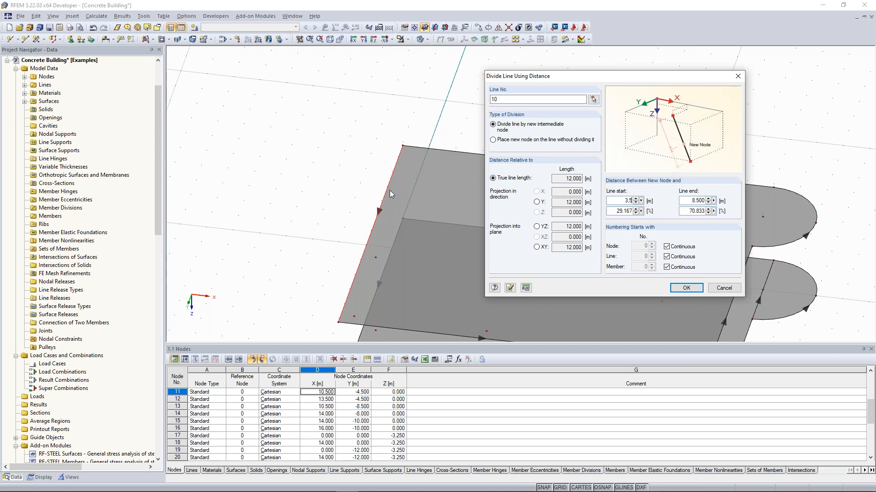
click(689, 288)
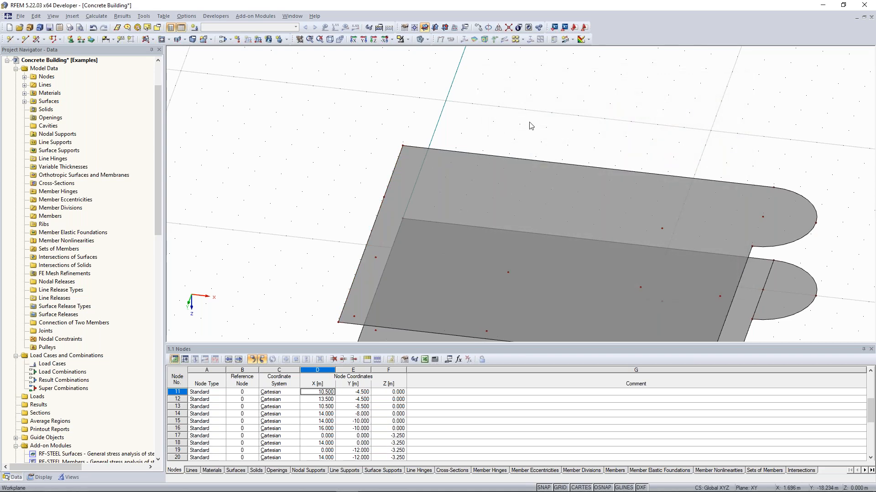
Divide the ceiling slab's 14 m long edge leading to the semicircle with an intermediate node 5.5 m from the line end
middle_drag(538, 129, 466, 130)
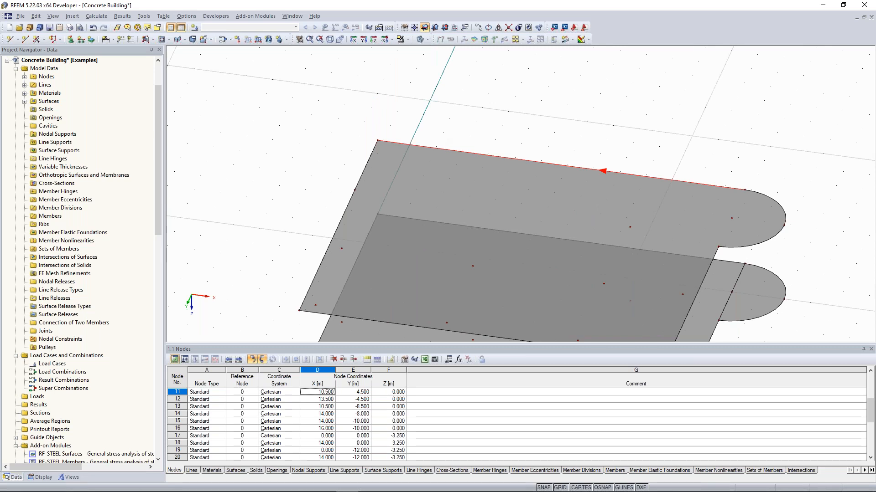
right_click(439, 148)
mouse_move(474, 189)
click(589, 199)
drag(452, 138, 725, 103)
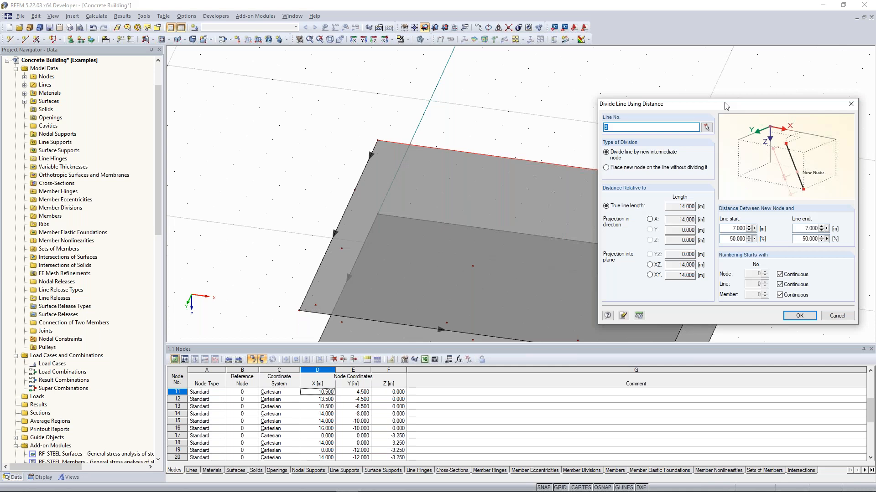
drag(725, 103, 720, 86)
double_click(807, 212)
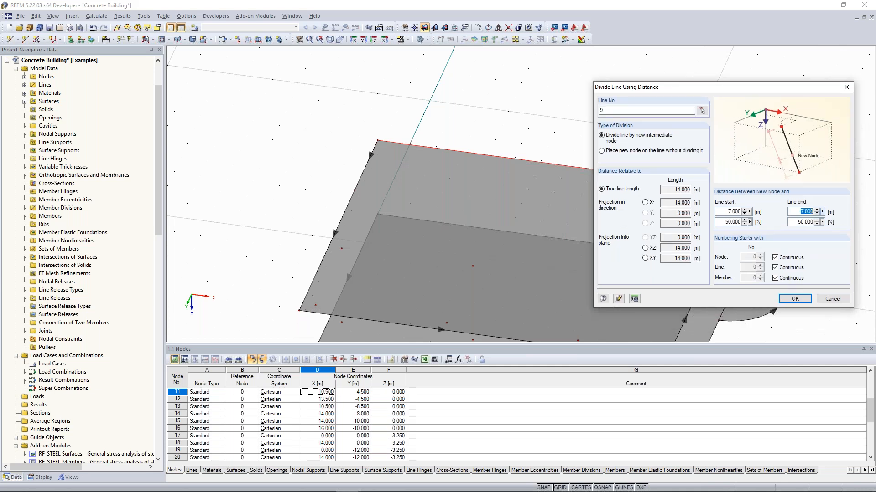
text(5,5)
click(795, 299)
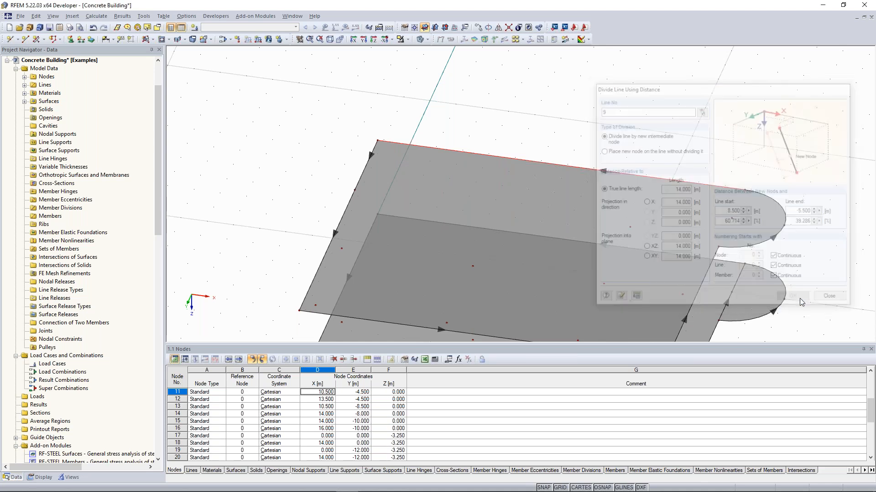
Divide the remaining 8.5 m segment of that long ceiling edge by distance with a second intermediate node
right_click(576, 158)
click(600, 128)
click(553, 155)
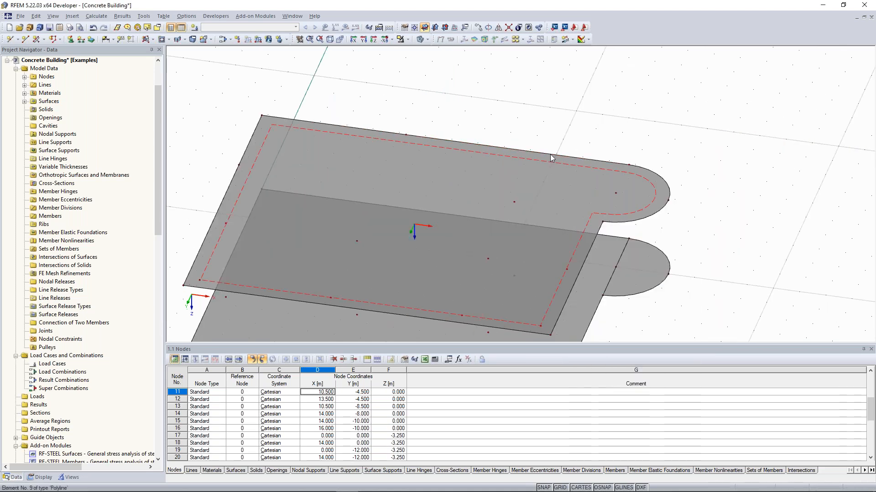
right_click(551, 154)
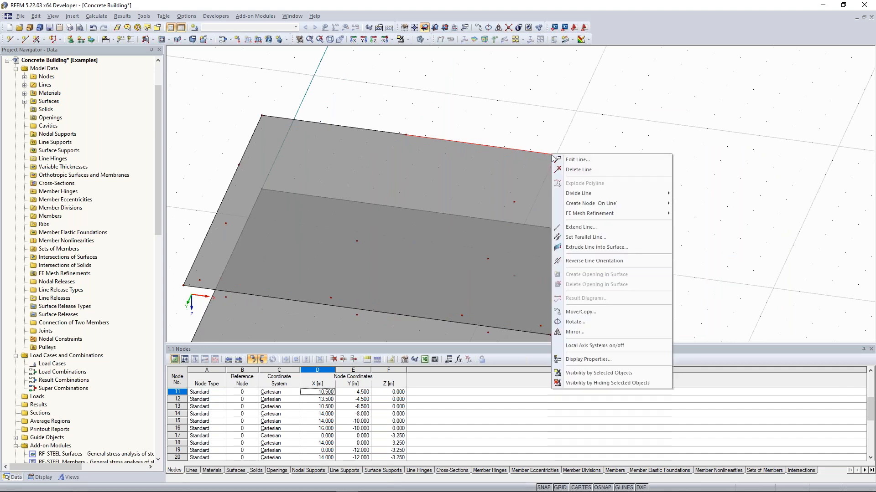
mouse_move(593, 193)
click(697, 214)
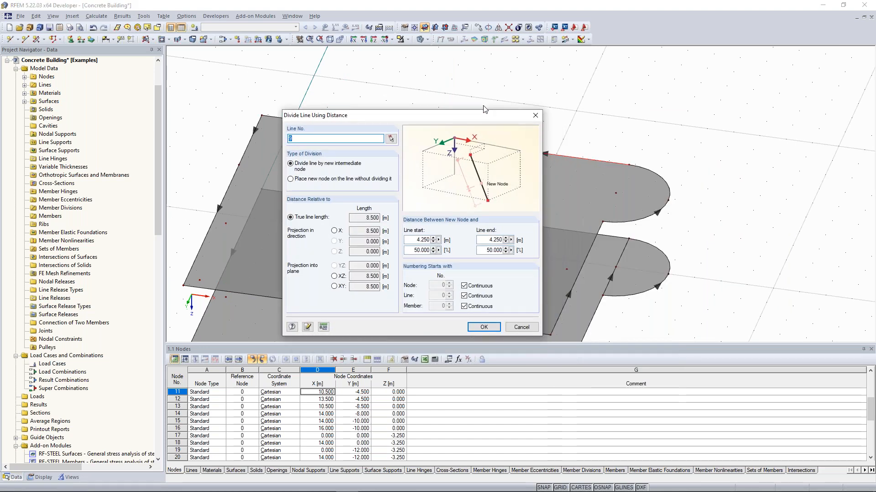
click(478, 199)
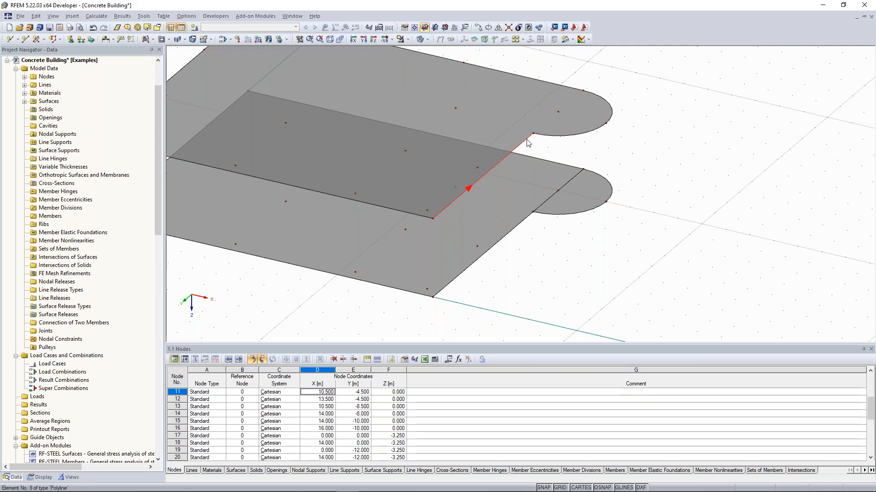
Divide the ceiling slab's 8 m edge beside the semicircle with an intermediate node 2 m from the line end
right_click(526, 139)
mouse_move(580, 189)
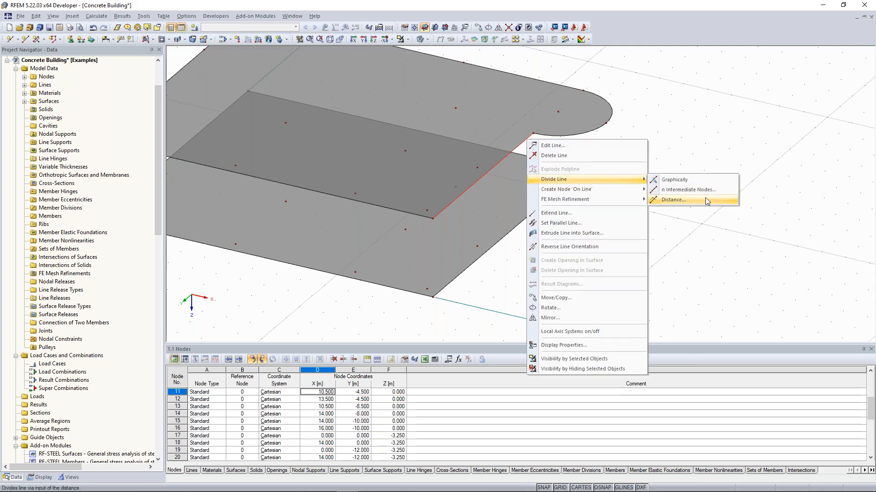
click(673, 200)
drag(467, 139, 259, 76)
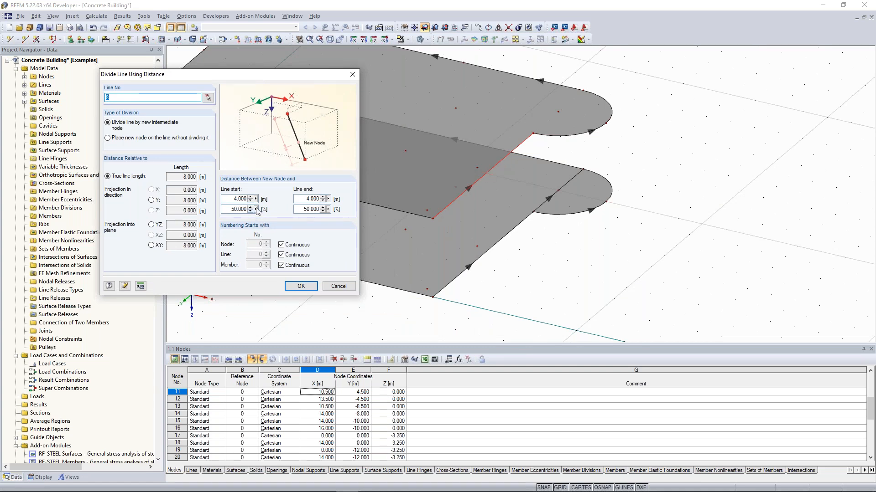
double_click(305, 199)
text(2)
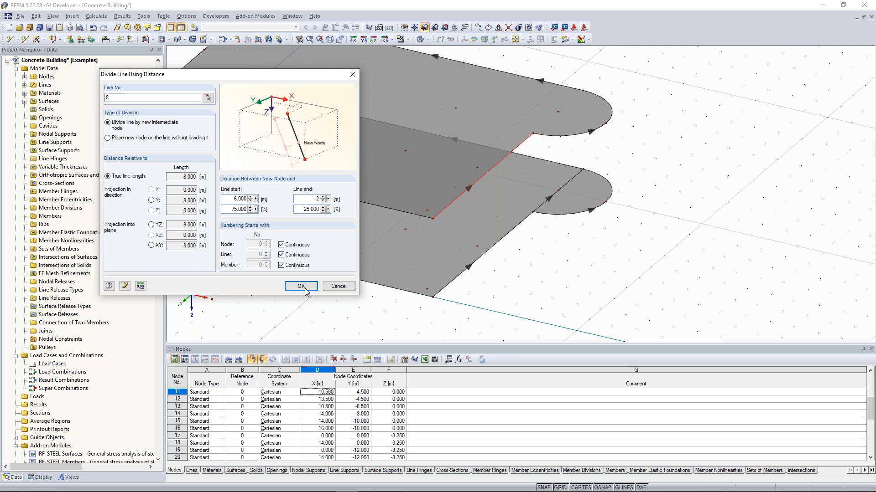
click(301, 286)
scroll(299, 215, down, 3)
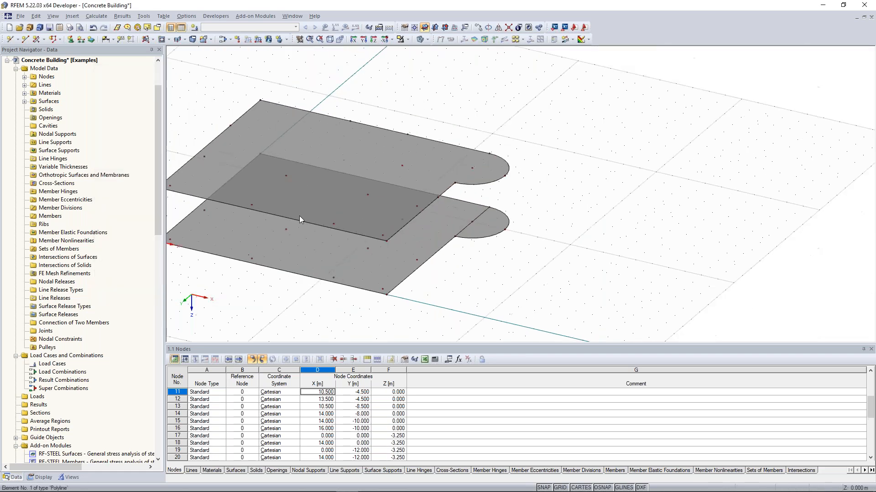
Draw a vertical line joining the ceiling and floor slab corners at X 0 and Y -12 m
ctrl+middle_drag(400, 195, 416, 219)
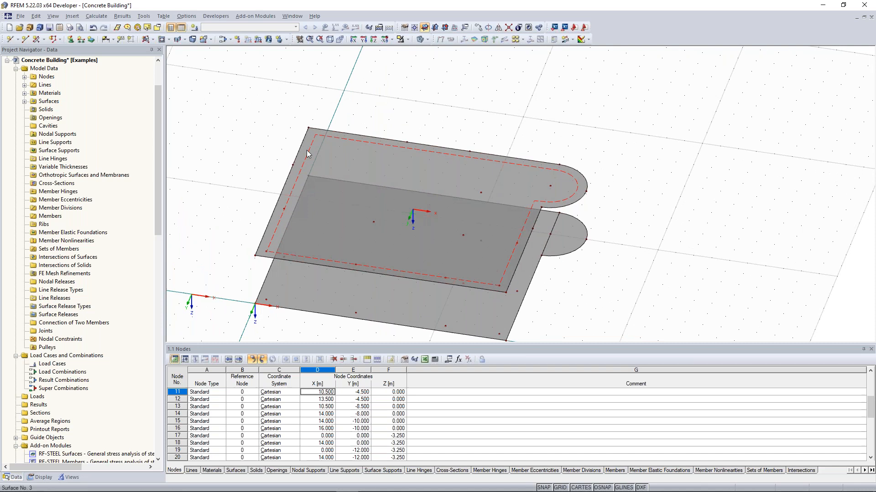
middle_drag(271, 180, 306, 150)
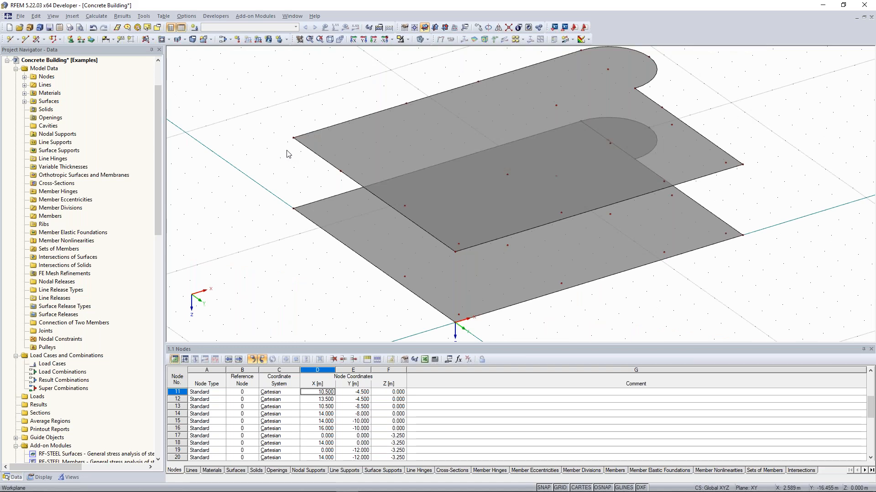
click(24, 40)
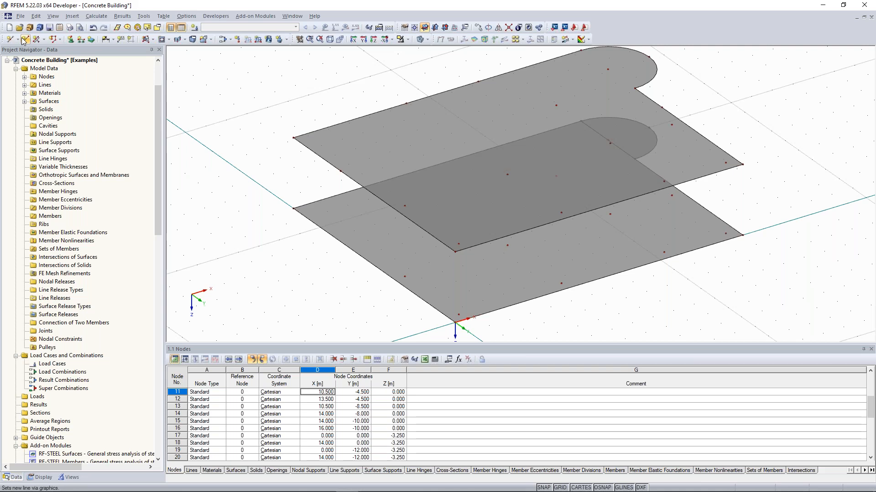
click(25, 39)
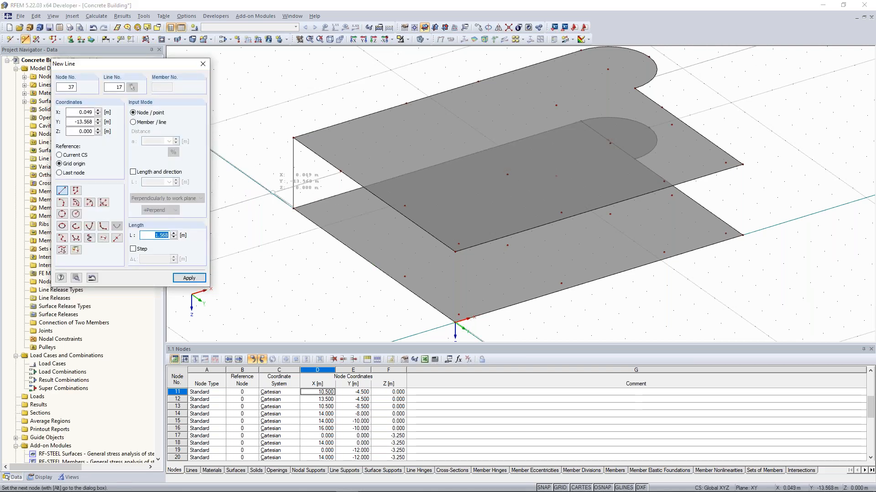
key(Escape)
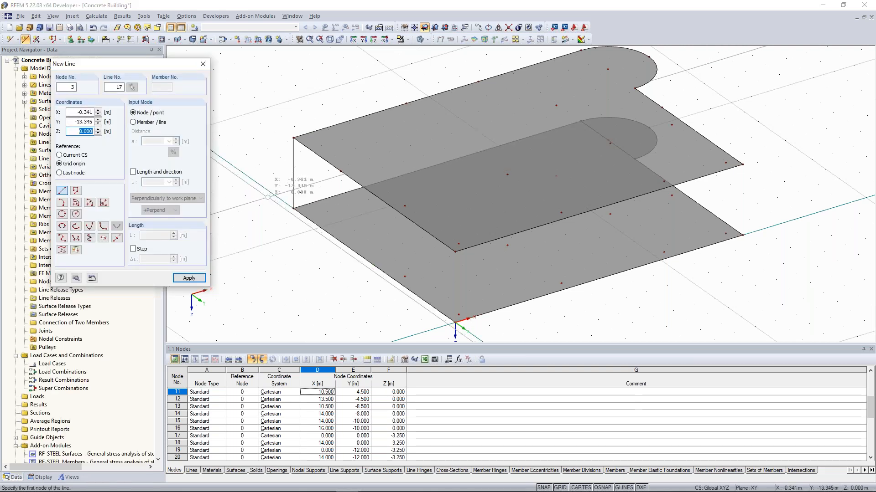
key(Escape)
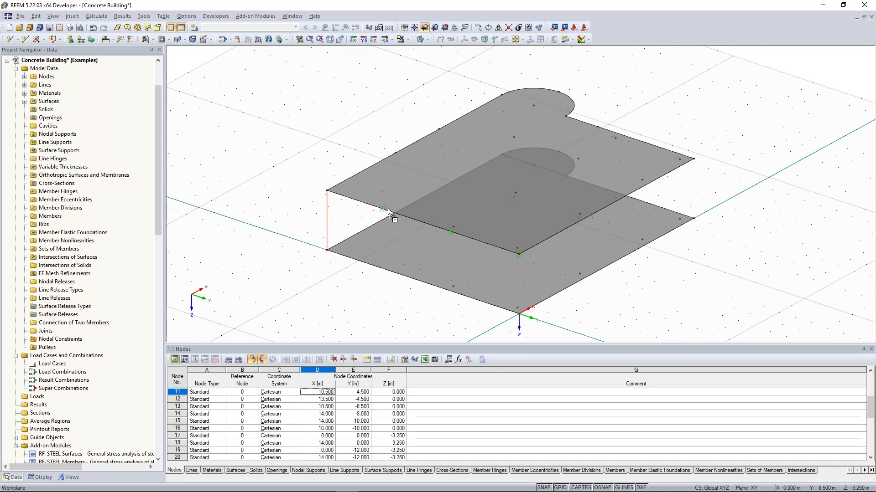
Copy the vertical corner line to the ceiling slab's four division nodes and to both ends of the semicircle
ctrl+middle_drag(280, 220, 527, 268)
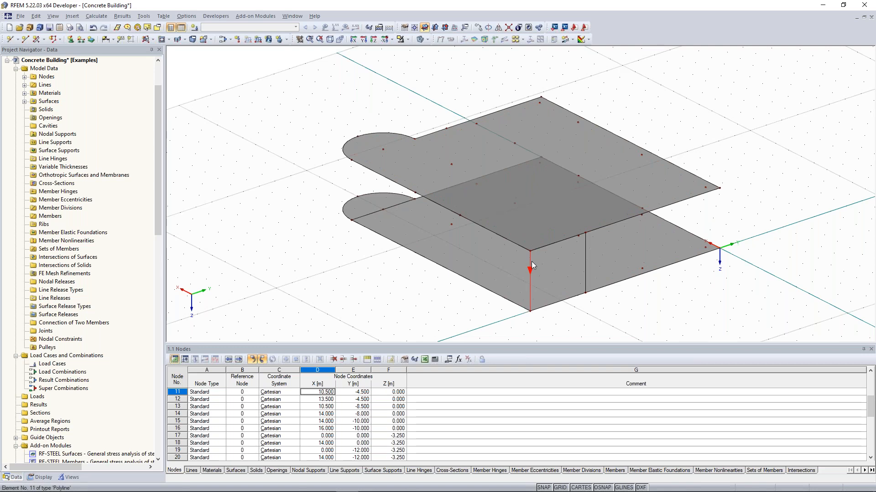
click(465, 223)
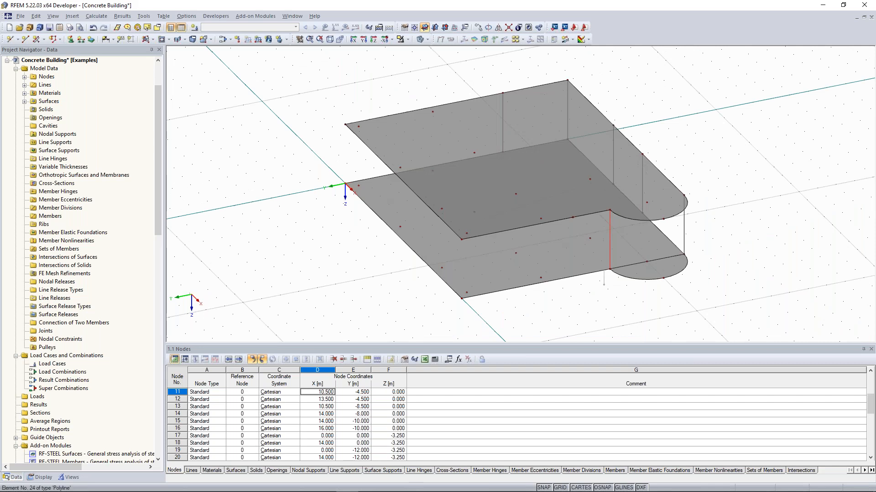
ctrl+drag(610, 211, 573, 219)
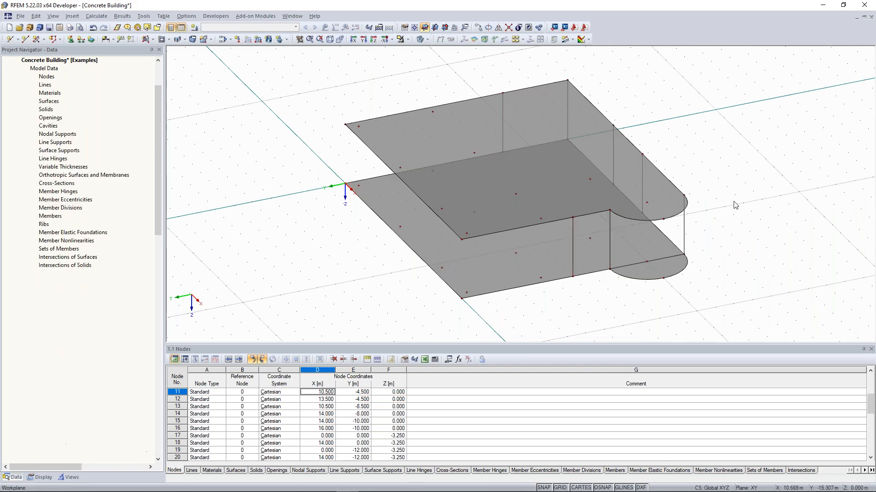
ctrl+middle_drag(734, 196, 461, 200)
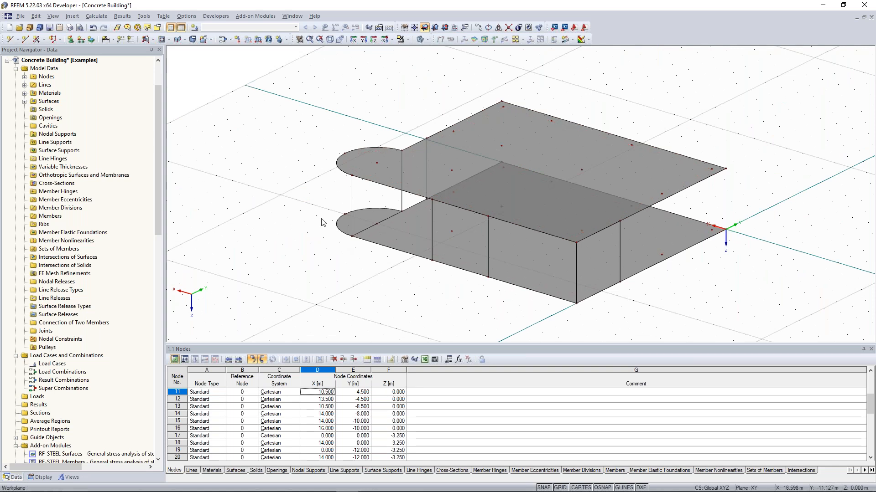
ctrl+middle_drag(307, 206, 631, 201)
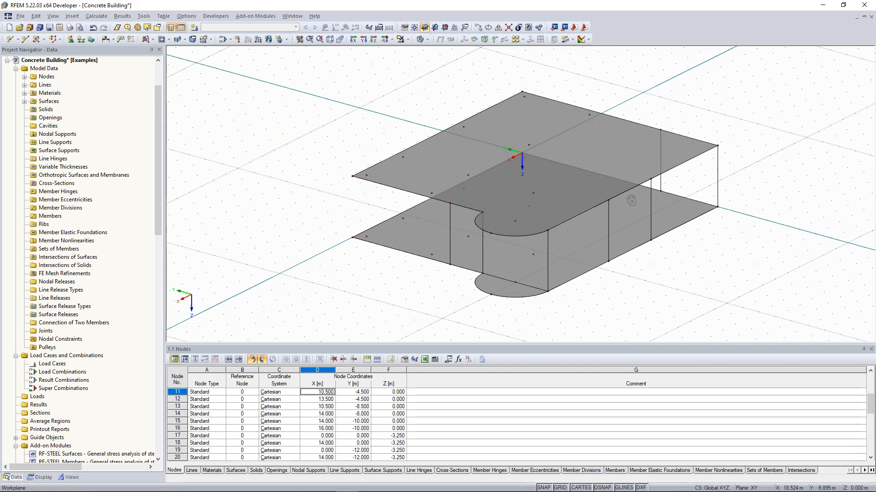
Create four 200 mm thick plane walls in Concrete C30/37 by selecting their boundary lines: two at the corner and one on each side of the semicircle
click(152, 39)
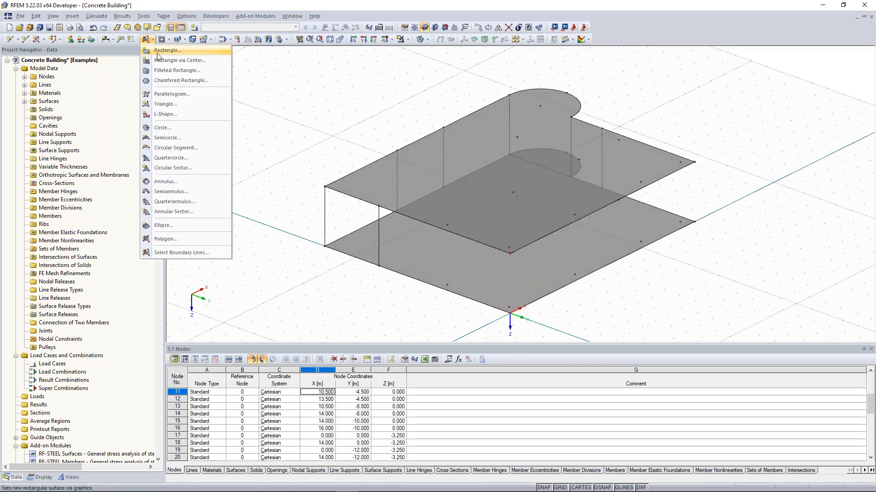
click(194, 255)
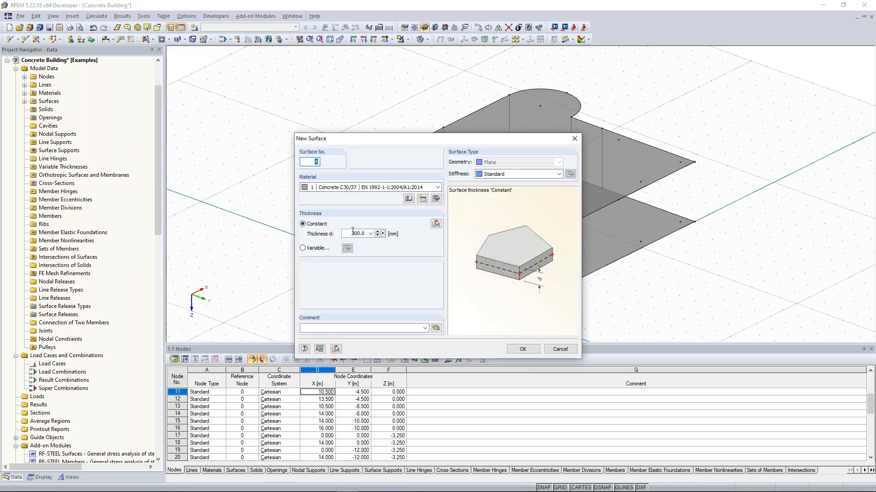
drag(350, 234, 368, 233)
text(200)
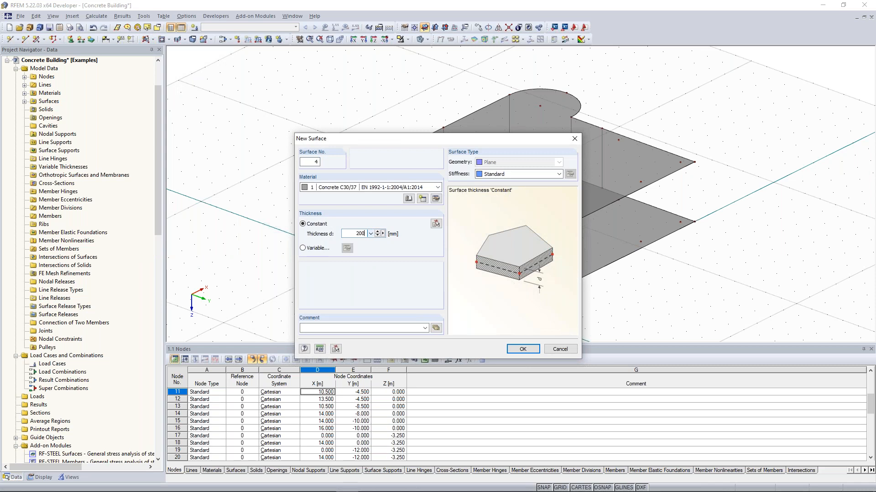
click(531, 350)
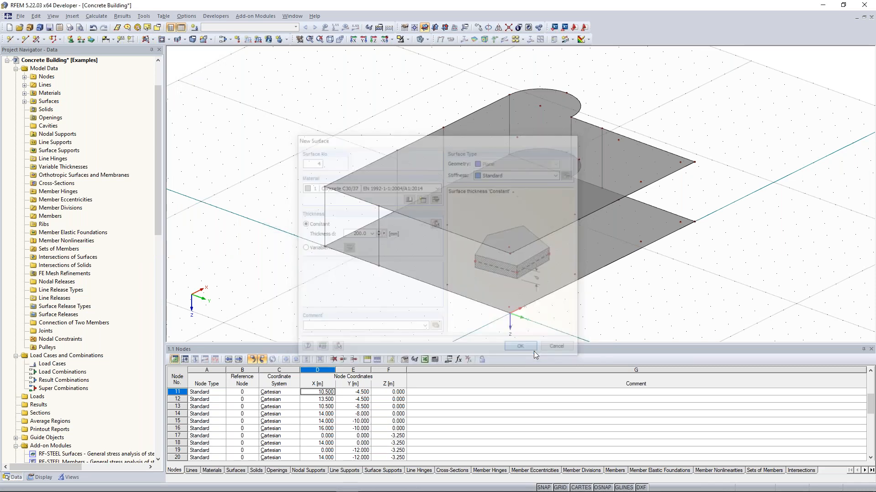
click(379, 230)
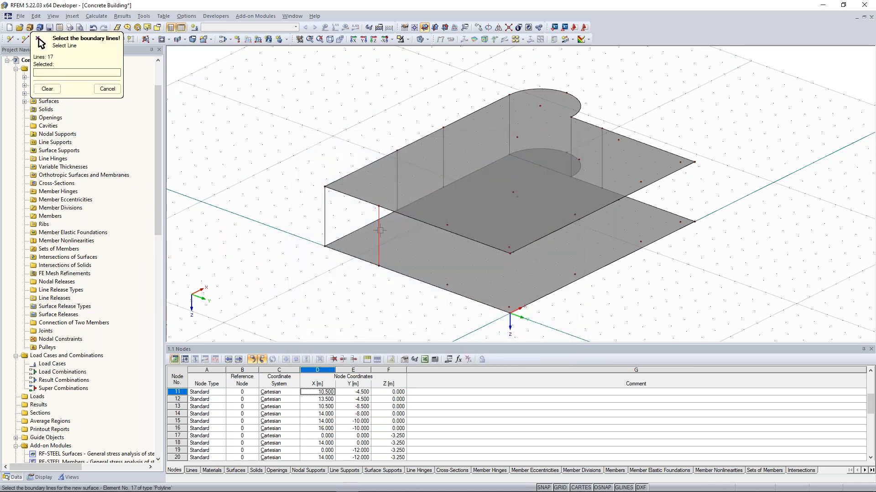
click(355, 201)
click(354, 256)
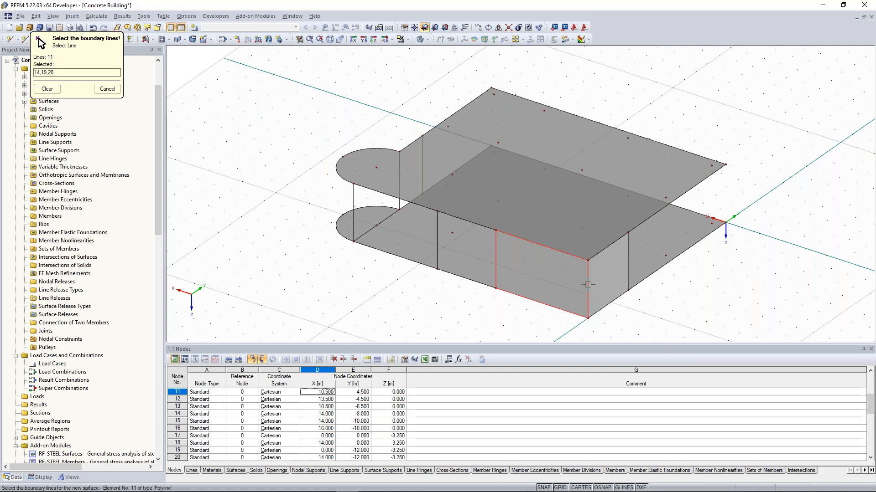
key(Escape)
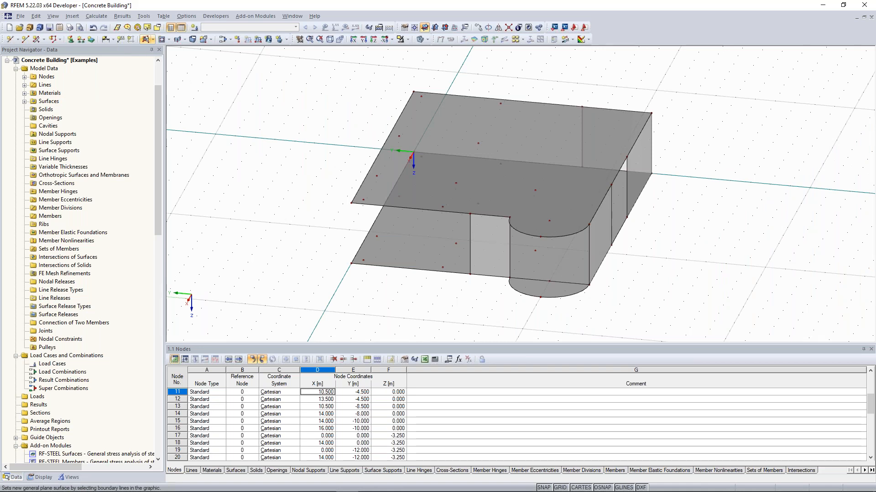
Create a 200 mm thick quadrangle surface as the curved wall, bounded by both semicircular arcs and the vertical lines at their ends
ctrl+middle_drag(637, 193, 252, 133)
ctrl+middle_drag(347, 289, 806, 265)
scroll(675, 247, up, 3)
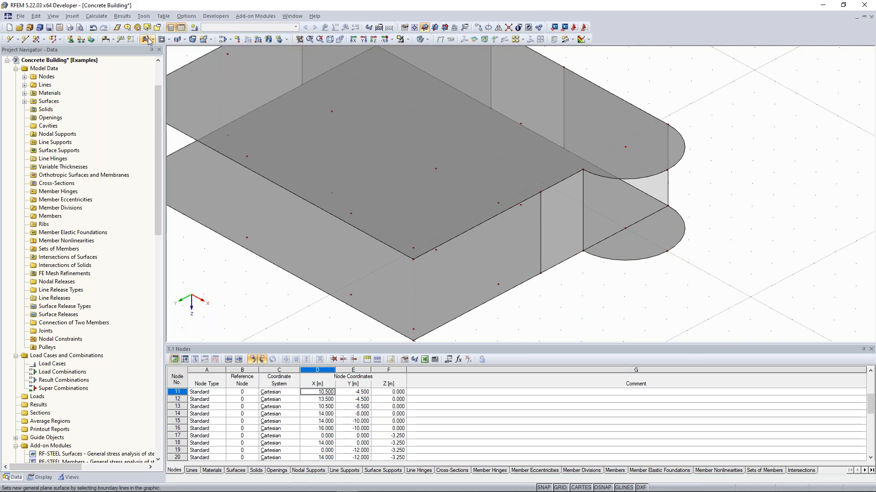
click(185, 40)
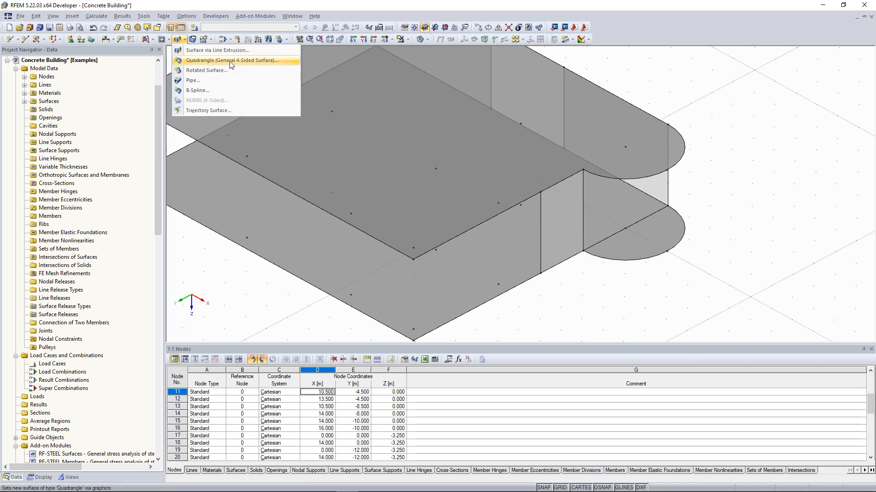
click(188, 42)
click(185, 39)
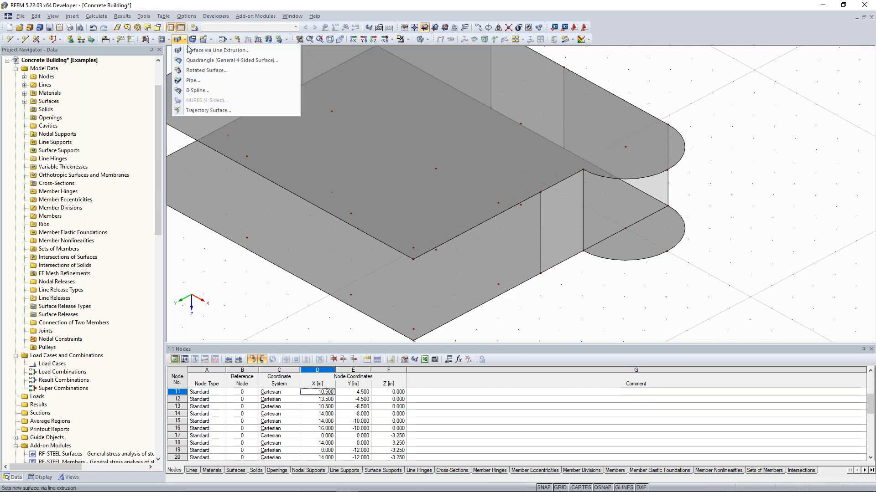
click(211, 60)
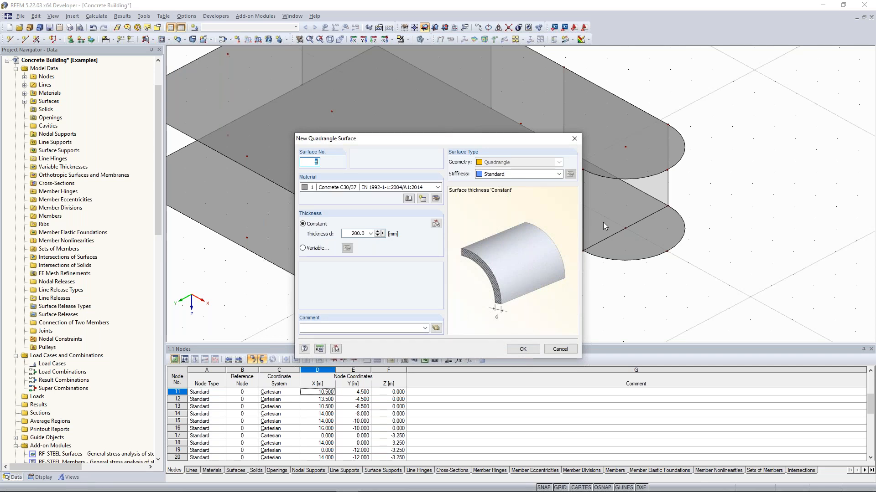
key(Return)
click(609, 258)
click(583, 212)
click(623, 182)
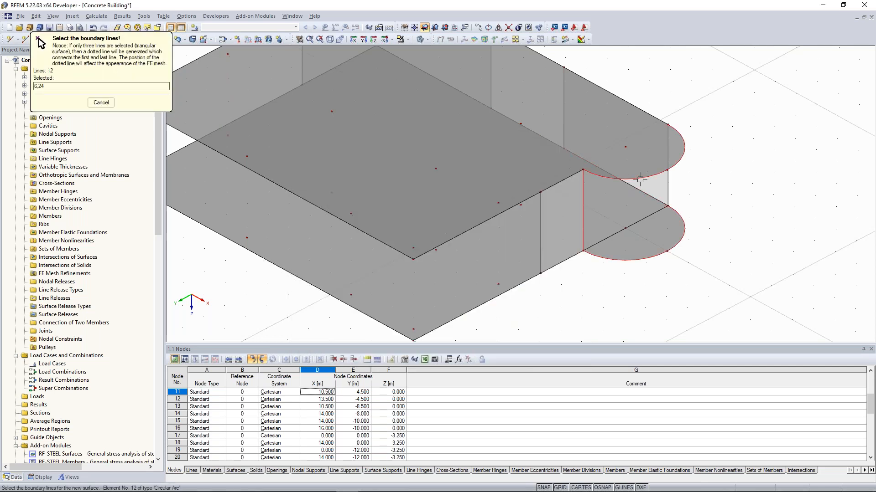
click(667, 188)
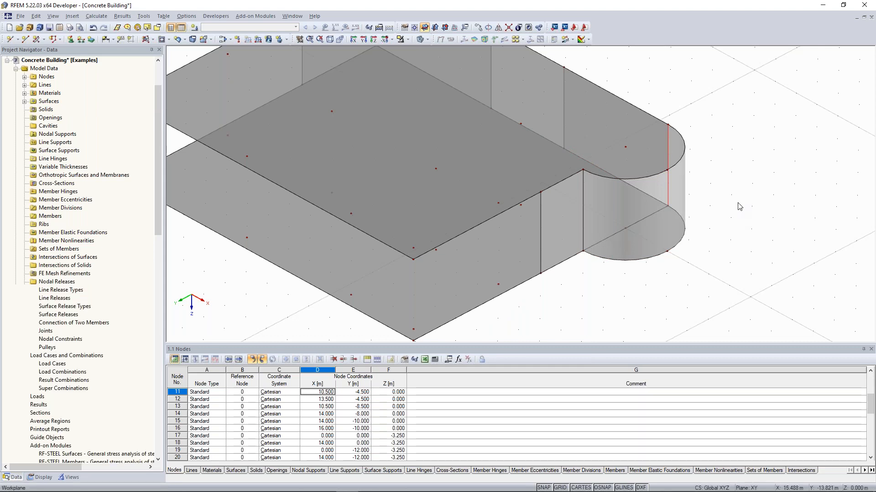
Copy the short corner wall to the nearest division node on the long ceiling edge as a parallel interior wall
scroll(738, 228, down, 2)
ctrl+middle_drag(317, 254, 702, 251)
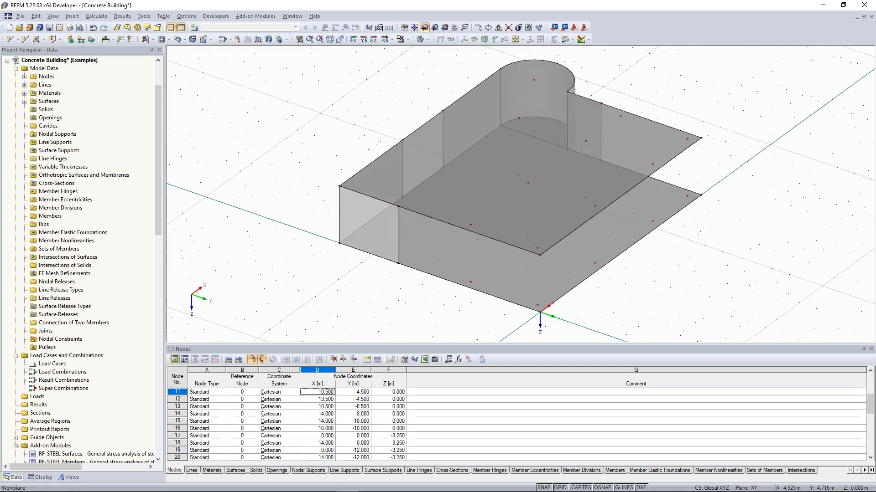
scroll(419, 169, up, 2)
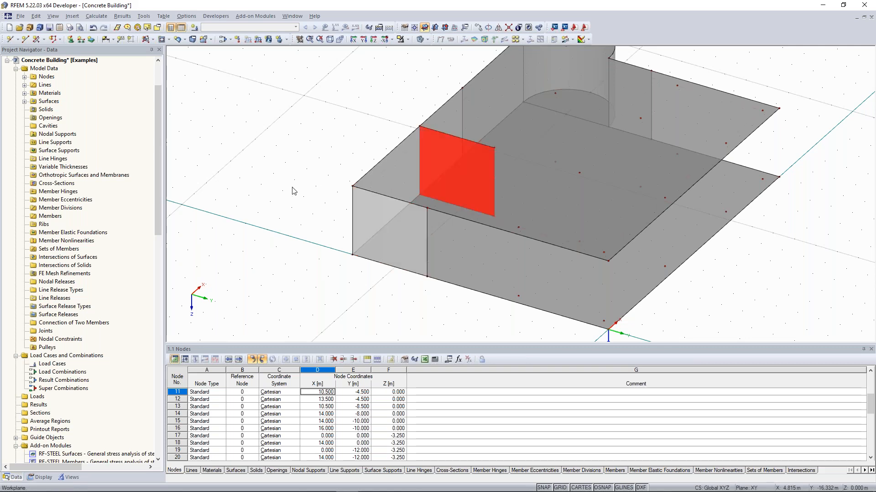
click(776, 284)
scroll(776, 284, down, 2)
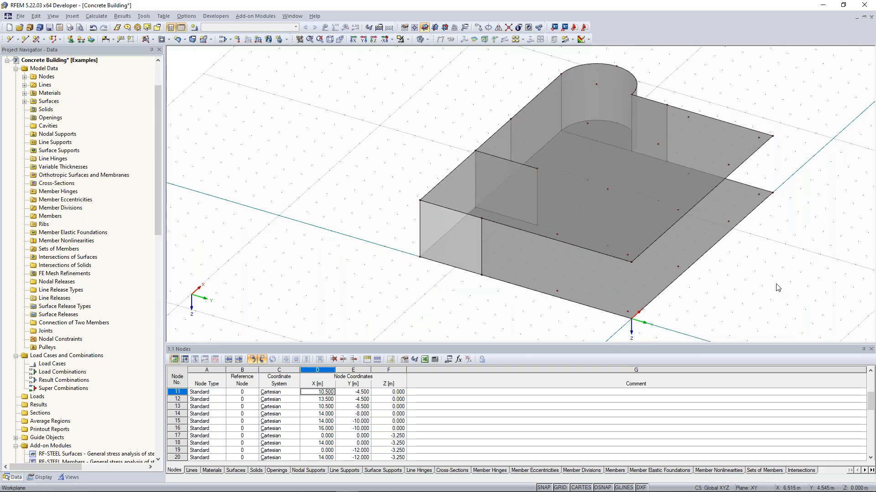
Draw a 5.5 m line parallel to the Y axis in the free work plane, starting at X 20 and Y -10 m
ctrl+middle_drag(392, 137, 255, 133)
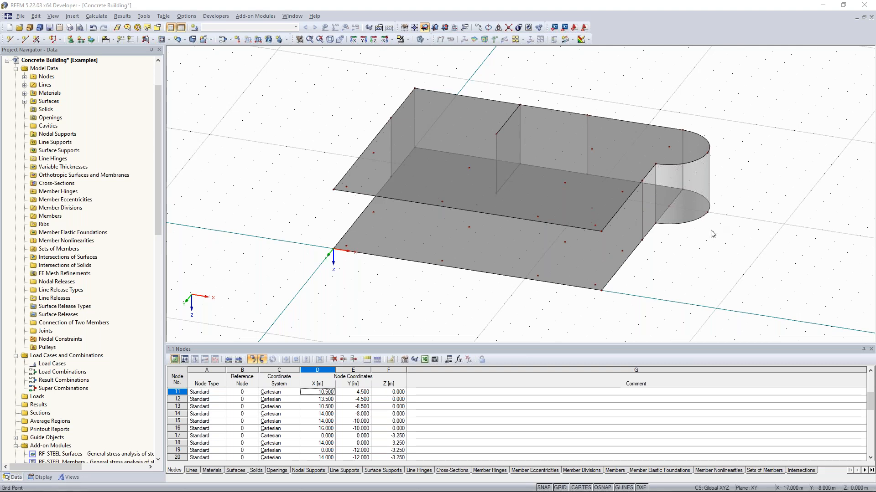
ctrl+middle_drag(713, 234, 553, 166)
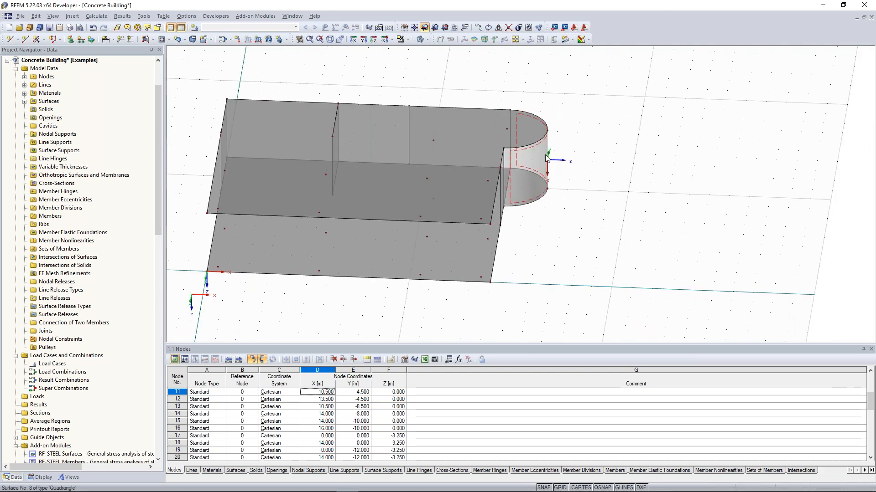
scroll(549, 161, up, 2)
mouse_move(596, 203)
ctrl+middle_down()
mouse_move(590, 123)
mouse_move(583, 201)
ctrl+middle_up()
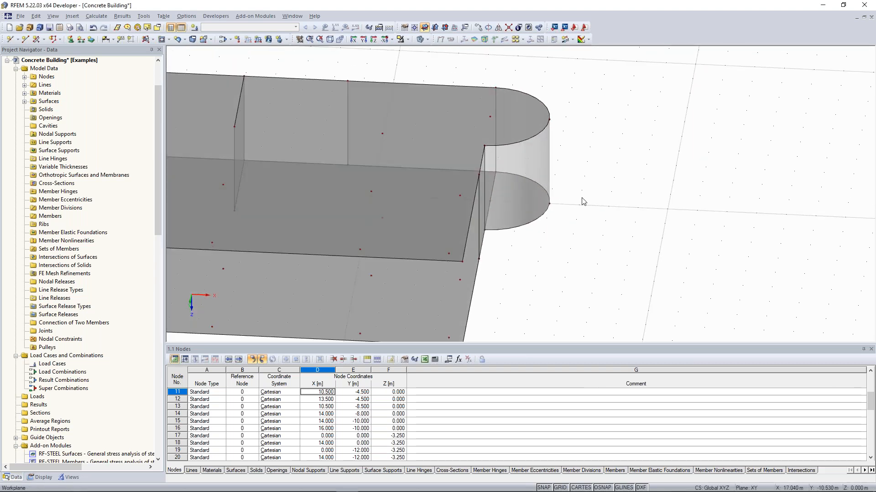
scroll(575, 219, down, 3)
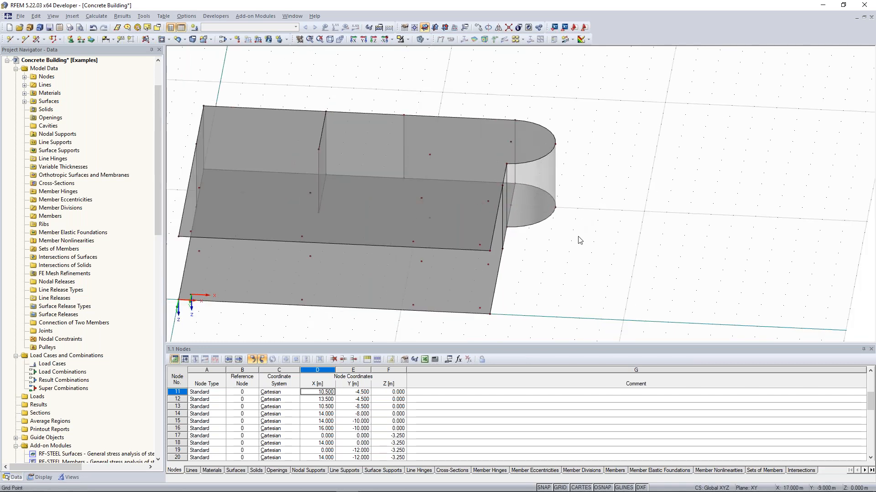
ctrl+middle_drag(628, 235, 632, 201)
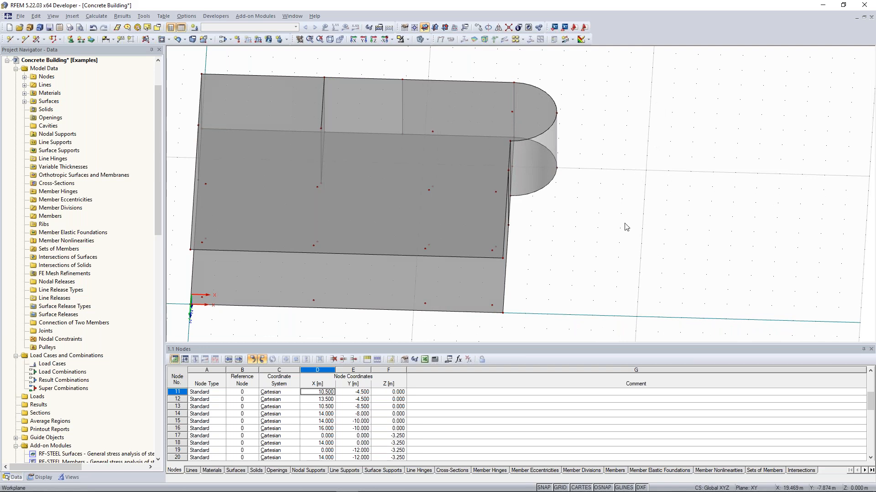
middle_drag(619, 226, 500, 203)
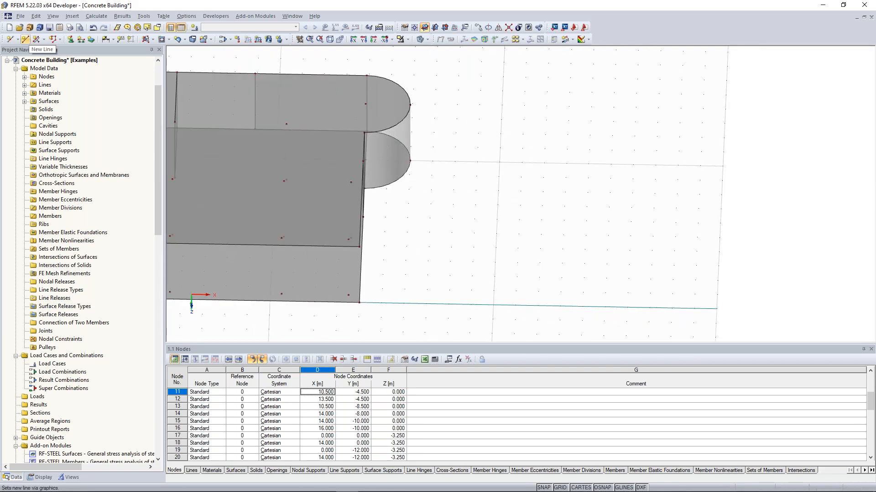
click(25, 39)
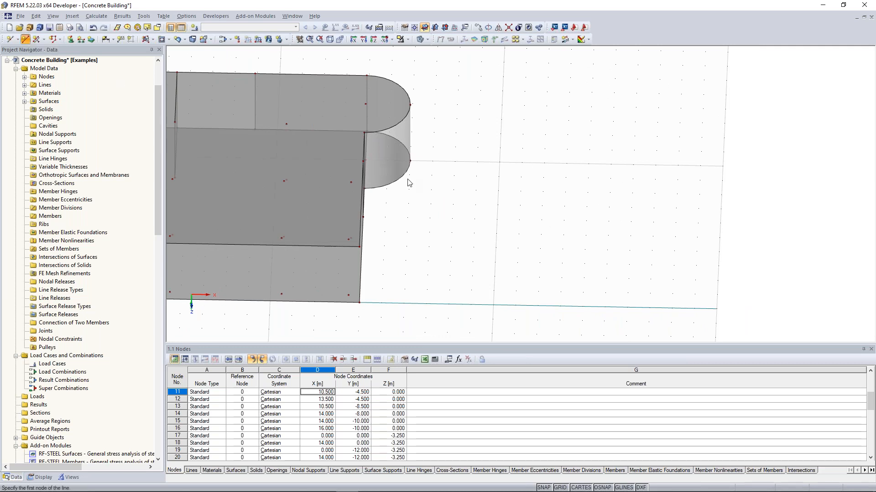
click(500, 162)
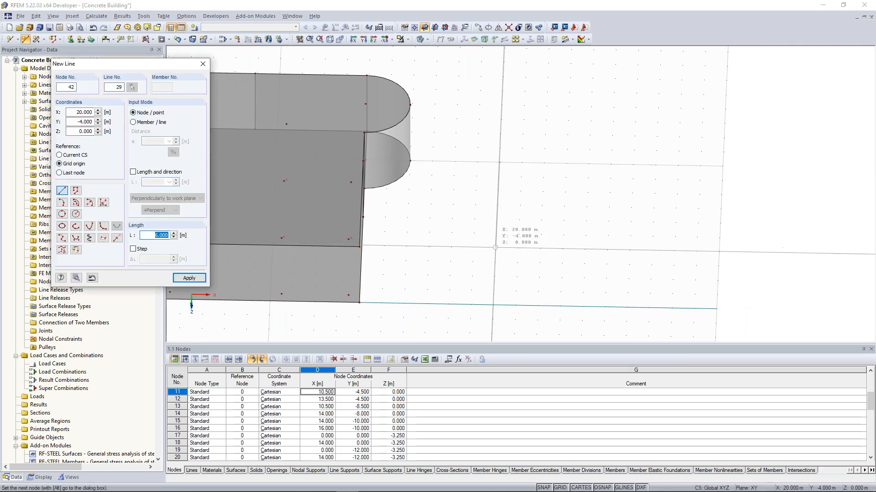
text(5)
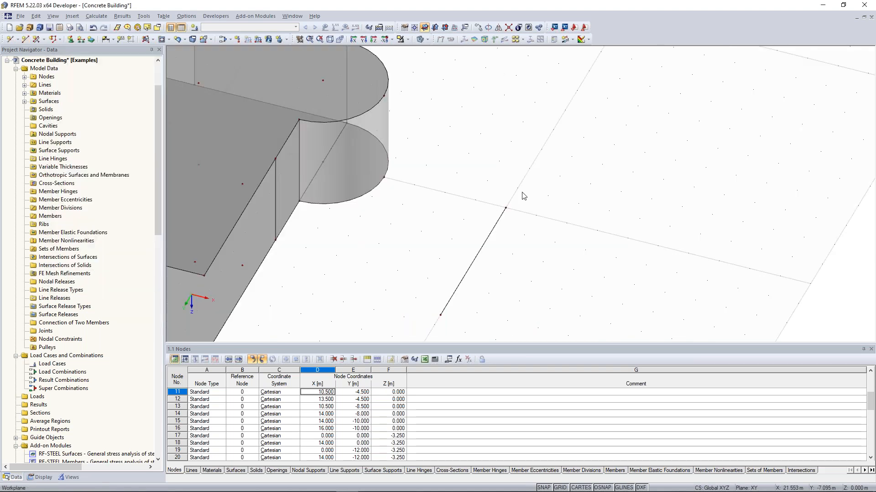
Insert a node between the two end points of the separate 5.5 m line, at 2.75 m (50%) from each end
middle_drag(480, 258, 521, 192)
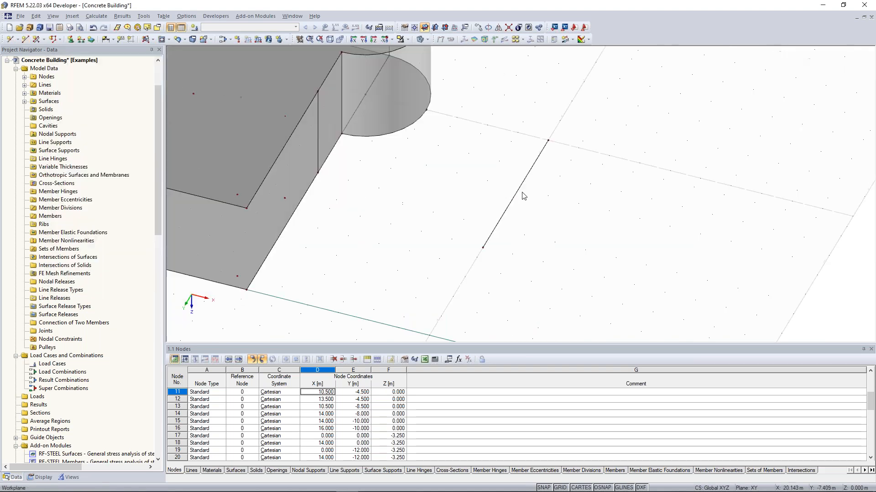
click(510, 202)
click(484, 321)
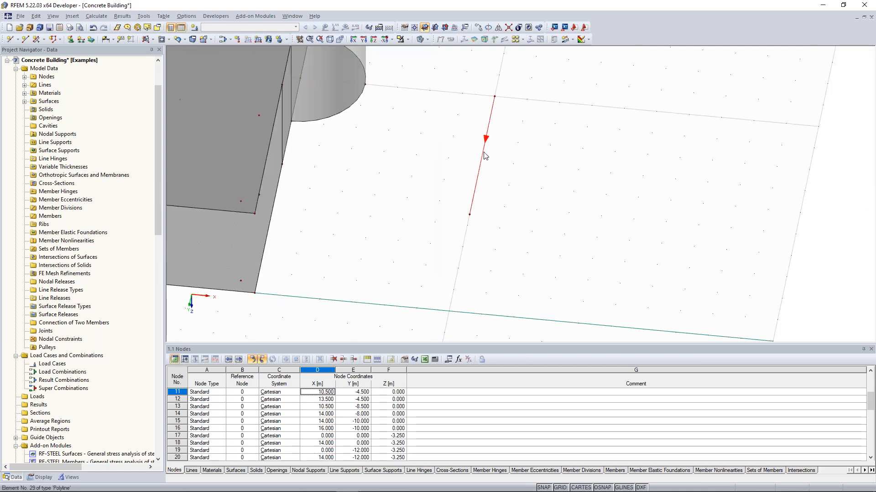
scroll(484, 152, up, 1)
scroll(486, 152, down, 2)
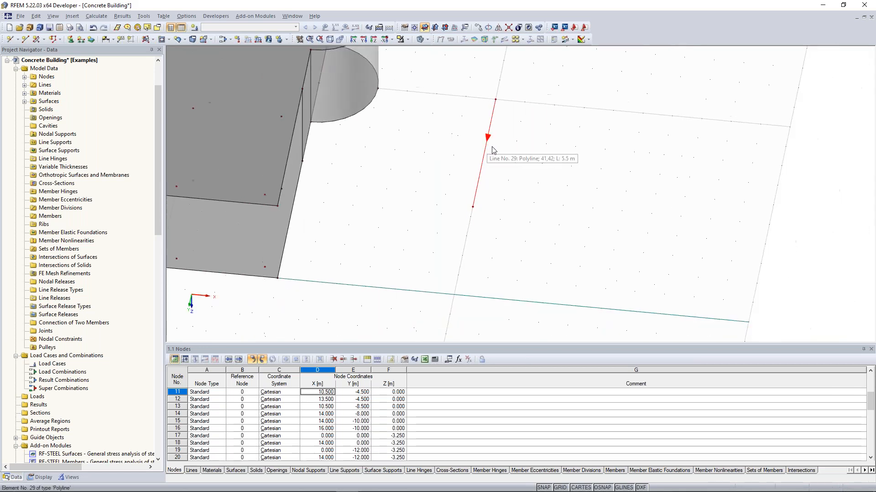
click(11, 40)
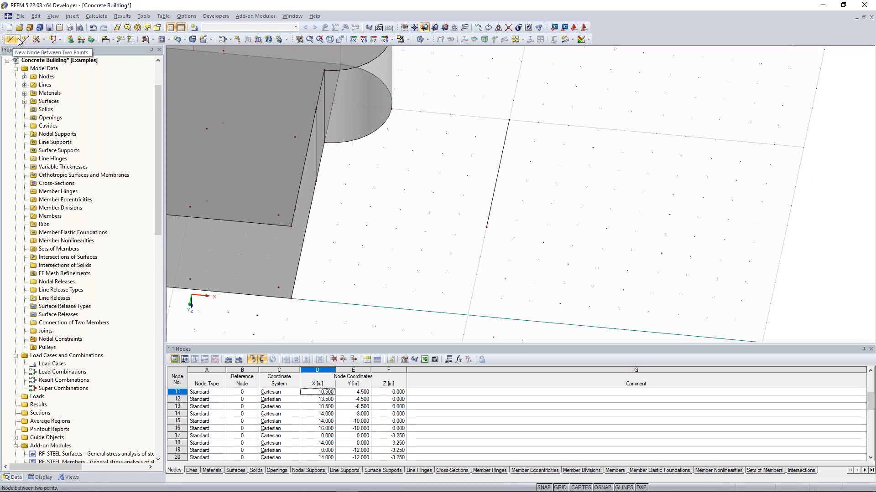
click(18, 41)
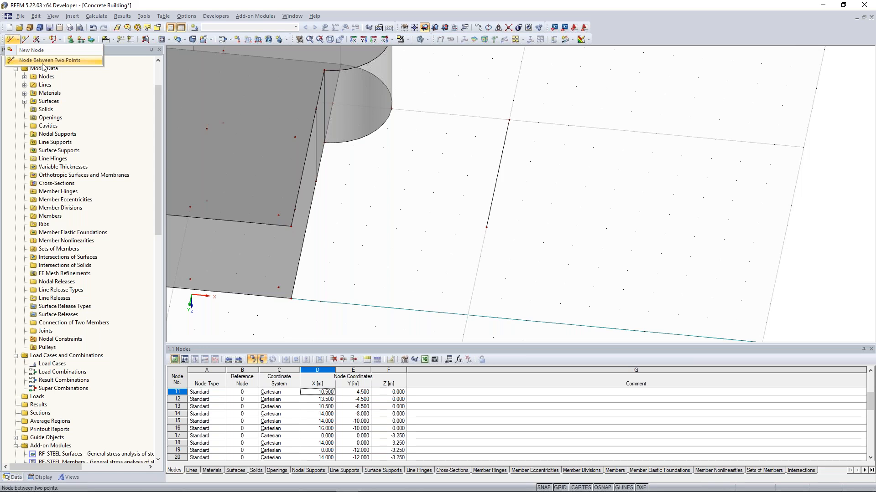
click(43, 61)
drag(383, 181, 628, 74)
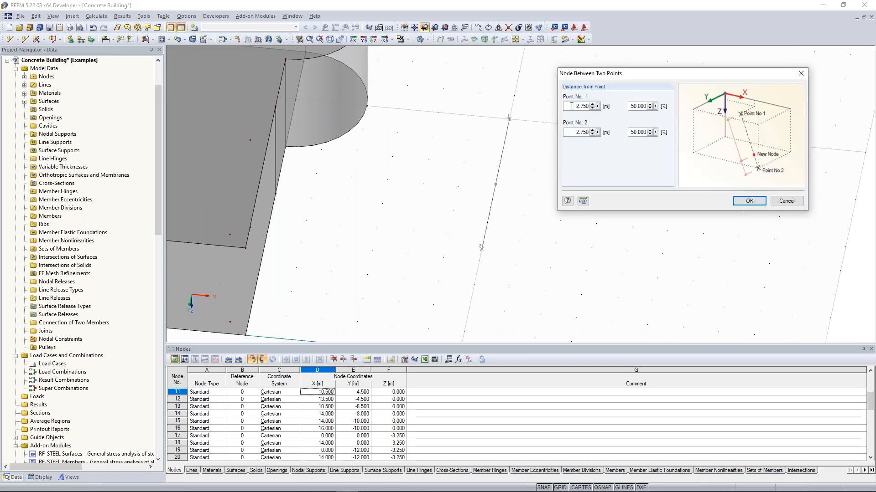
drag(571, 107, 592, 106)
click(749, 201)
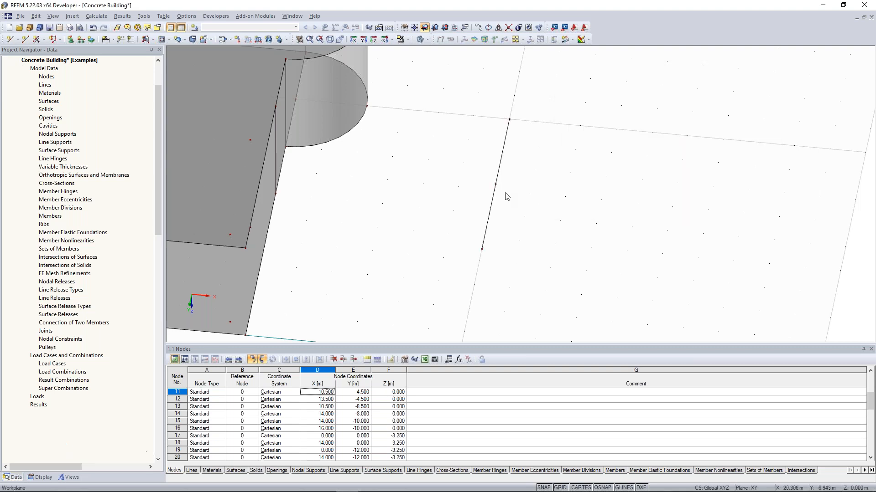
Create a semicircular surface centred on the middle node of the separate 5.5 m line, from its Y -4.5 m end to its Y -10 m end
scroll(484, 171, up, 3)
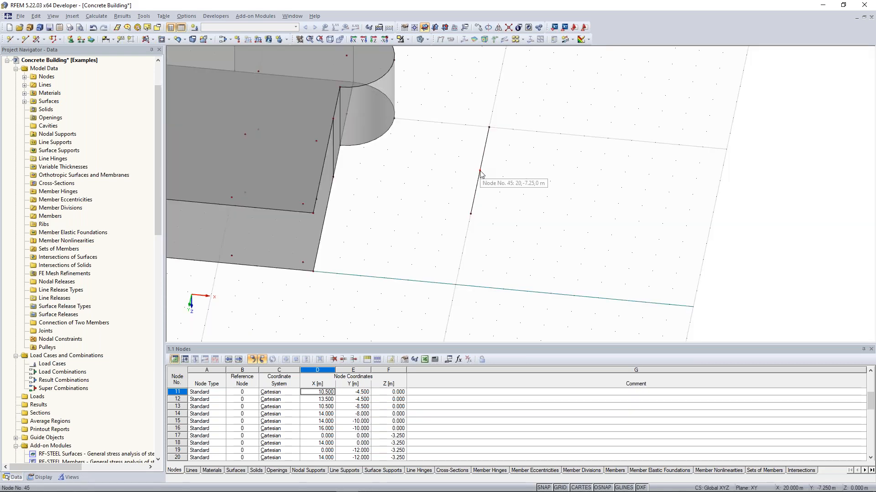
scroll(481, 173, up, 1)
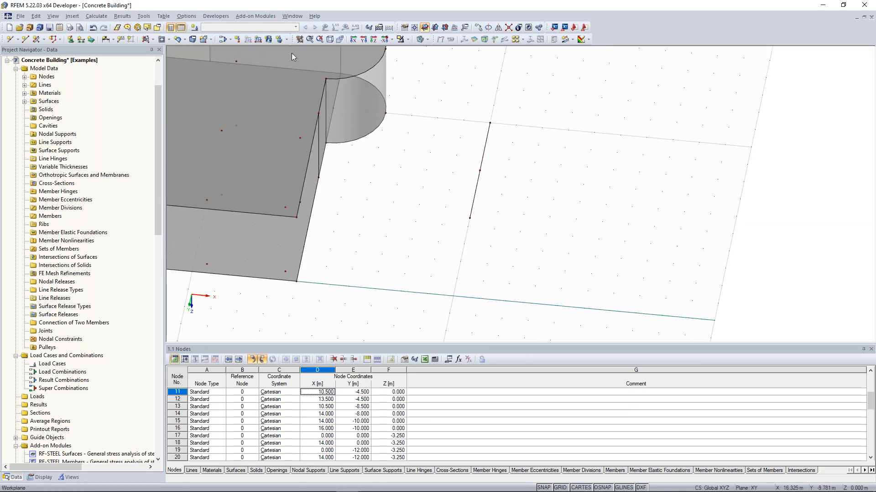
click(153, 41)
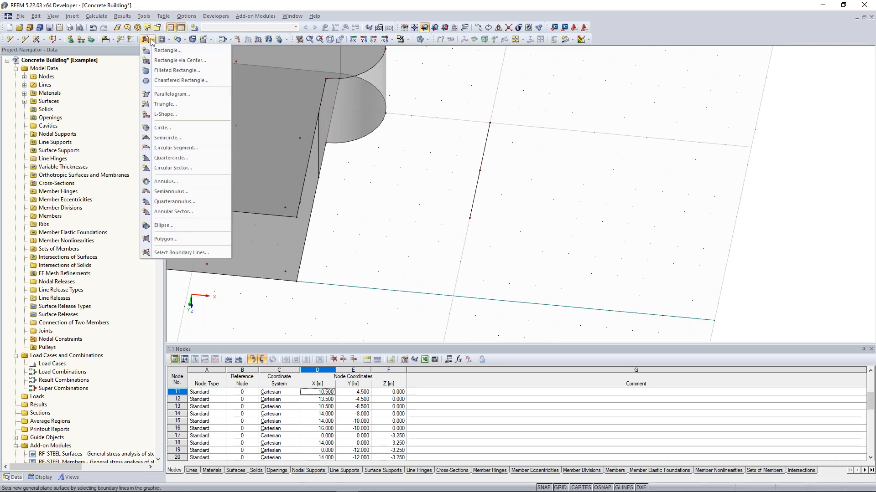
click(169, 138)
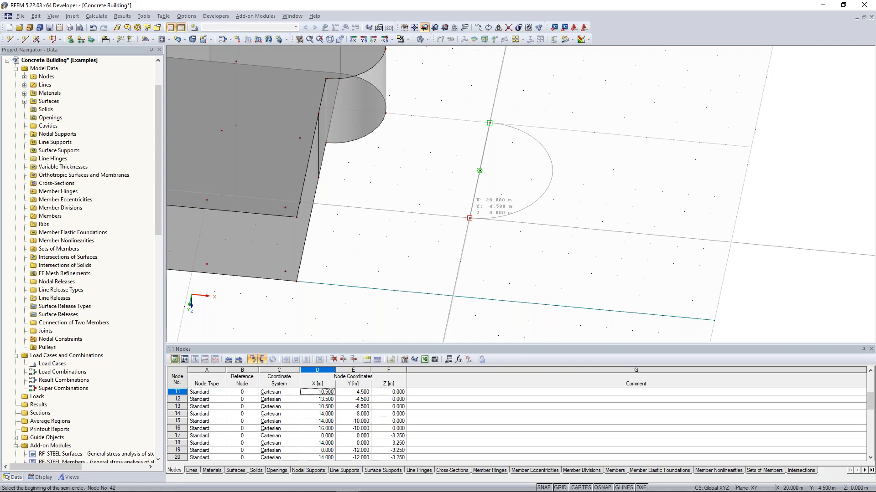
click(469, 218)
click(490, 122)
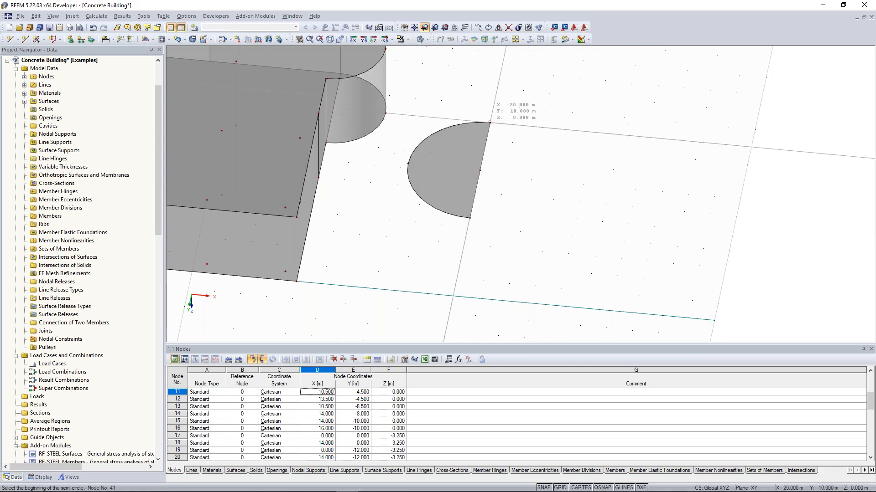
right_click(535, 190)
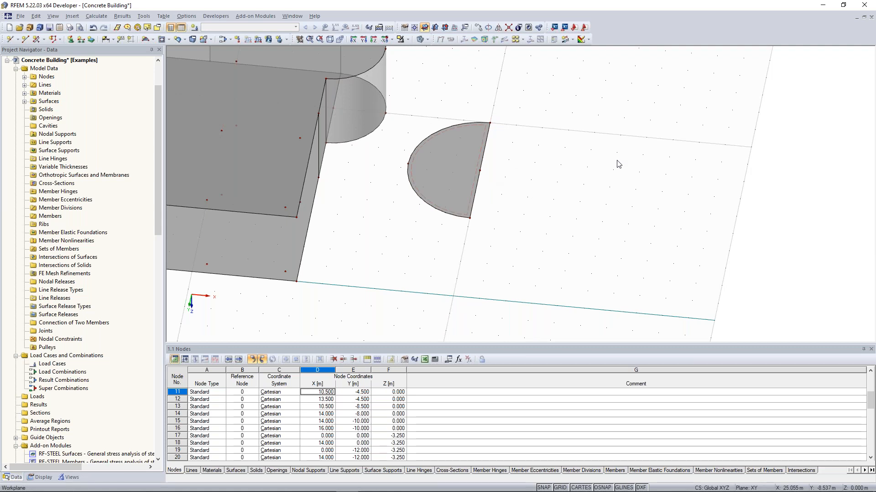
Delete the semicircular surface beside the building together with its straight boundary line
click(457, 133)
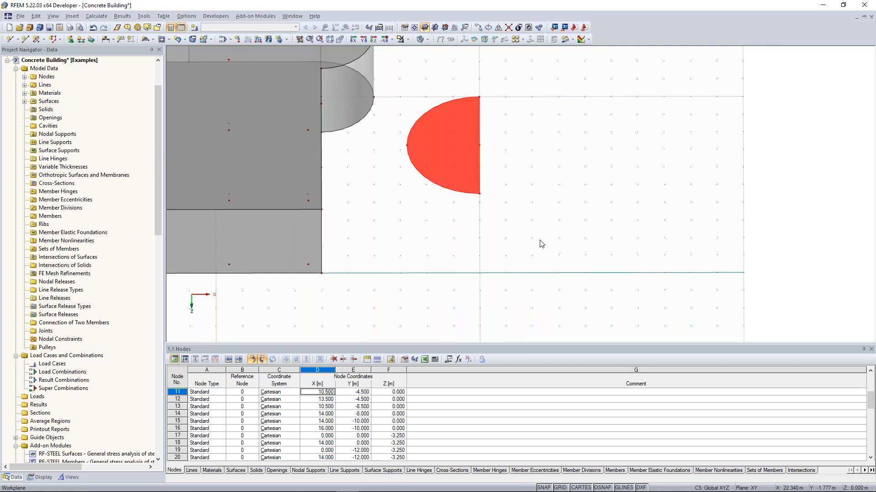
key(Delete)
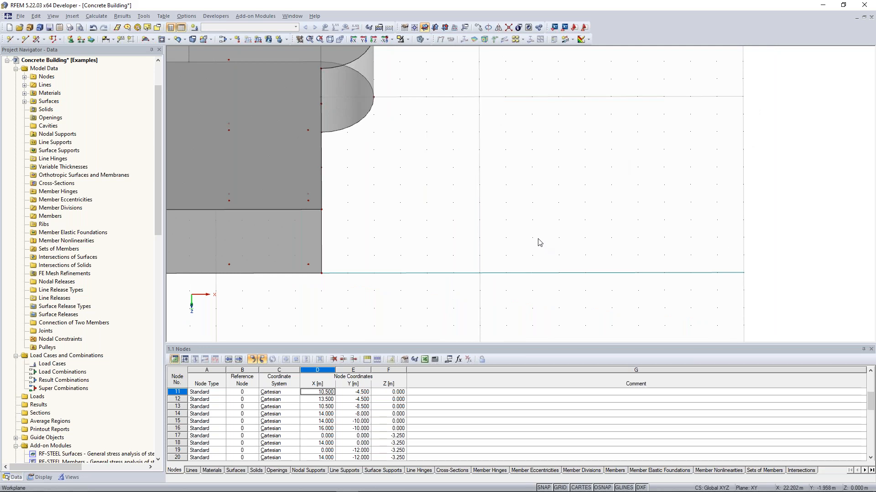
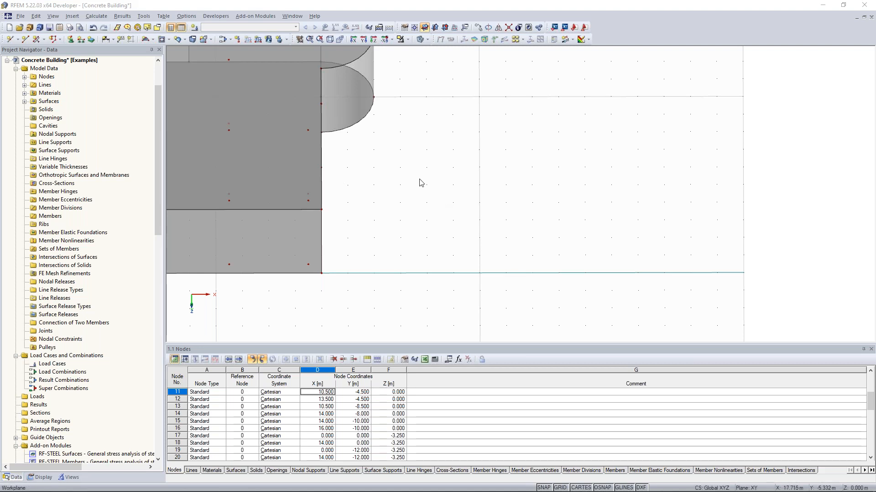
Switch to the open 2D-Frame model and hide its loads and result values
scroll(417, 168, down, 1)
middle_drag(416, 168, 494, 205)
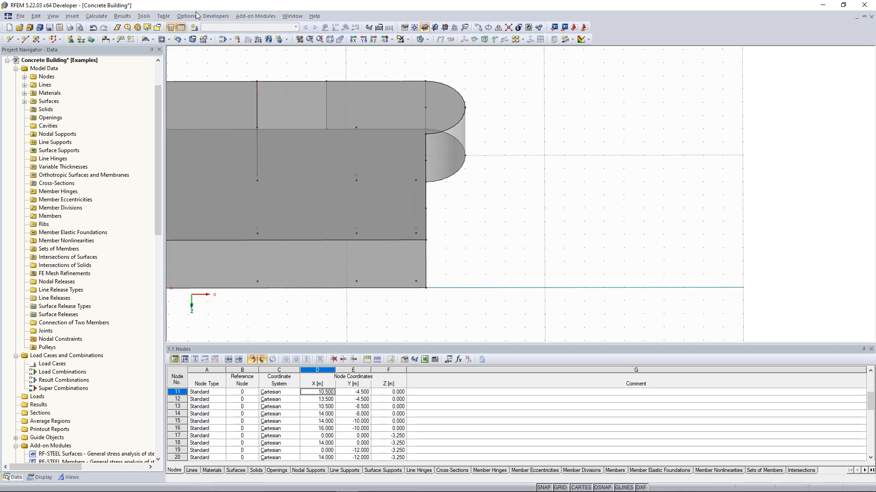
click(294, 17)
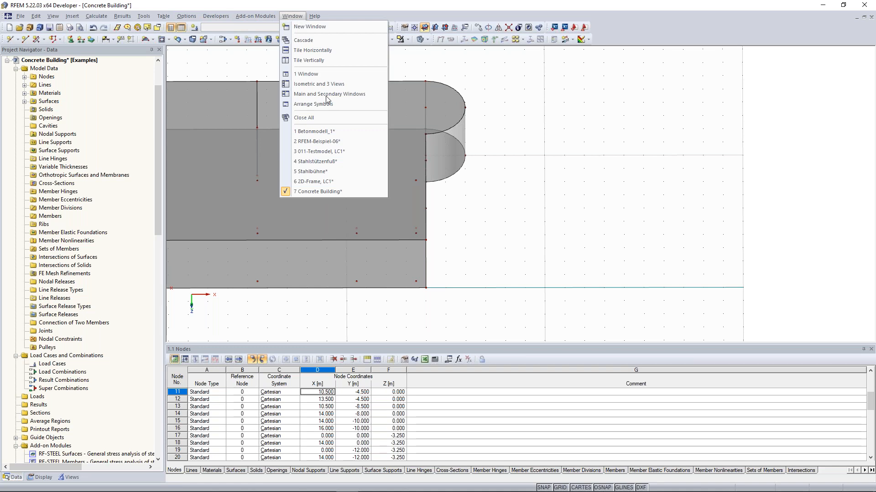
click(318, 187)
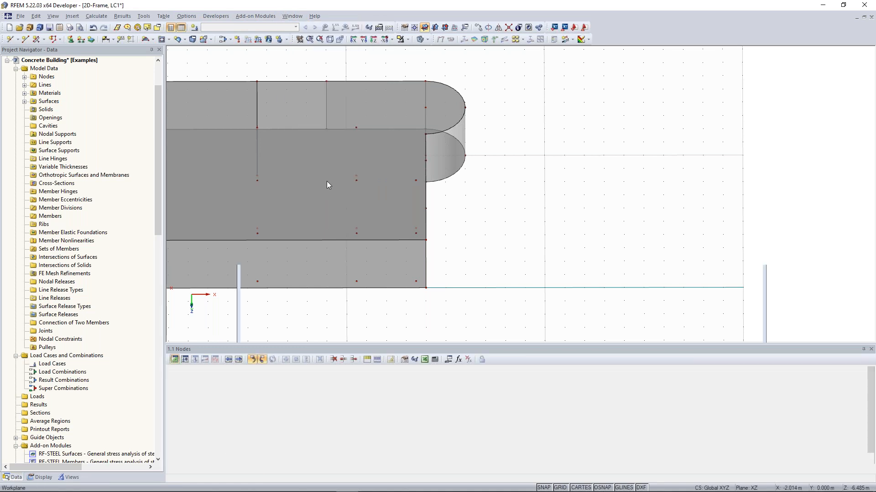
scroll(324, 215, up, 3)
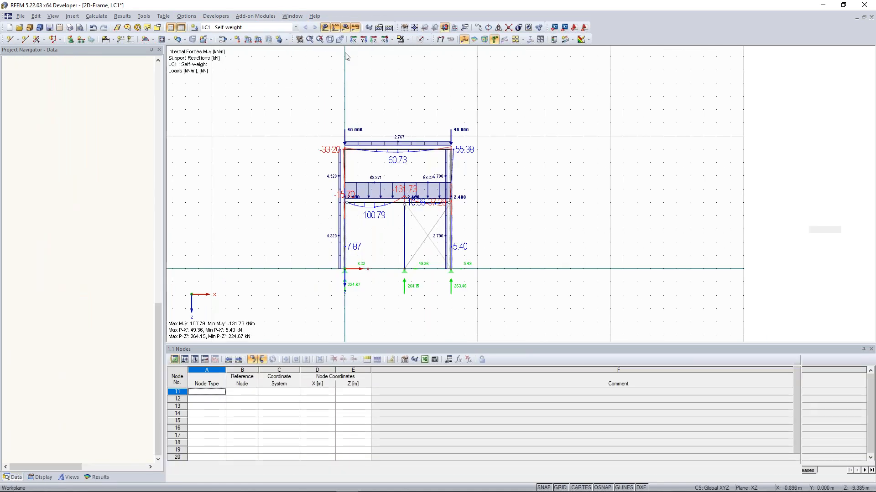
click(325, 28)
click(355, 27)
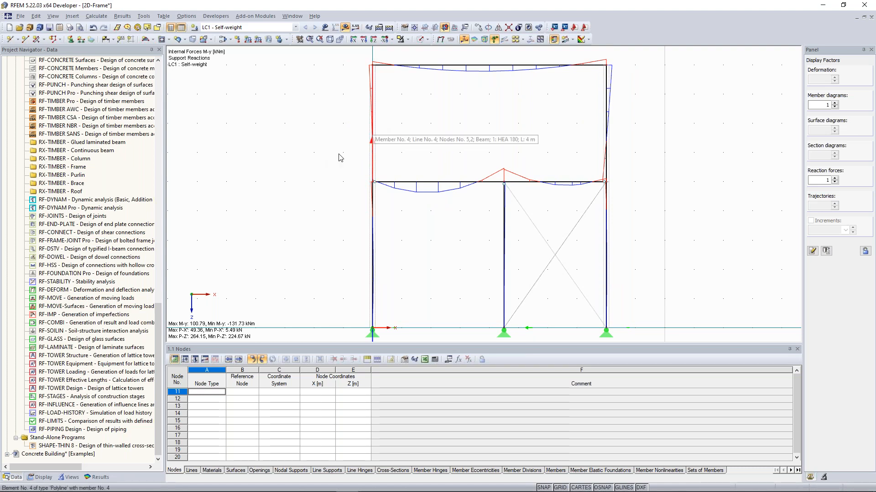
Display the result values on the frame's M-y moment diagrams and support reactions again
scroll(326, 164, down, 2)
middle_drag(326, 162, 327, 168)
scroll(351, 202, up, 1)
scroll(350, 201, down, 1)
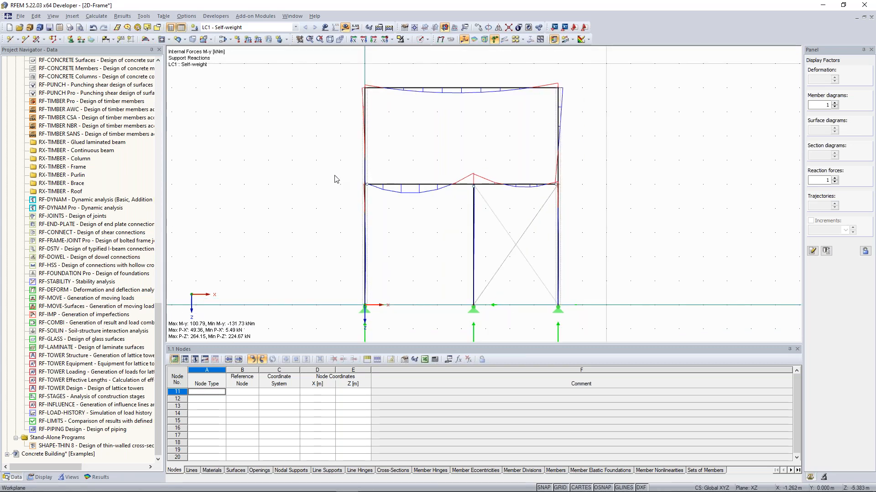
scroll(345, 183, down, 2)
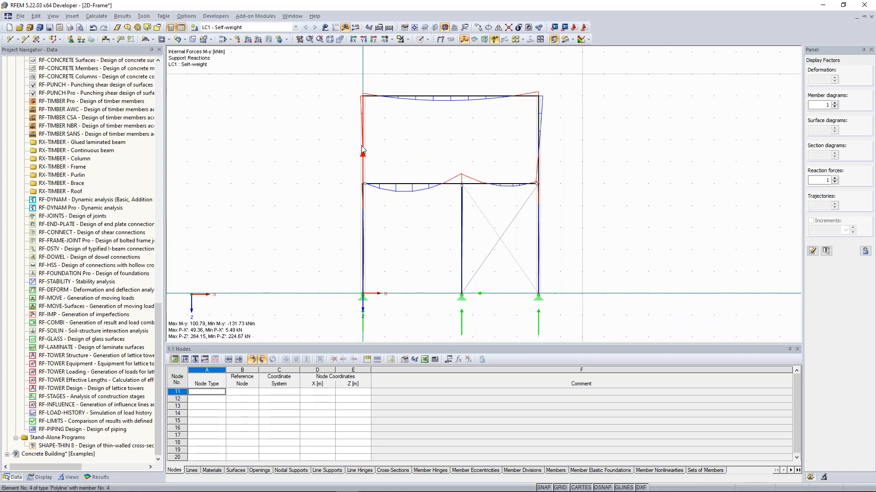
scroll(343, 217, up, 1)
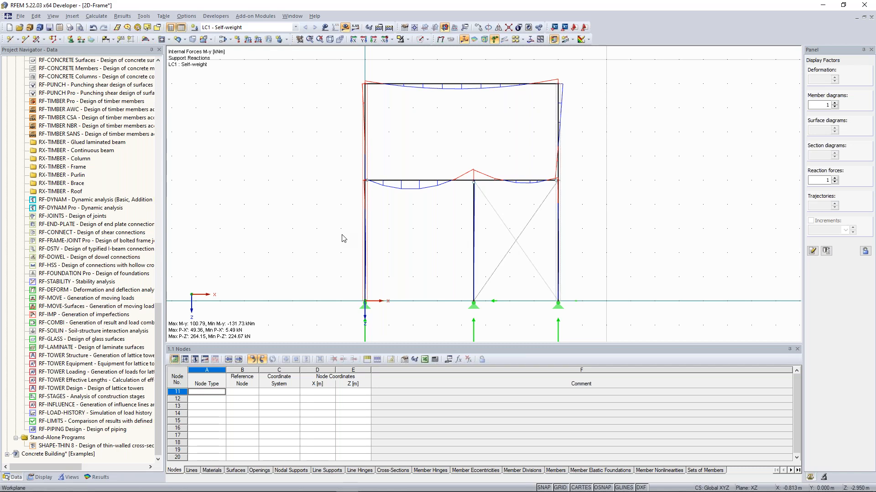
scroll(396, 162, up, 3)
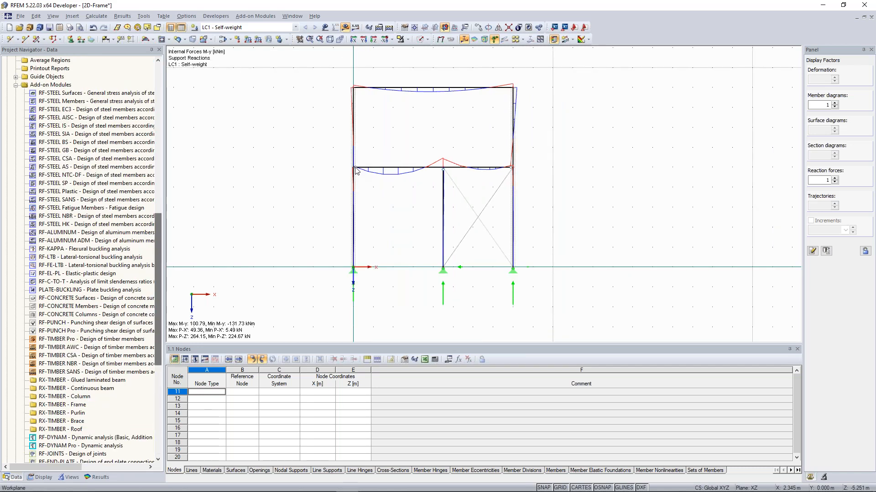
click(355, 27)
scroll(382, 122, up, 3)
scroll(381, 123, down, 2)
middle_drag(406, 127, 405, 157)
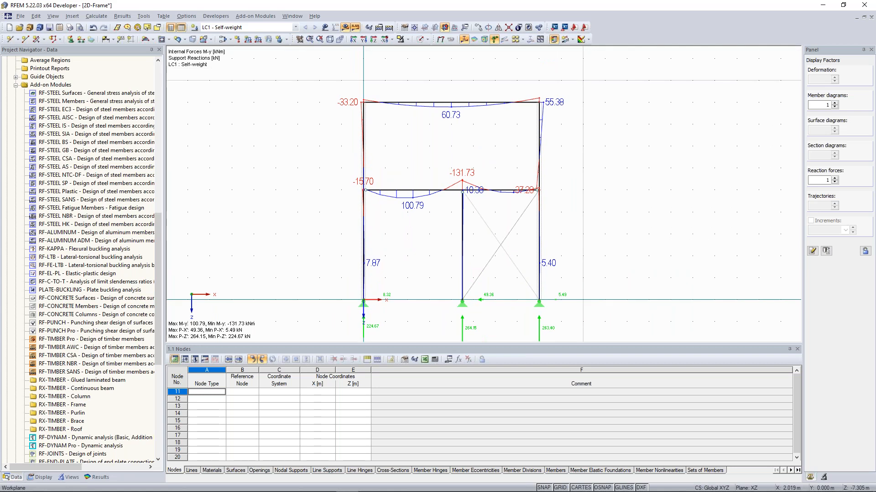
Set the display factor for the member diagrams to 2, enlarging the frame's M-y moment diagrams
scroll(409, 139, down, 3)
middle_drag(553, 123, 542, 148)
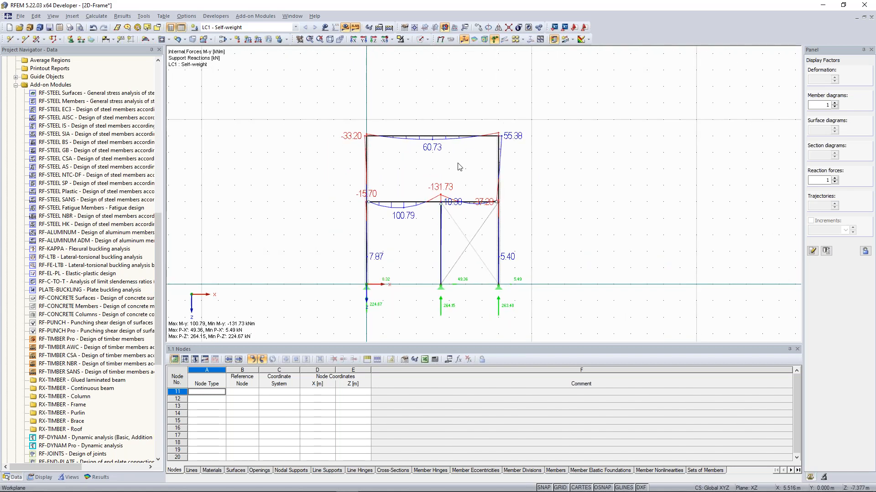
scroll(459, 167, up, 1)
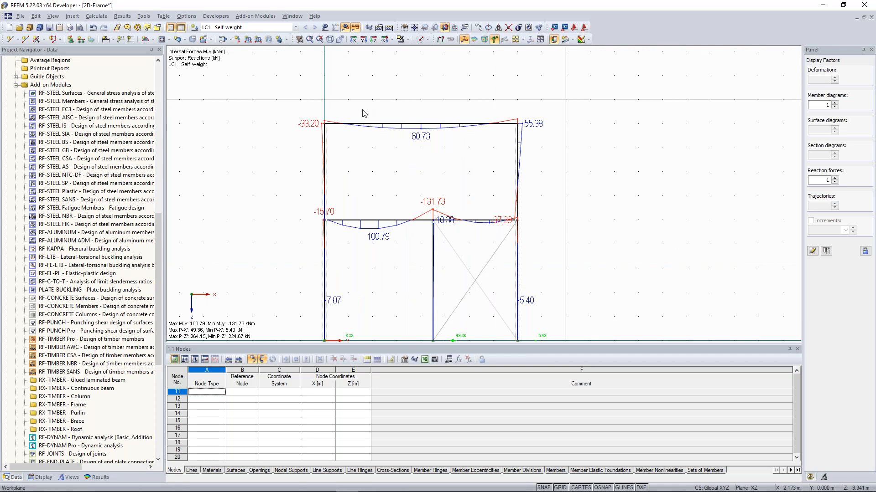
middle_drag(409, 107, 405, 120)
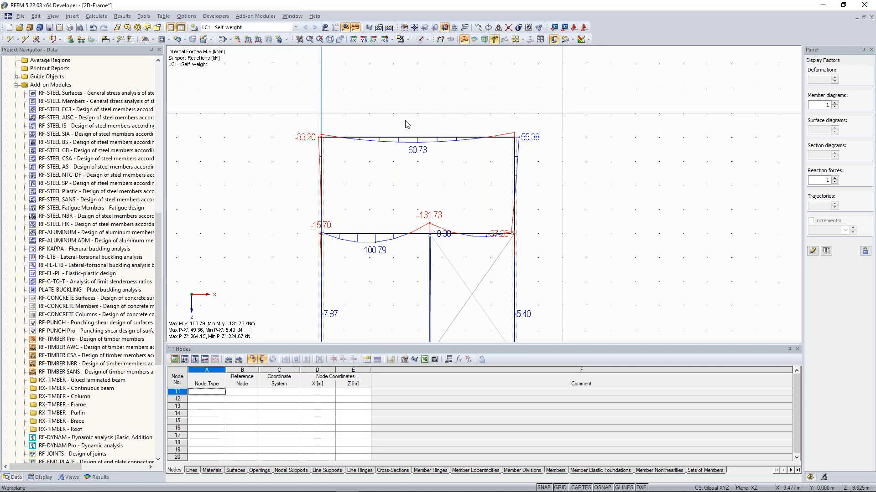
key(F8)
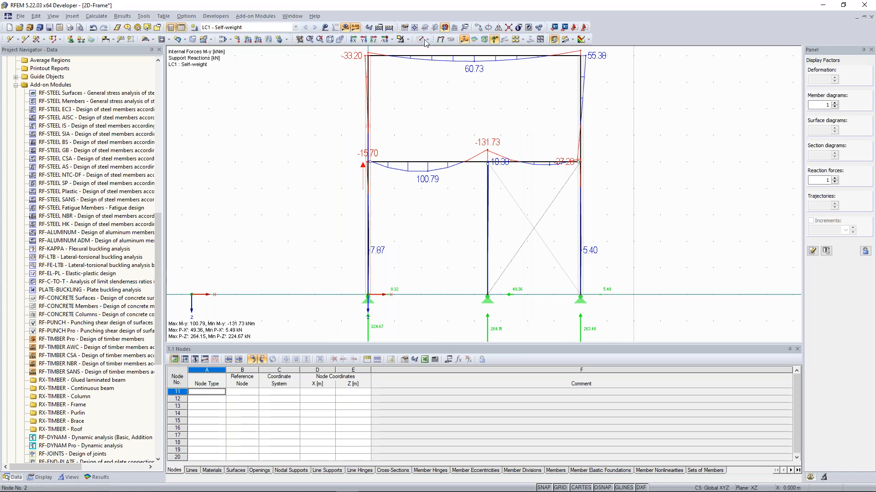
click(835, 103)
click(834, 103)
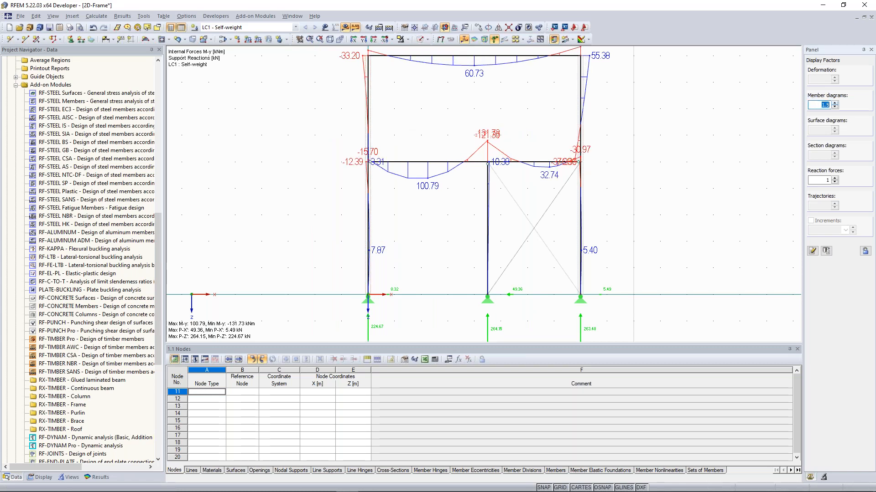
text(2)
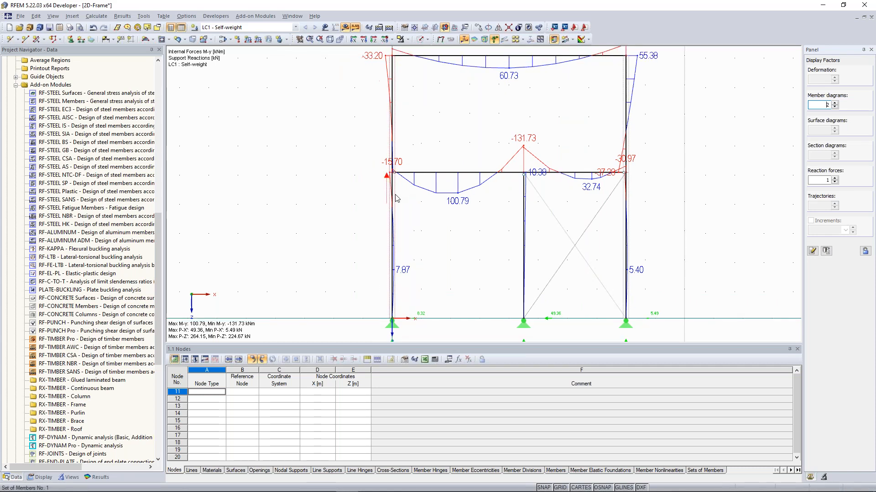
Examine the M-y bending moments and support reactions of load case LC1 across the two-storey frame
right_click(395, 195)
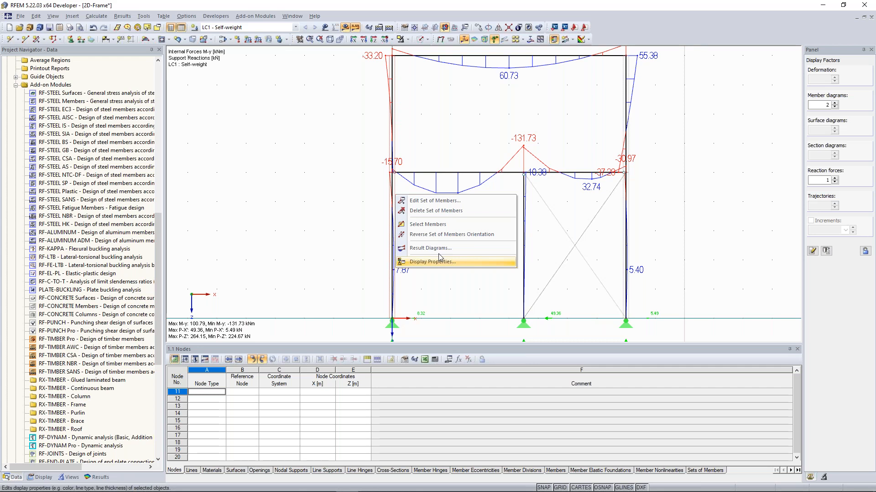
middle_drag(402, 123, 399, 133)
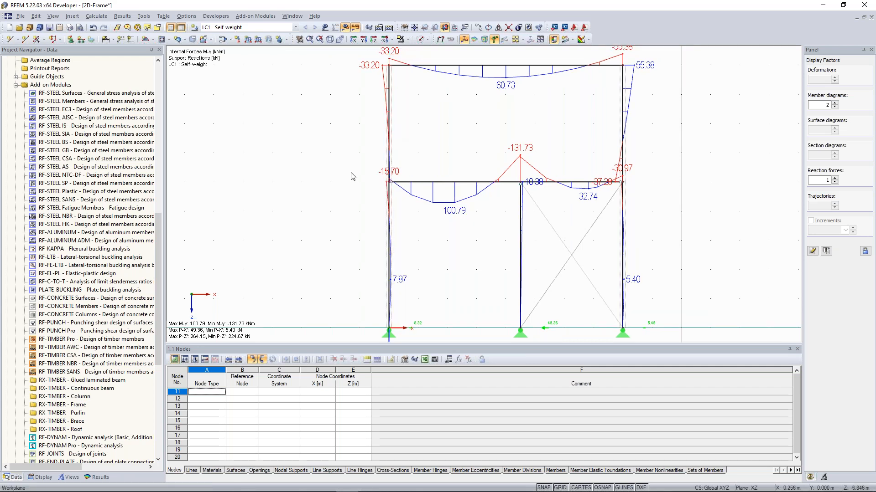
scroll(351, 175, down, 1)
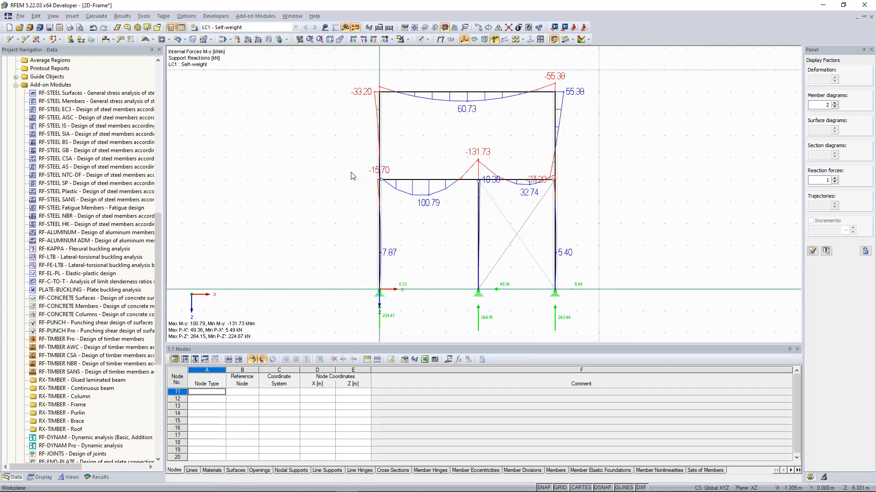
scroll(329, 176, down, 1)
drag(158, 218, 159, 188)
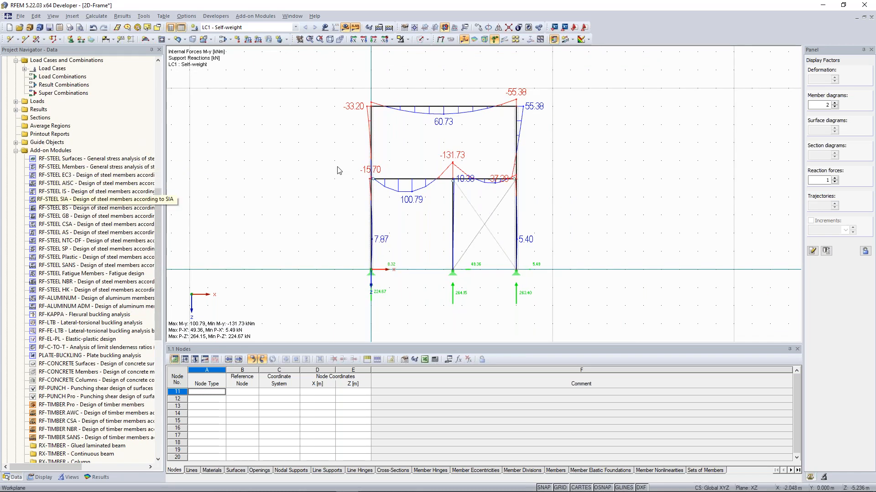
scroll(341, 177, up, 1)
middle_drag(354, 173, 341, 156)
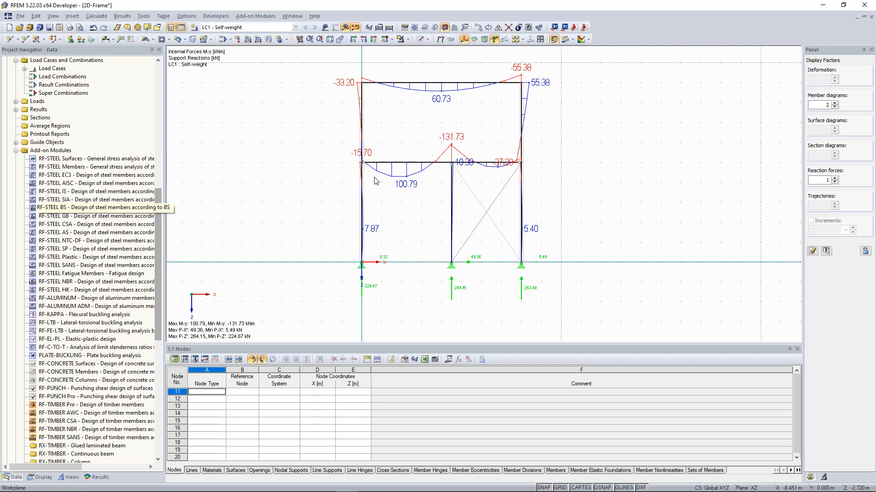
scroll(374, 181, up, 1)
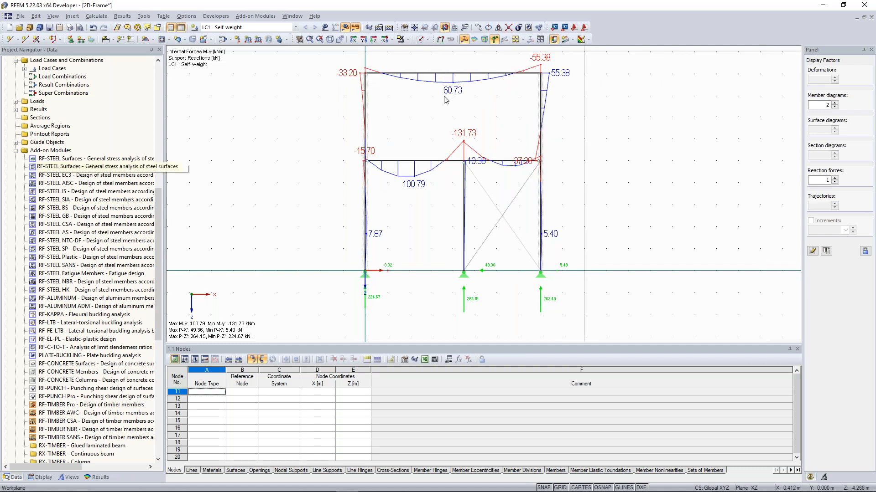
scroll(429, 141, down, 2)
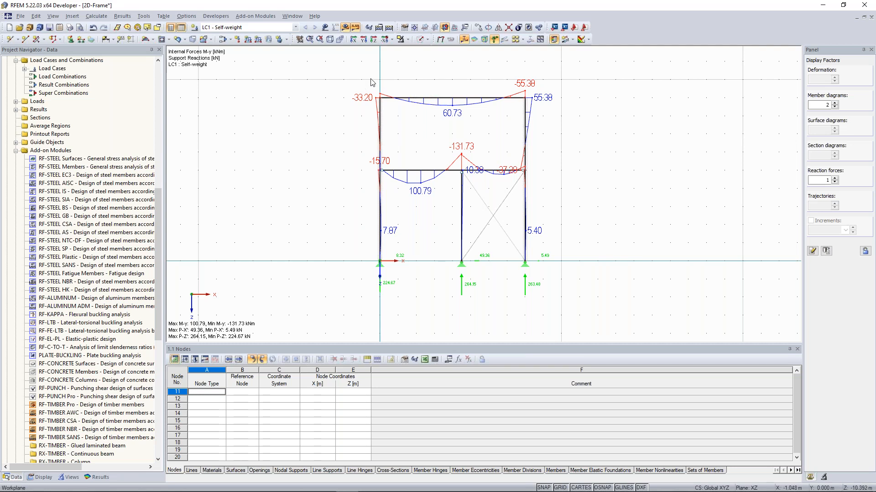
middle_drag(378, 142, 374, 146)
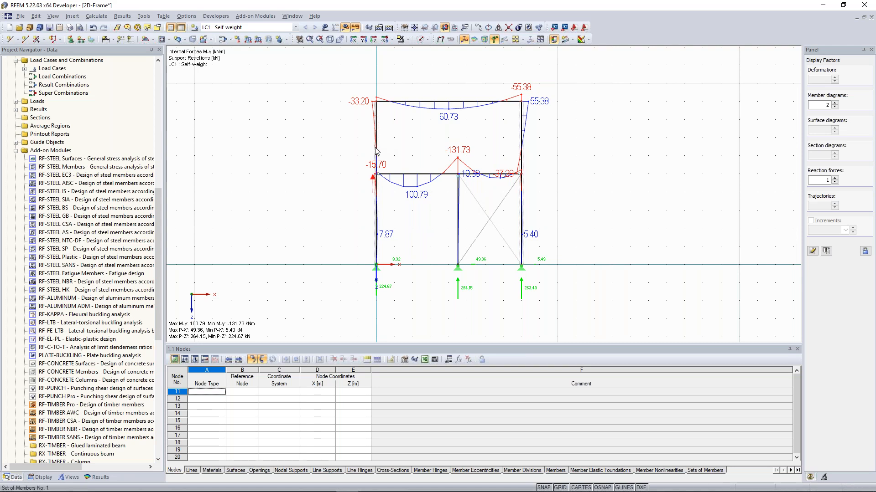
scroll(376, 150, up, 1)
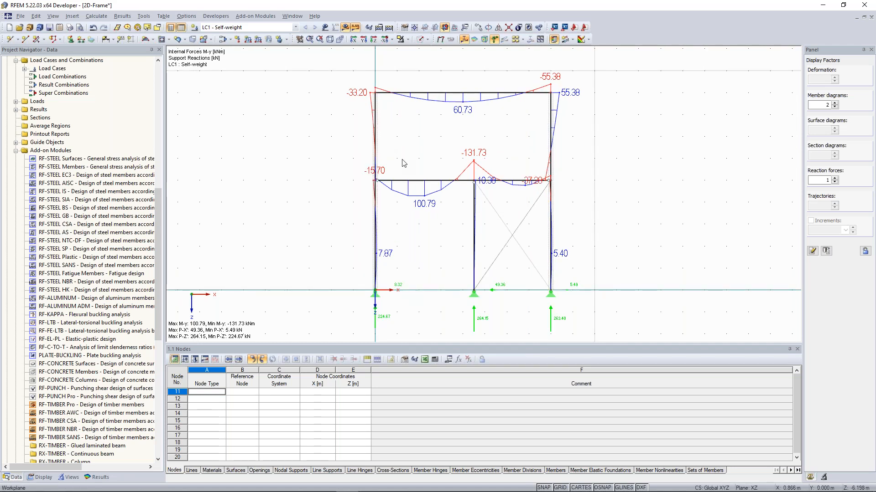
scroll(389, 132, down, 1)
middle_drag(389, 132, 395, 107)
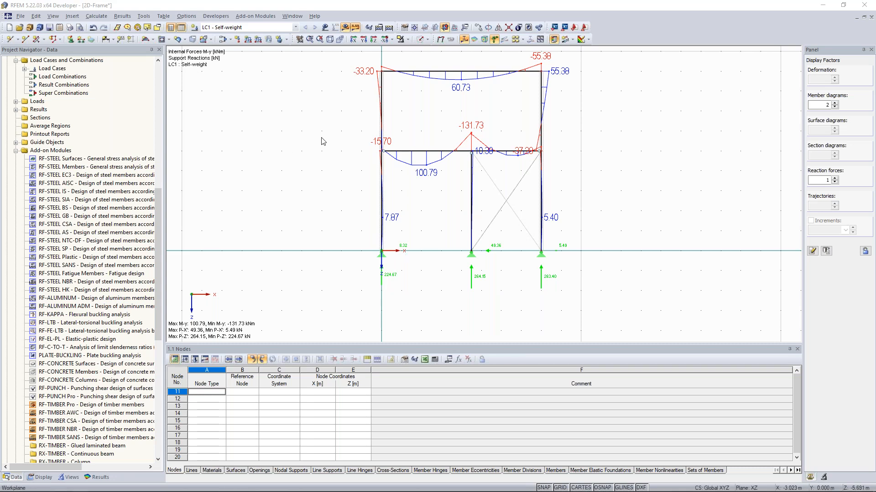
Switch to the open Concrete Building model and show the whole building in an oblique 3D view
middle_drag(353, 115, 344, 147)
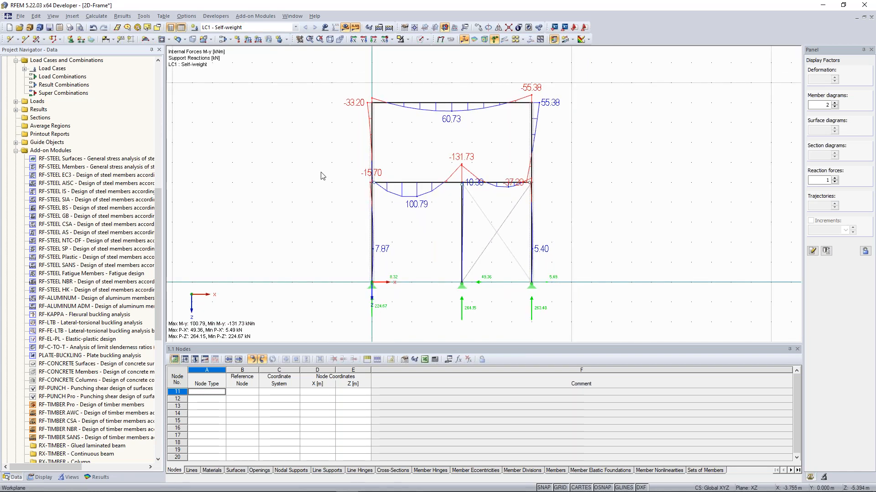
scroll(357, 199, up, 1)
scroll(358, 199, down, 1)
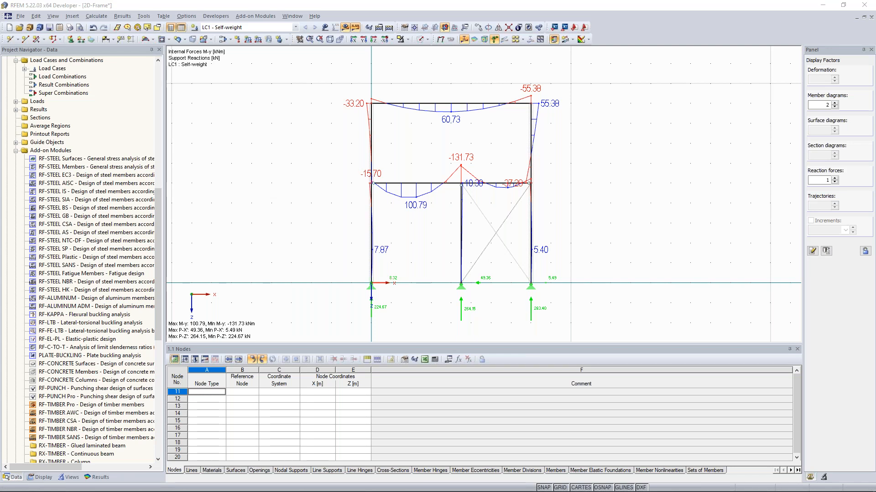
click(338, 184)
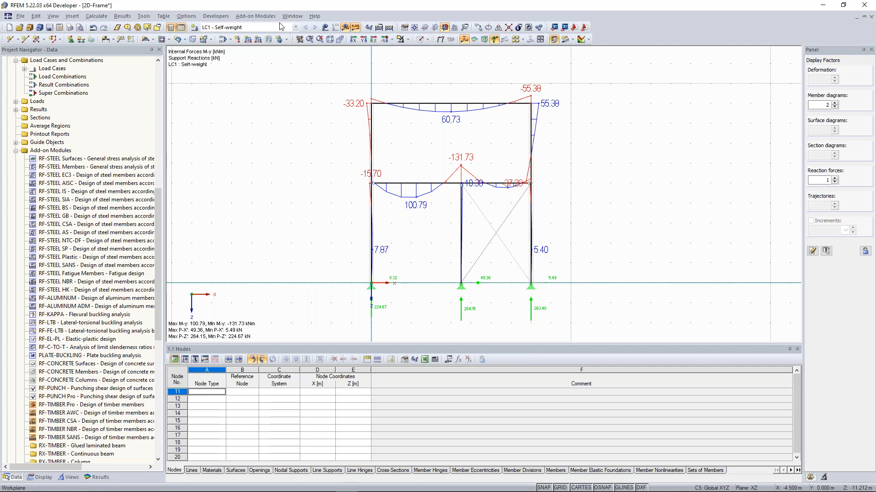
click(291, 17)
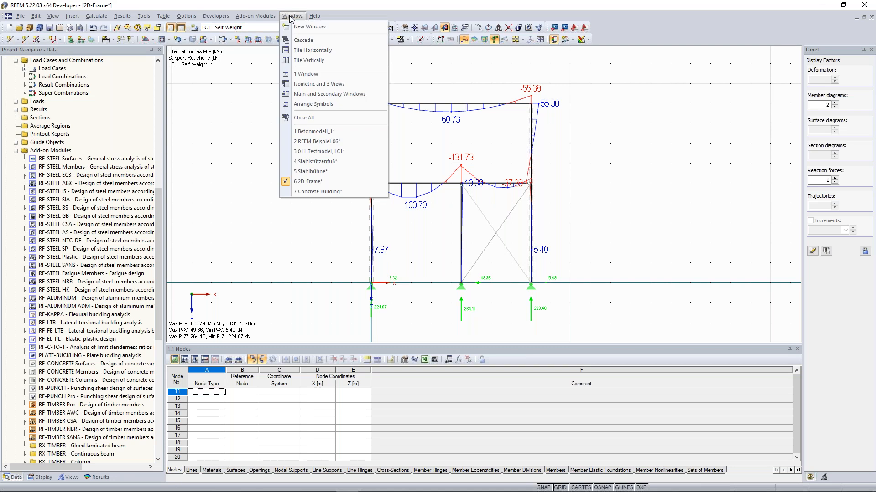
click(319, 191)
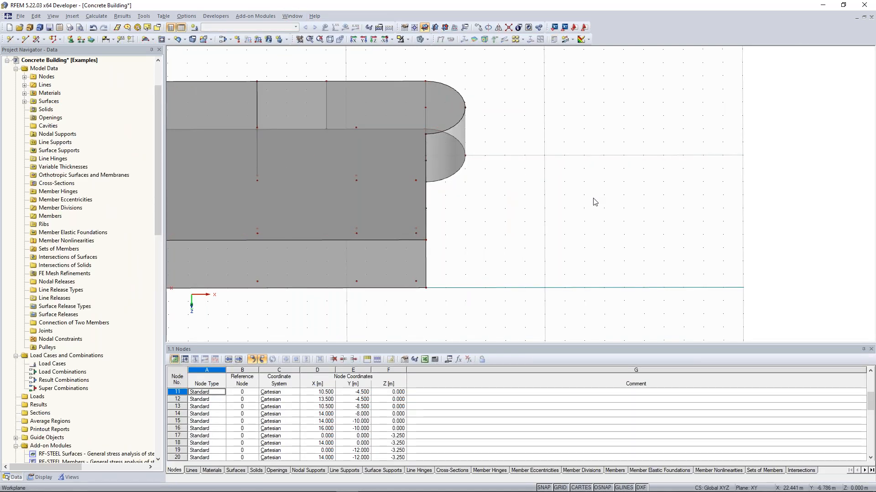
middle_drag(525, 201, 615, 183)
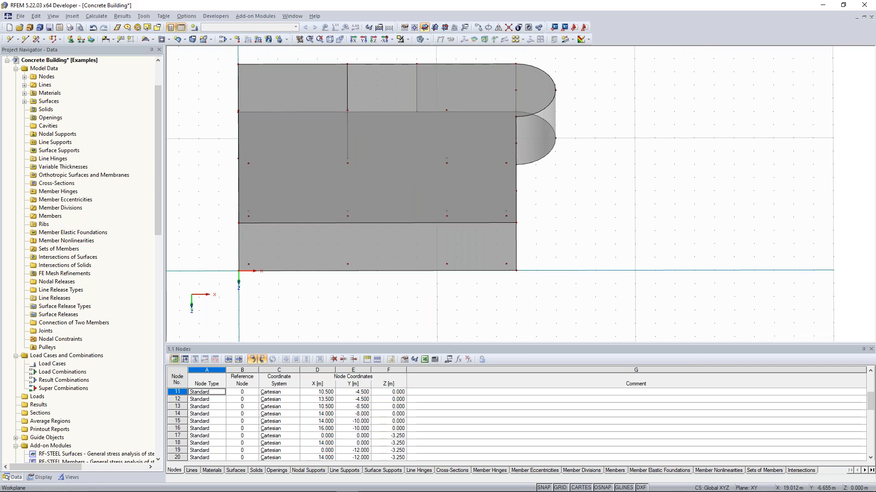
ctrl+middle_drag(615, 183, 581, 156)
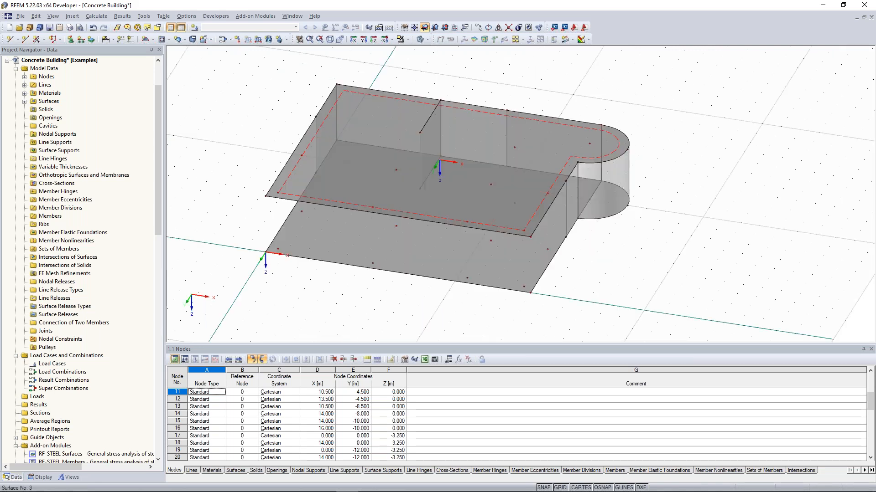
ctrl+middle_drag(365, 185, 338, 201)
mouse_move(280, 176)
ctrl+middle_down()
mouse_move(301, 186)
mouse_move(271, 181)
ctrl+middle_up()
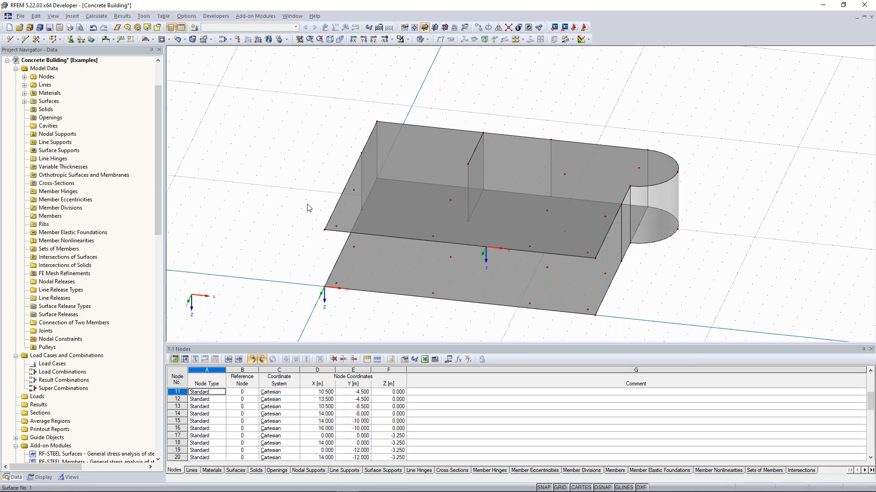
middle_drag(274, 176, 256, 164)
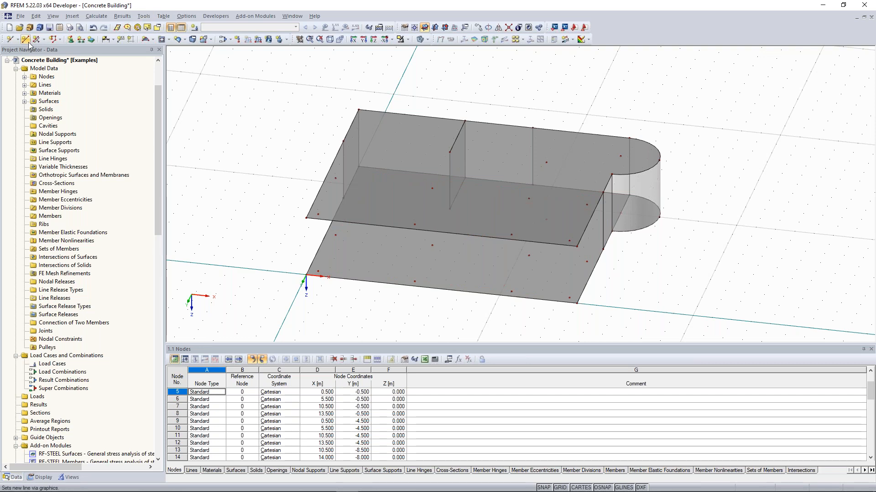
Start a new single beam member and define a solid rectangular cross-section for it, 350 mm wide and 350 mm high
click(43, 39)
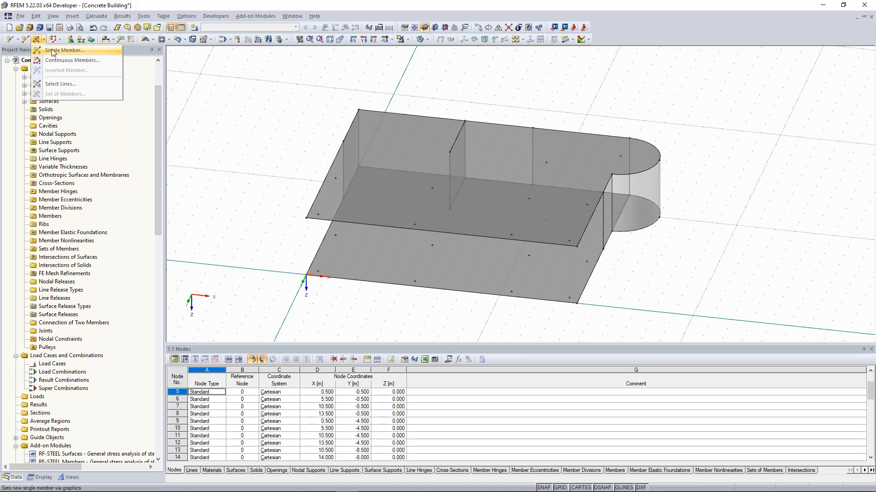
click(52, 52)
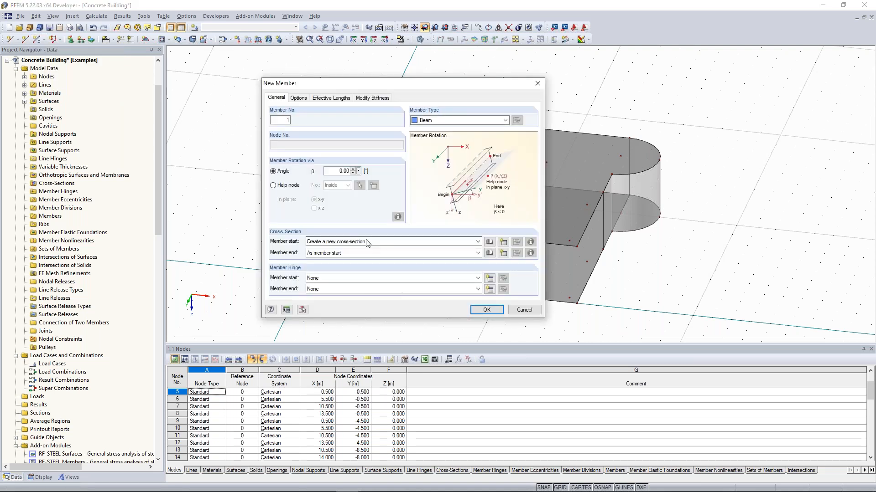
click(503, 244)
click(526, 88)
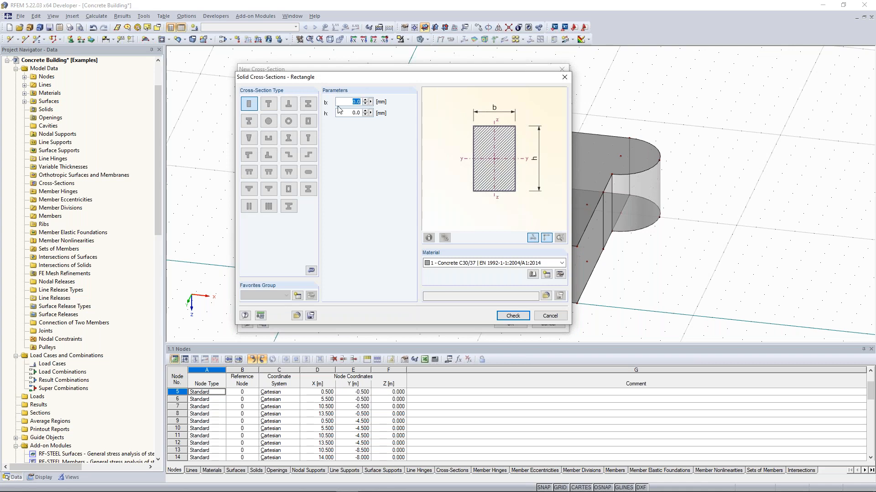
text(350)
key(Tab)
text(350)
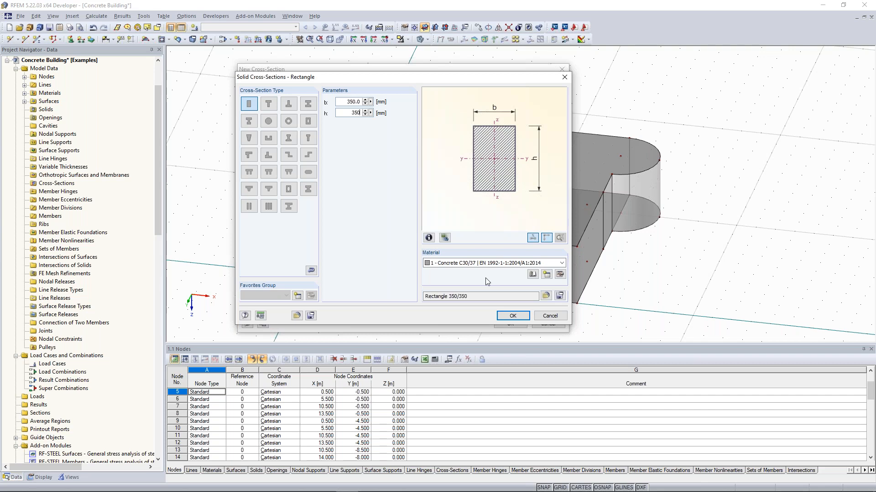
click(511, 317)
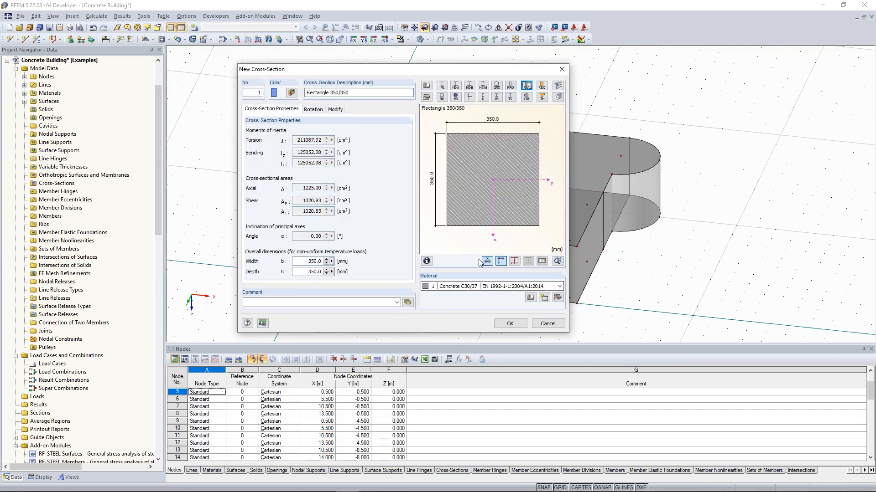
Choose Concrete C30/37 as the material of the Rectangle 350/350 cross-section and accept it for the member start
click(483, 288)
click(482, 293)
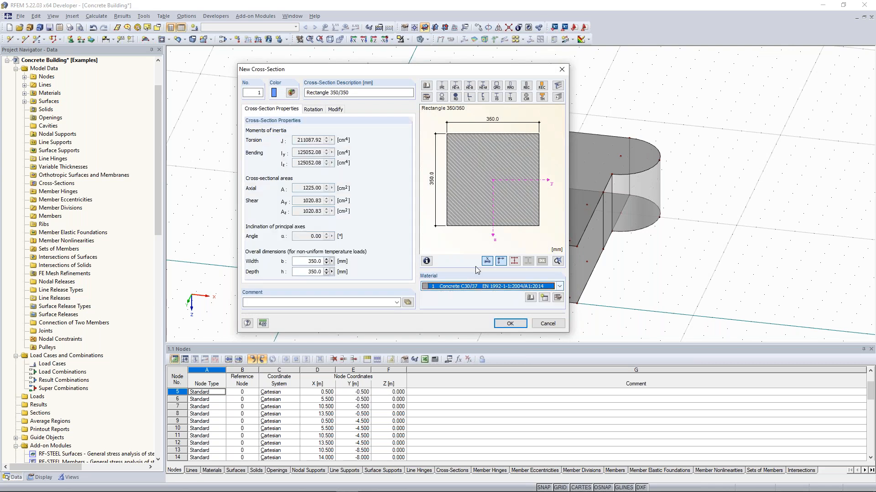
drag(432, 73, 356, 65)
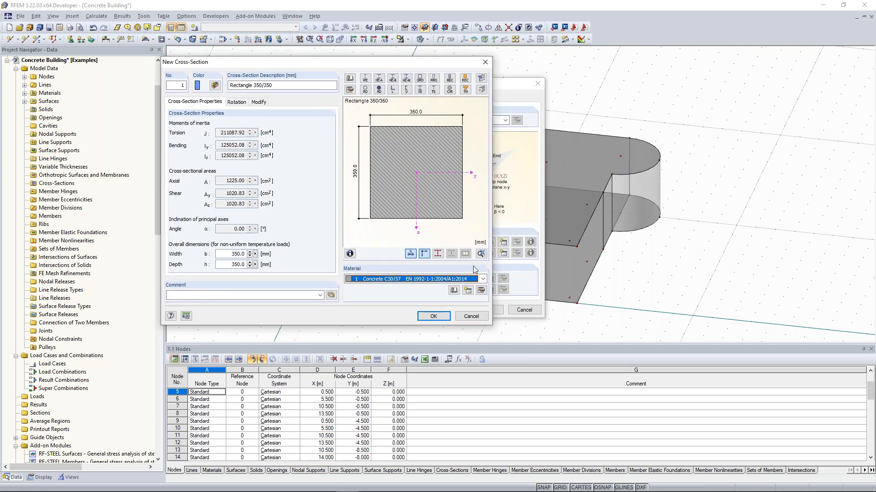
drag(432, 64, 466, 66)
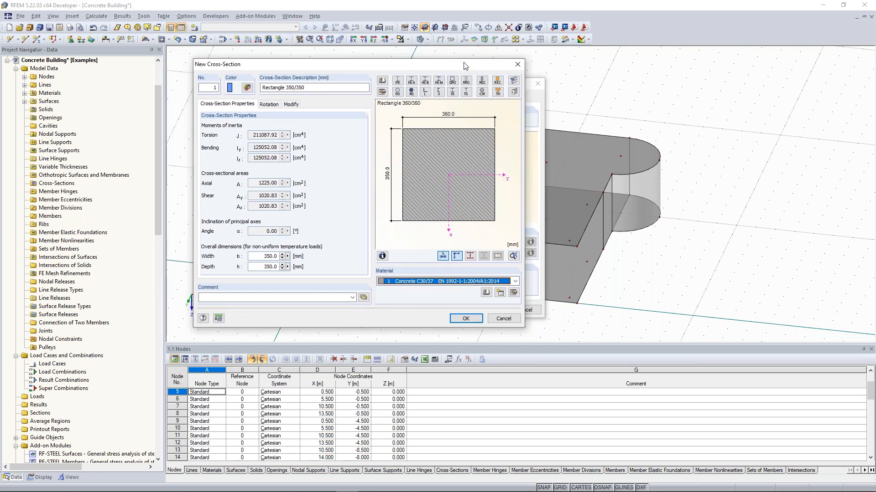
click(465, 318)
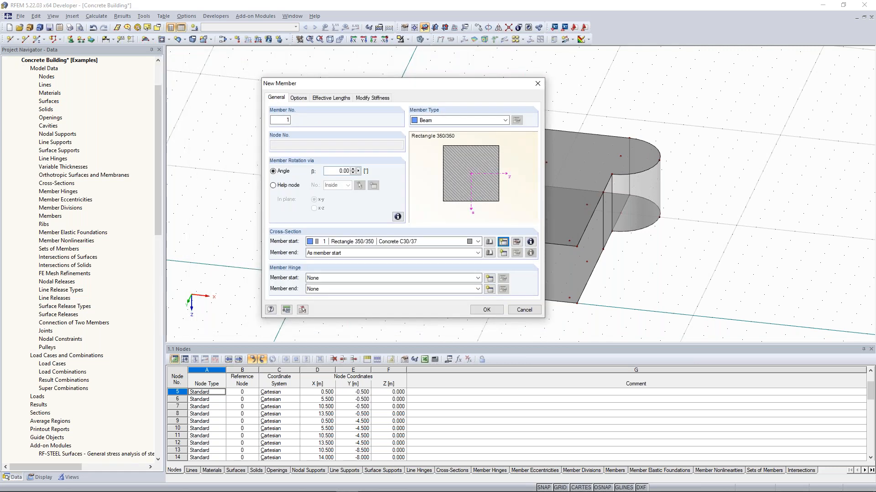
Accept the member settings and draw a column at X 0.5 m, Y -0.5 m from the floor slab to the roof slab
key(Return)
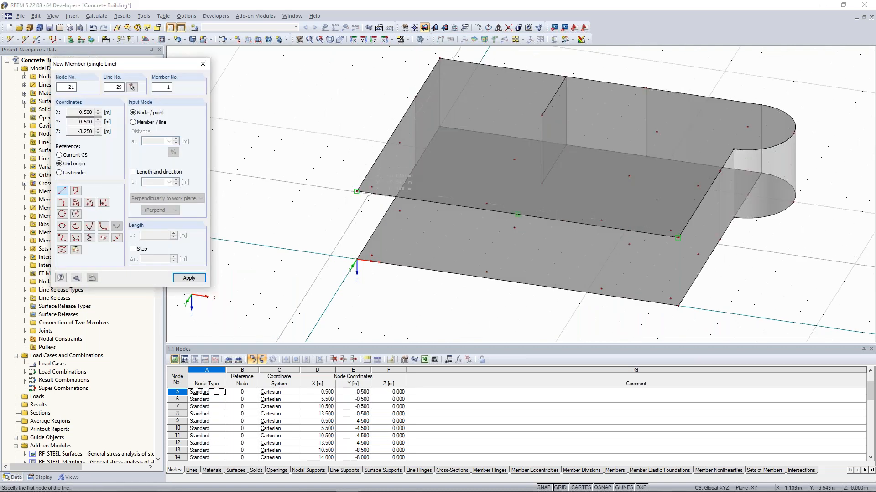
click(371, 256)
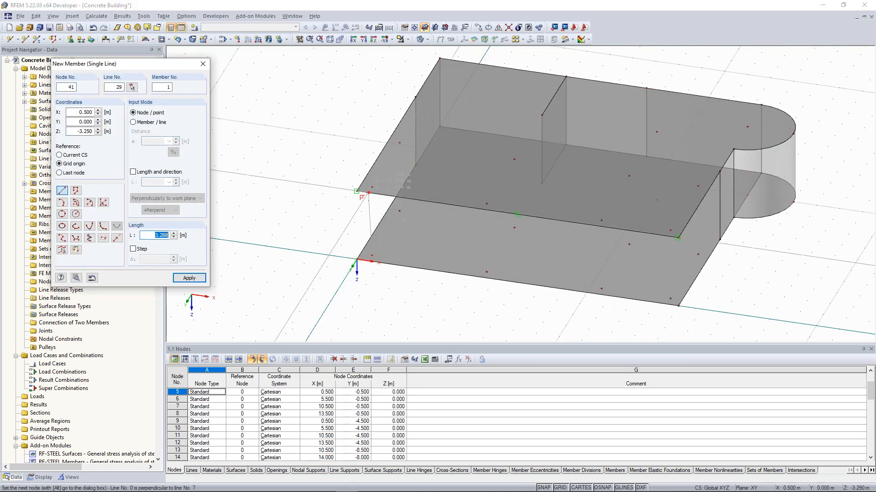
click(372, 187)
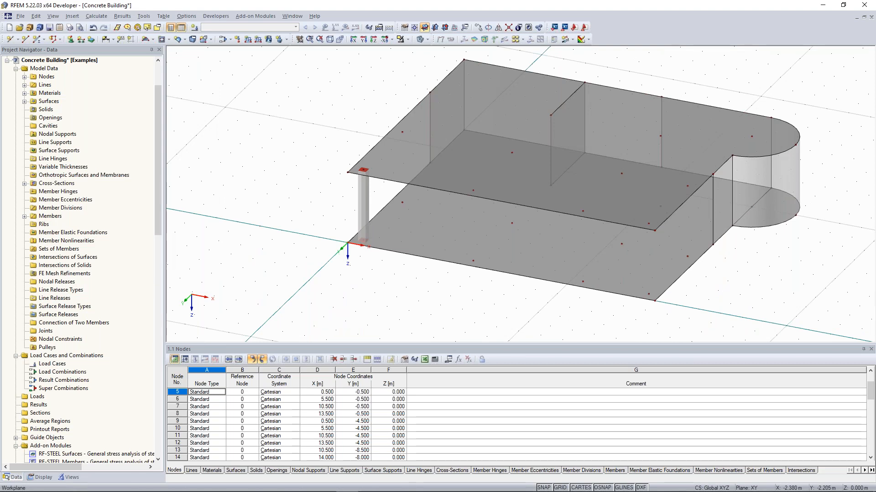
Copy the column to the other three nodes along the front edge of the slabs
scroll(498, 159, up, 3)
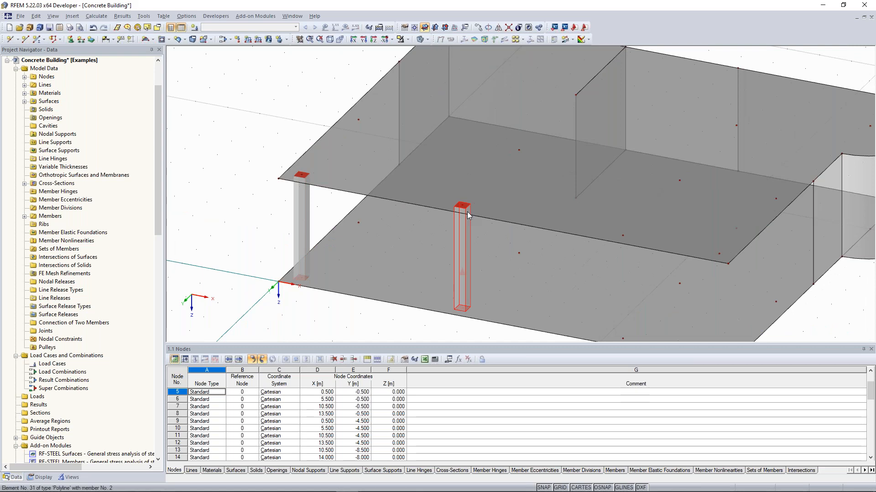
ctrl+drag(467, 213, 634, 279)
middle_drag(633, 278, 488, 218)
ctrl+drag(475, 201, 573, 194)
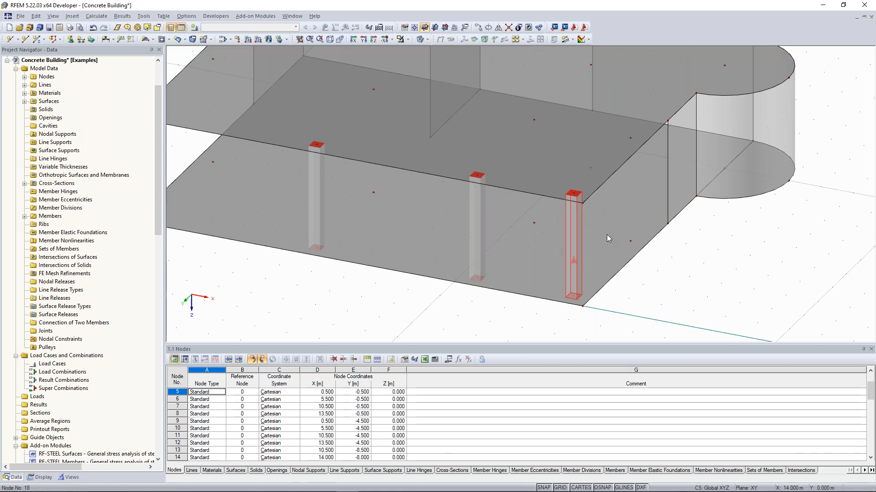
Copy the four front columns to the node row at Y -4.5 m, and one column to the rear node at X 10.5 m, Y -8.5 m
scroll(310, 278, down, 4)
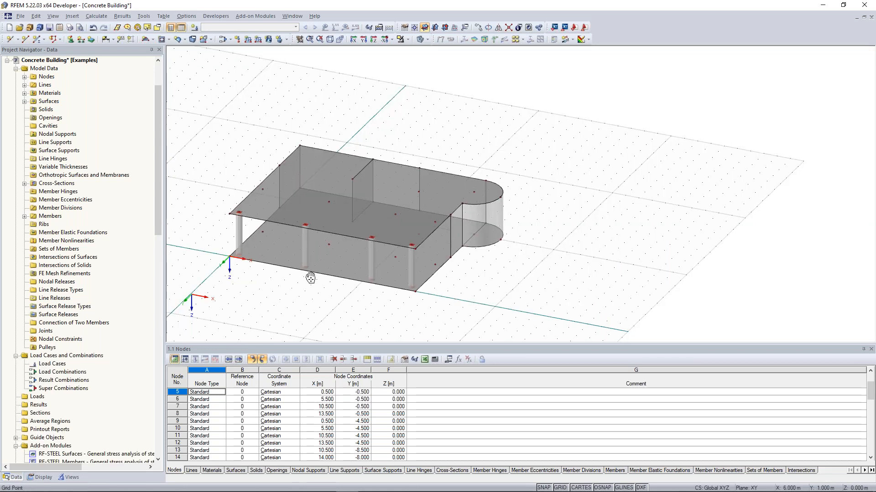
middle_drag(311, 278, 341, 274)
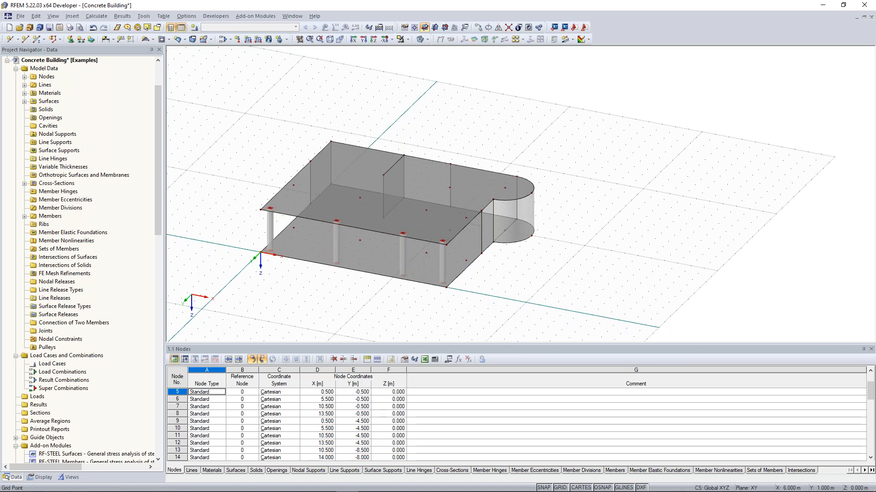
scroll(276, 214, up, 3)
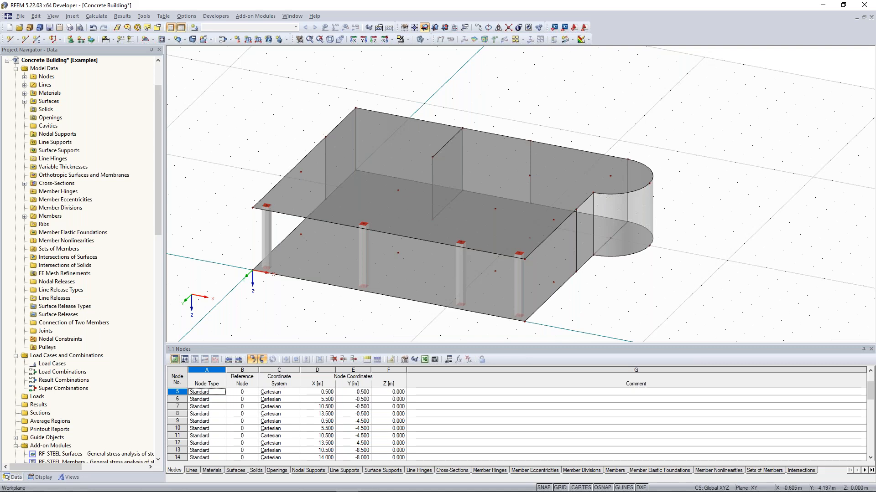
middle_drag(277, 234, 295, 199)
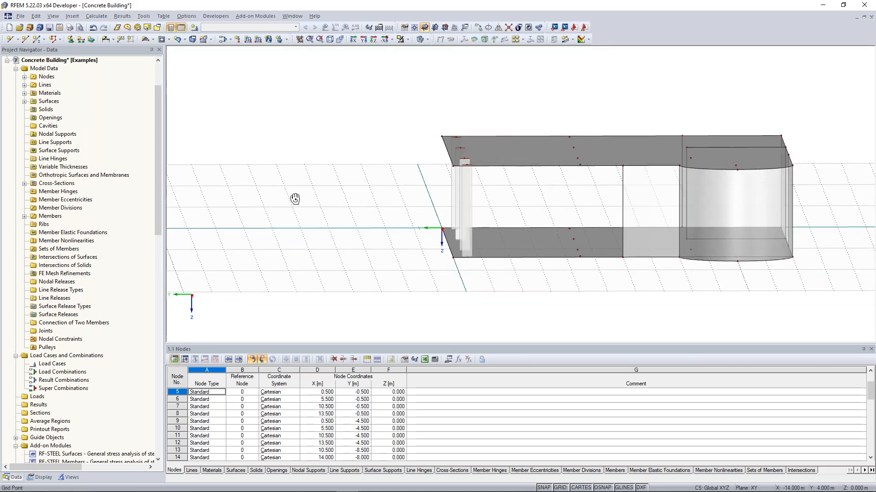
drag(497, 211, 435, 181)
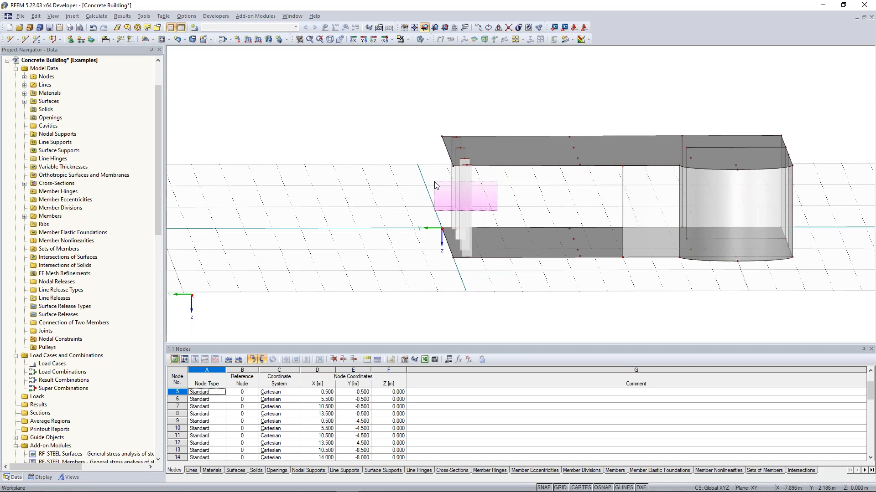
drag(434, 182, 433, 173)
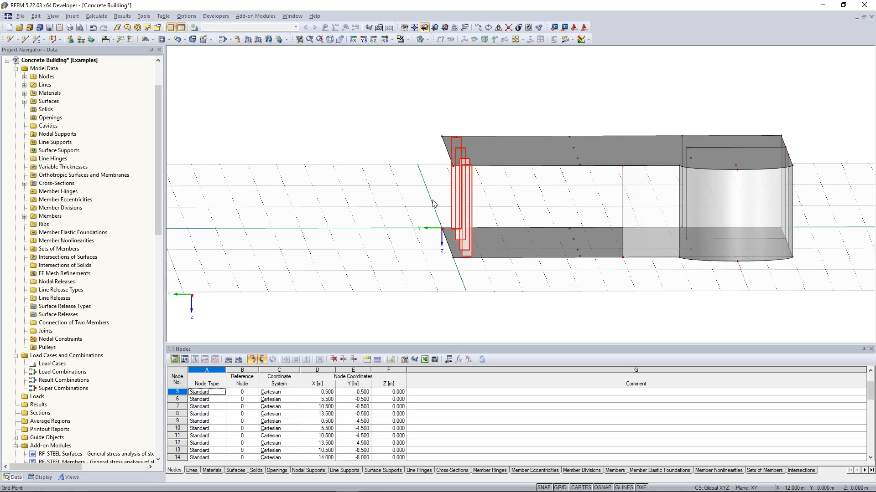
ctrl+middle_drag(391, 184, 372, 220)
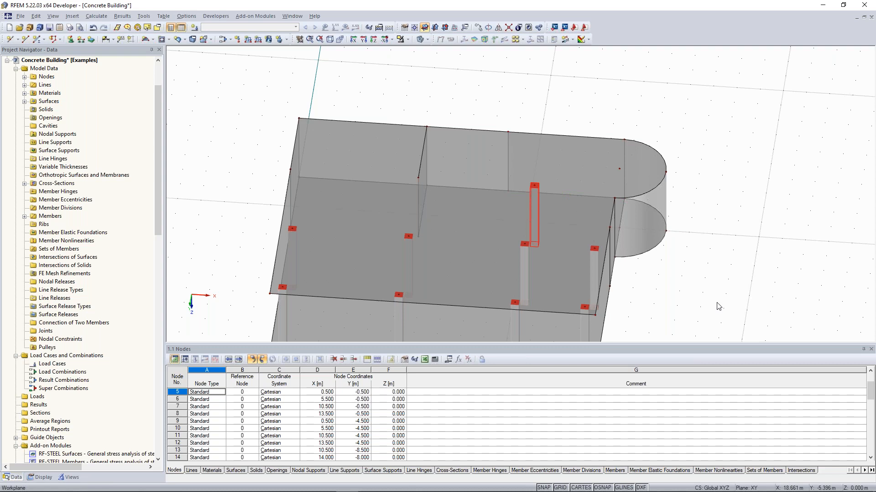
ctrl+middle_drag(719, 307, 676, 282)
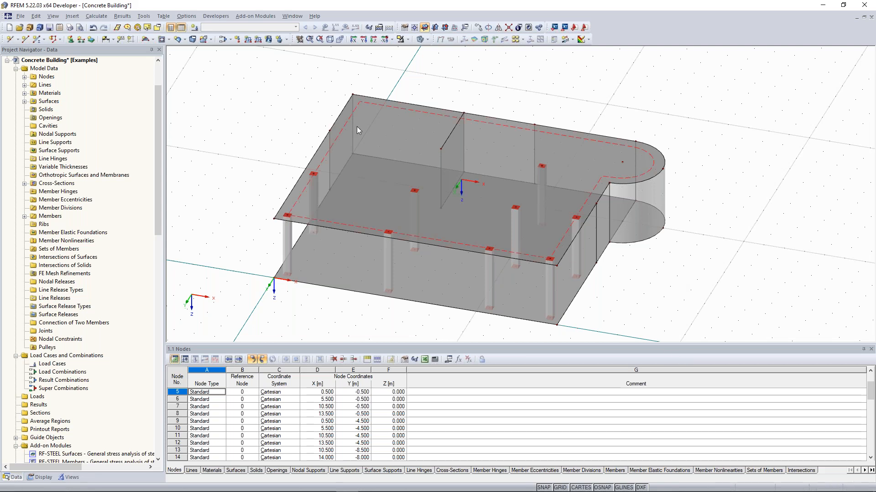
scroll(356, 125, up, 1)
middle_drag(313, 146, 308, 155)
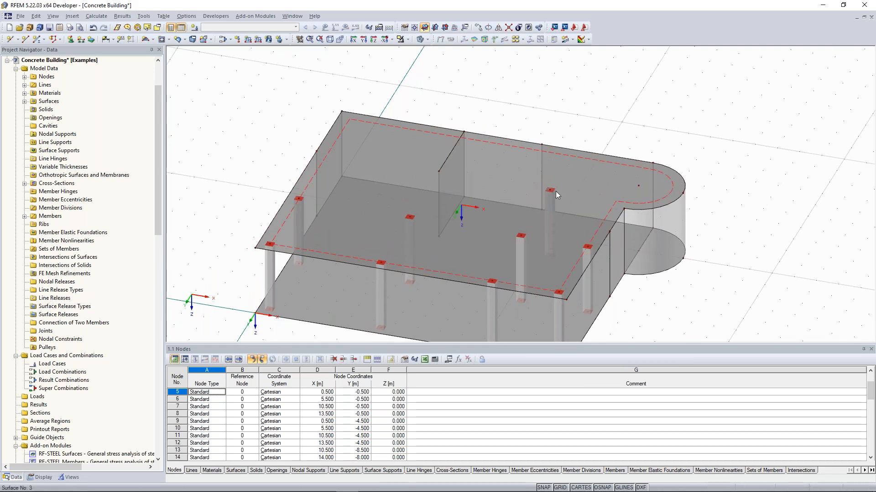
scroll(475, 87, down, 3)
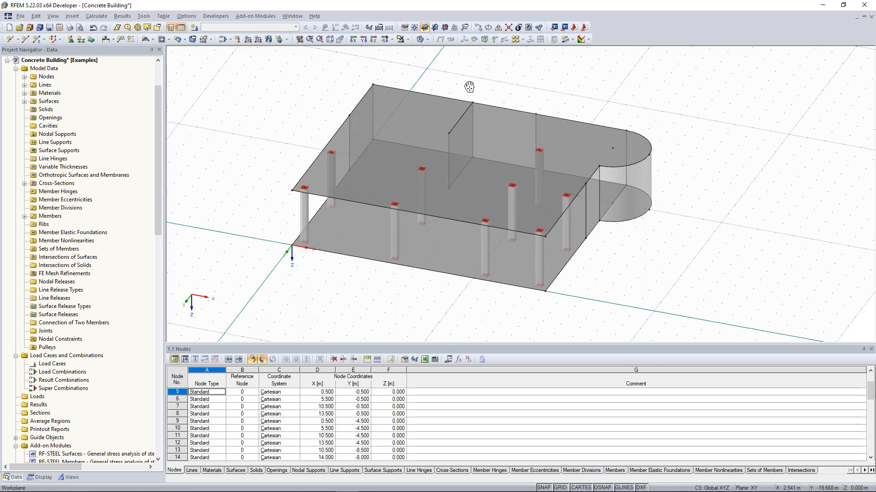
middle_drag(469, 86, 468, 99)
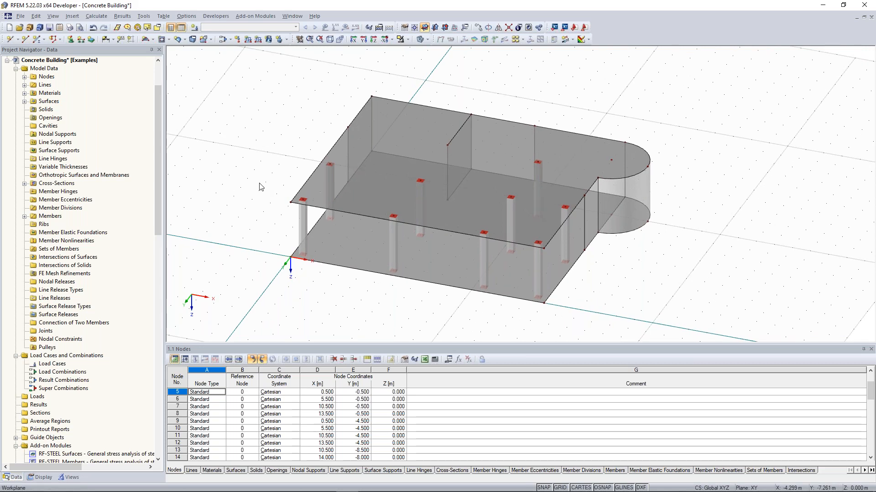
scroll(237, 196, up, 2)
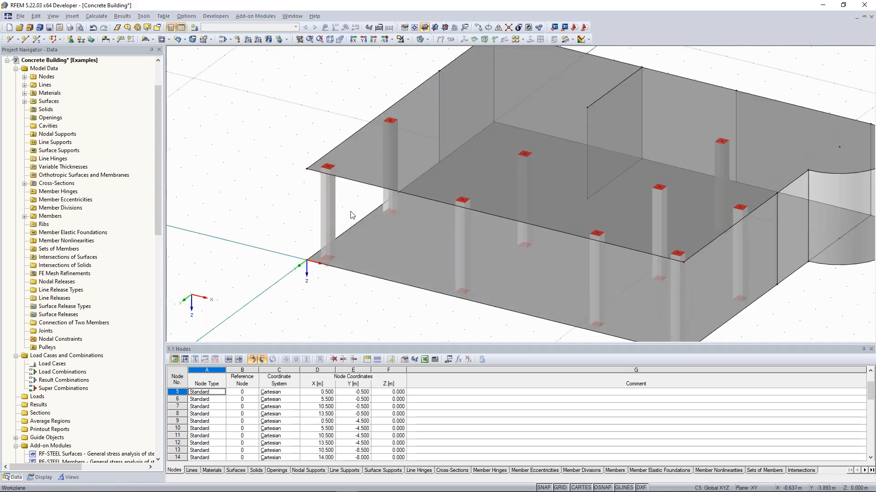
Examine the member settings of the line belonging to the front corner column, and close them without changes
right_click(330, 189)
mouse_move(353, 192)
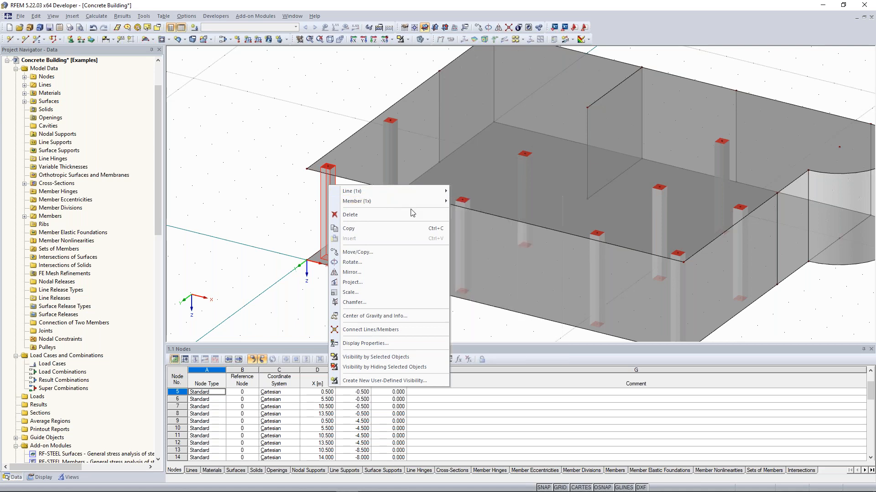
click(296, 200)
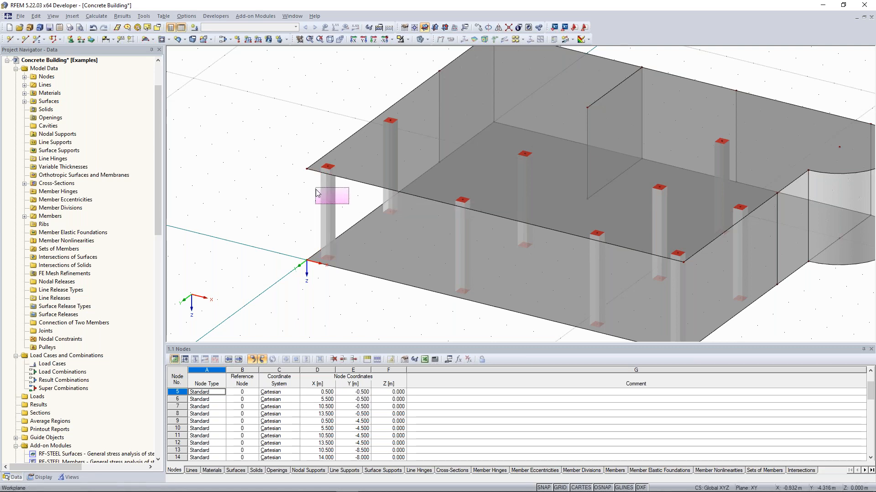
right_click(326, 191)
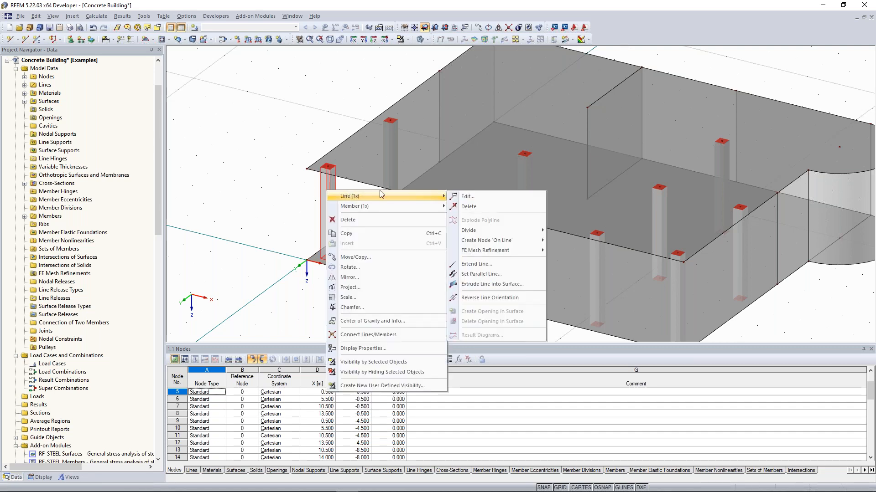
click(492, 198)
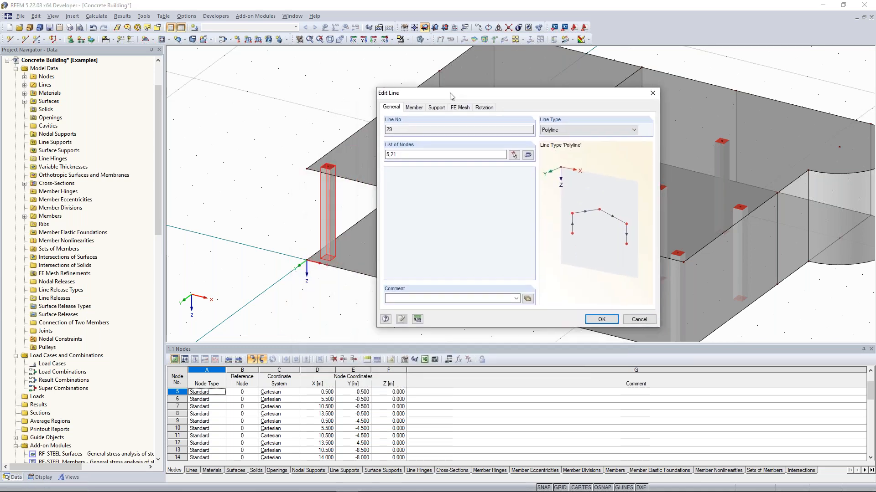
click(416, 109)
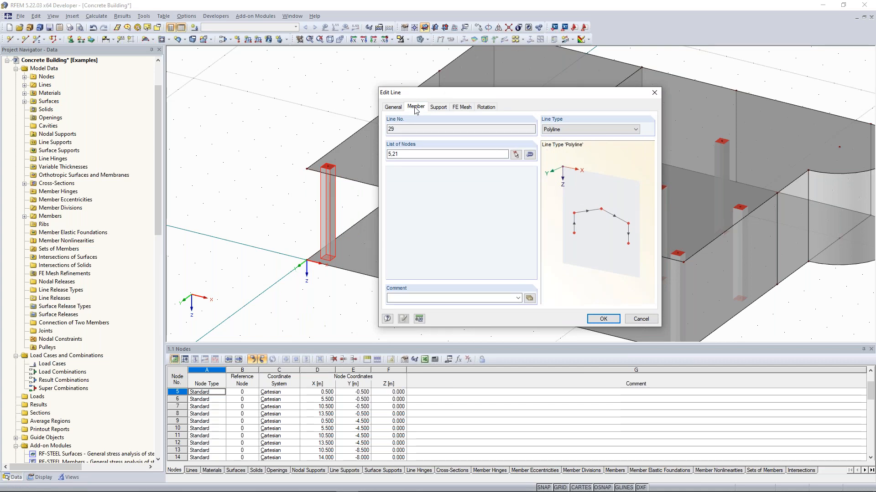
click(416, 109)
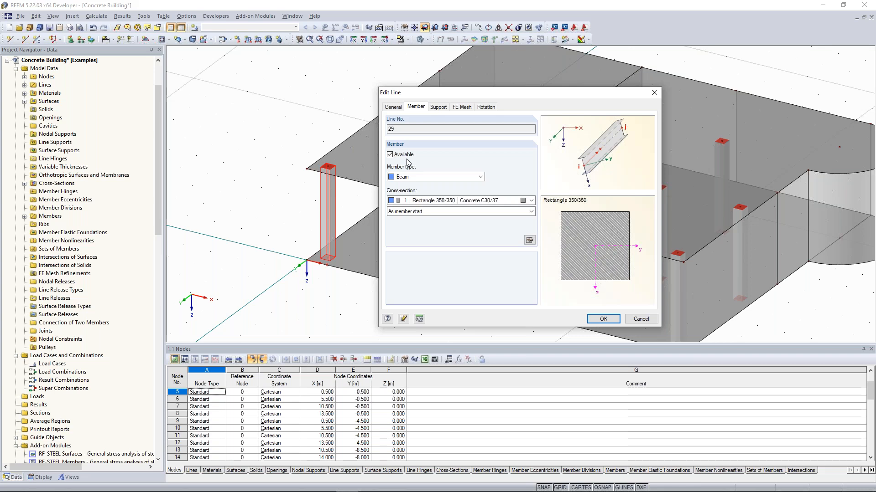
click(653, 93)
Draw two connected lines on the roof slab from the outer wall's top node, through the interior wall's free end, to the rear column head
middle_drag(302, 108, 238, 148)
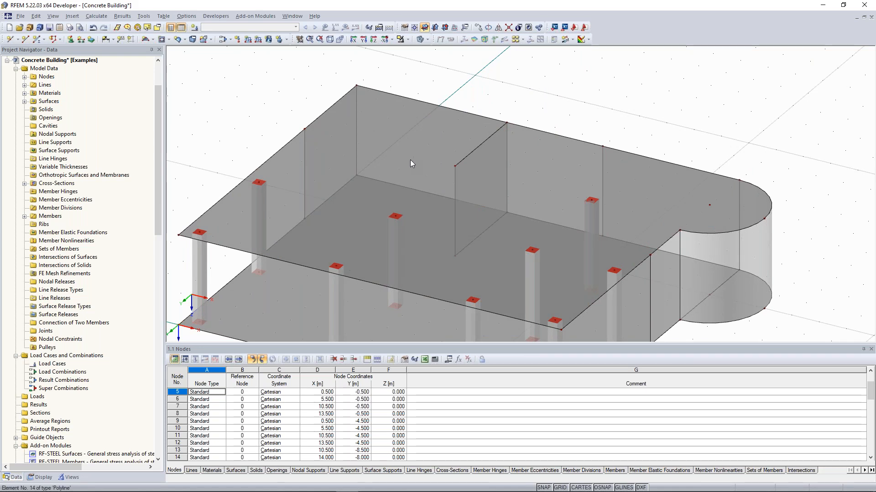
ctrl+middle_drag(474, 184, 584, 225)
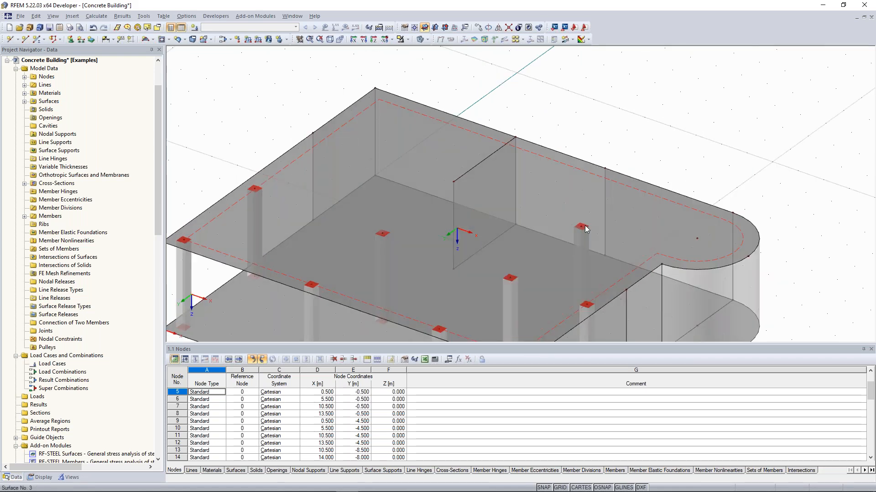
scroll(295, 114, down, 1)
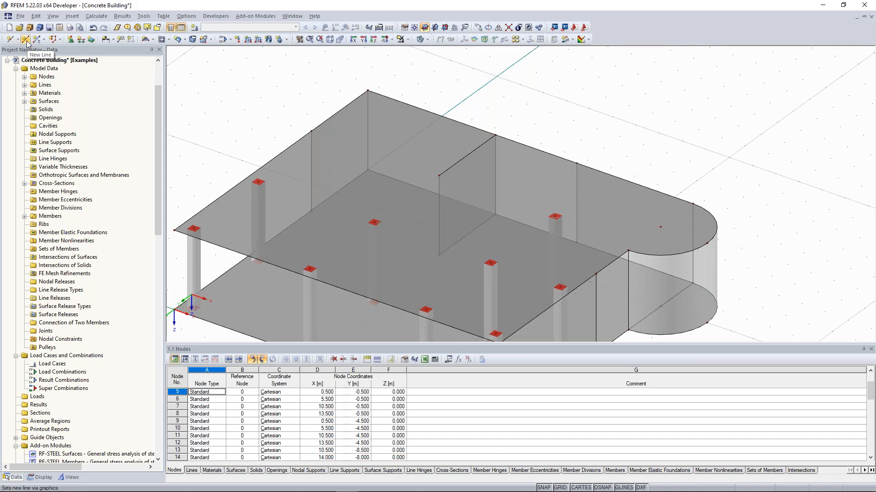
click(25, 40)
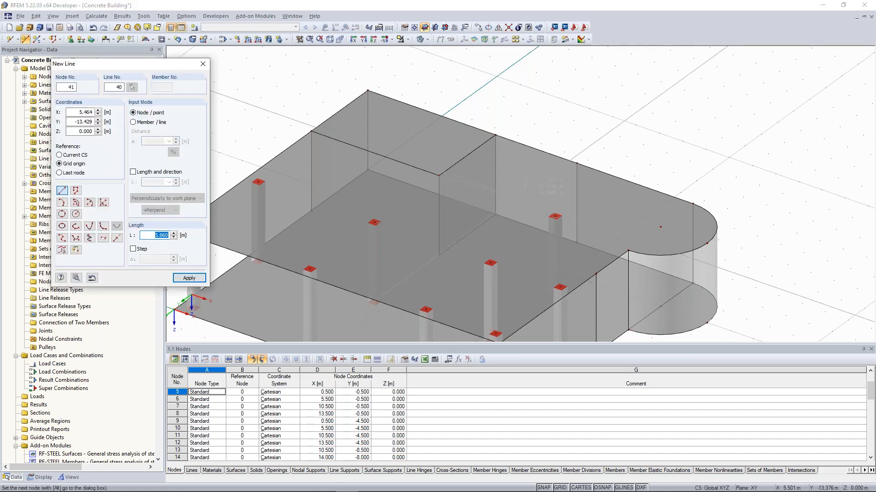
scroll(525, 196, up, 1)
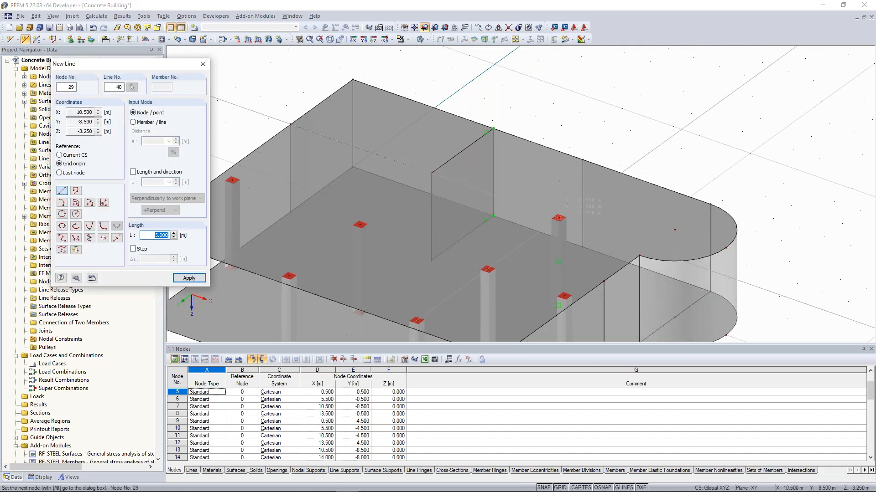
click(431, 173)
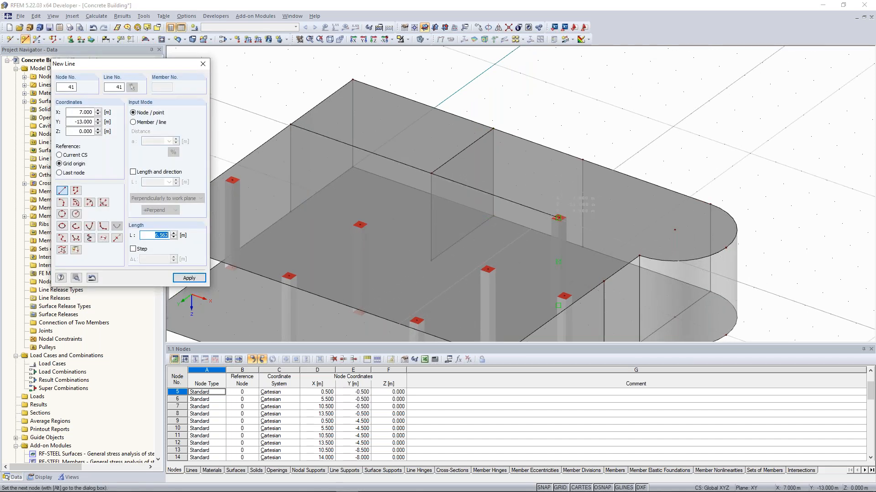
click(558, 218)
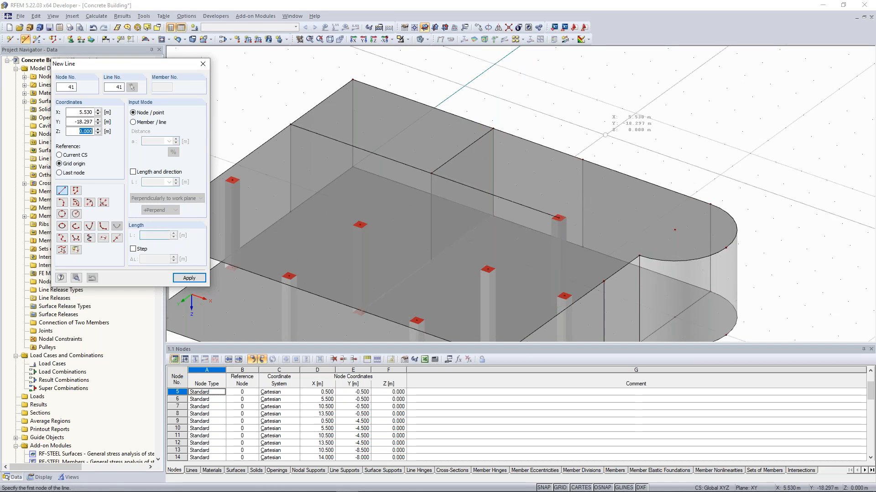
scroll(605, 135, down, 2)
key(Escape)
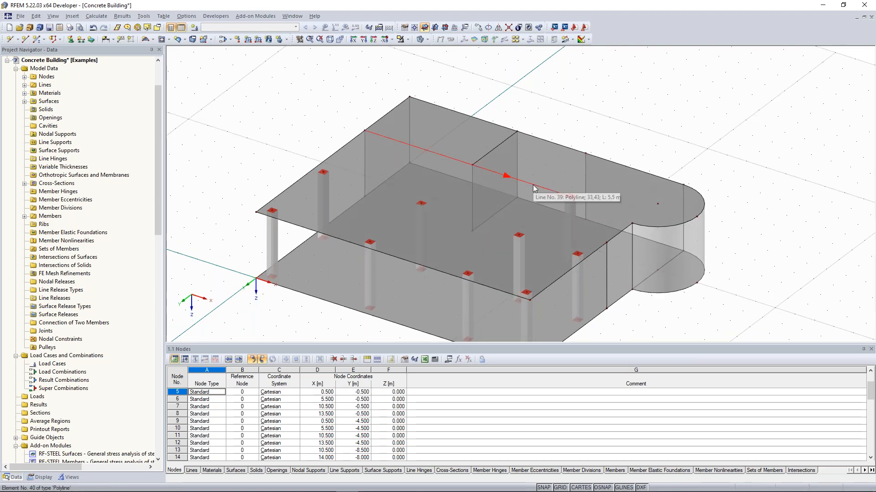
Make a member available on both new roof slab lines and set its member type to Rib
right_click(533, 184)
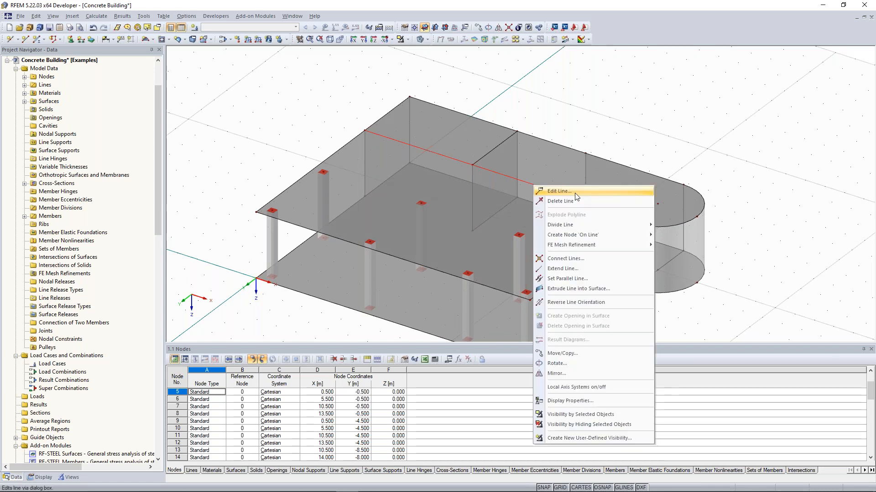
click(574, 193)
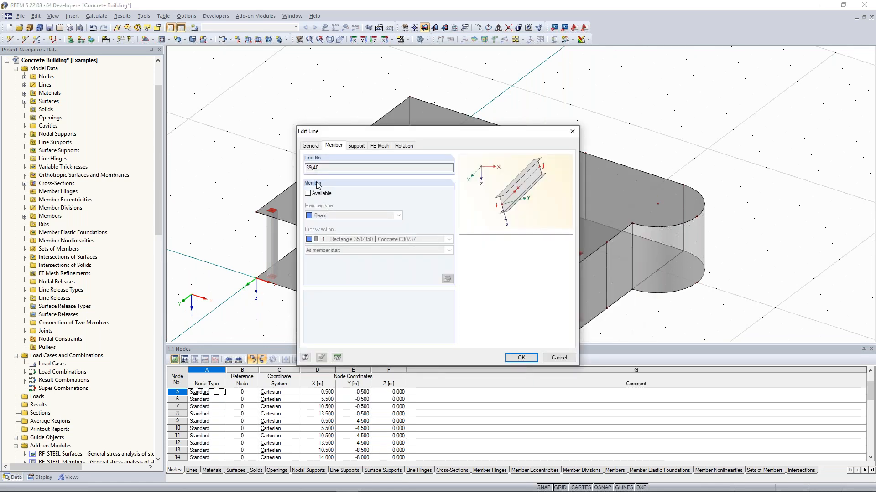
click(308, 193)
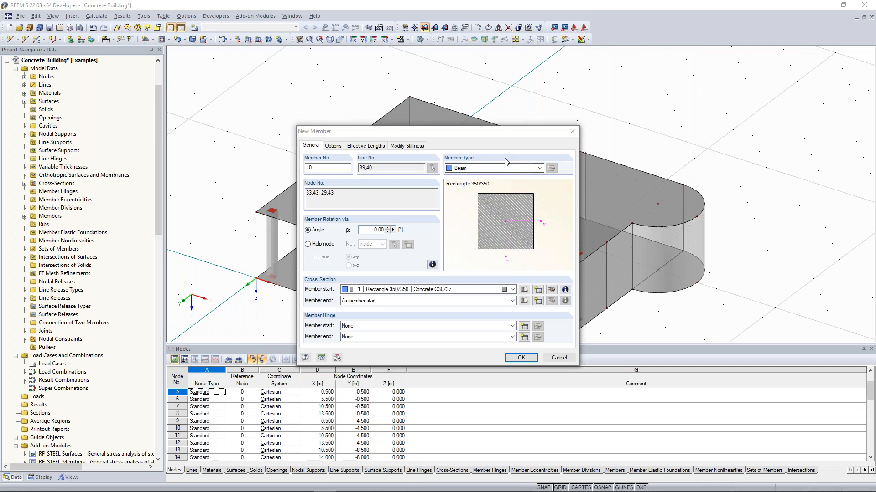
click(540, 168)
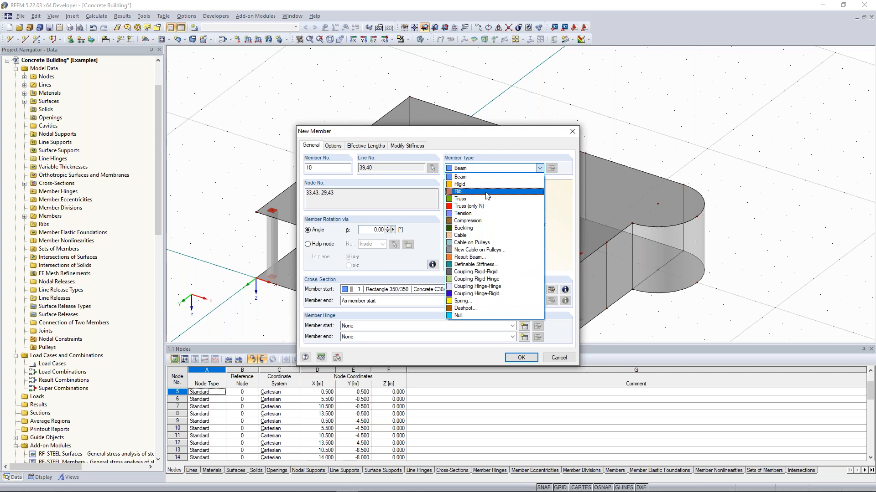
click(487, 192)
drag(470, 134, 467, 123)
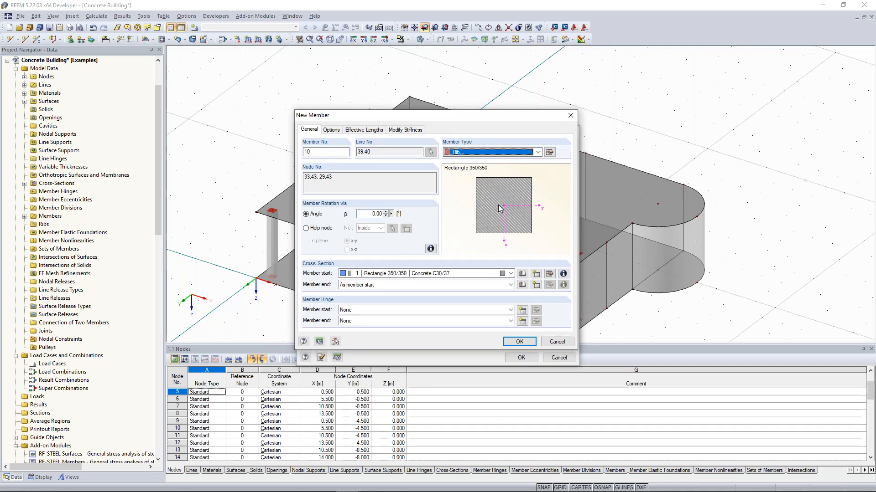
In the rib parameters, assign roof slab surface 3 as the side 1 connecting surface with integration width L/8
click(549, 151)
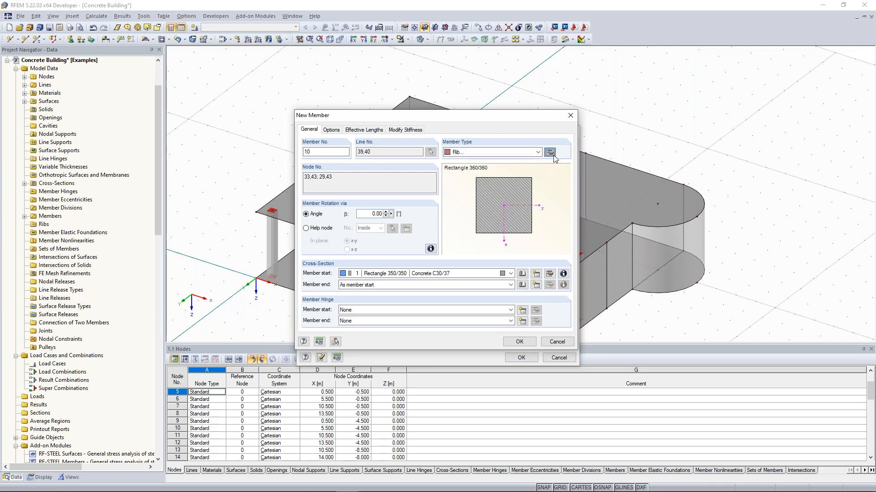
drag(456, 122, 695, 78)
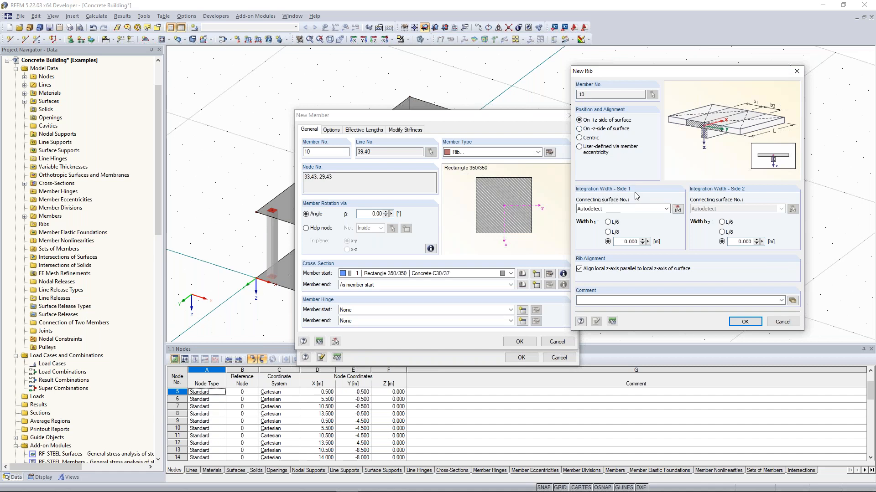
click(678, 209)
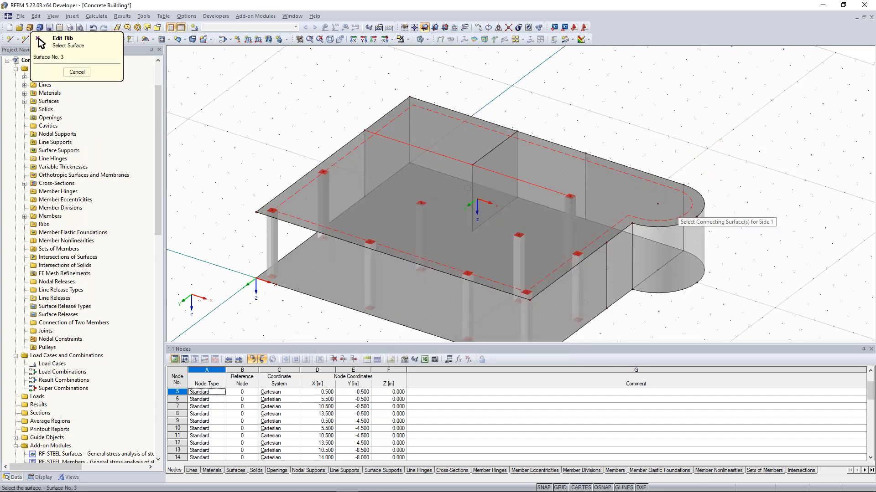
click(467, 188)
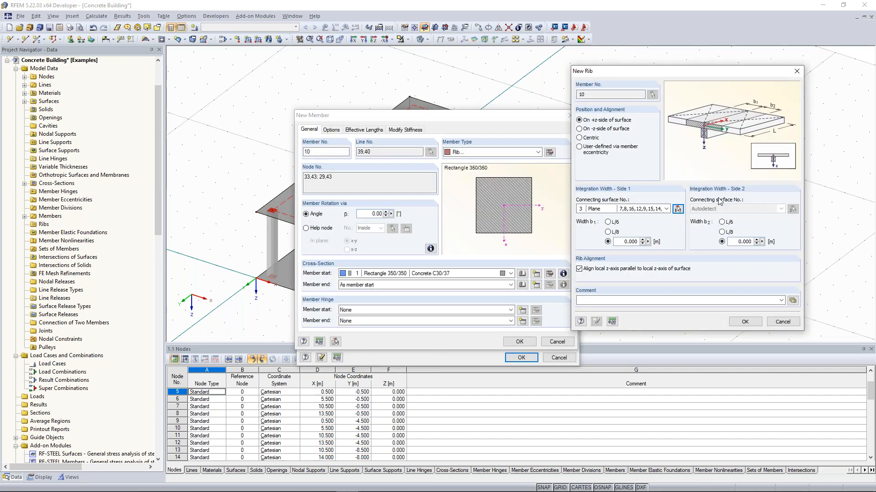
drag(694, 71, 680, 75)
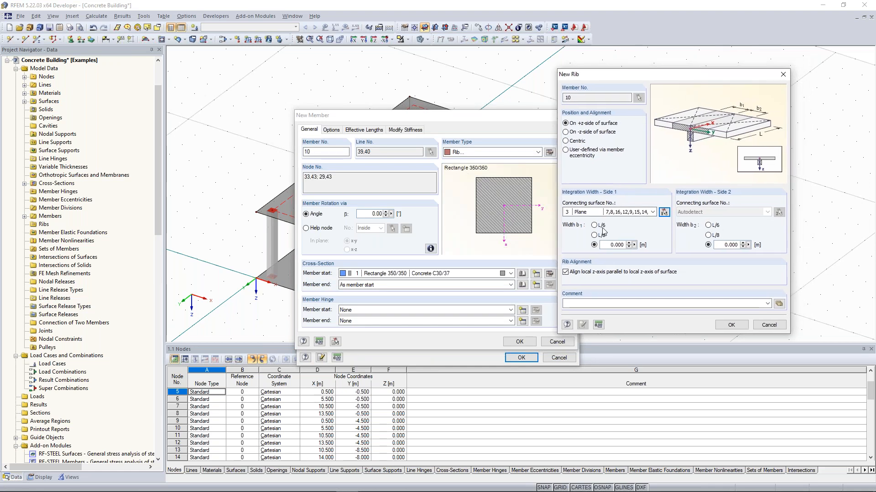
click(592, 235)
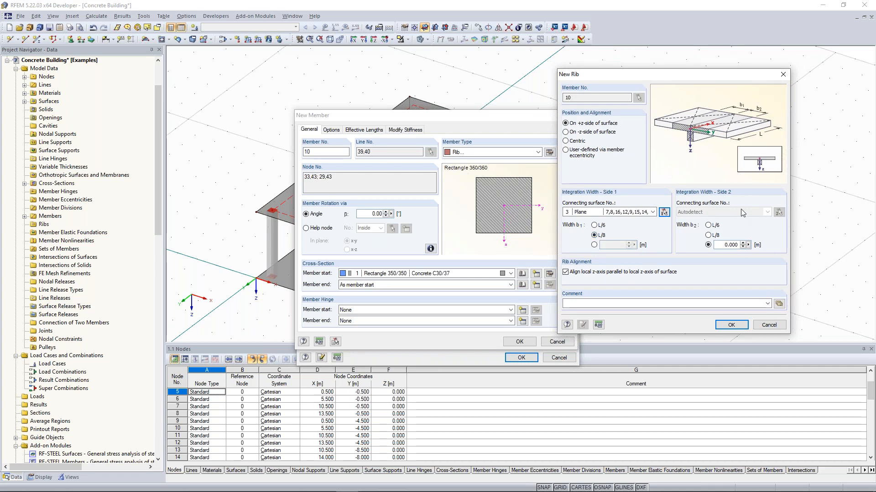
Set the rib's side 2 integration width to L/8 with roof slab surface 3 as connecting surface, and accept the rib parameters
click(708, 235)
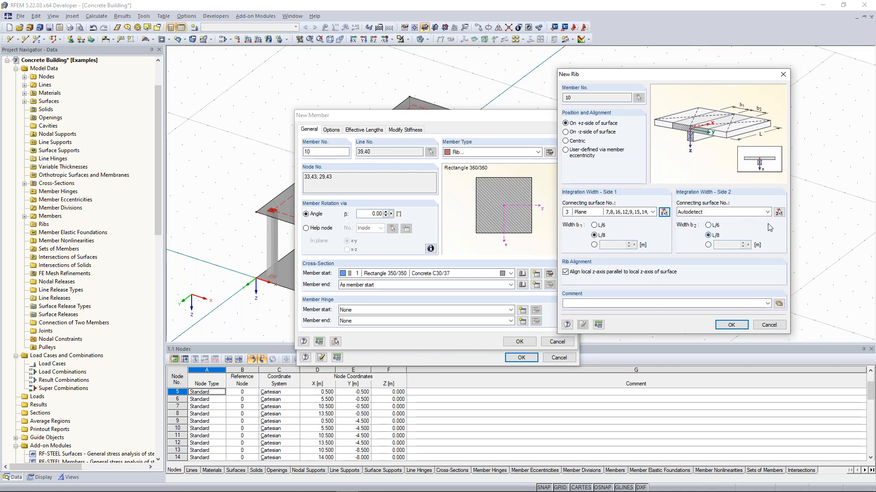
click(779, 212)
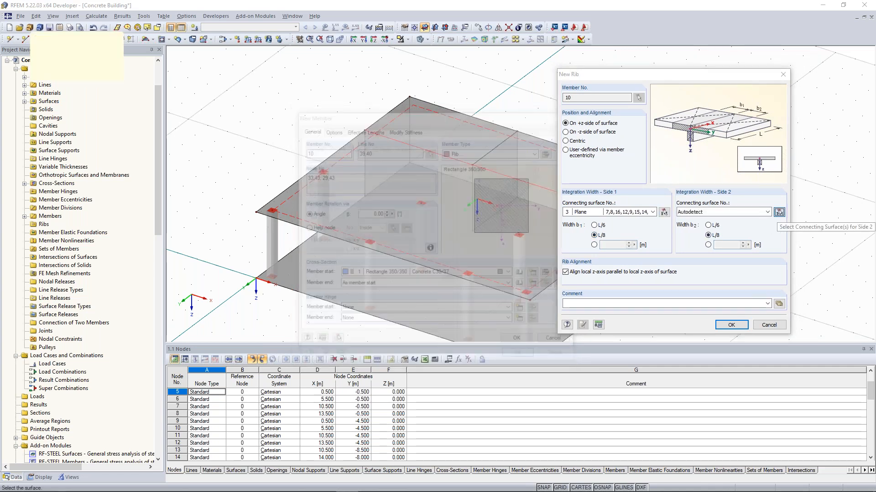
click(499, 217)
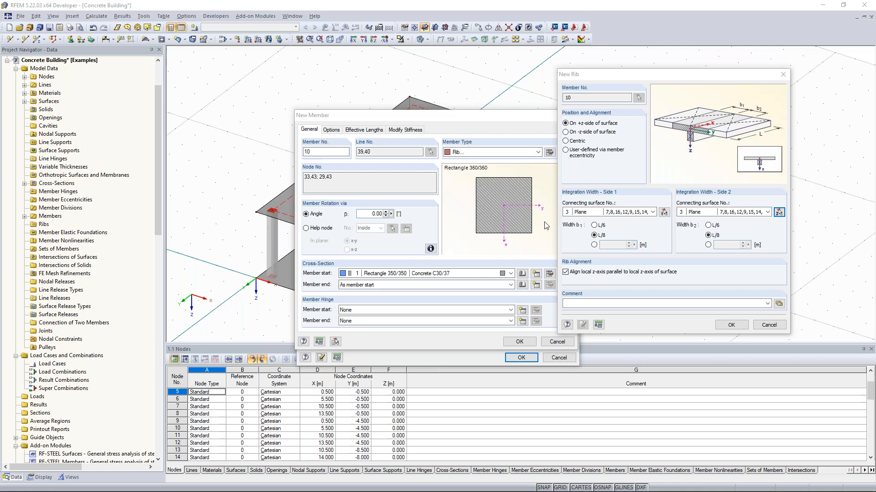
drag(639, 77, 609, 76)
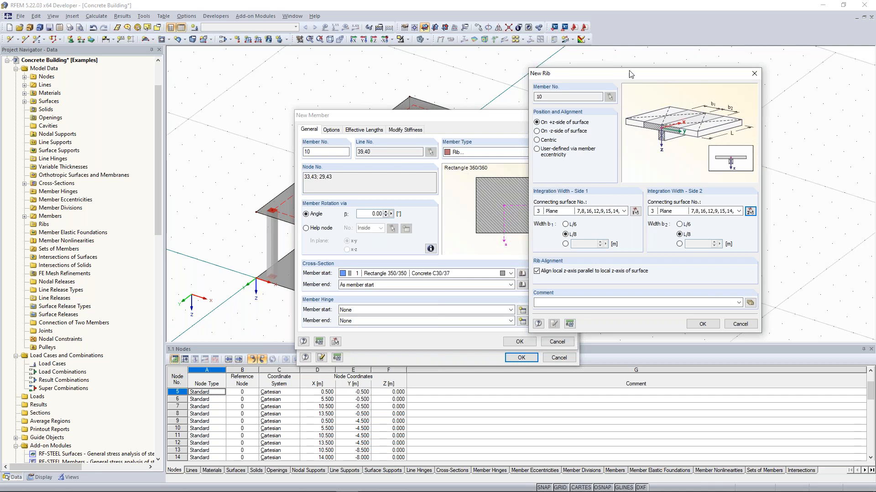
drag(630, 74, 611, 93)
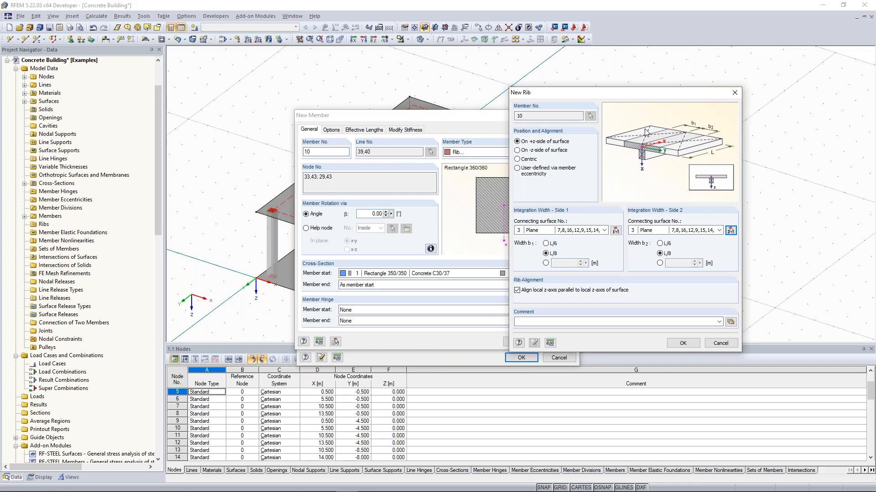
drag(610, 96, 700, 106)
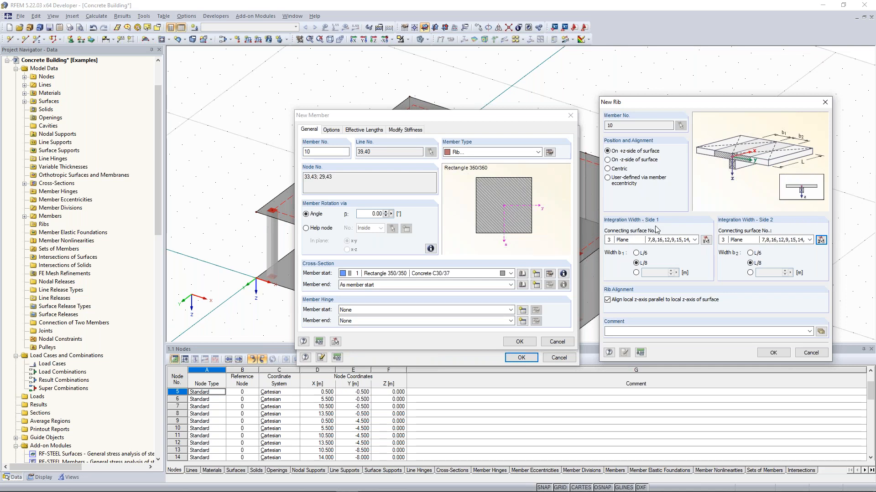
mouse_move(655, 106)
mouse_down()
mouse_move(631, 106)
mouse_move(644, 116)
mouse_up()
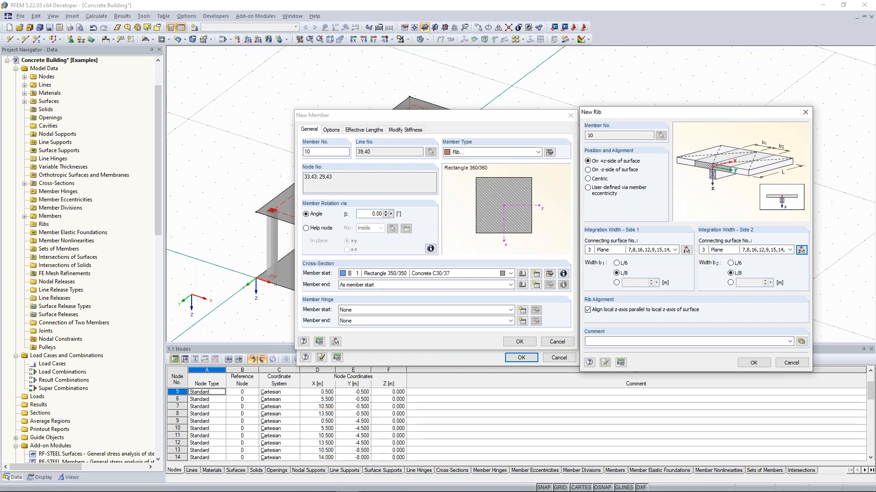
click(753, 363)
Assign the rib a new 200/150 mm rectangular cross-section in Concrete C30/37 and accept the member on both lines
drag(456, 122, 379, 70)
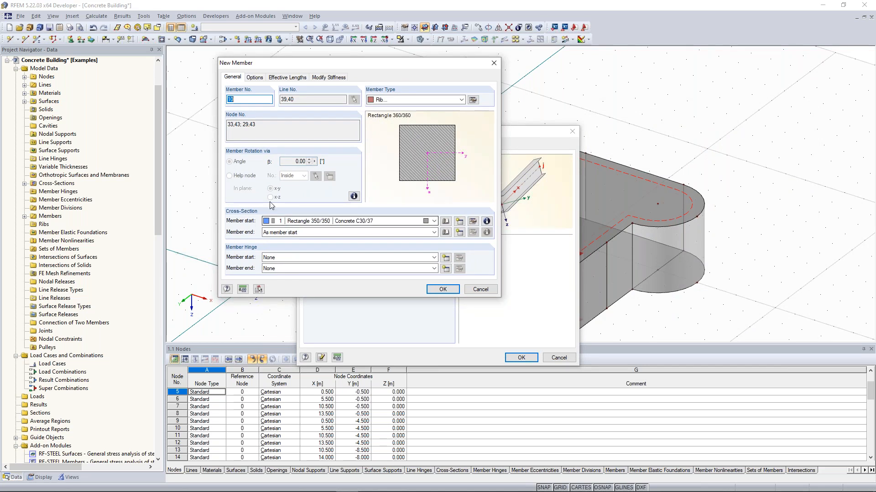
click(464, 224)
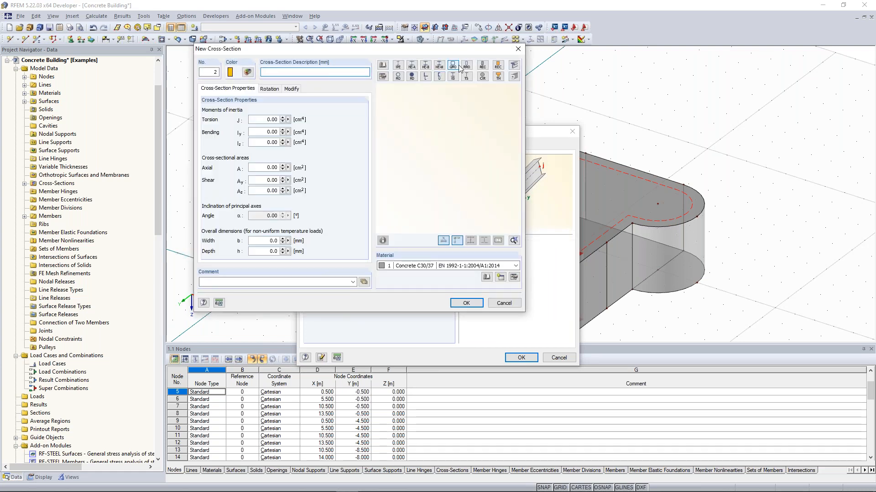
click(483, 67)
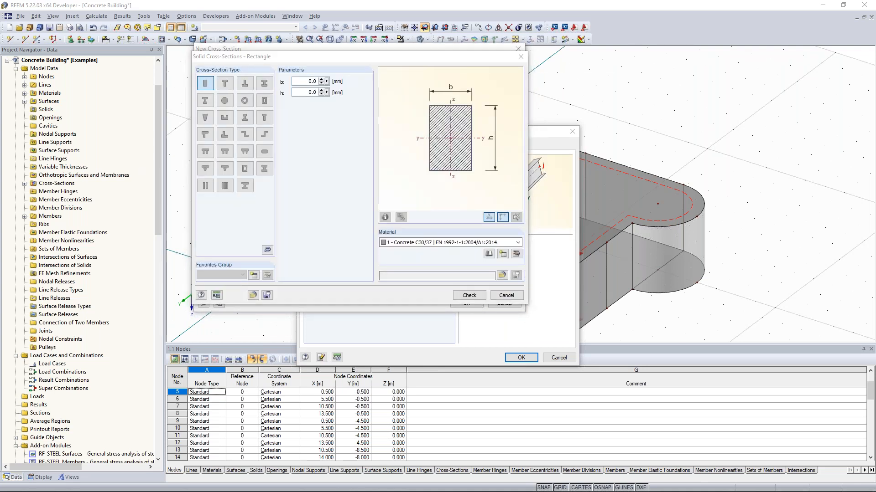
click(315, 85)
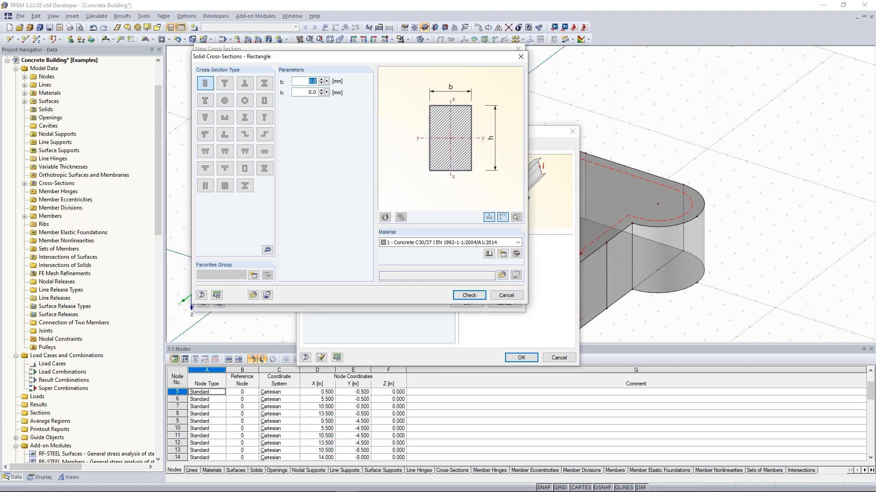
text(2)
key(Tab)
text(15)
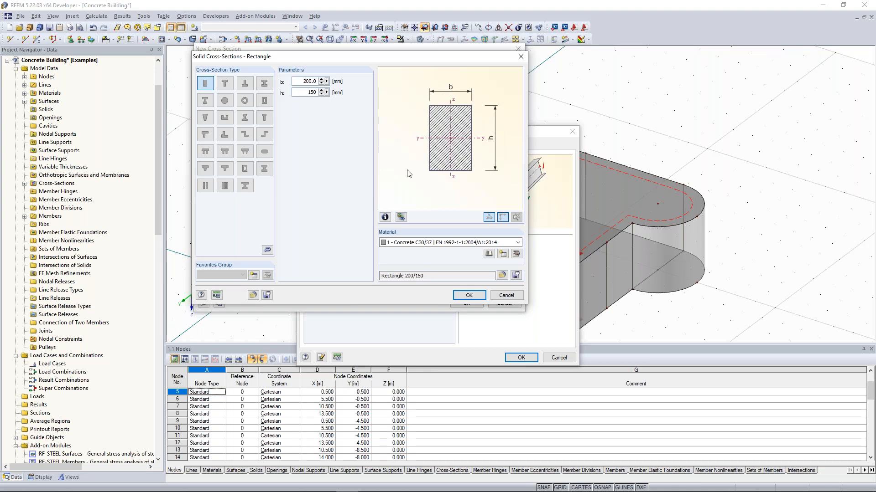
click(469, 296)
click(467, 303)
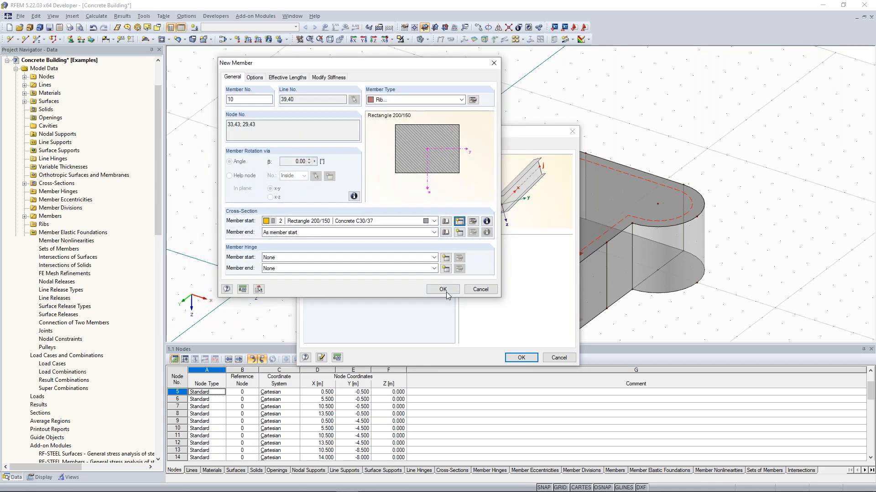
click(445, 291)
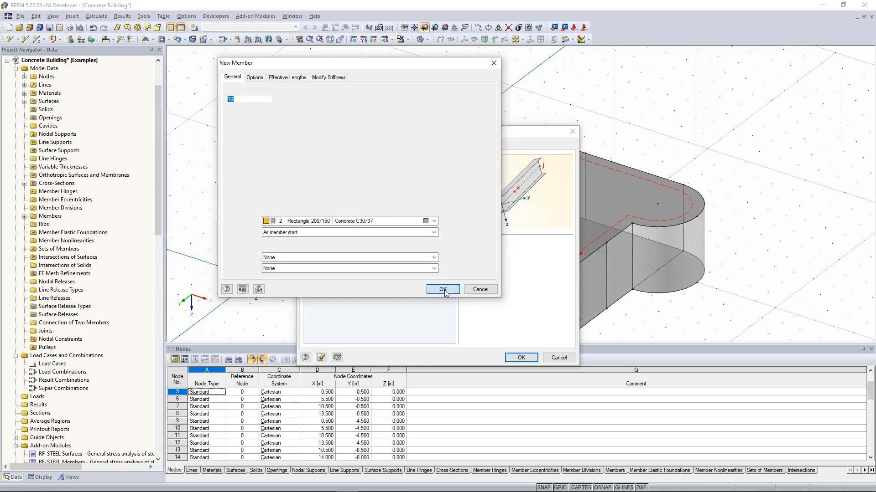
click(522, 358)
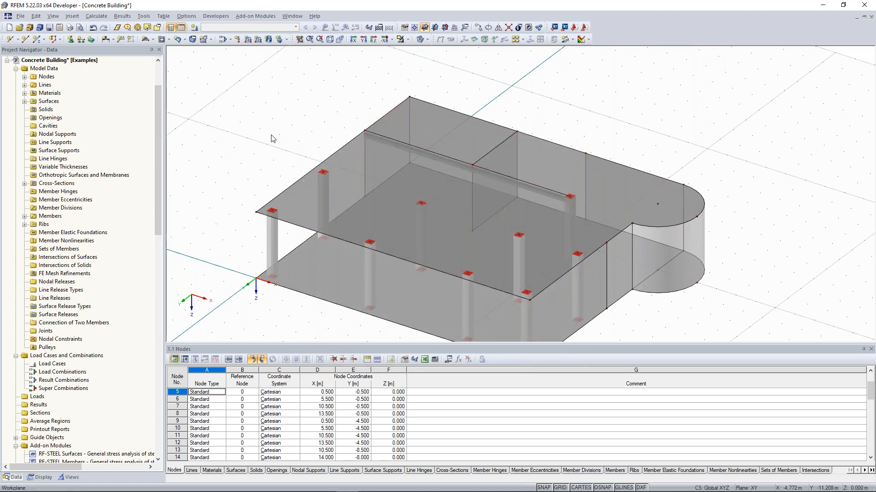
Switch the surface rendering to filled including thickness with edges
scroll(335, 190, up, 3)
ctrl+middle_drag(335, 190, 356, 122)
scroll(311, 201, up, 3)
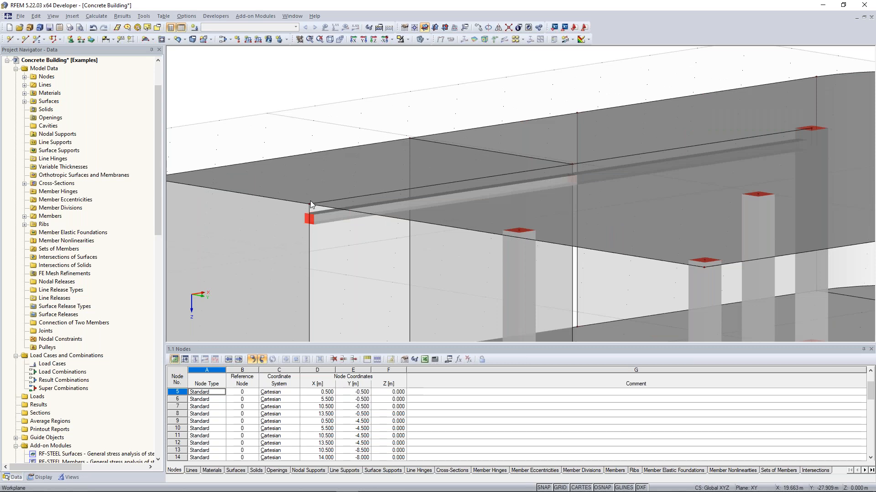
scroll(310, 201, down, 3)
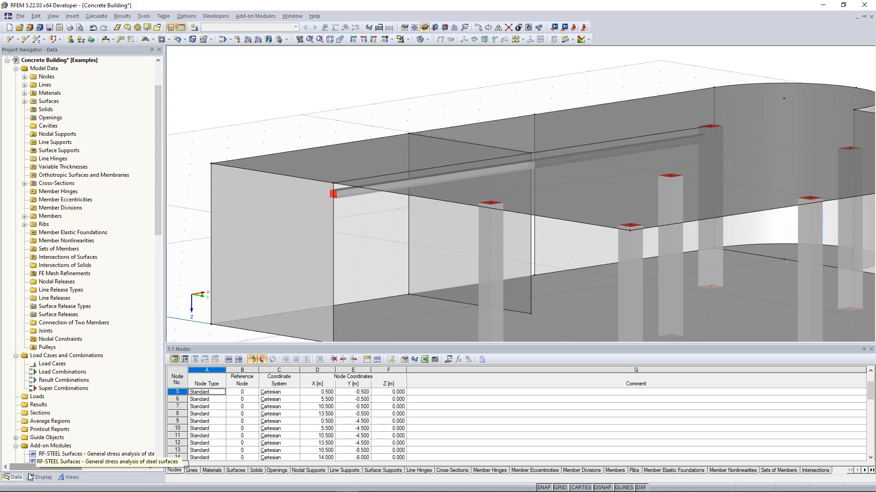
click(53, 477)
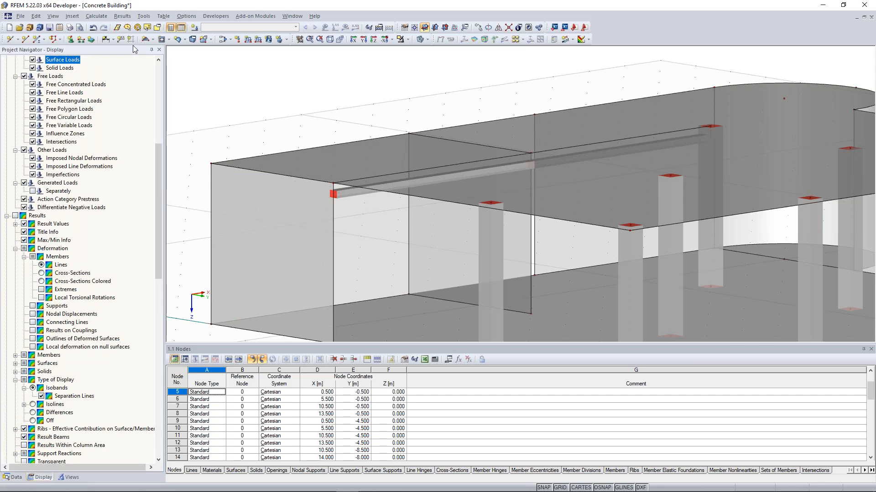
drag(159, 198, 158, 374)
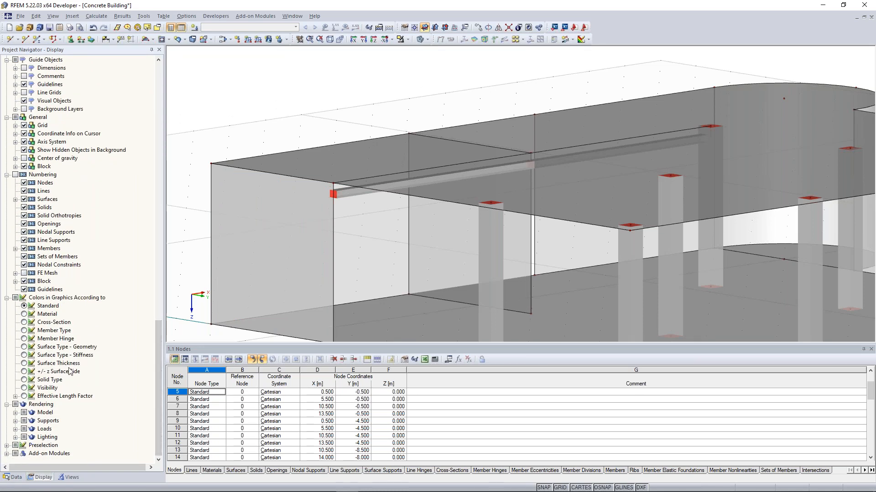
click(15, 413)
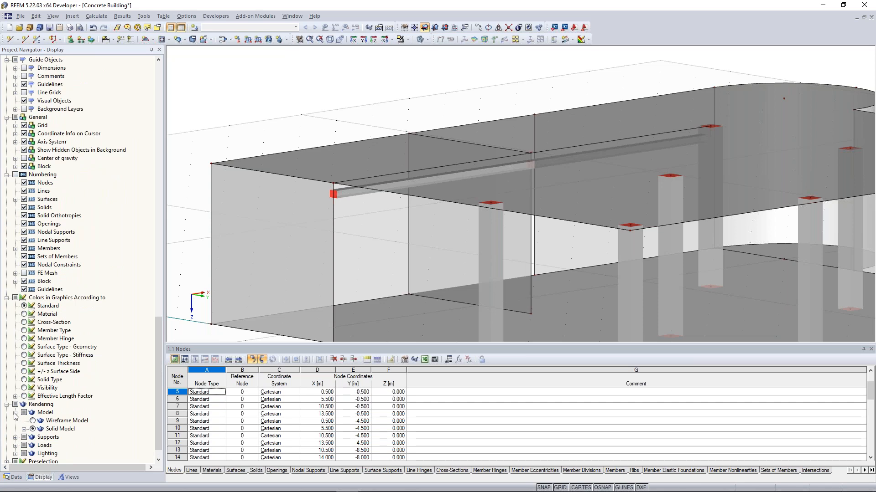
scroll(25, 414, down, 1)
click(24, 413)
scroll(25, 413, down, 2)
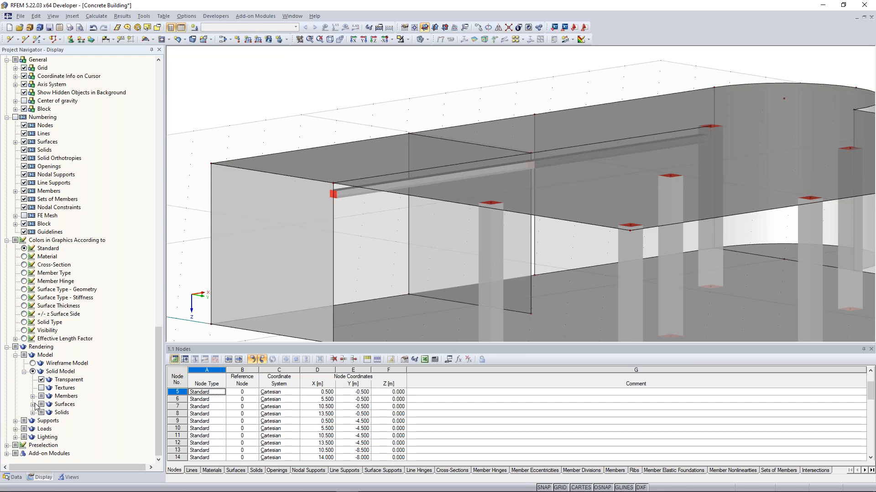
click(33, 404)
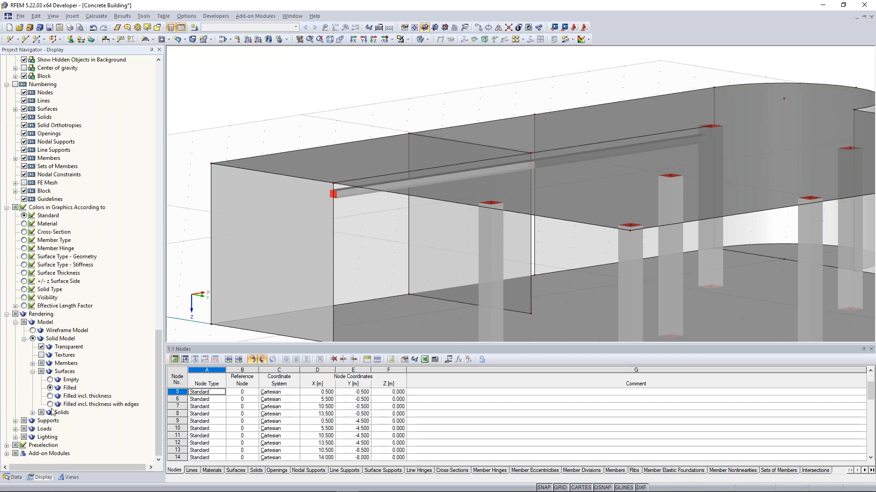
click(50, 404)
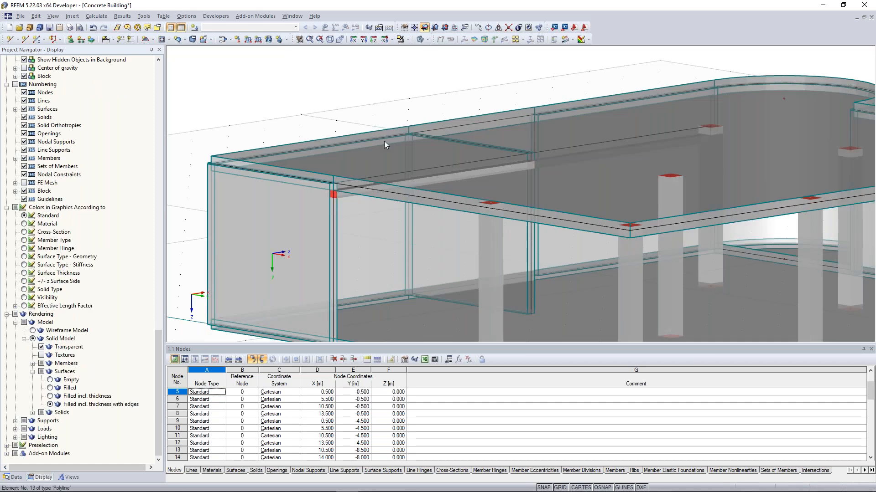
Examine how the rib sits beneath the roof slab and restore the plain filled surface rendering
ctrl+middle_drag(344, 110, 330, 112)
scroll(329, 118, up, 4)
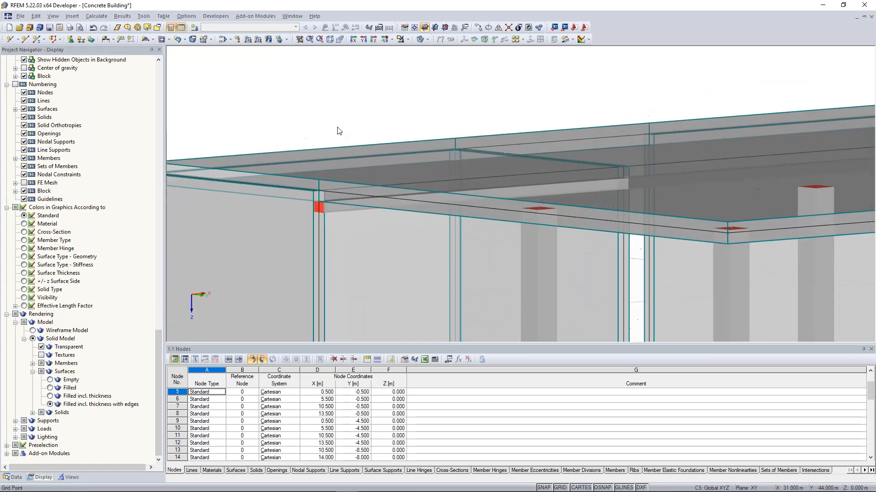
ctrl+middle_drag(350, 139, 346, 114)
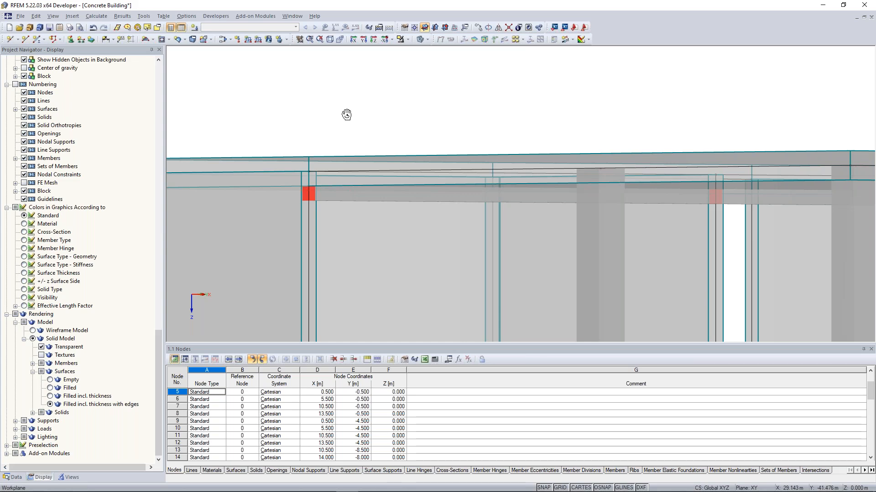
ctrl+middle_drag(347, 114, 365, 116)
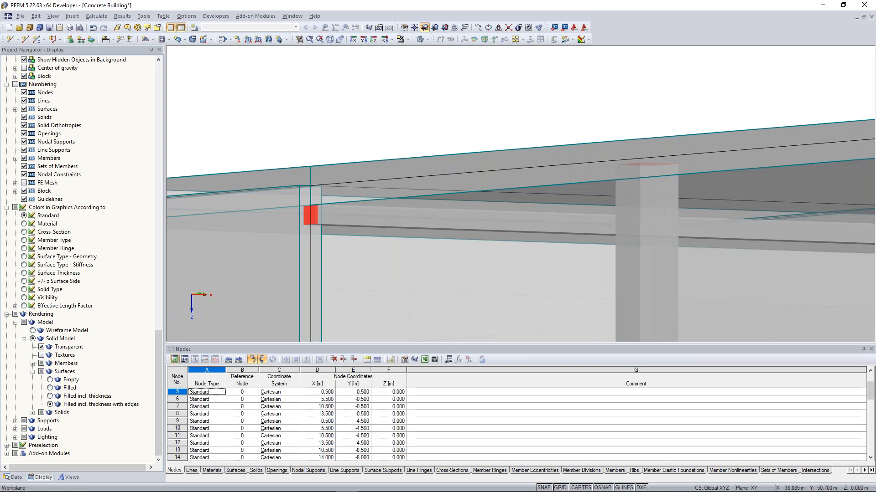
ctrl+middle_drag(445, 126, 333, 164)
scroll(333, 168, down, 3)
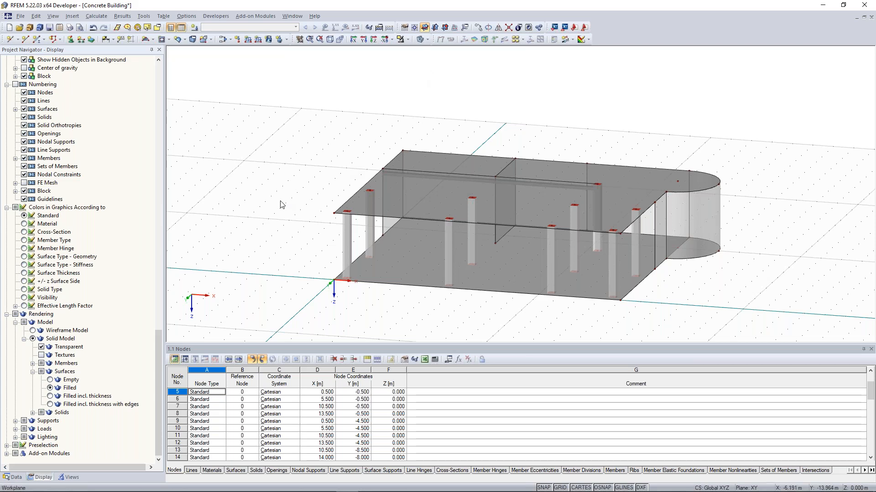
Set the work plane origin at node 3, the bottom outer corner of the wall opposite the global origin
ctrl+middle_drag(273, 209, 549, 252)
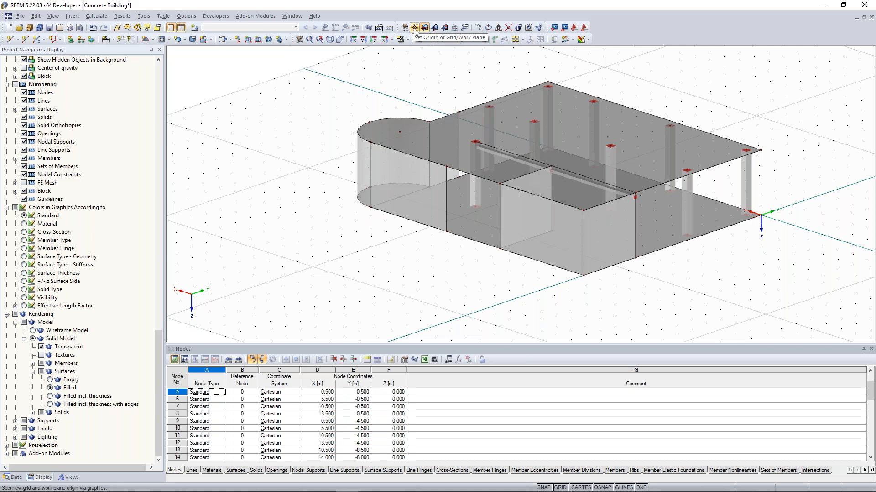
scroll(629, 265, down, 2)
middle_drag(621, 275, 579, 265)
ctrl+middle_drag(598, 295, 618, 295)
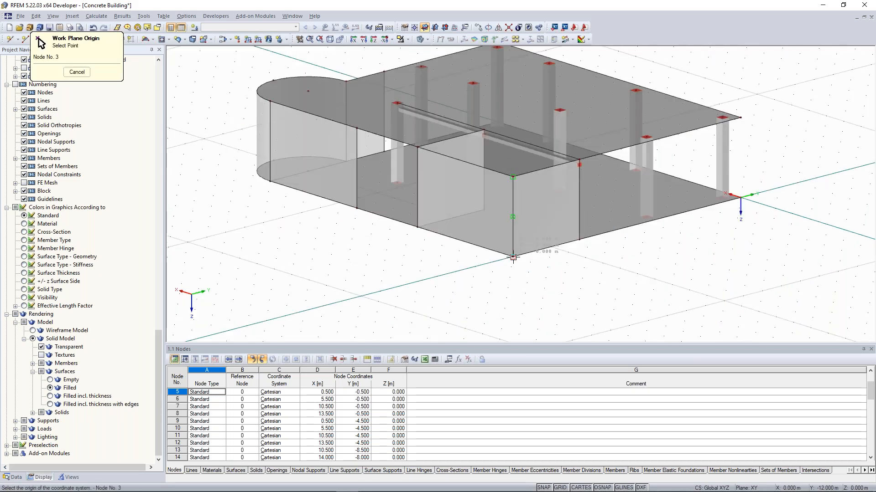
click(513, 258)
scroll(513, 258, down, 3)
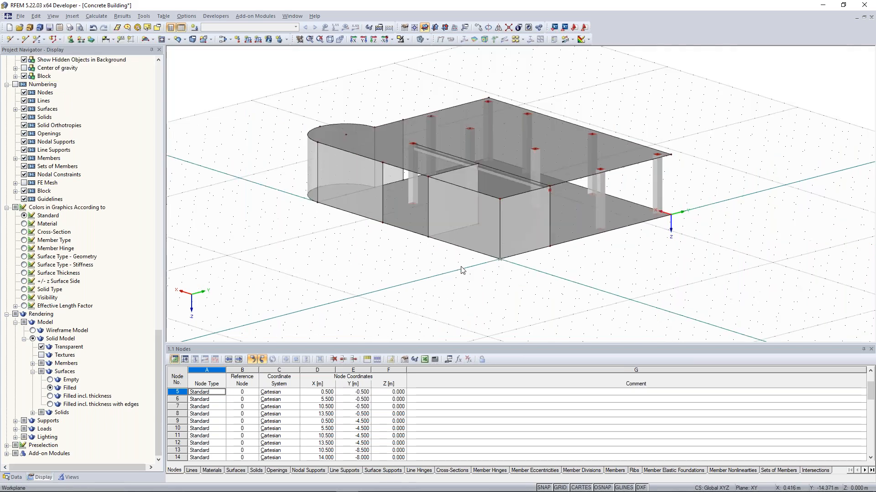
Make the XZ plane the current work plane so it lies in the long outer wall
click(437, 28)
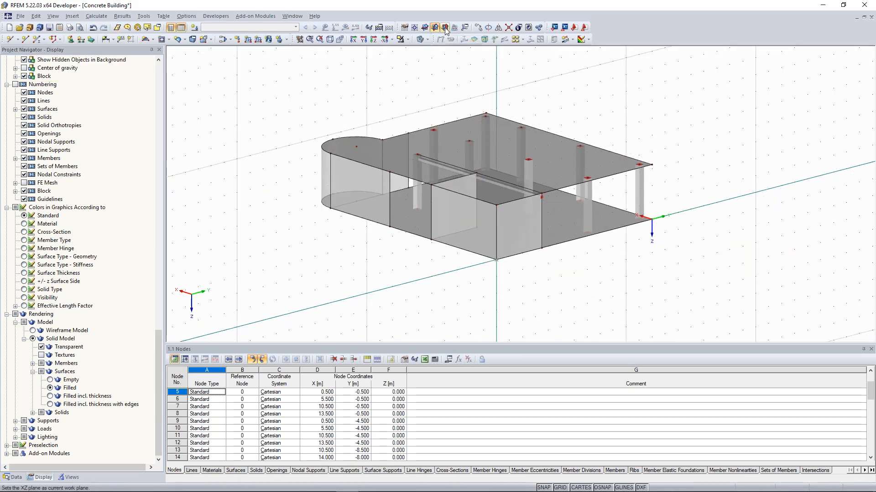
click(445, 29)
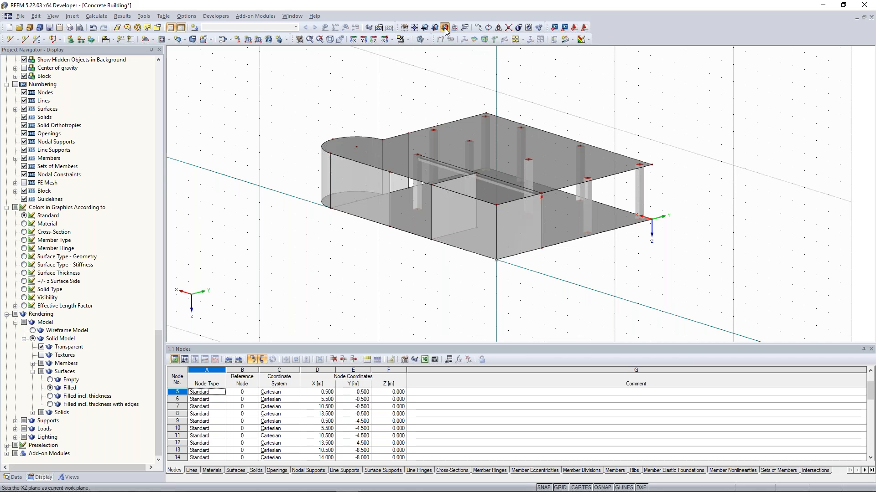
click(446, 31)
scroll(465, 289, up, 3)
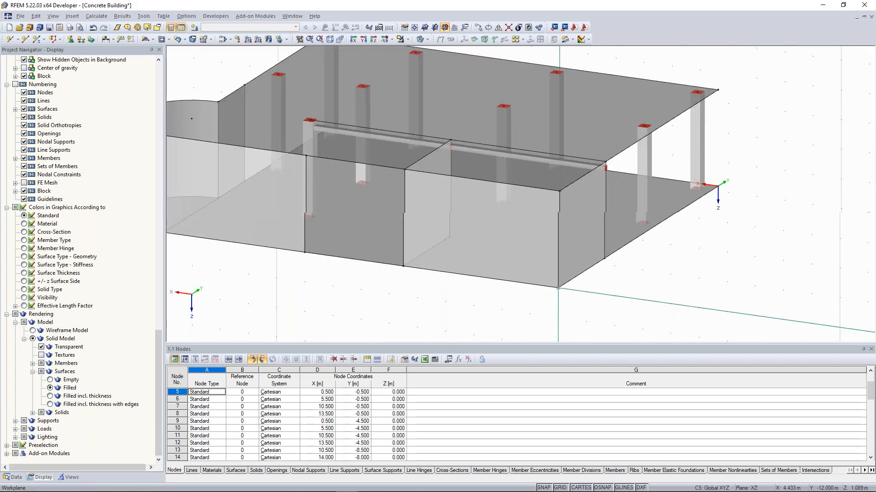
Create a standard node on the long outer wall at X 5, Y 0, Z -2.5 m relative to the grid origin
drag(159, 392, 169, 125)
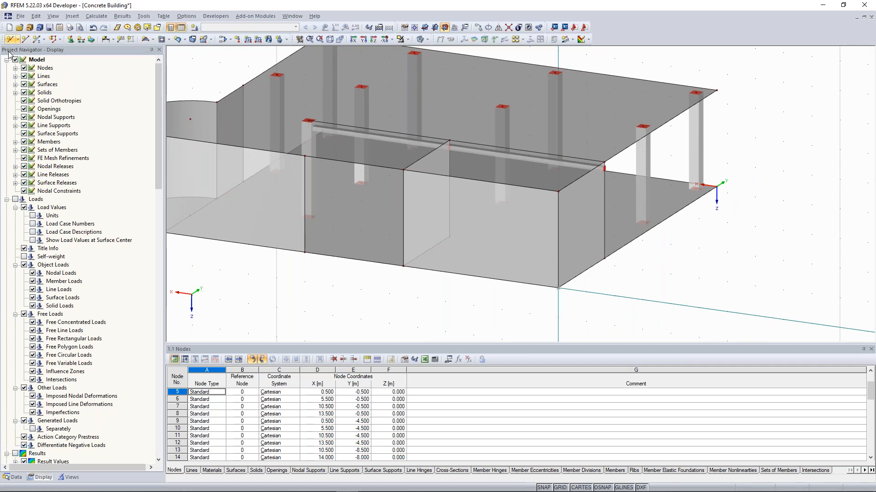
click(17, 40)
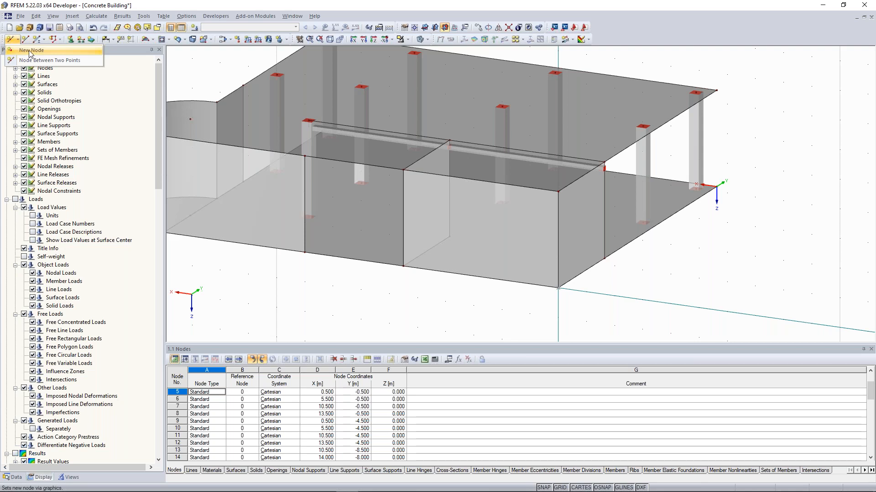
click(30, 50)
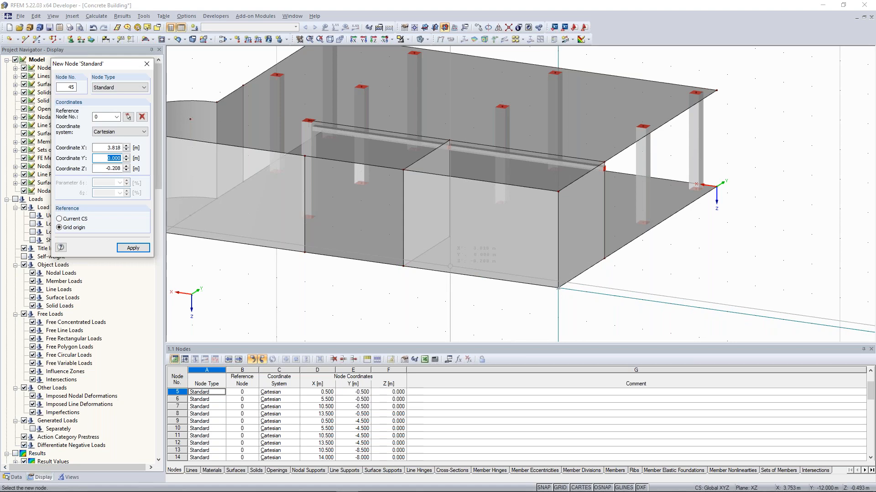
double_click(113, 147)
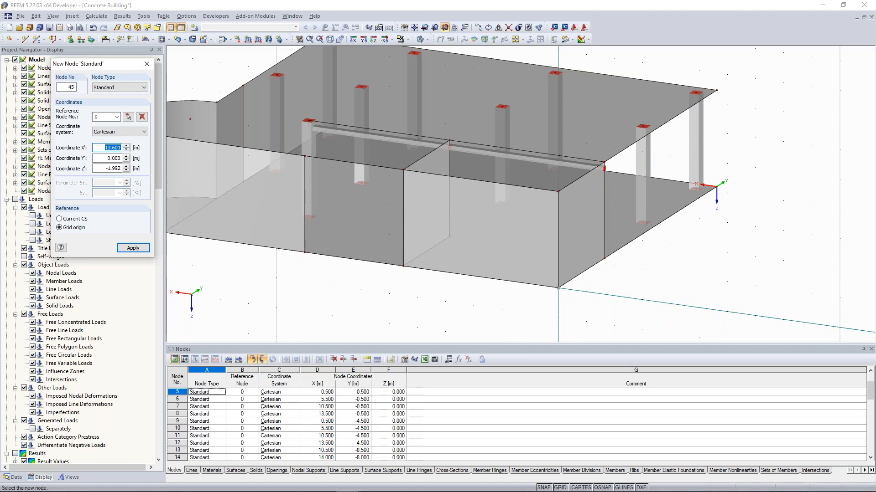
text(5)
key(Tab)
key(Tab)
text(-)
text(2,5)
key(shift+Tab)
key(Return)
Create a second node on the wall at X 1.5, Y 0, Z -1 m relative to the grid origin, and finish node creation
text(1,5)
key(Tab)
text(0)
key(Tab)
key(BackSpace)
text(-1)
key(Return)
click(72, 219)
click(68, 228)
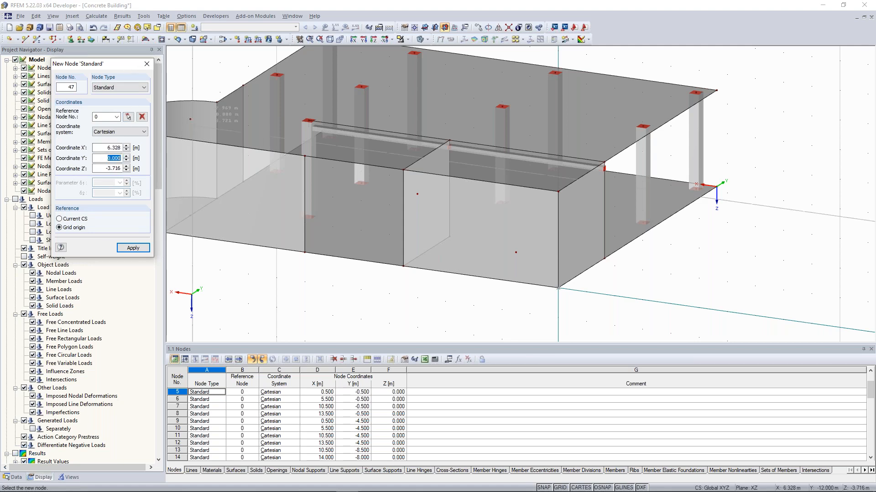
key(Escape)
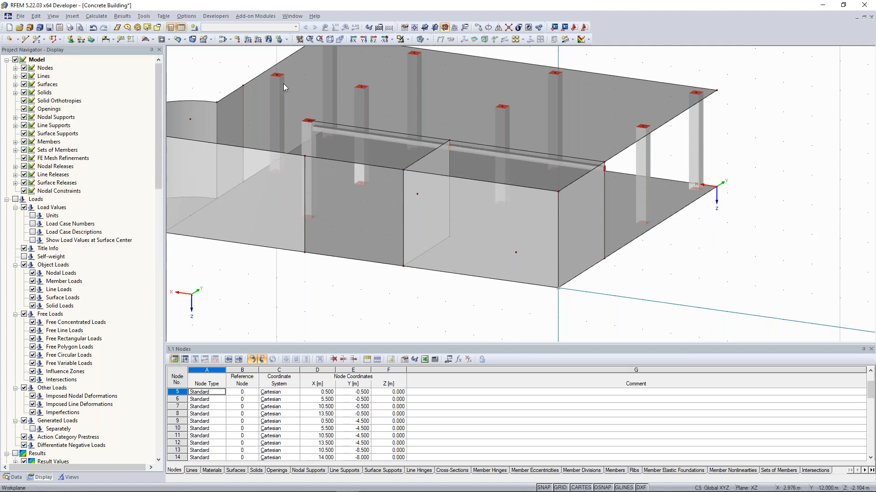
Create a rectangular opening in the long outer wall, spanning the two wall nodes as opposite corners
scroll(322, 105, down, 2)
middle_drag(258, 66, 285, 84)
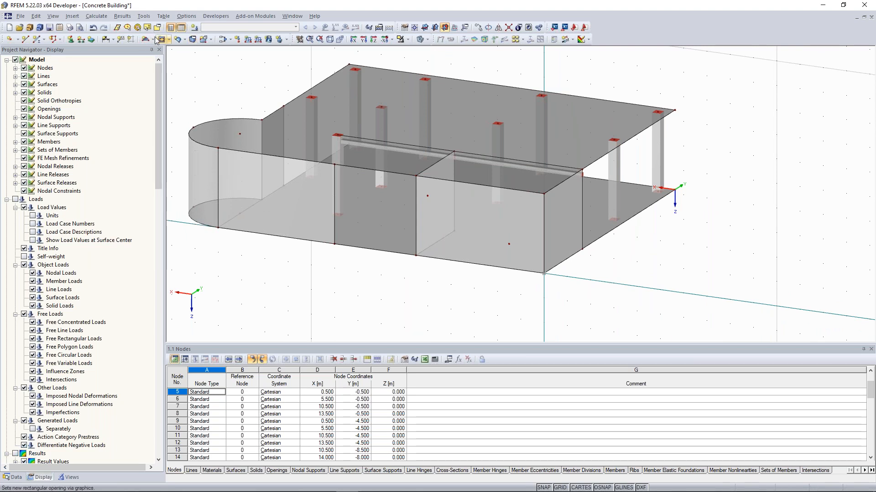
click(169, 40)
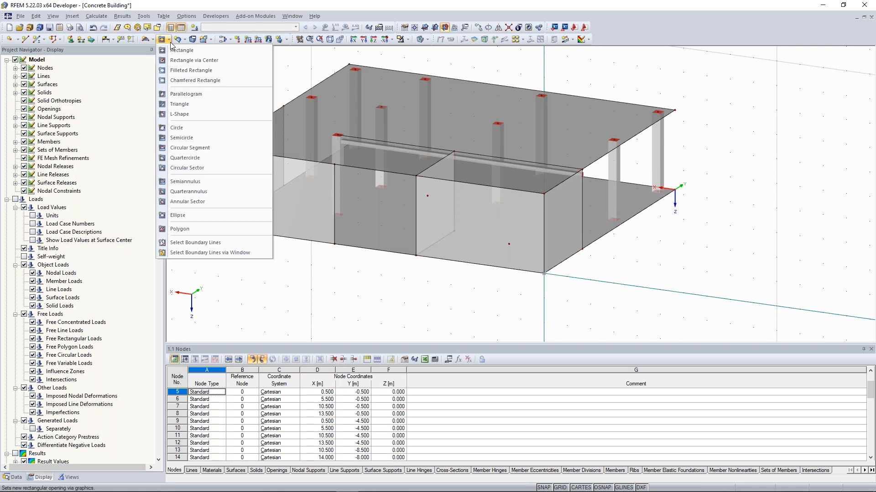
click(182, 51)
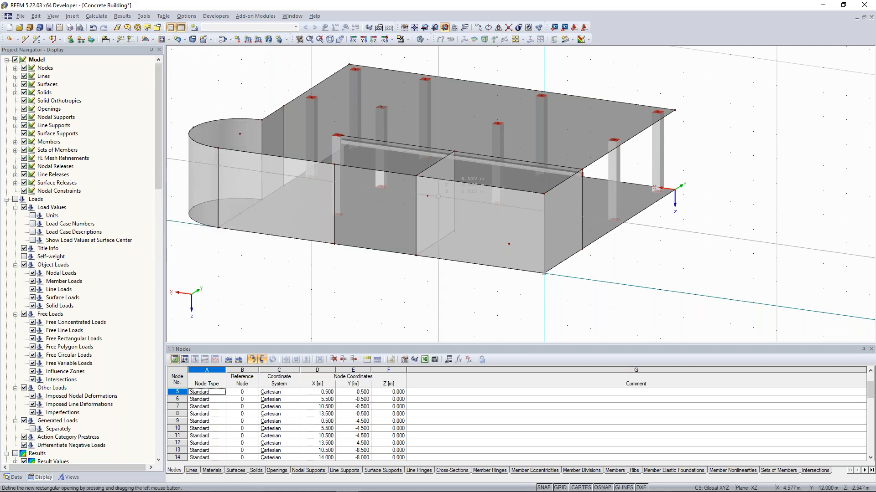
drag(426, 195, 509, 245)
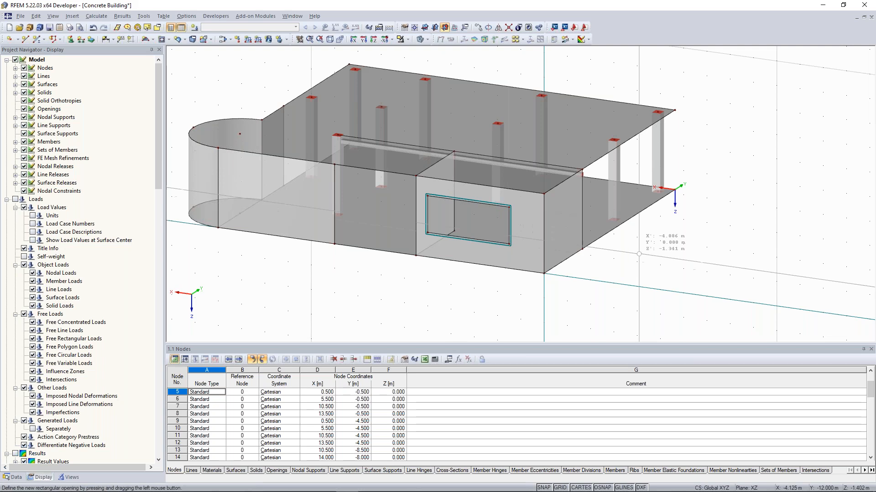
key(Escape)
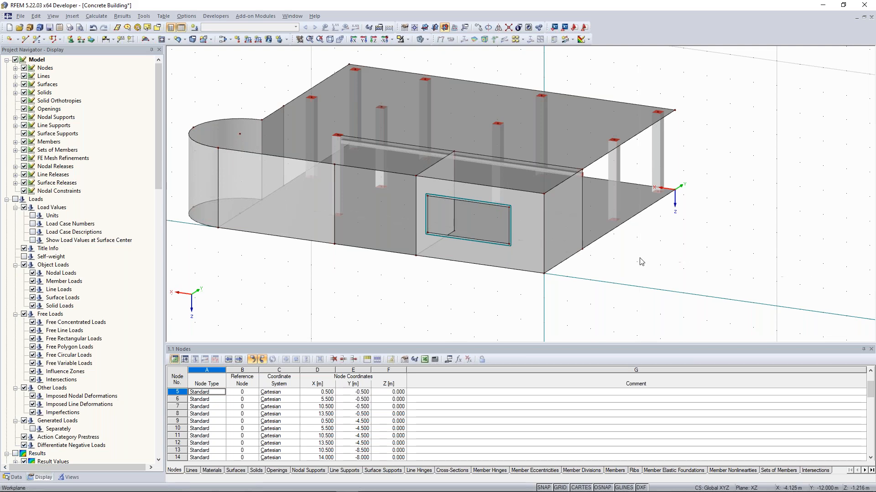
Make the XY plane the current work plane again
scroll(597, 245, down, 4)
ctrl+middle_drag(632, 228, 356, 201)
ctrl+middle_drag(402, 160, 388, 161)
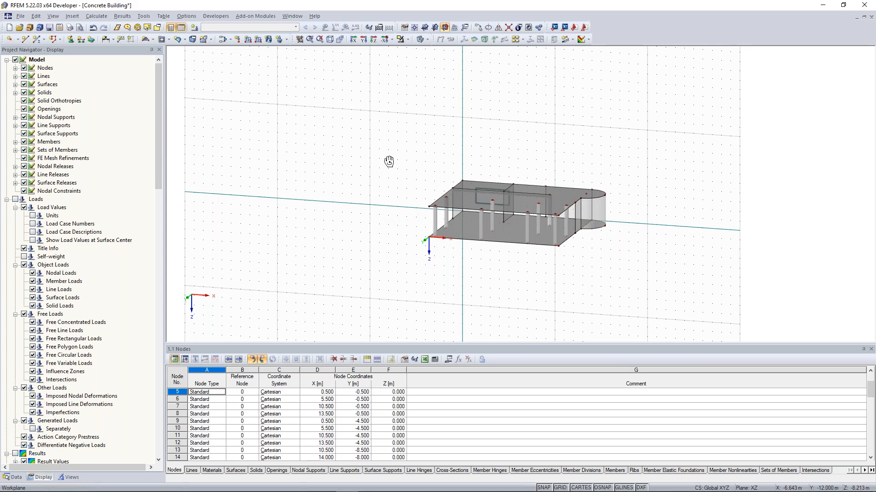
ctrl+middle_drag(389, 162, 385, 218)
scroll(384, 219, up, 2)
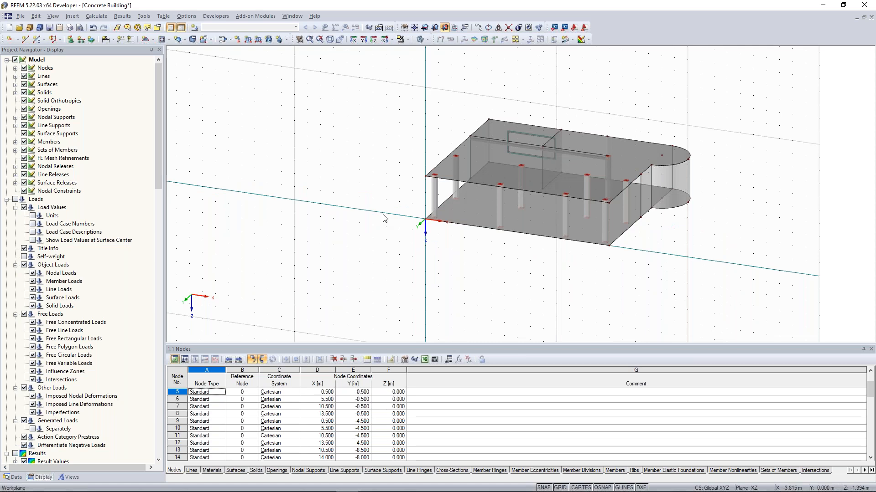
key(F7)
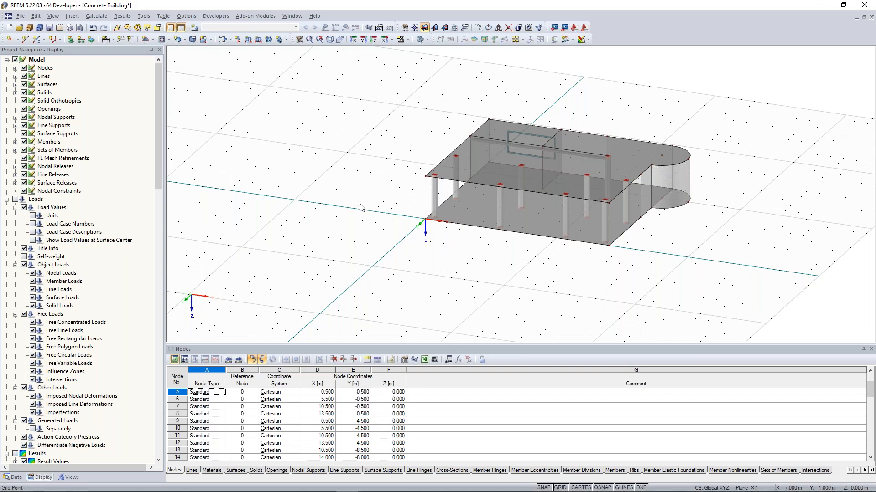
Open lines 4 and 18 along the floor slab's short edge at the global origin for editing and enable a line support
ctrl+middle_drag(362, 208, 471, 250)
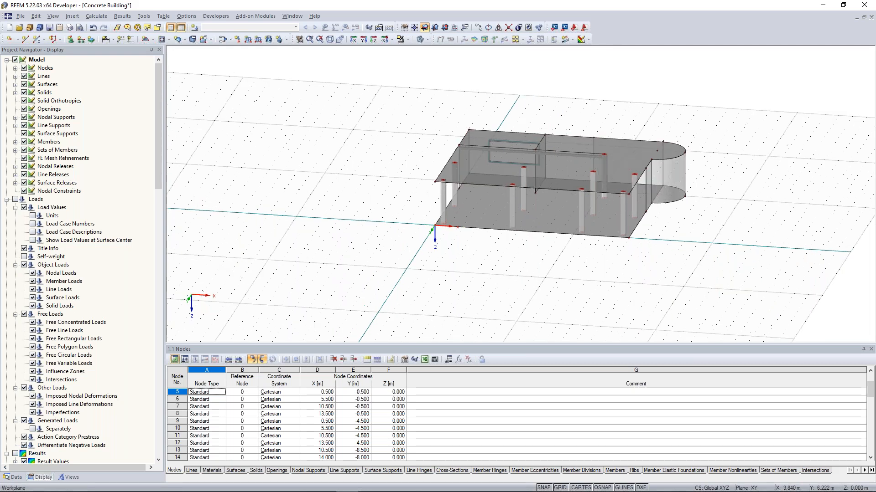
scroll(471, 251, up, 3)
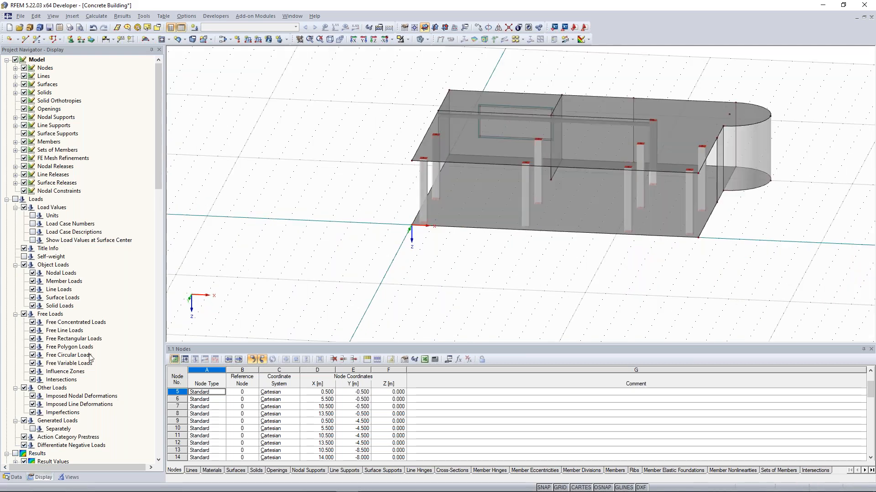
click(16, 478)
ctrl+middle_drag(316, 195, 402, 209)
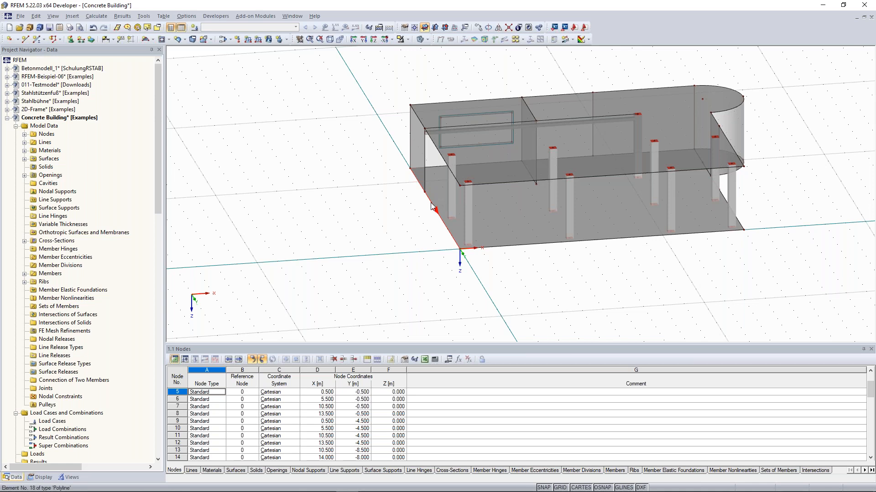
right_click(472, 210)
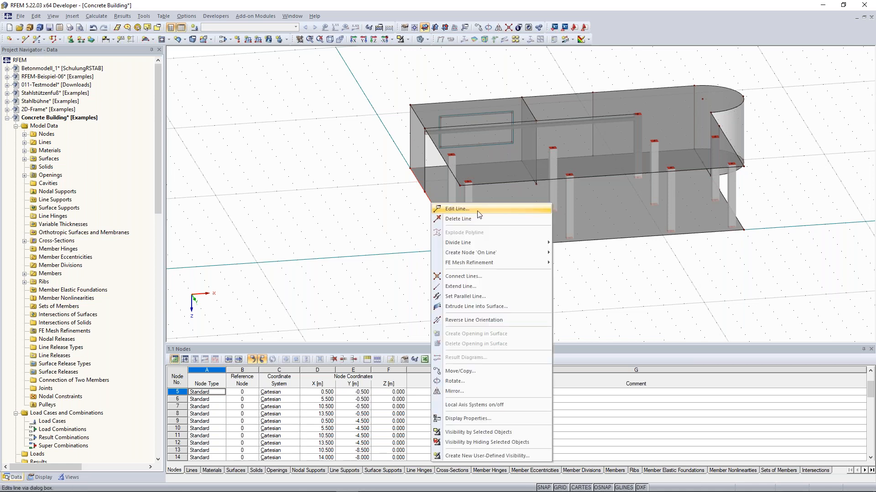
key(Escape)
double_click(406, 159)
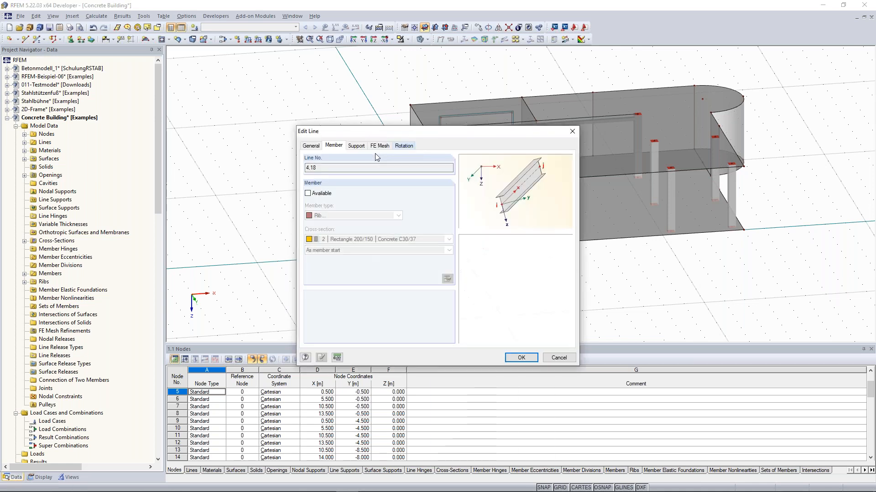
drag(366, 123, 506, 85)
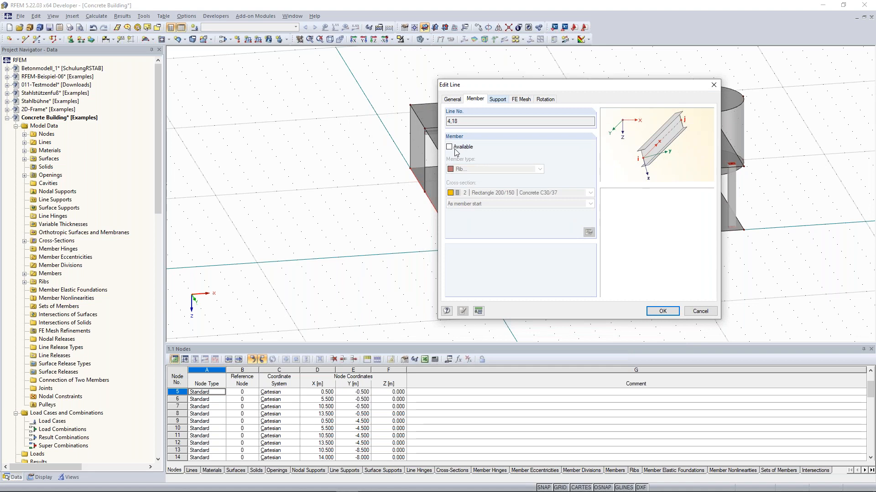
click(497, 99)
click(449, 147)
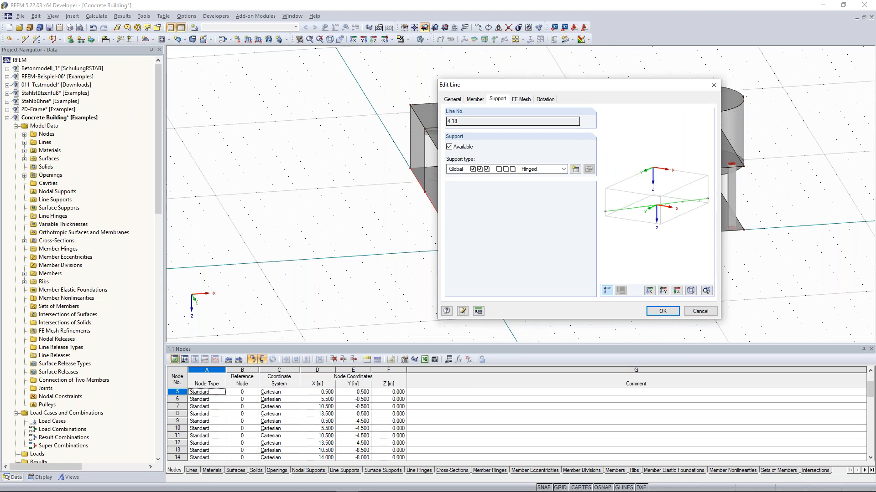
Define a new line support in global axes for lines 4 and 18, fixing only uZ and releasing uX and uY
click(575, 169)
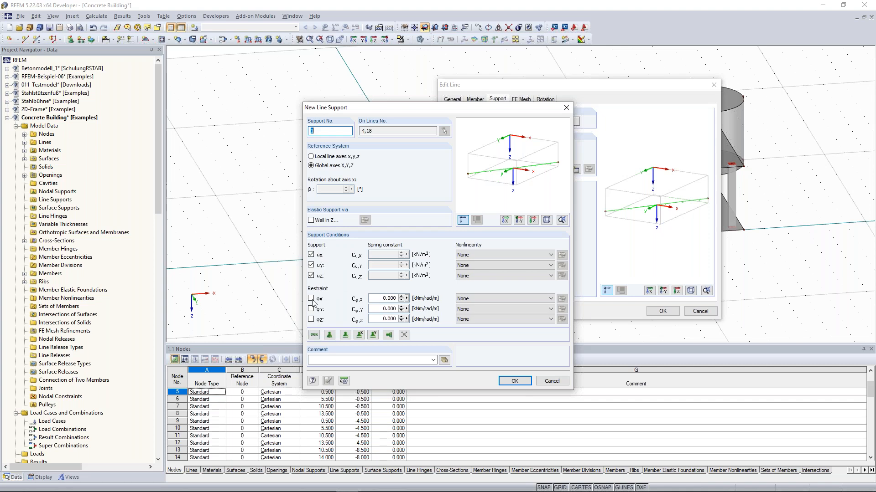
click(311, 255)
click(311, 265)
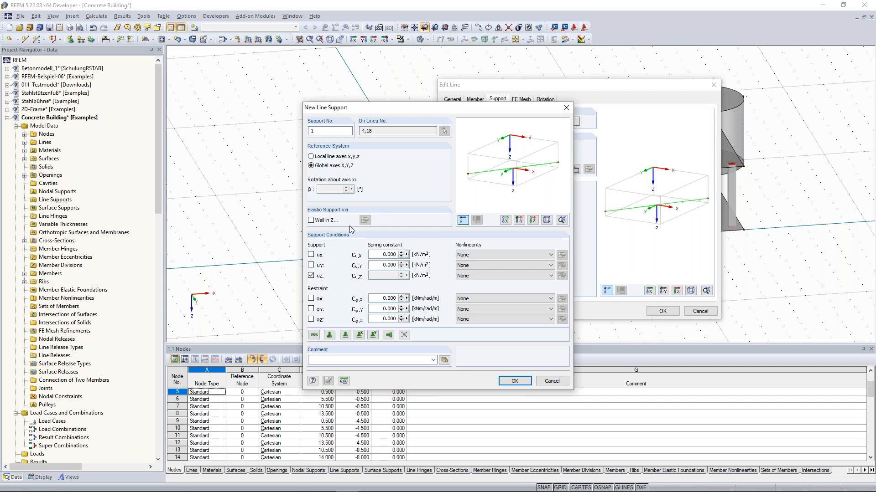
click(517, 384)
click(662, 311)
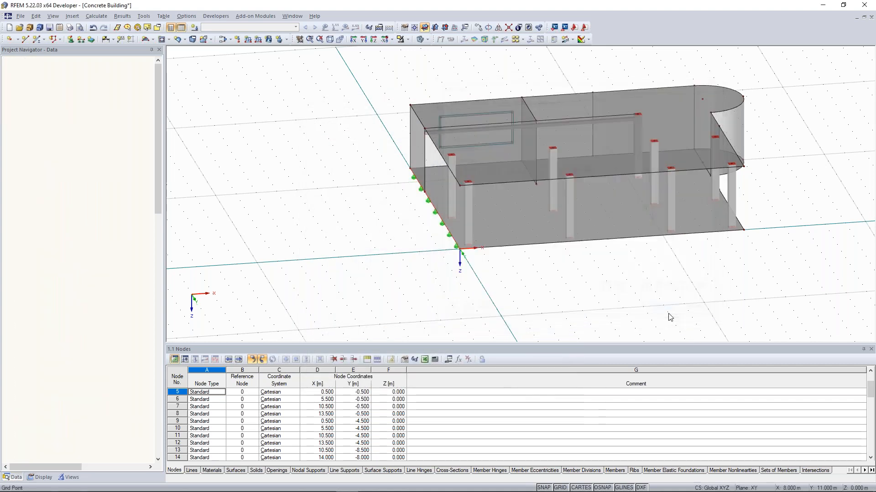
Select floor slab surfaces 1 and 2, including the semicircular part, and open them together for editing
scroll(416, 226, up, 4)
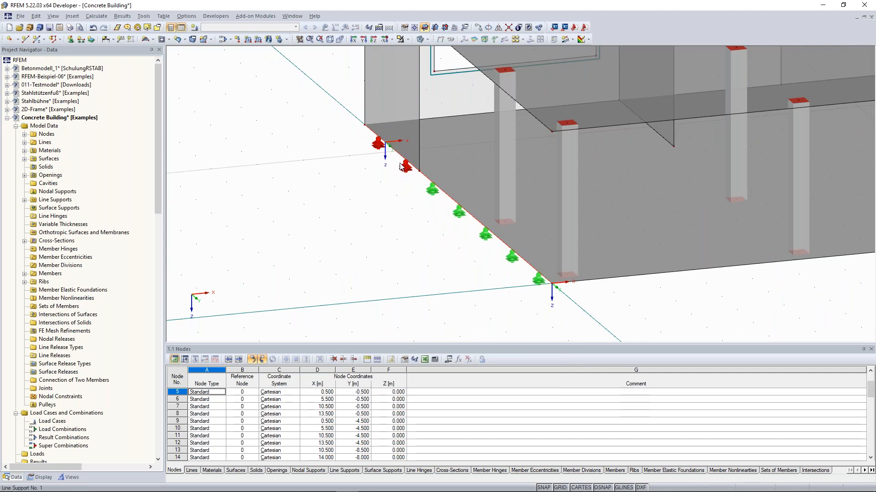
scroll(377, 219, down, 4)
scroll(377, 219, down, 1)
ctrl+middle_drag(614, 255, 429, 248)
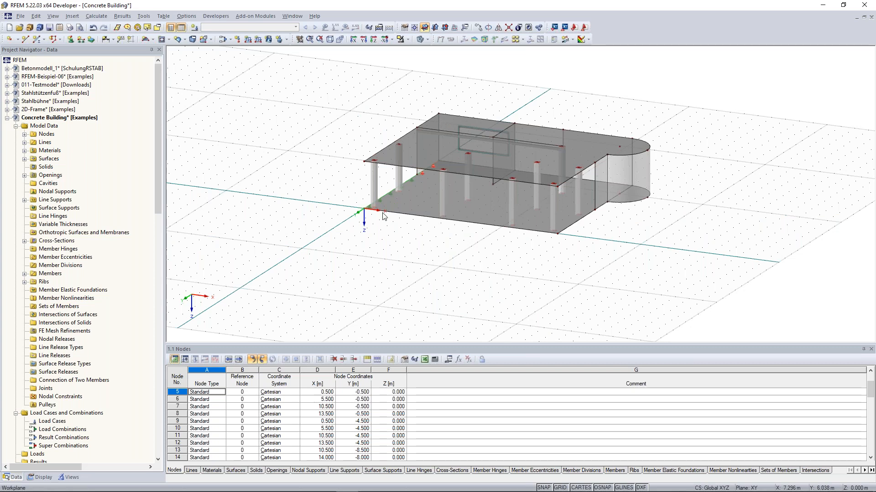
scroll(383, 217, up, 2)
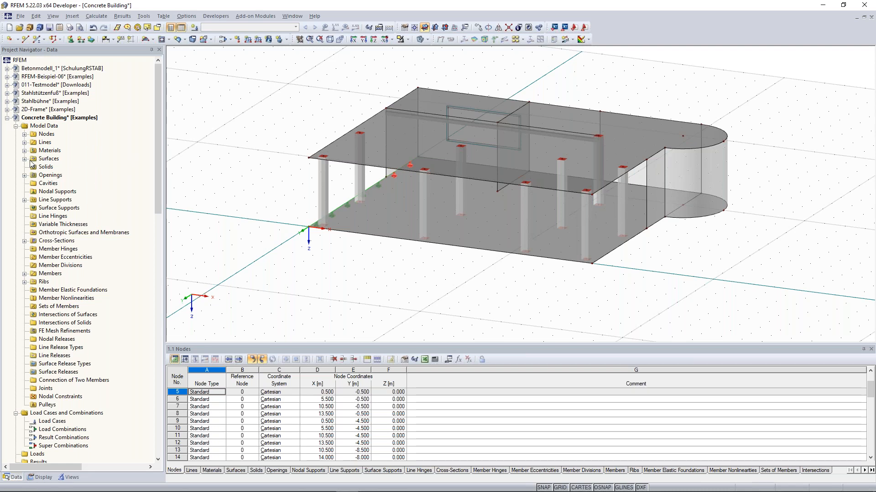
click(24, 159)
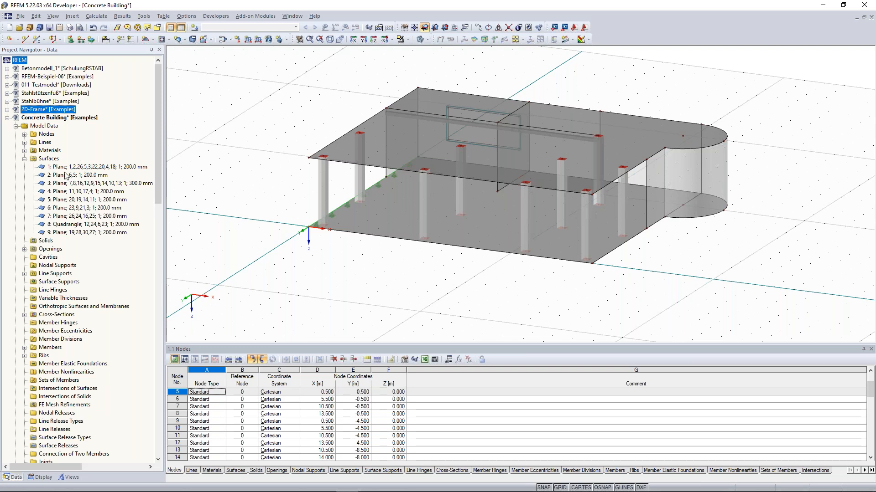
click(77, 168)
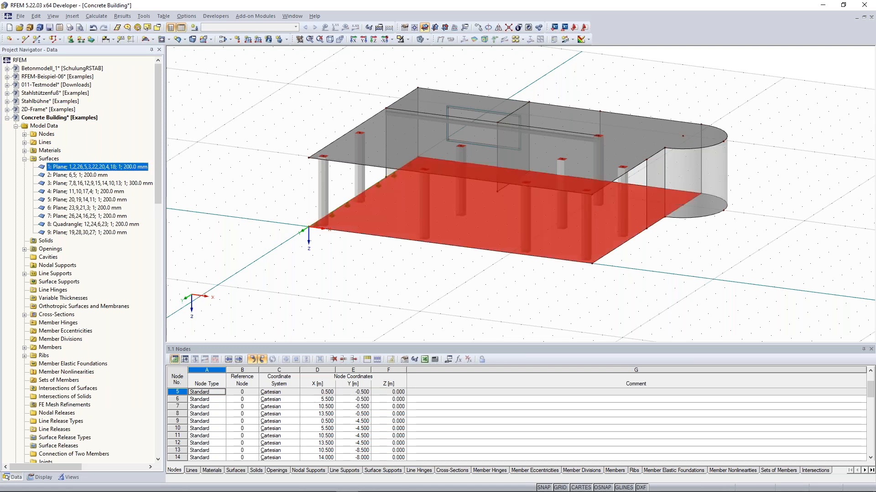
ctrl+click(75, 176)
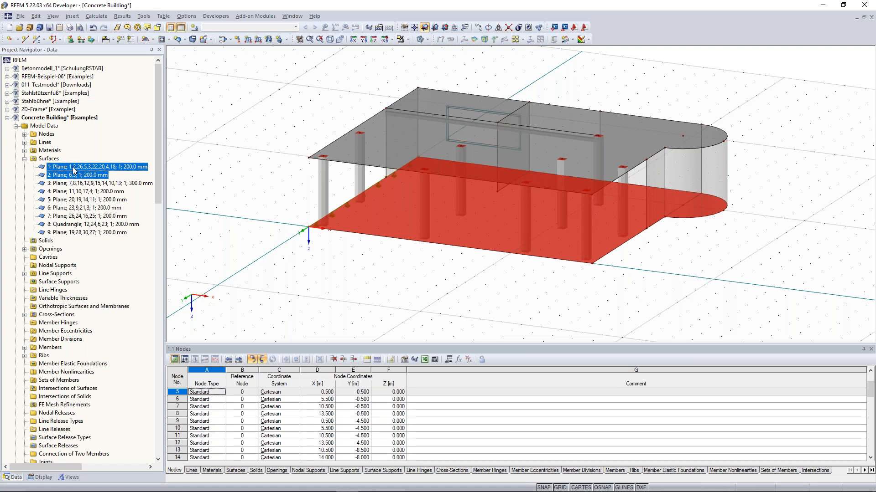
right_click(74, 171)
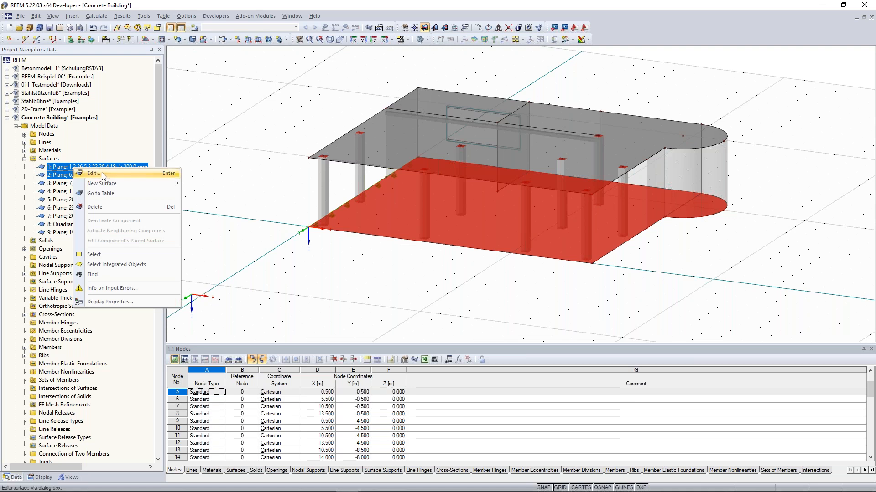
click(93, 174)
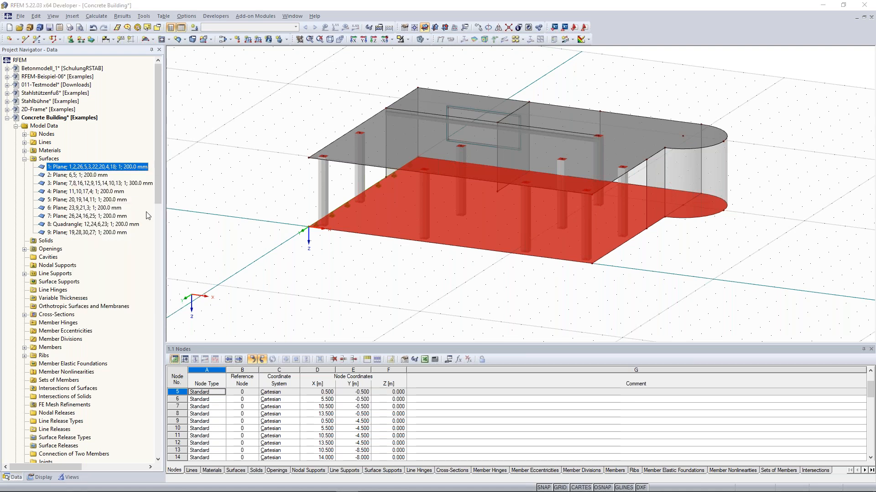
double_click(313, 170)
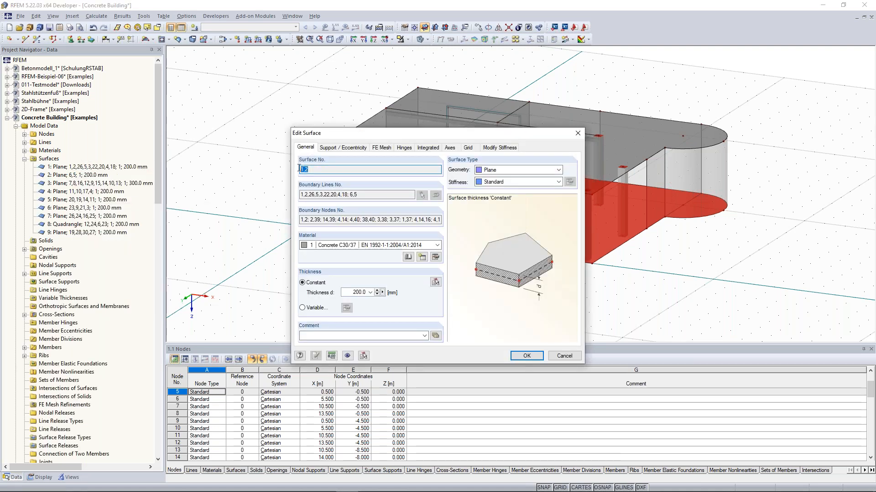
click(313, 170)
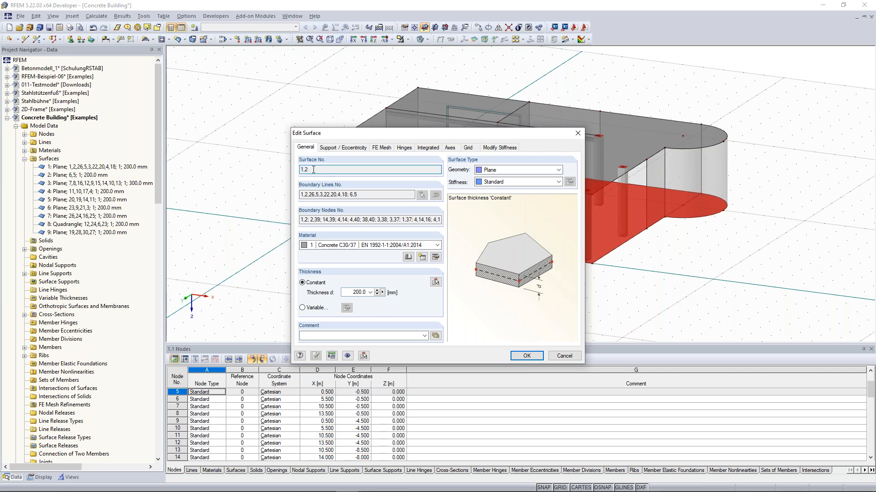
Enable a surface support on surfaces 1 and 2 and open the definition of a new surface support
click(345, 149)
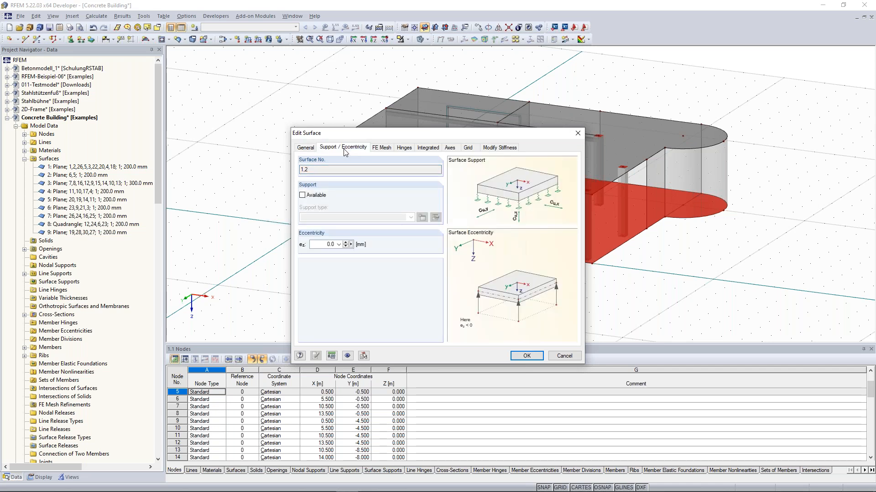
click(308, 197)
click(309, 198)
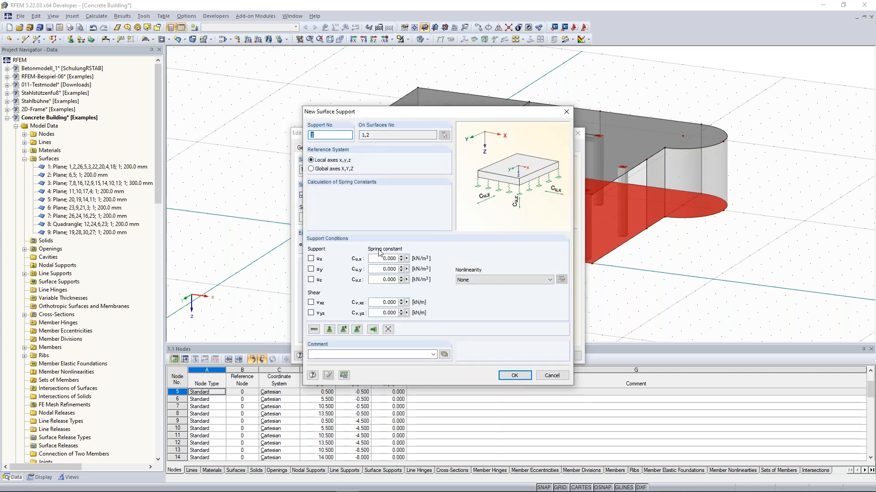
click(392, 258)
click(378, 256)
key(shift+End)
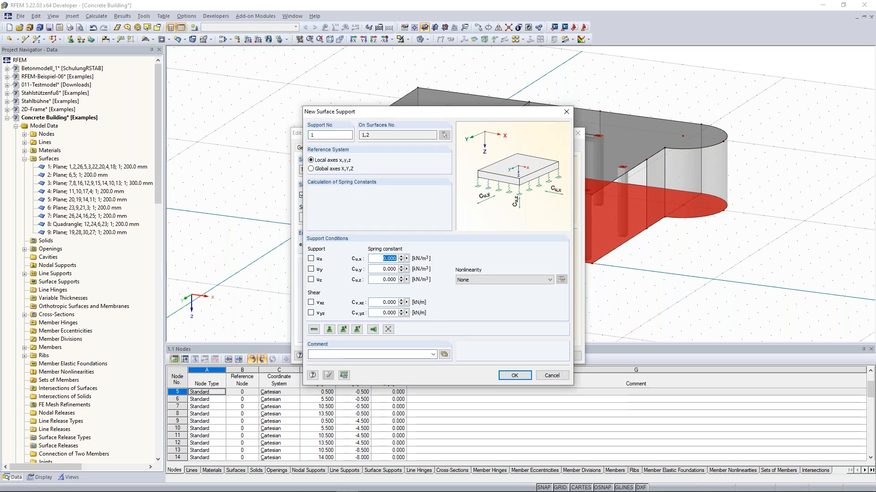
click(380, 260)
Set the force unit for supports, stiffness and orthotropy to MN
click(344, 375)
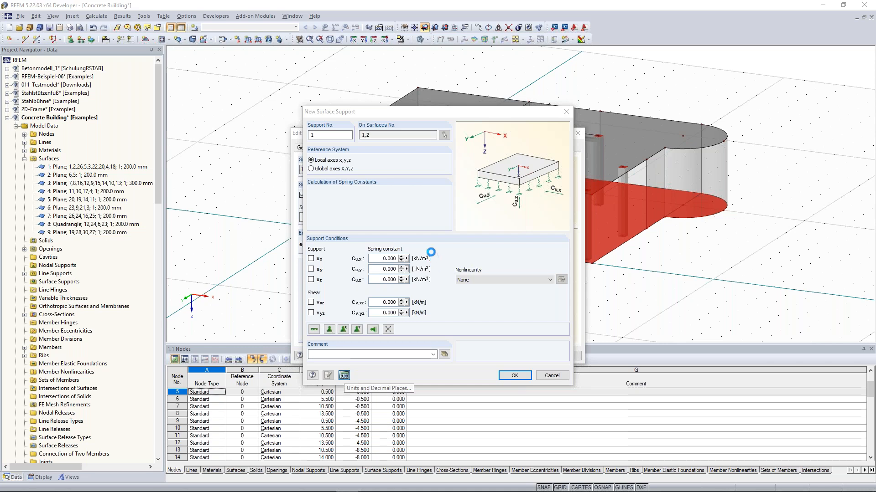
mouse_move(479, 123)
mouse_down()
mouse_move(509, 119)
mouse_move(484, 39)
mouse_move(513, 27)
mouse_move(683, 33)
mouse_up()
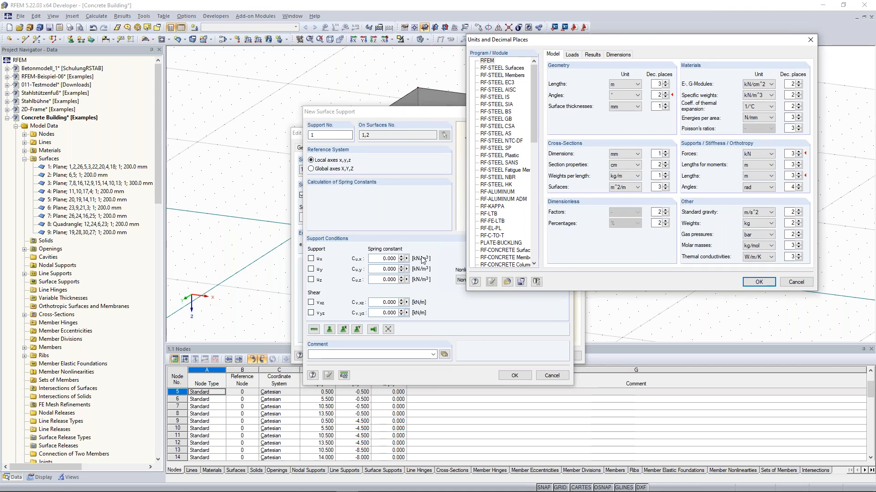
scroll(746, 154, down, 1)
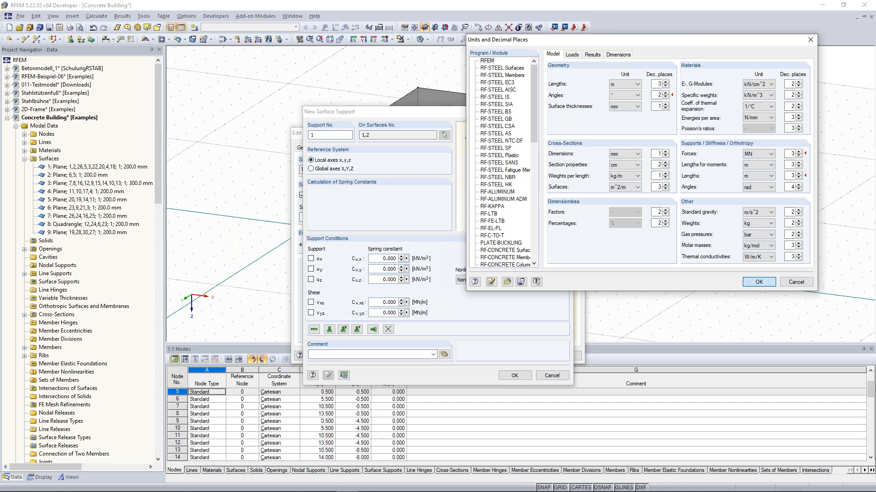
click(759, 282)
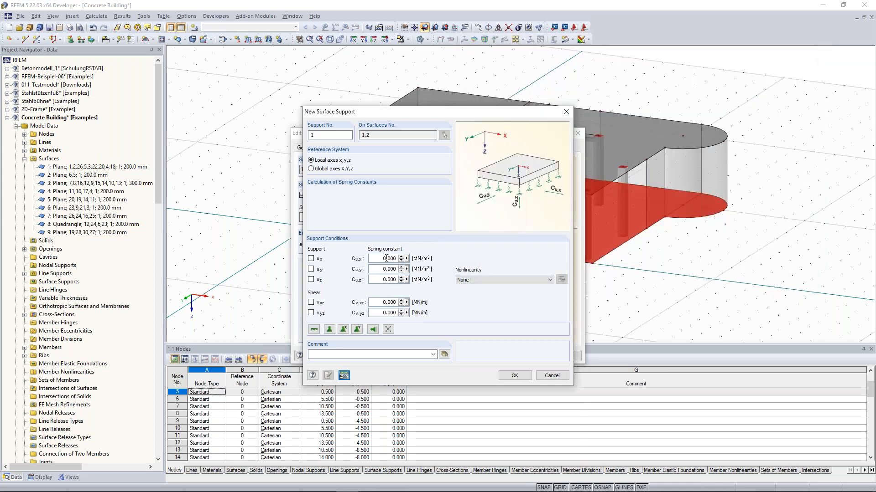
Set the surface support's spring constants to 10, 10 and 100 MN/m³ in x, y and z, and both shear constants to 50 MN/m
drag(383, 260, 406, 260)
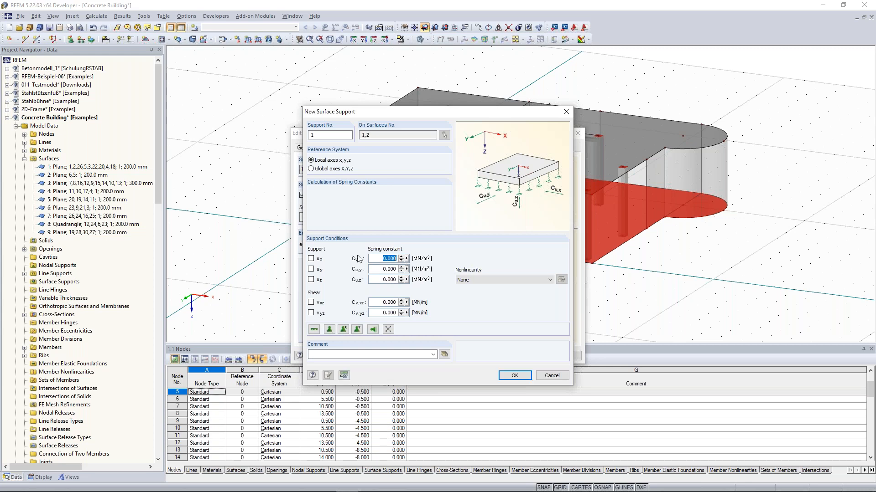
text(10)
key(Tab)
text(10)
key(Tab)
text(100)
key(Tab)
text(50)
key(Tab)
text(50)
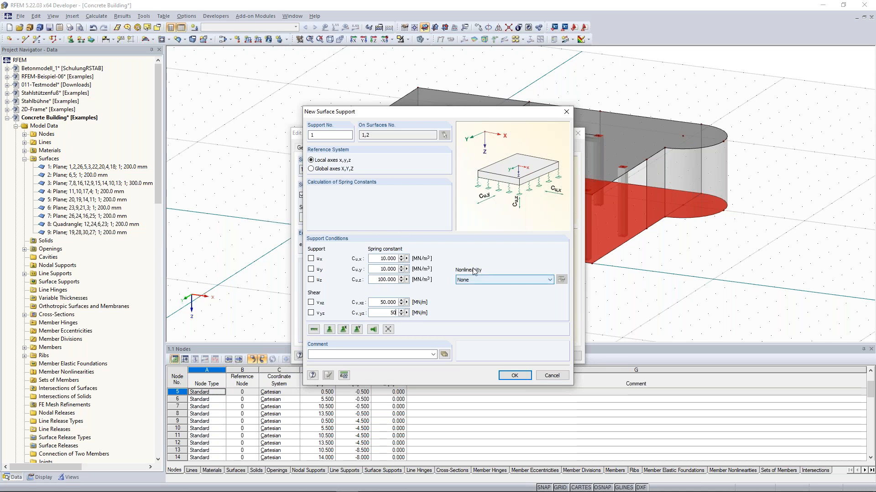
Give the surface support the nonlinearity "Failure if negative contact stress in z" and apply the support to surfaces 1 and 2
click(508, 283)
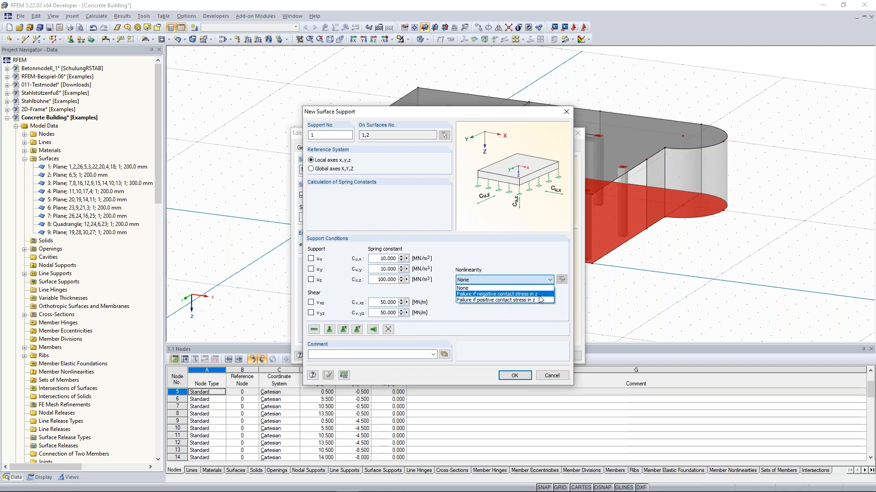
click(501, 295)
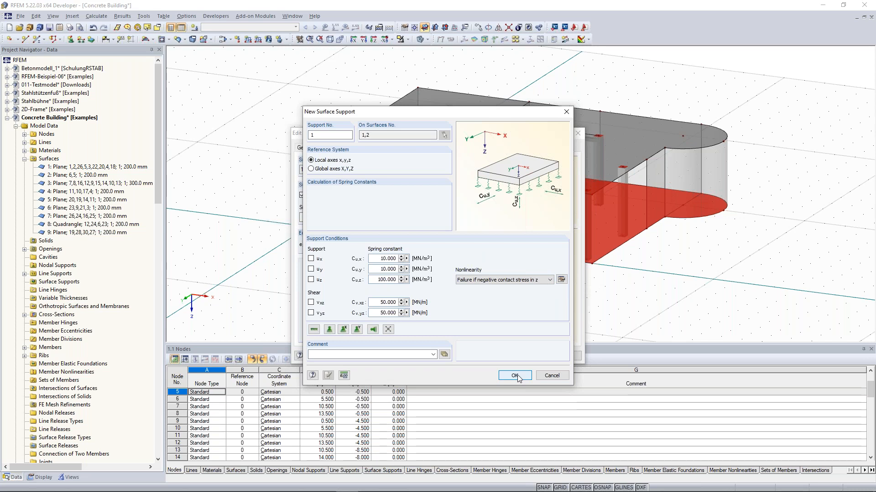
drag(479, 114, 428, 122)
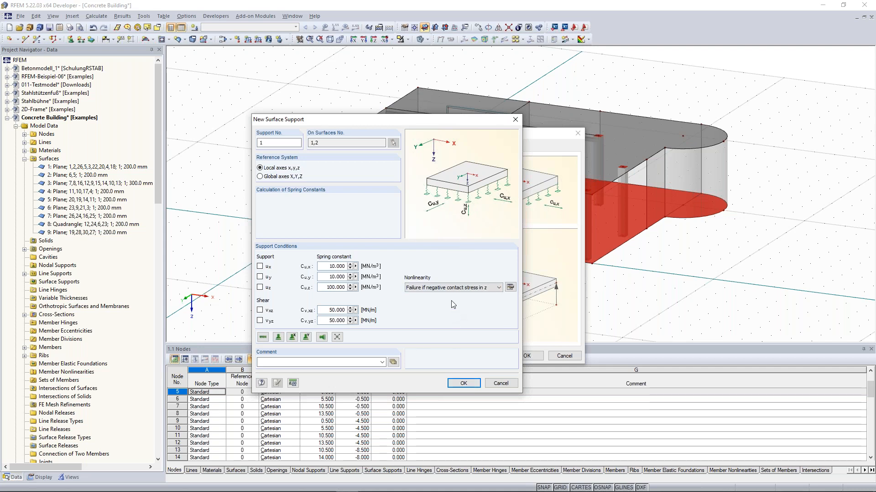
click(464, 383)
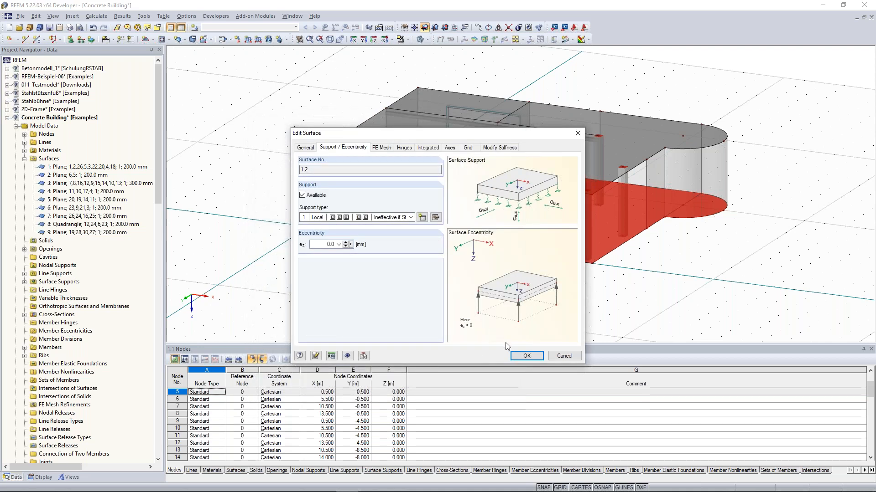
click(522, 358)
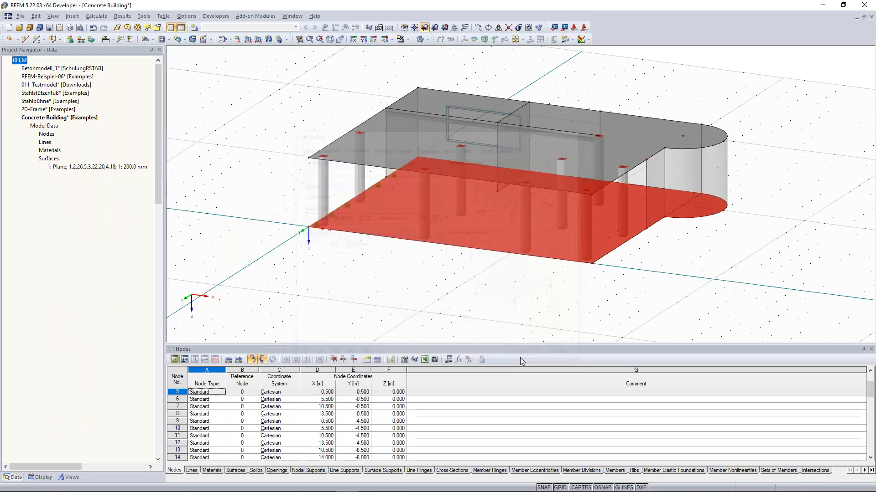
ctrl+middle_drag(377, 265, 479, 267)
scroll(479, 266, up, 1)
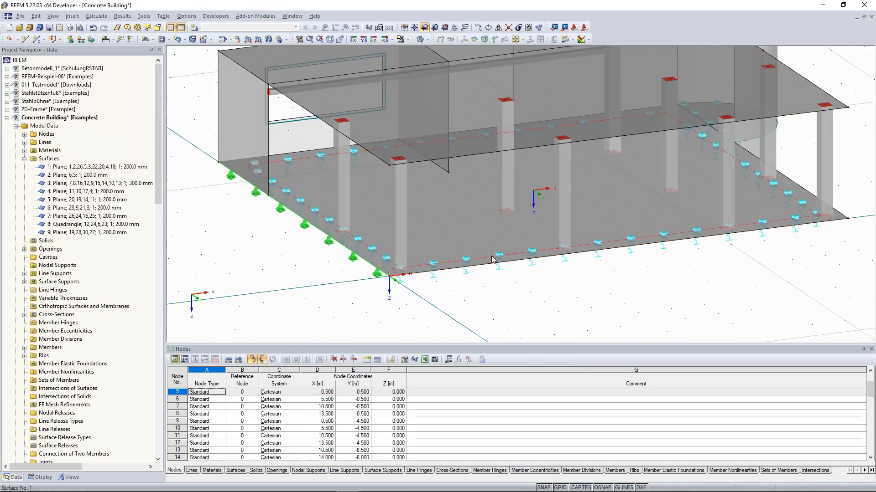
scroll(577, 281, down, 3)
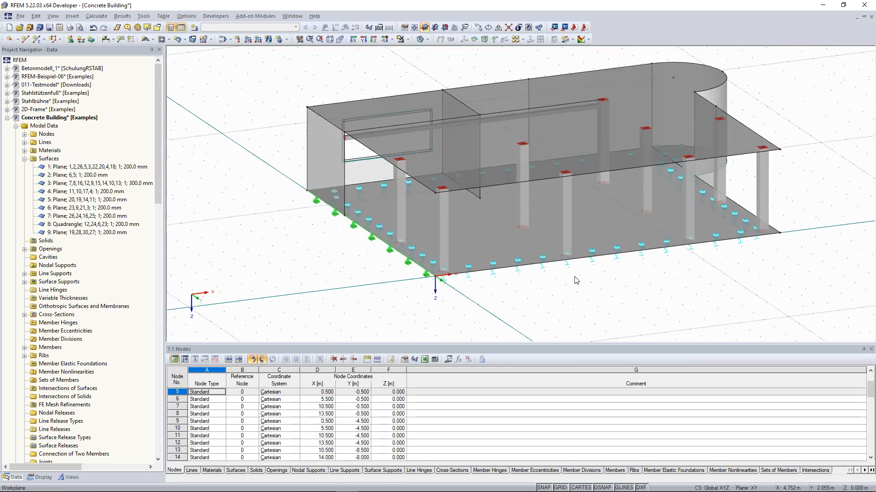
ctrl+middle_drag(628, 288, 448, 291)
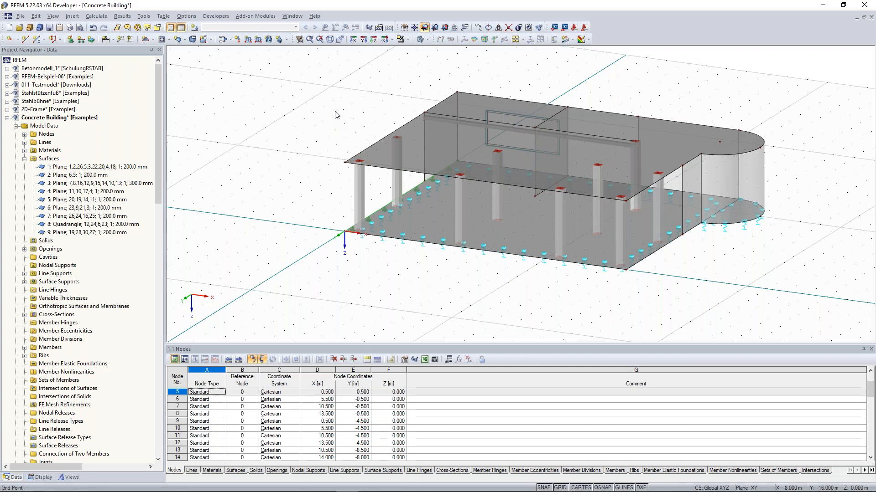
middle_drag(313, 114, 258, 141)
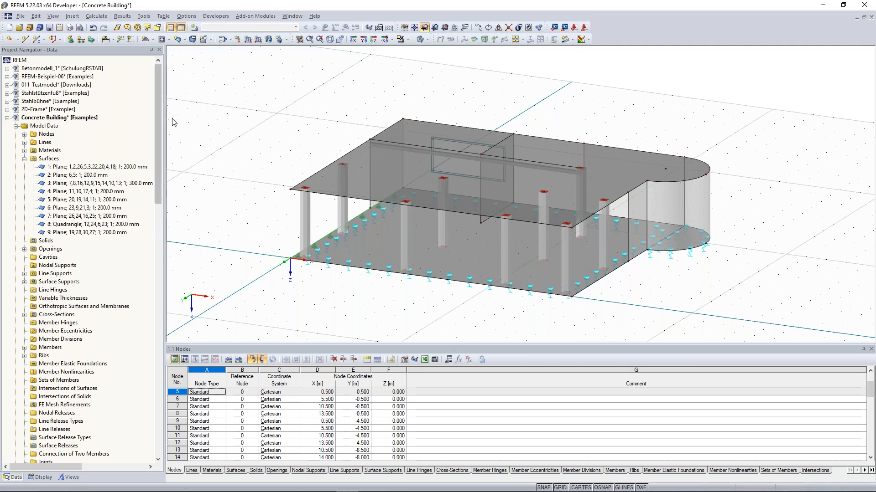
Describe load case 1 as Self-weight, keeping the Permanent action category and active self-weight with factor 1.000 in Z
click(195, 28)
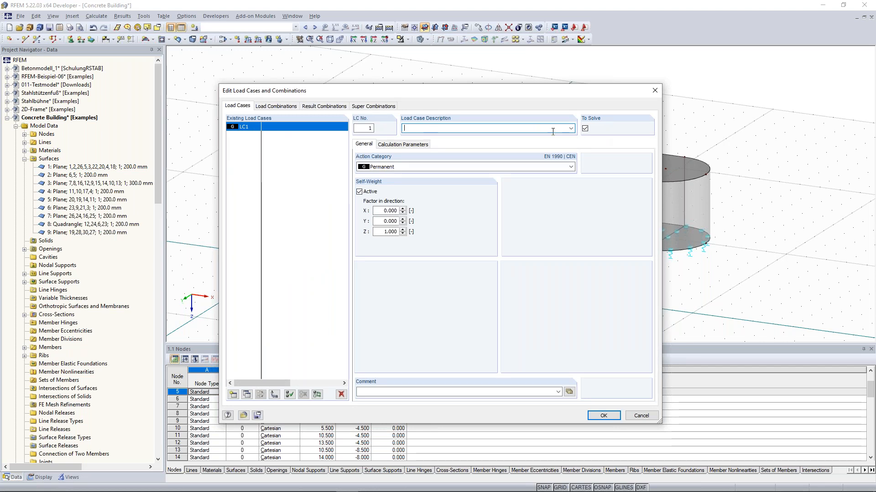
click(571, 128)
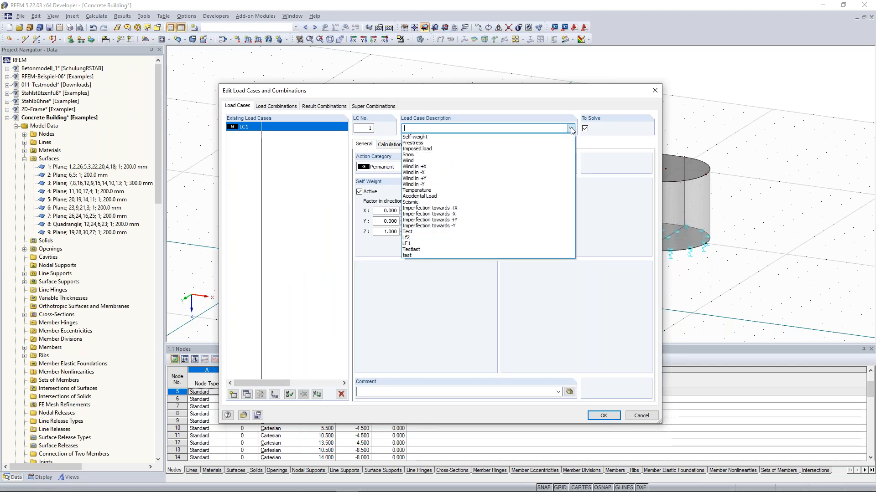
click(439, 137)
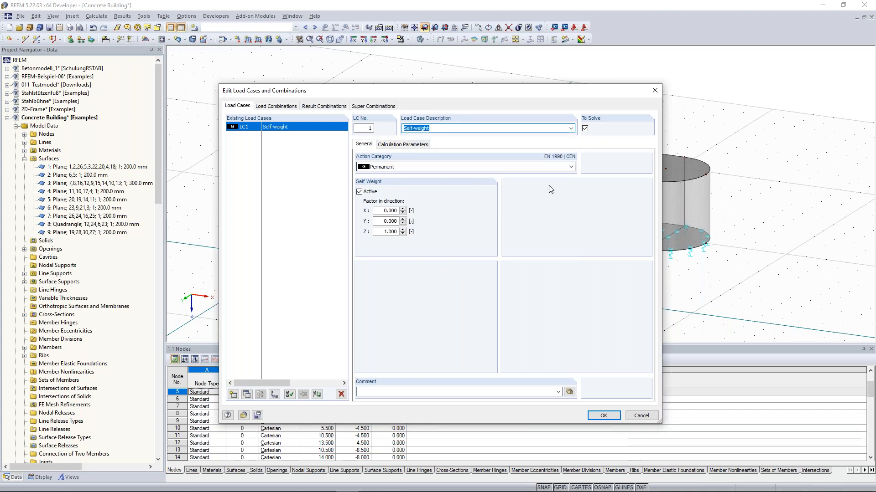
click(570, 166)
click(570, 167)
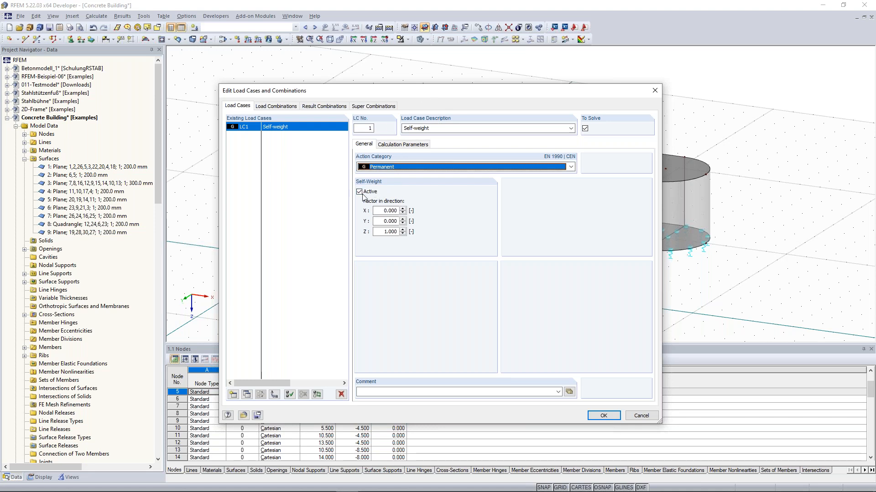
drag(430, 93, 434, 71)
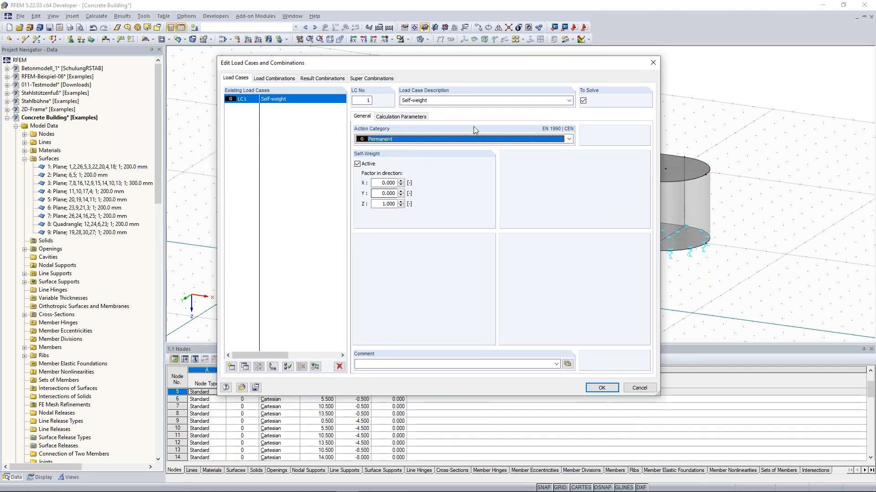
Create load case 2 as Imposed load with the action category "Imposed - Category D: shopping areas"
drag(489, 73, 494, 84)
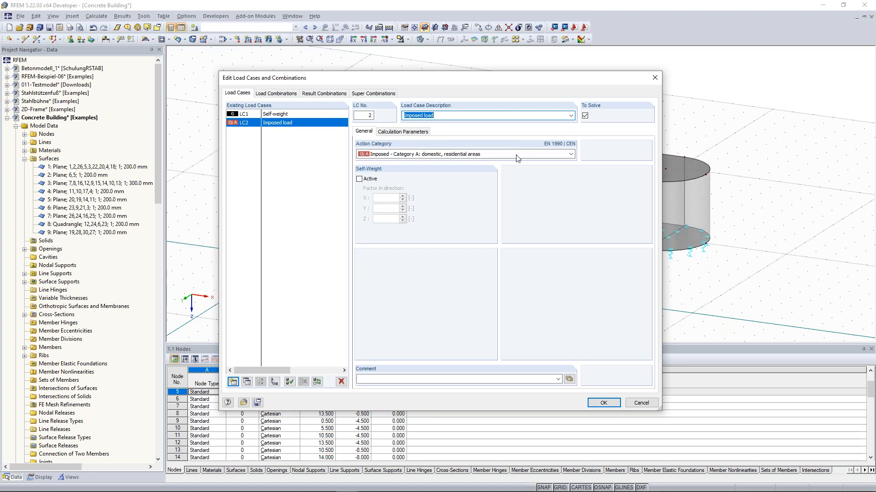
click(571, 154)
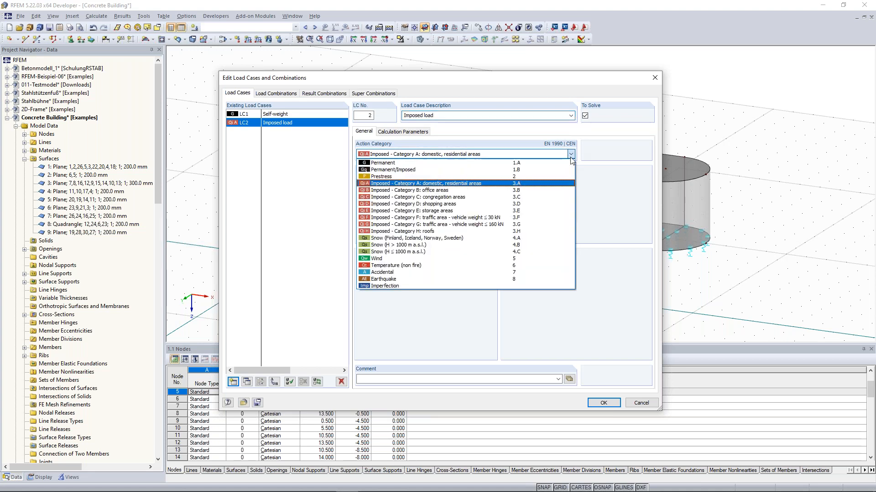
click(527, 205)
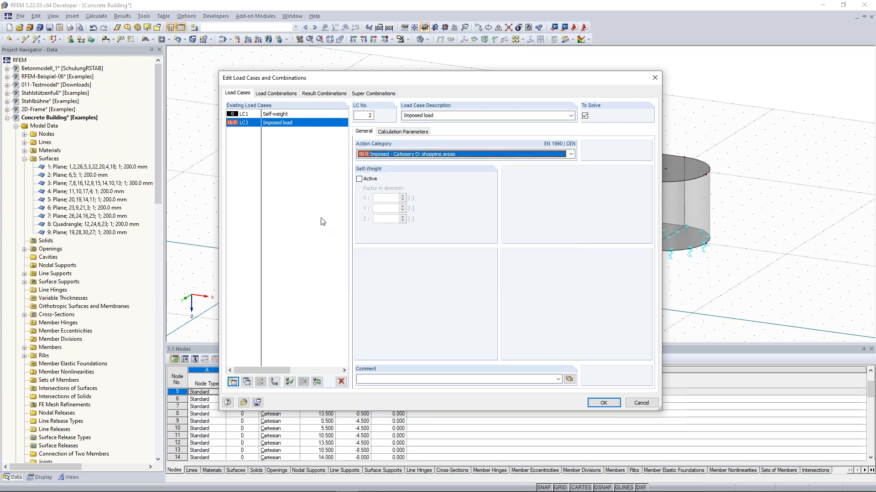
Create two wind load cases: load case 3 as Wind in +X and load case 4 as Wind in +Y
click(233, 383)
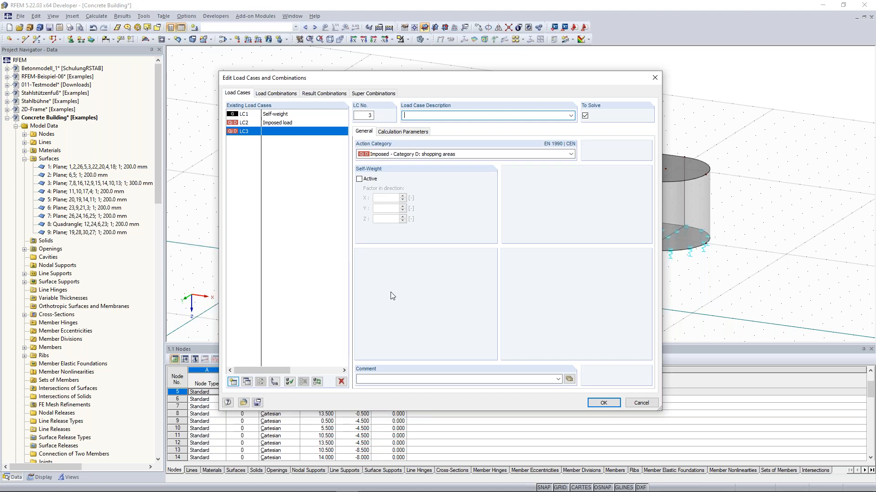
click(571, 115)
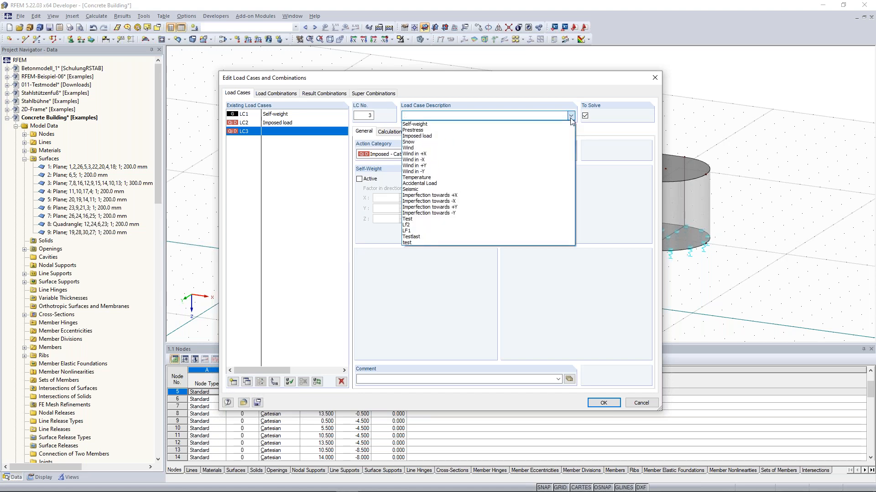
click(472, 154)
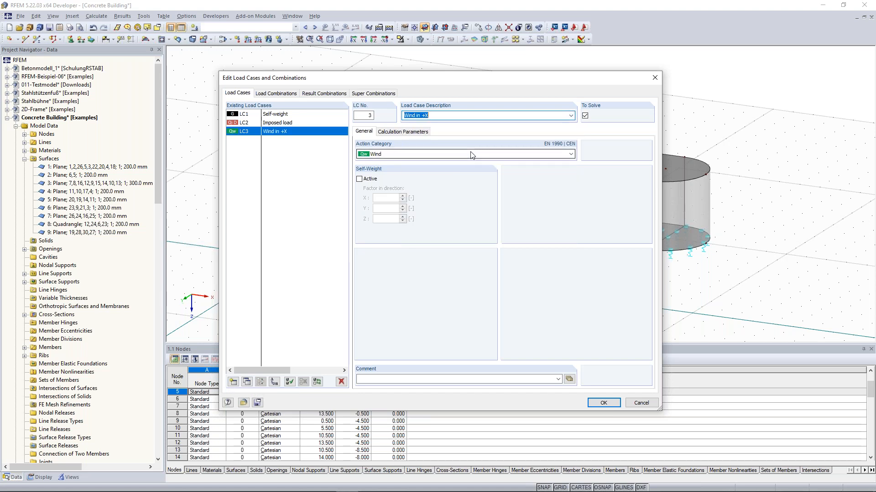
click(233, 382)
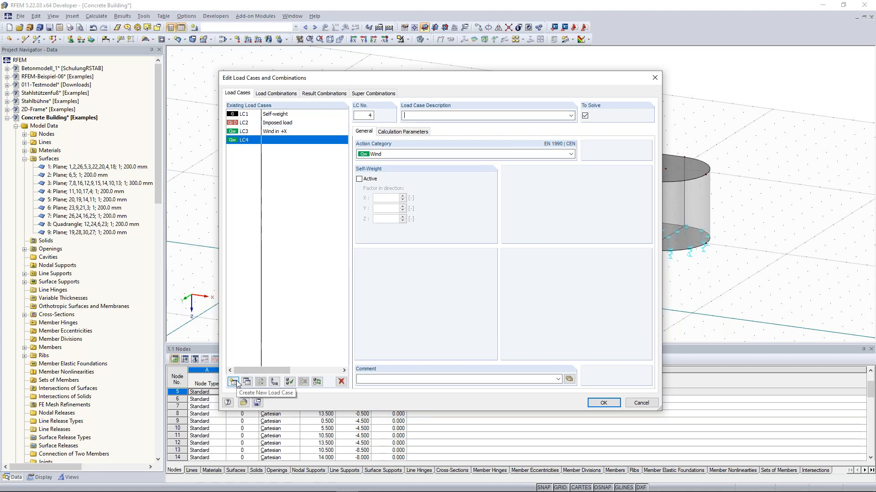
click(571, 117)
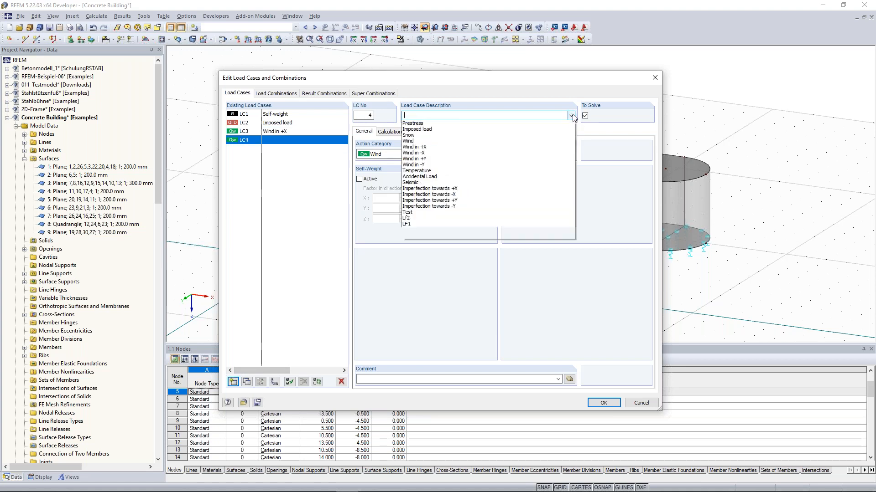
click(539, 168)
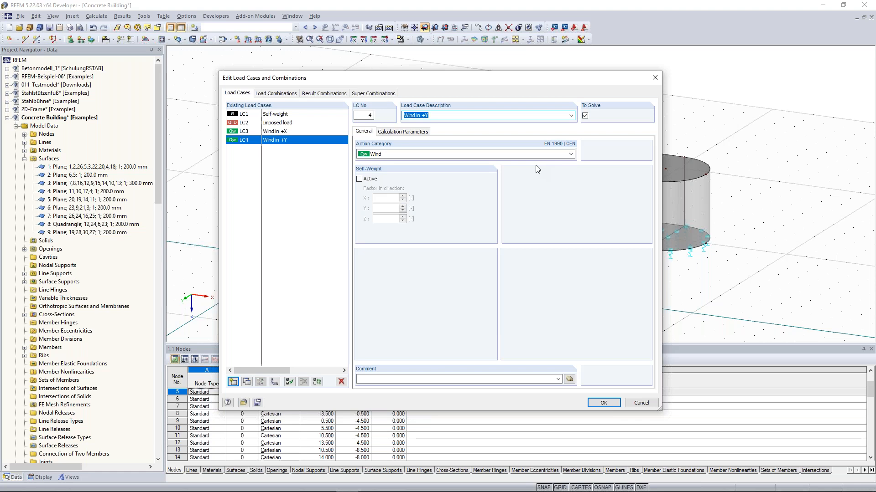
Create load case 5 as Imperfection towards +X and load case 6 as Imperfection towards +Y, and accept the load cases
click(233, 382)
click(571, 116)
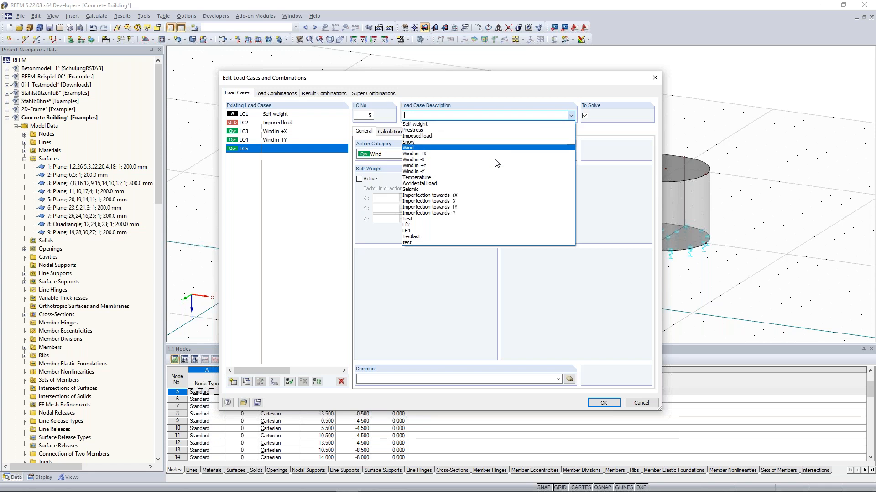
click(480, 198)
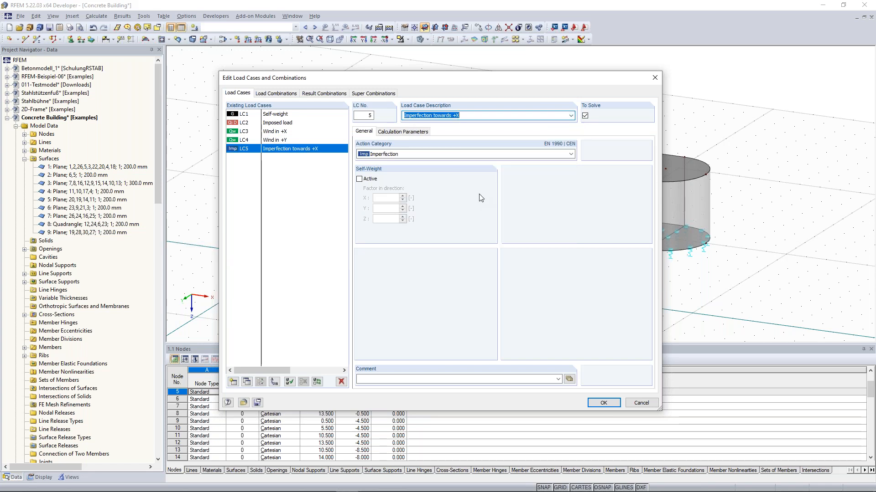
click(238, 383)
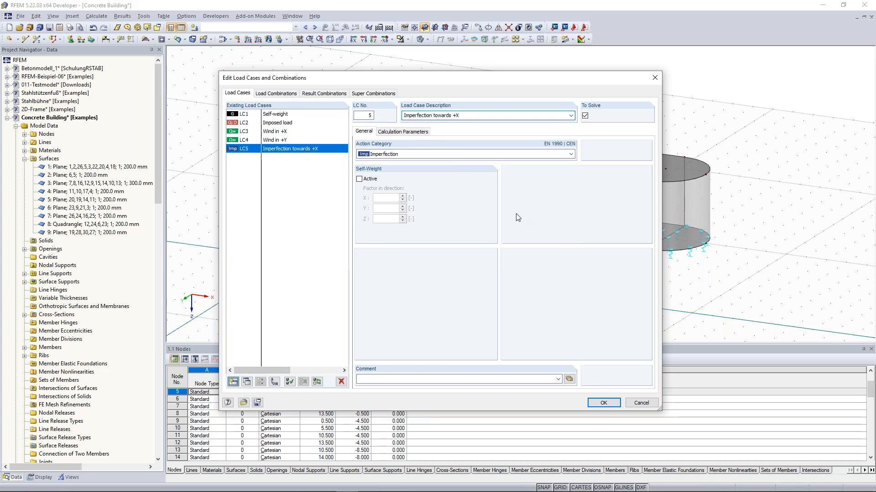
click(571, 116)
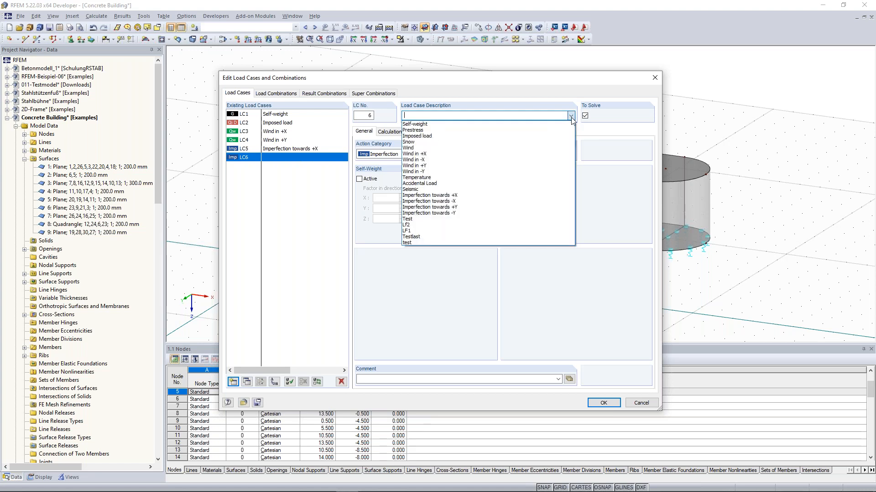
click(483, 208)
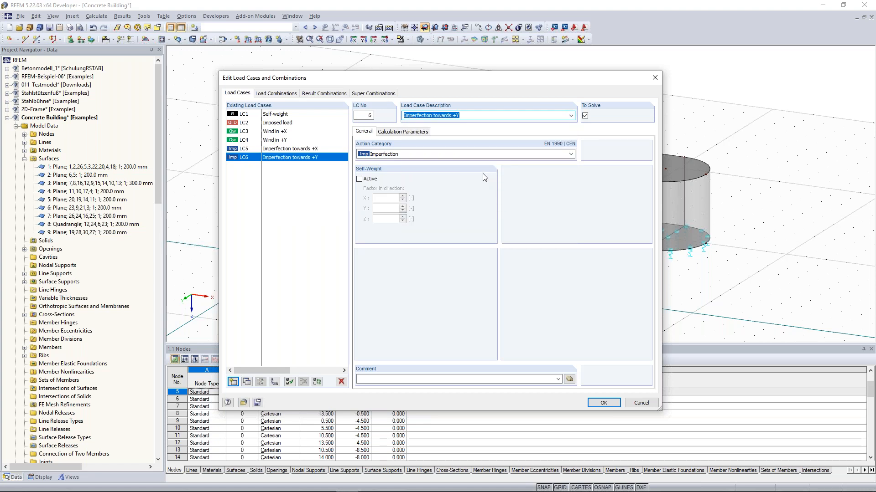
drag(391, 77, 396, 55)
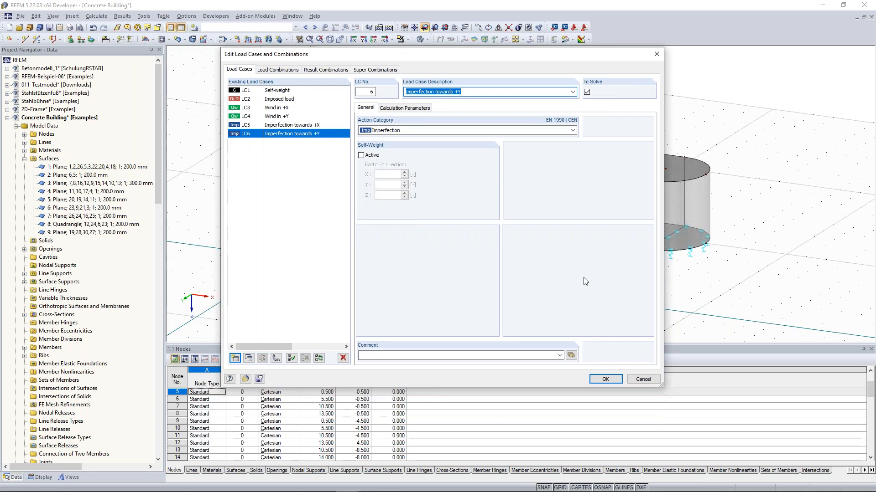
click(605, 380)
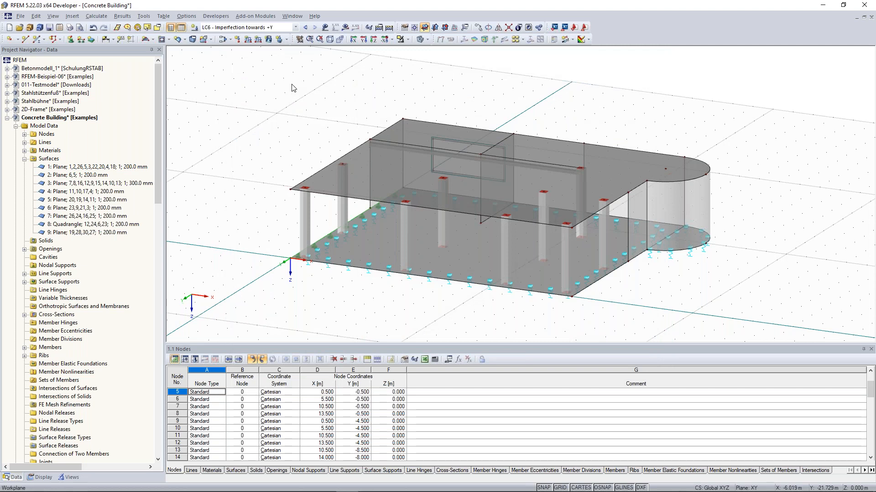
Enable automatic creation of load combinations according to EN 1990 in the Concrete Building model's general data
right_click(63, 119)
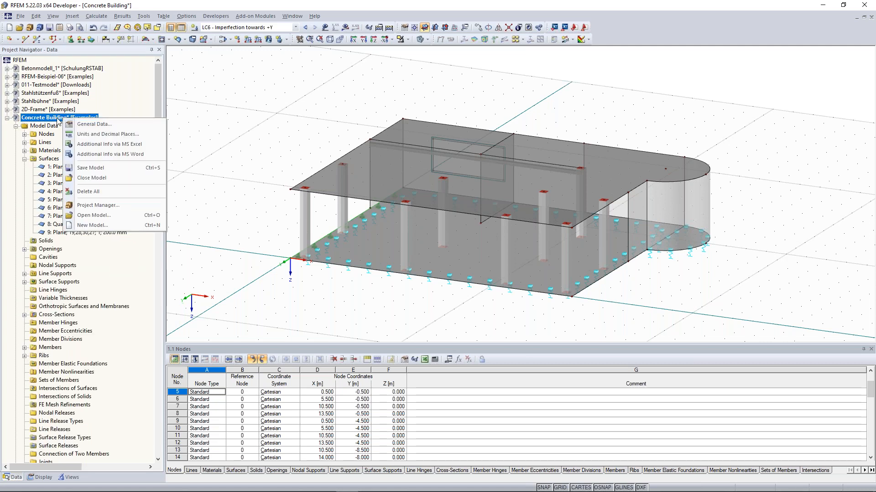
click(99, 124)
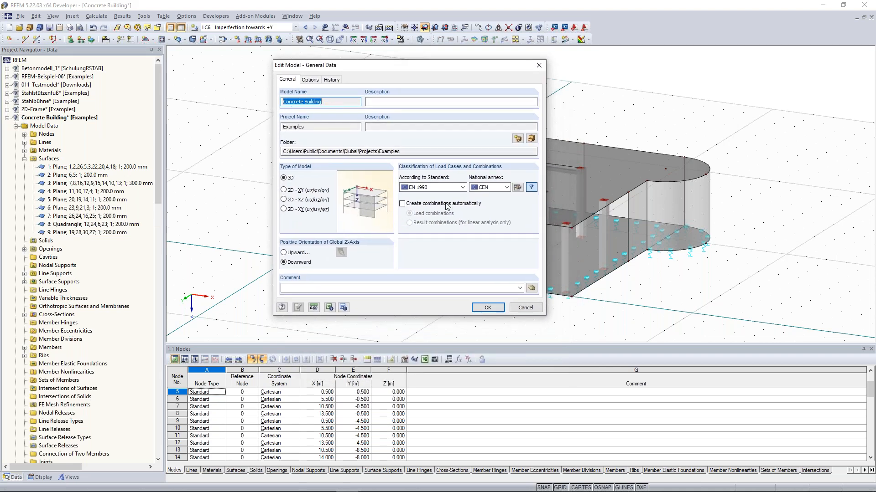
click(414, 206)
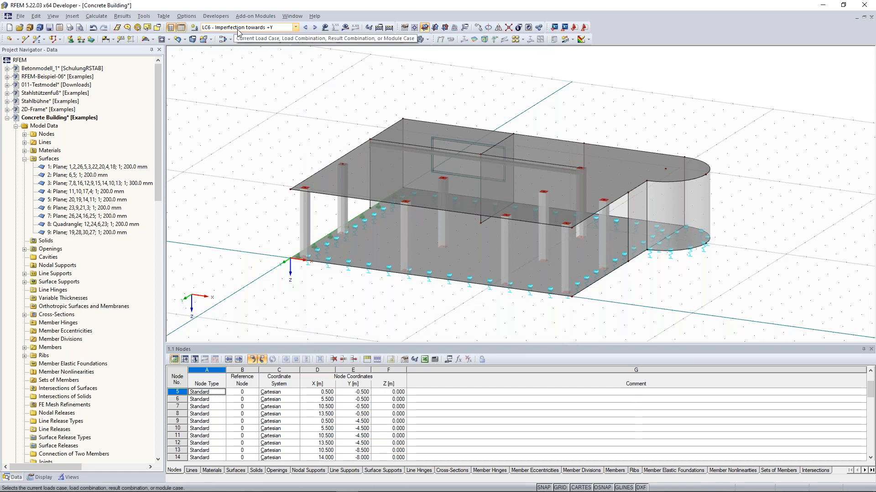
Examine the automatically generated load combinations in the list of current load cases and combinations
click(237, 30)
click(237, 30)
click(231, 29)
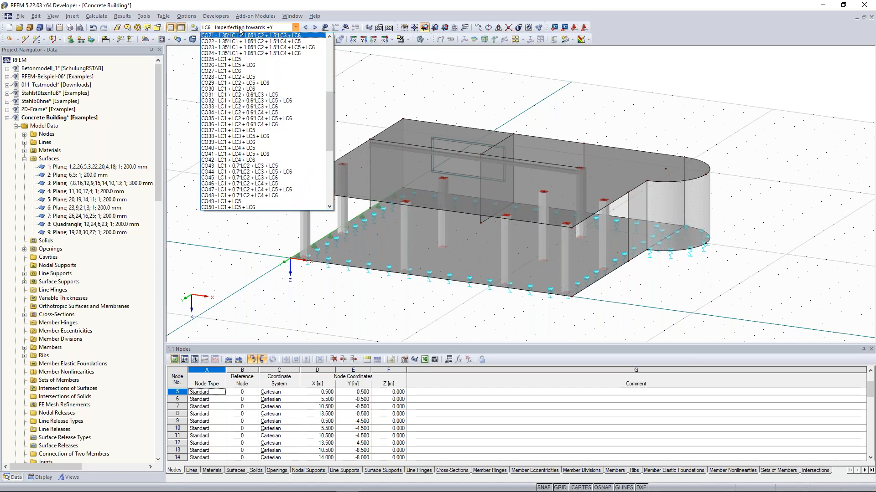
Open the load cases and combinations editor and check the action category options of the Self-weight load case
click(239, 28)
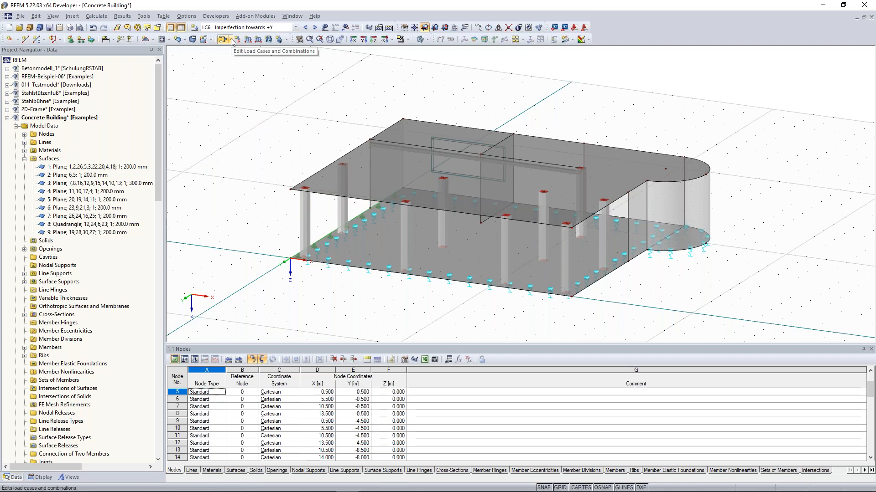
click(232, 40)
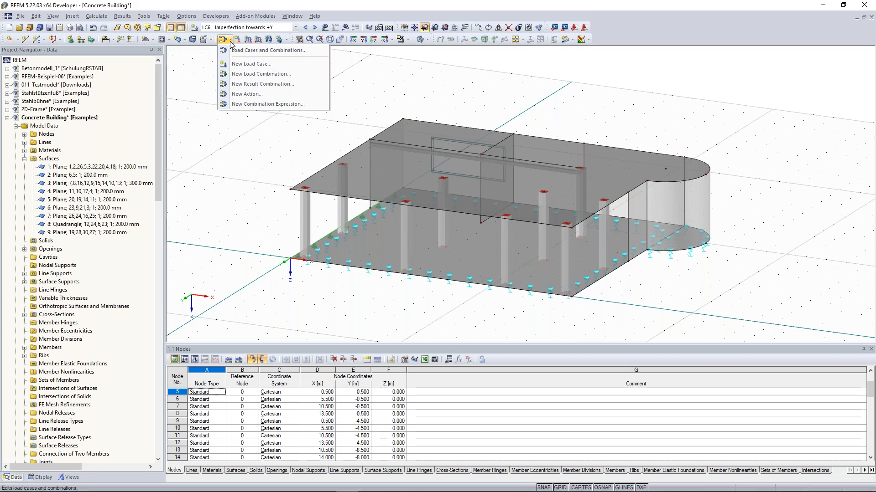
click(283, 104)
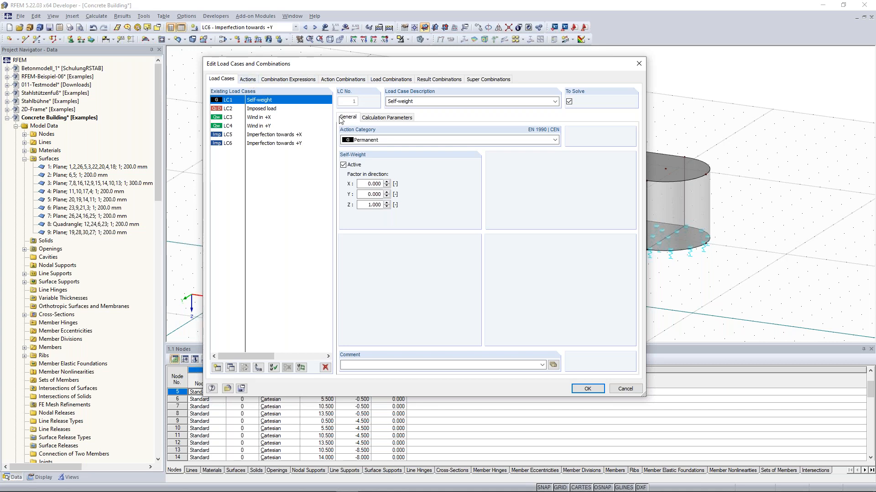
click(389, 140)
click(392, 144)
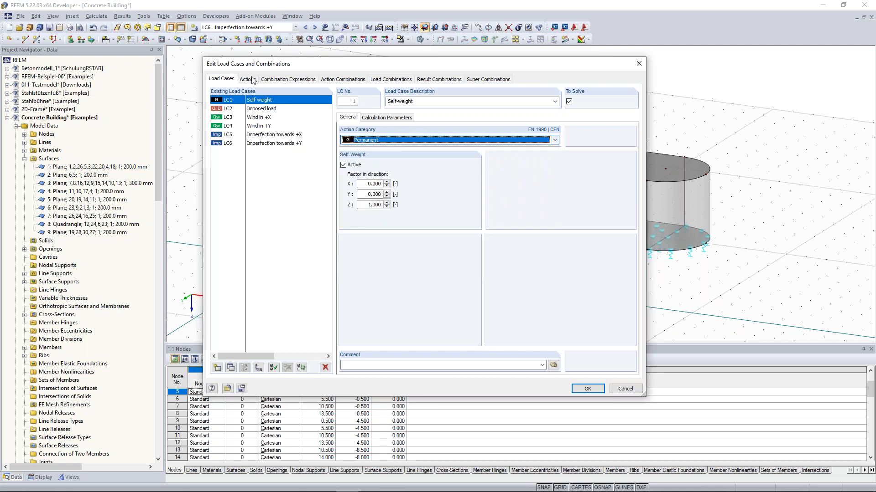
Review the Permanent, Imposed and Wind actions and the load cases assigned to each
click(247, 80)
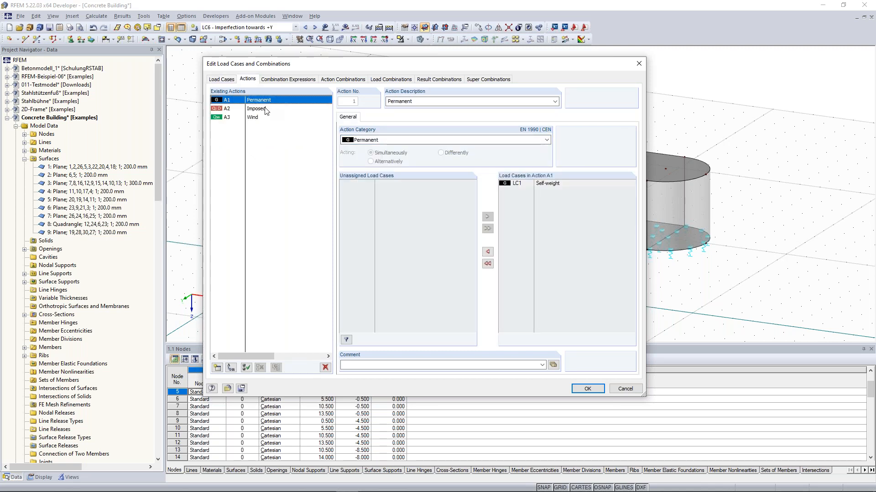
click(265, 109)
click(259, 118)
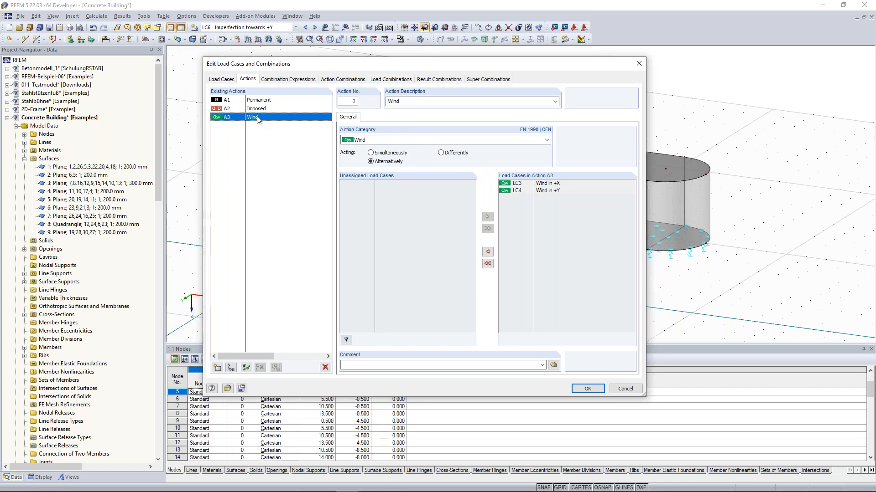
click(257, 102)
click(250, 117)
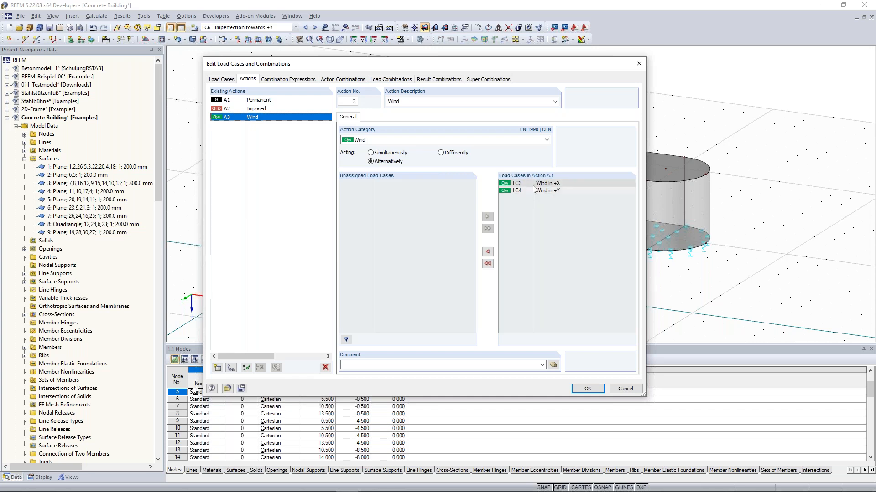
Try the Wind action as acting simultaneously and differently, with Wind in +X in group 1, and return it to acting alternatively
click(370, 153)
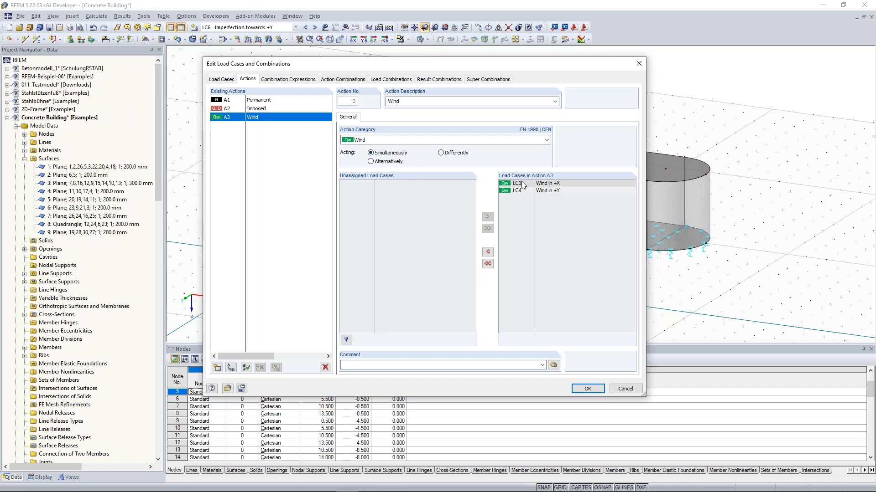
click(440, 153)
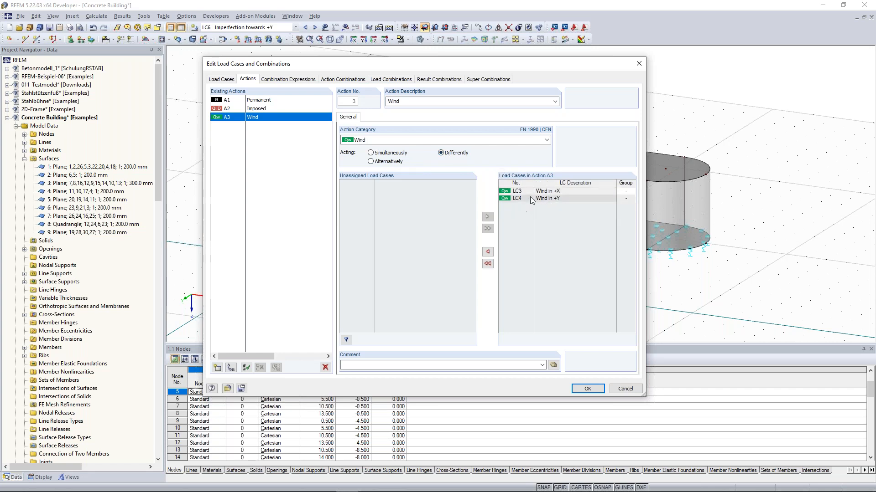
click(630, 194)
click(631, 191)
click(627, 203)
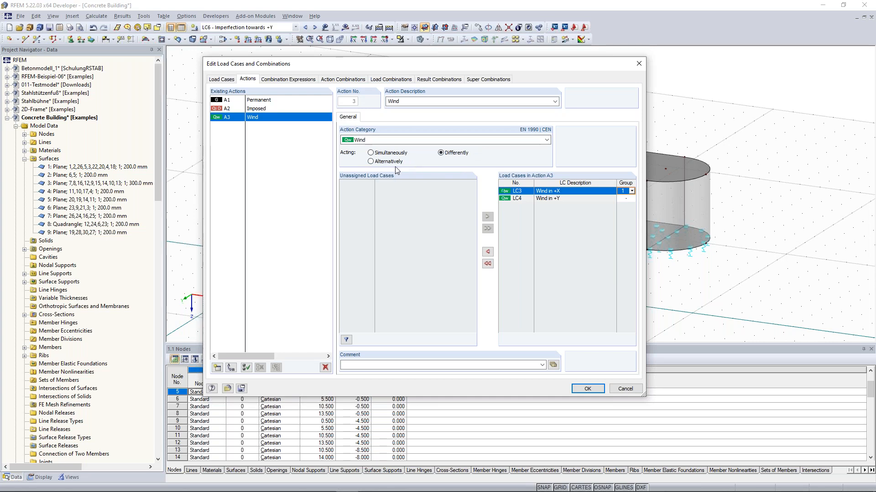
click(371, 162)
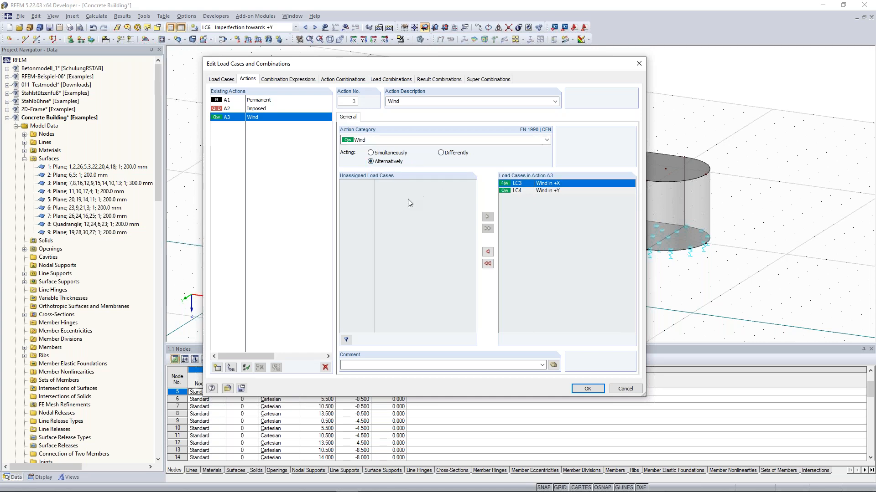
View the design situation formula of the ULS combination expression CE1 and close the info window
click(289, 80)
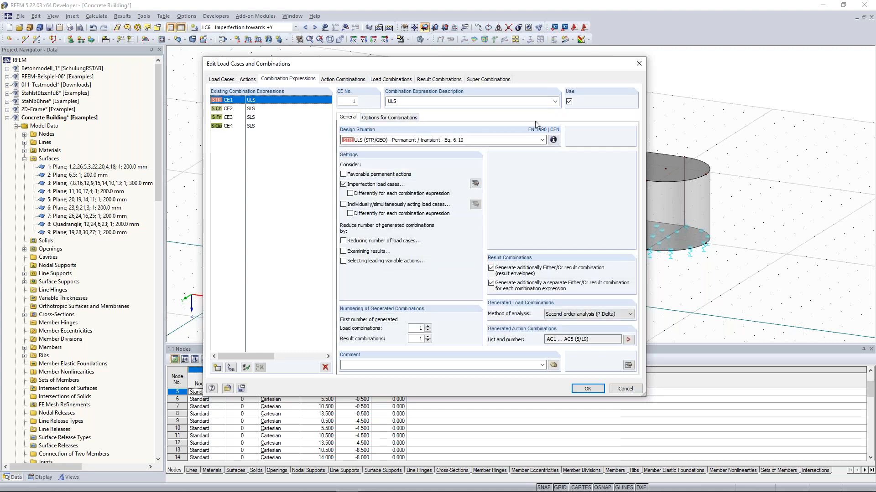
click(554, 140)
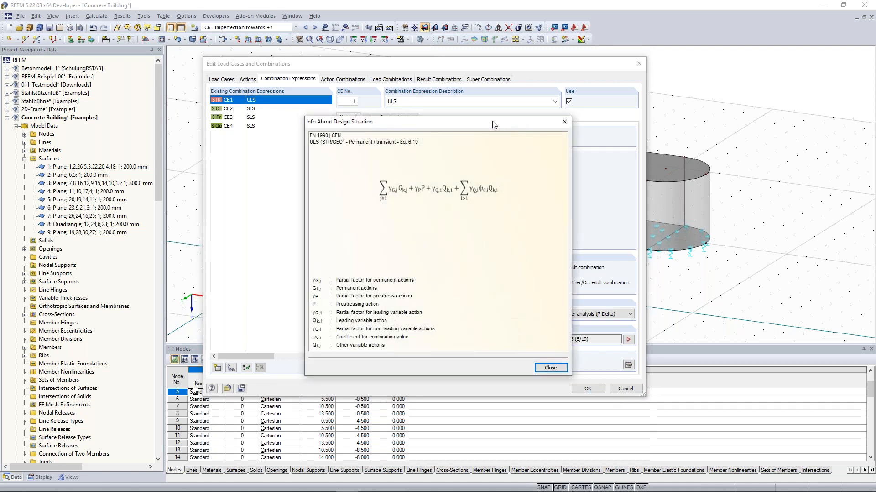
drag(599, 135, 739, 93)
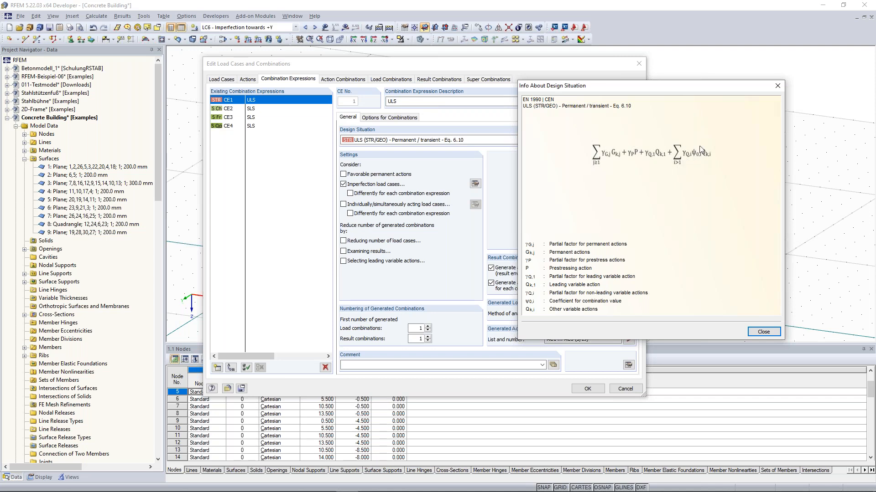
click(777, 87)
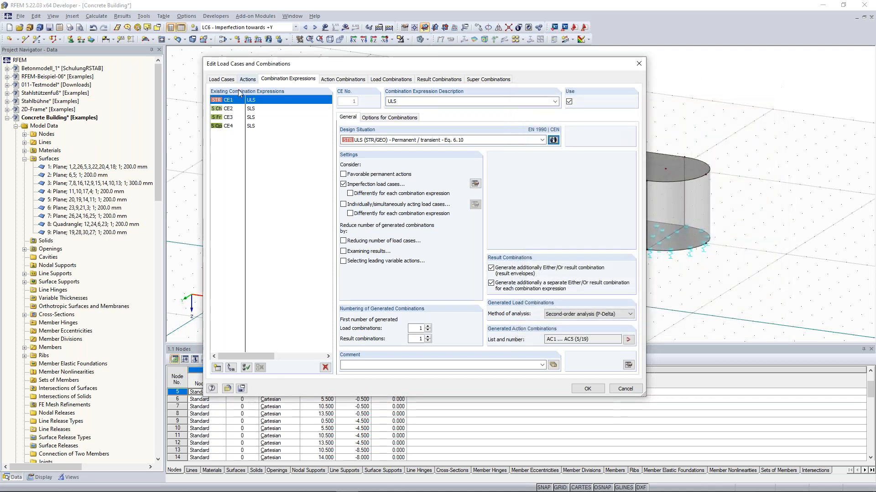
Compare the design situations of the ULS expression CE1 and the SLS expressions CE2 and CE3
click(257, 112)
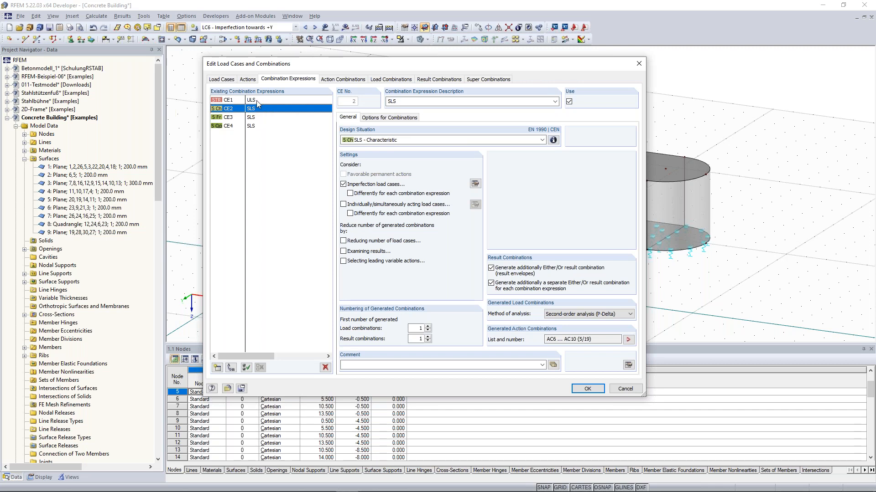
click(258, 102)
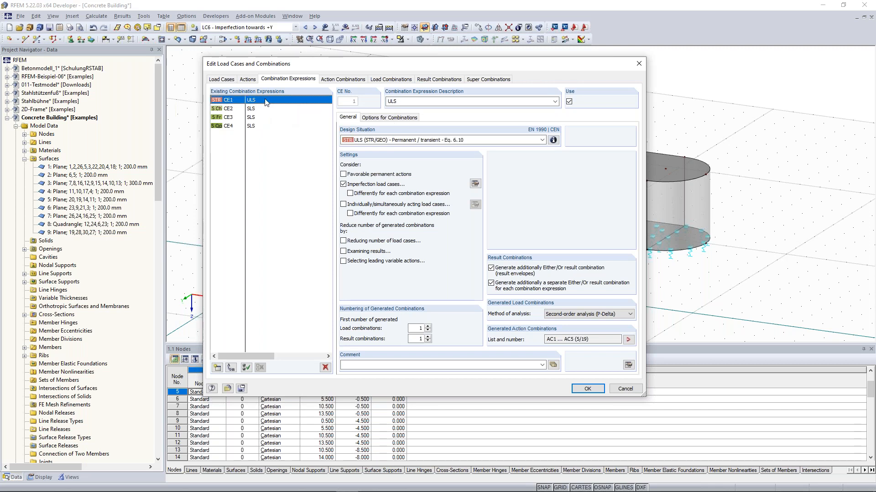
click(545, 143)
click(544, 142)
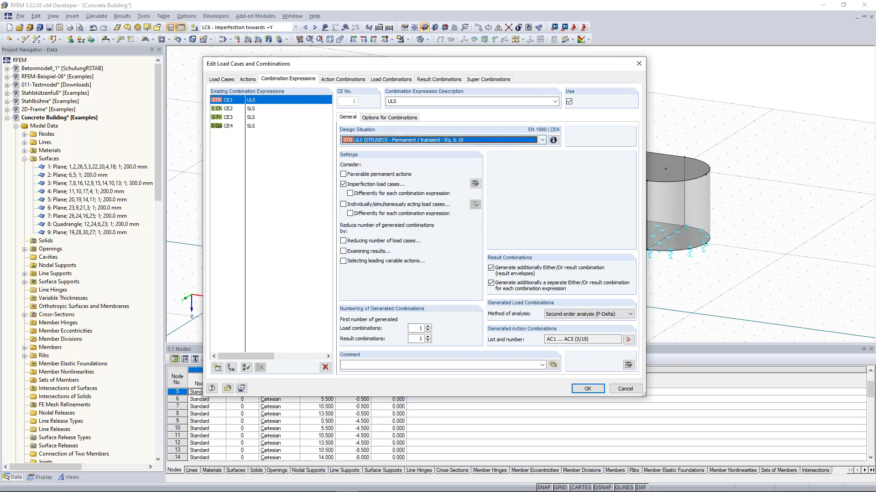
click(252, 109)
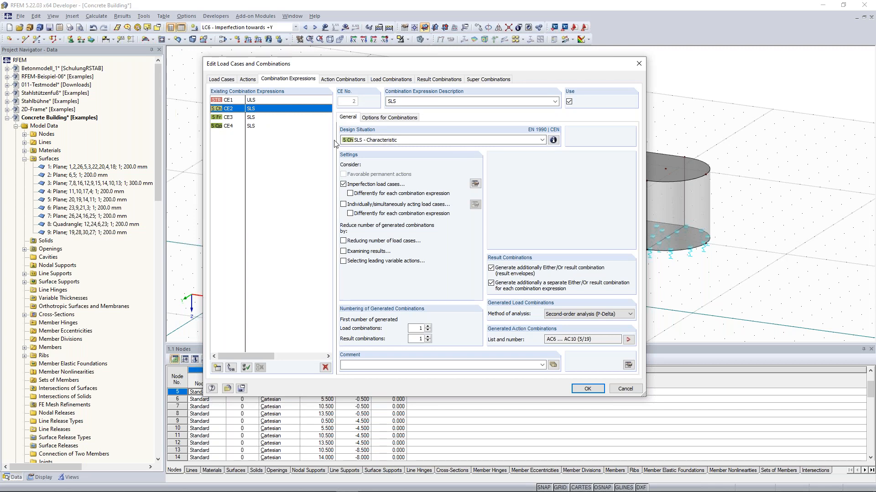
click(254, 120)
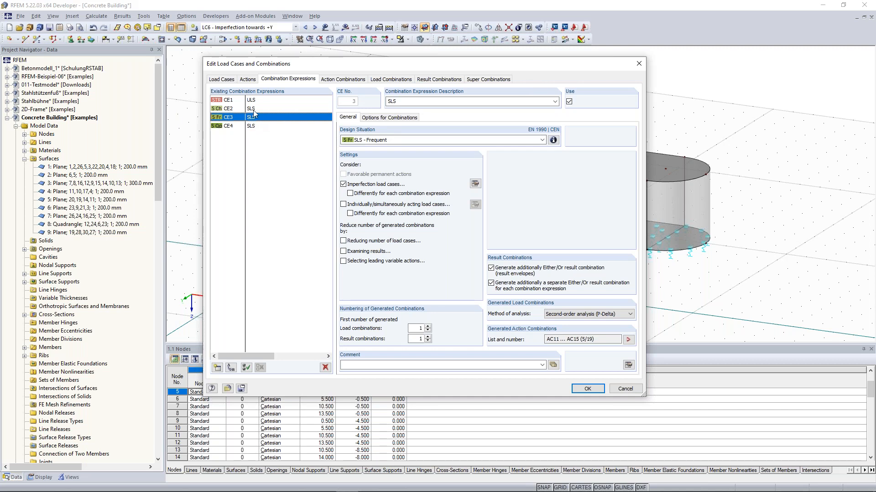
Deactivate the three SLS combination expressions CE2, CE3 and CE4 so that they are not used
click(253, 110)
shift+click(262, 126)
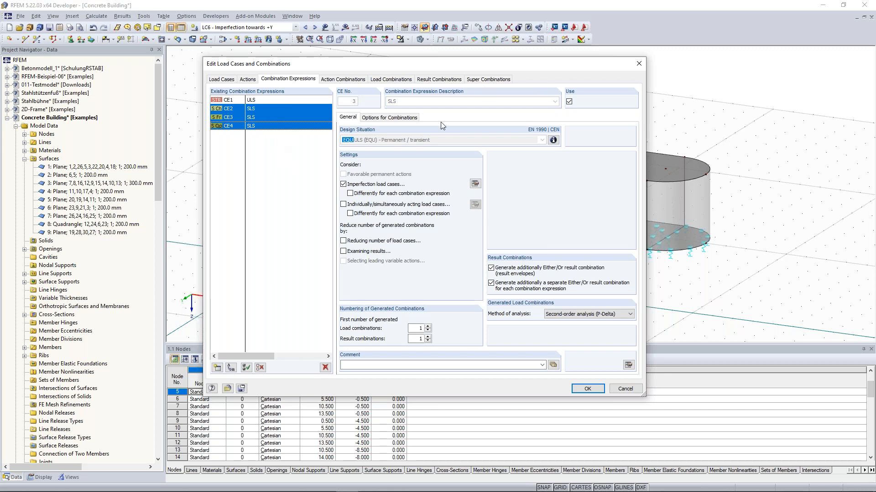
click(569, 101)
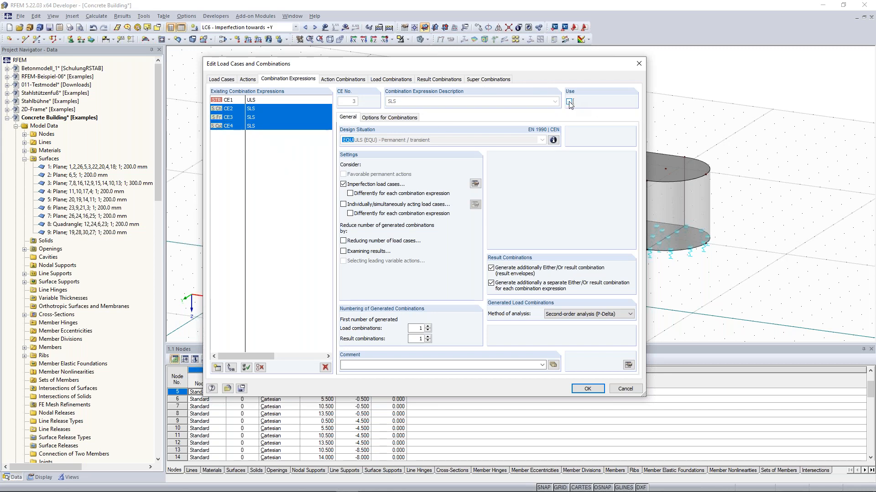
click(270, 112)
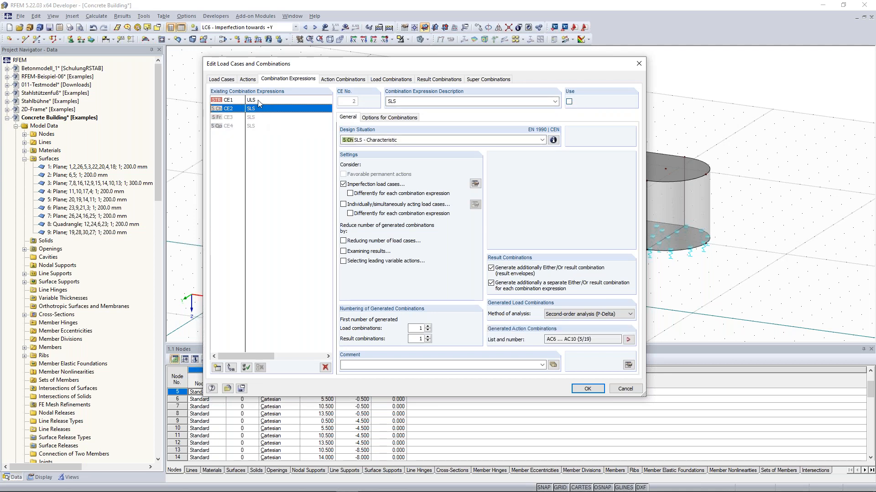
In the imperfection settings of CE1, disable both options that remove combinations without imperfection and make imperfections subject to specific load cases
click(259, 101)
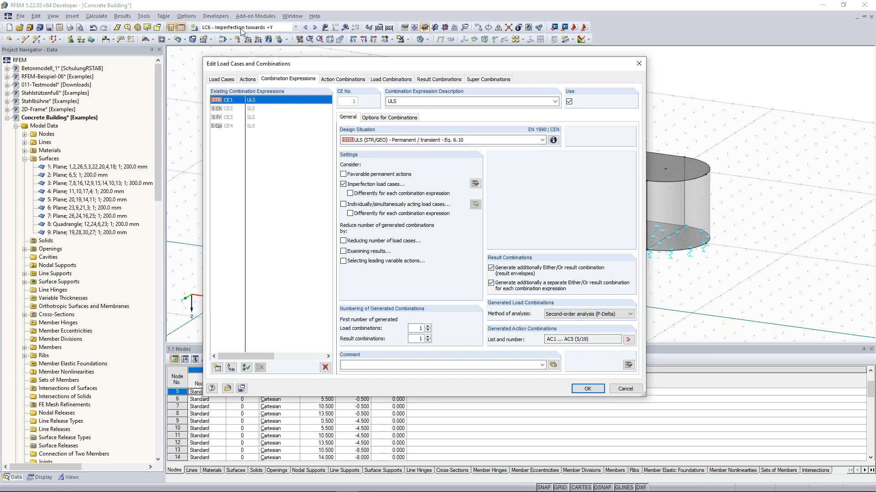
click(475, 184)
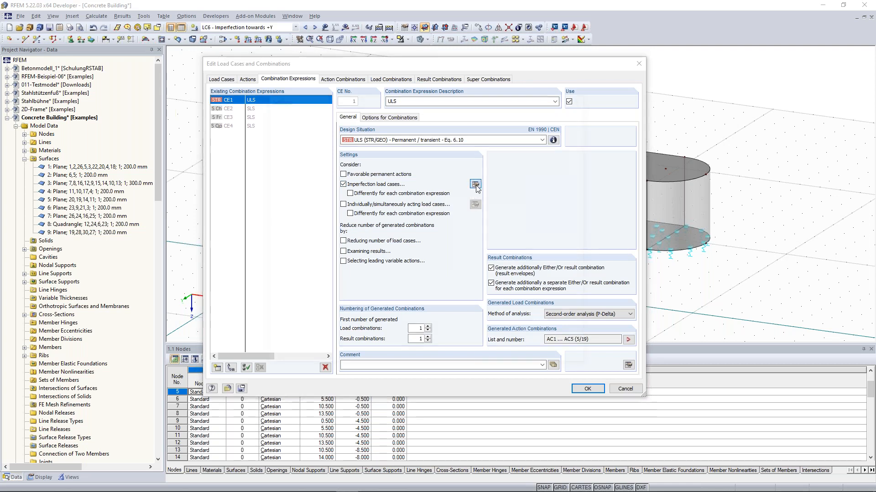
drag(400, 103, 403, 215)
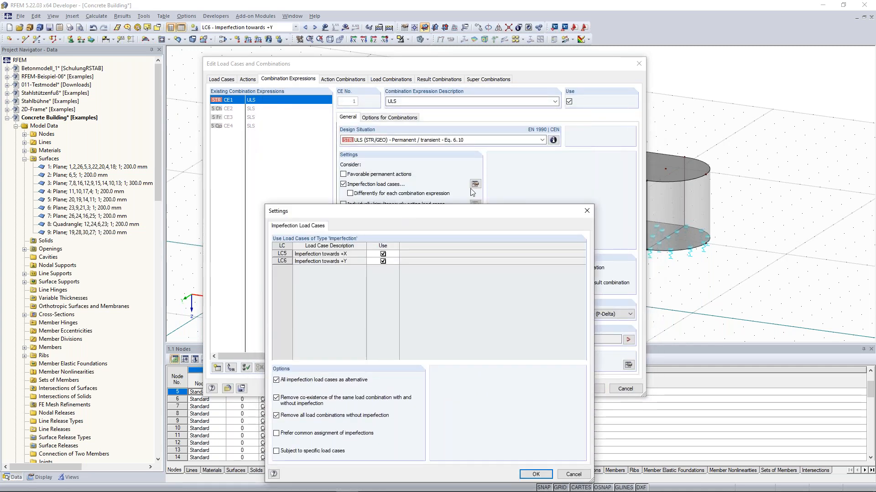
drag(471, 208, 451, 182)
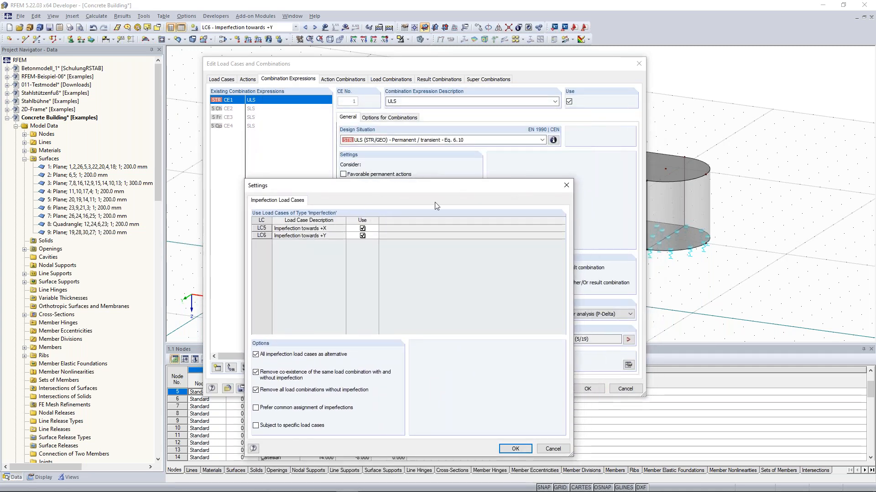
key(Return)
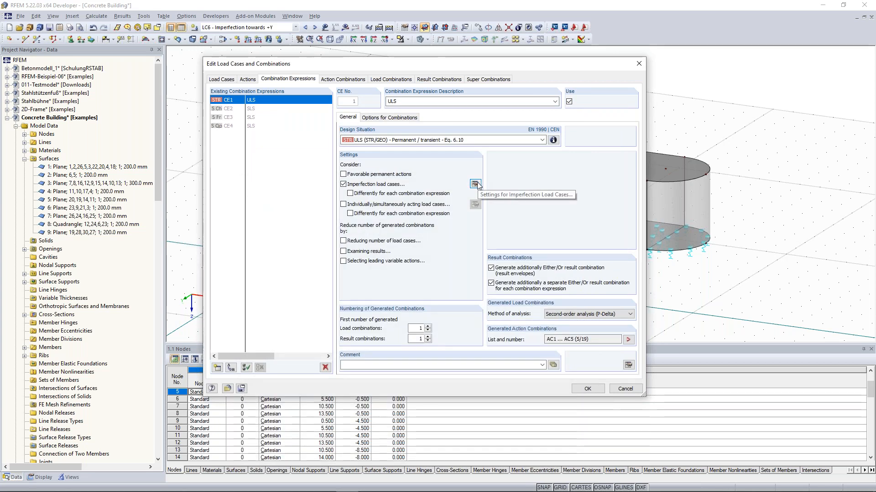
click(475, 184)
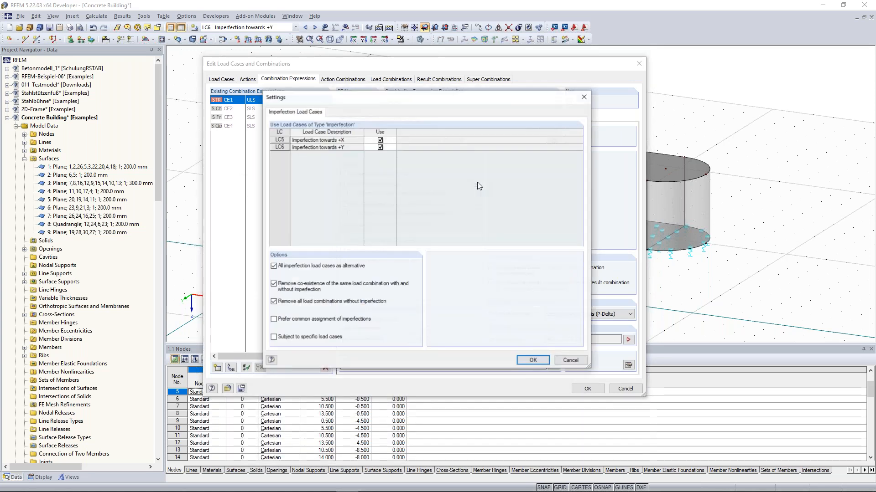
drag(432, 93, 508, 74)
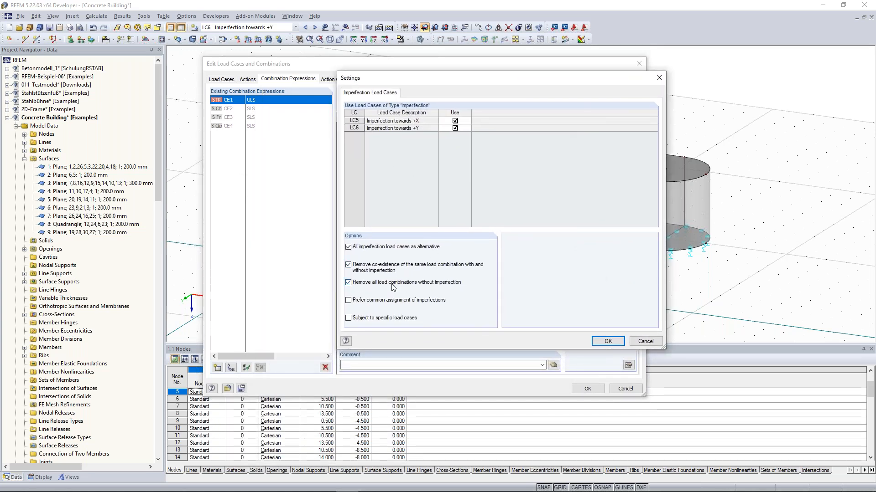
click(368, 283)
click(348, 318)
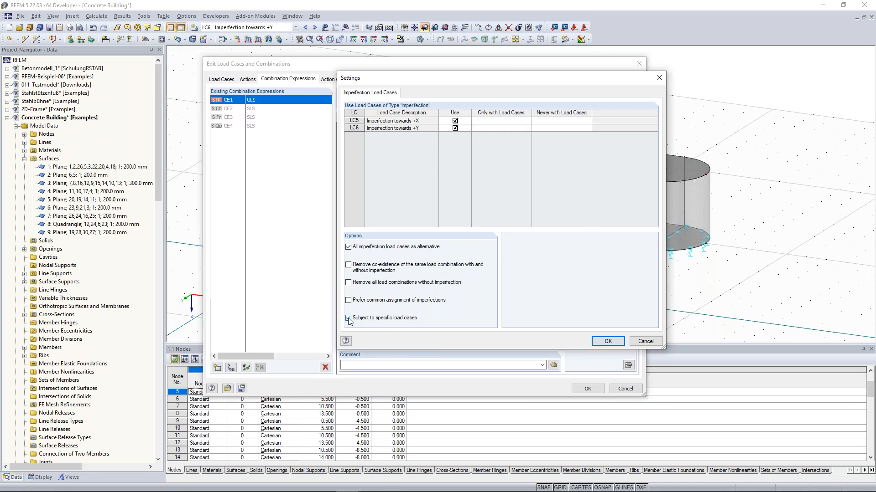
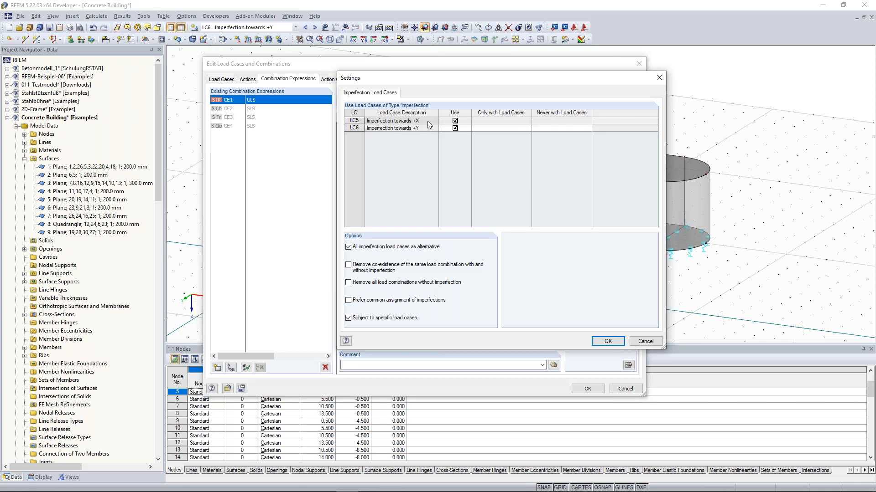
Exclude wind load case LC4 from combining with the imperfection load case LC5 towards +X
click(534, 121)
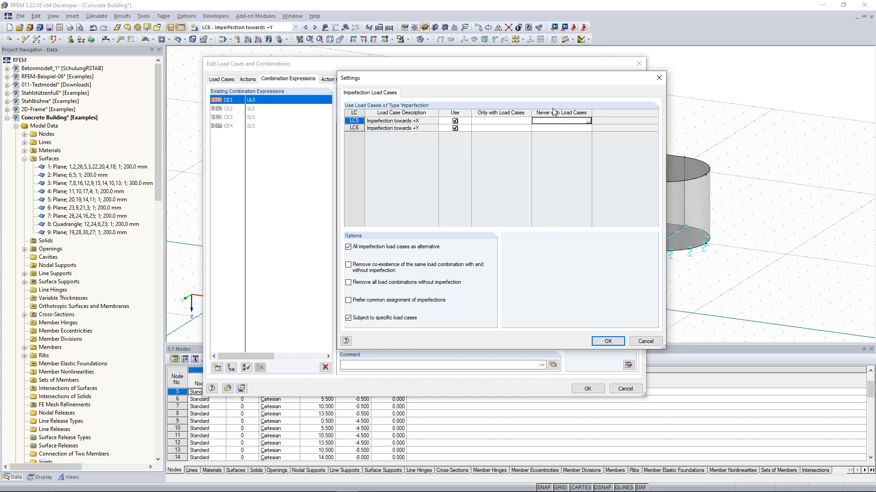
click(588, 121)
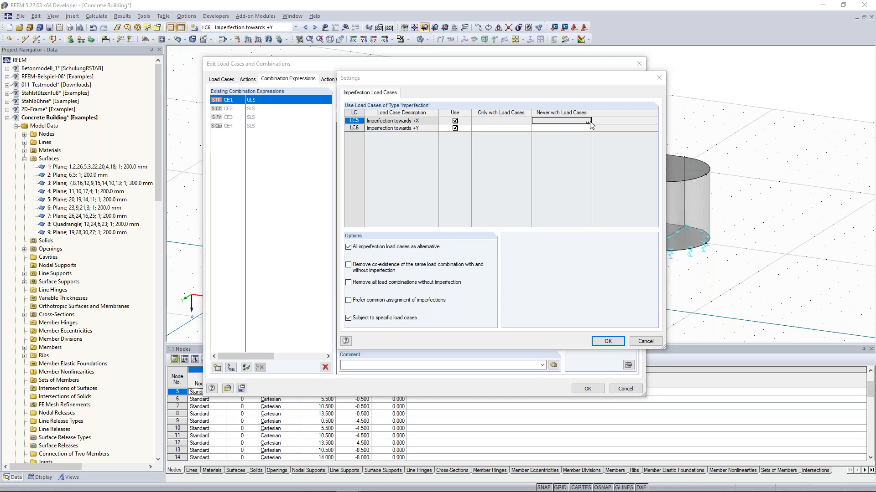
click(429, 163)
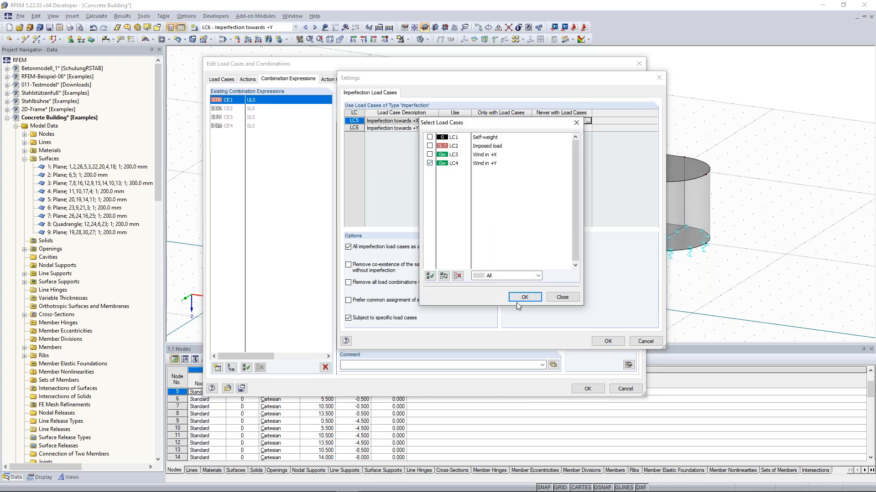
click(524, 297)
Exclude wind load case LC3 from combining with the imperfection load case LC6 towards +Y and apply the imperfection settings
click(589, 129)
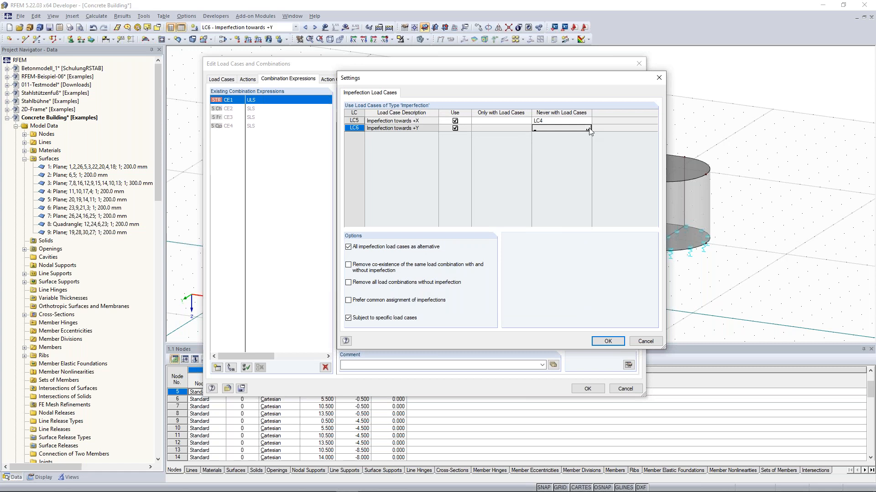
click(588, 129)
click(430, 155)
click(524, 297)
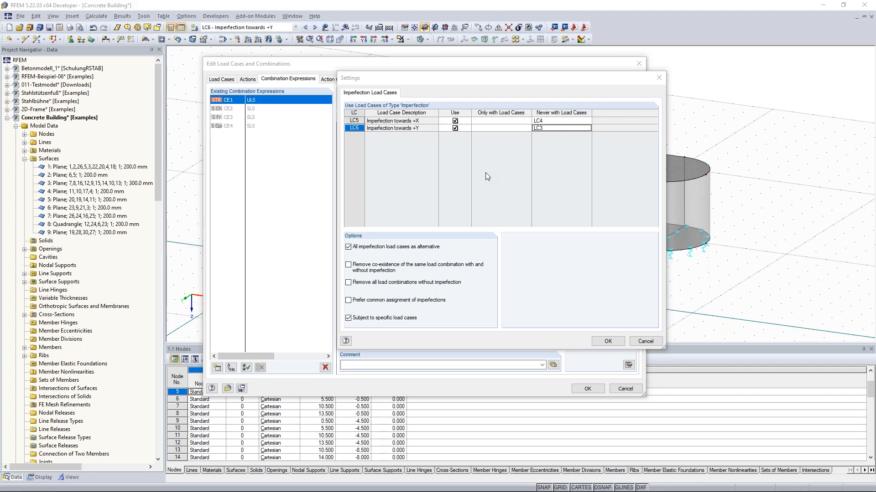
click(608, 342)
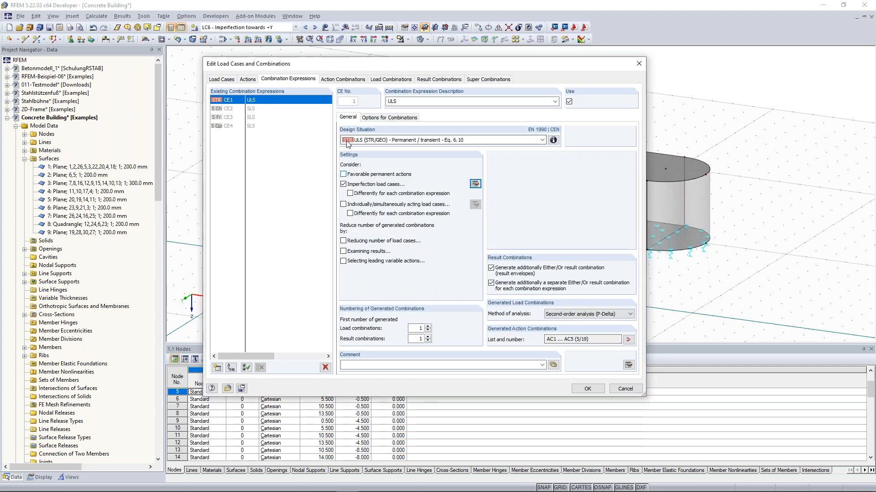
Review the generated action combinations, examining the leading action and the partial safety and combination factors in AC3
click(345, 79)
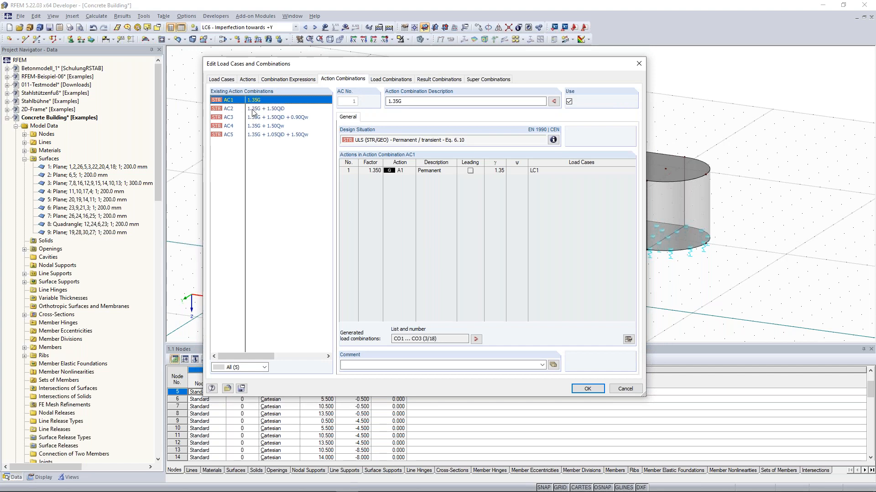
click(257, 109)
click(260, 118)
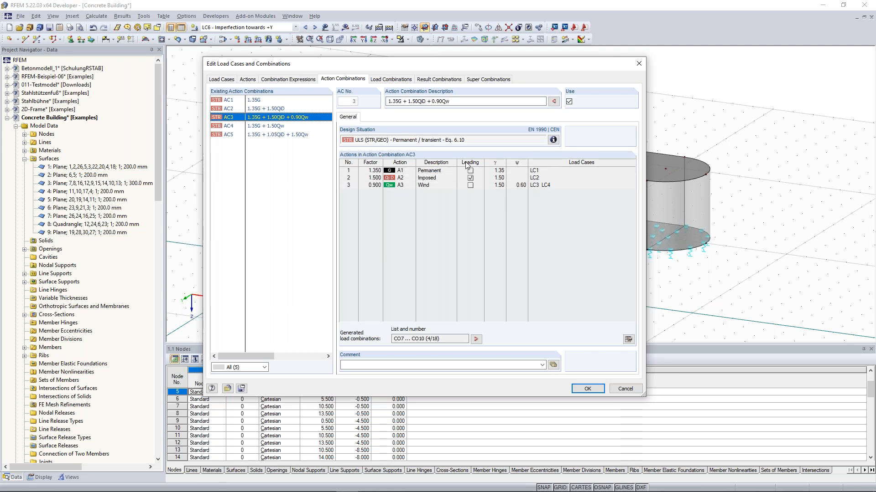
click(438, 178)
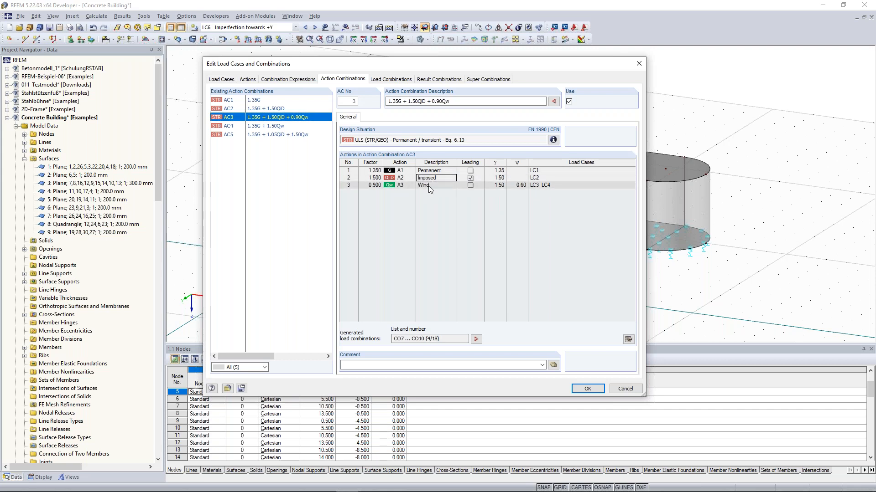
click(470, 178)
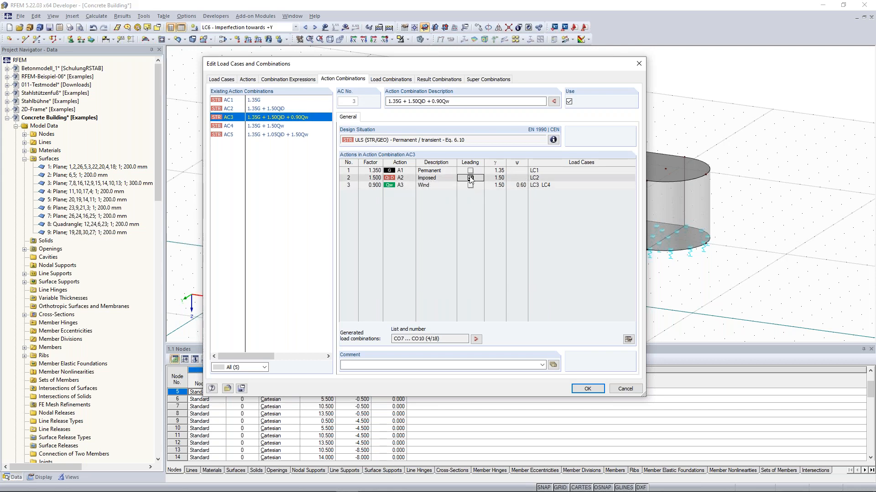
click(470, 178)
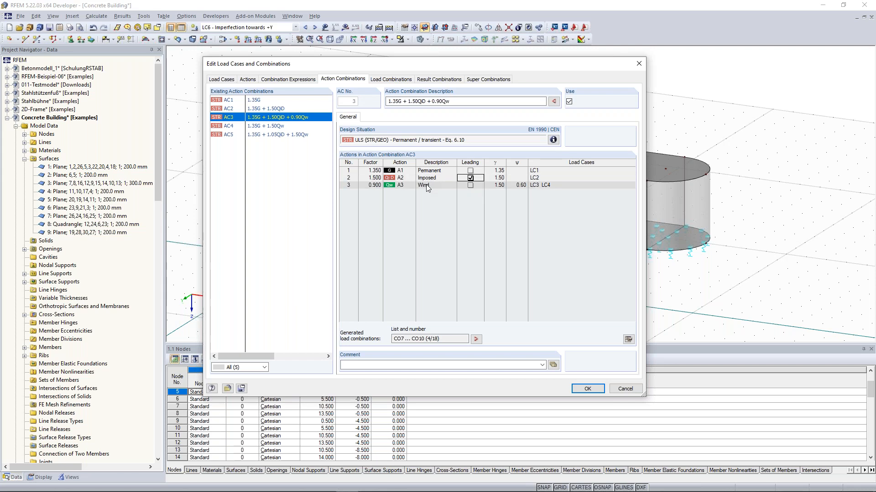
click(495, 185)
click(477, 177)
click(494, 185)
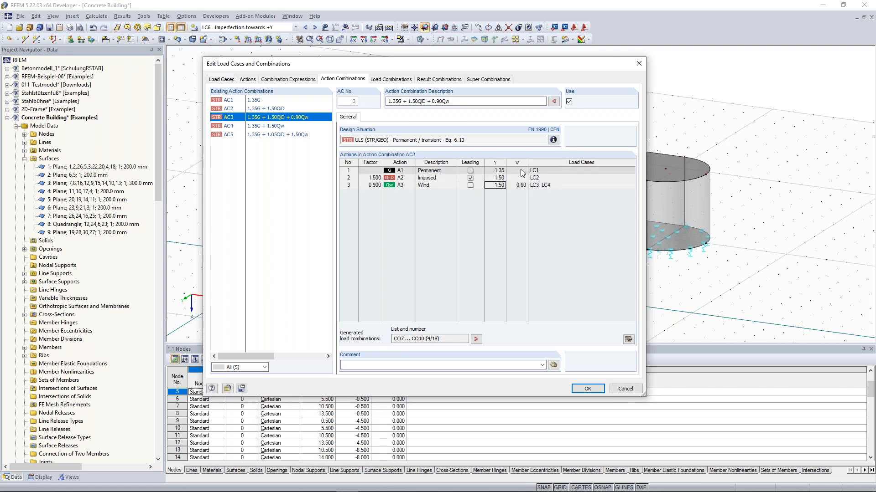
click(522, 188)
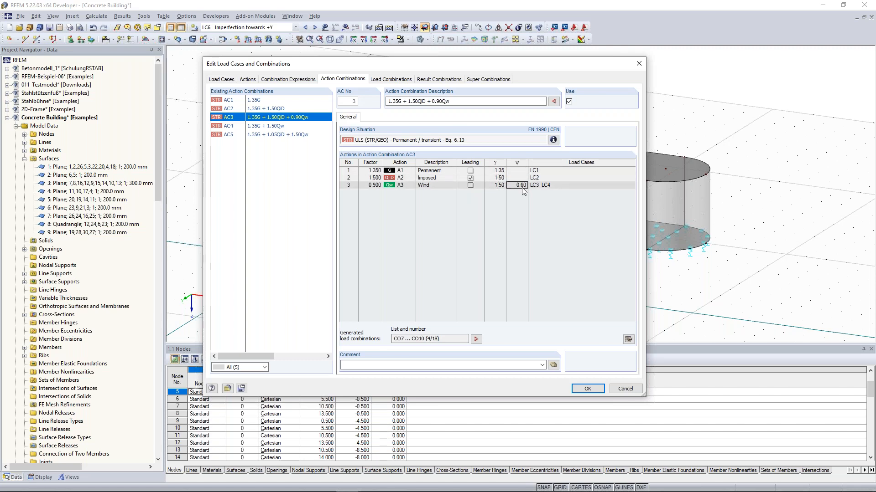
Review the generated load combinations, examining the load cases, leading actions and factors in CO5 and CO10
click(389, 80)
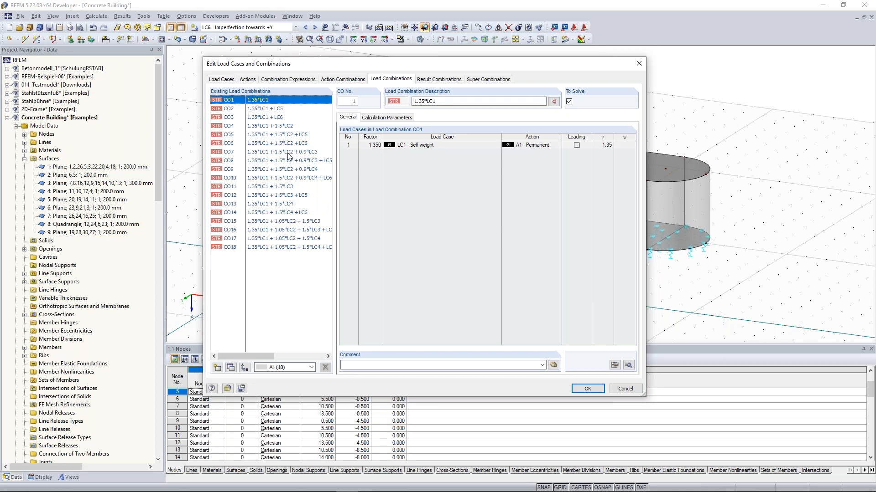
click(277, 136)
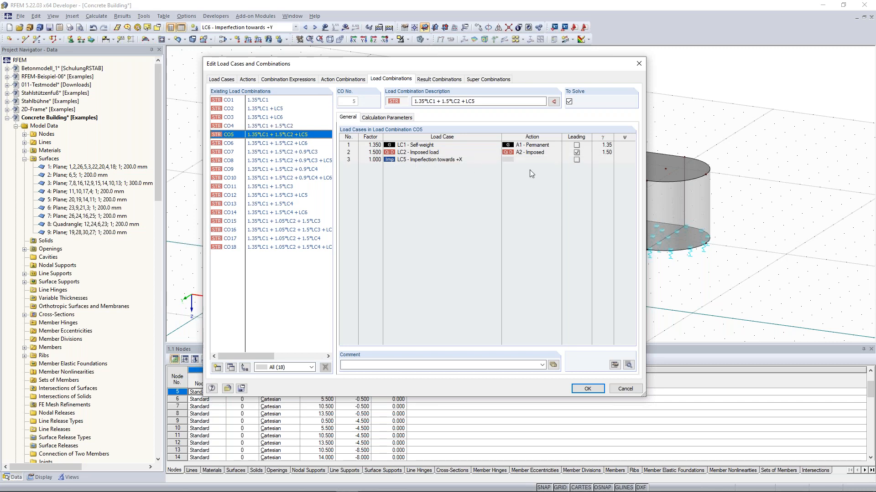
click(603, 152)
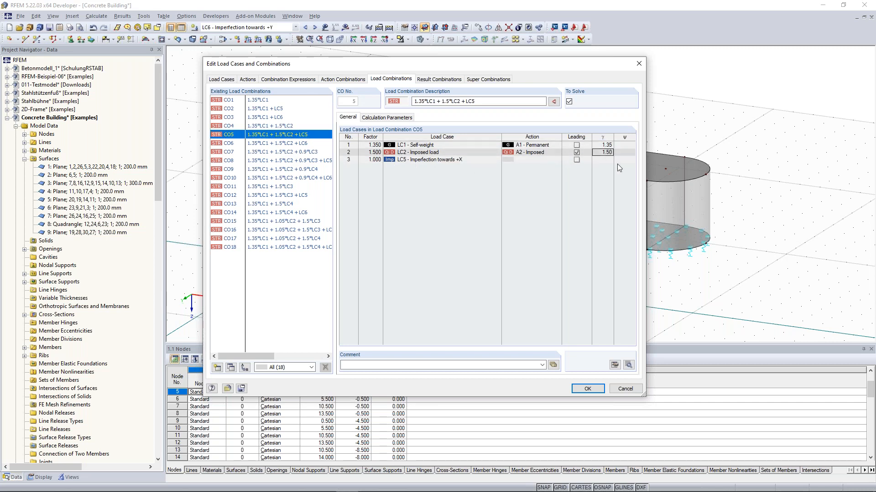
click(284, 178)
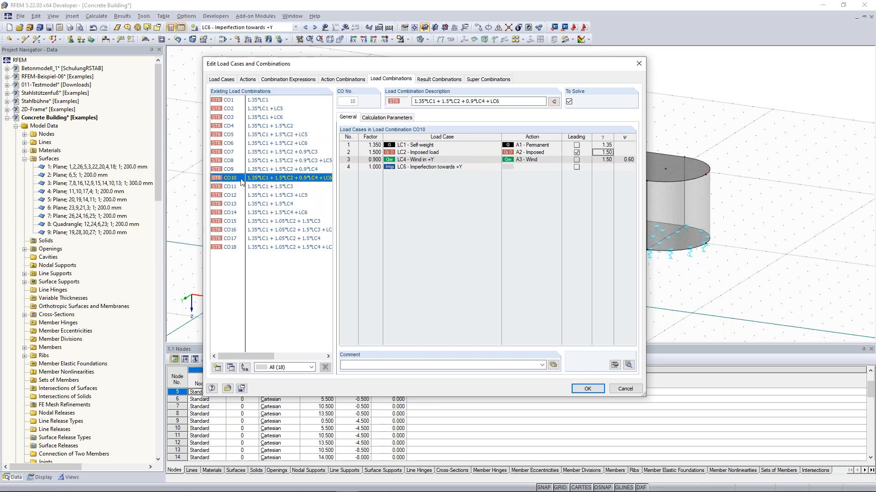
click(437, 146)
click(427, 153)
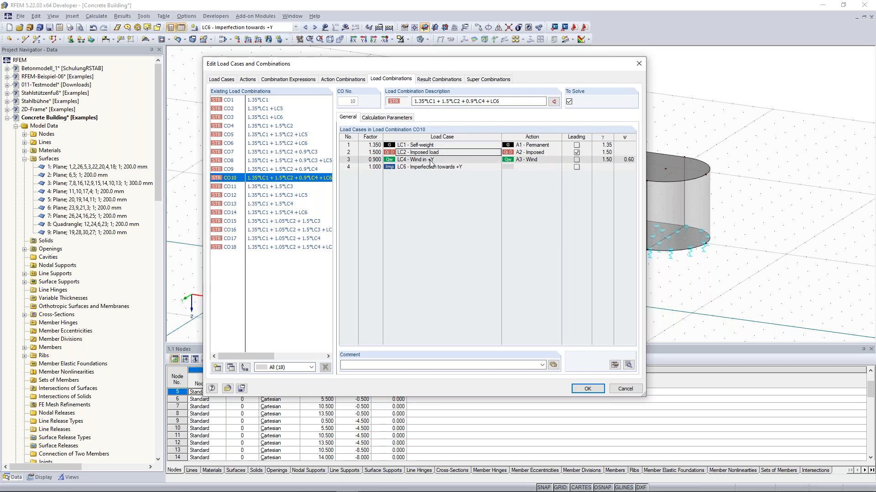
click(431, 161)
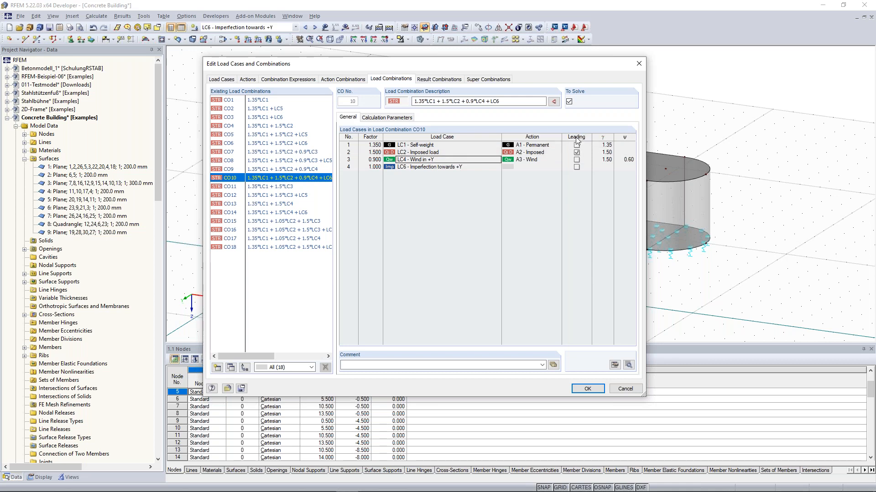
click(610, 145)
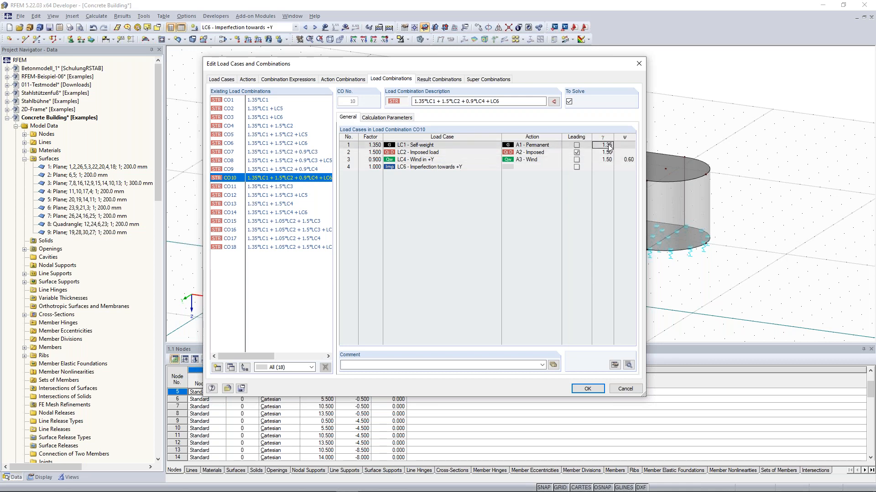
click(603, 159)
click(631, 160)
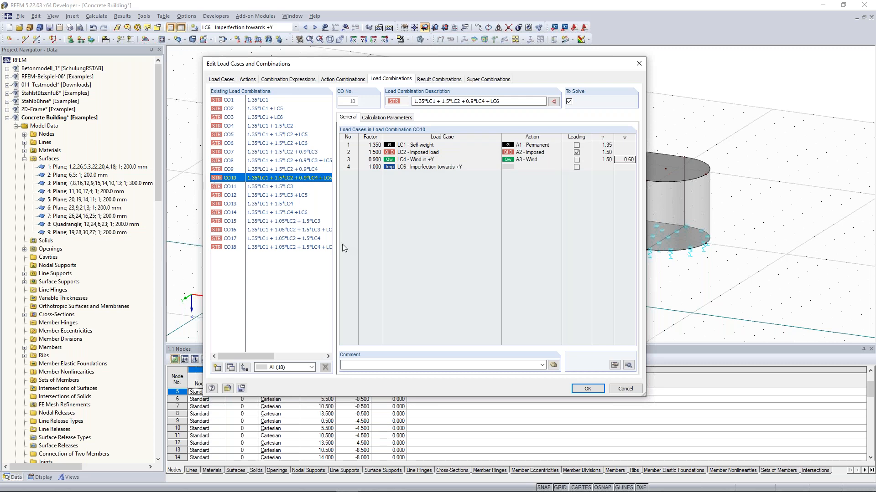
Check the load combinations contained in result combination RC1 and apply all load case and combination settings
click(439, 79)
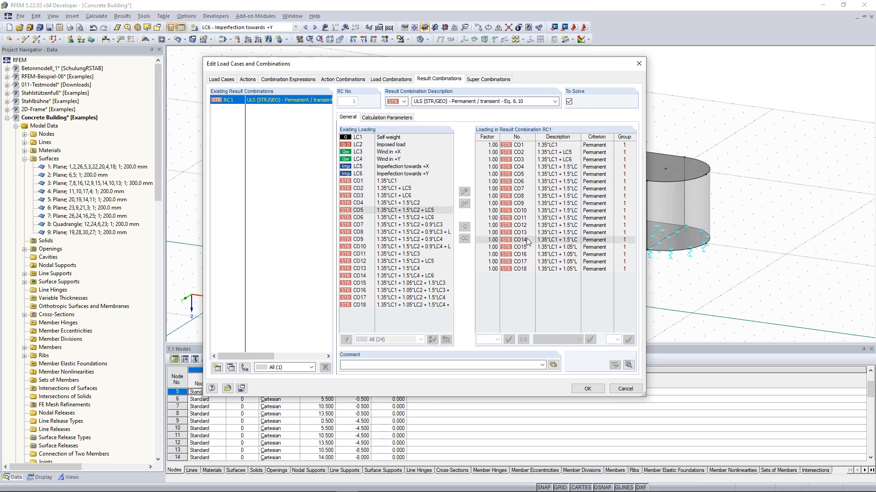
click(512, 145)
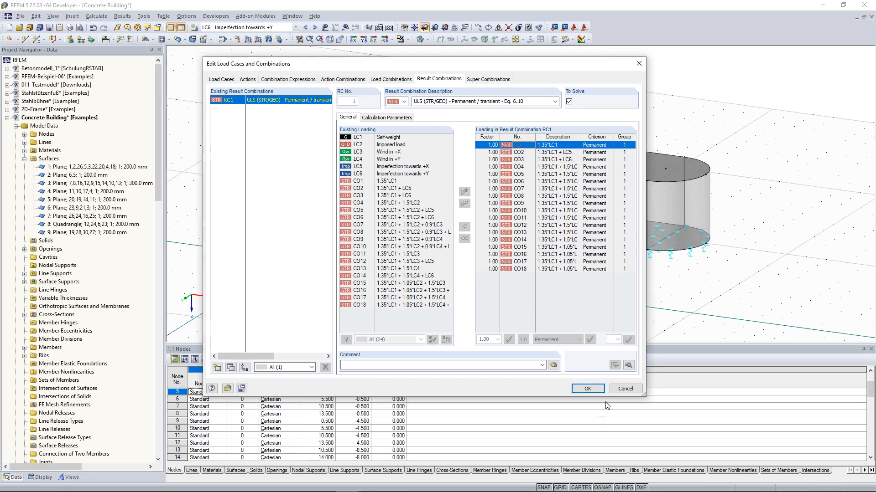
click(587, 388)
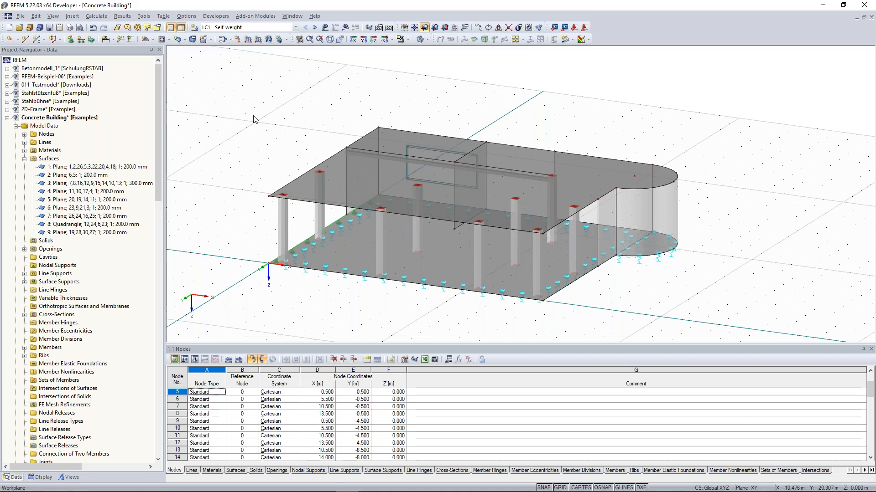
In load case LC2, apply uniform surface loads in global ZL direction: 5 kN/m² on the floor slabs and 2 kN/m² on the roof slab
click(309, 39)
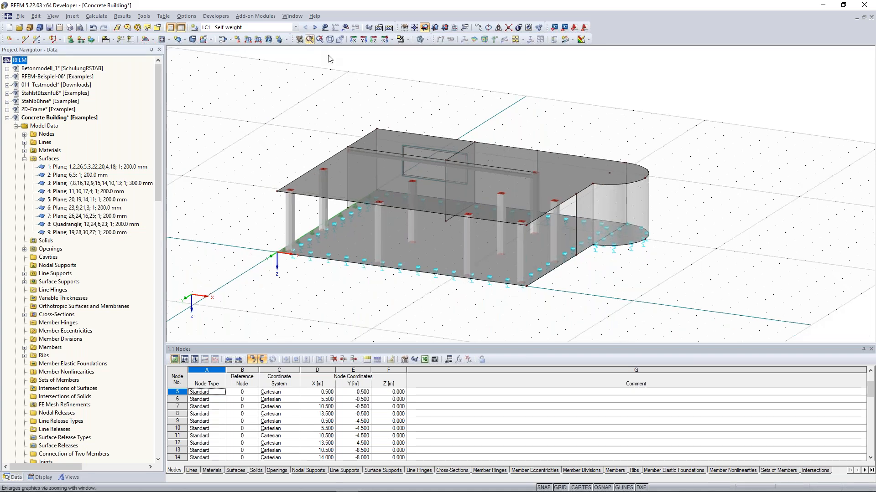
scroll(298, 199, down, 1)
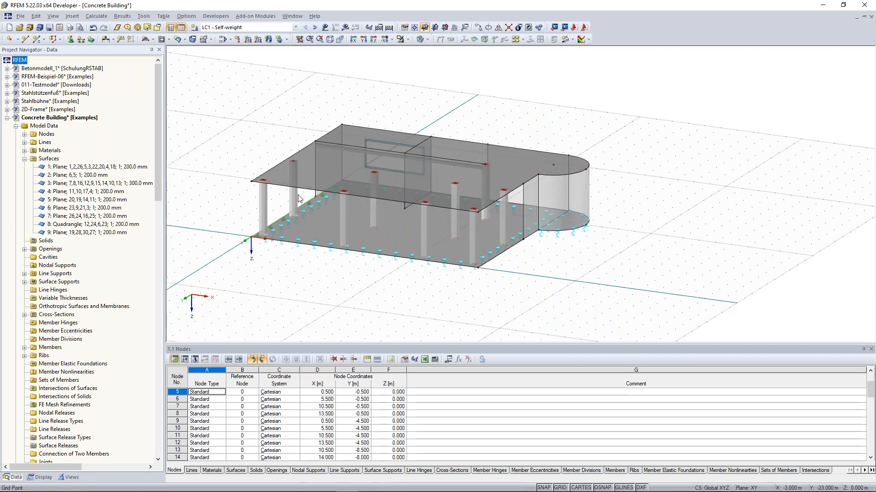
scroll(299, 198, up, 1)
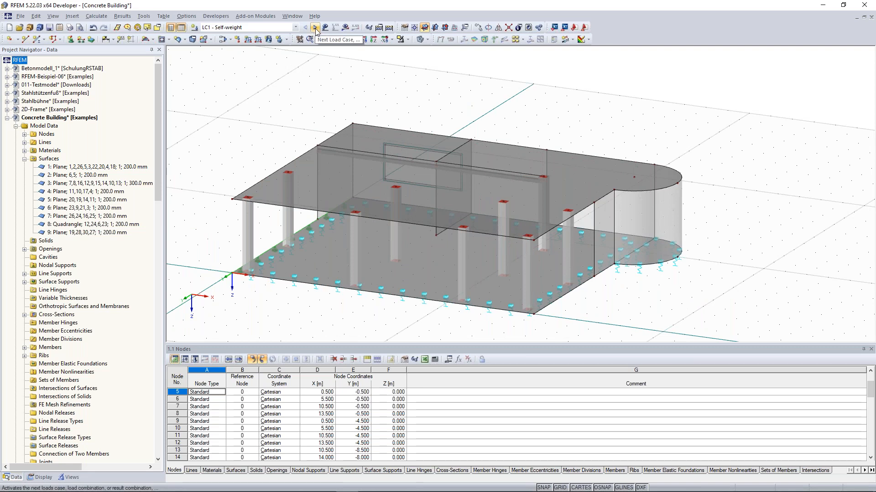
click(316, 28)
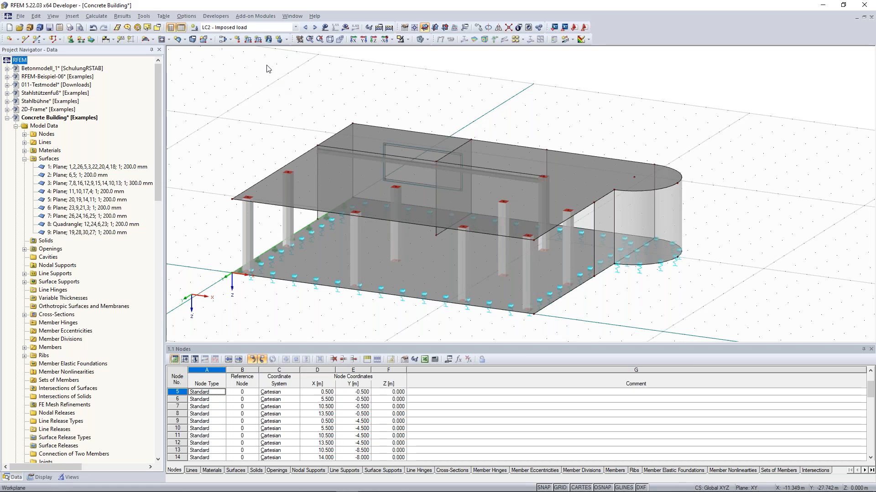
click(269, 40)
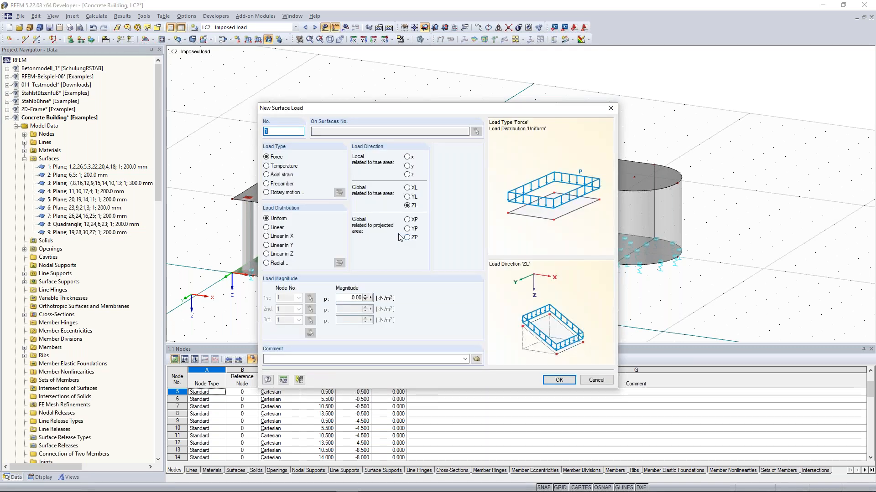
double_click(351, 298)
text(5)
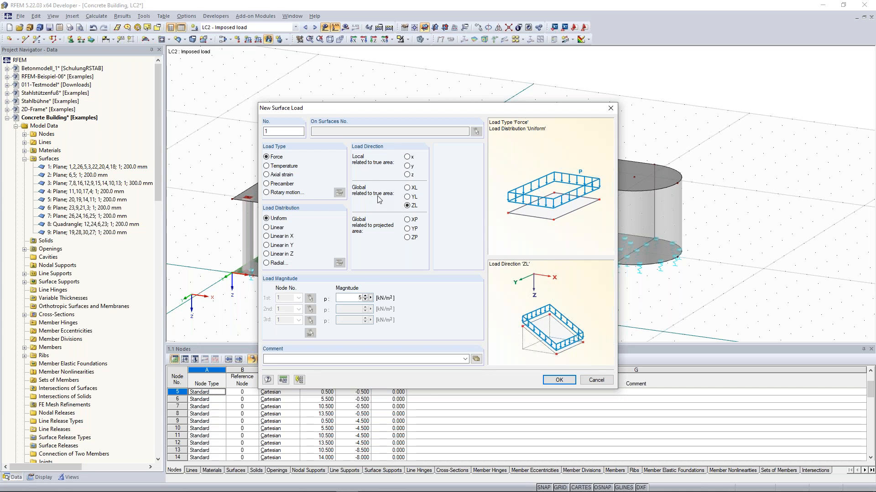
click(406, 206)
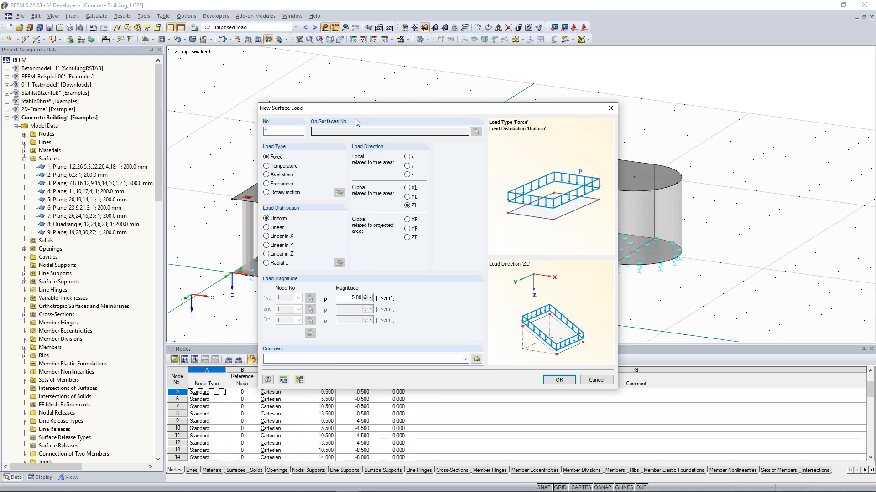
click(558, 380)
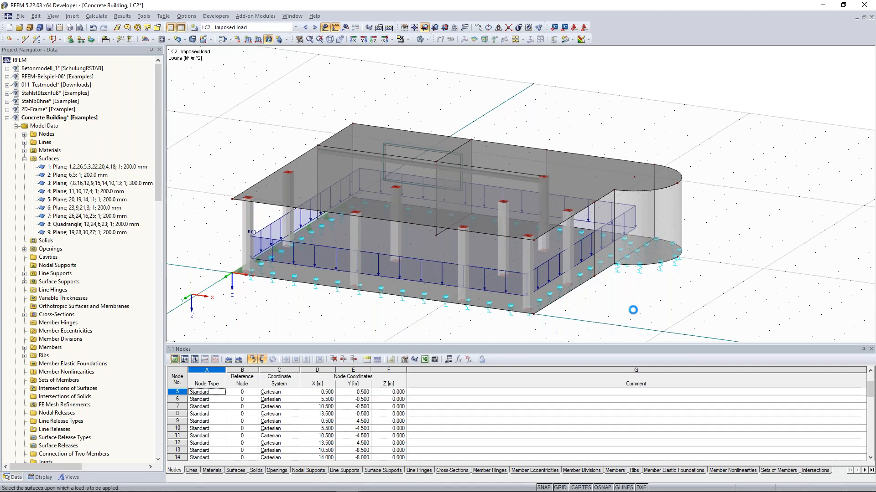
ctrl+middle_drag(553, 255, 547, 240)
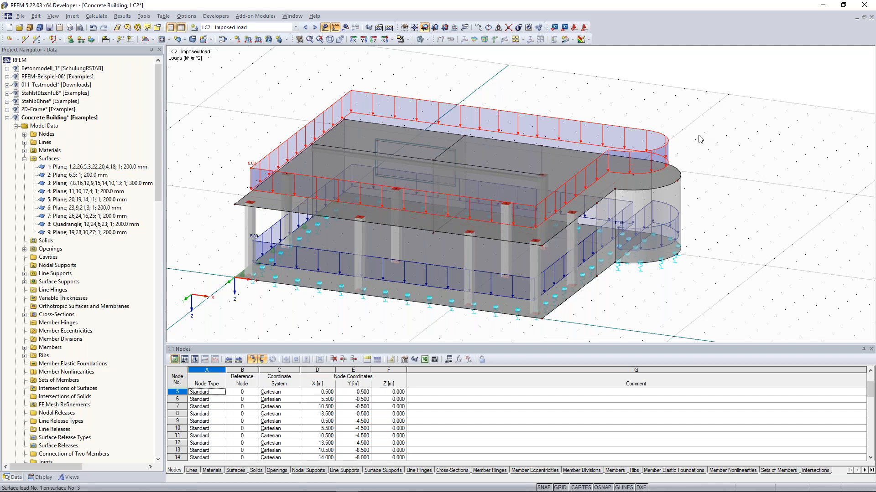
scroll(699, 138, down, 2)
mouse_move(700, 137)
middle_down()
mouse_move(577, 127)
mouse_move(704, 151)
middle_up()
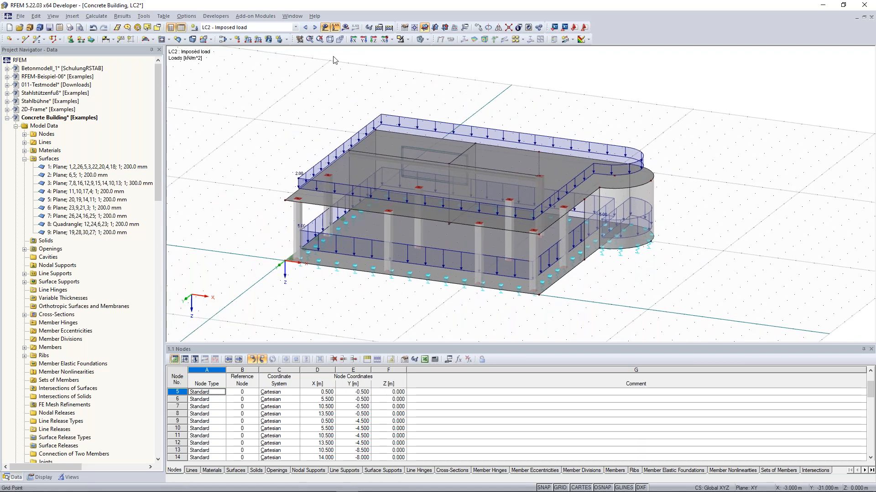
In load case LC3, apply a uniform surface load of 0.4 kN/m² in global XL direction to the windward end wall
click(315, 27)
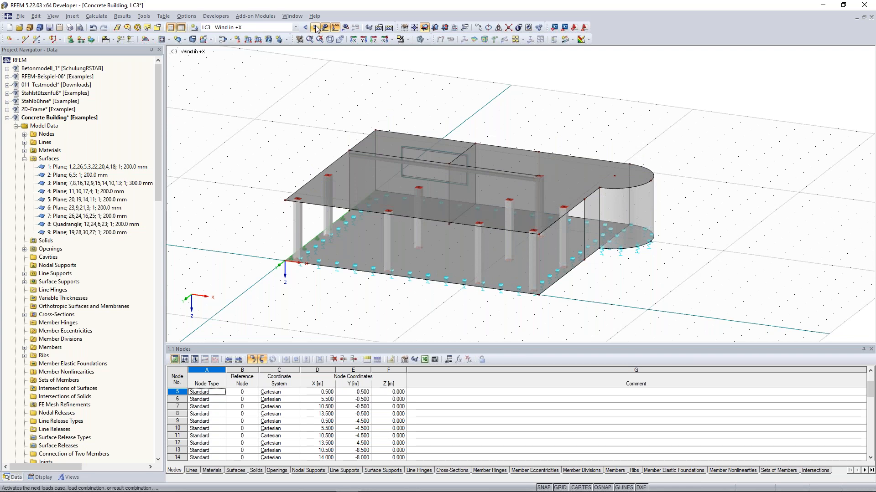
ctrl+middle_drag(249, 164, 440, 158)
middle_drag(351, 148, 393, 135)
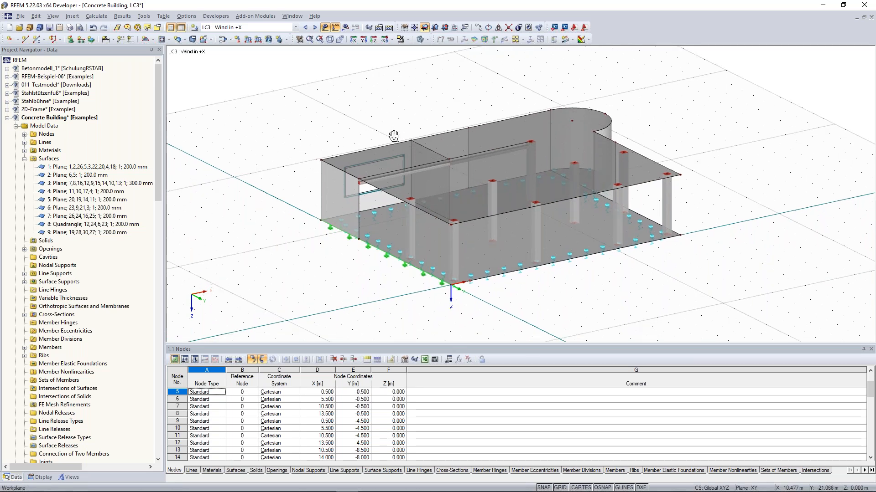
click(269, 40)
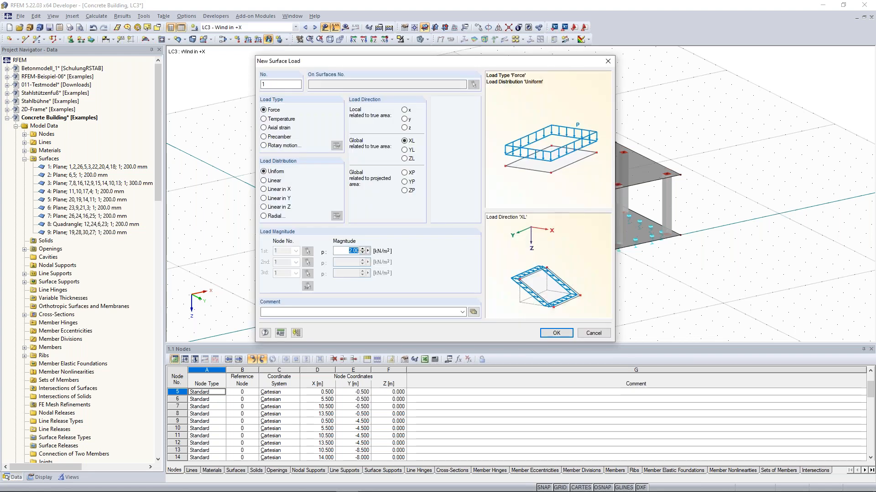
text(0.4)
mouse_move(389, 63)
mouse_down()
mouse_move(395, 259)
mouse_move(389, 69)
mouse_up()
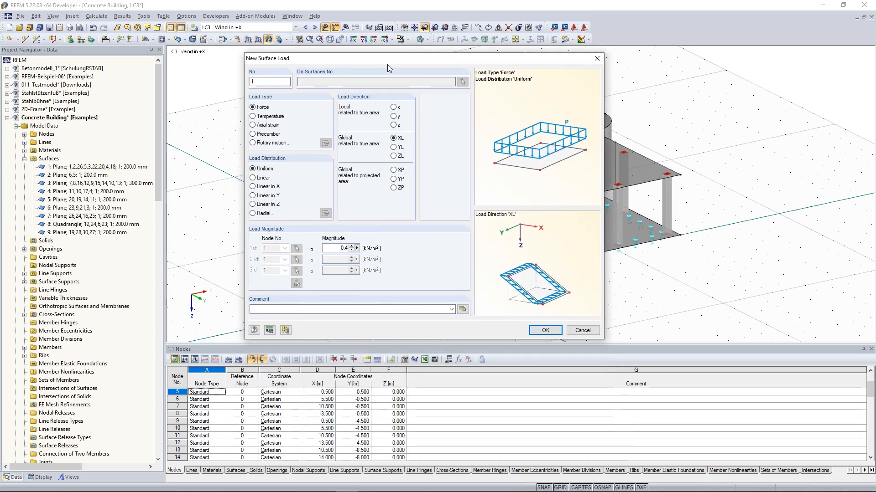
click(545, 330)
click(327, 220)
key(Escape)
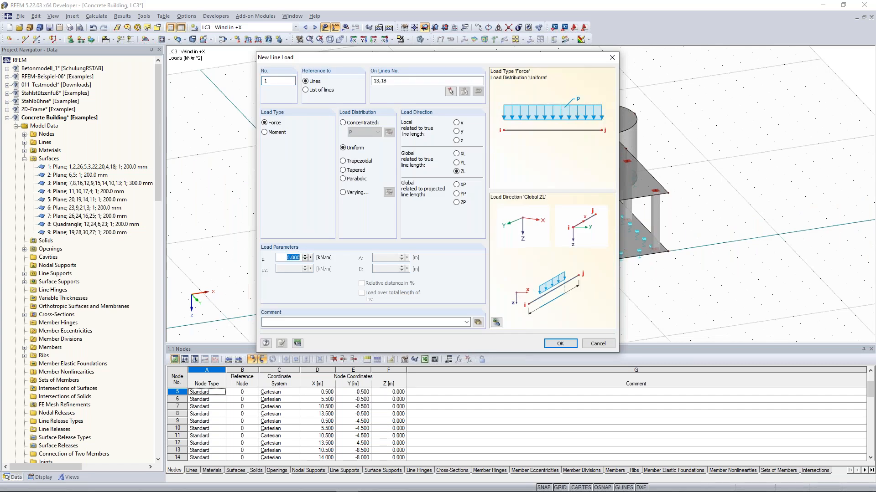
Apply a uniform line load of 0.65 kN/m in global XL direction to lines 13 and 18
text(0,65)
click(456, 154)
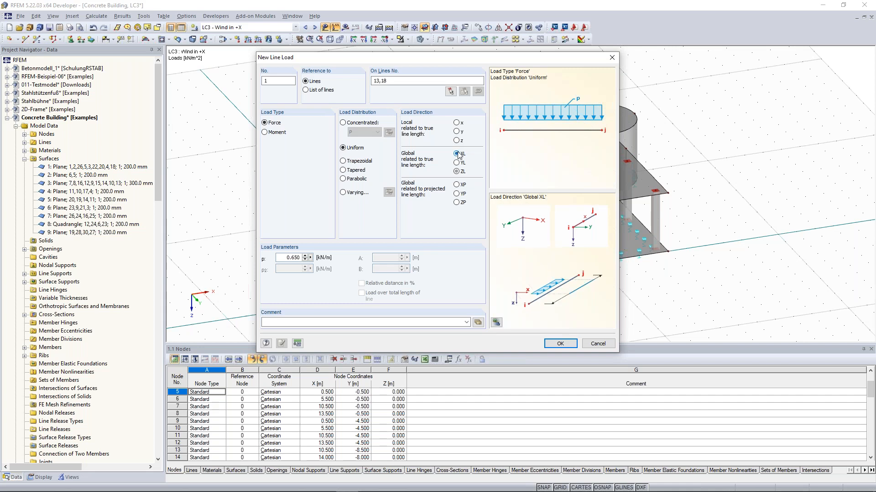
click(559, 344)
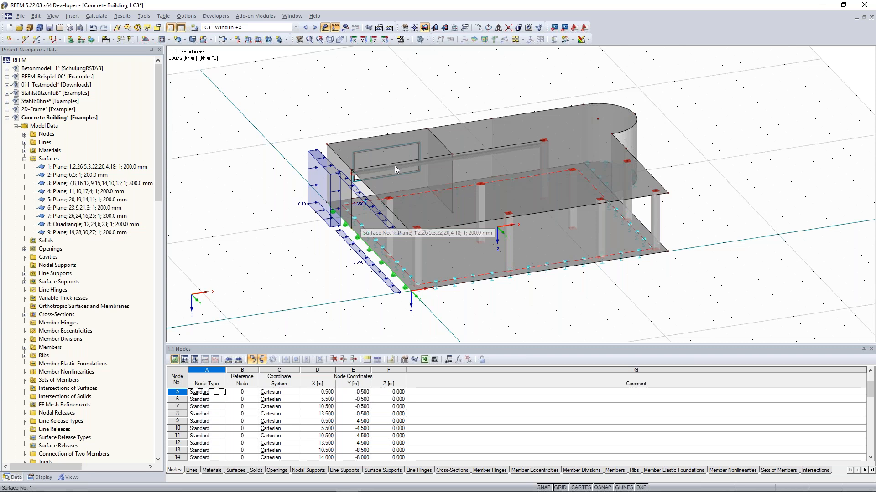
Apply a uniform surface load of 0.25 kN/m² in projected XP direction to surfaces 7 and 8, and start a new line load
ctrl+middle_drag(739, 215, 643, 216)
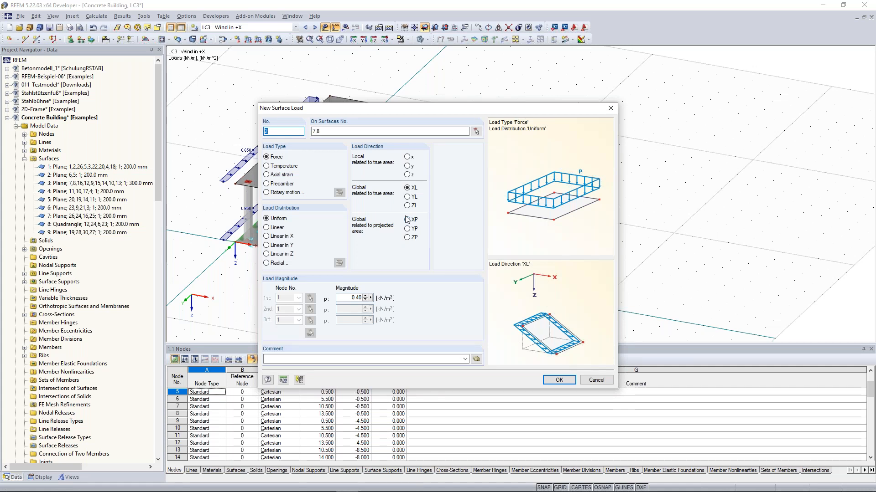
click(408, 220)
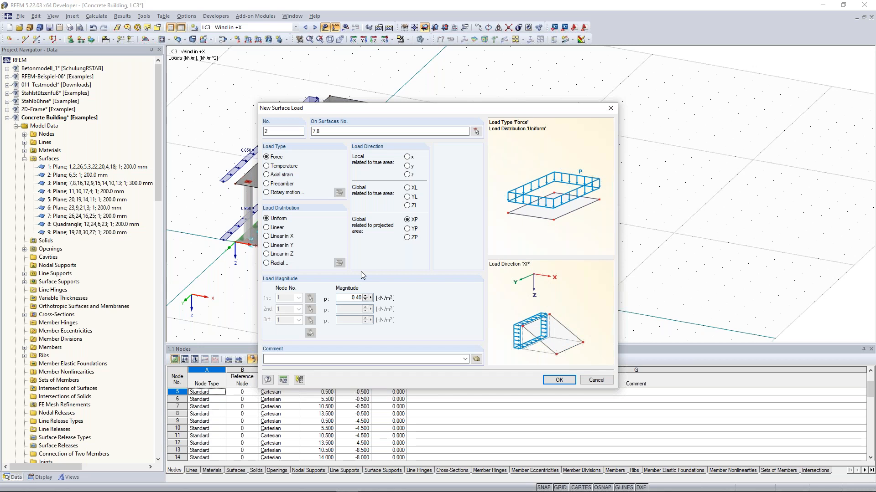
text(0,25)
click(559, 381)
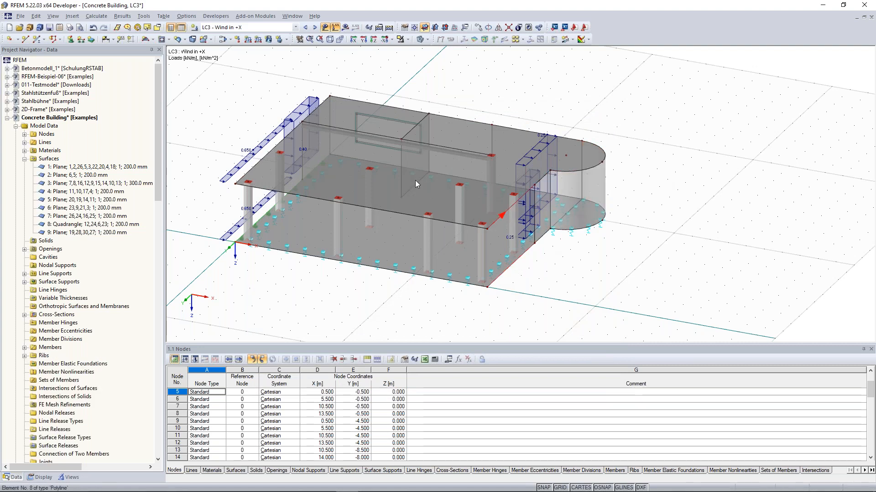
click(258, 40)
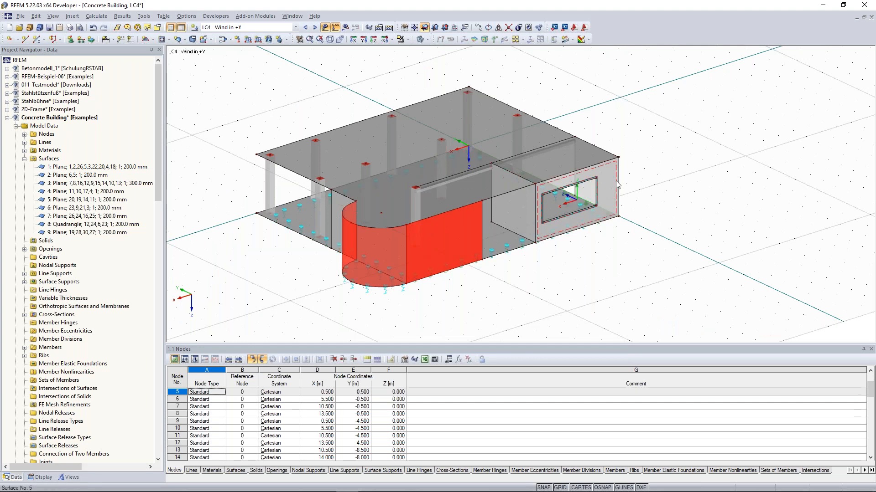
In load case LC4, apply a uniform surface load of 0.4 kN/m² in projected YP direction to surfaces 5, 6 and 8
click(617, 184)
middle_drag(712, 217, 715, 217)
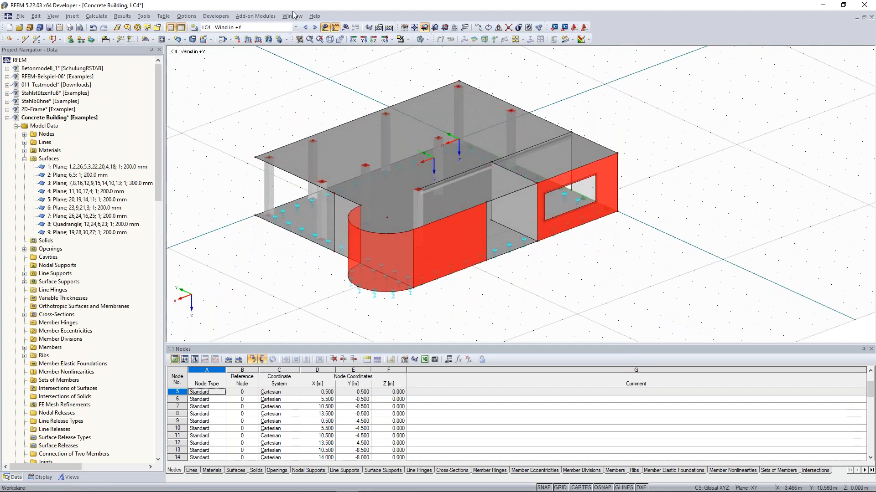
click(268, 40)
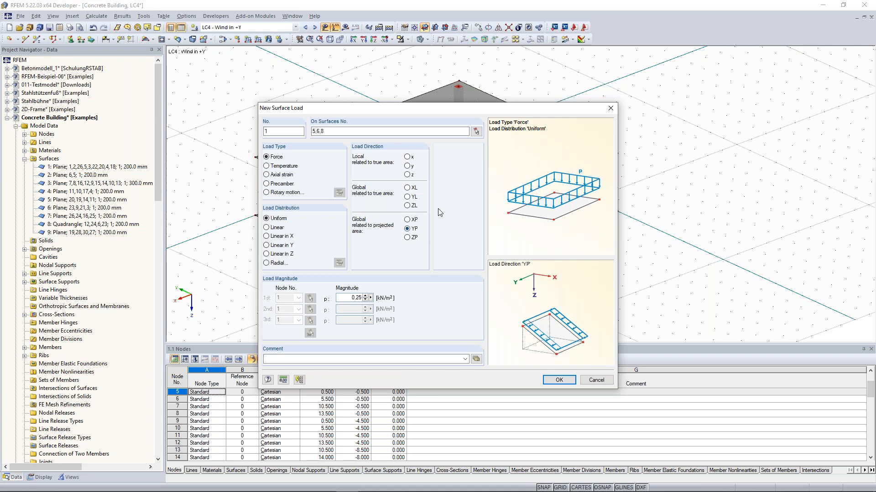
drag(346, 298, 375, 301)
text(0.4)
click(568, 381)
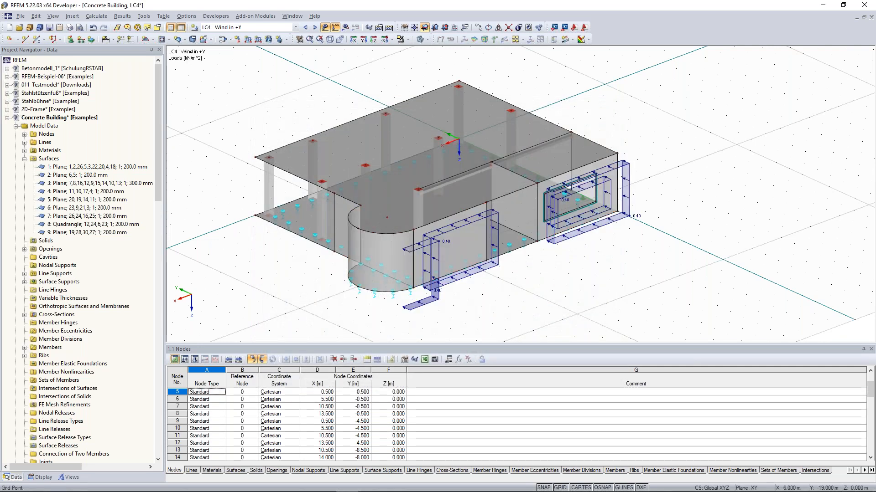
Apply a uniform line load of 0.65 kN/m in projected YP direction to lines 15 and 22 between the loaded walls
ctrl+middle_drag(641, 275, 522, 275)
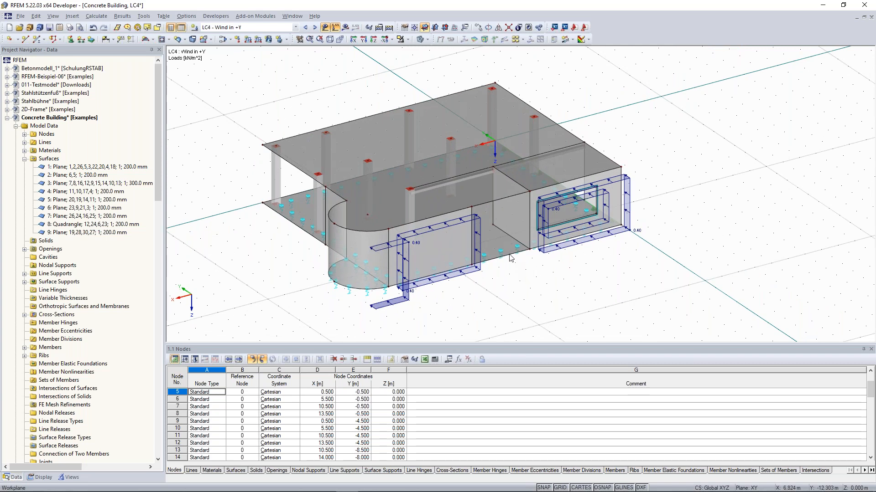
click(510, 255)
ctrl+click(504, 199)
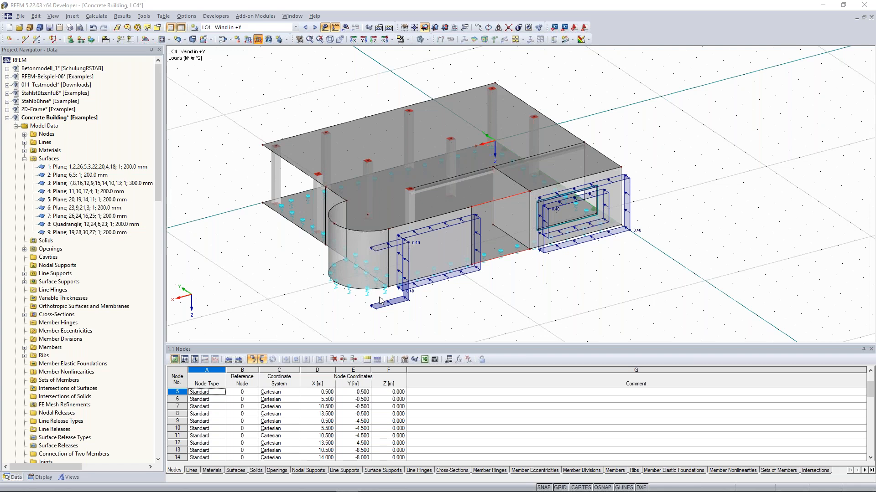
Add a second LC4 line load in the line loads table, assigned to lines 1 and 7 at the slab edges
ctrl+middle_drag(380, 301, 345, 281)
scroll(345, 281, up, 2)
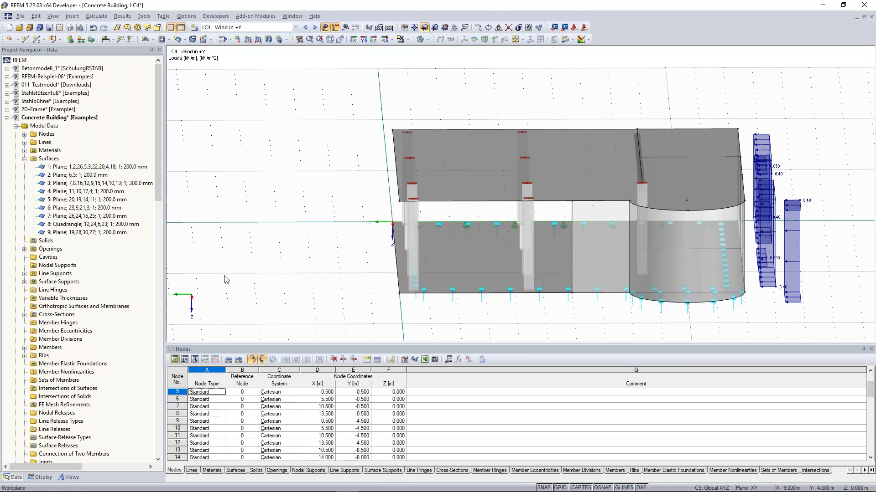
ctrl+middle_drag(328, 274, 337, 256)
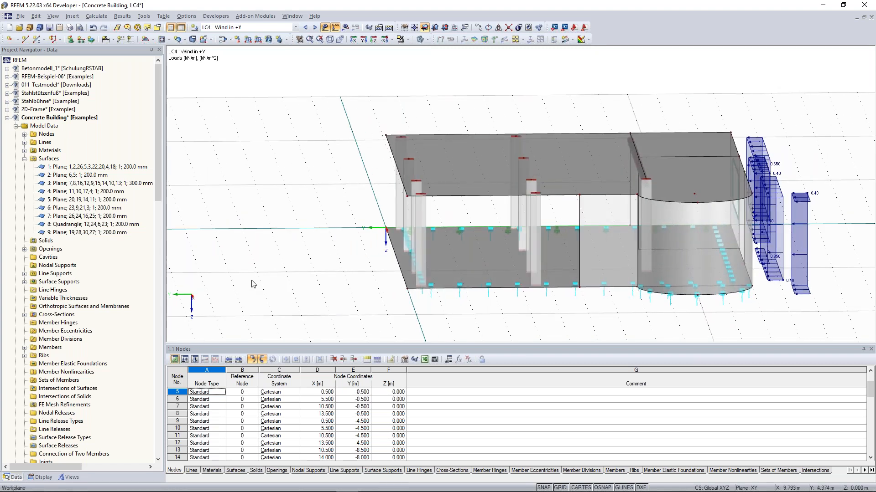
click(195, 360)
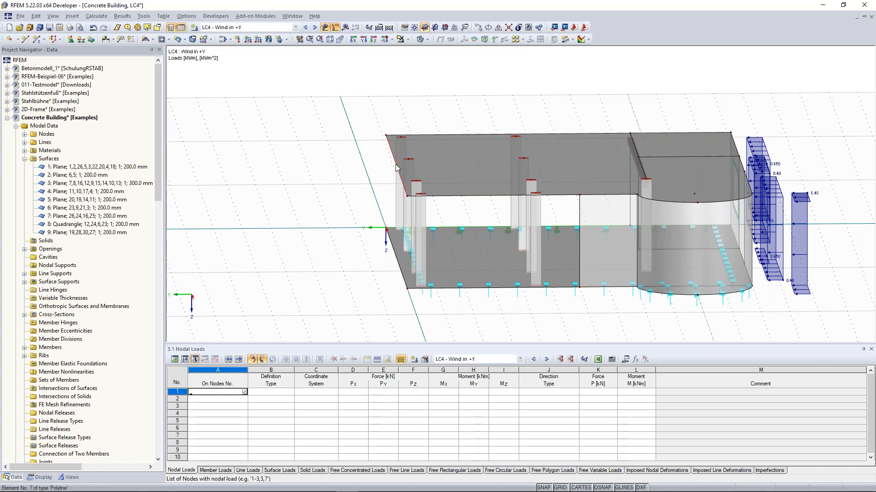
mouse_move(245, 480)
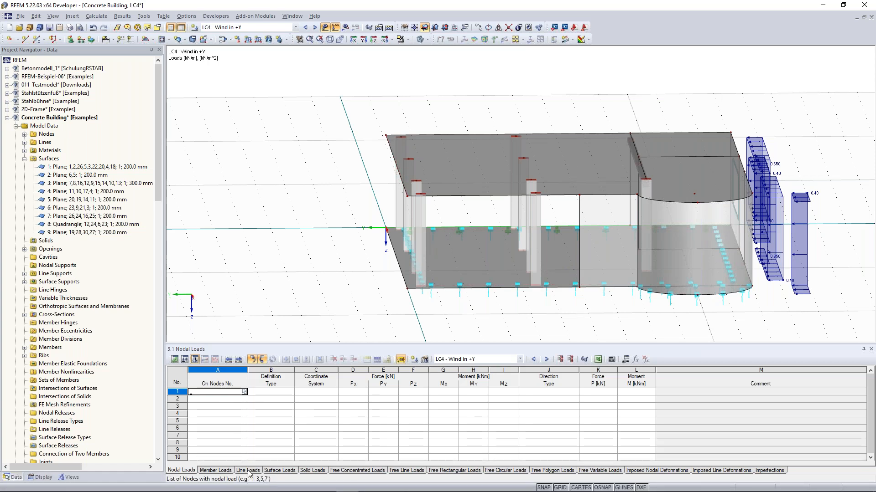
click(249, 472)
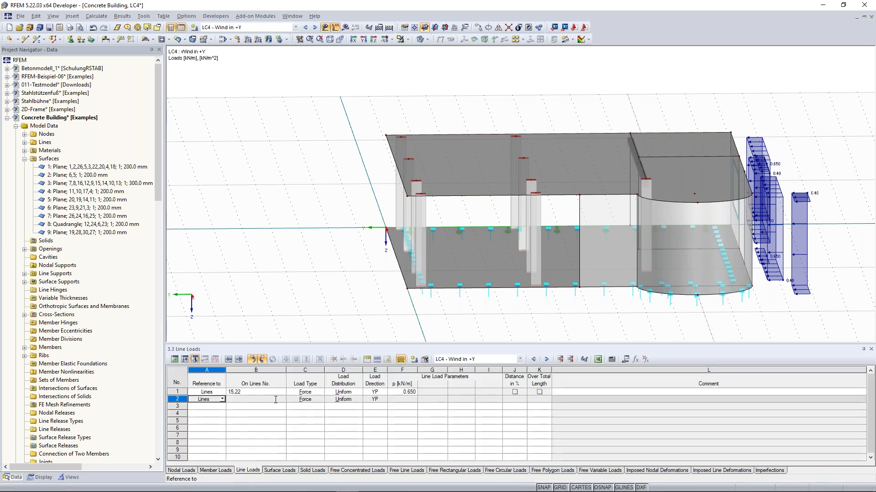
click(281, 399)
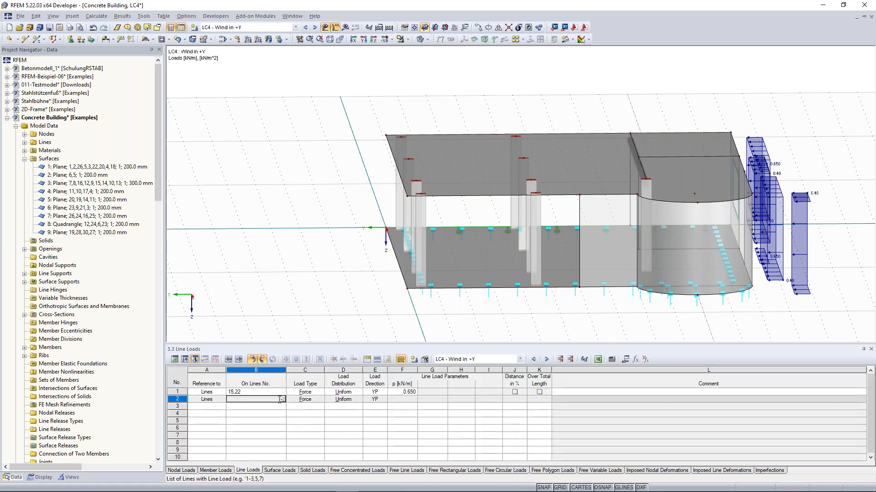
click(281, 399)
text(7)
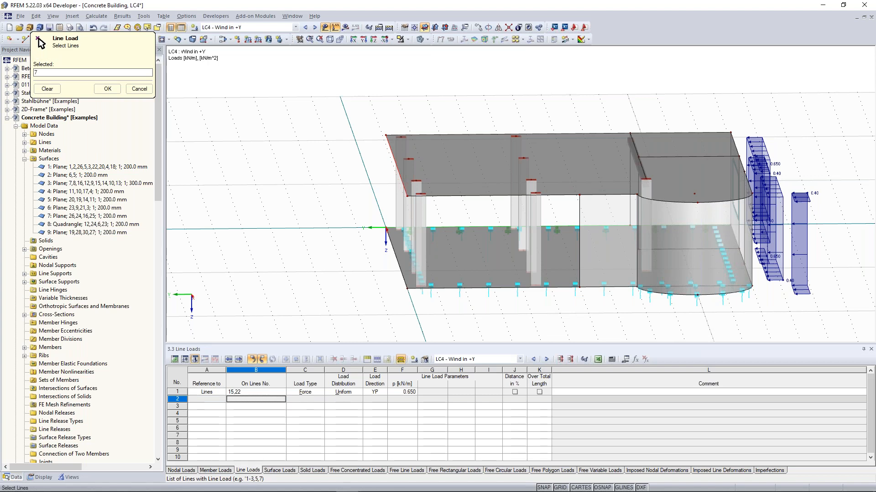
click(108, 89)
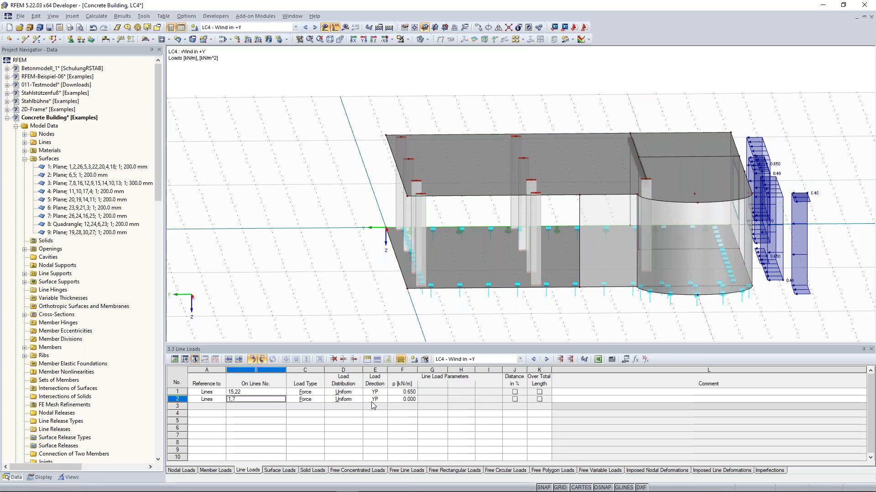
Set the magnitude of the line load on lines 1 and 7 to 0.41 kN/m
click(402, 400)
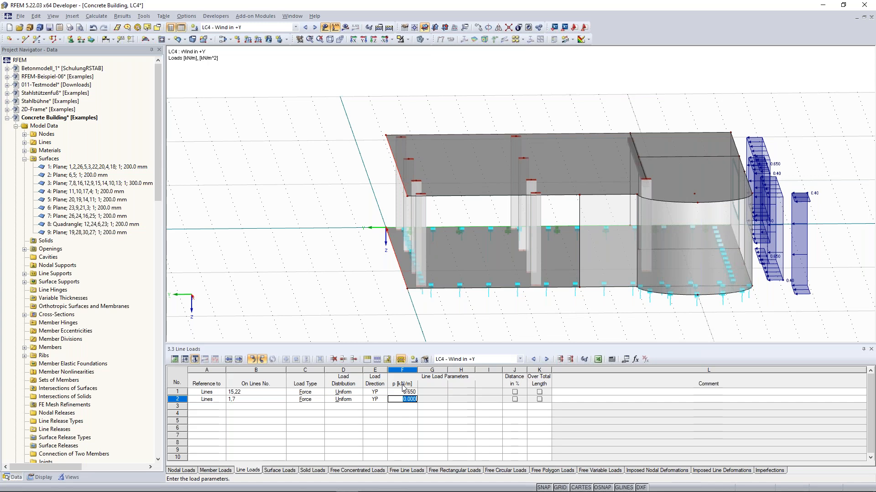
text(.)
text(41)
key(Return)
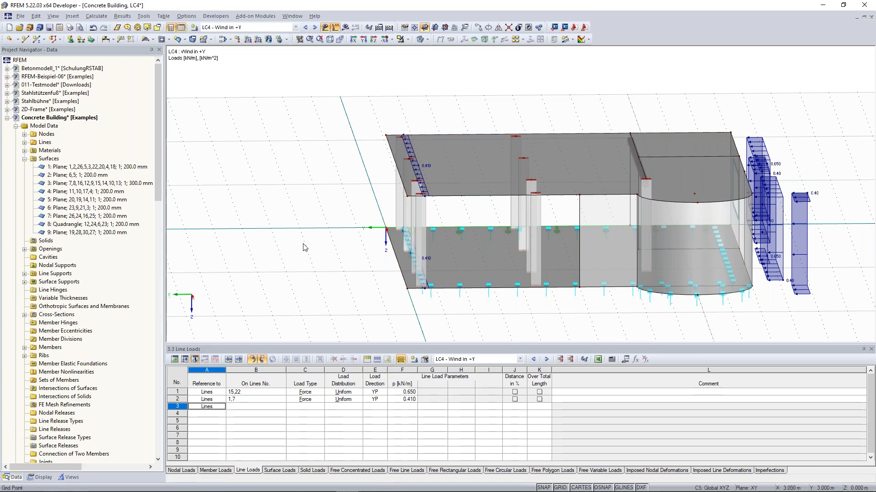
Review the LC4 wind loads and display the local axis systems of the members in load case LC5
ctrl+middle_drag(281, 254, 338, 241)
scroll(322, 279, down, 2)
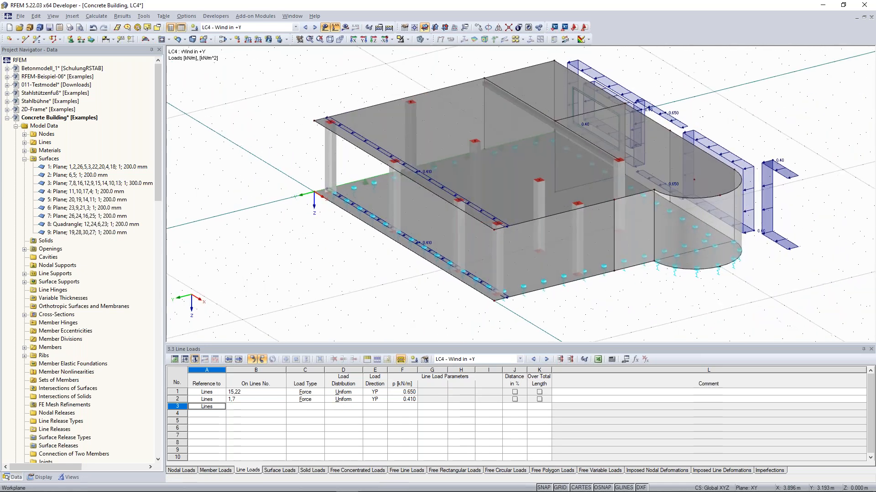
scroll(338, 240, down, 2)
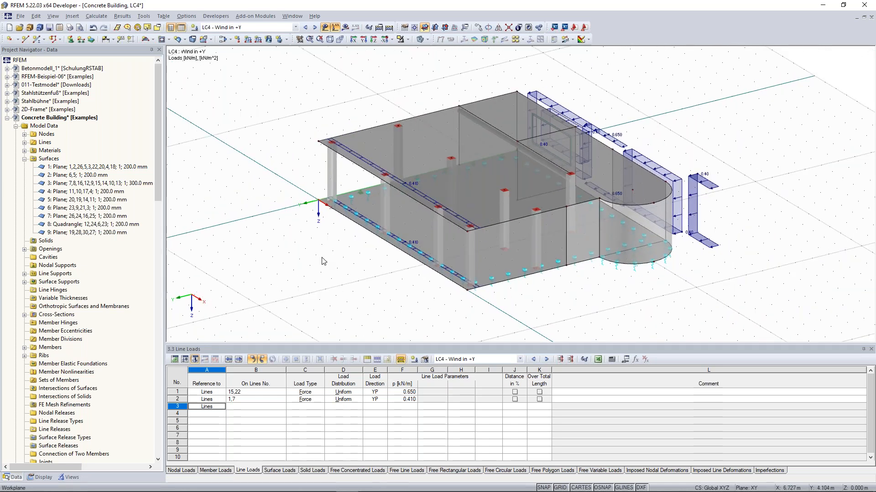
scroll(322, 253, down, 1)
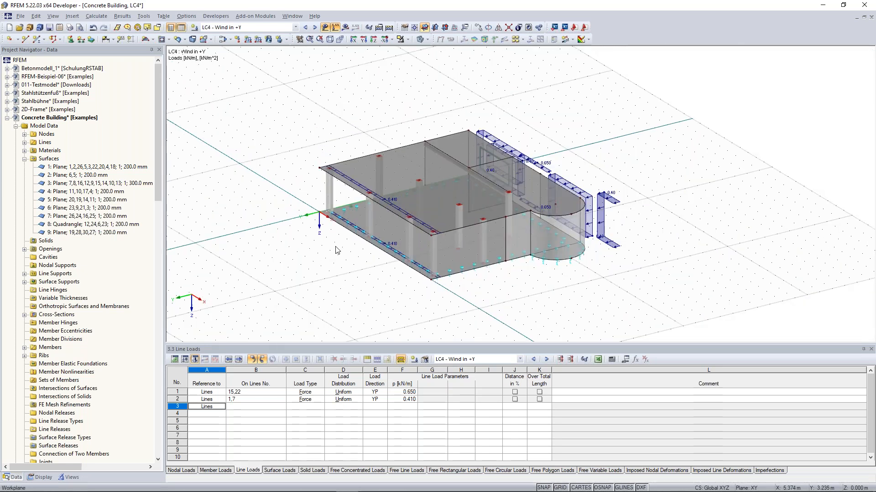
ctrl+middle_drag(336, 251, 294, 228)
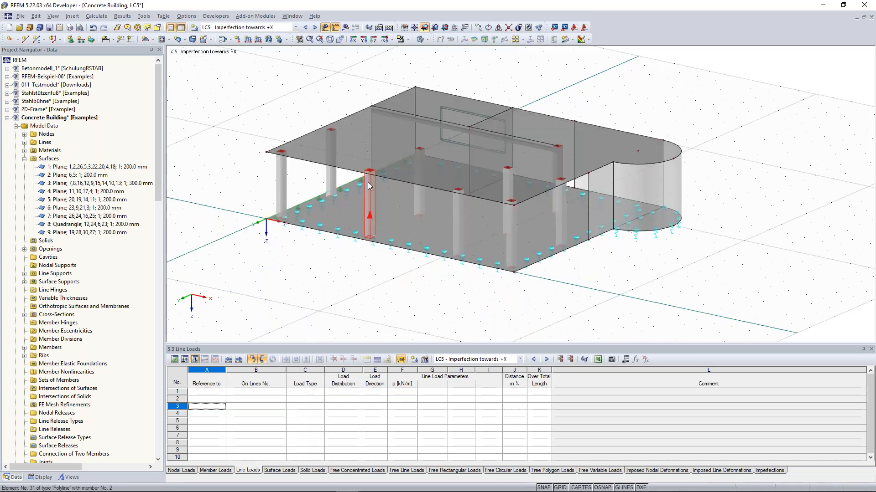
right_click(369, 185)
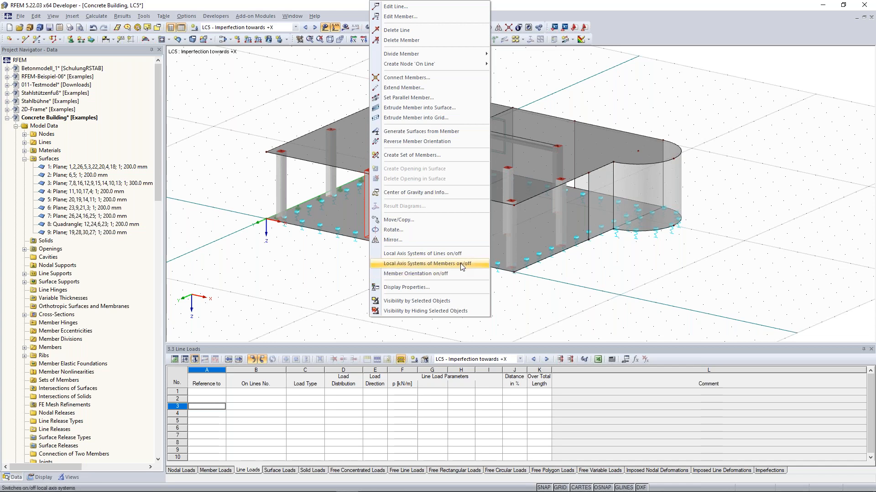
click(437, 264)
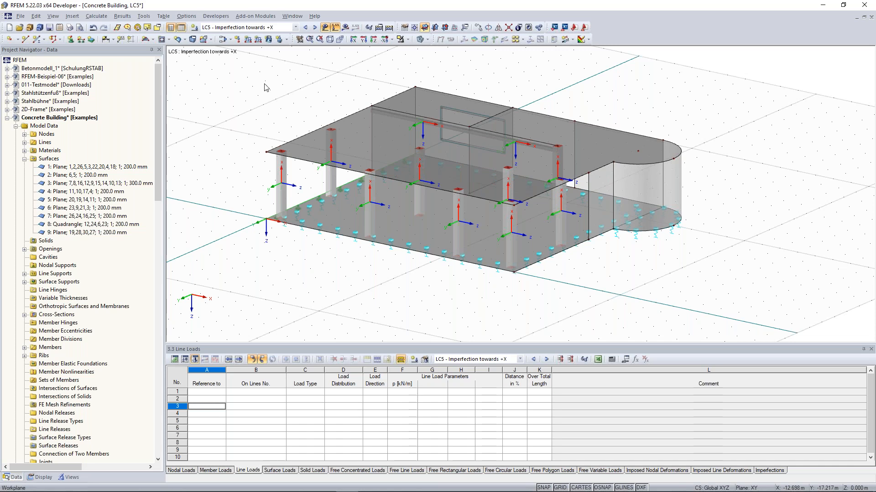
Limit the visible objects to the members with cross-section 1 - Rectangle 350/350, so only the columns remain active
ctrl+middle_drag(649, 251, 450, 206)
scroll(449, 205, up, 1)
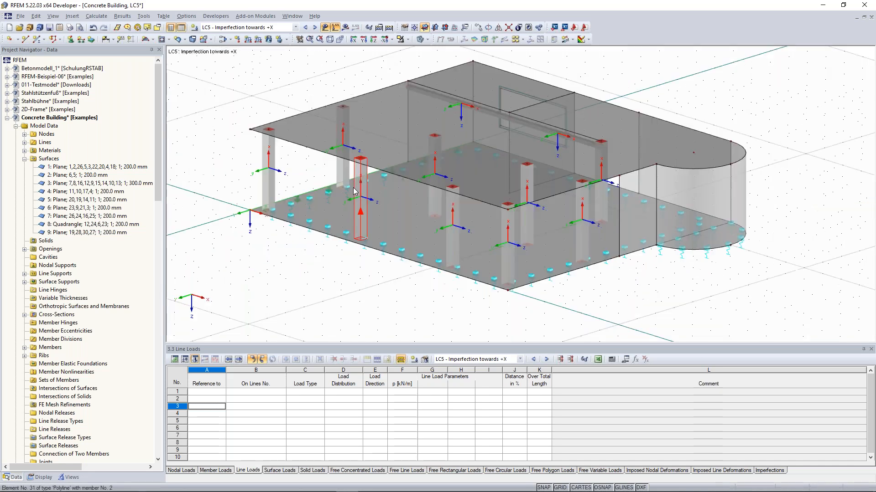
ctrl+middle_drag(315, 173, 292, 175)
scroll(291, 175, up, 1)
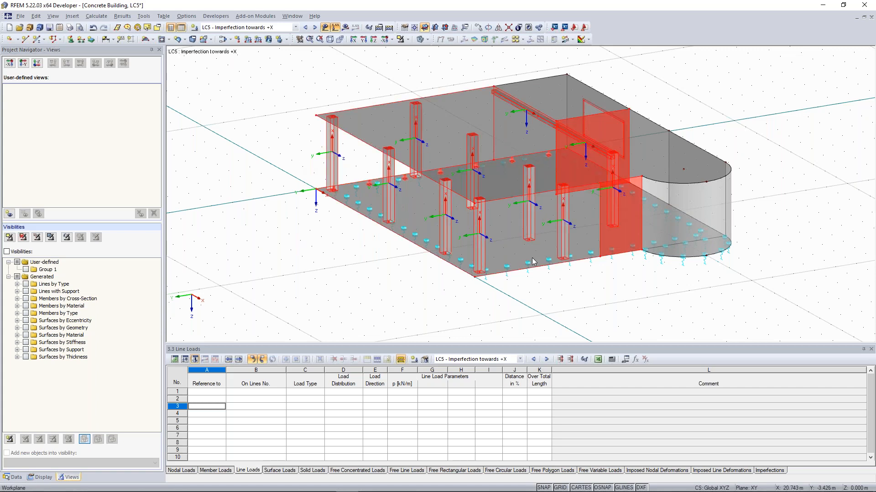
click(84, 440)
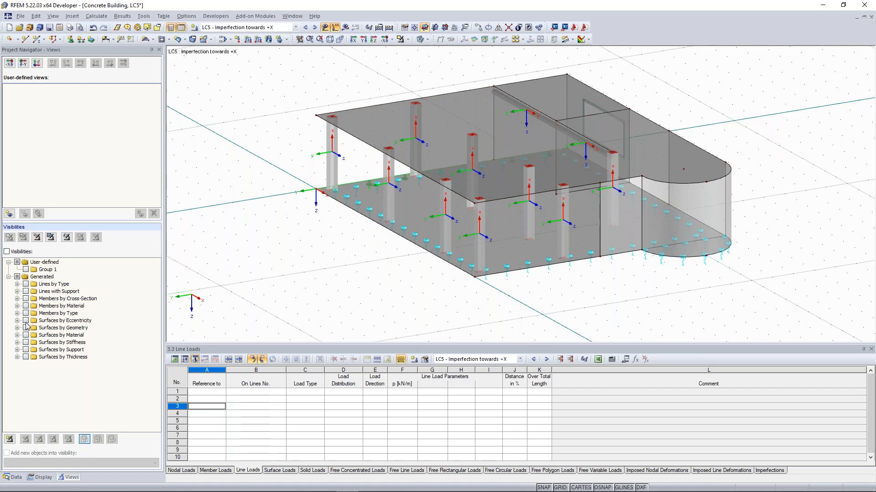
click(16, 298)
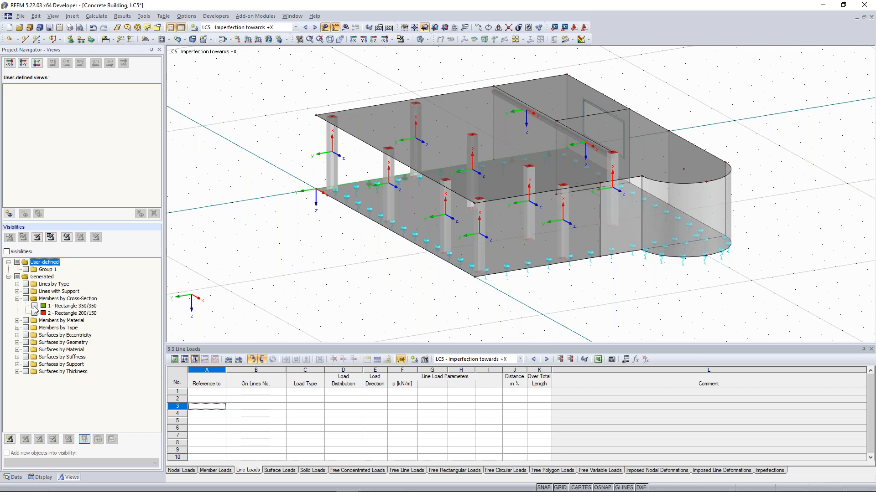
click(35, 306)
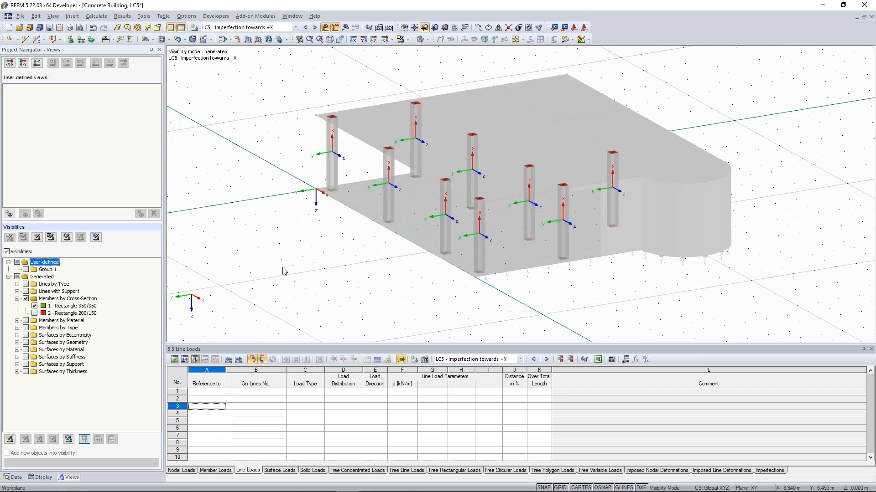
ctrl+middle_drag(292, 246, 275, 244)
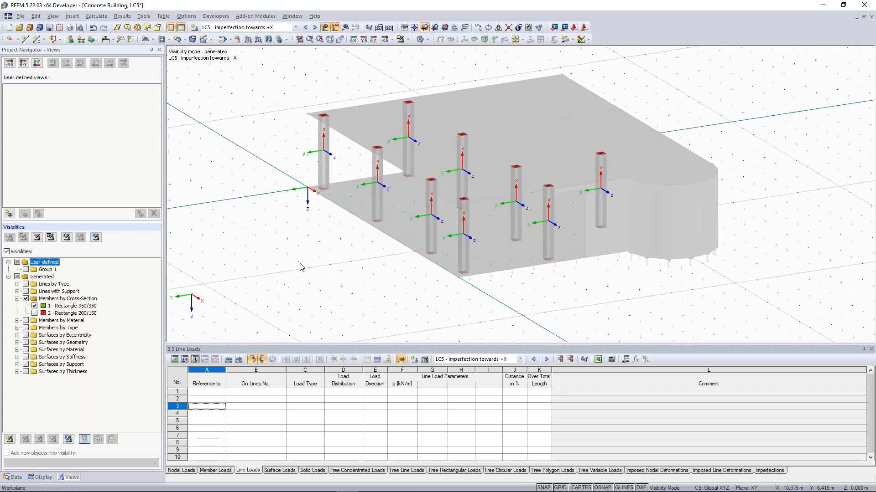
middle_drag(278, 154, 285, 162)
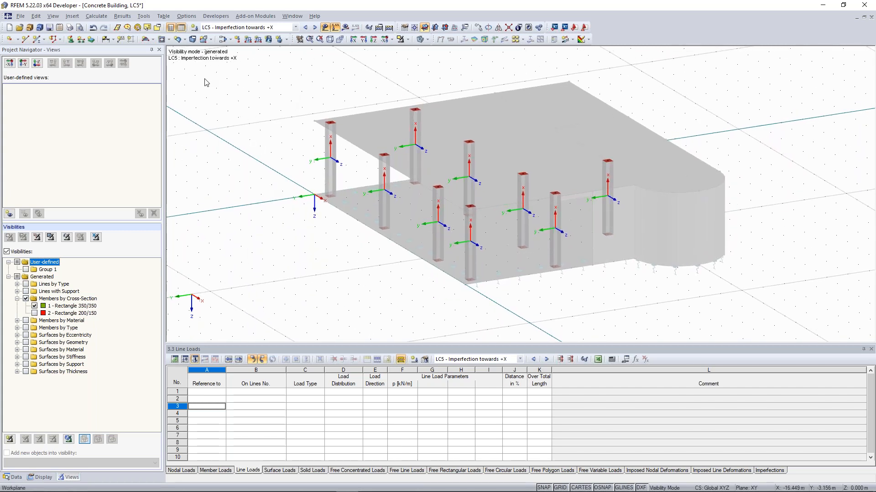
Define a new member imperfection to EN 1992-1-1: 2004-12 (Eurocode 2) in local z, relative, with inclination 1/200 and precamber 0
click(73, 16)
click(73, 16)
click(73, 16)
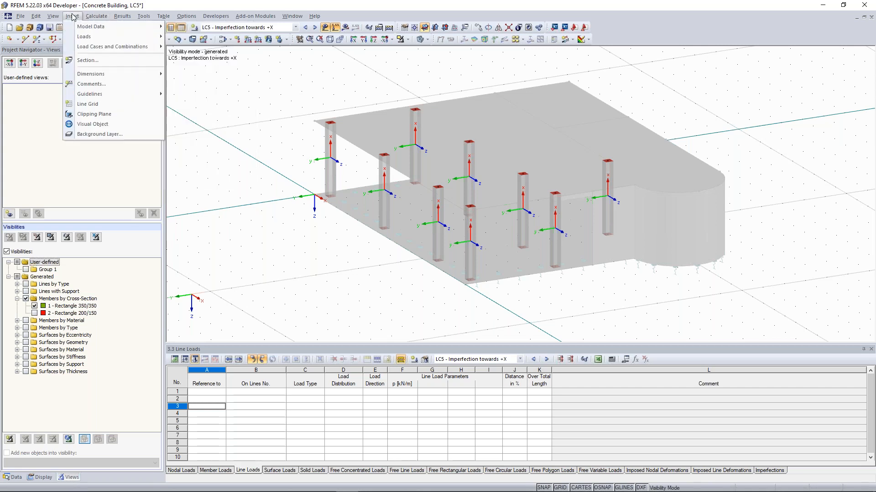
mouse_move(84, 38)
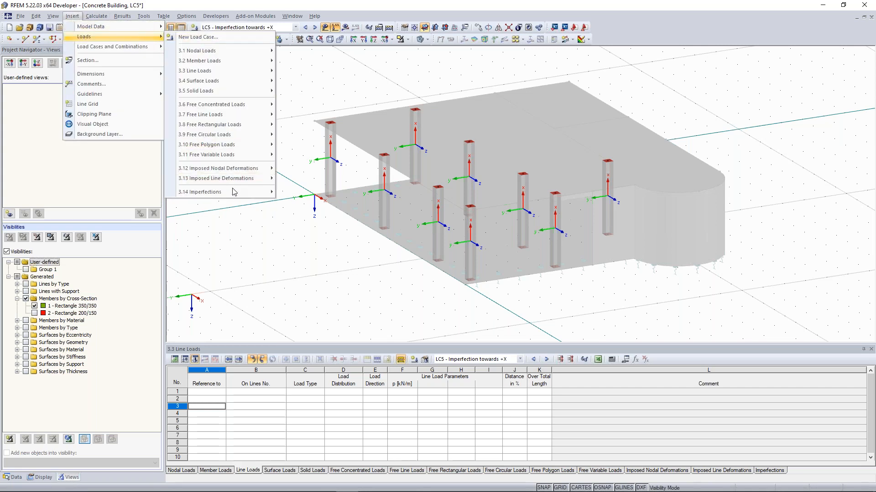
mouse_move(210, 195)
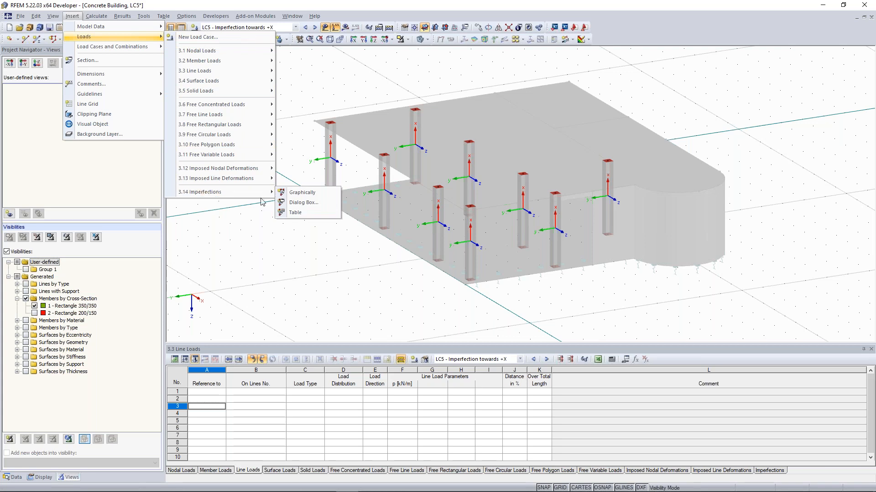
click(296, 195)
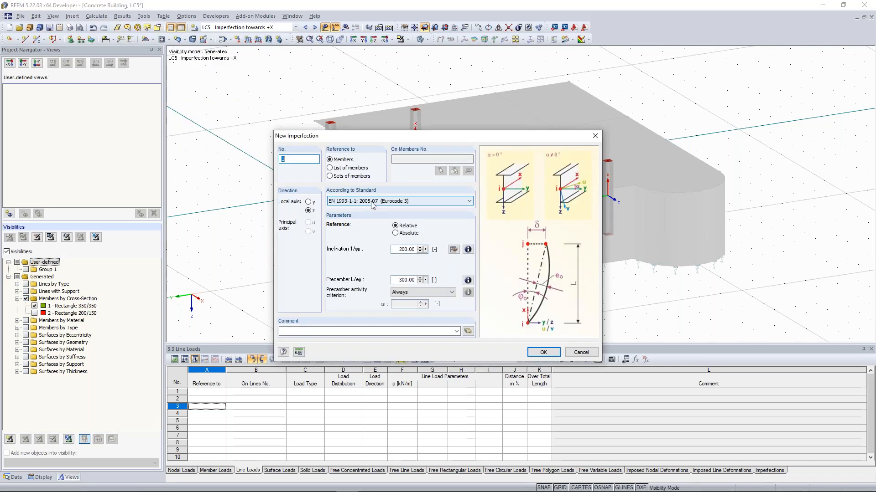
click(373, 206)
click(373, 212)
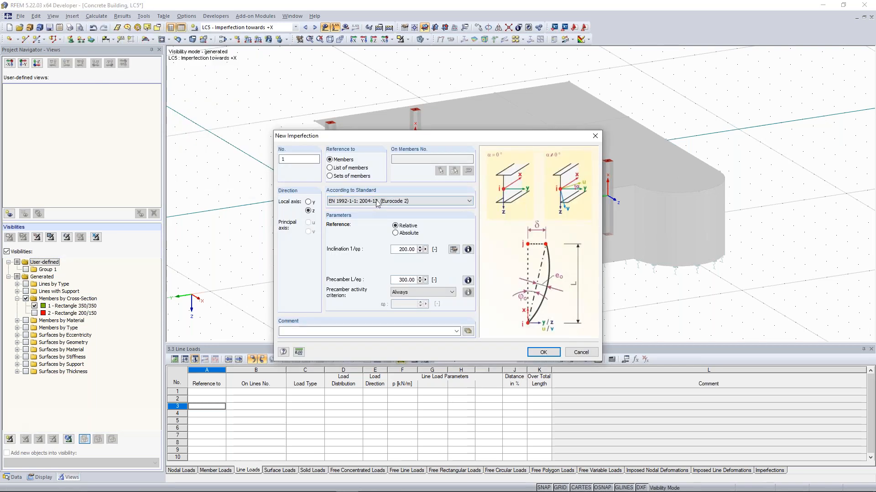
double_click(395, 280)
text(0)
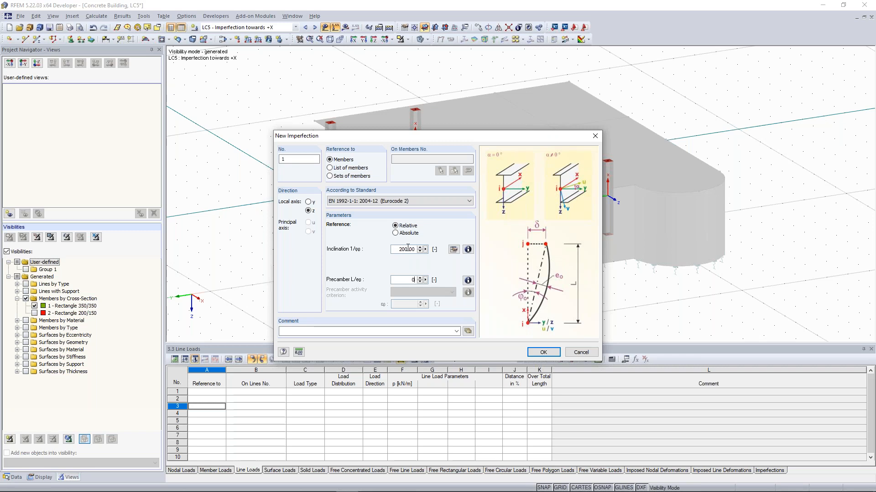
click(395, 226)
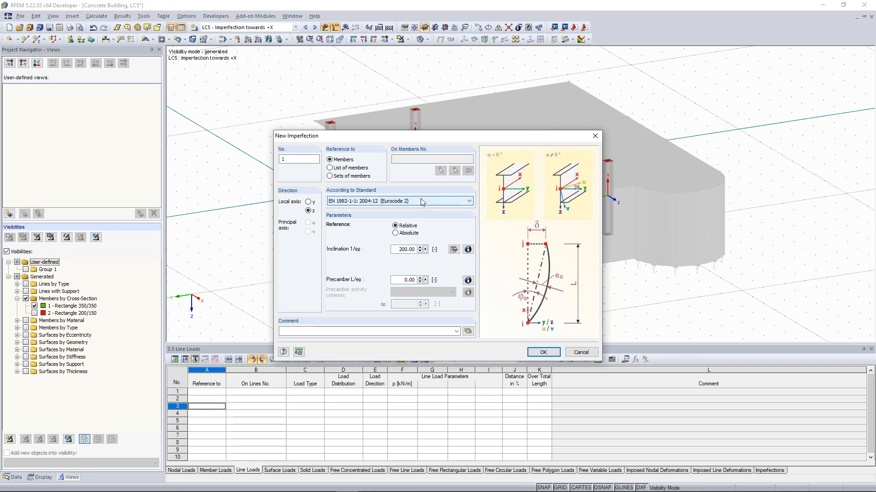
Assign the defined imperfection to all visible columns in load case LC5
click(542, 352)
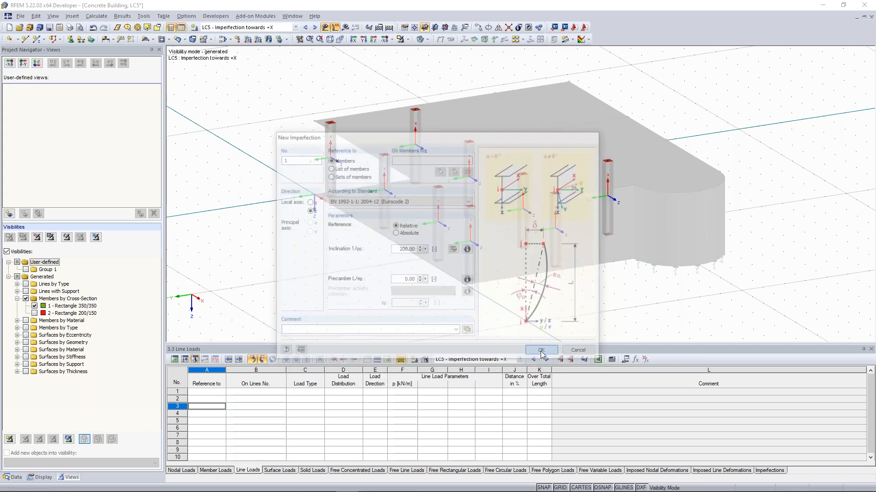
drag(297, 70, 677, 307)
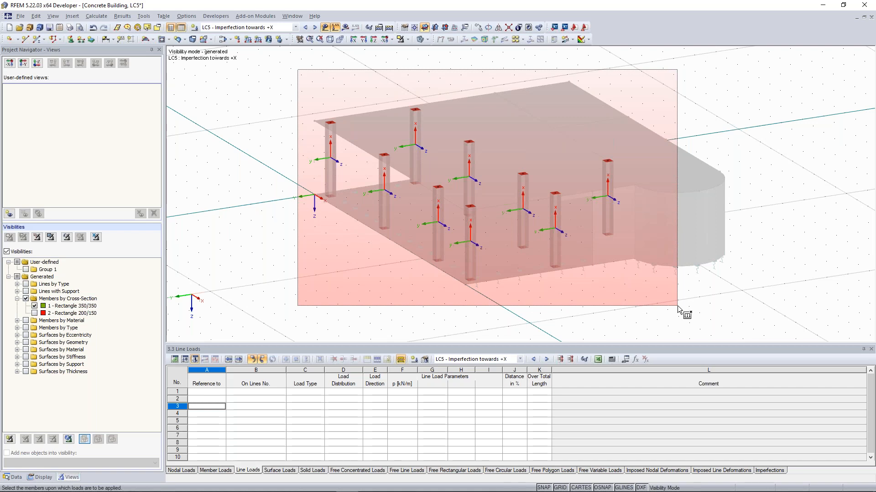
drag(677, 307, 677, 306)
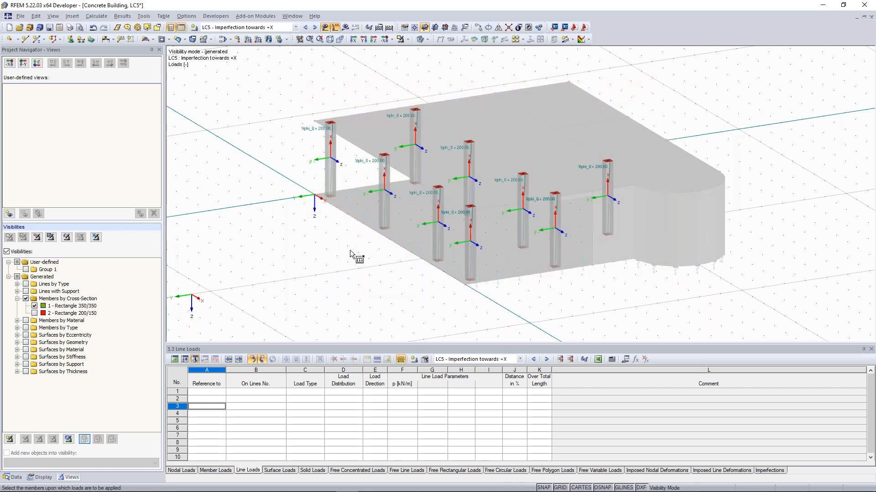
ctrl+middle_drag(325, 227, 392, 226)
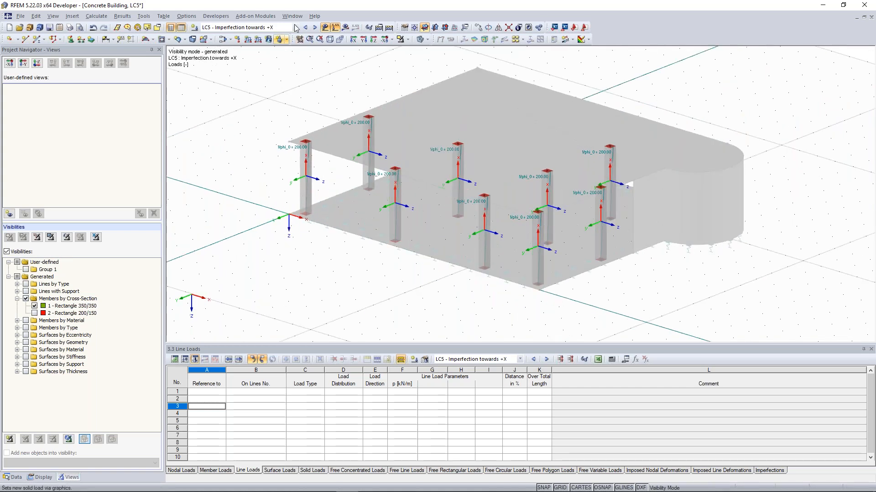
In load case LC6, apply a Eurocode 2 imperfection with inclination 1/200 in local y direction to all the columns
click(315, 28)
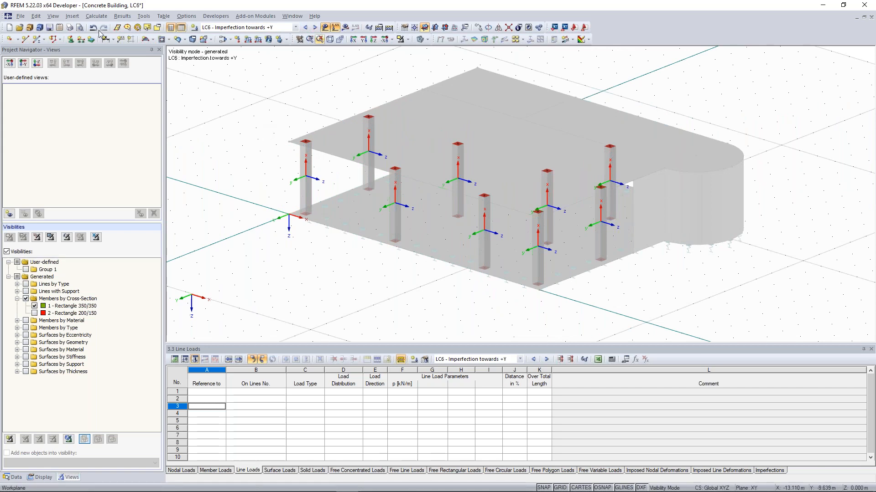
click(72, 16)
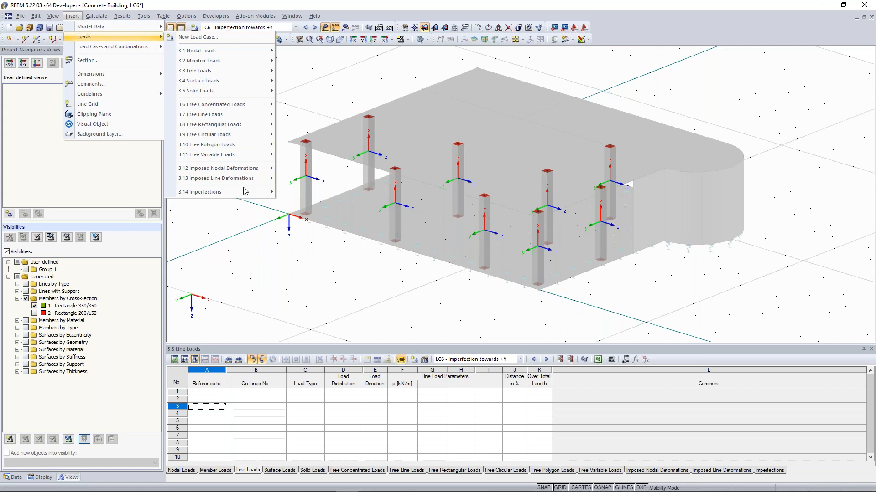
mouse_move(244, 192)
click(299, 192)
drag(340, 139, 229, 263)
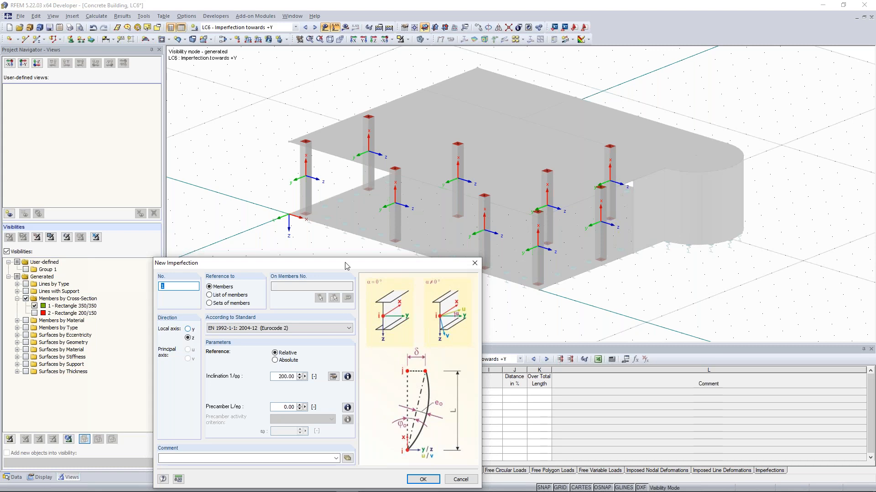
click(188, 330)
click(422, 479)
drag(426, 171, 720, 315)
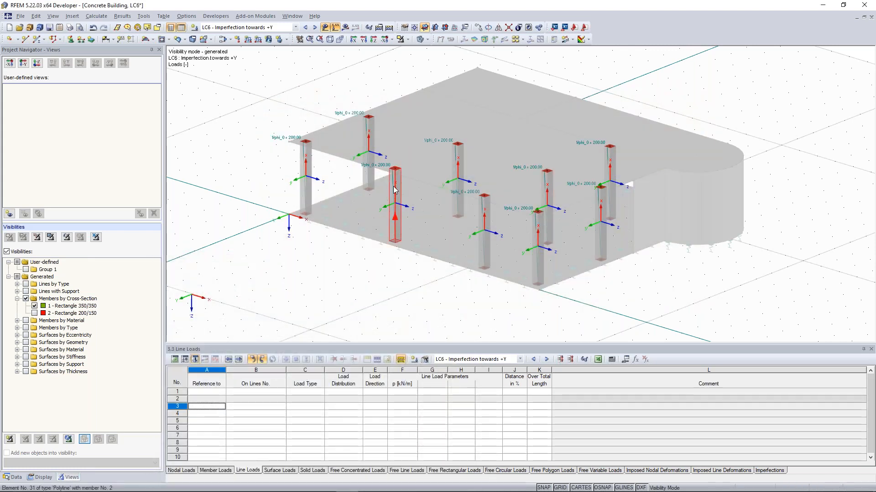
Check the LC6 column inclinations in the wireframe display, and cancel the visibility mode to restore the whole building
ctrl+middle_drag(405, 94, 417, 49)
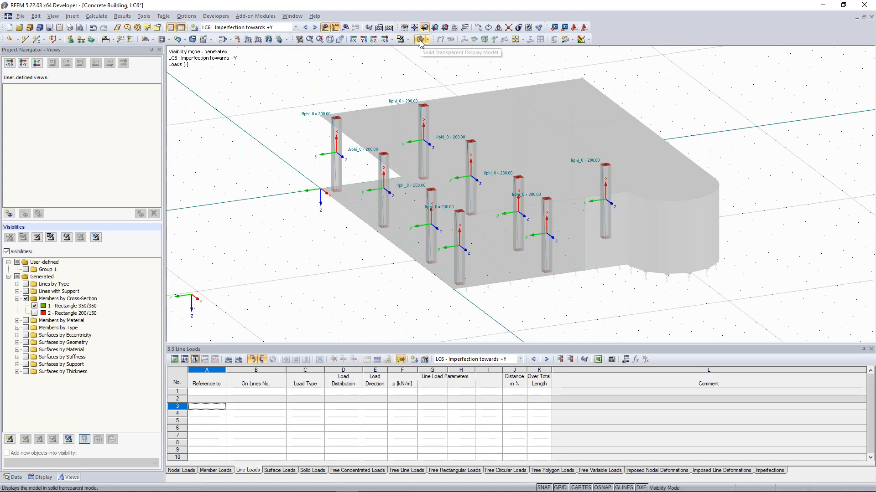
click(420, 41)
scroll(396, 117, up, 6)
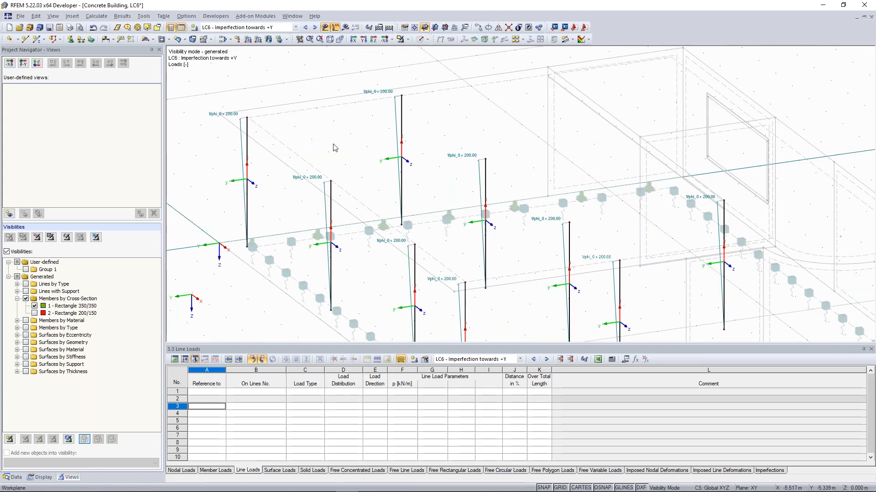
scroll(333, 144, down, 3)
scroll(345, 136, down, 2)
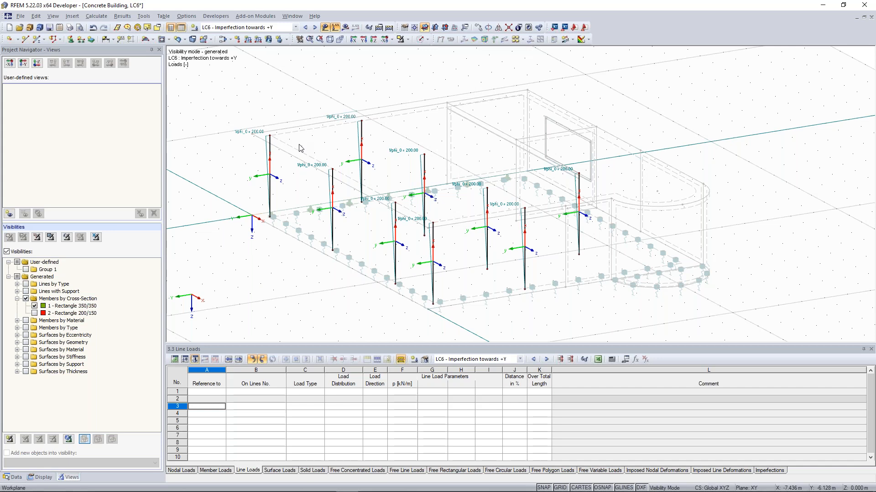
click(409, 40)
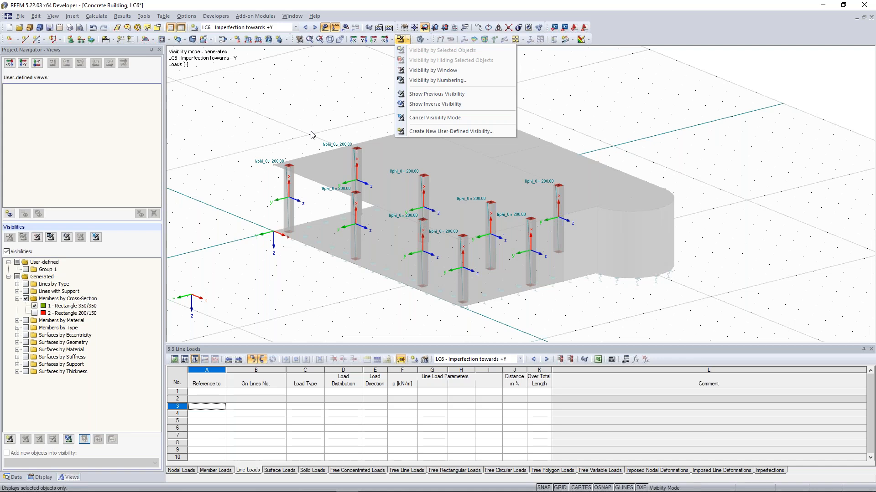
click(434, 118)
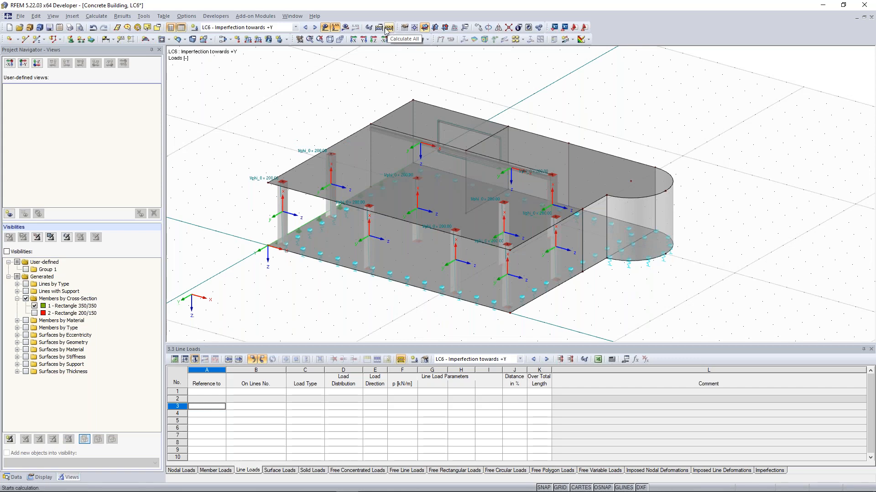
Calculate only result combination RC1, ULS (STR/GEO) - Permanent / transient - Eq. 6.10
click(101, 18)
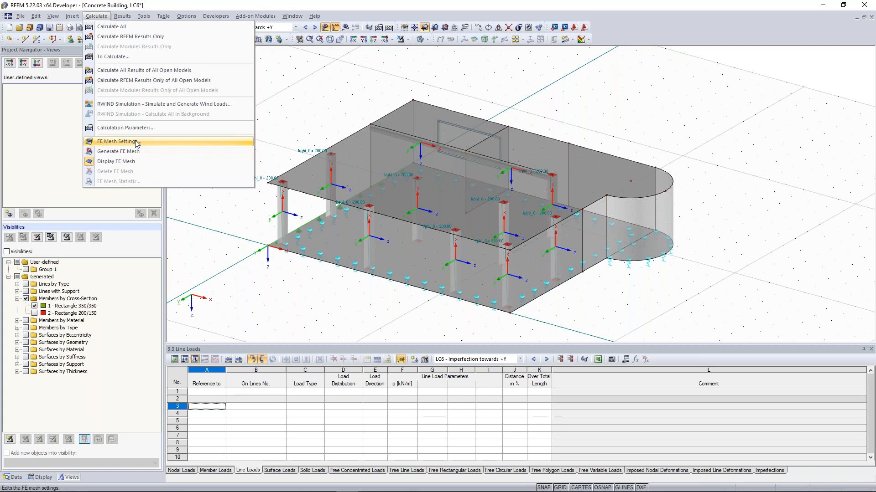
click(139, 59)
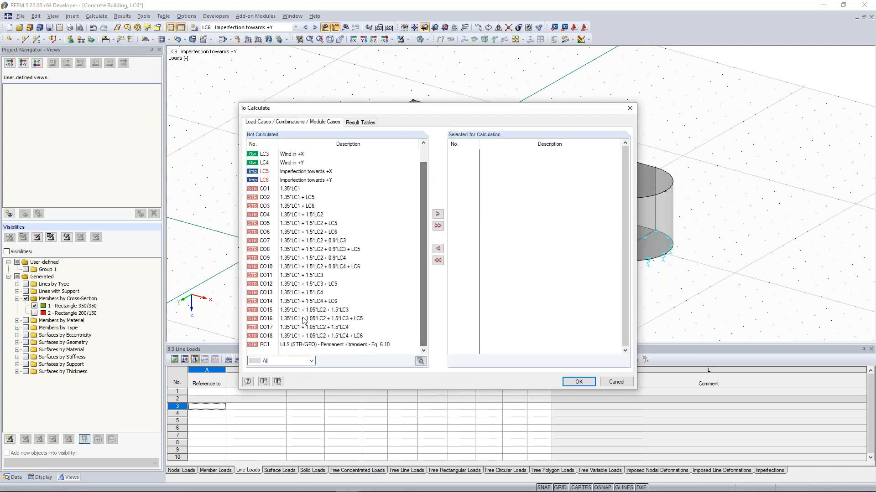
click(267, 348)
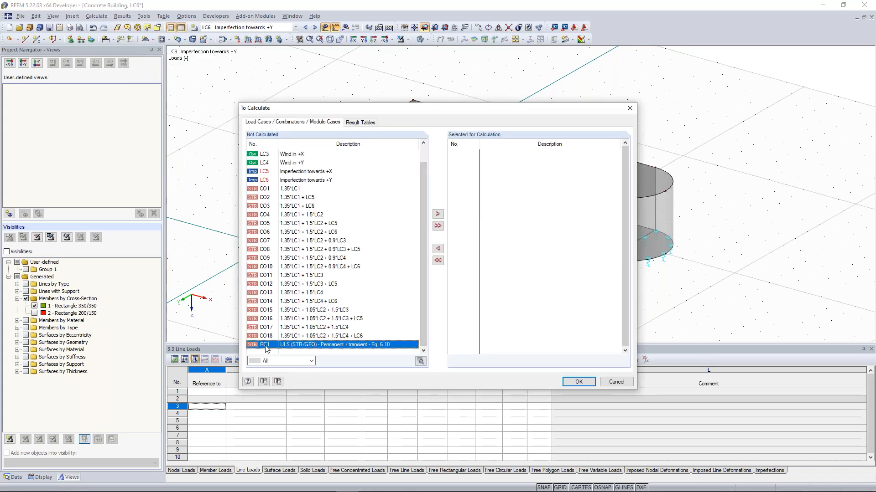
click(437, 214)
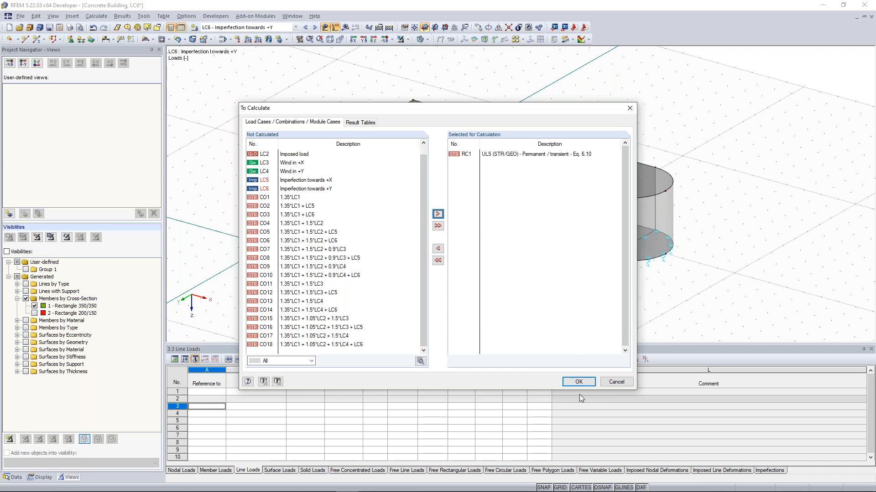
click(579, 382)
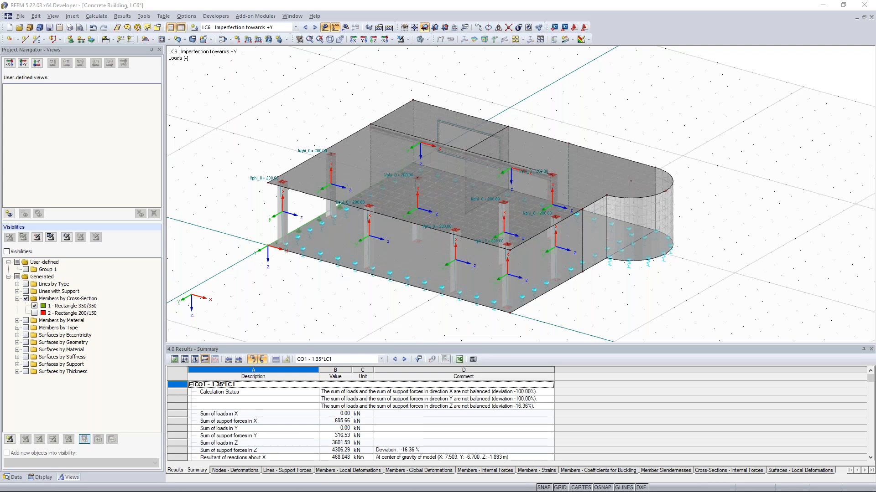
Look through the concrete design add-on modules in the project data of the Concrete Building model
click(13, 478)
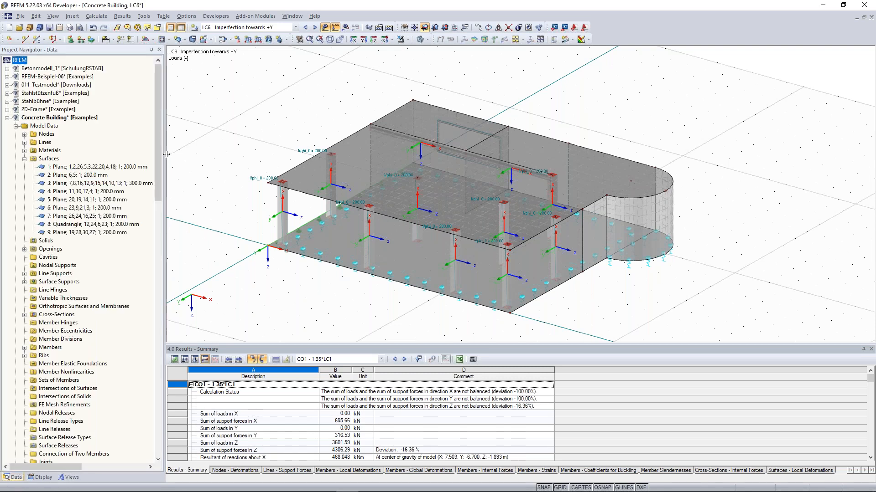
drag(157, 152, 164, 336)
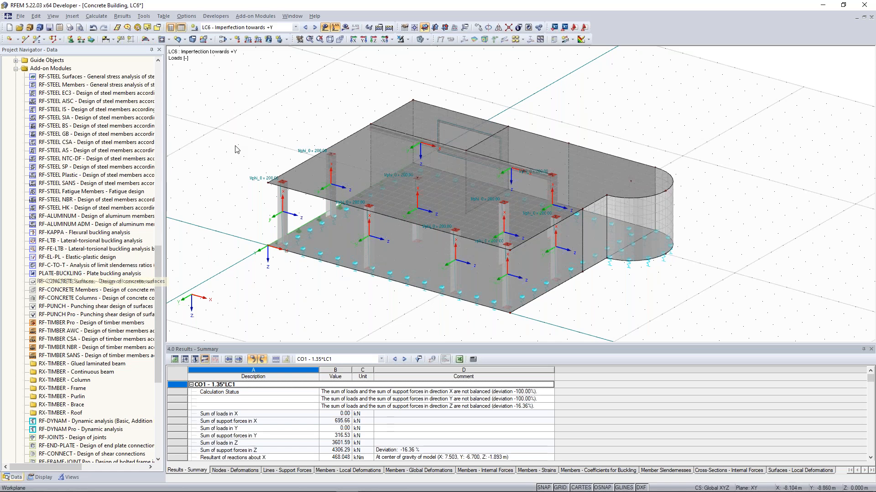
scroll(225, 146, down, 2)
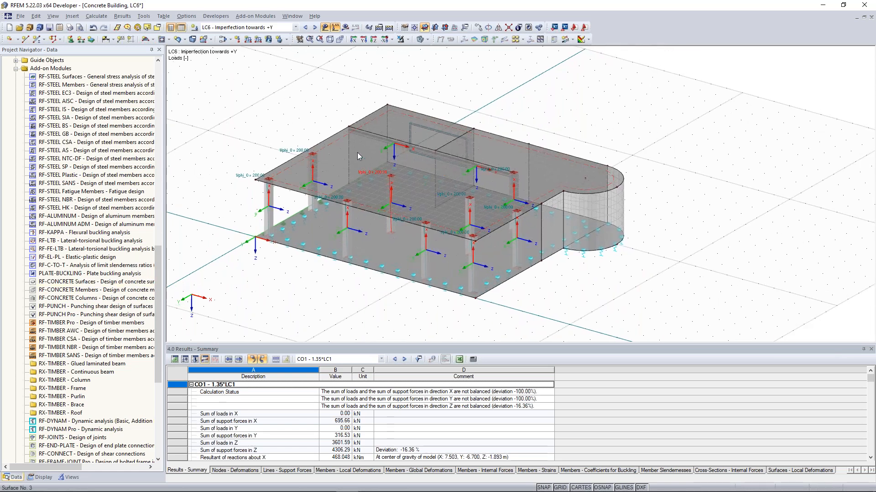
Look through the material models available for the Concrete C30/37 material and close its settings
scroll(357, 165, up, 2)
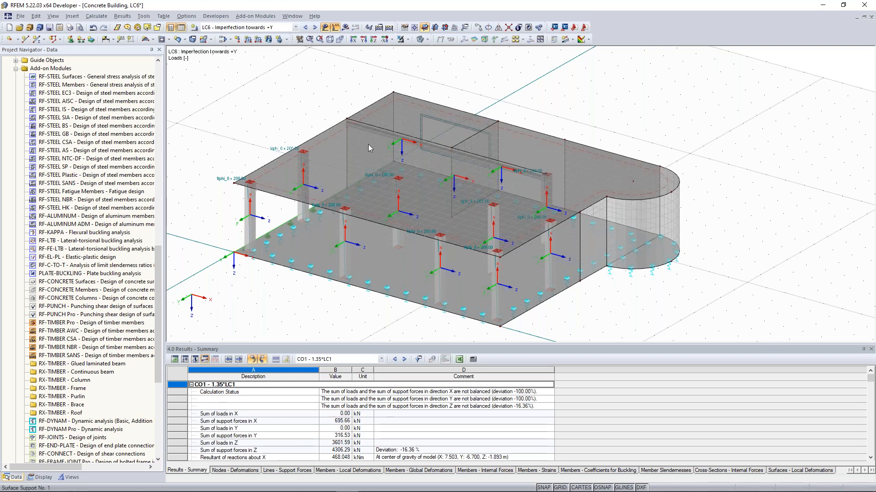
scroll(327, 151, up, 1)
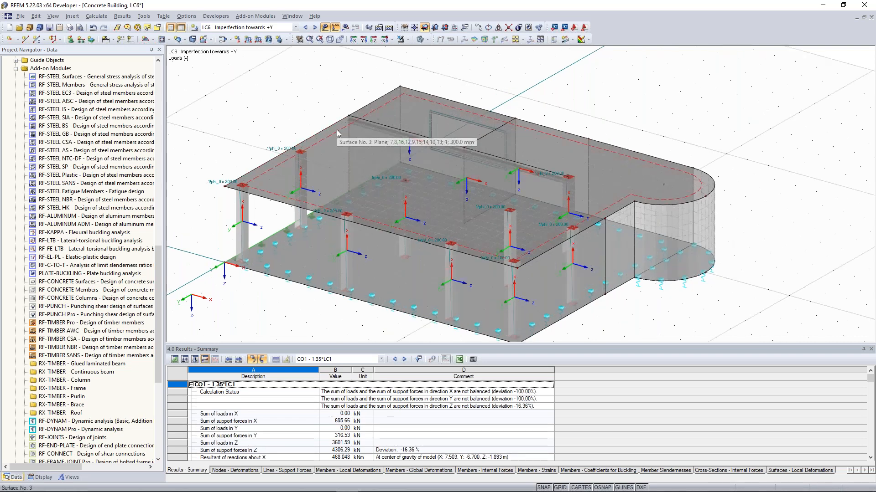
scroll(133, 200, up, 15)
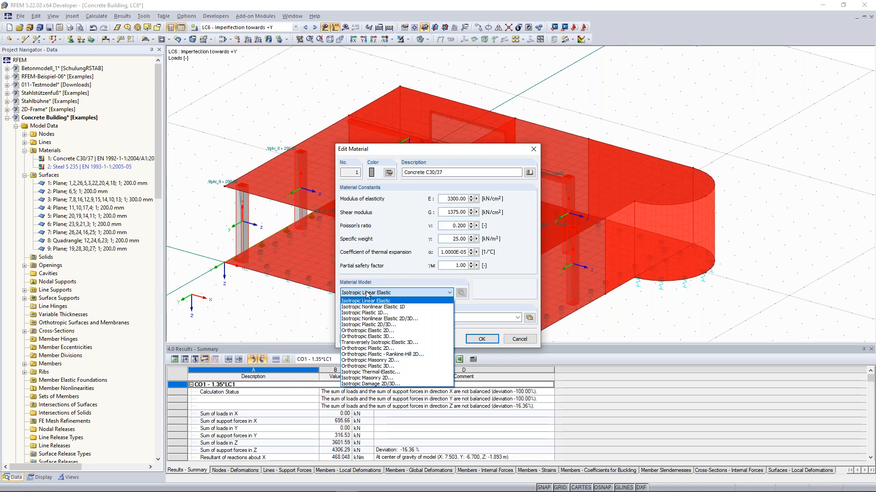
click(487, 303)
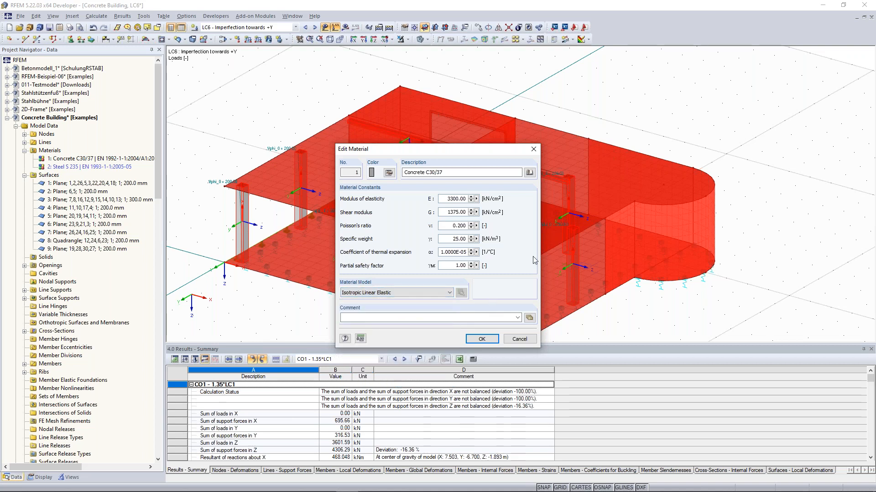
click(537, 151)
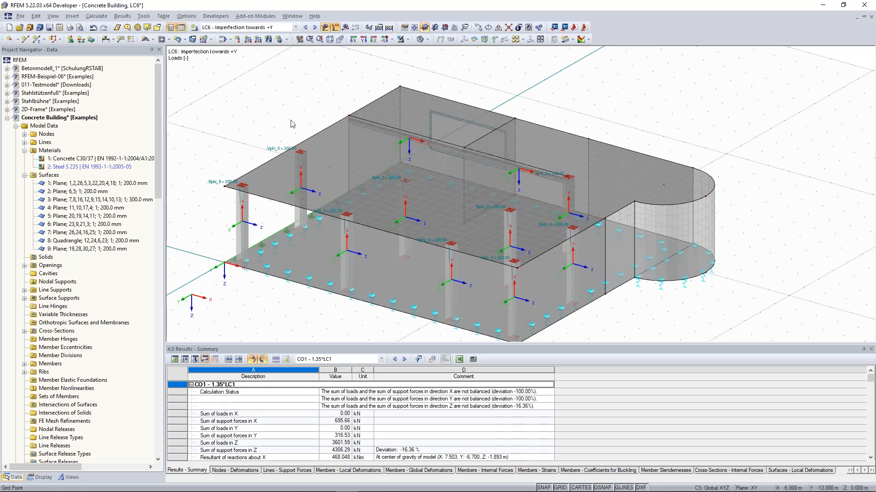
Examine the roof slab around the free end of the interior wall where it meets the beam line
scroll(292, 124, down, 1)
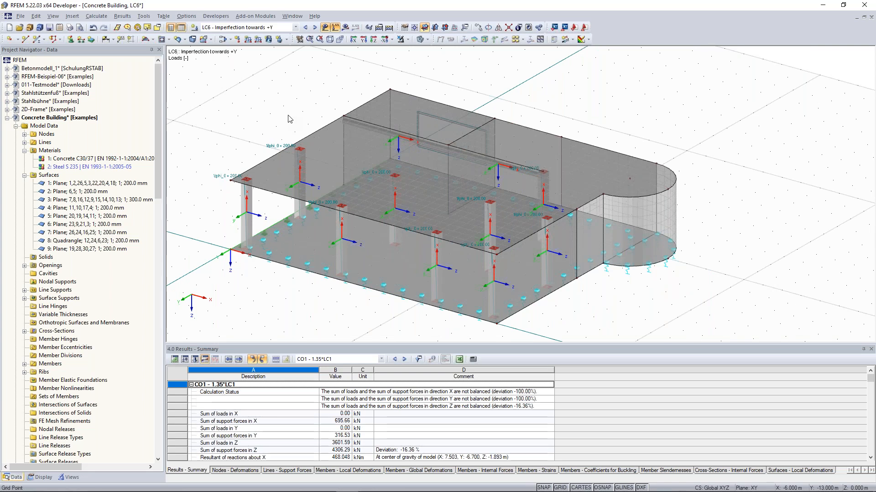
ctrl+middle_drag(288, 116, 303, 122)
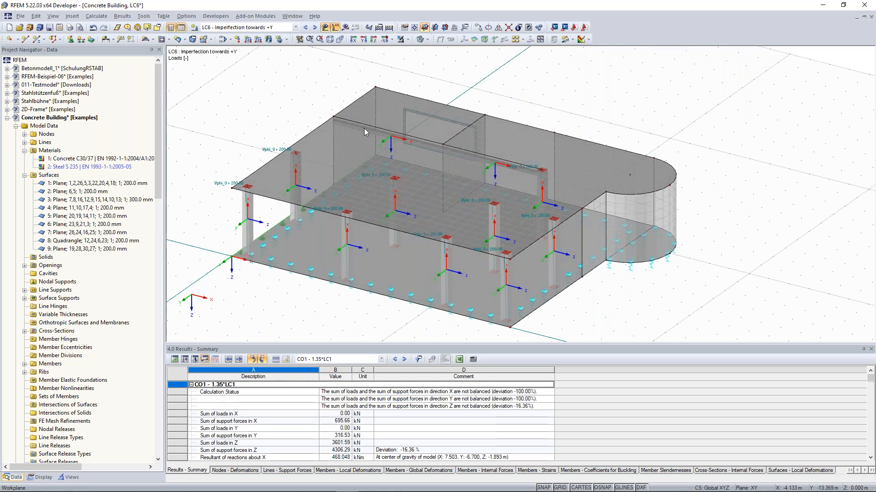
scroll(461, 109, up, 4)
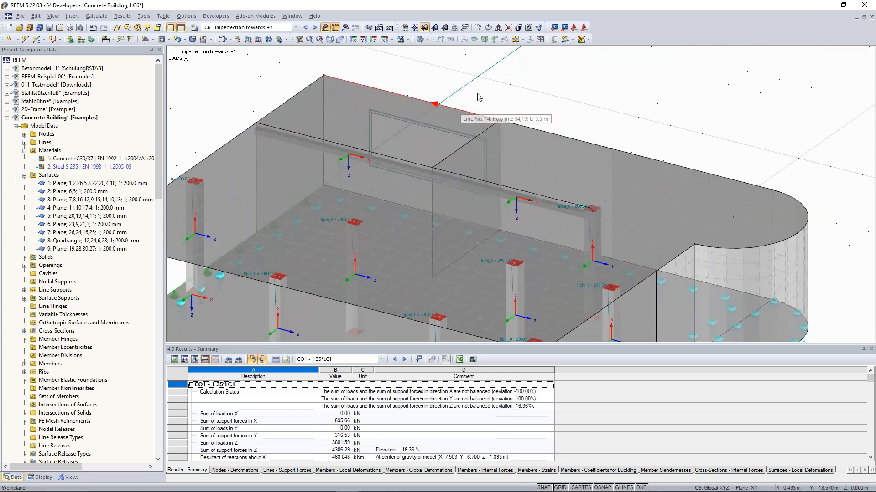
middle_drag(522, 83, 576, 66)
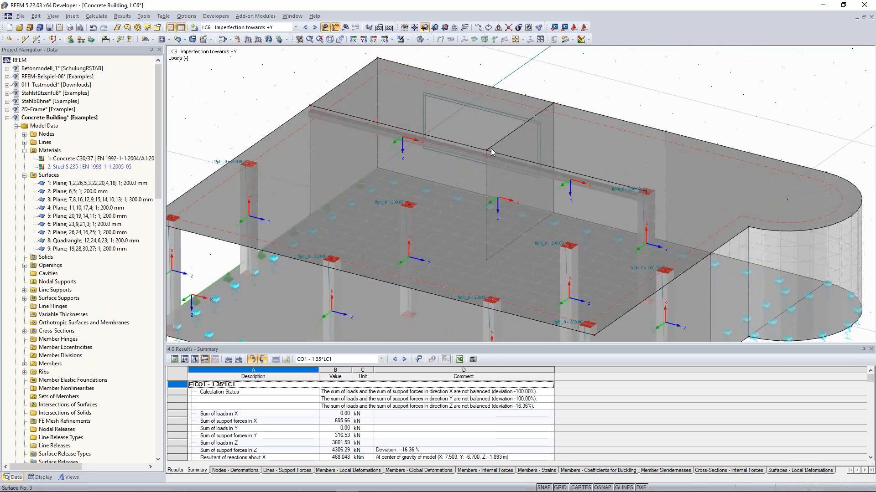
scroll(302, 87, down, 2)
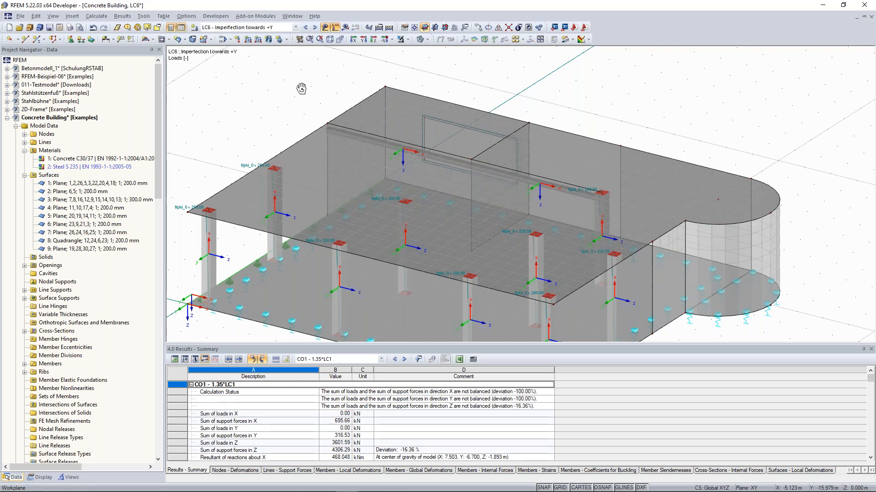
ctrl+middle_drag(302, 88, 301, 96)
scroll(468, 179, up, 1)
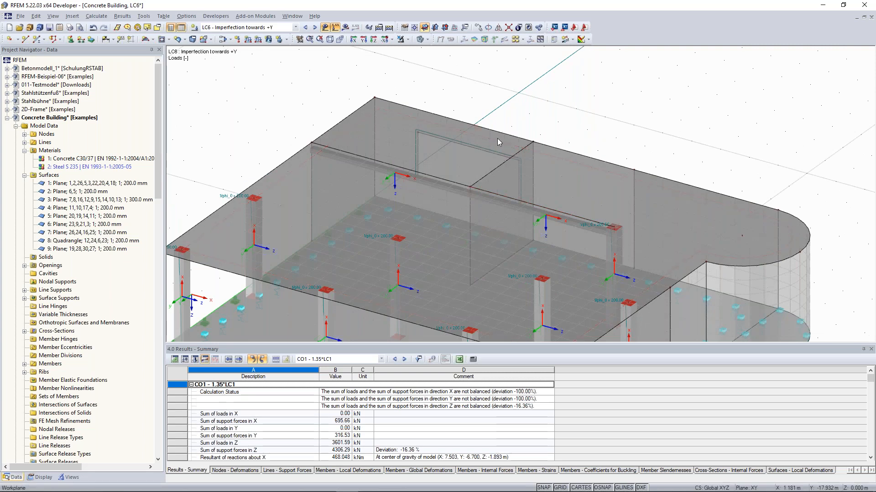
scroll(503, 129, up, 2)
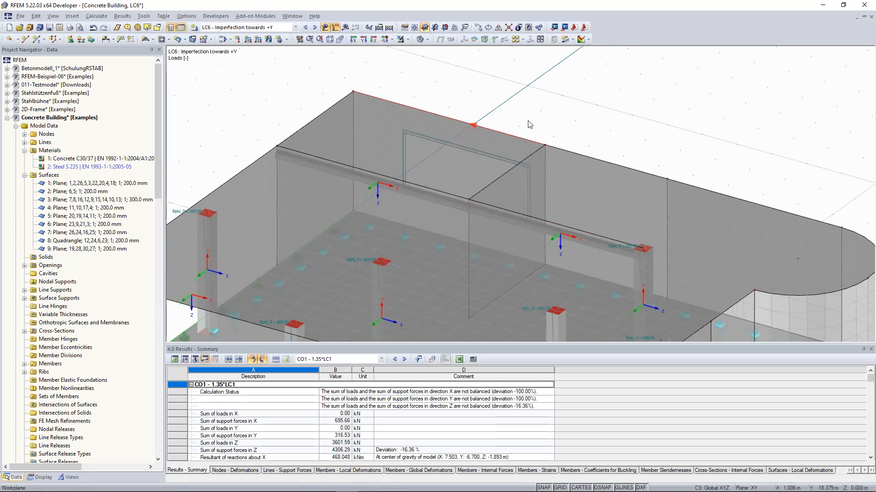
middle_drag(529, 125, 542, 100)
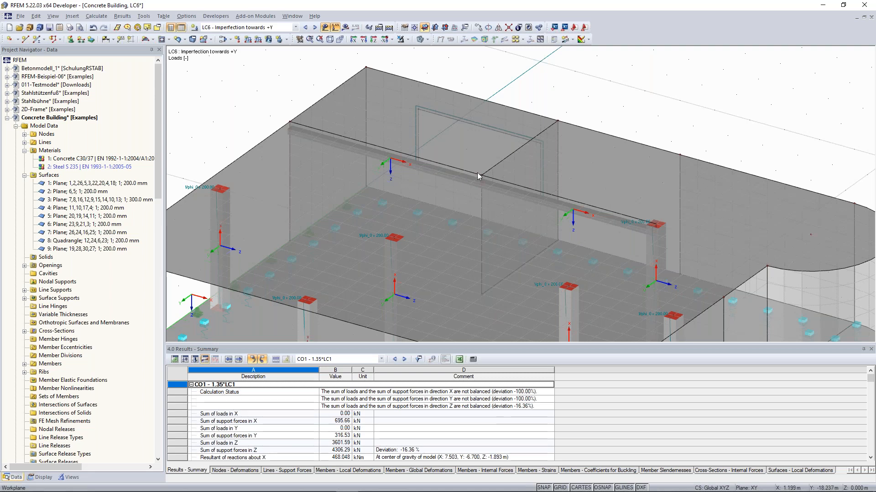
scroll(502, 180, up, 1)
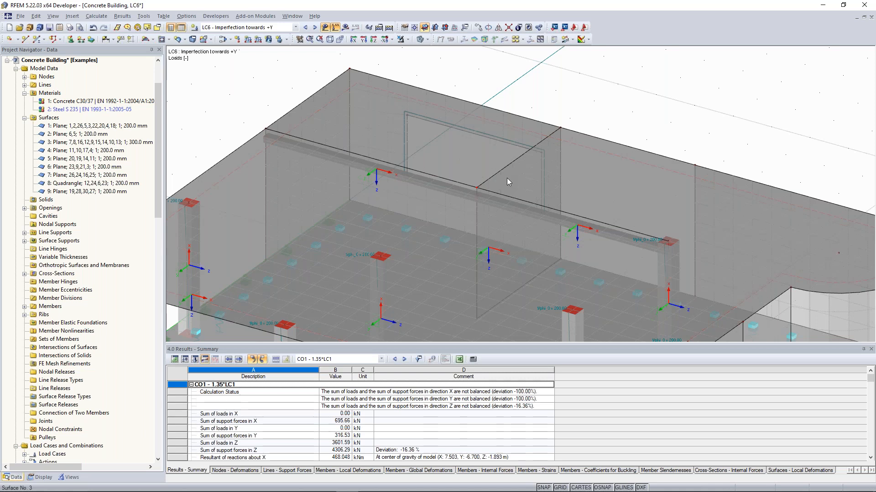
Add a circular FE mesh refinement at the interior wall's free top corner with radius 1.5 m and target FE lengths 0.1 m inner, 0.5 m outer
right_click(478, 191)
mouse_move(528, 217)
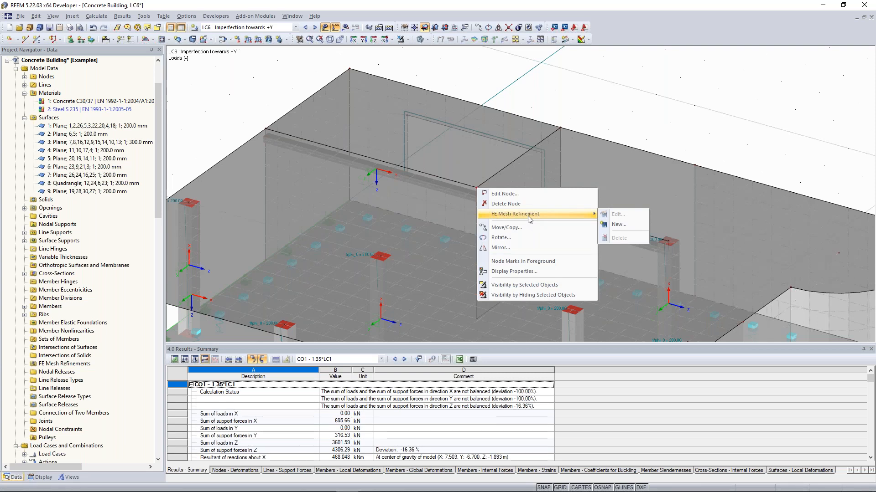
click(618, 224)
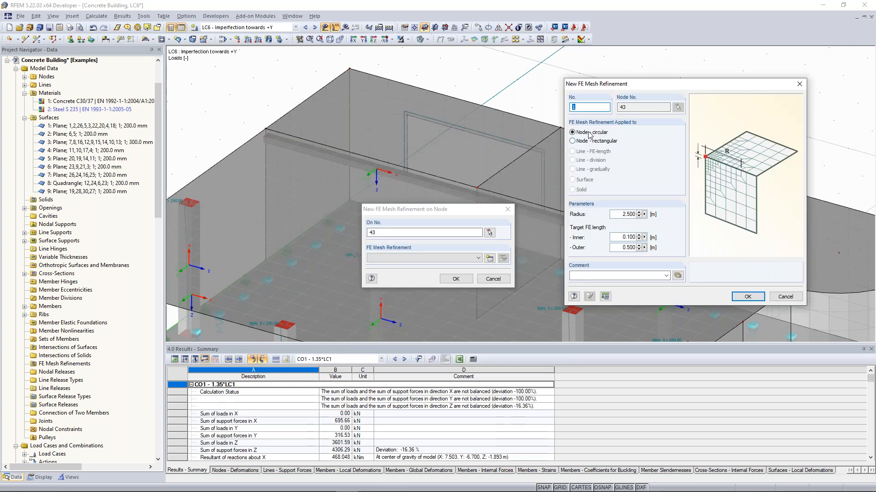
double_click(627, 215)
text(1.5)
drag(621, 237, 634, 236)
drag(620, 247, 653, 249)
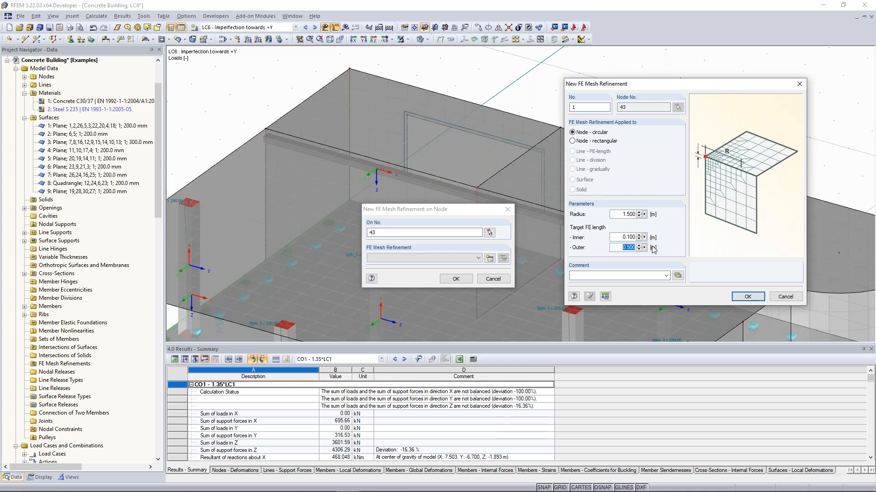
click(746, 297)
click(455, 278)
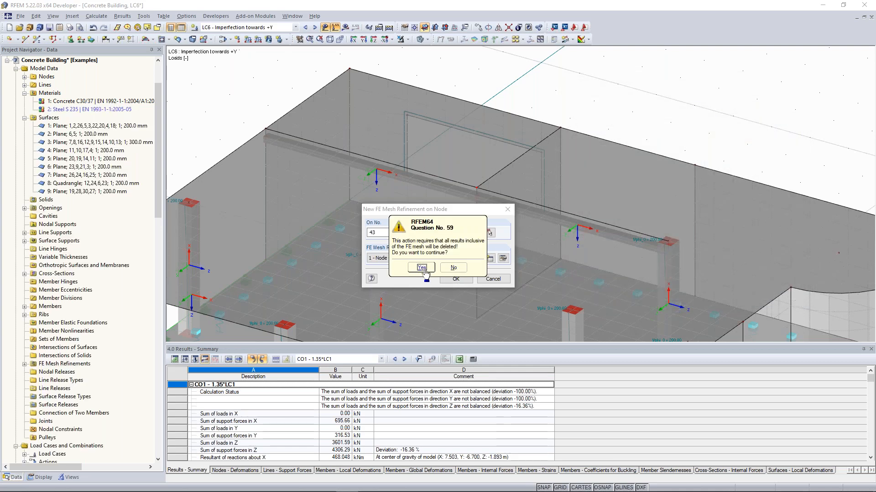
click(423, 267)
key(Return)
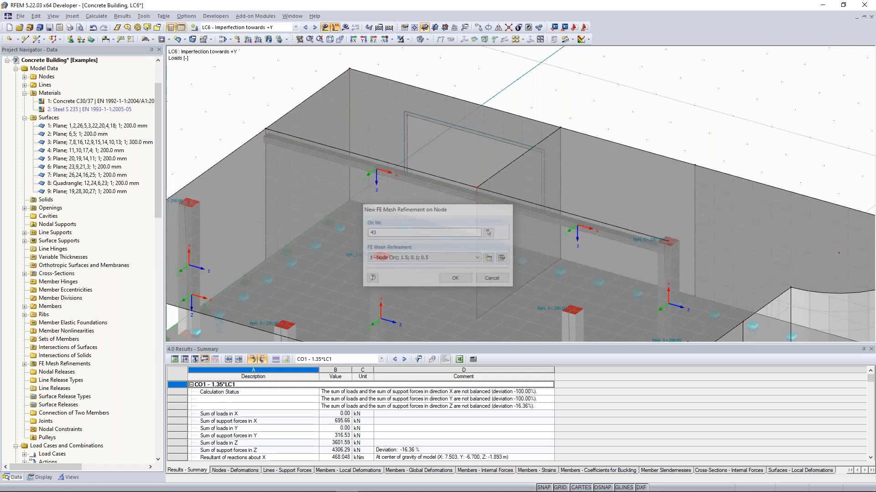
Examine the FE mesh around the refinement sphere at the wall corner, and return to the isometric view of the whole building
click(470, 129)
scroll(474, 127, up, 5)
scroll(474, 127, down, 3)
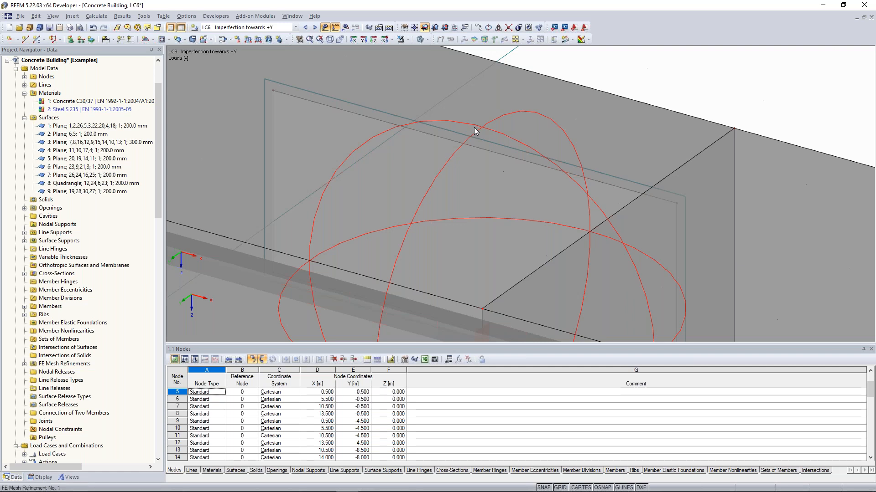
scroll(474, 132, down, 4)
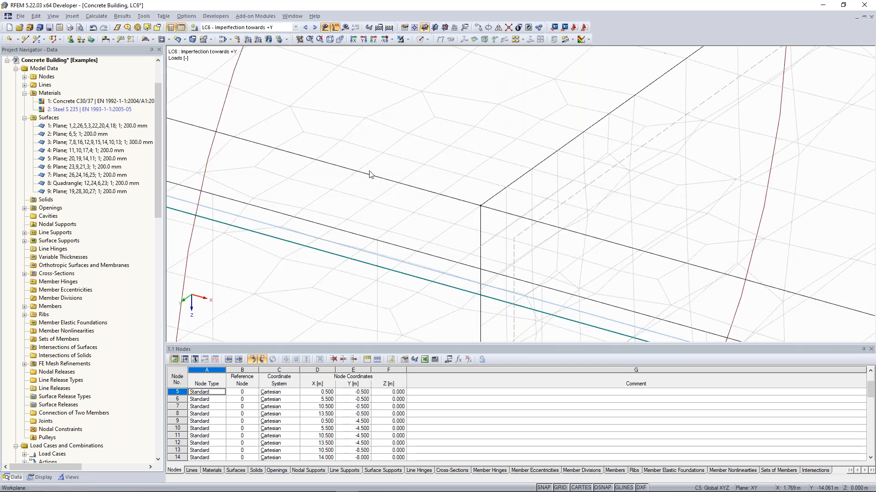
middle_drag(443, 183, 470, 202)
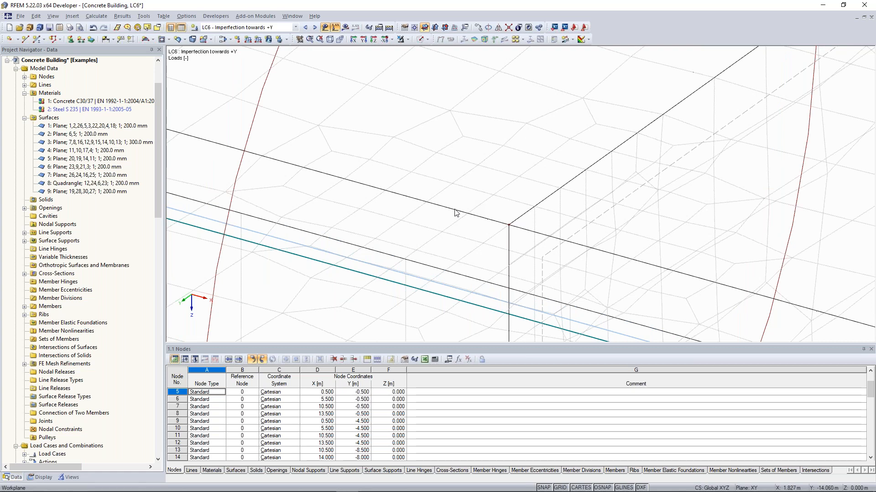
middle_drag(334, 161, 469, 213)
scroll(328, 172, down, 3)
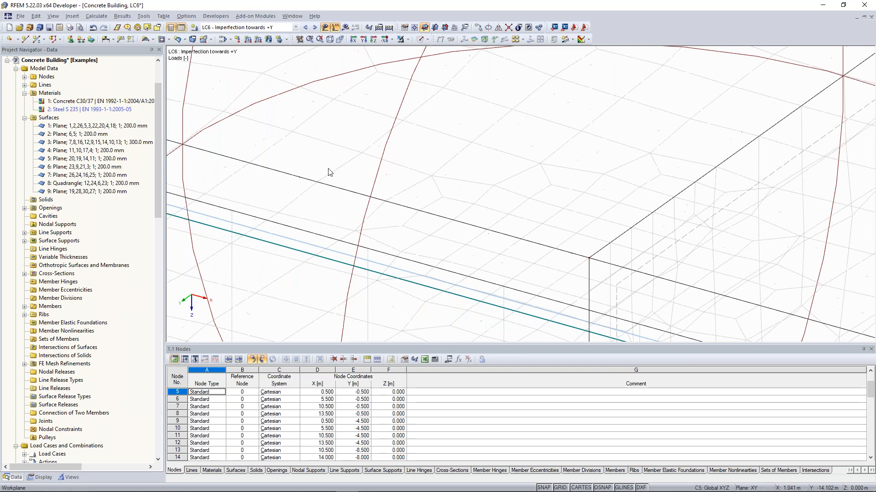
middle_drag(328, 172, 443, 221)
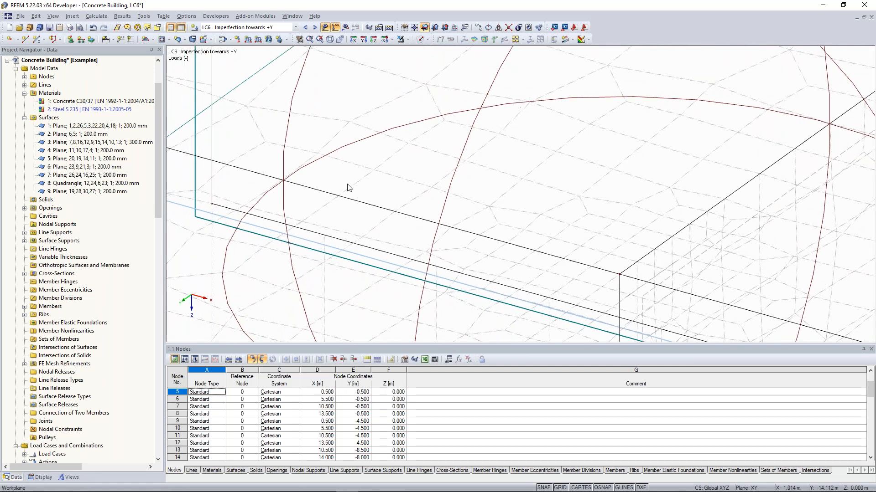
scroll(347, 184, down, 3)
middle_drag(348, 185, 449, 211)
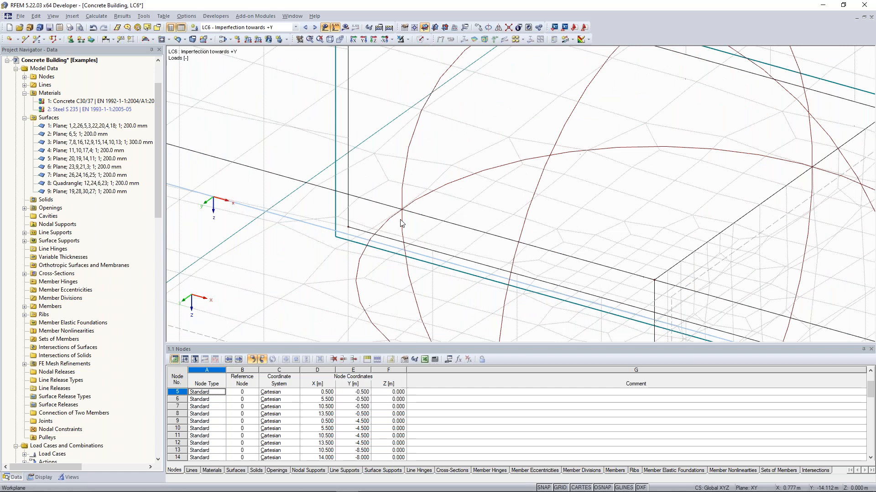
scroll(401, 219, down, 4)
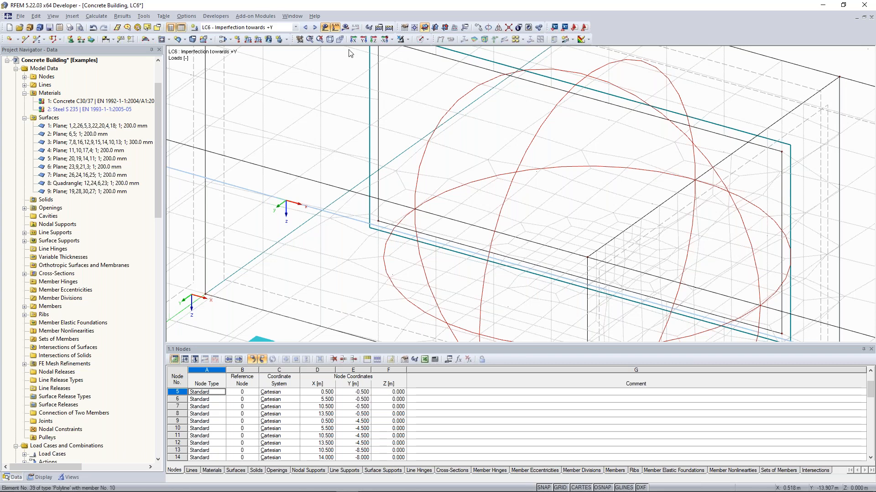
click(330, 39)
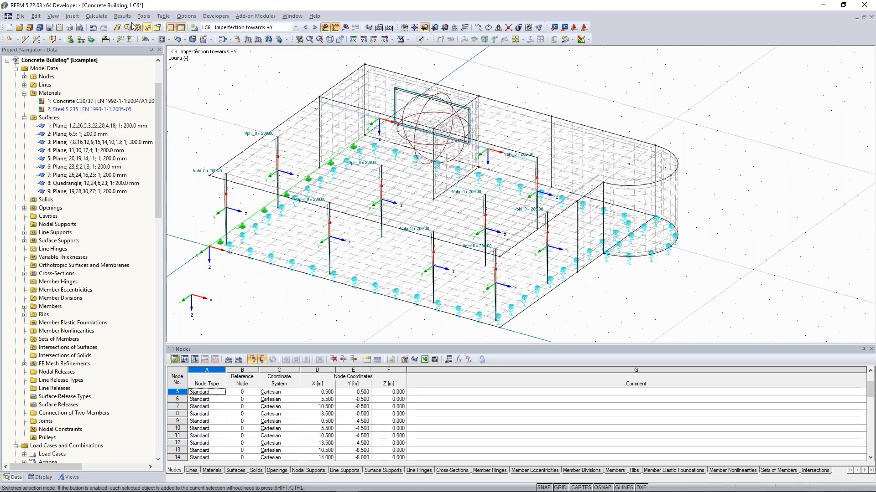
Recalculate the model for result combination RC1, ULS (STR/GEO) - Permanent / transient - Eq. 6.10
click(102, 16)
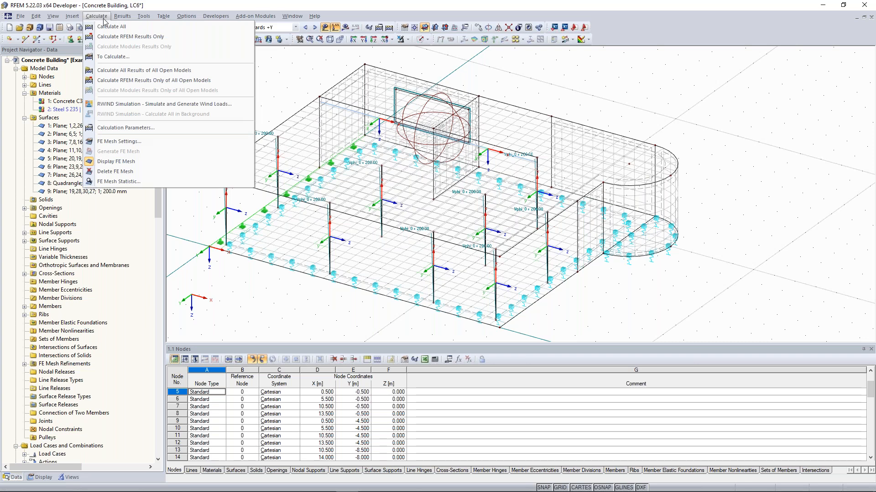
click(118, 56)
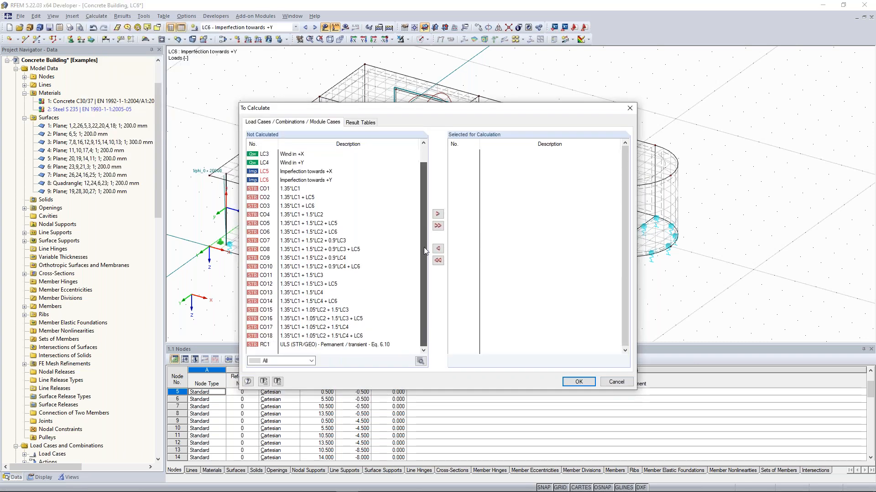
click(293, 345)
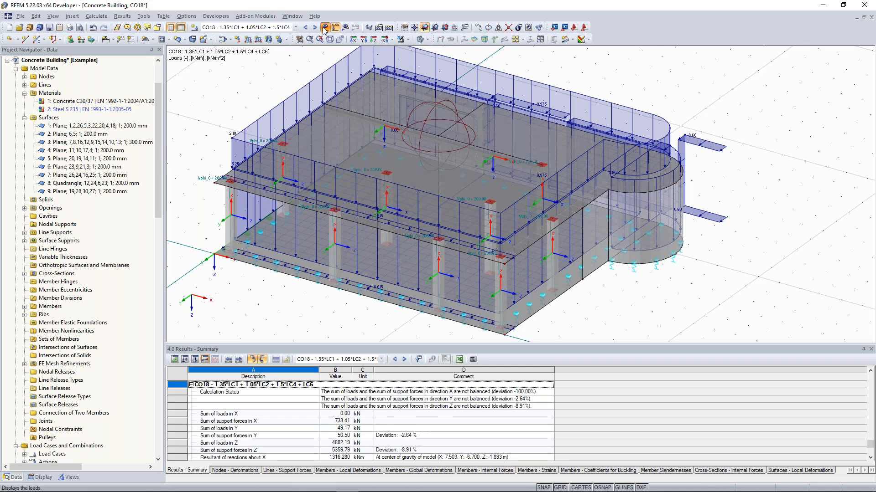
Hide the loads in the CO18 results and display the member deformations as Cross-Sections Colored
click(325, 29)
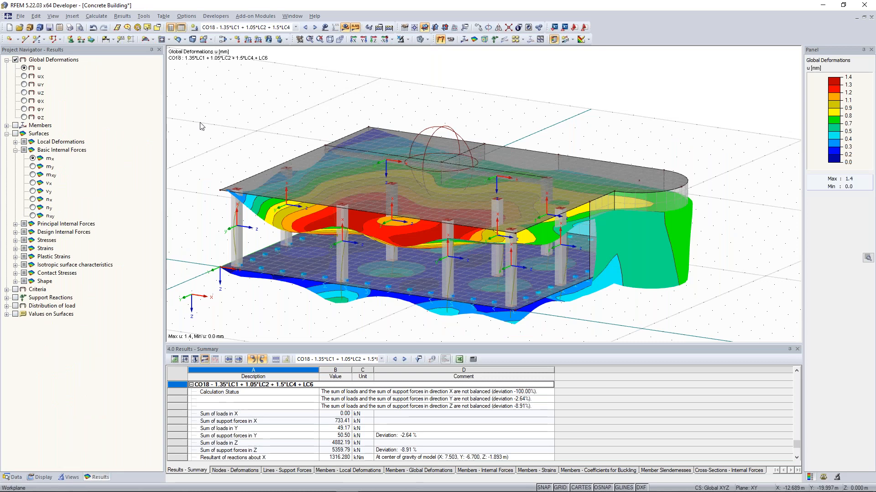
scroll(327, 264, up, 4)
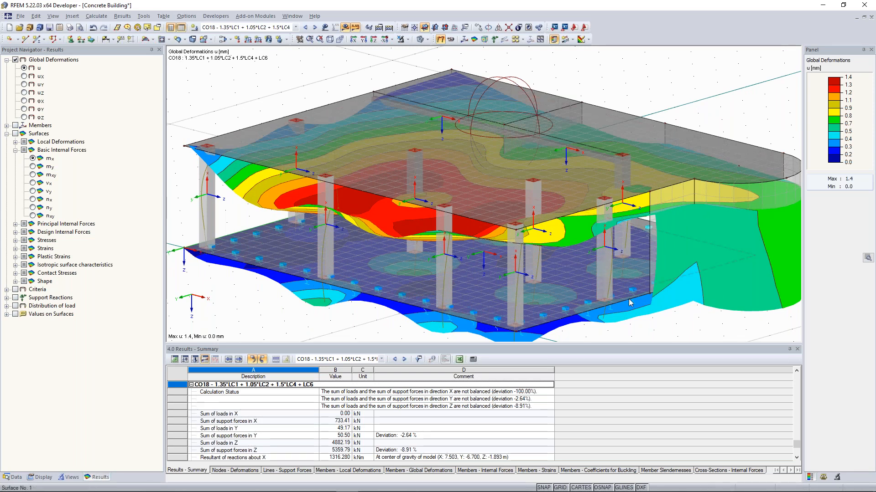
click(40, 477)
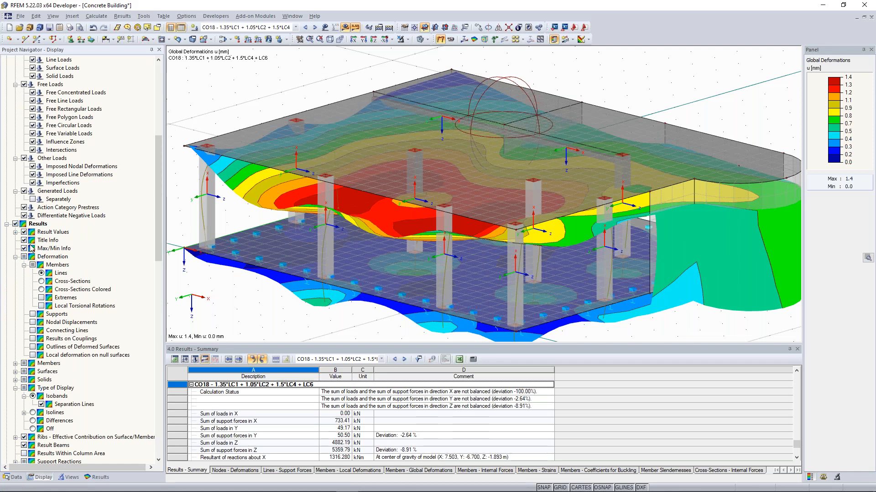
scroll(42, 235, down, 2)
click(41, 232)
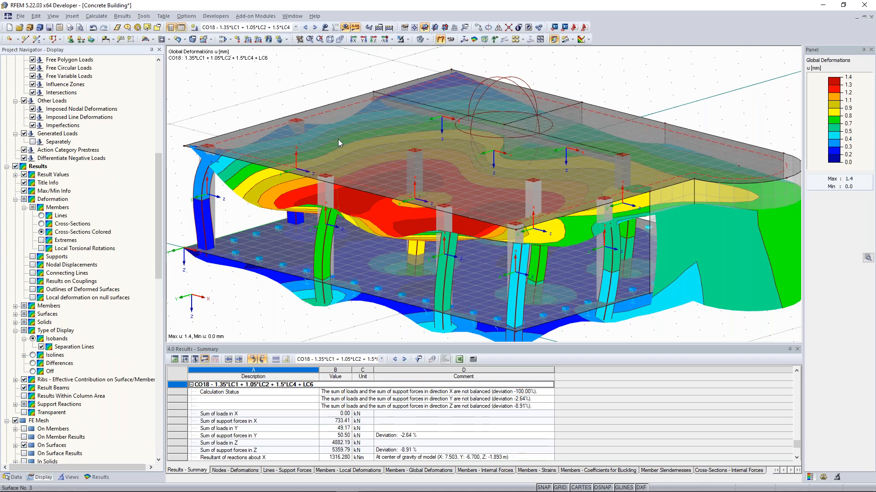
scroll(338, 139, down, 2)
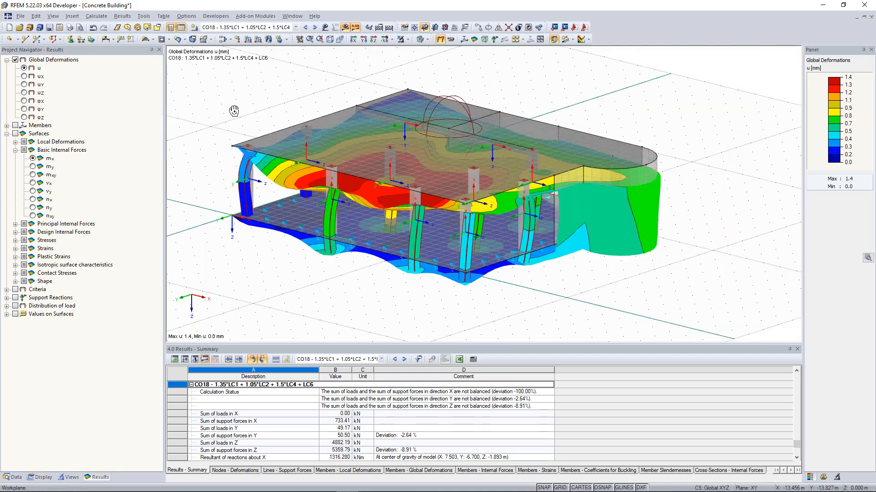
Examine the RC1 global deformation components uY, φX and uZ on the building
scroll(234, 111, up, 2)
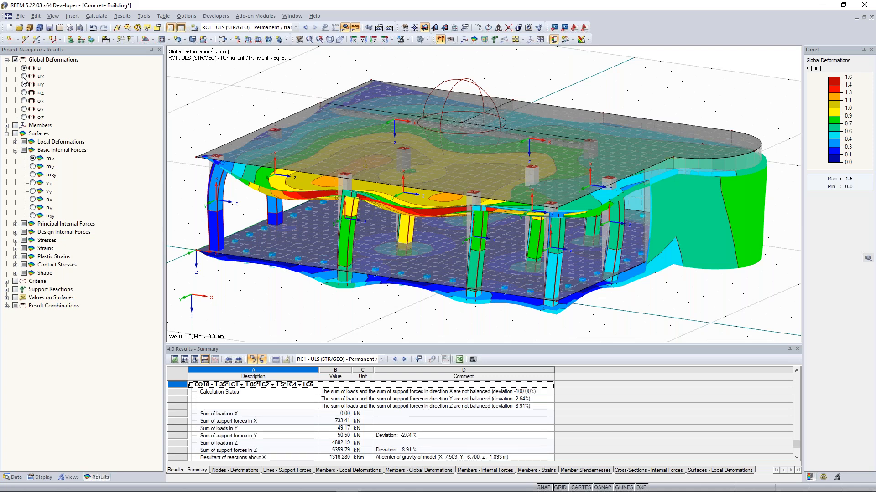
click(23, 85)
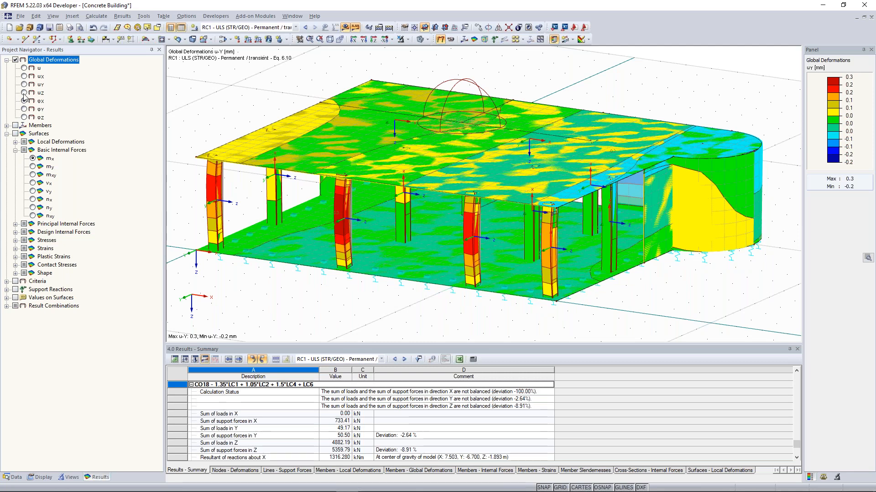
click(24, 93)
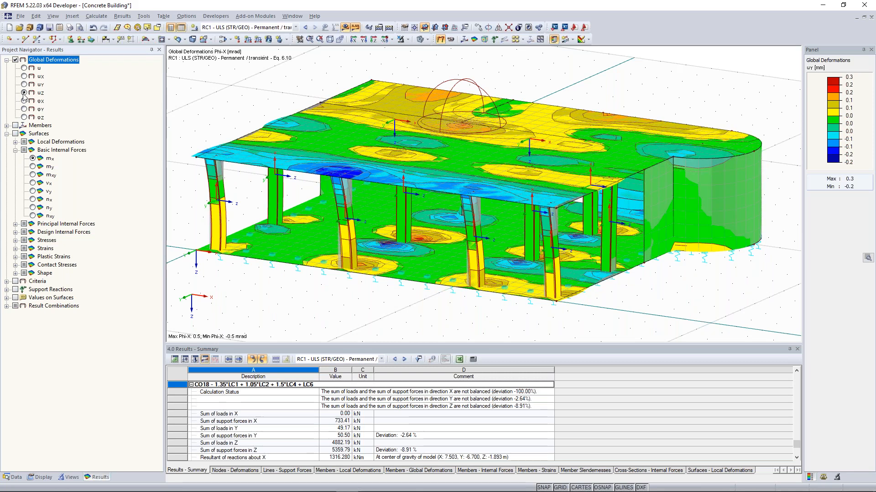
Replace the global deformations with the members' axial forces N, limiting visibility to the columns
click(15, 60)
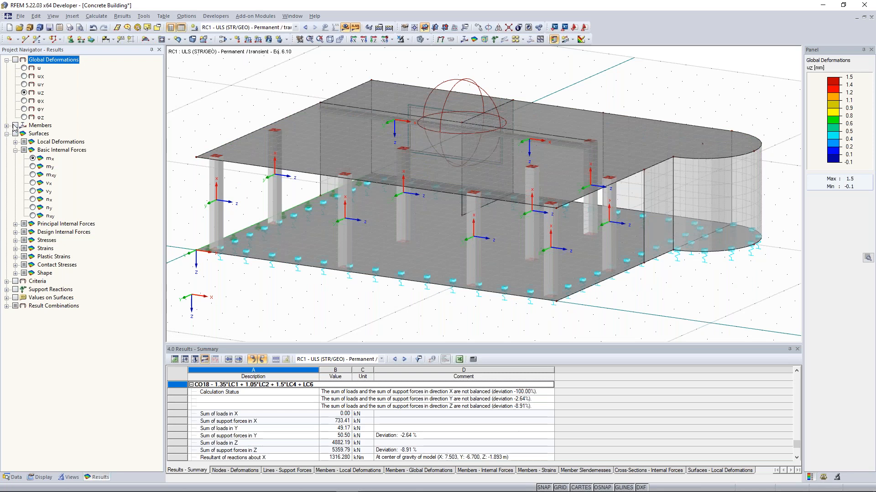
click(15, 126)
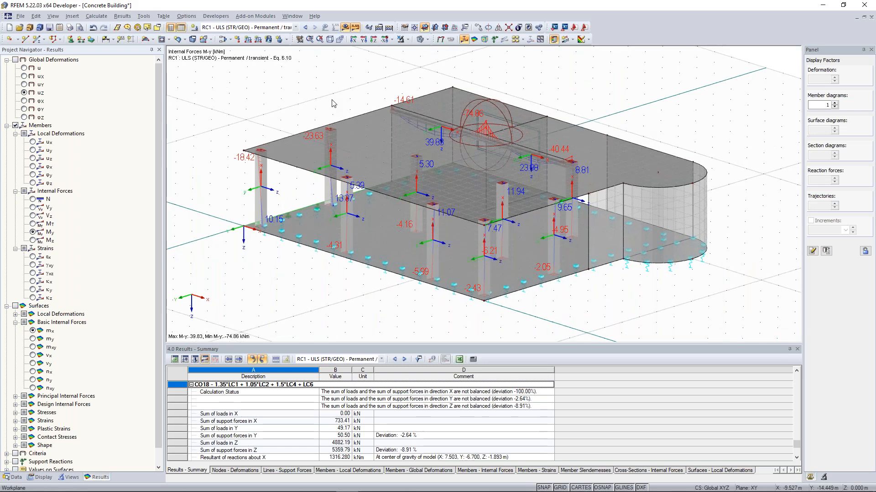
click(71, 478)
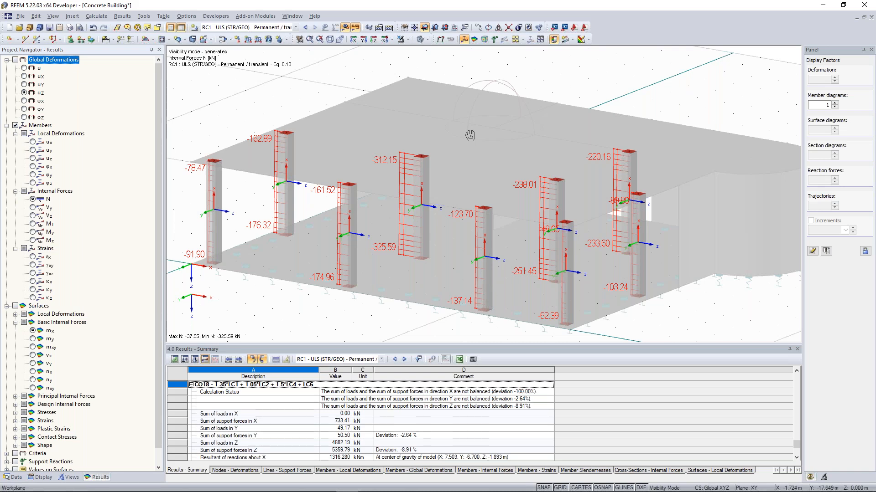
ctrl+middle_drag(470, 136, 401, 198)
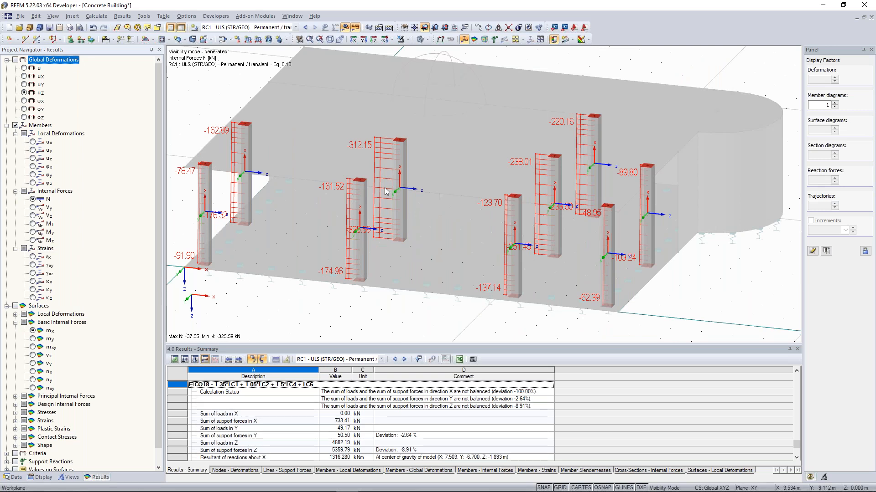
Review the columns' shear force Vz and bending moments My and Mz for RC1
click(32, 215)
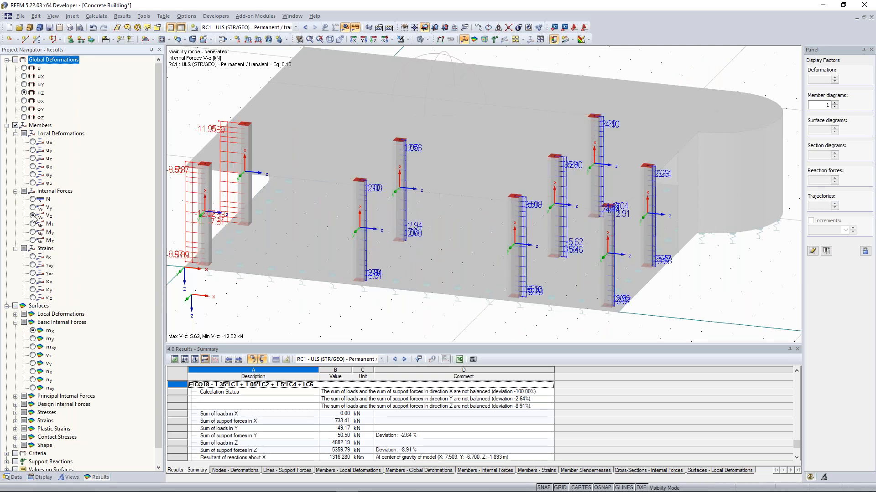
click(33, 232)
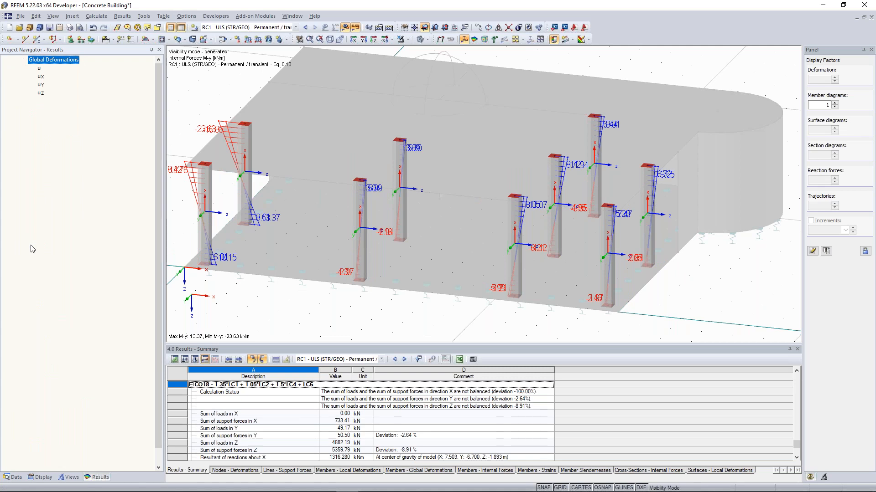
click(33, 240)
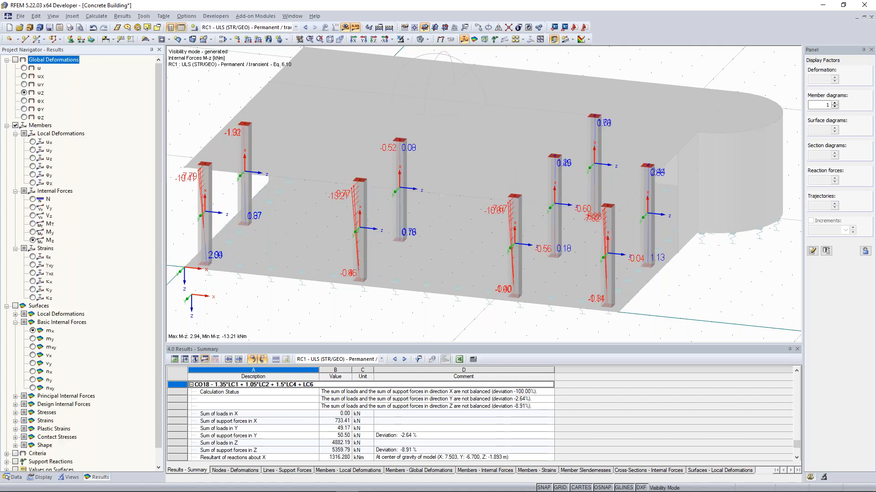
ctrl+middle_drag(443, 259, 258, 260)
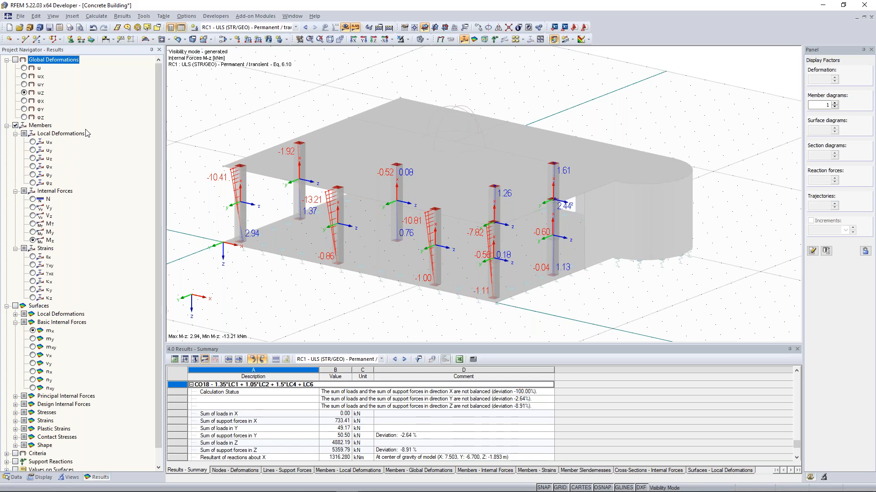
Restore the whole building's visibility and display the surface moments mx together with the member forces
click(296, 26)
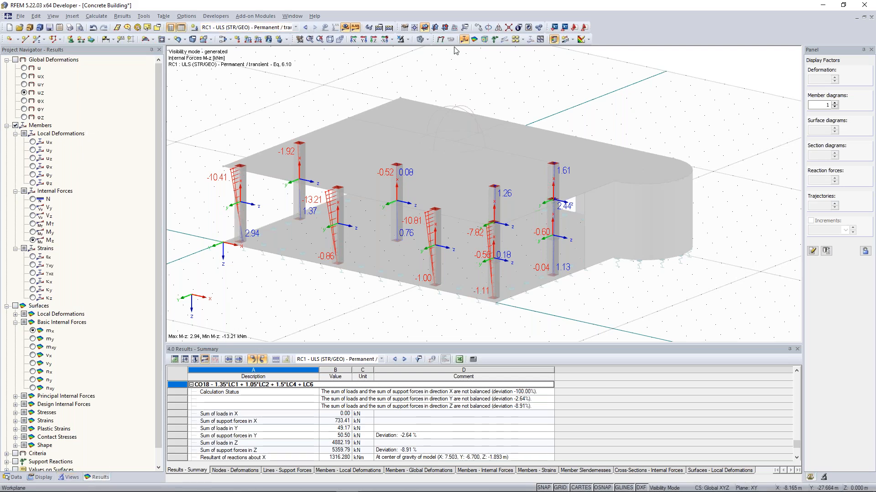
click(409, 39)
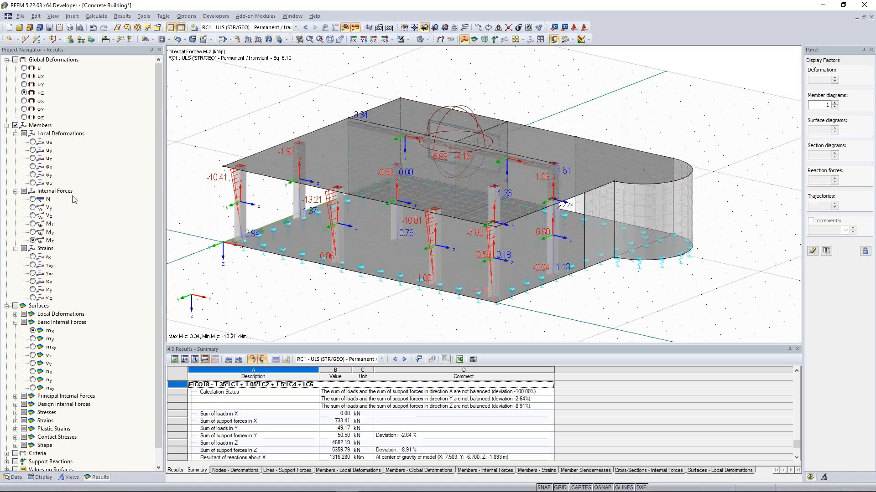
click(15, 306)
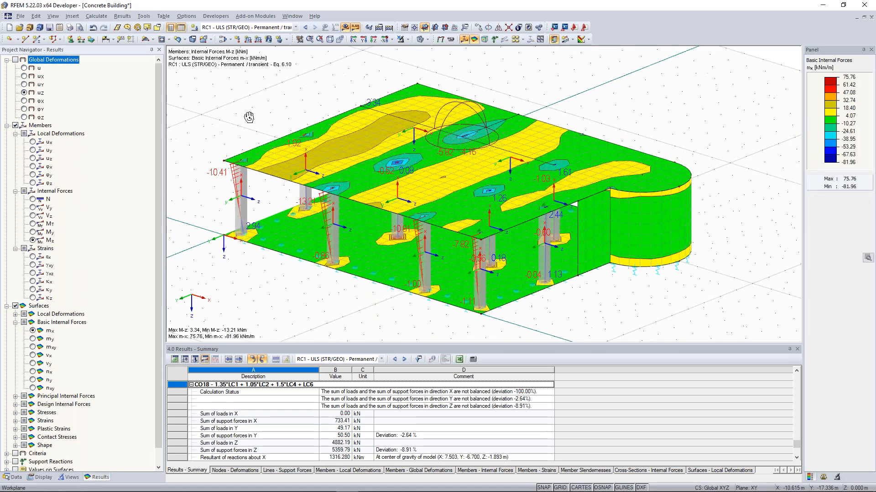
middle_drag(242, 111, 276, 115)
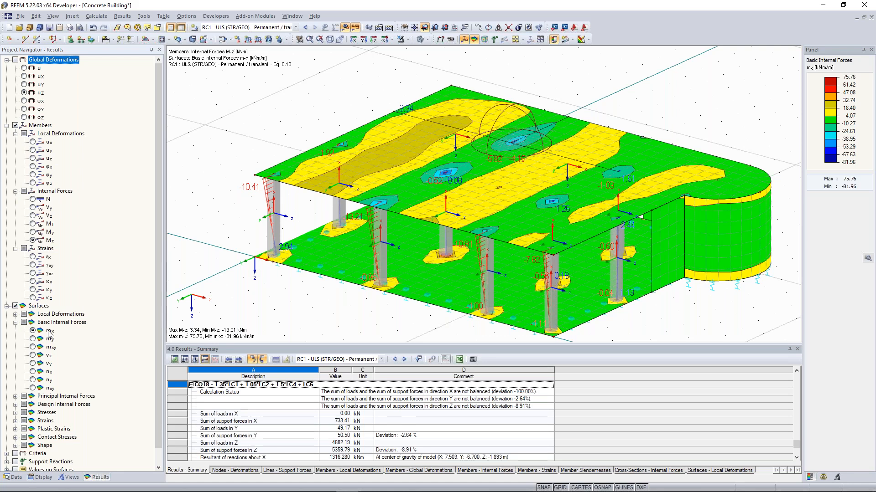
Turn on the local axis systems of the surfaces
click(330, 158)
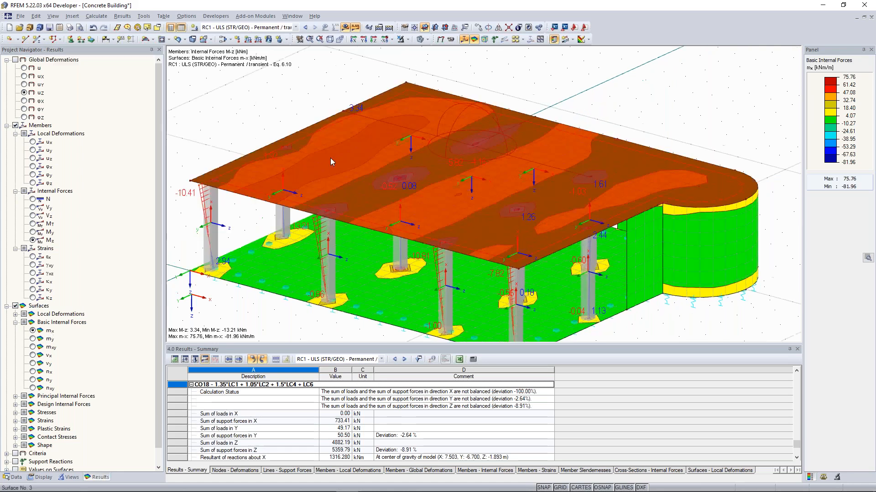
right_click(330, 159)
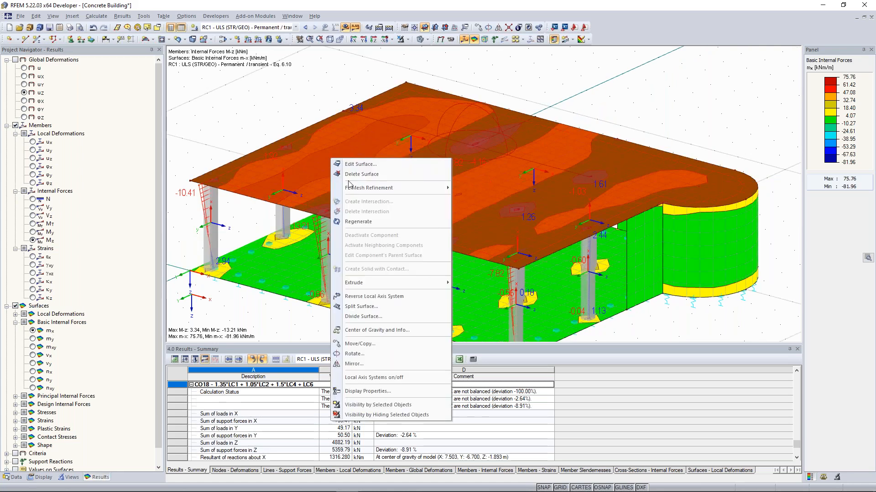
click(374, 377)
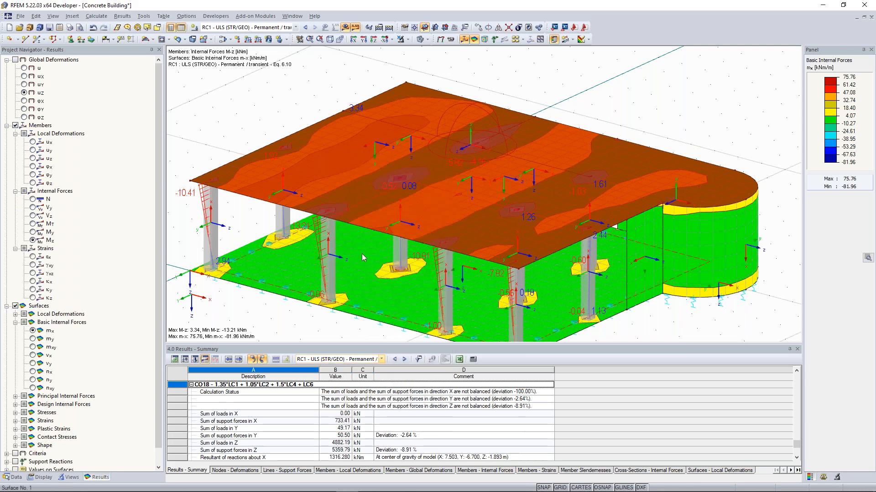
click(331, 242)
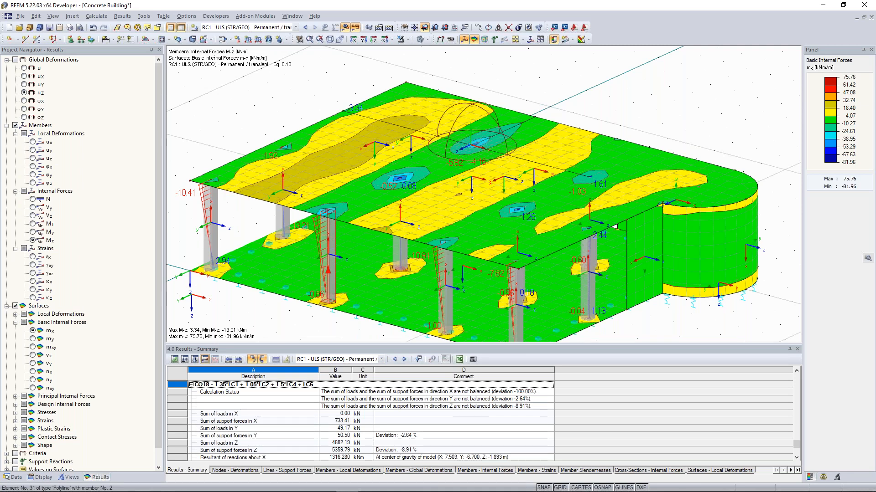
Show only the roof slab in visibility mode and display its basic internal force my
middle_drag(354, 189, 352, 196)
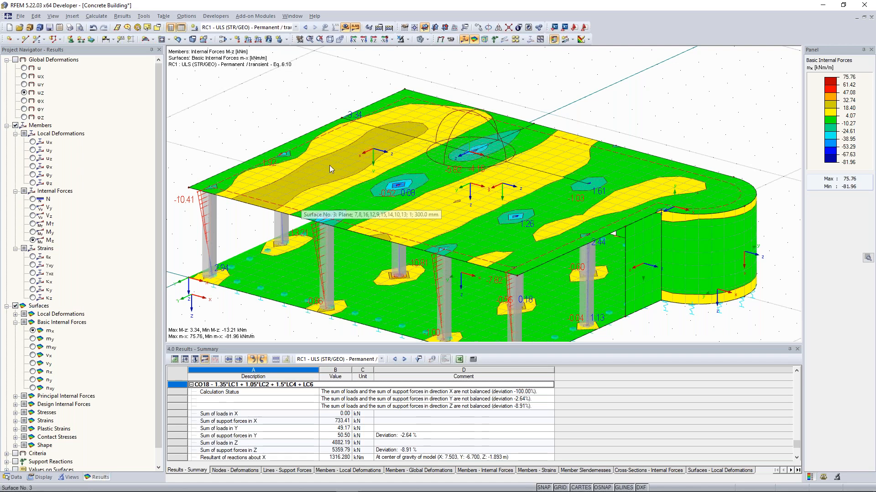
scroll(363, 159, up, 2)
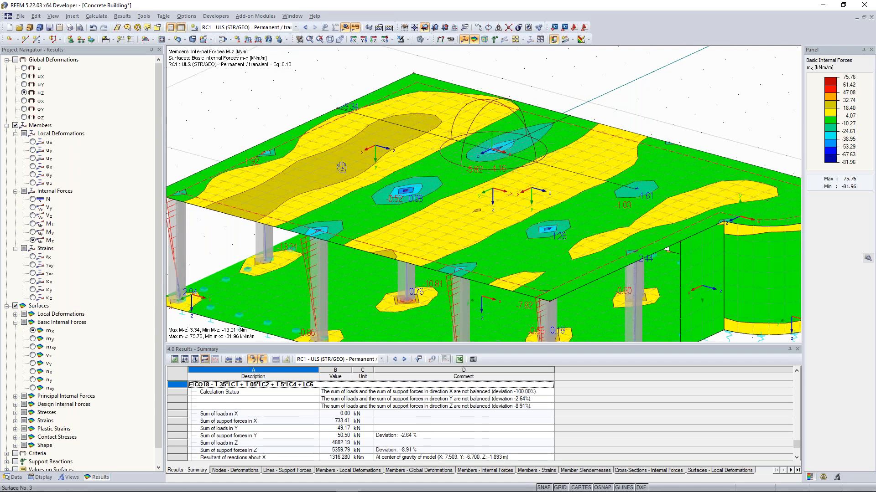
ctrl+middle_drag(342, 168, 450, 204)
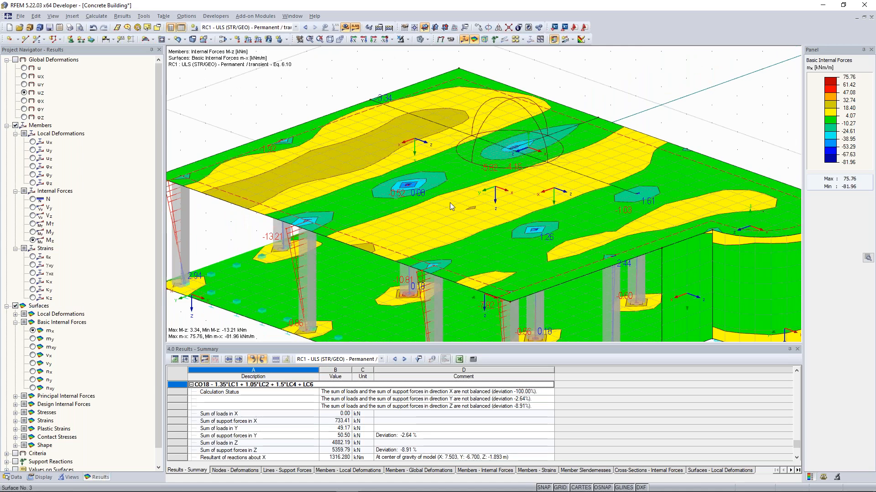
click(409, 42)
click(475, 61)
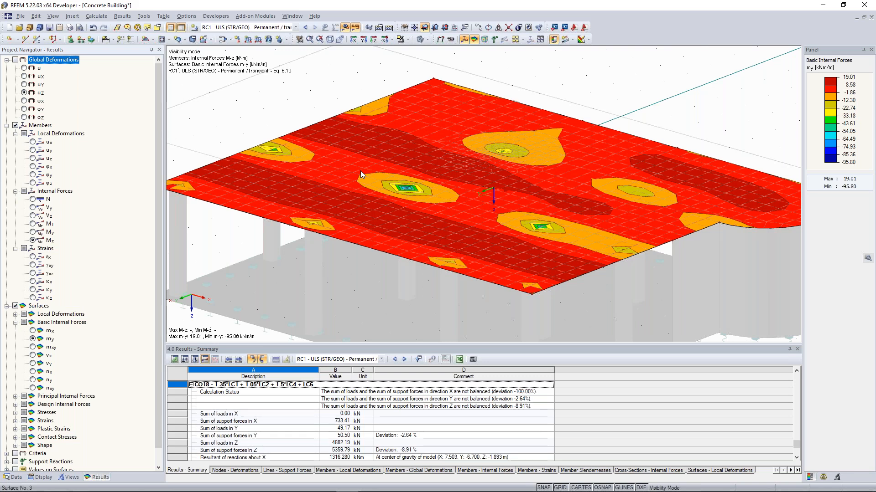
Review the roof slab's basic internal forces mxy, nx and ny
click(32, 347)
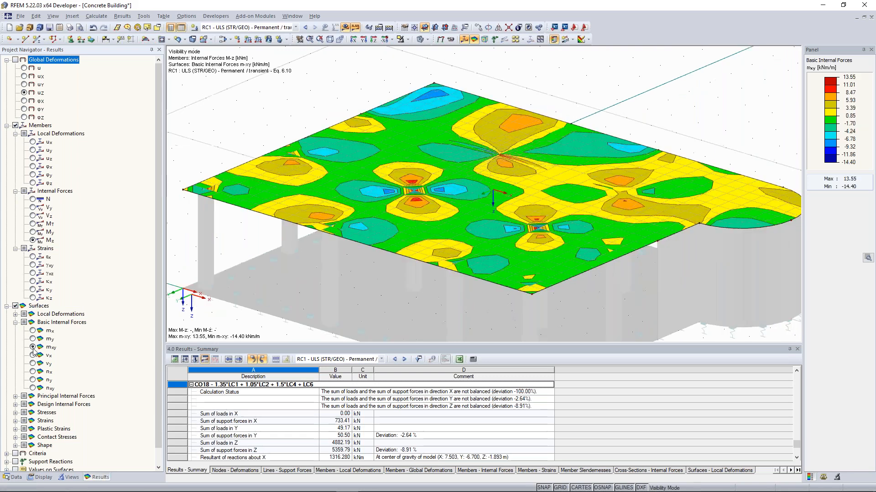
click(33, 371)
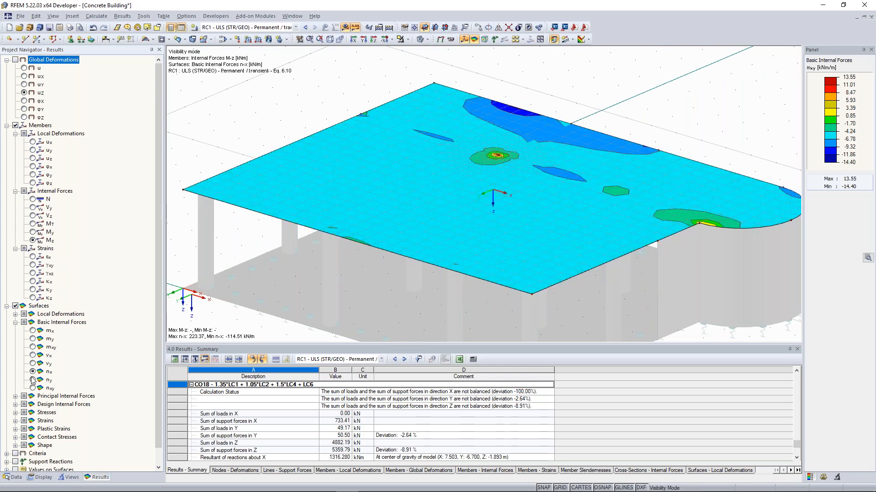
click(33, 380)
scroll(390, 45, up, 5)
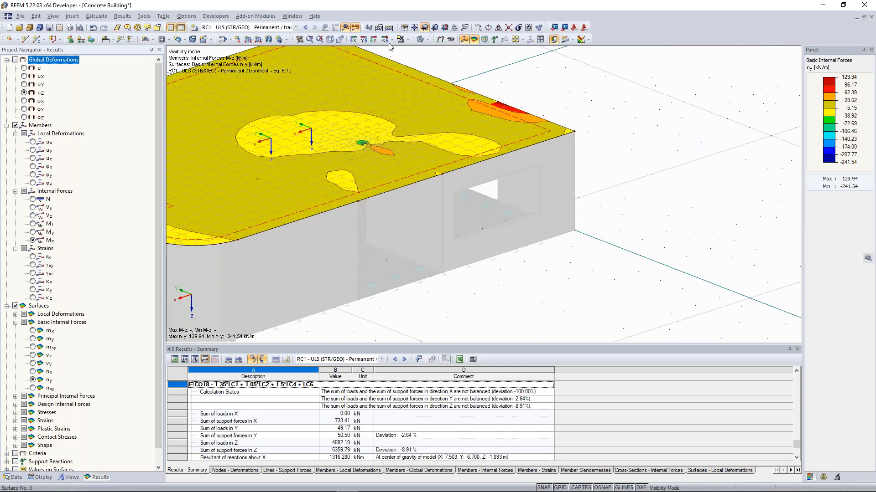
Cancel the visibility mode and display the contact stresses σz on the floor slab
click(407, 39)
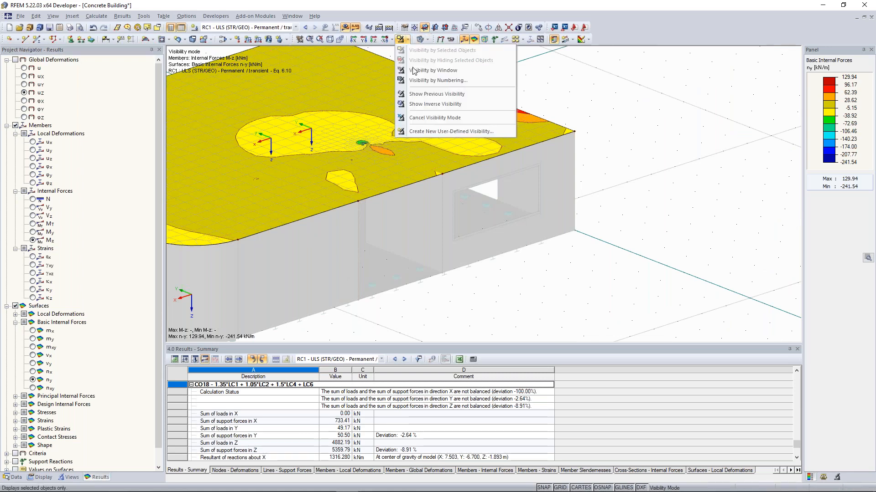
click(417, 118)
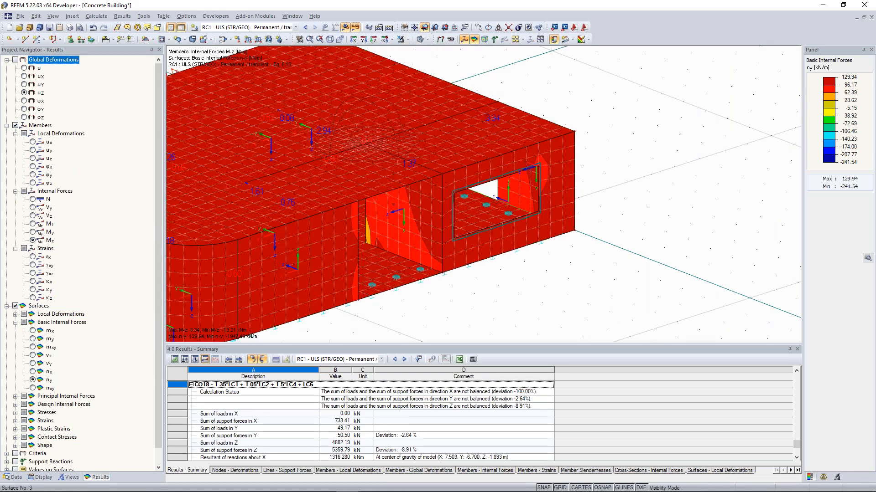
click(33, 371)
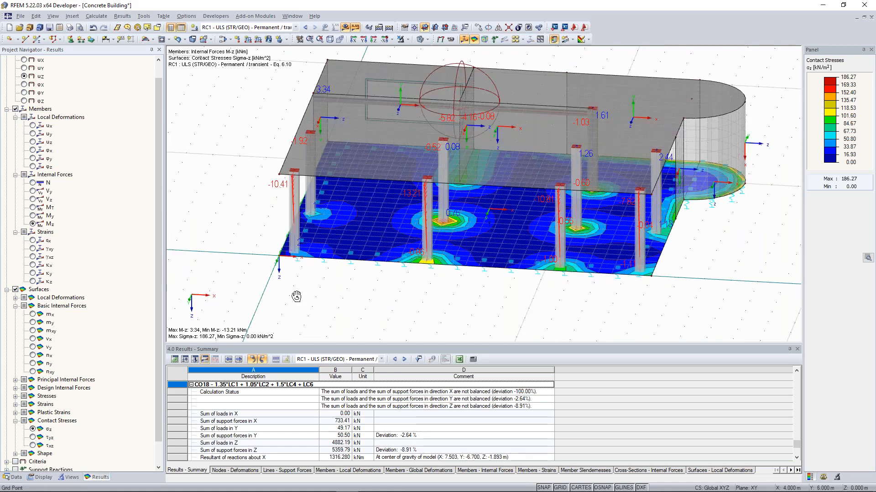
ctrl+middle_drag(296, 297, 433, 269)
scroll(115, 375, down, 1)
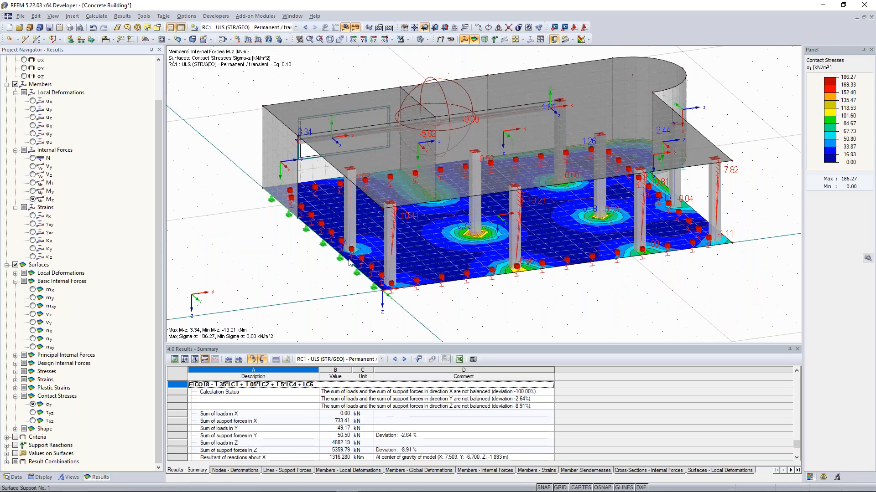
Display the support reactions with Smooth Distribution on and Actual off
click(15, 445)
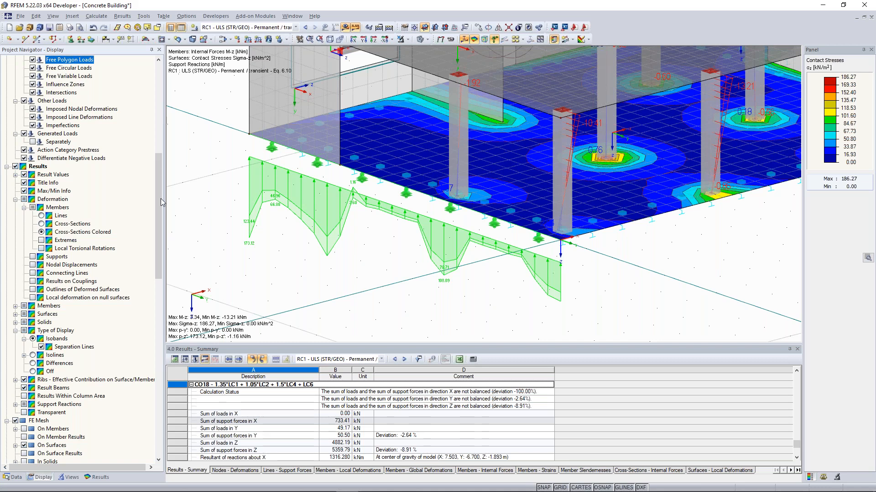
scroll(44, 299, down, 2)
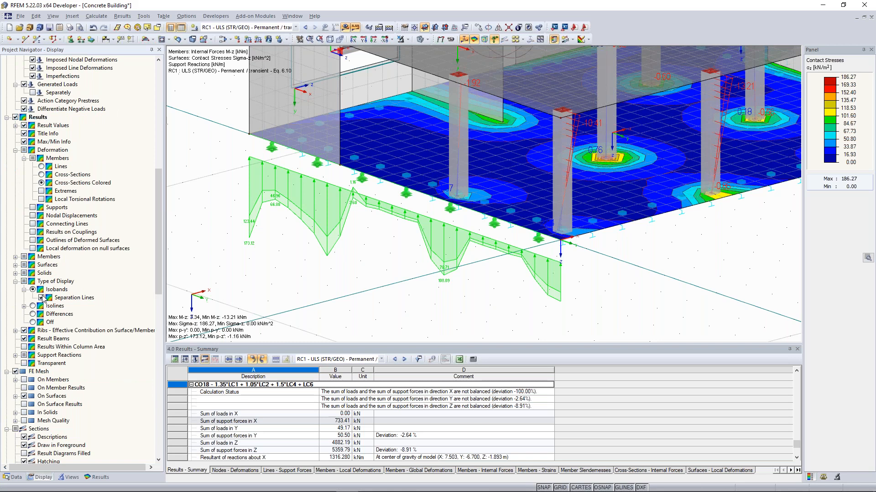
click(16, 355)
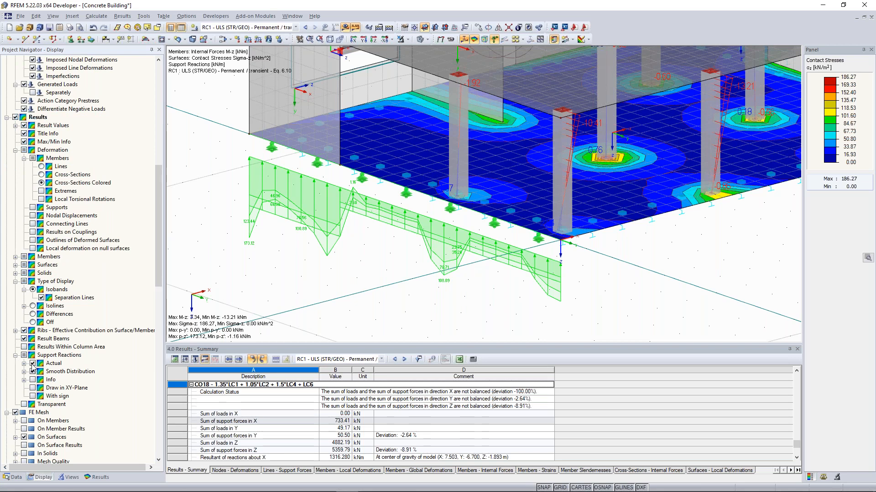
click(32, 364)
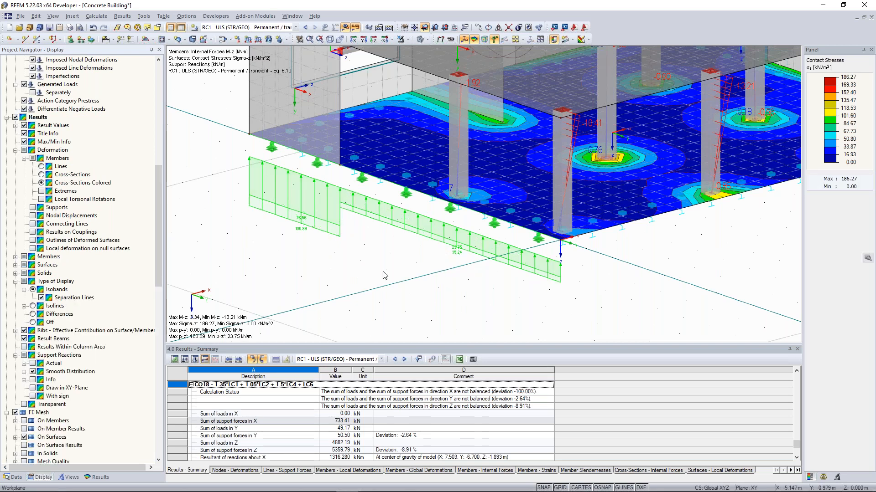
ctrl+middle_drag(376, 275, 334, 279)
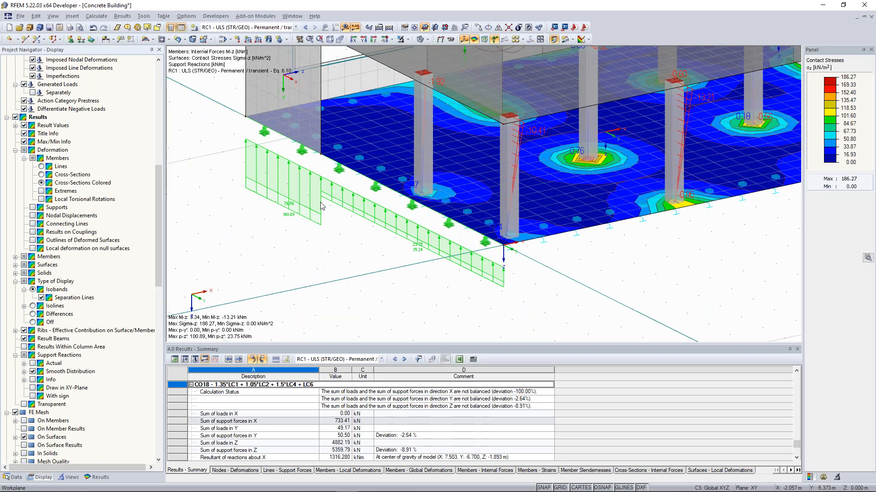
Turn off the Smooth Distribution display of the support reactions and bring the whole building into view
click(33, 371)
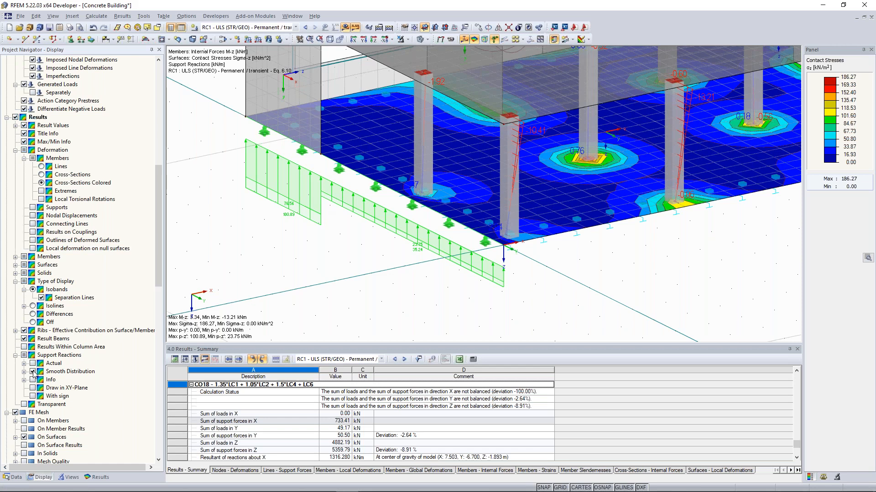
scroll(657, 257, down, 5)
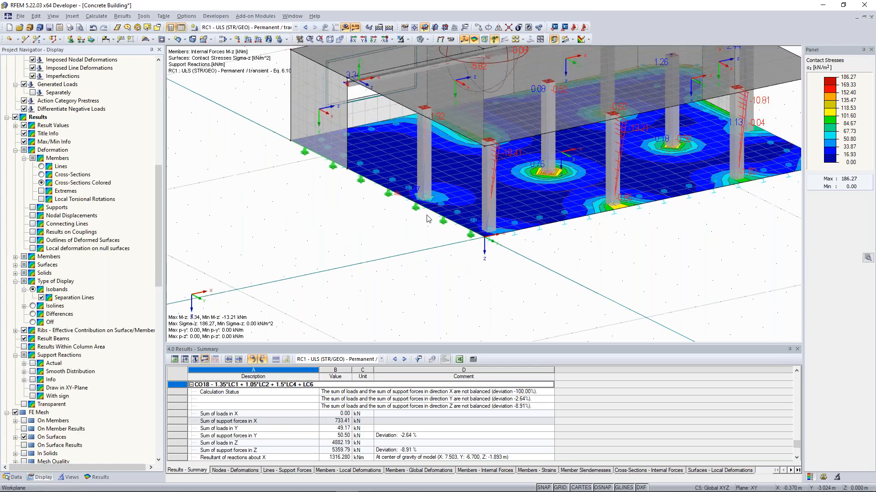
ctrl+middle_drag(608, 258, 334, 120)
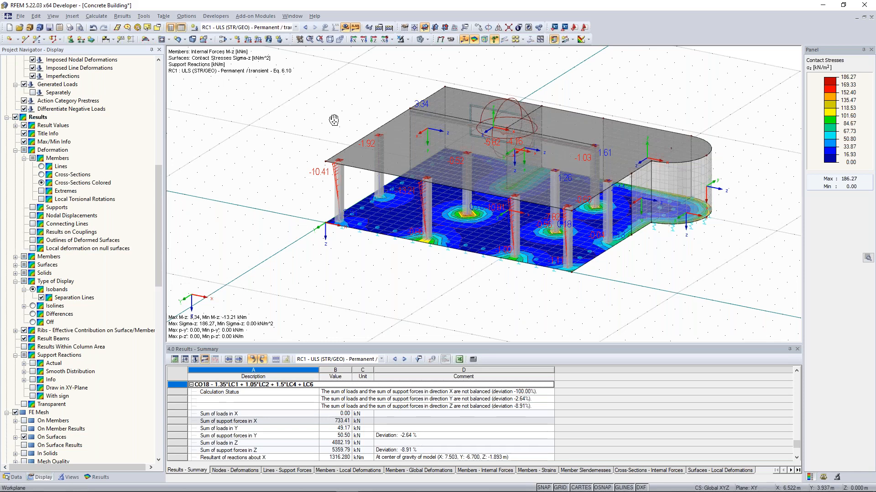
scroll(334, 120, up, 2)
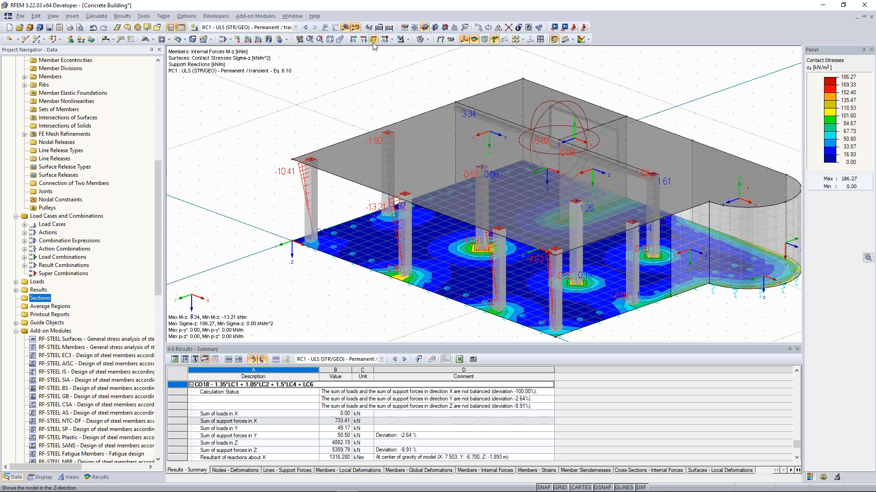
Start a new section named 1-1 across the roof slab, with edge points (0.000, -4.250, -3.250) and (14.000, -3.000, -3.250) m
right_click(43, 300)
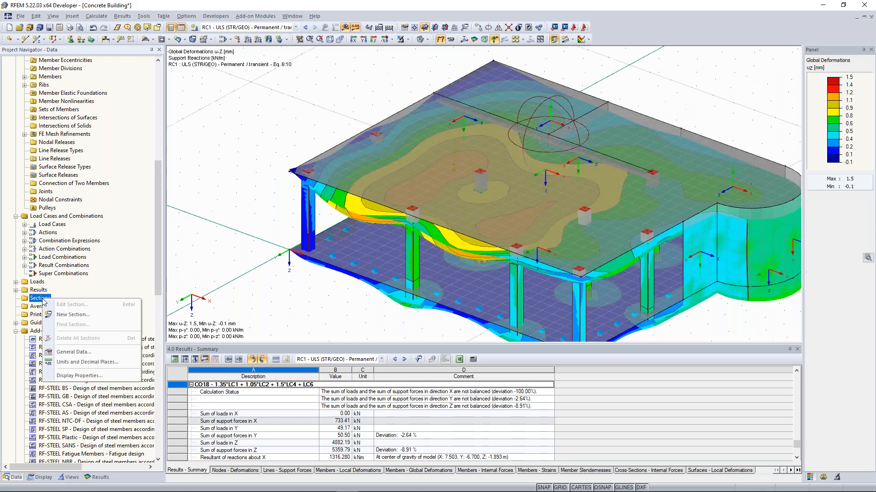
key(Escape)
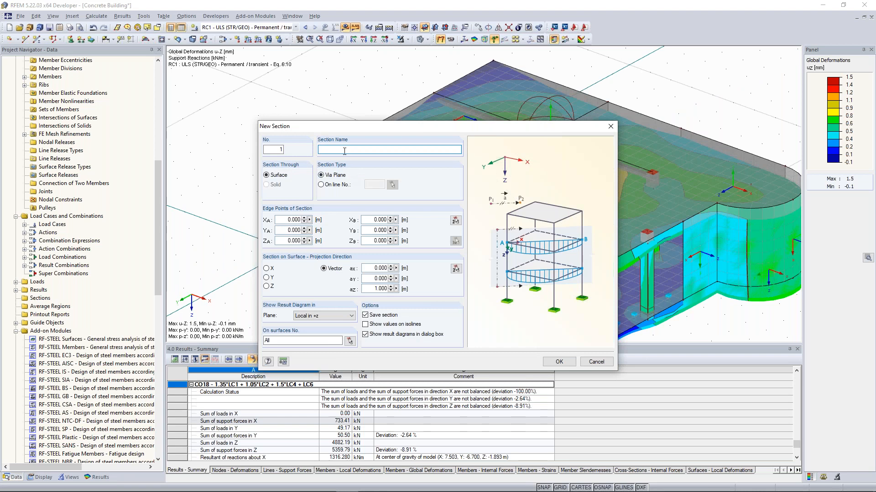
text(1-1)
click(455, 240)
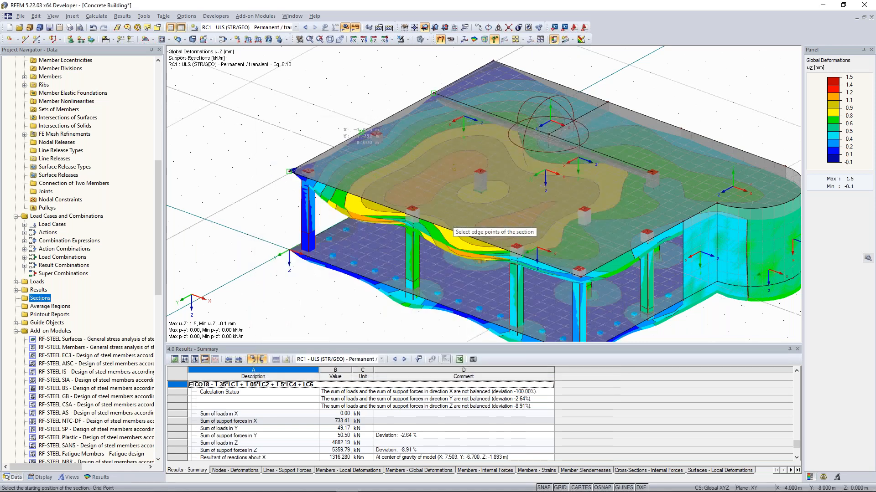
click(362, 132)
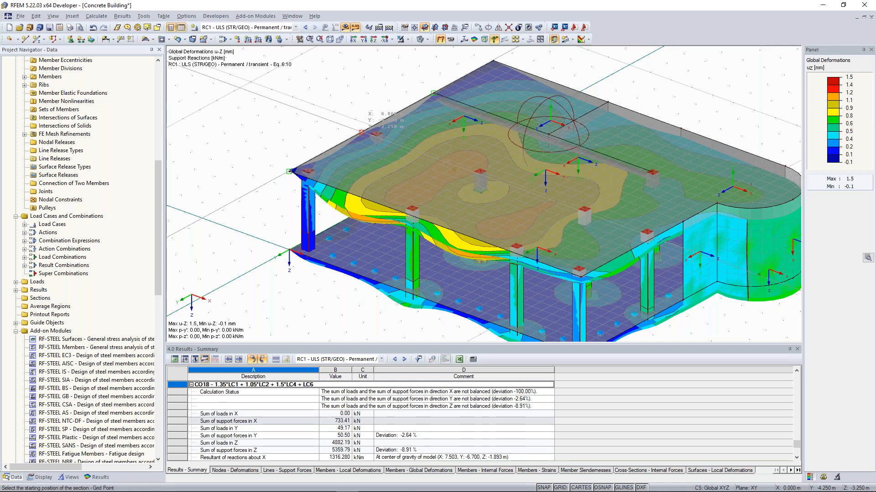
click(361, 132)
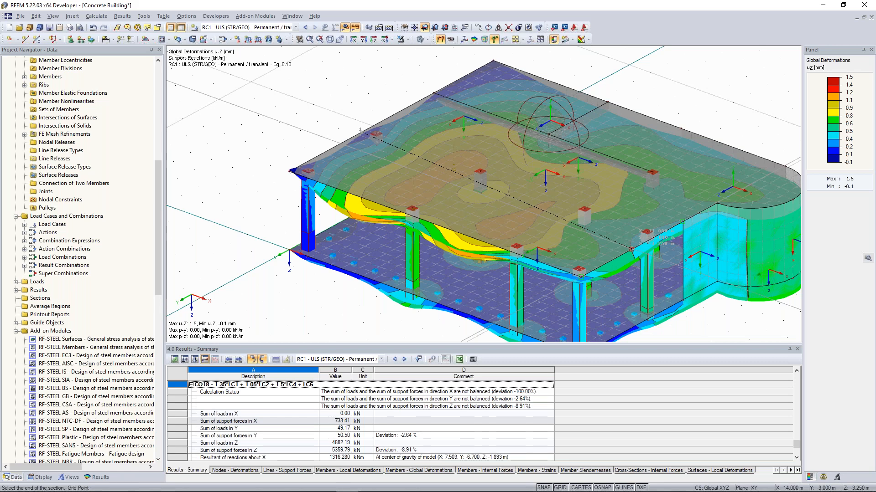
click(631, 249)
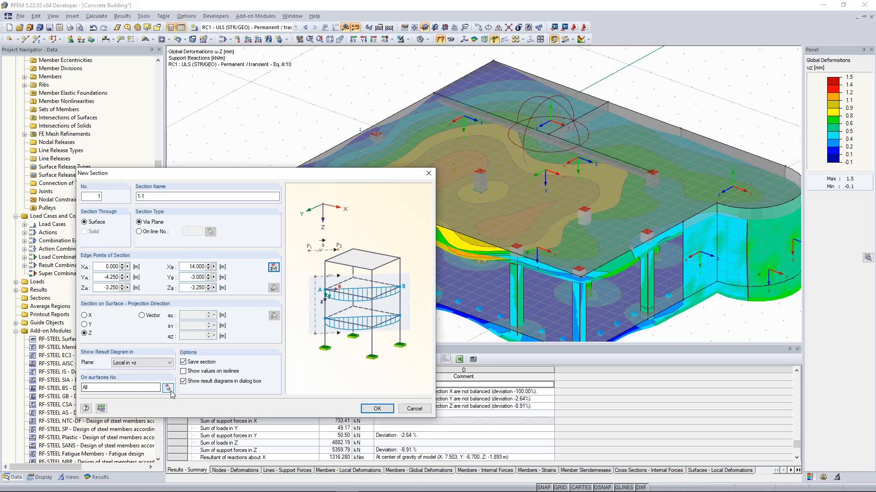
Limit section 1-1 to the roof slab, surface No. 3, and create the section
click(169, 389)
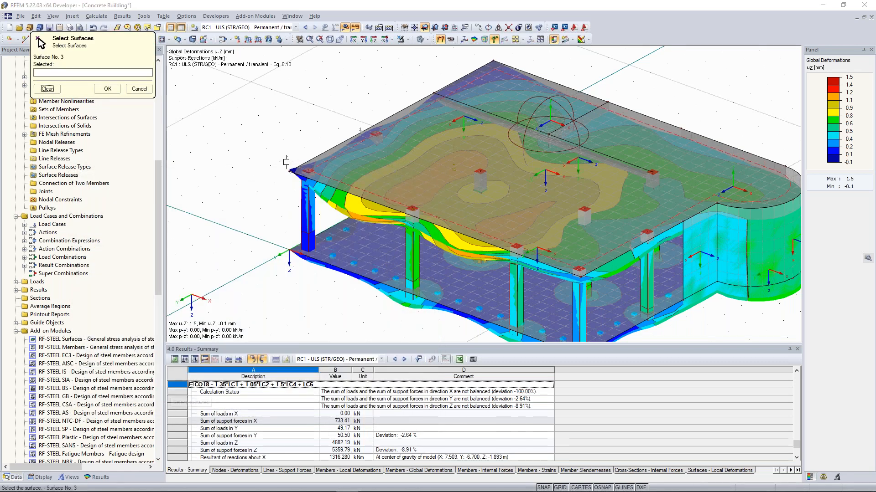
click(286, 162)
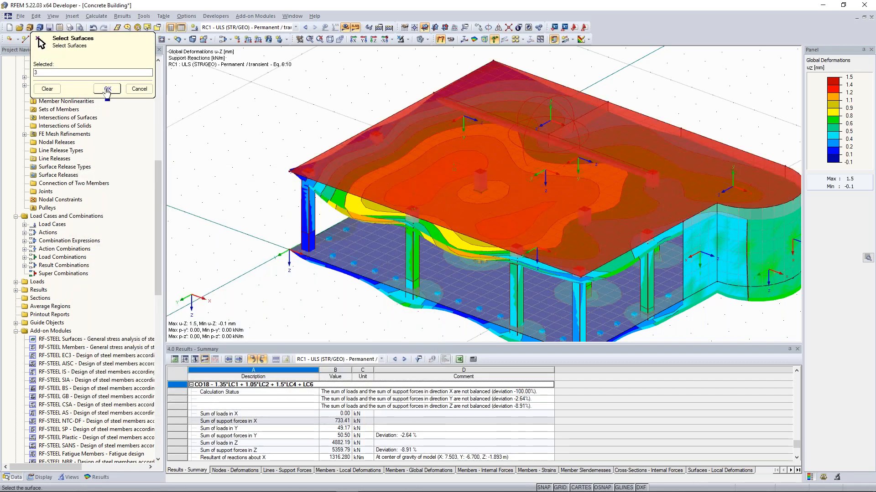
click(106, 91)
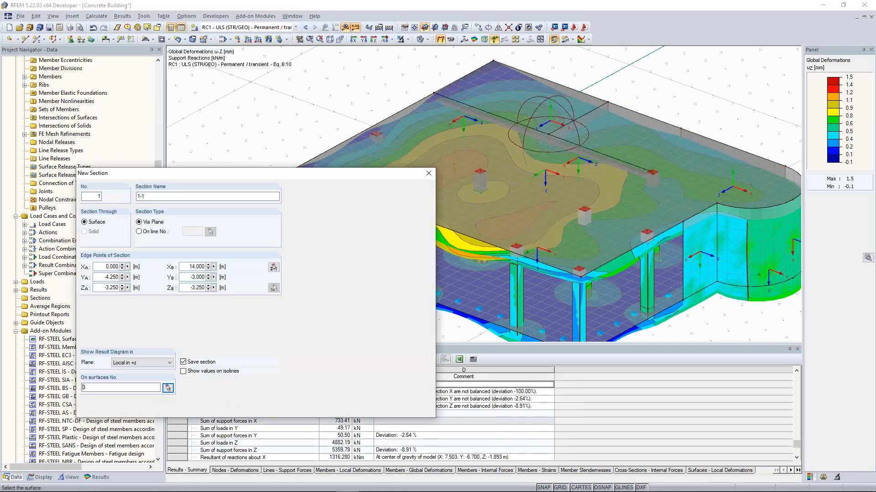
click(378, 409)
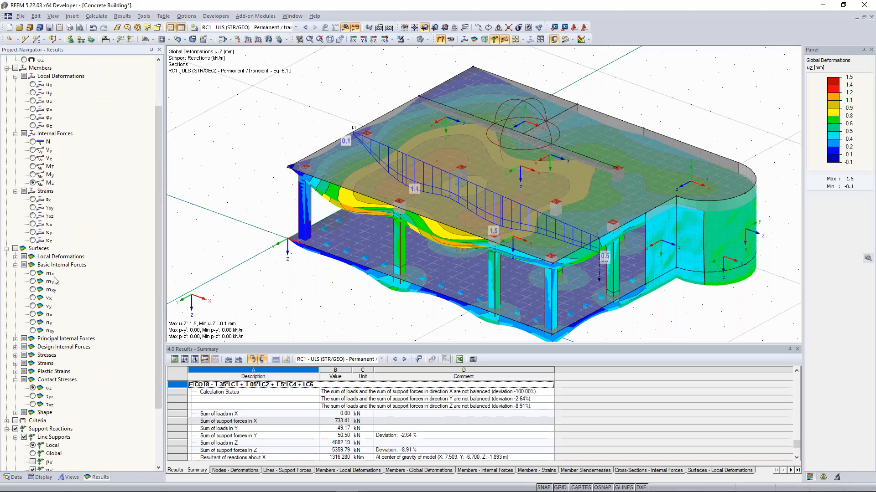
Display the basic internal force mx on the surfaces and examine its diagram along section 1-1
scroll(110, 401, down, 3)
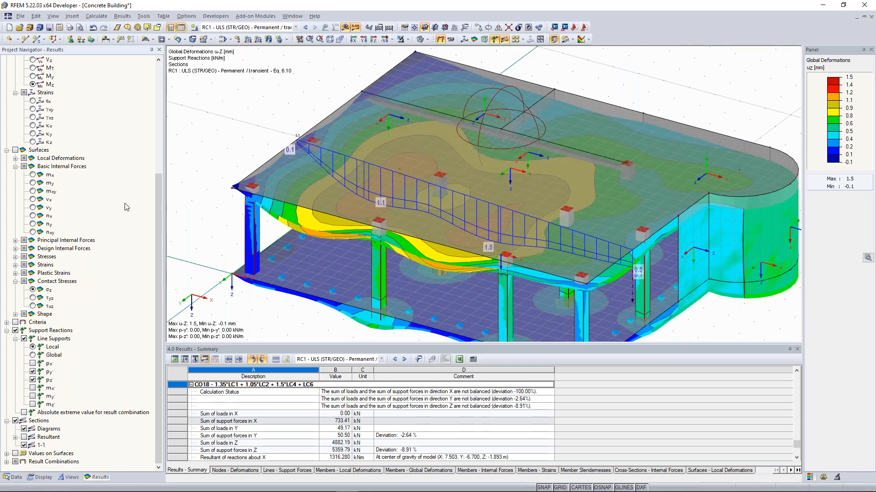
scroll(126, 211, up, 6)
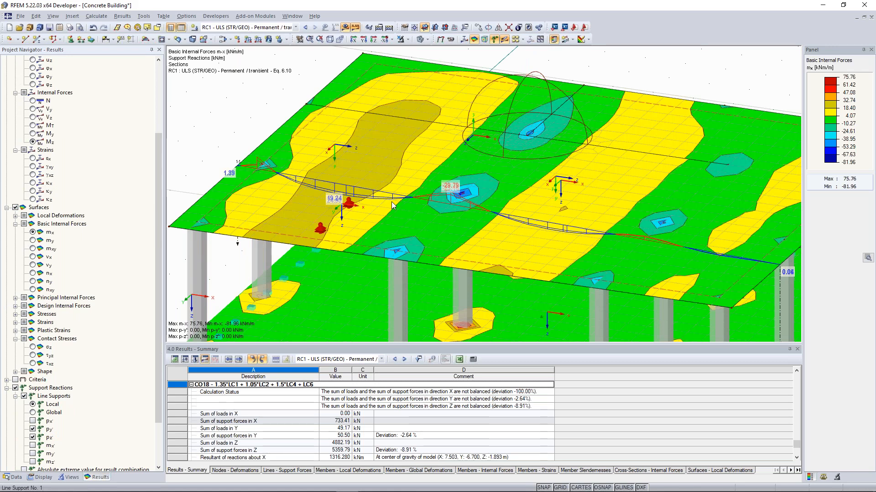
scroll(216, 165, down, 3)
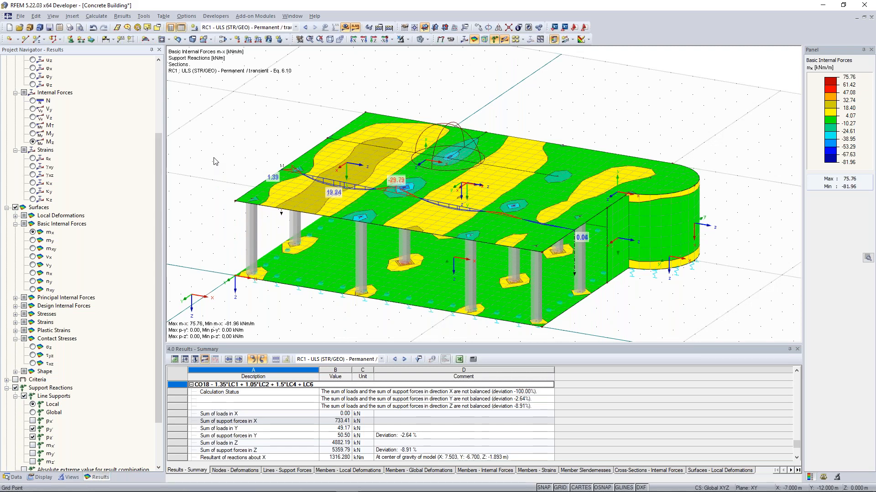
Insert a clipping plane parallel to X-Z and display the global deformations uZ on the clipped building
click(74, 18)
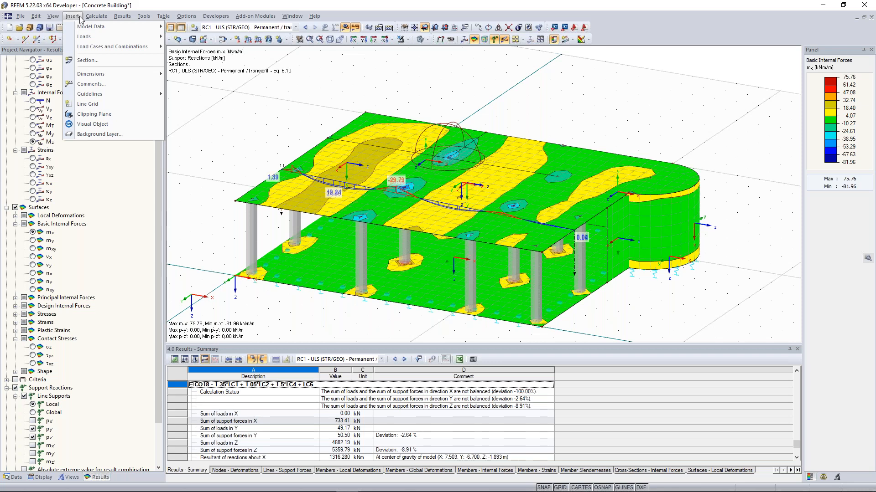
click(116, 115)
ctrl+middle_drag(485, 100, 584, 111)
scroll(62, 254, up, 4)
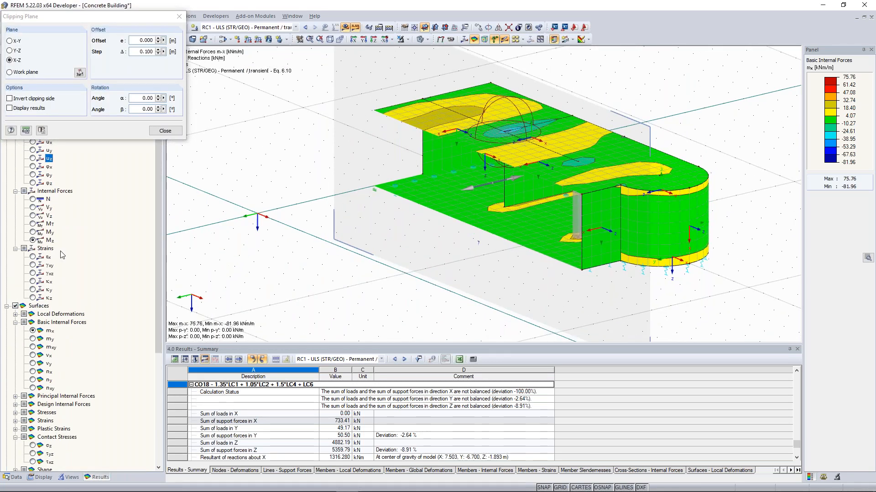
click(173, 43)
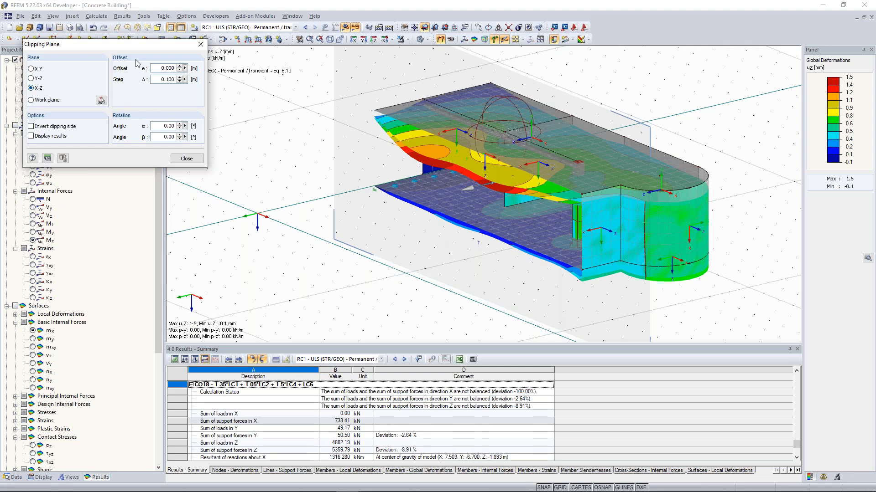
Shift the clipping plane through the building to an offset of -0.500 m and set its step to 0.500 m
click(180, 66)
click(180, 70)
click(180, 70)
click(179, 70)
click(179, 70)
click(179, 70)
click(179, 70)
click(179, 71)
click(179, 70)
click(179, 71)
click(179, 70)
click(179, 70)
click(179, 70)
click(179, 70)
click(179, 71)
click(180, 67)
click(180, 66)
click(180, 67)
click(180, 67)
click(180, 66)
click(180, 66)
click(180, 66)
click(180, 67)
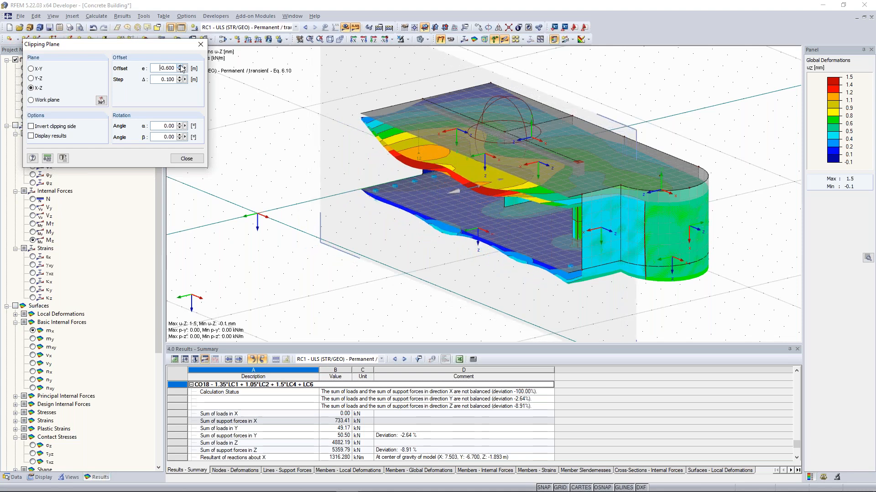
click(180, 66)
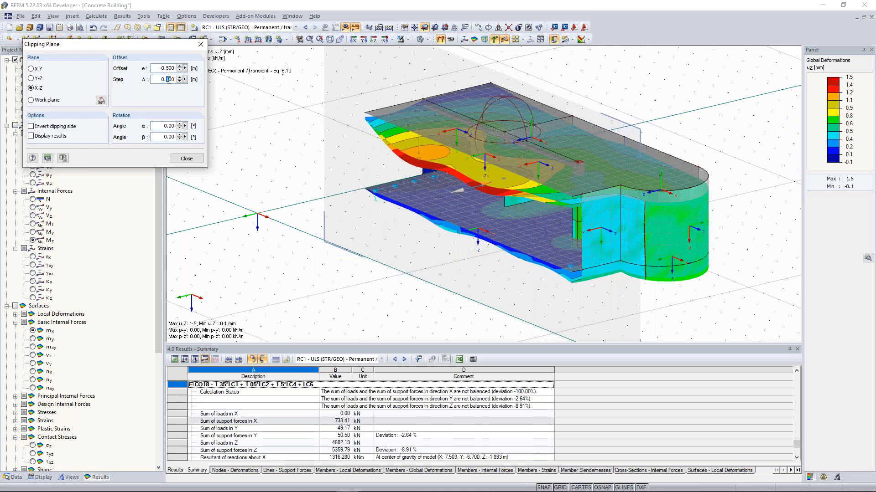
text(5)
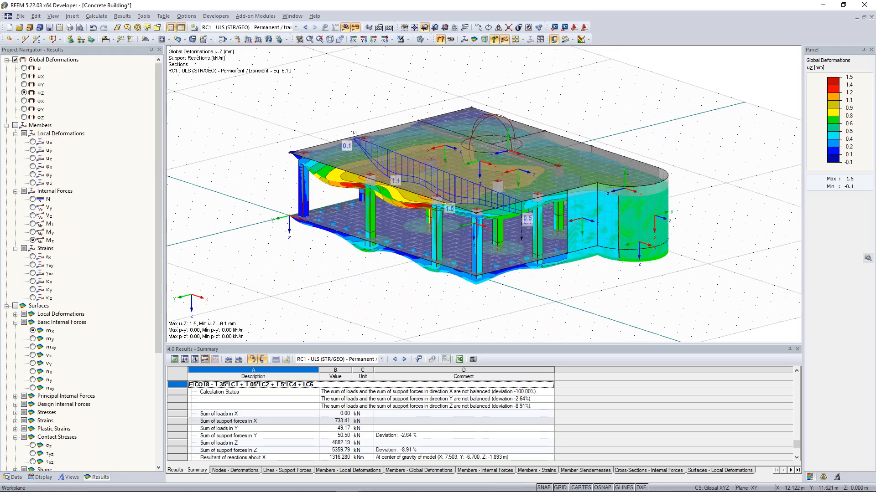
Enter the avatar fly mode and move through the building to examine the deformed roof slab and columns from inside
mouse_move(320, 271)
ctrl+middle_down()
mouse_move(336, 245)
mouse_move(317, 254)
ctrl+middle_up()
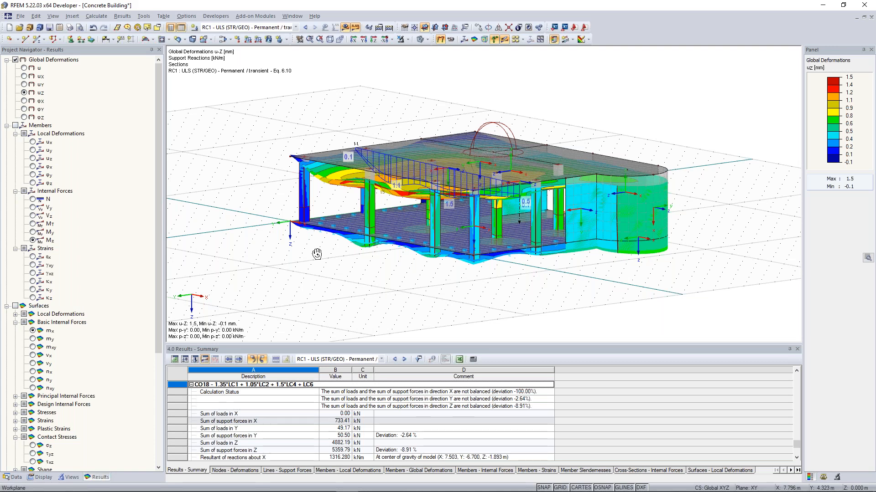
ctrl+middle_drag(317, 254, 334, 248)
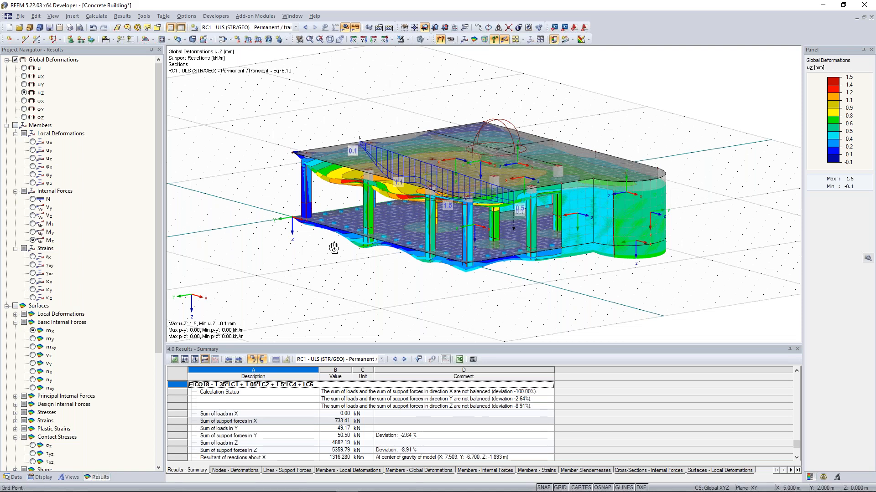
key(shift+f)
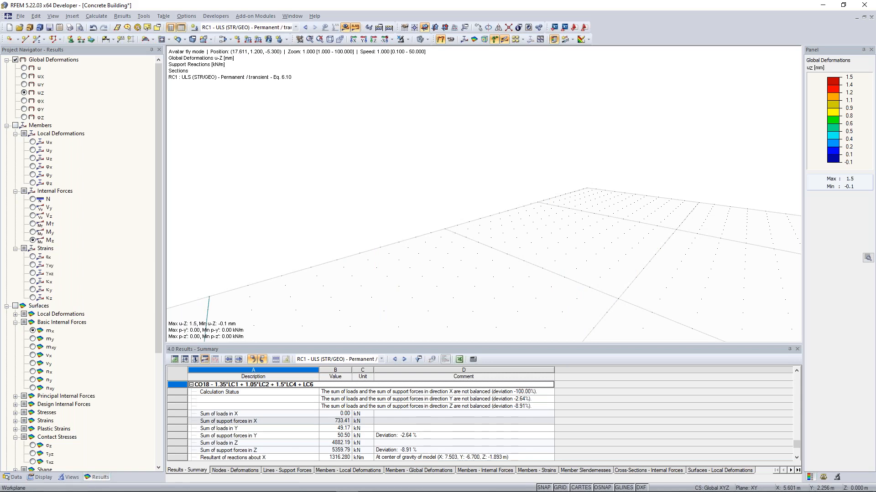
key(w)
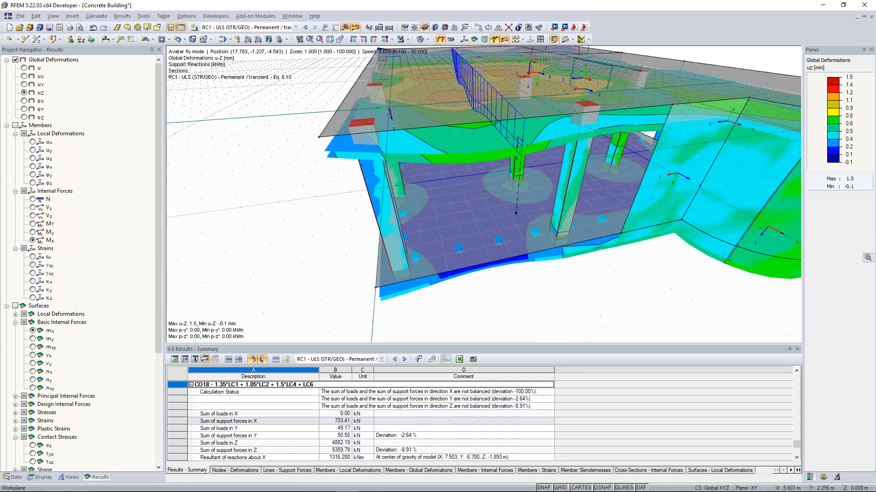
key(w)
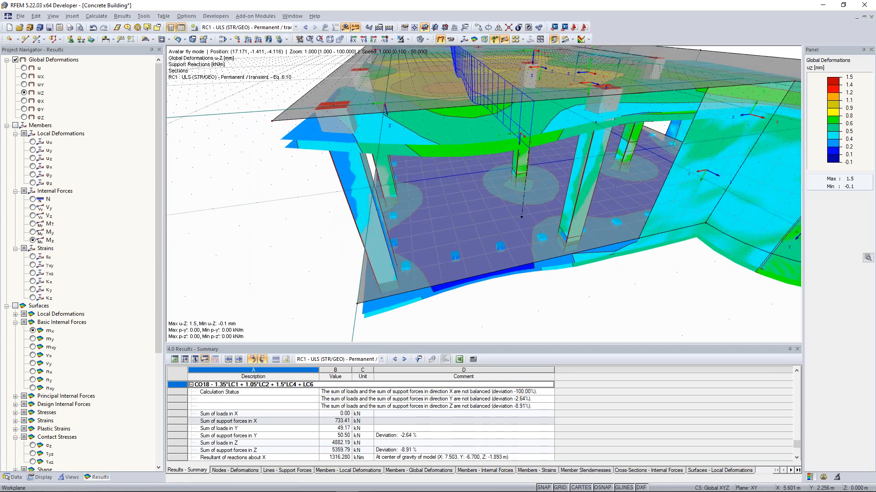
key(w)
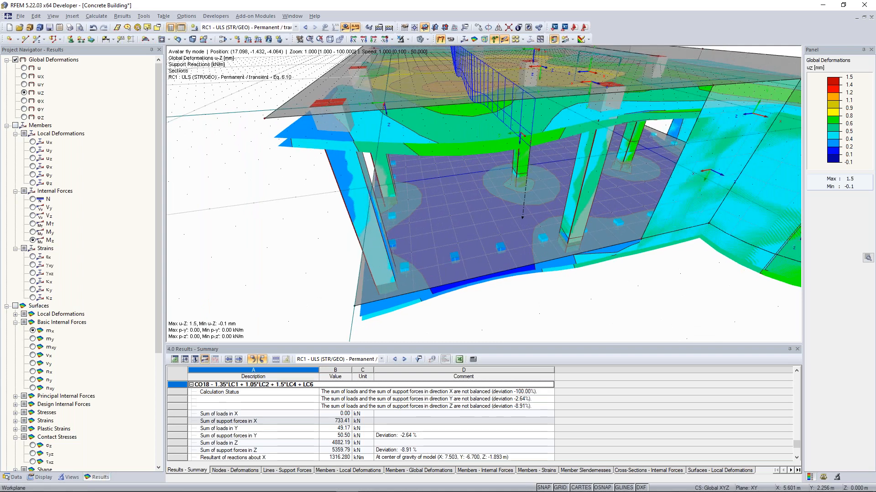
key(w)
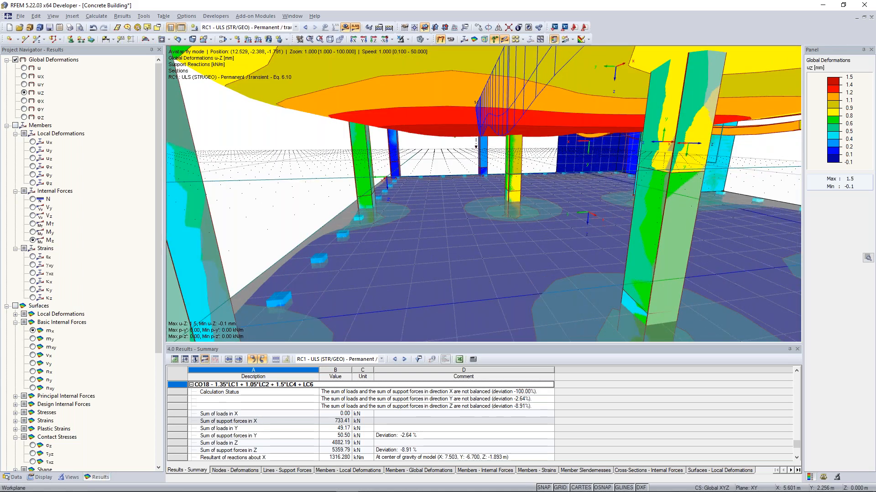
key(w)
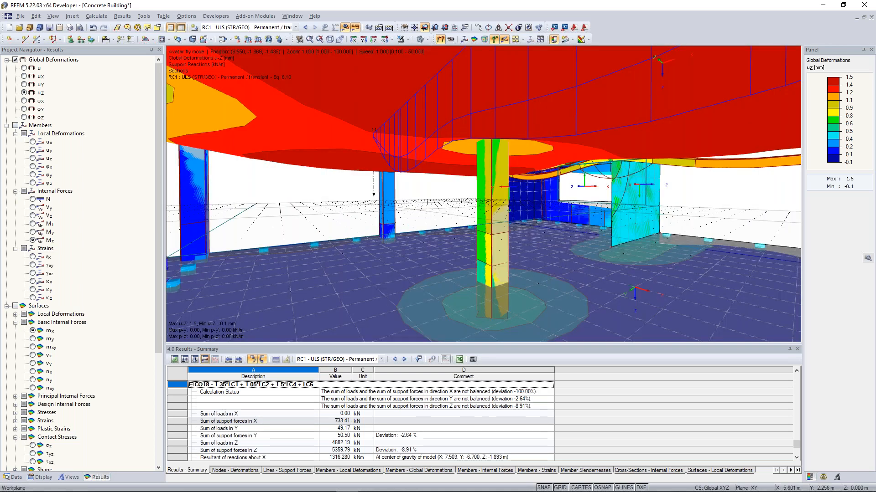
key(w)
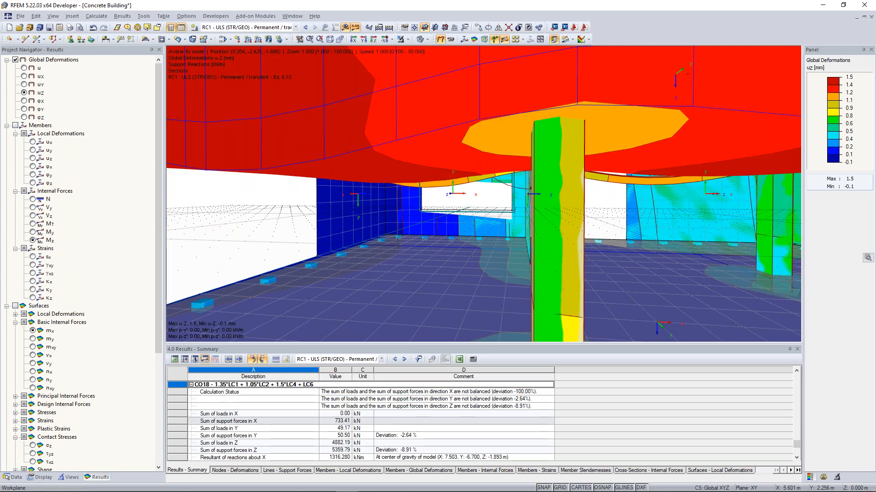
key(w)
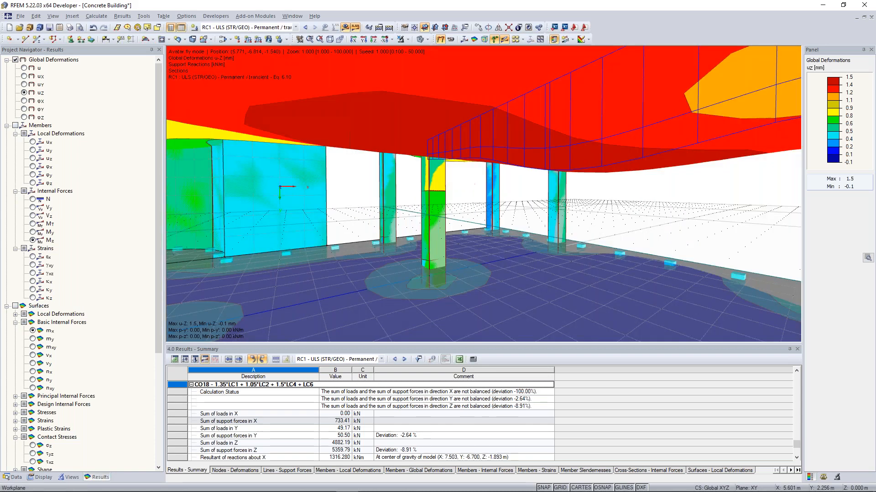
key(w)
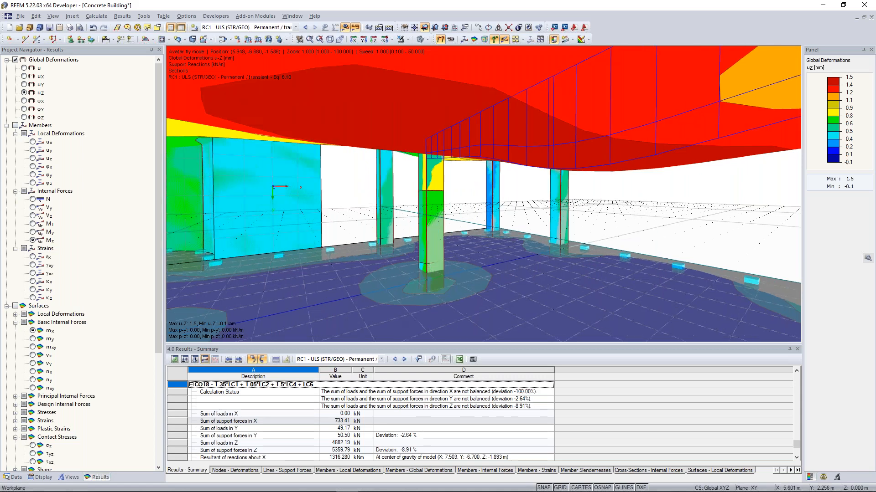
key(w)
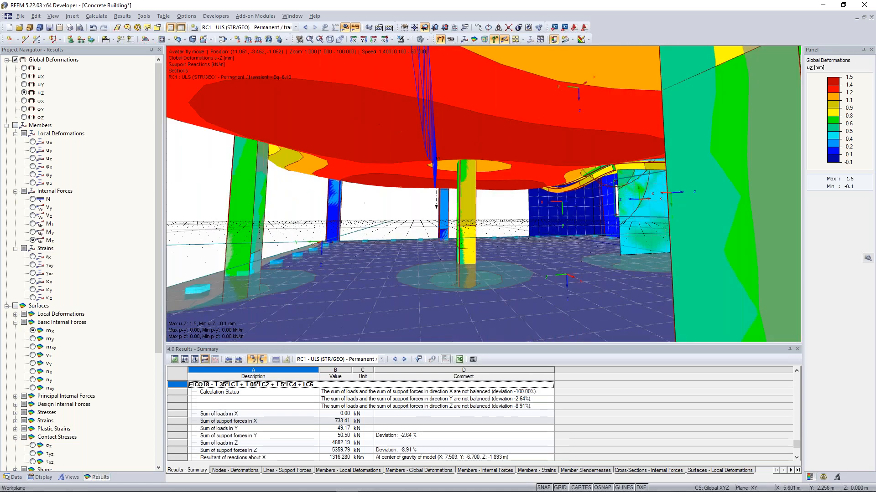
Fly on past the columns and up above the roof slab, leave the avatar fly mode and view the whole deformed building
key(w)
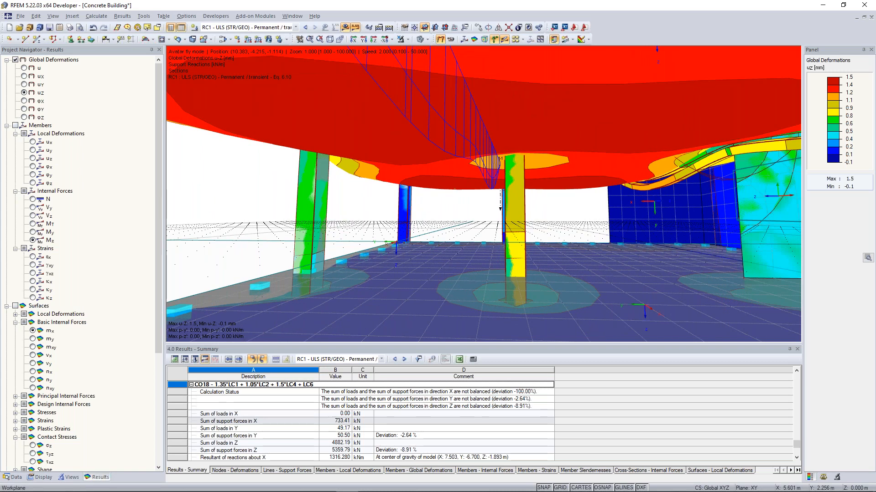
key(w)
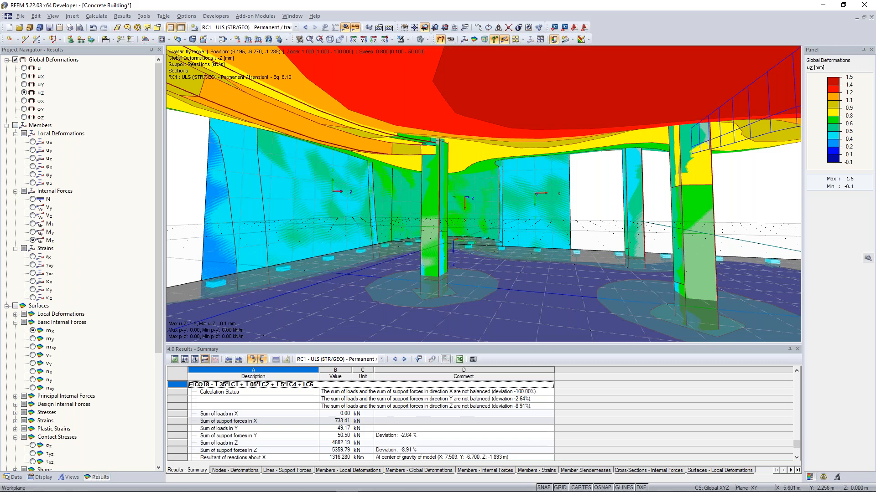
key(Page_Up)
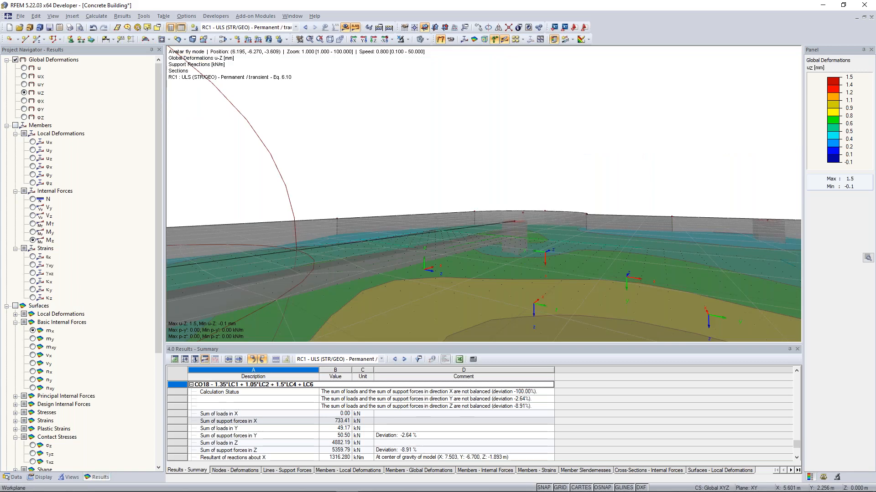
key(Escape)
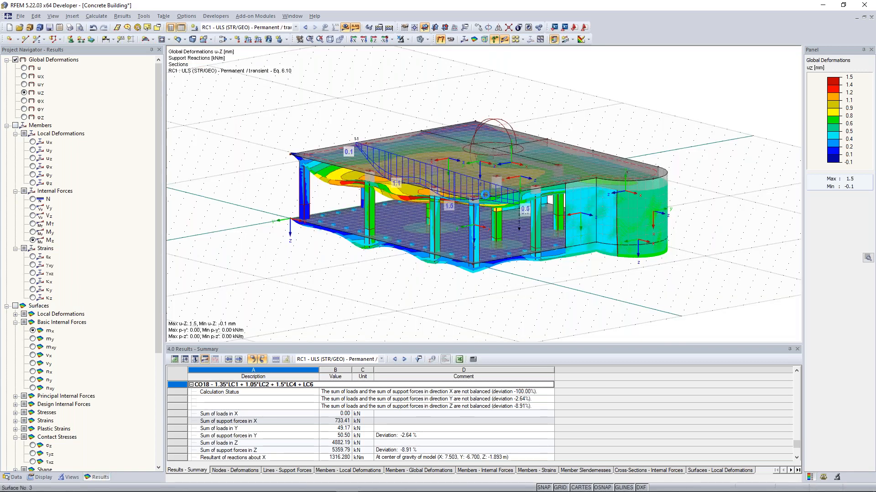
ctrl+middle_drag(485, 195, 306, 152)
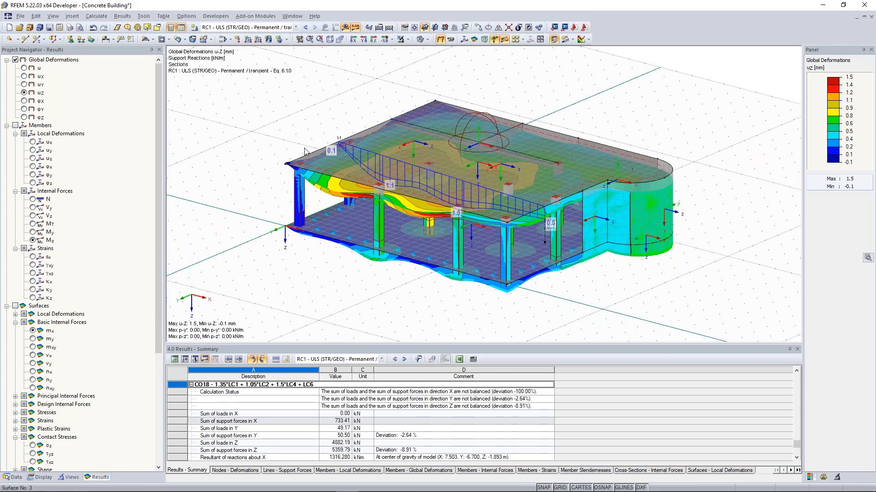
ctrl+middle_drag(304, 149, 300, 158)
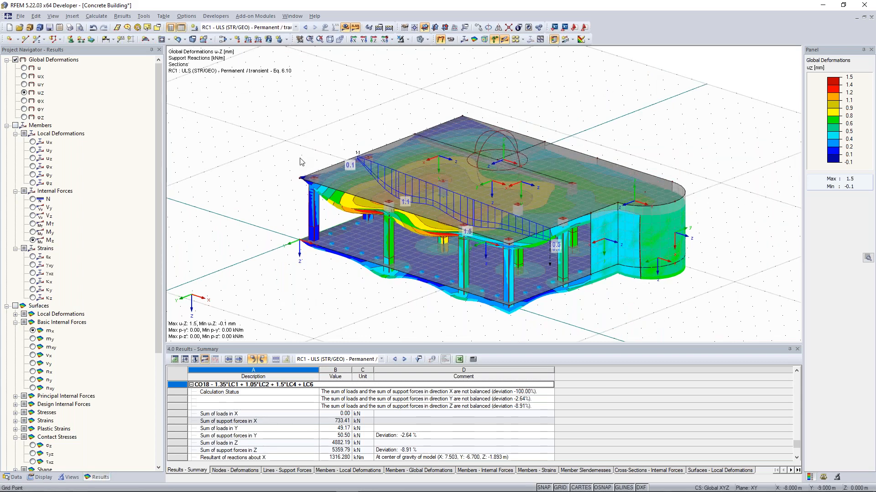
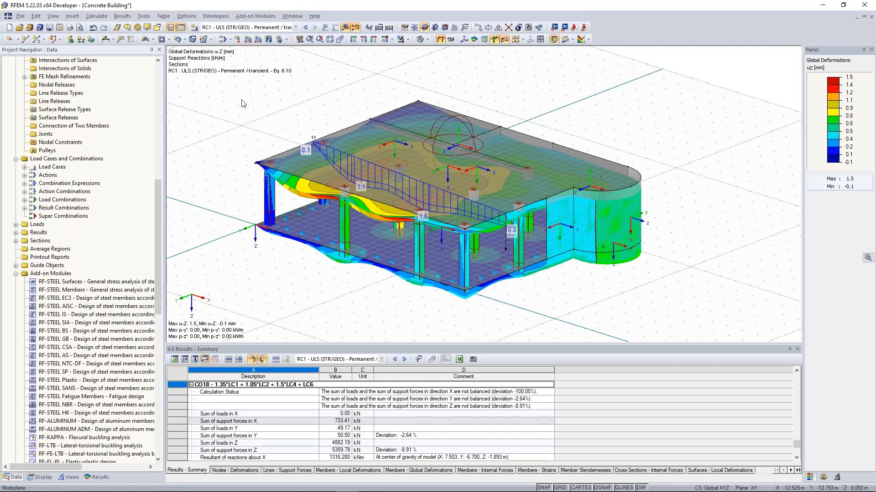
Isolate the members with cross-section Rectangle 350/350 and save them as a user-defined view named Columns
ctrl+middle_drag(244, 114, 310, 109)
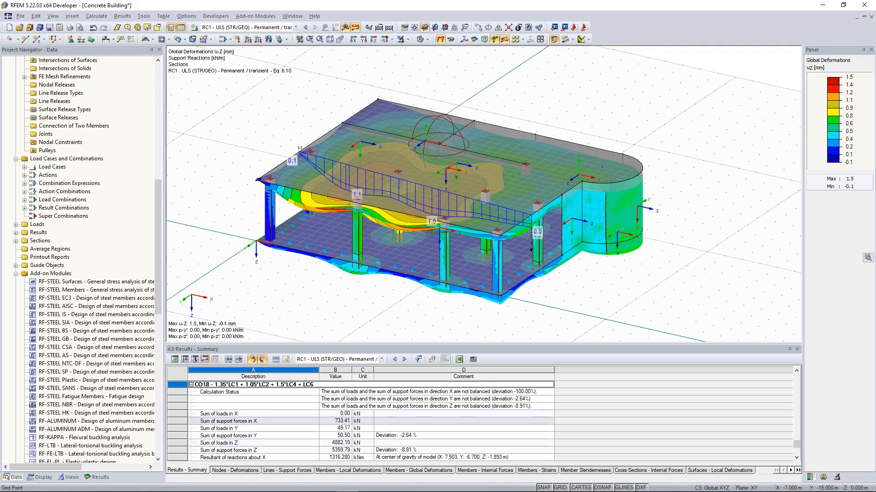
ctrl+middle_drag(271, 118, 249, 96)
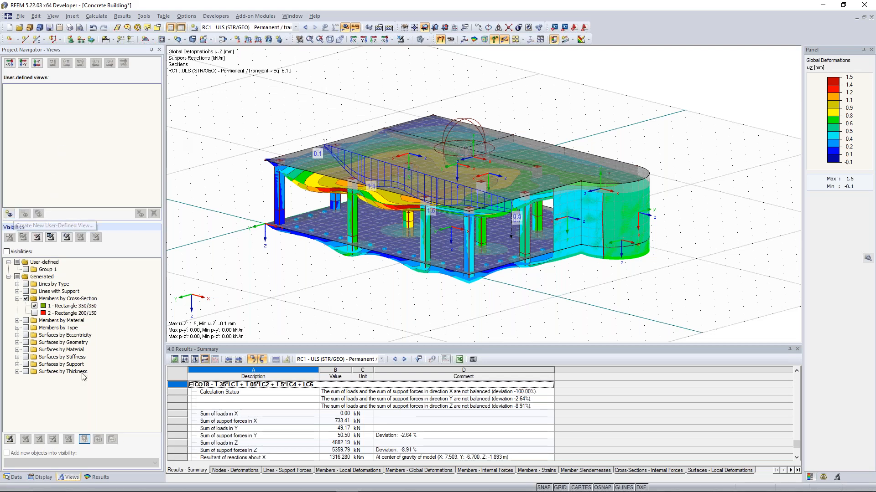
click(35, 306)
click(35, 306)
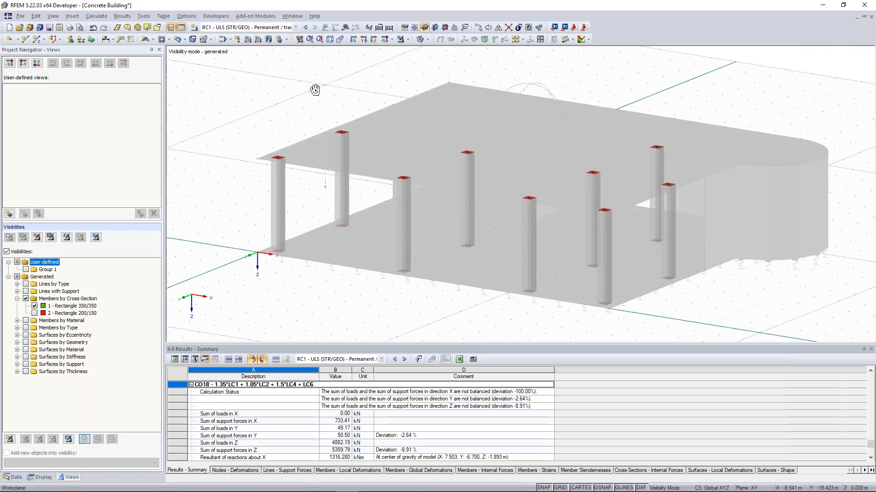
click(9, 214)
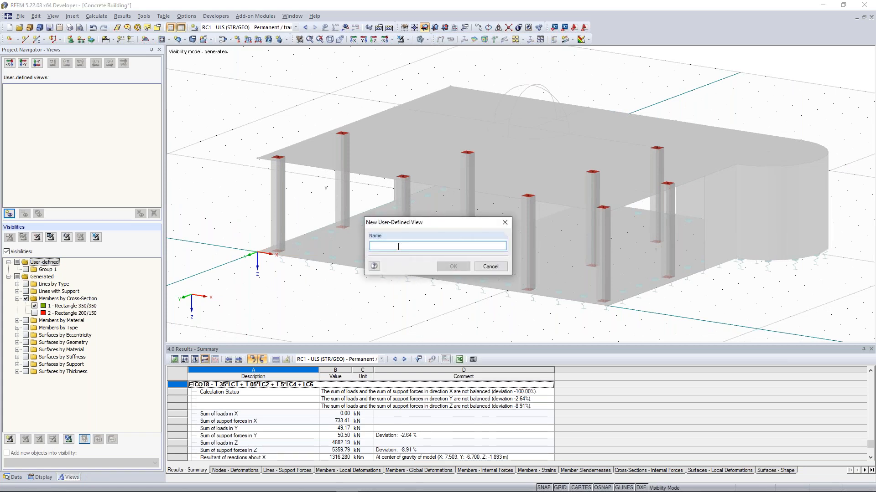
text(Columns)
click(462, 268)
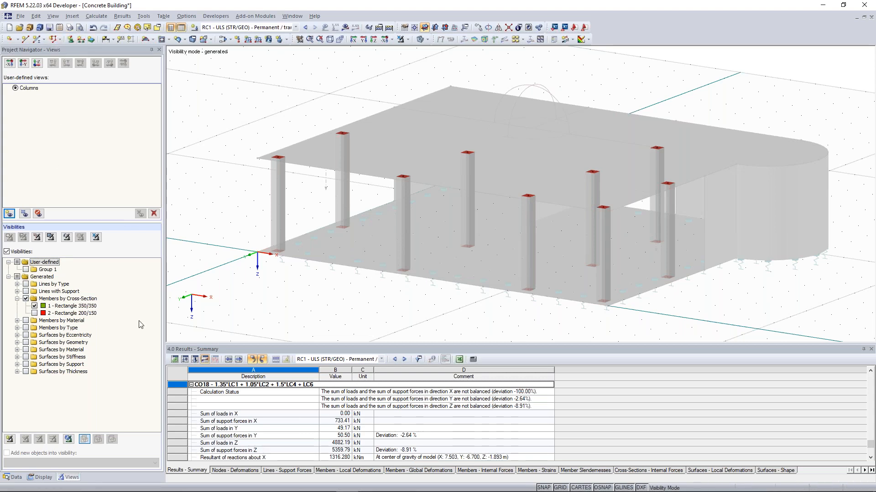
Remove the Rectangle 350/350 members from the visibility and show only the surfaces with 200 mm thickness
click(40, 307)
click(26, 299)
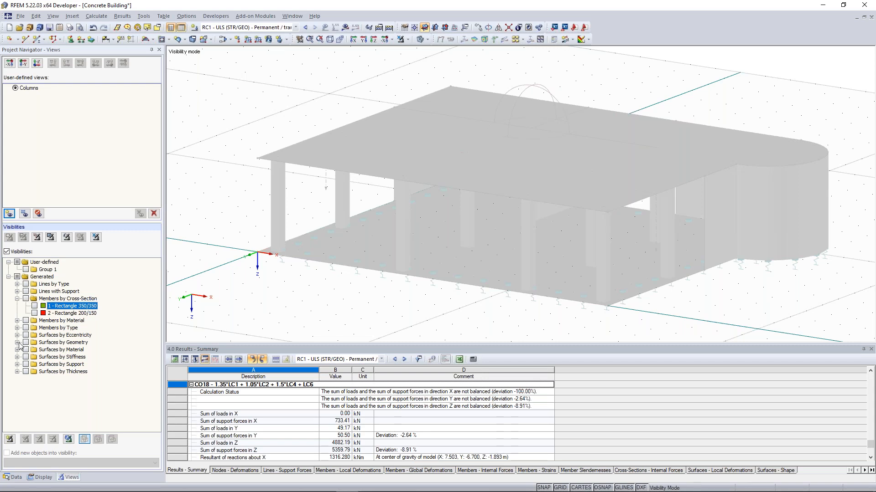
click(17, 372)
click(34, 378)
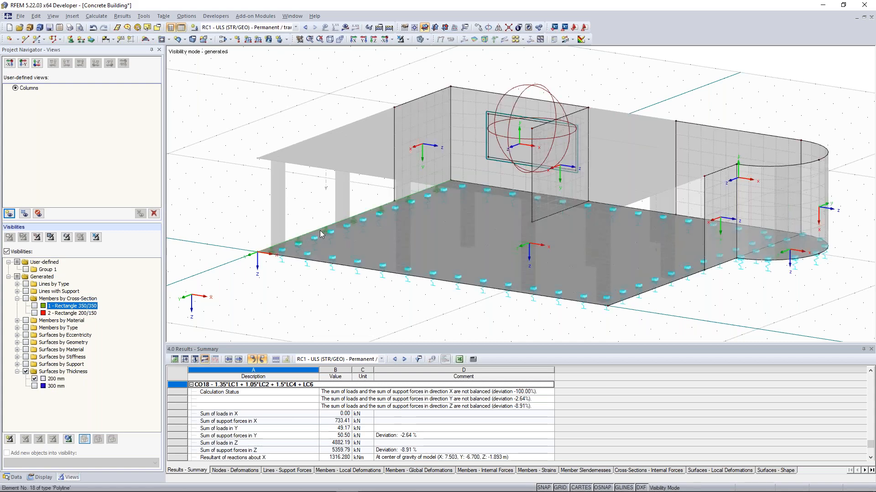
Isolate the floor surfaces, including the rounded end, and save them as a user-defined view named Bottom Slab
ctrl+middle_drag(362, 238, 408, 244)
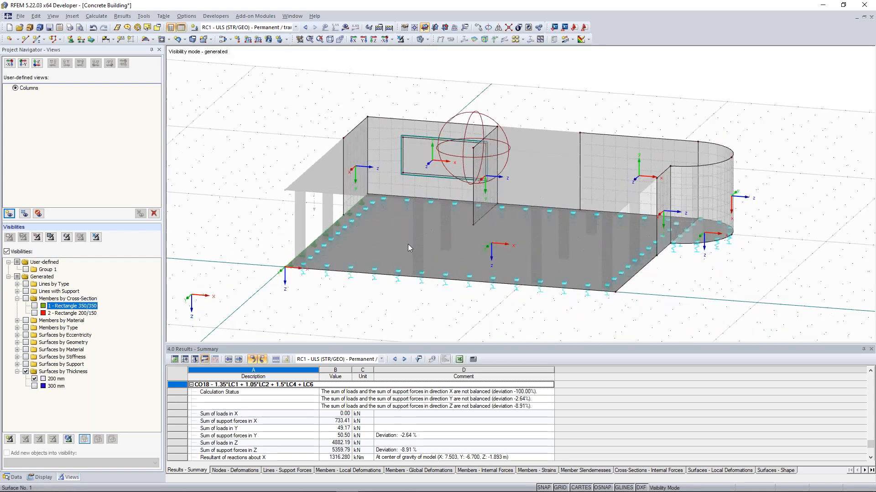
ctrl+middle_drag(725, 223, 727, 253)
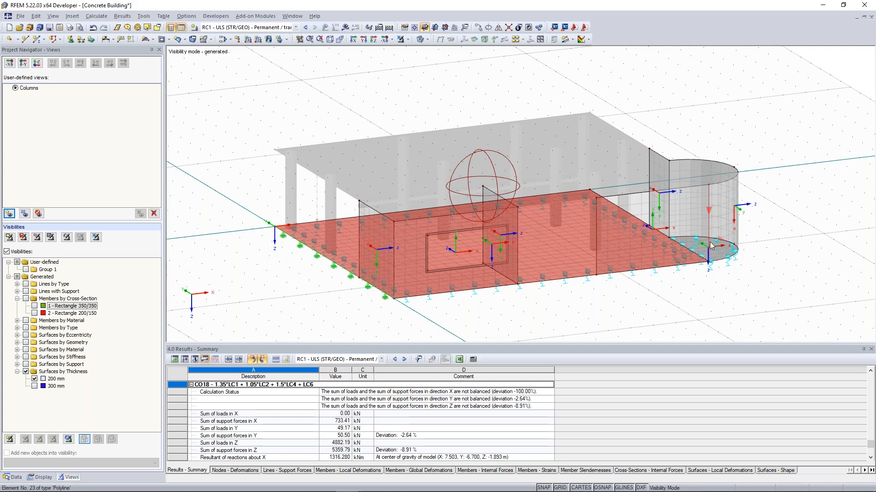
click(419, 39)
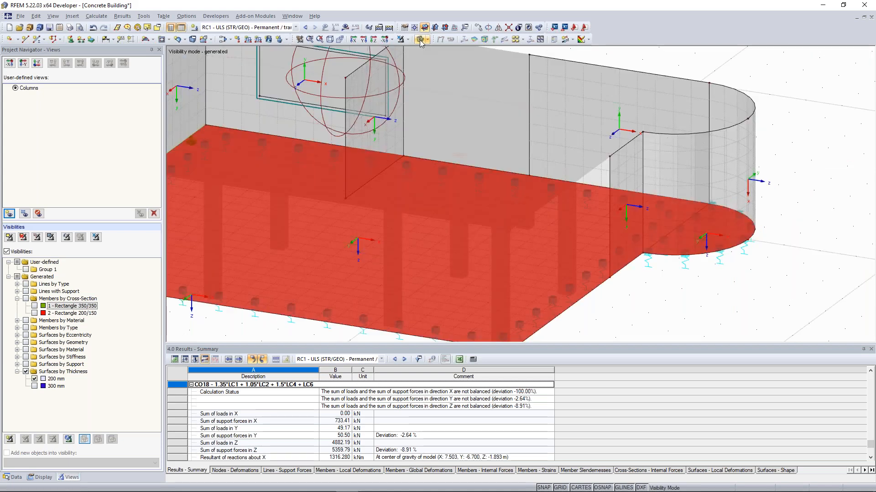
click(419, 40)
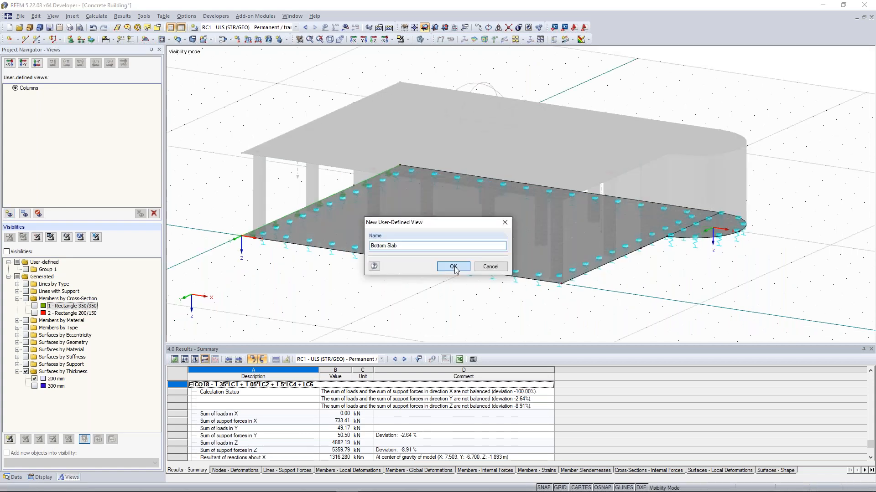
click(452, 266)
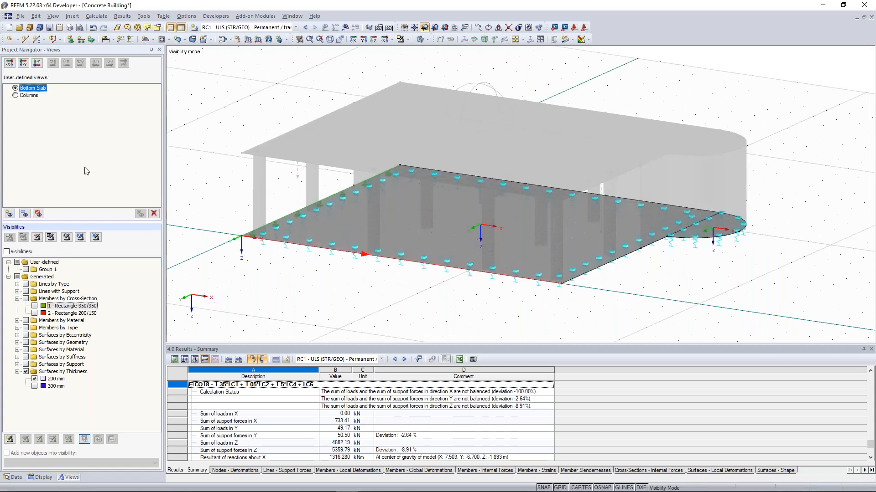
Open the mass print settings for the graphic printout to report PR1 and disable perspective for the model's isometric view
click(70, 29)
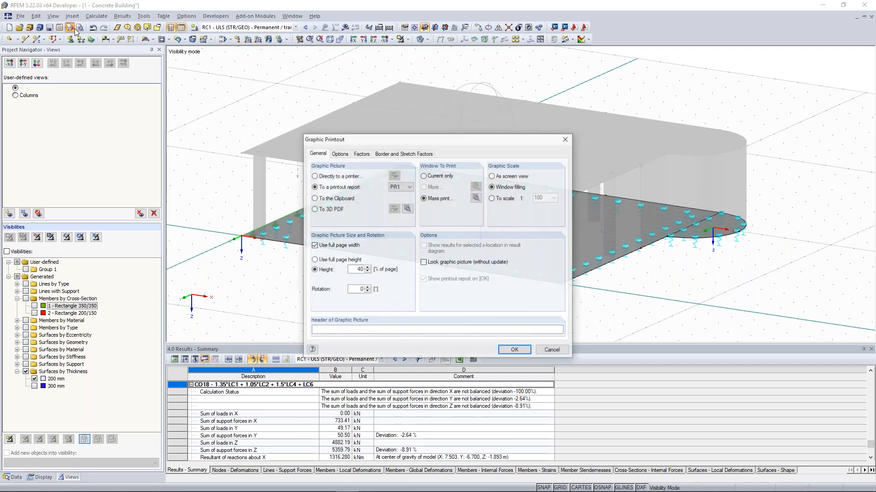
drag(374, 140, 356, 100)
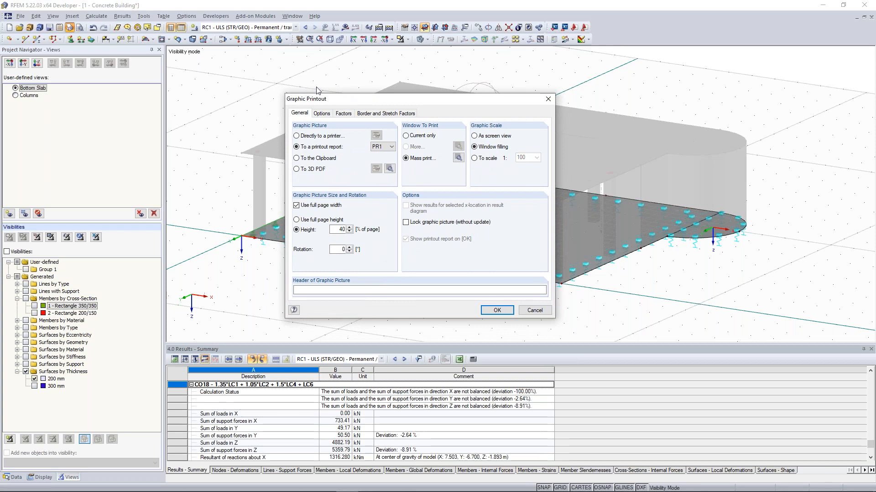
drag(417, 105, 387, 86)
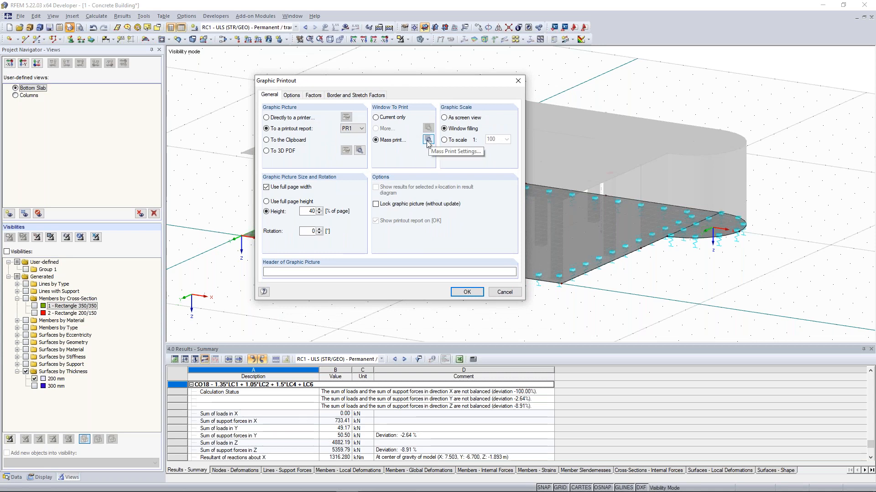
click(429, 140)
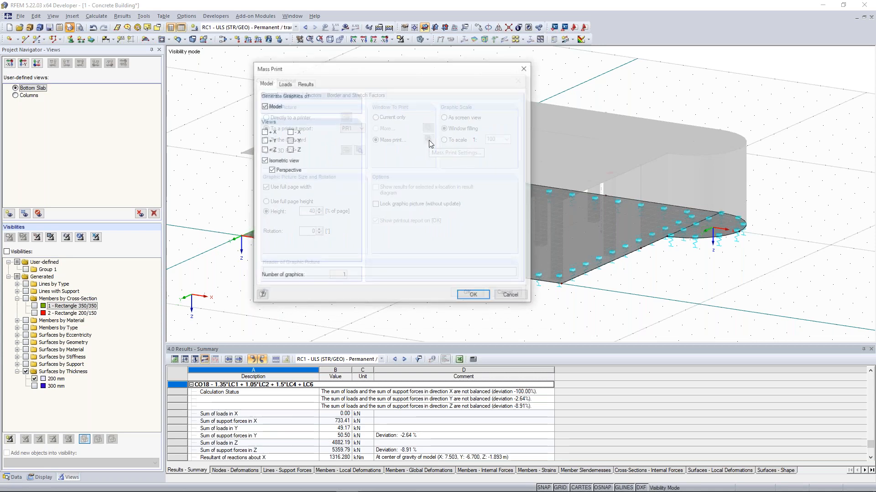
drag(433, 69, 490, 88)
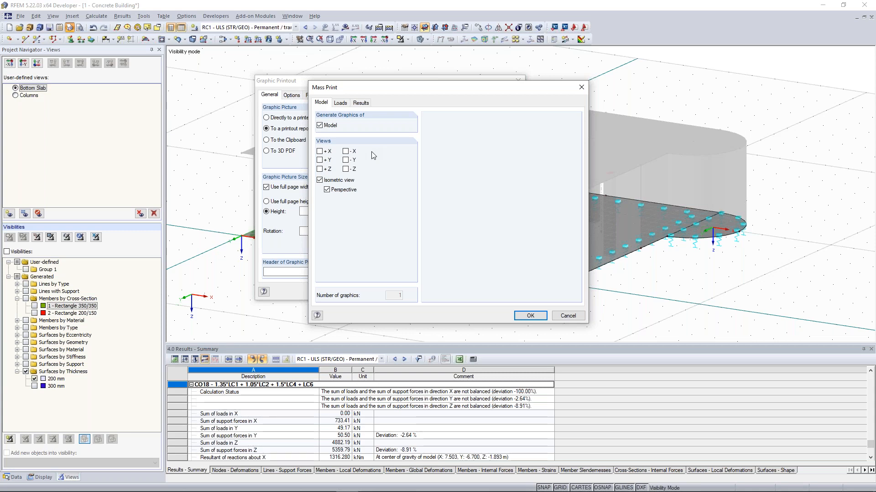
click(327, 190)
Set the mass print load graphics to the selected load cases LC1 to LC6 in a defined isometric view without perspective
click(340, 103)
click(319, 170)
click(377, 171)
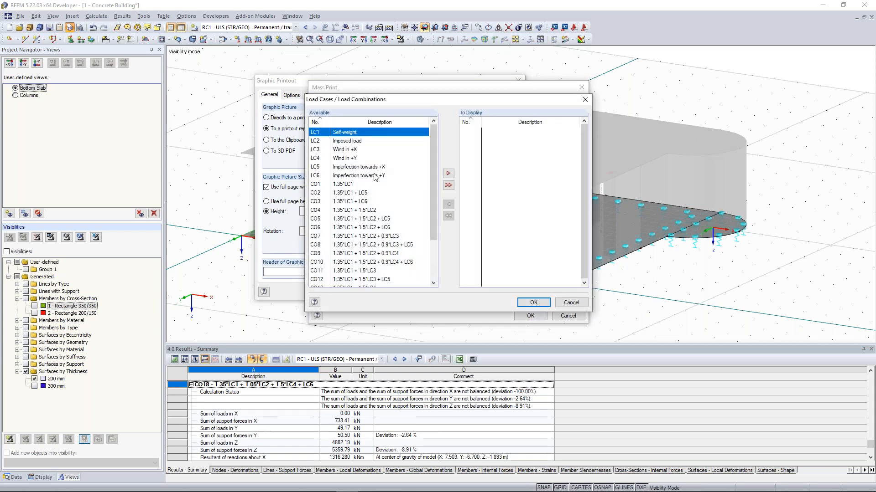
shift+click(375, 176)
click(448, 174)
click(540, 303)
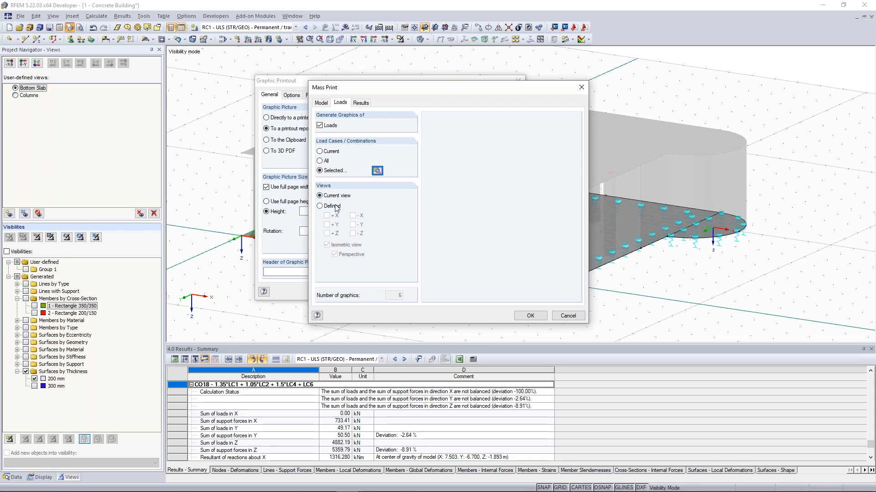
click(324, 206)
click(336, 257)
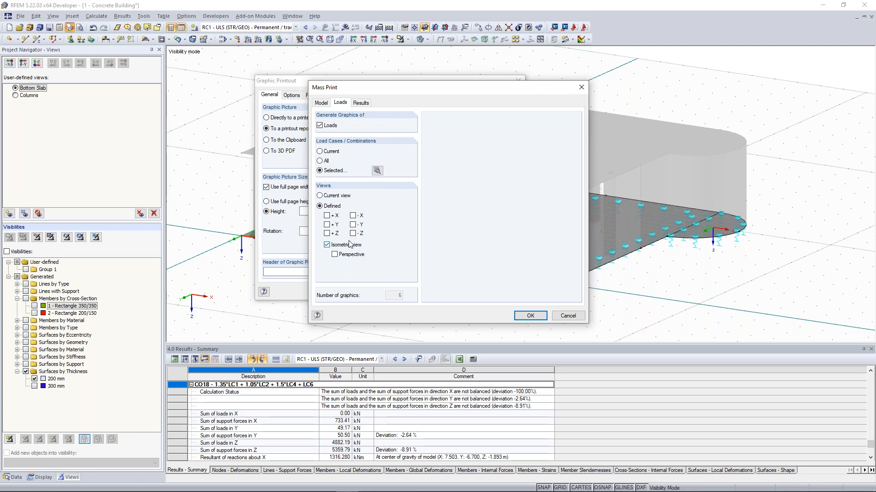
Restrict the mass print result graphics to the selected result combination RC1
click(361, 102)
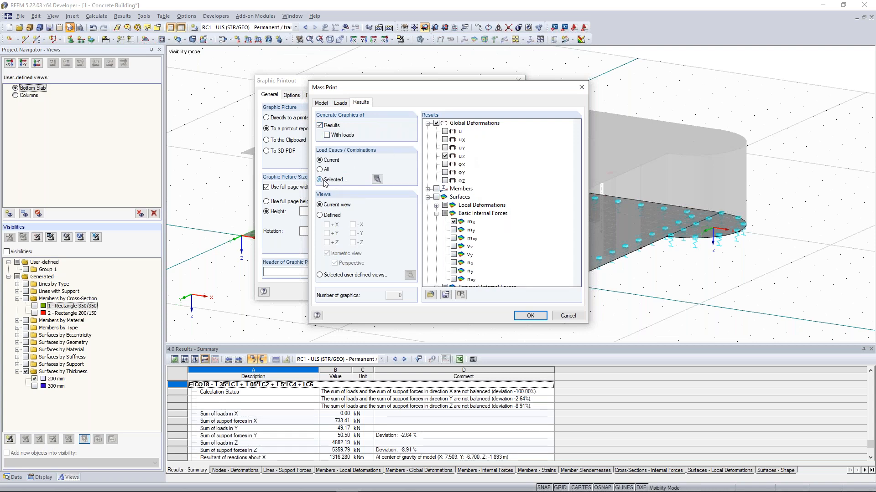
click(377, 180)
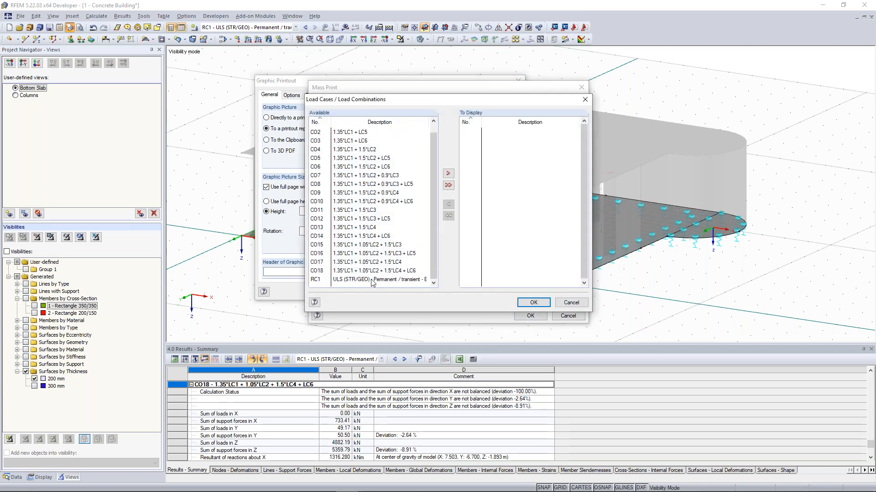
click(372, 280)
click(448, 173)
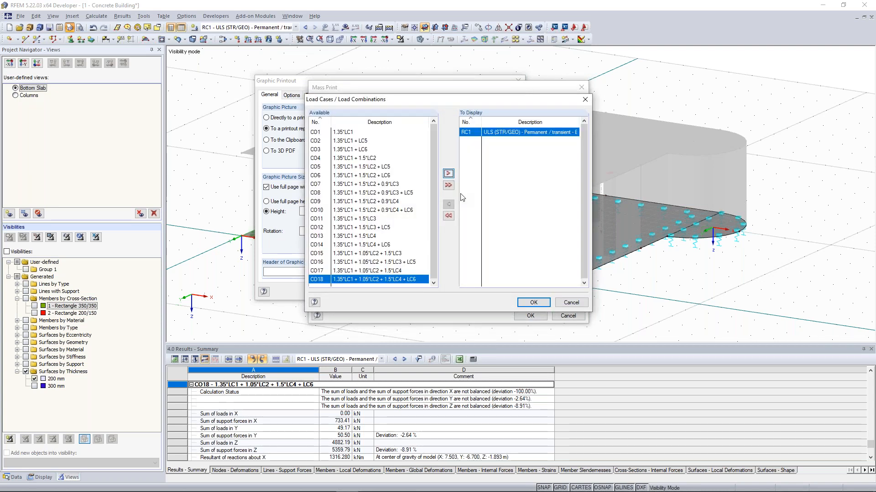
key(Return)
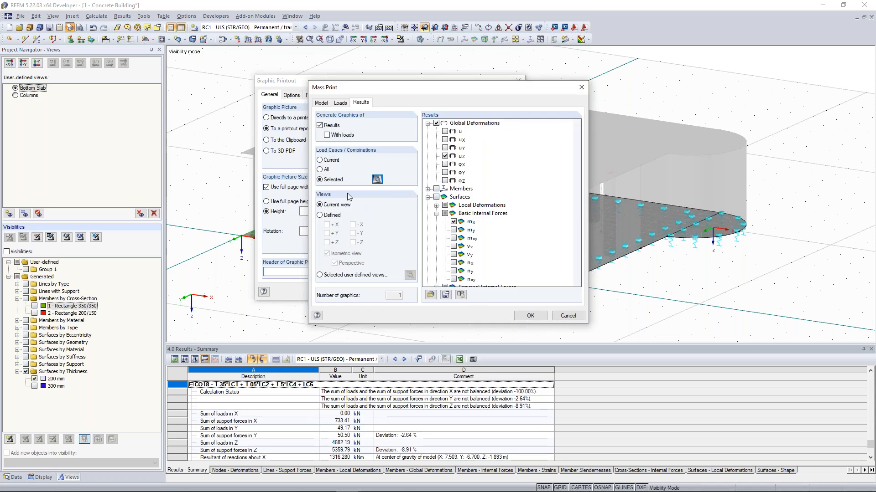
Print the results in the selected user-defined views Bottom Slab and Columns
click(323, 275)
click(409, 275)
click(325, 112)
click(324, 120)
click(428, 240)
Add the member internal forces N and My to the mass print result graphics for the selected user-defined views
click(472, 142)
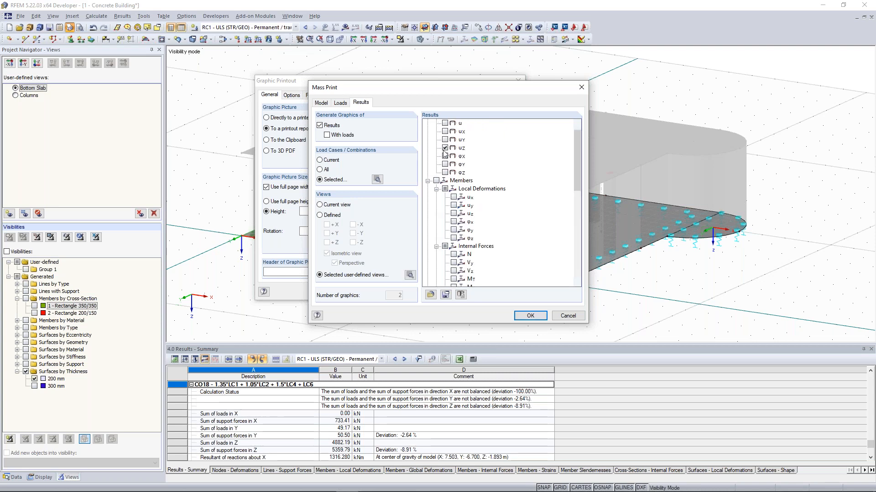
scroll(456, 145, down, 2)
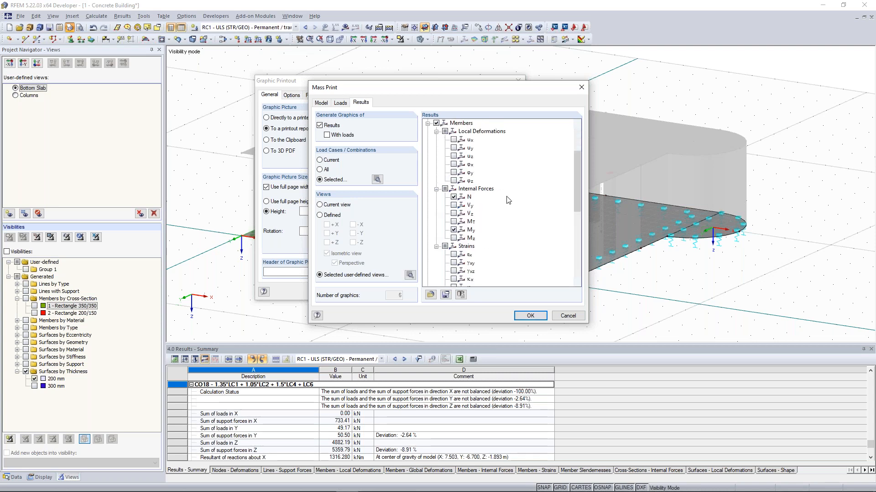
scroll(508, 200, up, 3)
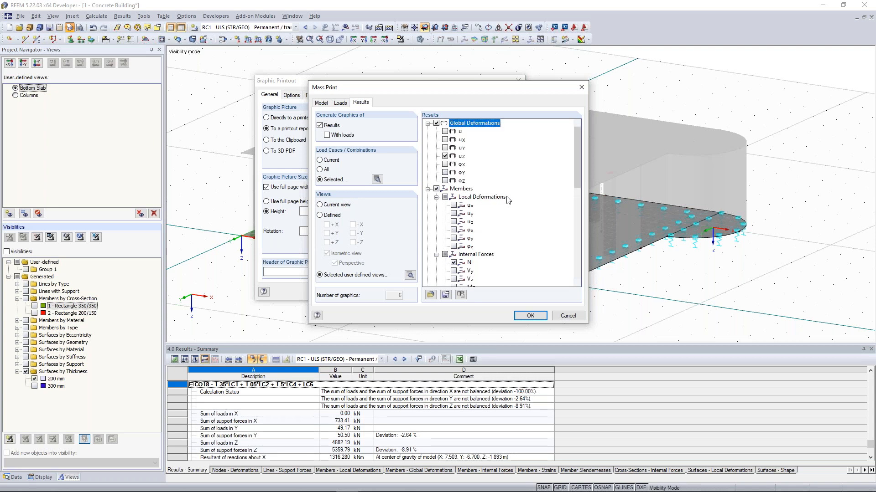
scroll(480, 152, down, 7)
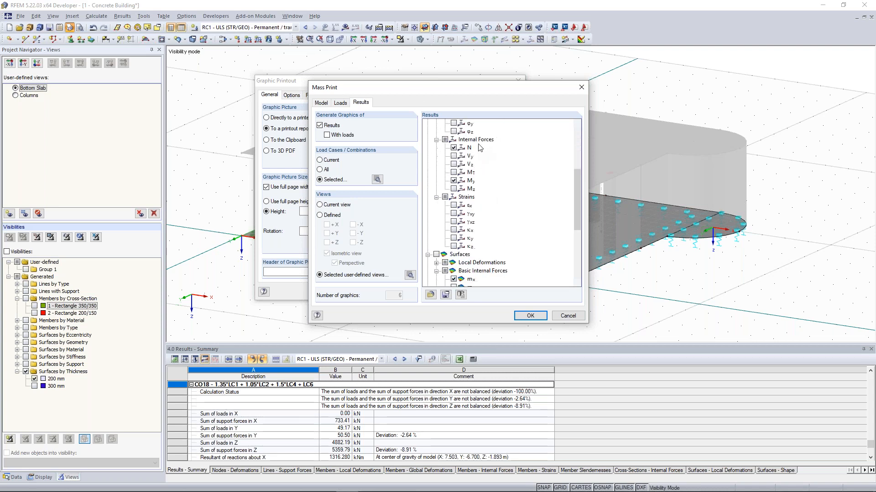
drag(389, 88, 446, 81)
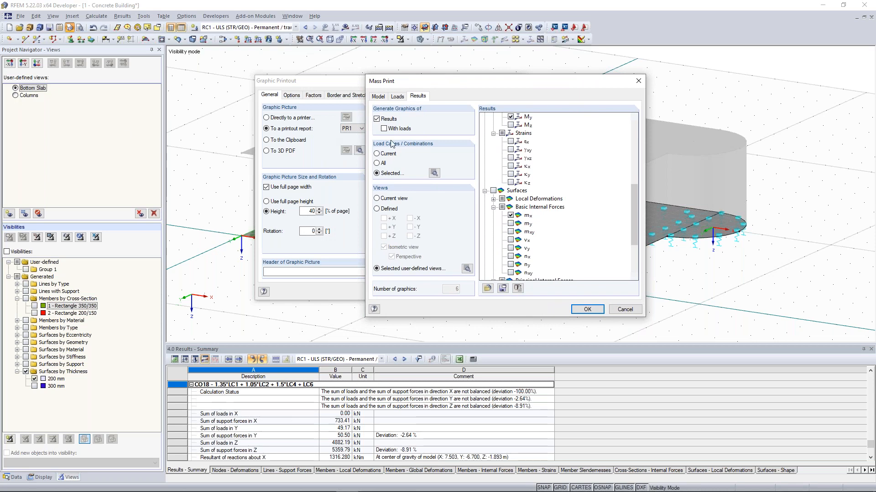
Exclude the surface moment mx from the mass print results and include the surface contact stress σz
click(511, 216)
scroll(540, 215, up, 1)
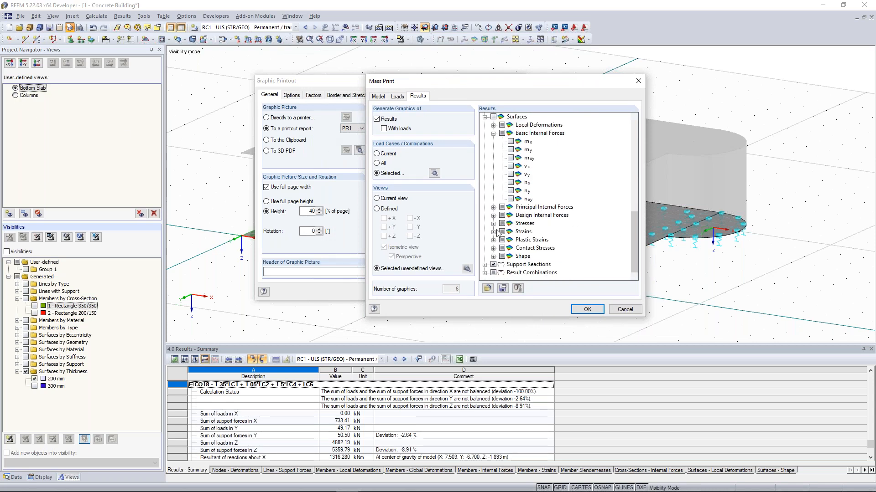
scroll(497, 230, down, 5)
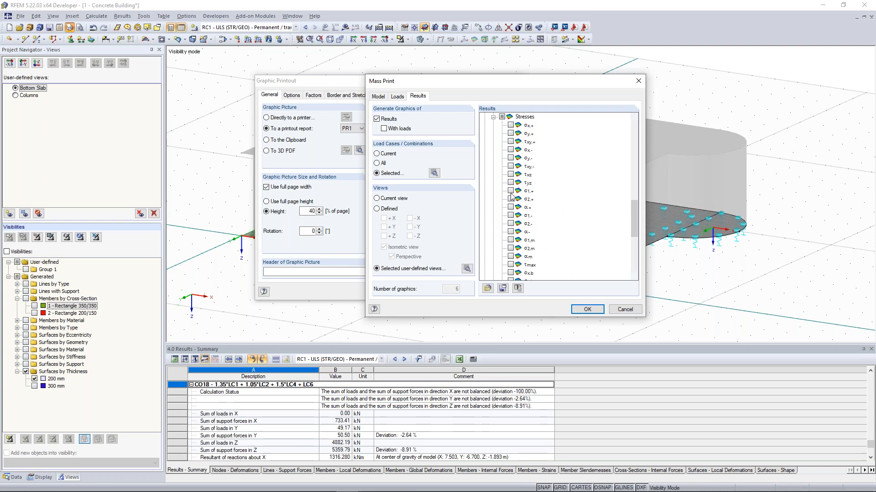
click(492, 116)
click(493, 248)
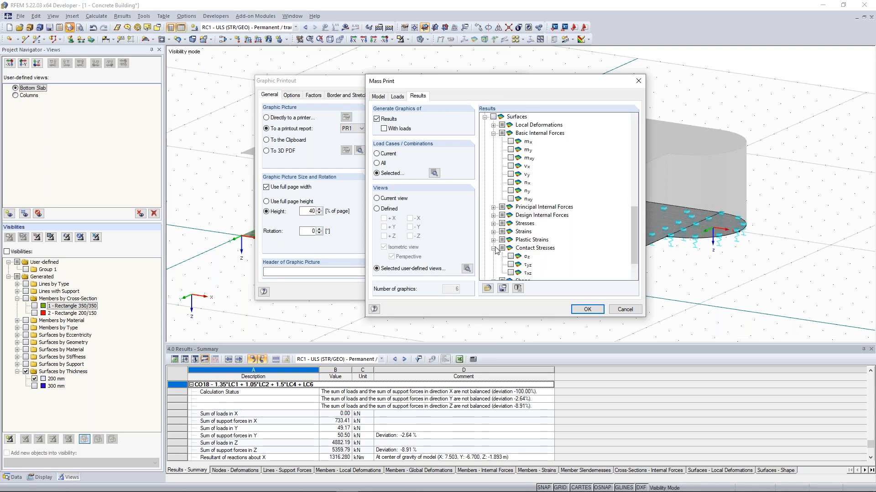
scroll(500, 248, down, 1)
click(510, 232)
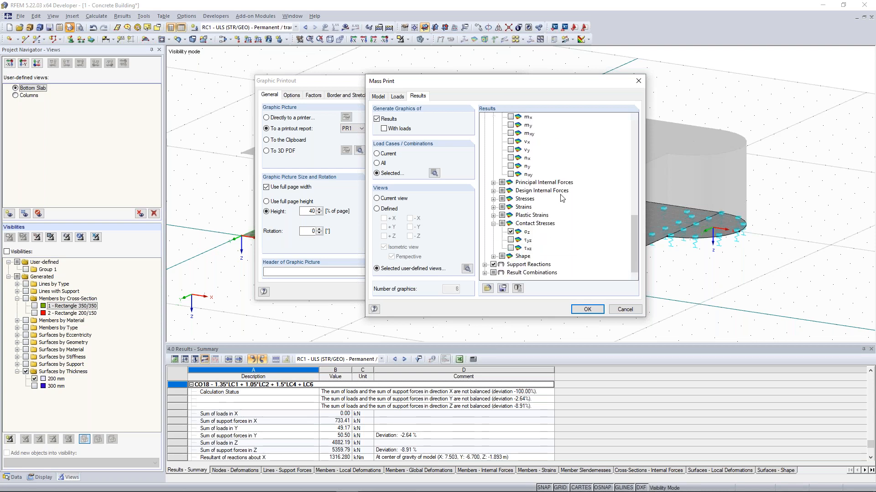
Apply the mass print settings and create printout report PR1 from the template "Input data and reduced results"
click(587, 309)
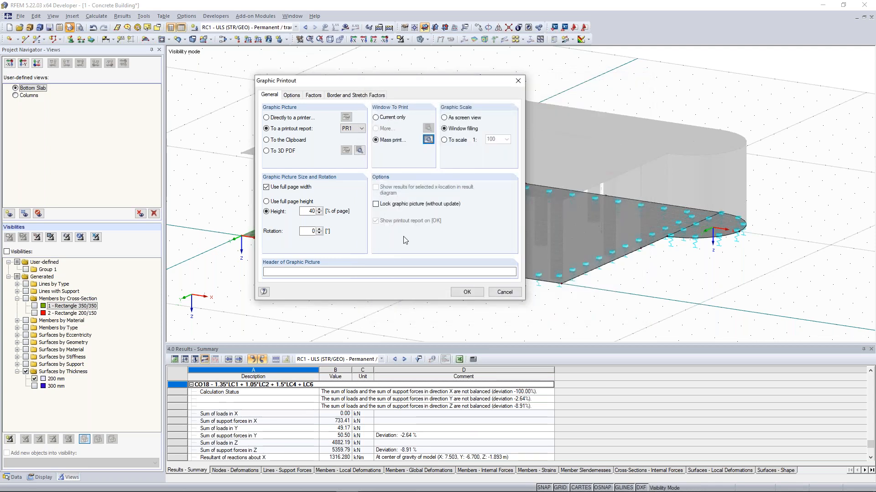
click(467, 293)
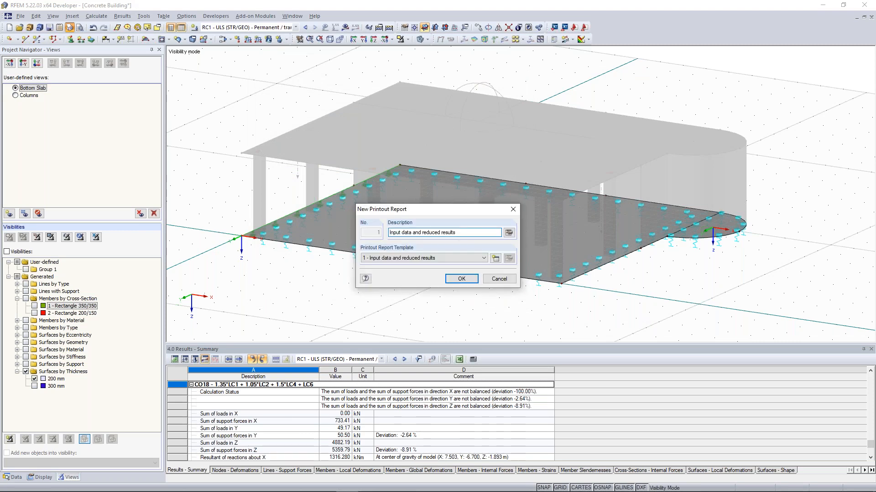
click(463, 280)
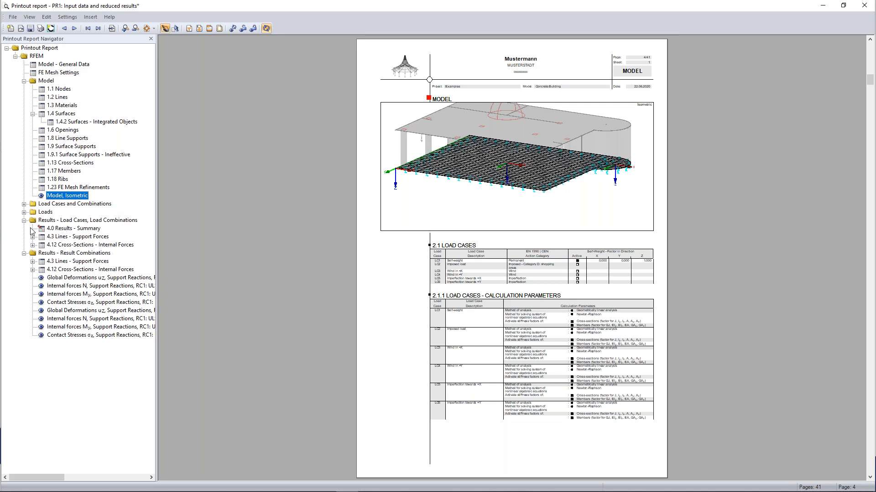
Examine the load tables and isometric load graphics from LC1 to LC4 in the printout report
click(25, 212)
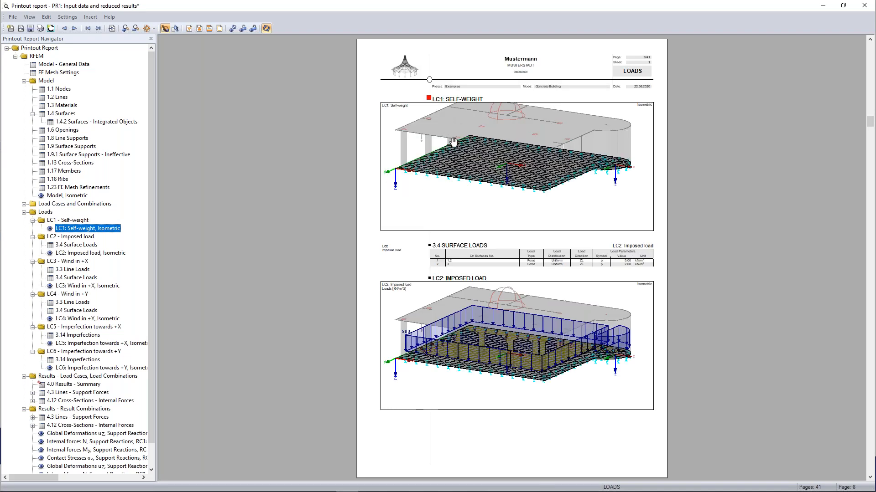
scroll(453, 142, up, 1)
scroll(453, 142, down, 2)
scroll(453, 142, down, 5)
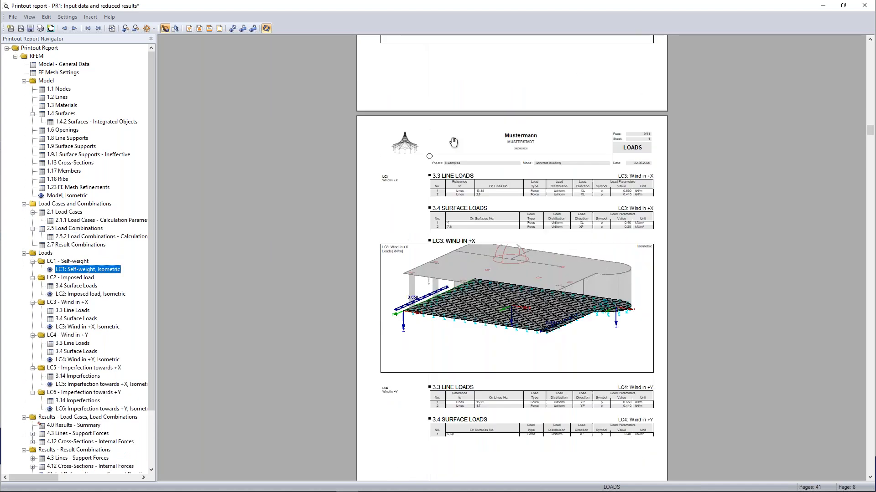
scroll(356, 303, down, 1)
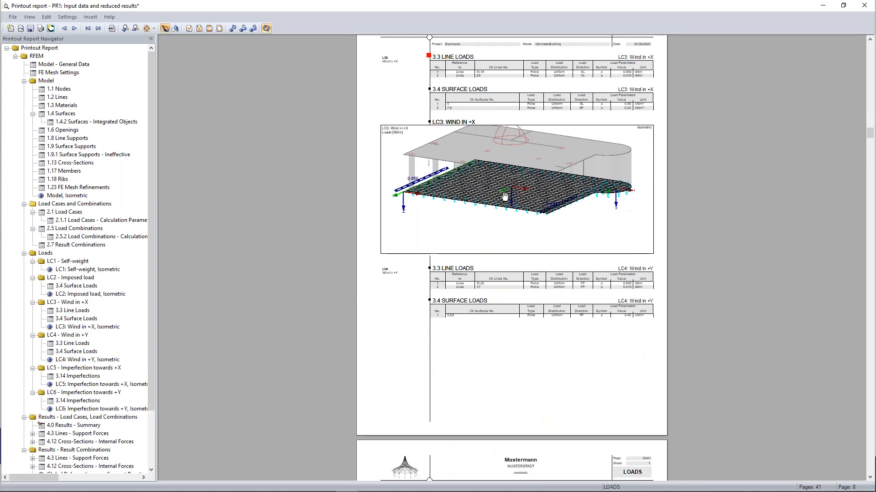
scroll(500, 166, up, 1)
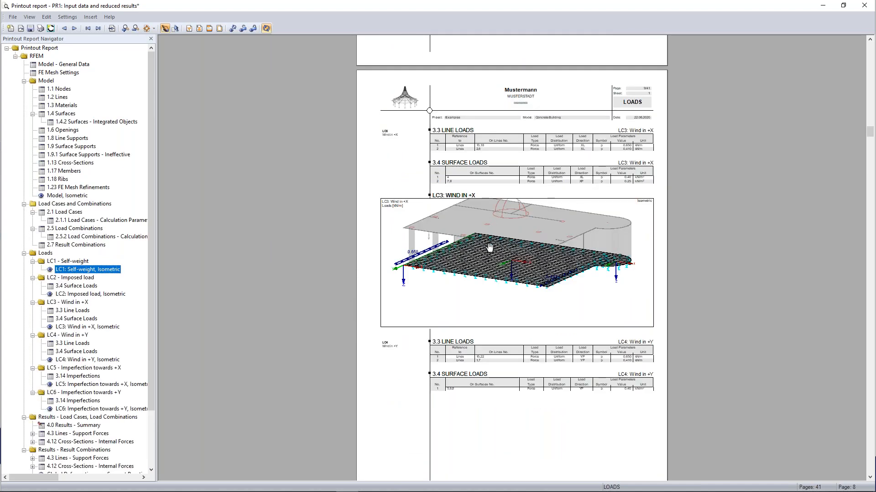
scroll(488, 244, down, 2)
scroll(489, 234, up, 1)
scroll(490, 235, up, 1)
scroll(490, 234, down, 1)
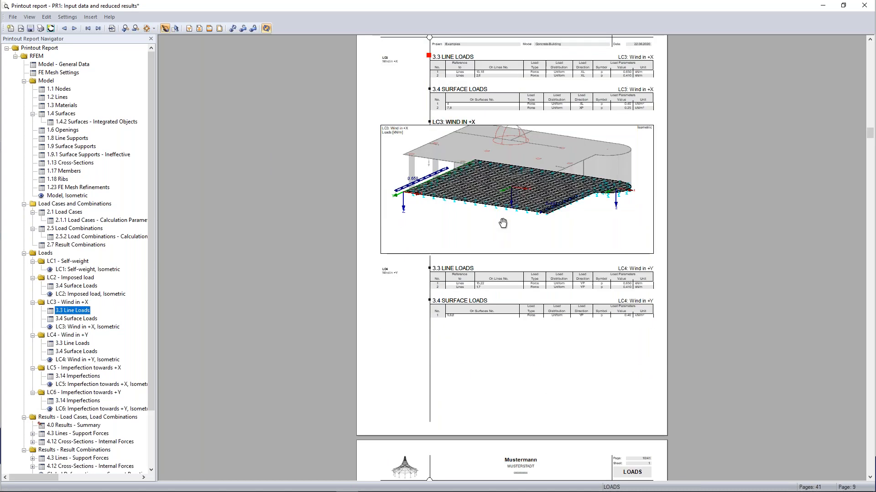
Edit the report's LC3 Wind in +X graphic by cancelling visibility mode to show the whole building, and return to the report
right_click(528, 172)
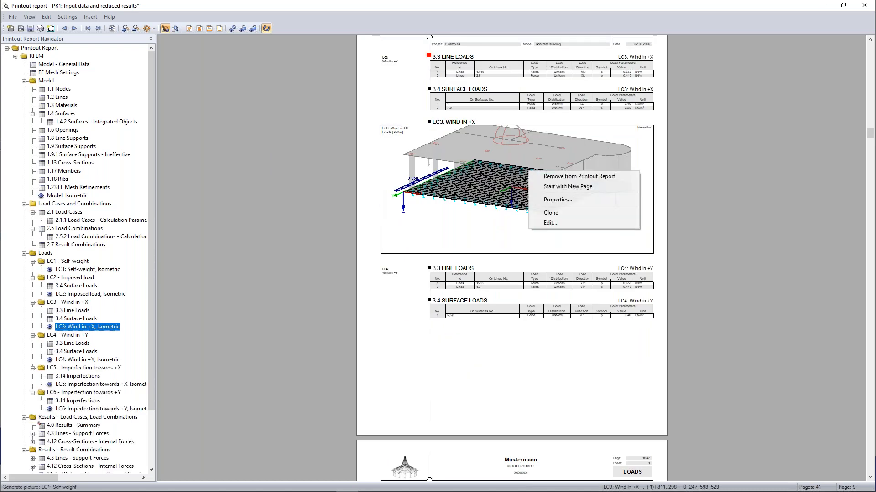
click(549, 223)
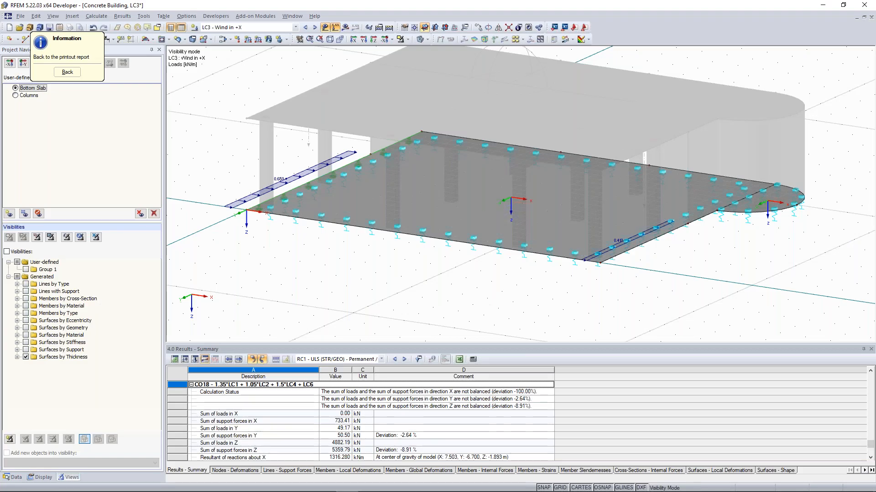
click(407, 39)
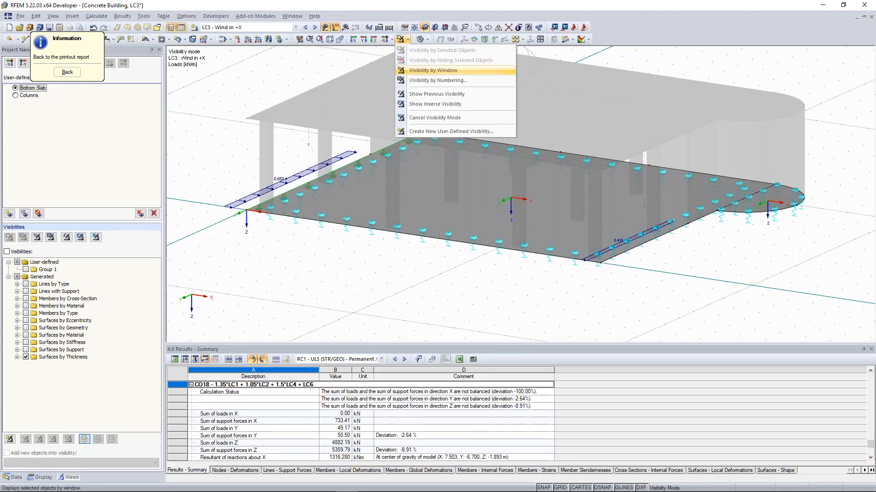
click(431, 117)
middle_drag(272, 57, 283, 129)
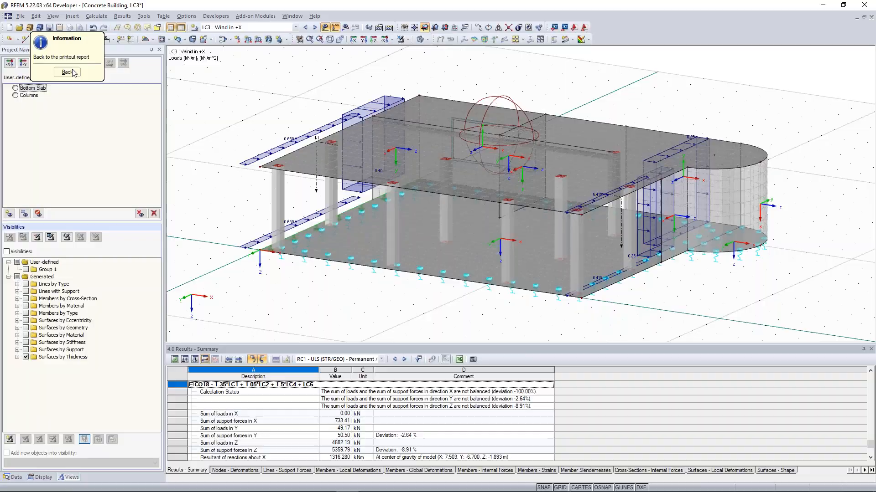
click(67, 72)
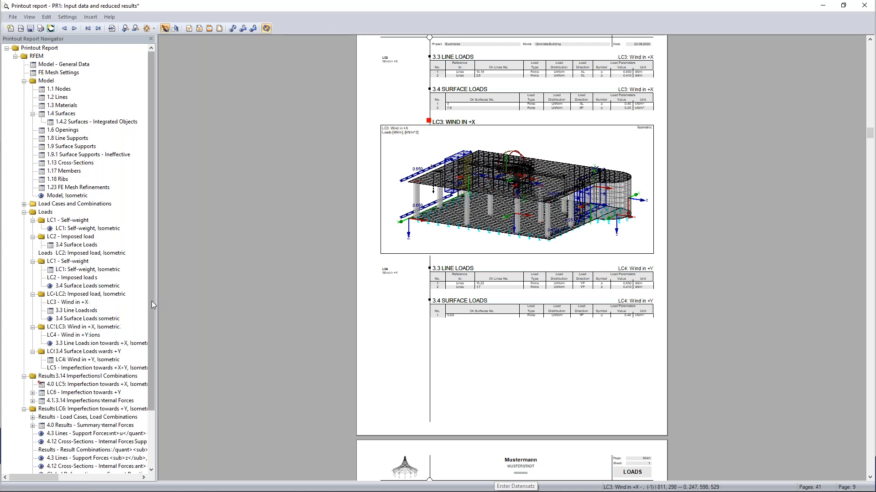
Examine the RC1 graphics of deformations, member forces and contact stresses for the Bottom Slab and Columns views in the report
scroll(53, 357, down, 3)
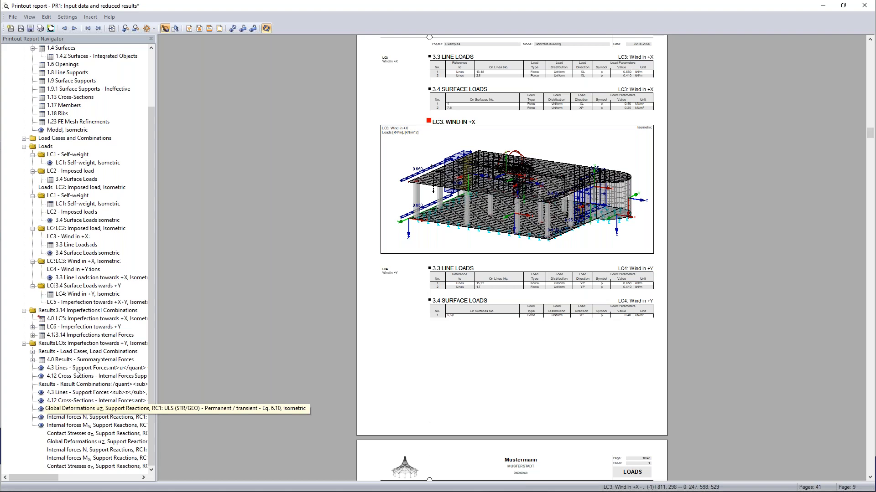
click(77, 369)
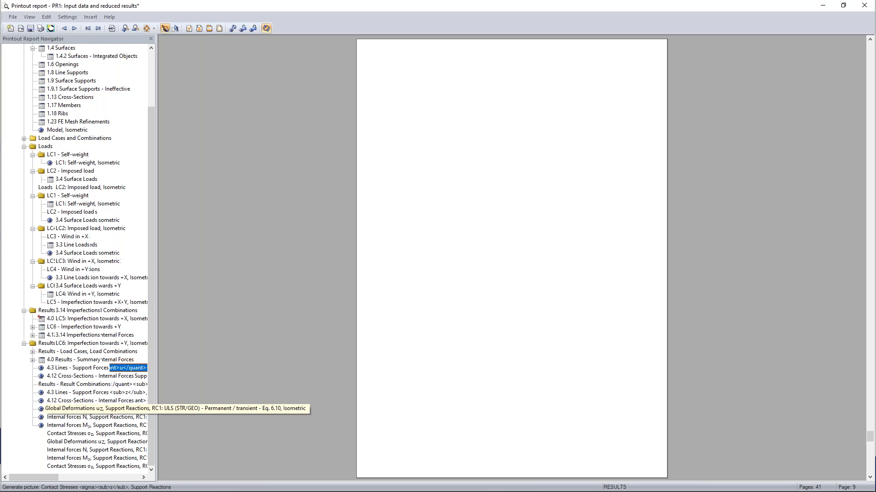
click(68, 408)
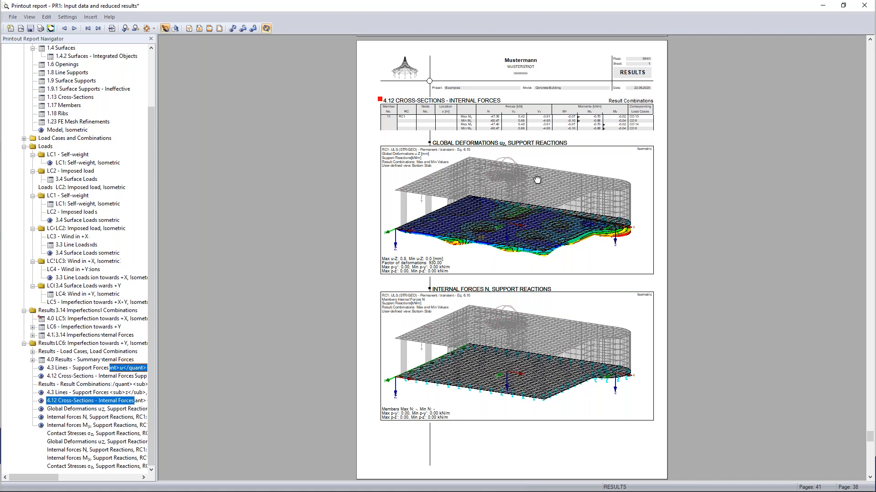
scroll(491, 222, down, 5)
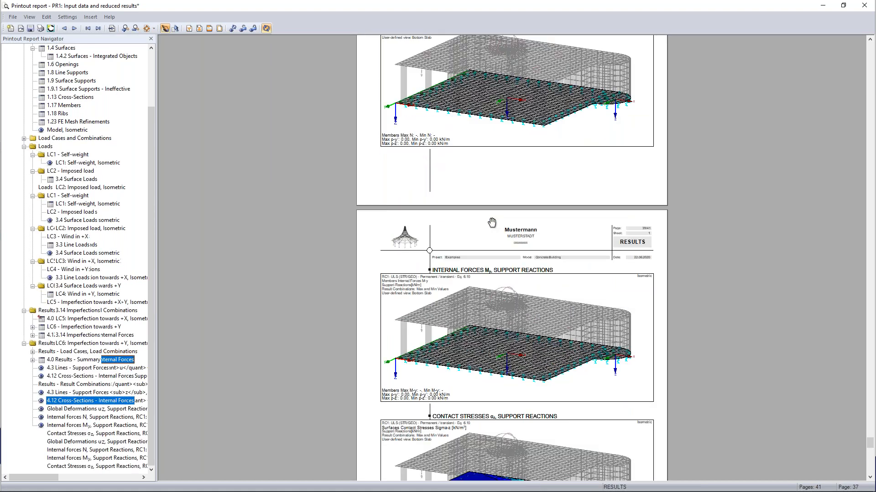
scroll(491, 223, down, 3)
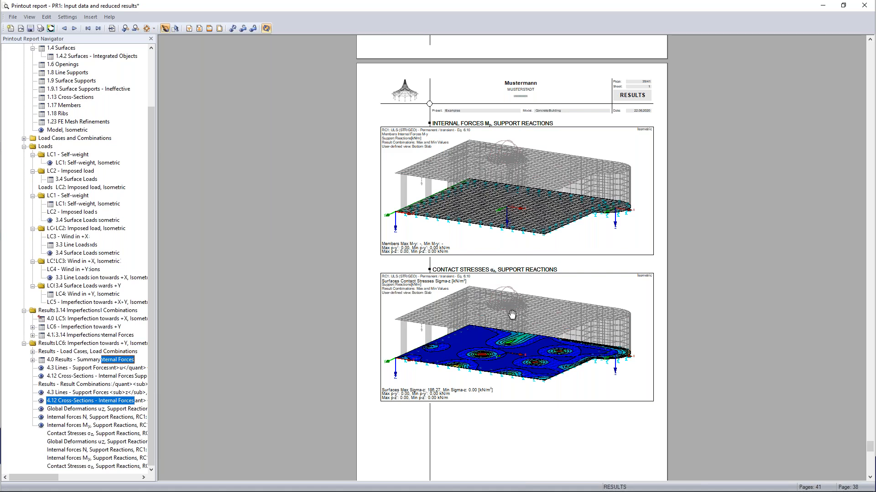
scroll(511, 315, down, 6)
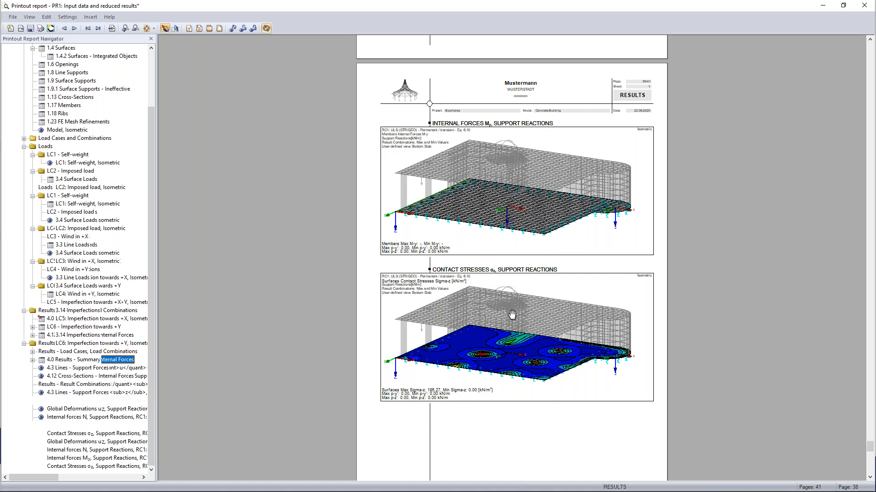
scroll(462, 306, down, 3)
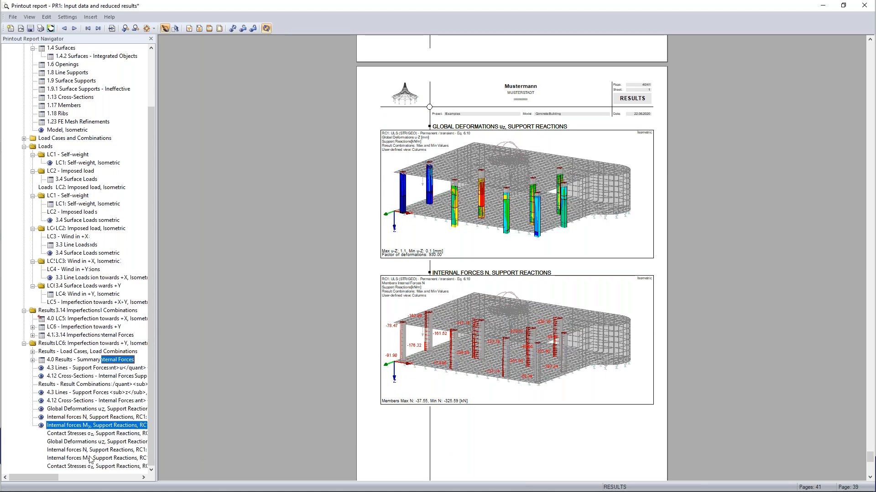
scroll(469, 349, down, 1)
scroll(468, 349, down, 1)
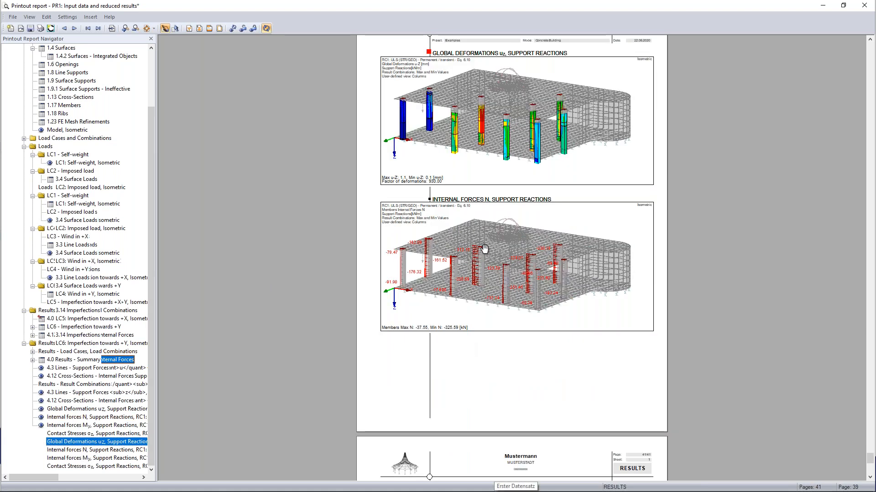
scroll(500, 263, down, 3)
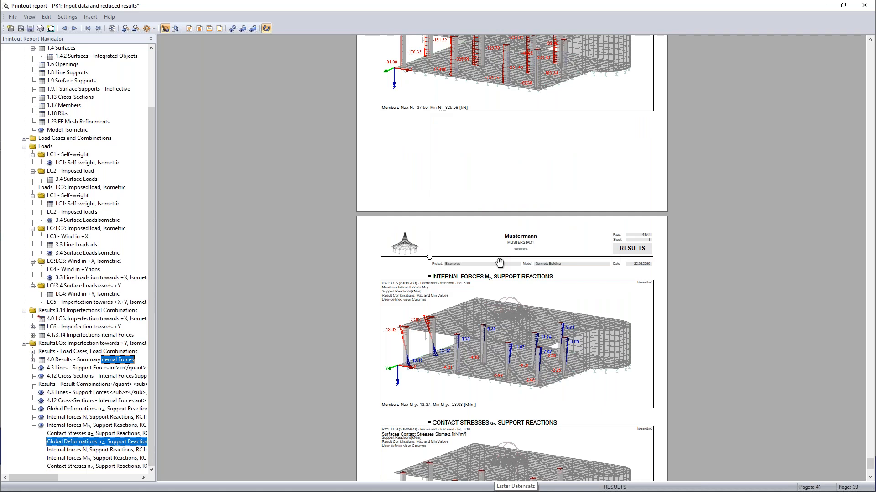
scroll(499, 263, up, 3)
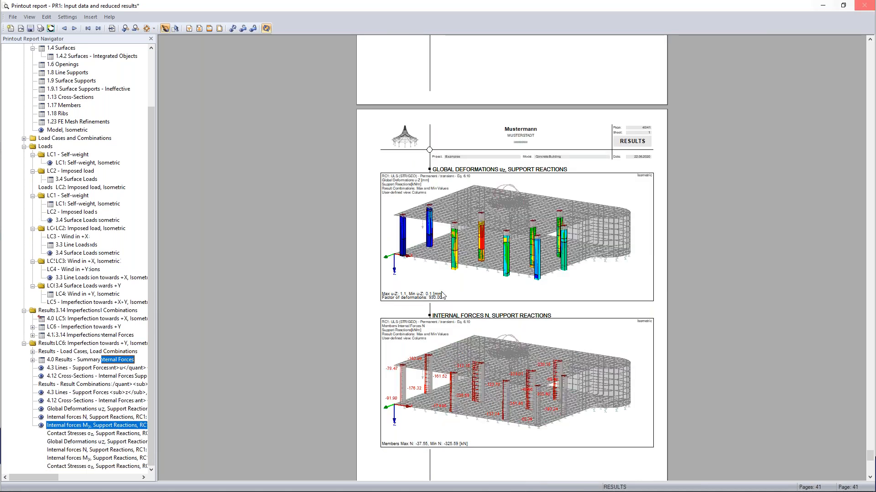
Close the printout report and cancel the model's visibility mode to display the complete building
click(864, 5)
click(410, 262)
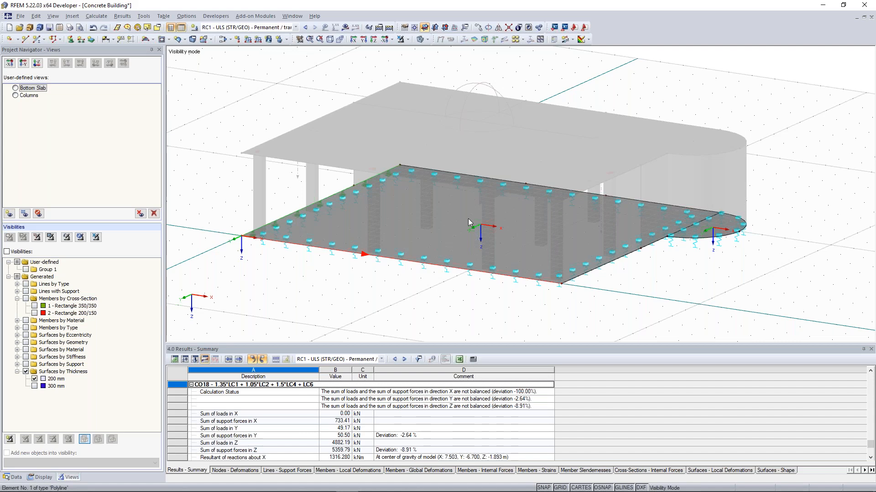
click(407, 40)
click(430, 116)
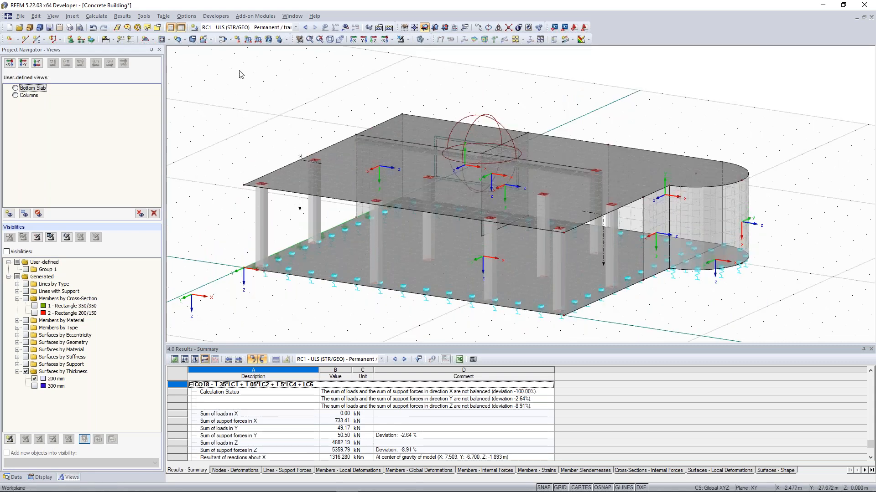
click(163, 39)
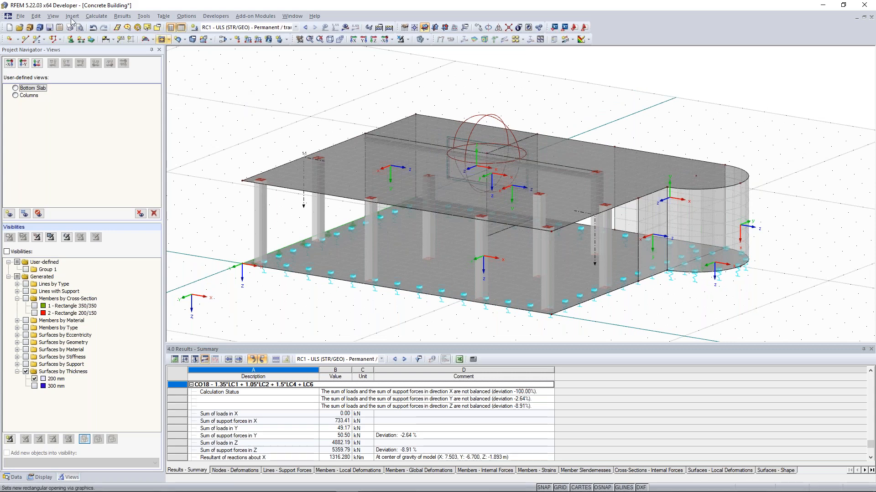
Create an X-Z clipping plane through the building and shift its offset to 1.000 m and -1.000 m in 0.500 m steps
click(71, 17)
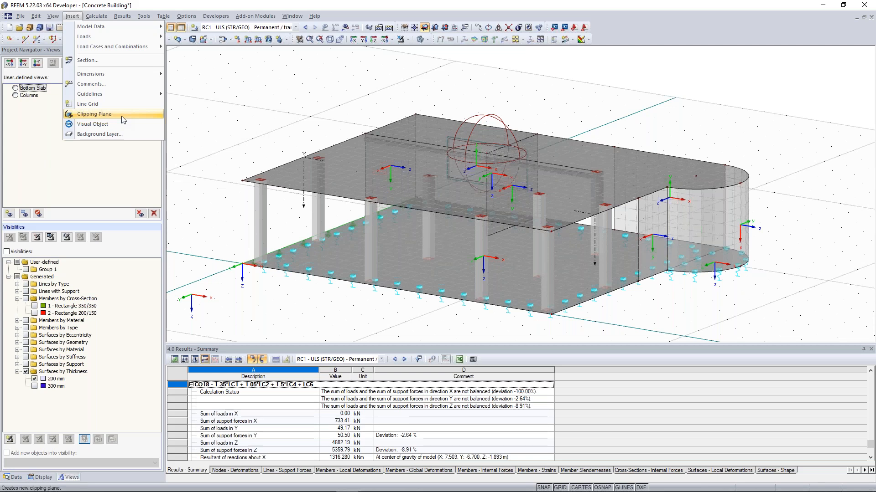
click(123, 119)
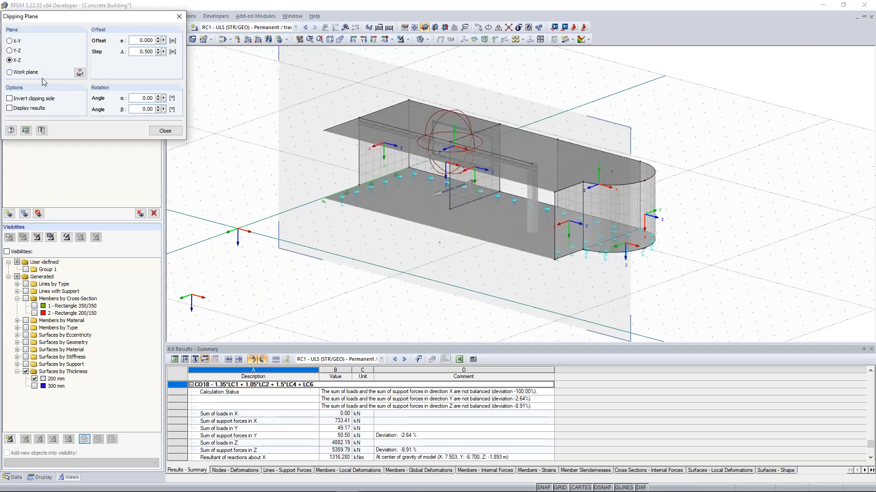
click(158, 40)
click(158, 39)
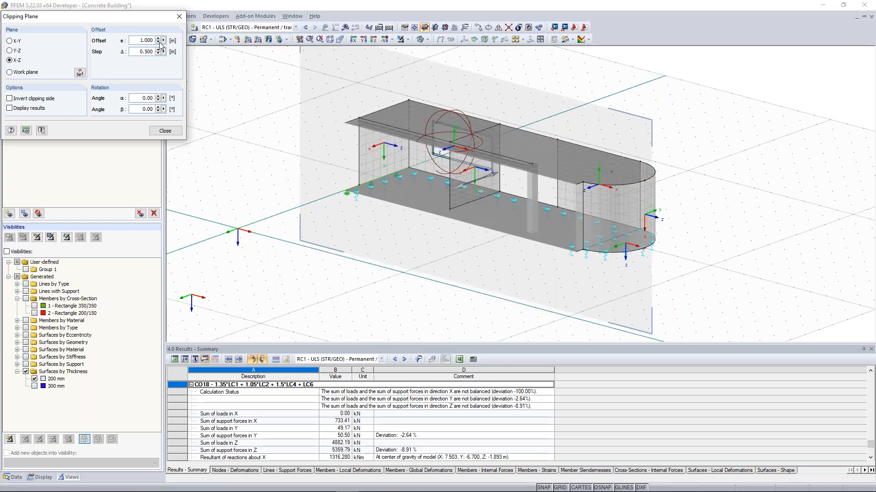
click(159, 43)
click(158, 43)
click(158, 43)
click(158, 42)
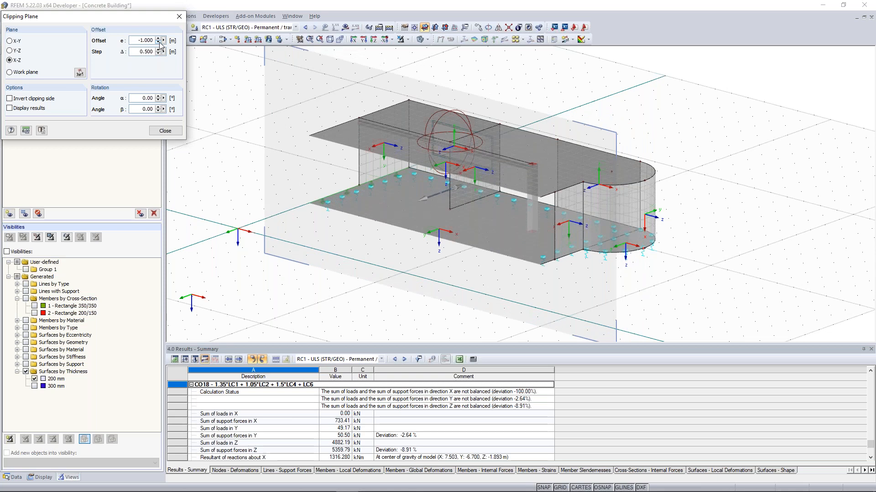
Set the clipping plane's offset step to 1.000 m and move the plane back to an offset of 0.000 m
click(158, 50)
click(159, 50)
click(158, 38)
click(158, 39)
click(158, 38)
double_click(158, 42)
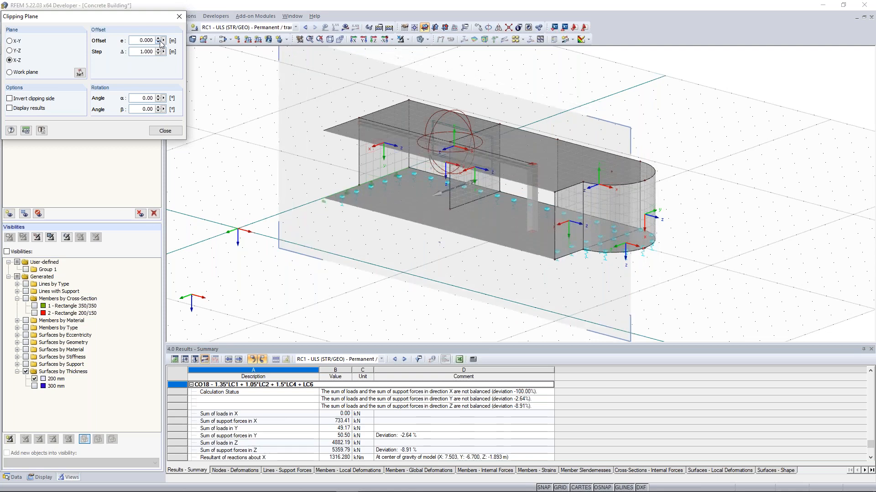
Rotate the clipping plane to an angle α of 35.00° and view the RC1 deformations on the clipped building before closing the clipping plane
drag(158, 97, 158, 97)
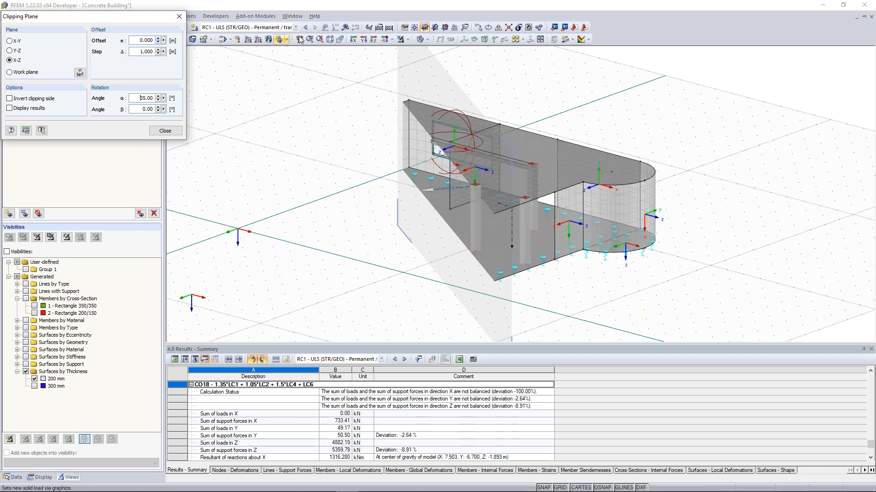
click(345, 28)
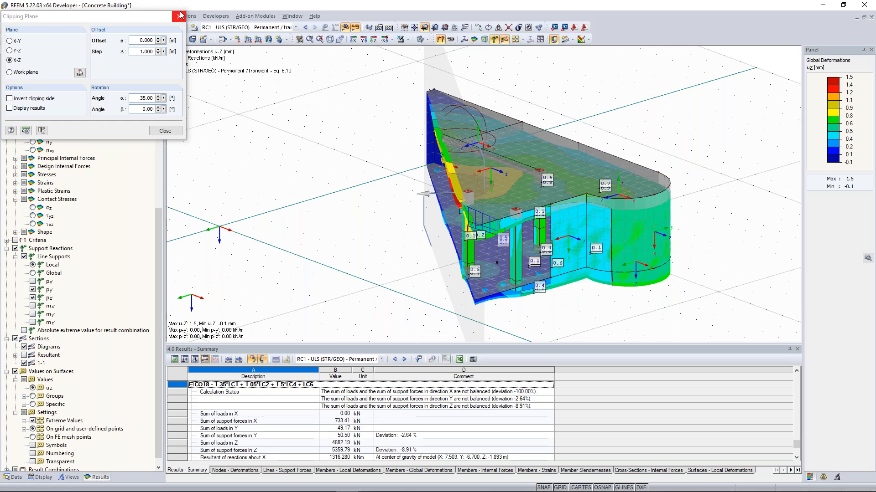
click(180, 15)
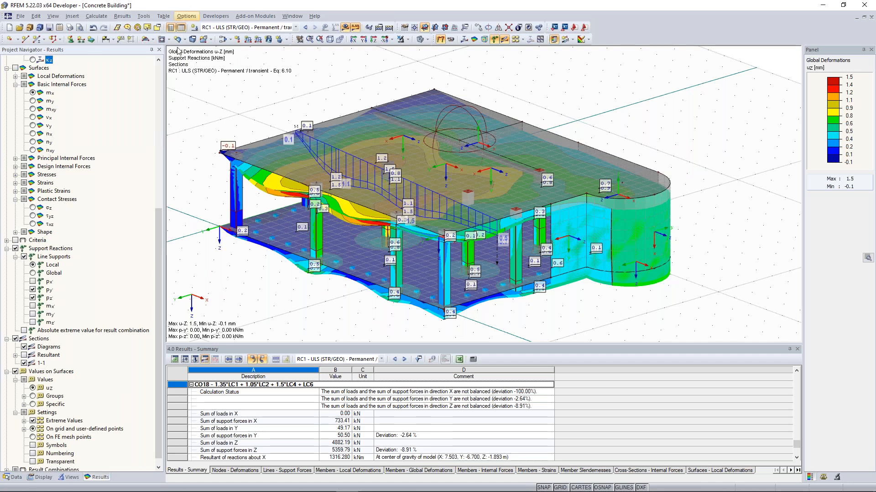
Review the available add-on modules in the project data with the results hidden, and open RF-CONCRETE Surfaces
click(14, 477)
scroll(68, 237, down, 9)
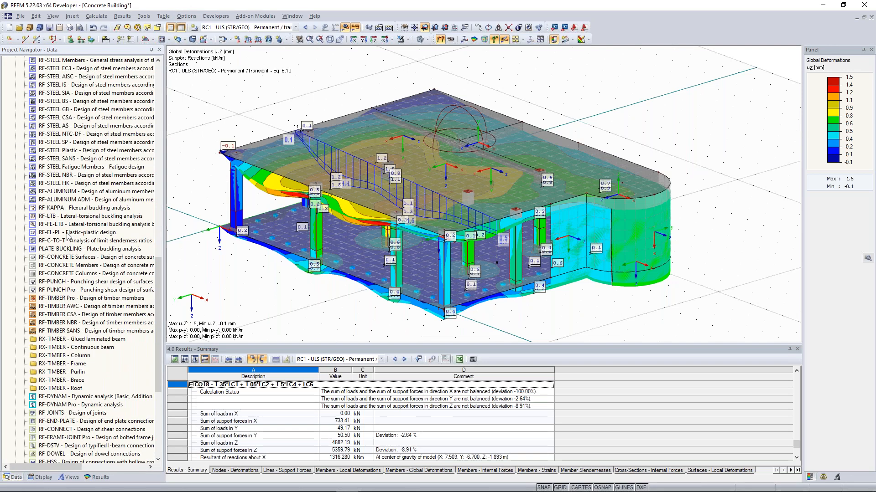
scroll(68, 237, down, 2)
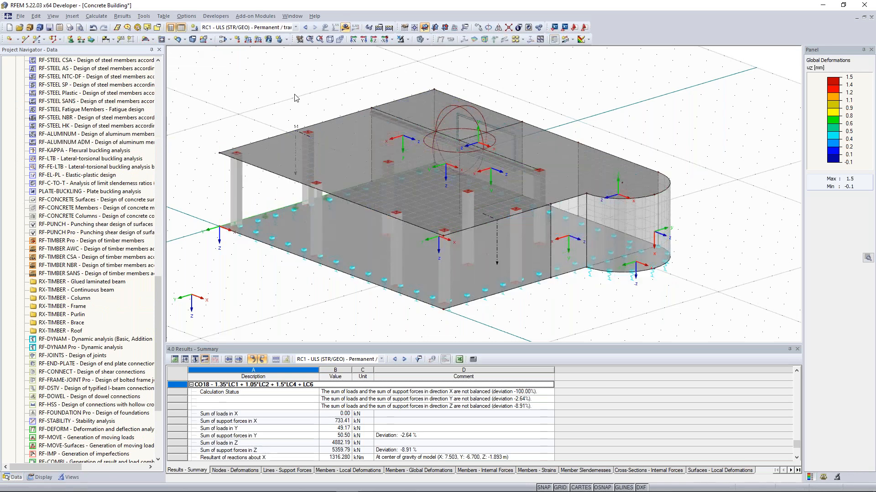
ctrl+middle_drag(317, 89, 326, 90)
scroll(94, 370, down, 5)
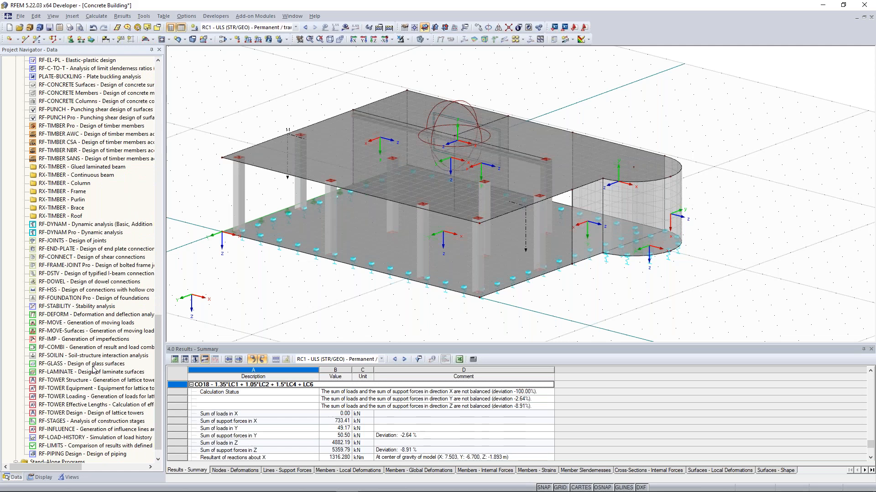
scroll(93, 369, up, 11)
double_click(98, 357)
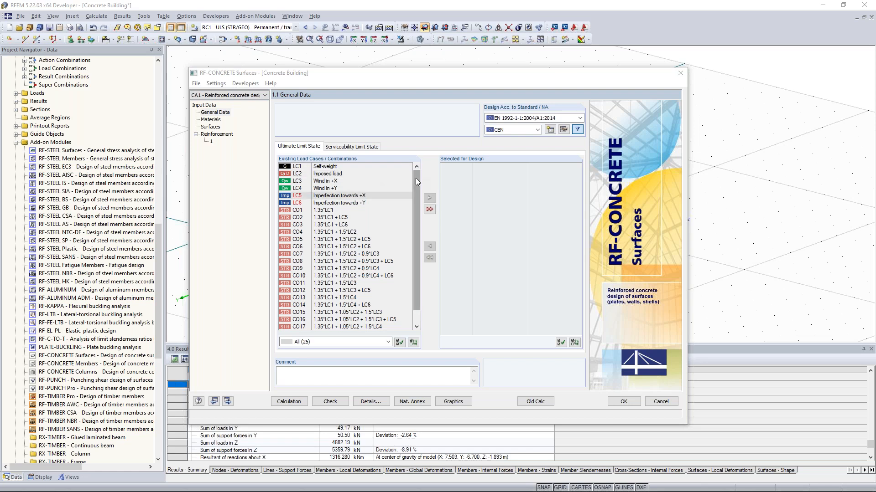
Assign result combination RC1 to the ultimate limit state design in RF-CONCRETE Surfaces
drag(415, 175, 414, 212)
click(356, 327)
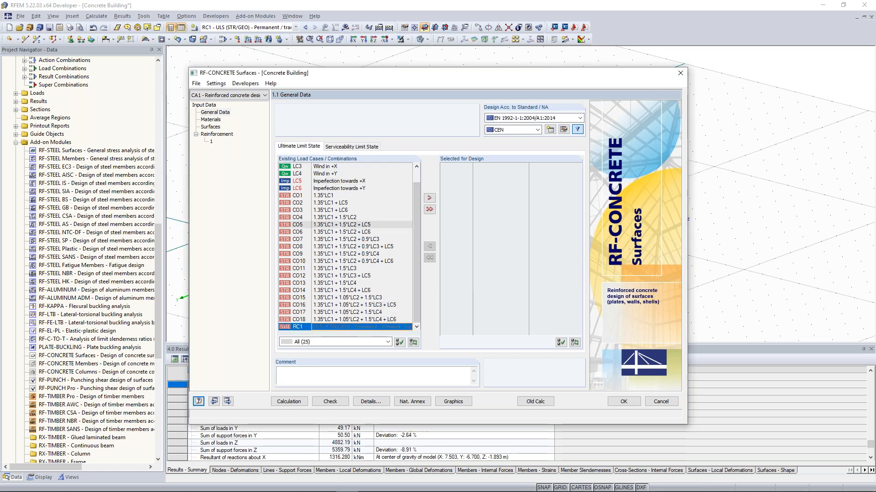
click(429, 198)
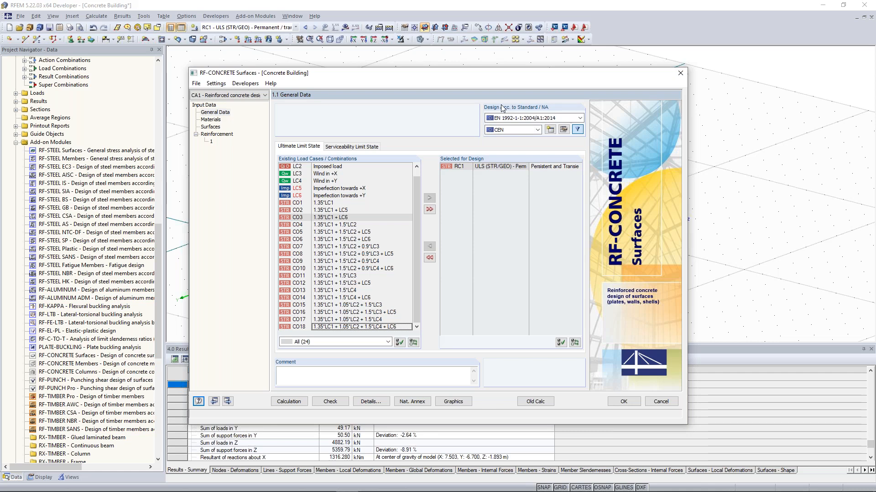
Examine the concrete design's materials, reinforcement layout, longitudinal reinforcement, EN 1992-1-1, design method and reinforcement ratio settings, and close the module
click(214, 128)
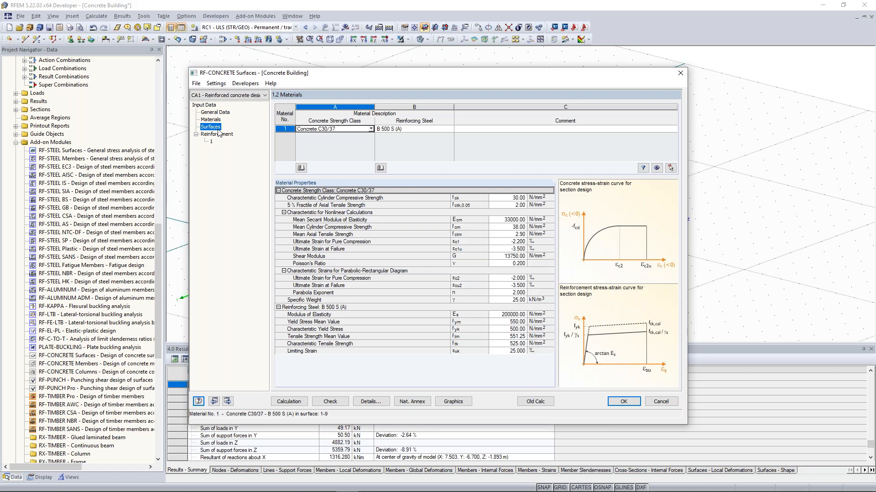
click(216, 134)
click(332, 147)
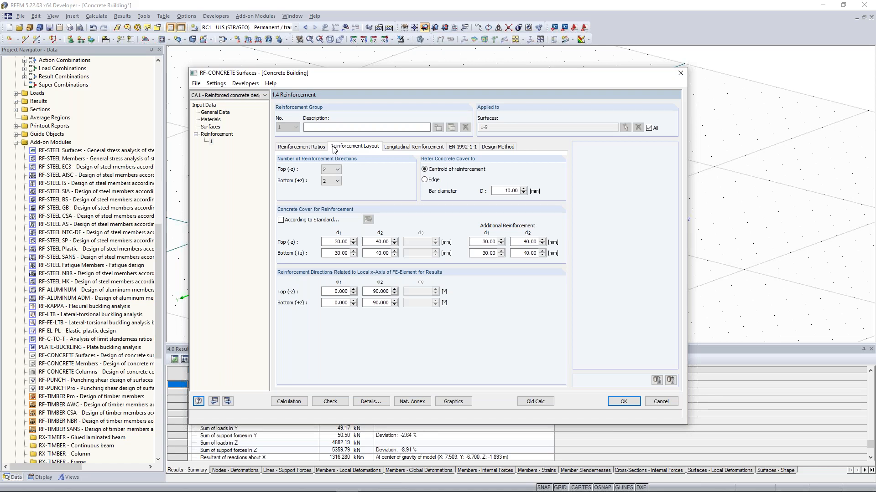
double_click(347, 240)
click(404, 147)
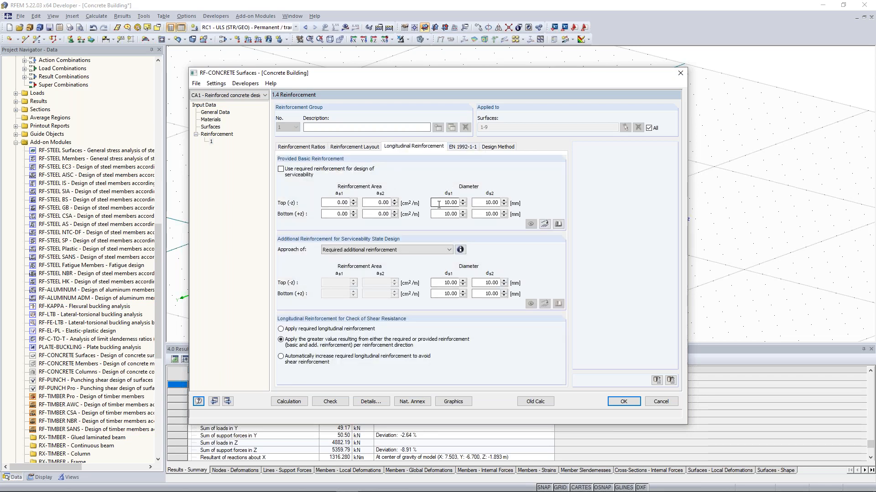
click(465, 147)
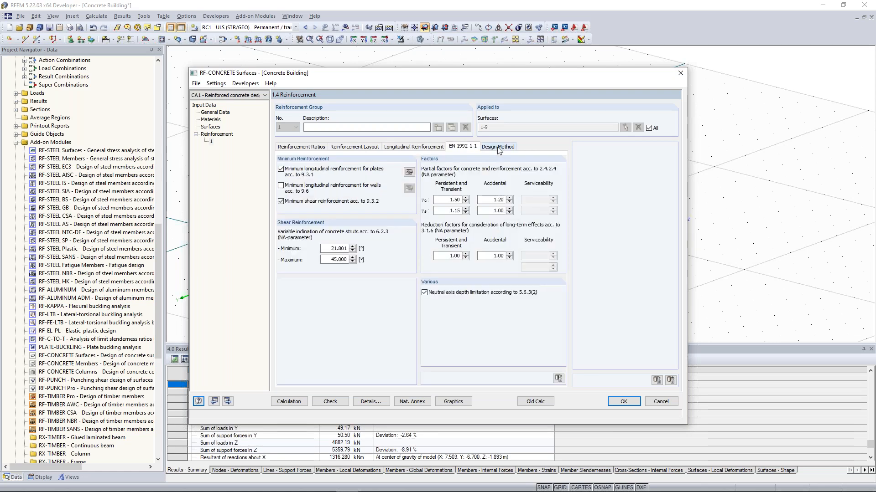
click(498, 147)
click(305, 148)
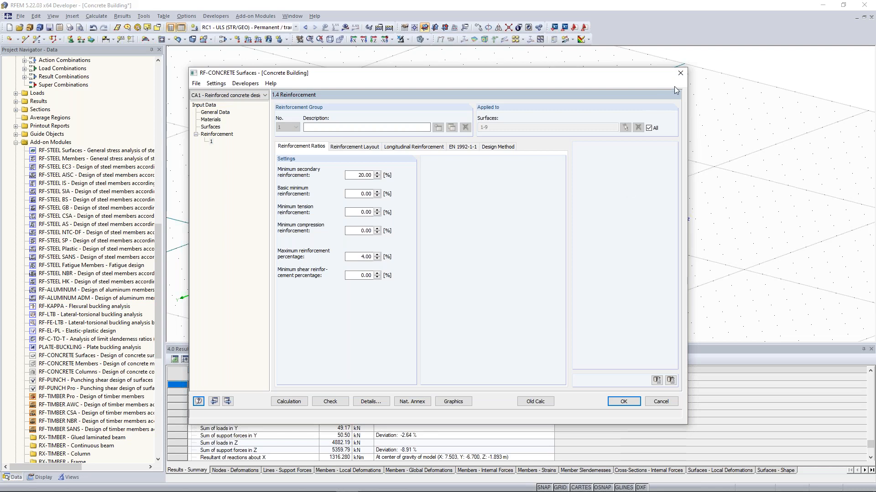
click(680, 73)
click(435, 268)
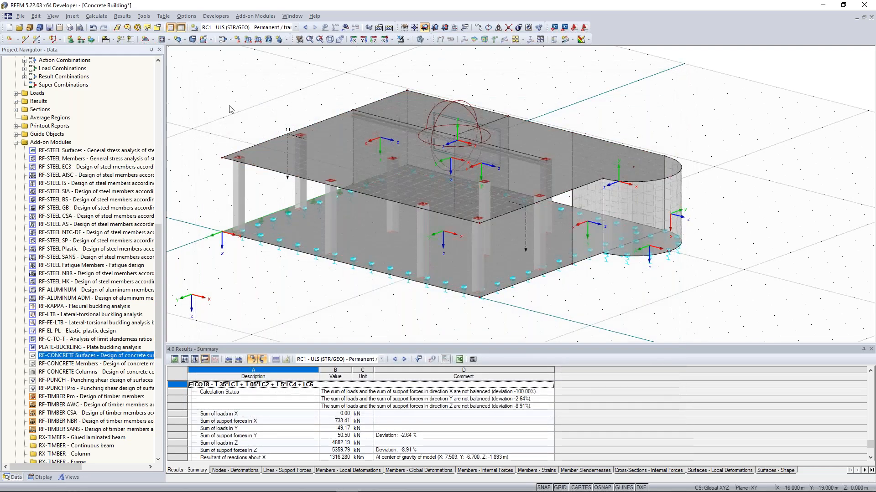
Switch to the 2D-Frame model and hide its results
click(292, 15)
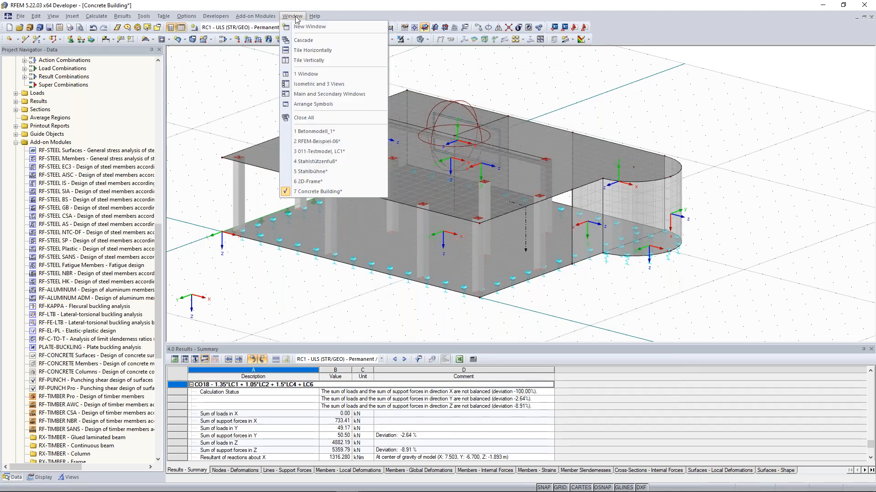
click(326, 182)
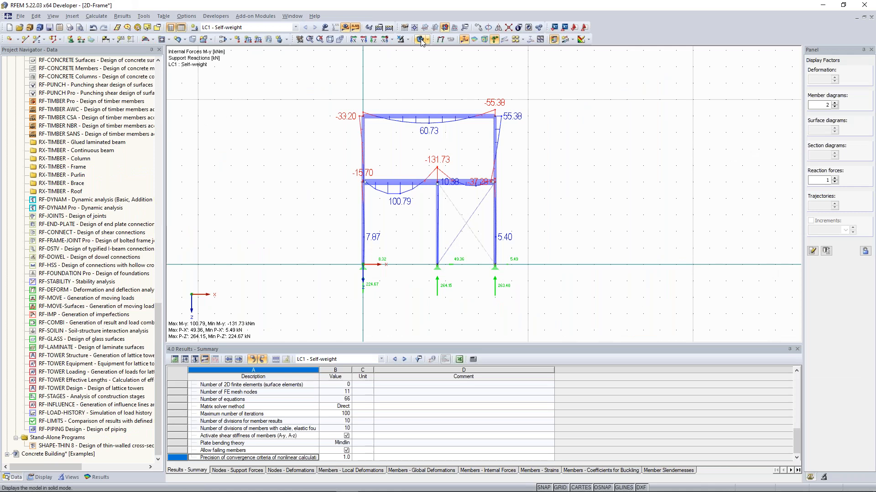
click(325, 27)
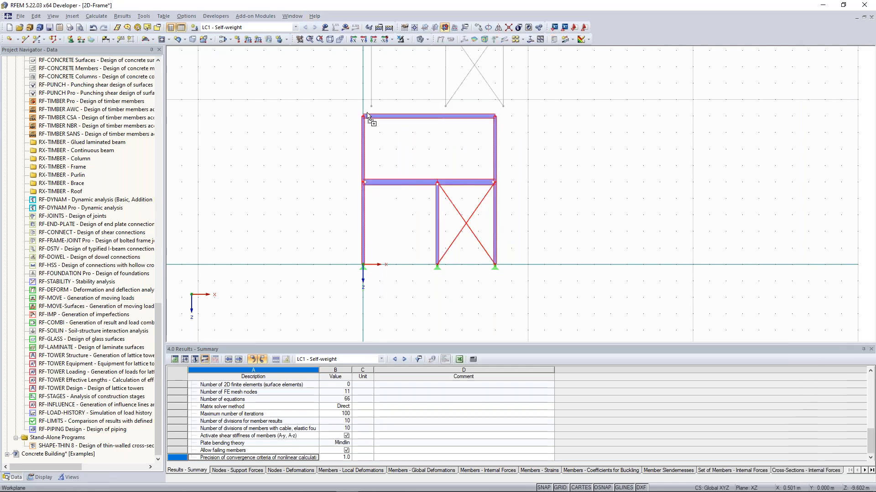
Copy the entire 2D frame upward so that the copy stands on the existing frame's top beam
ctrl+drag(365, 118, 363, 116)
click(315, 96)
middle_drag(307, 148, 300, 206)
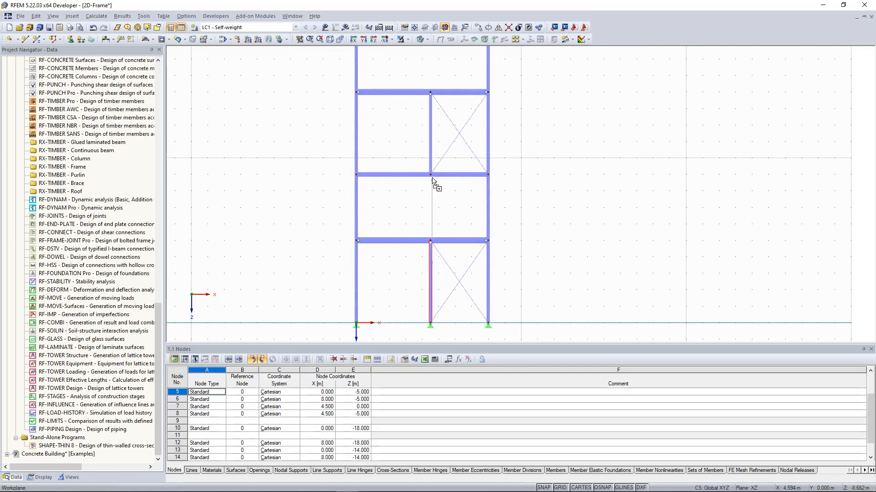
Copy the ground-floor middle column up to the beam at the base of the copied frame, and remove the extra copied diagonal brace
click(430, 258)
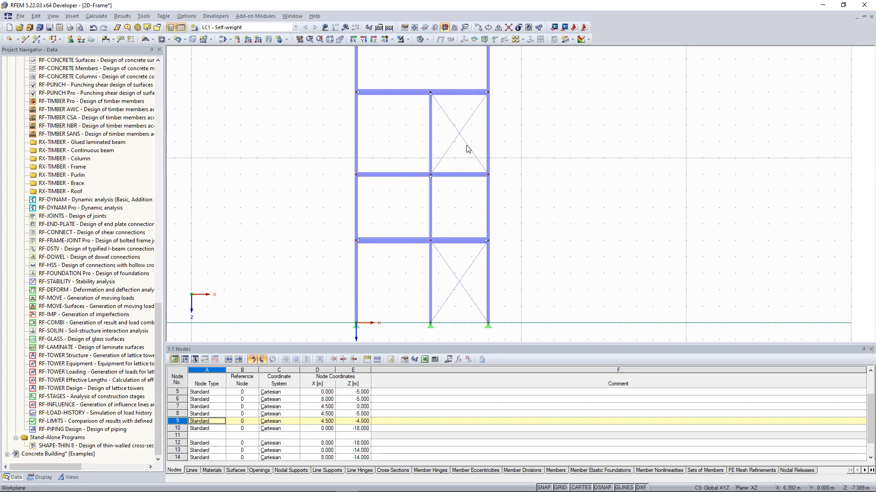
key(ctrl+z)
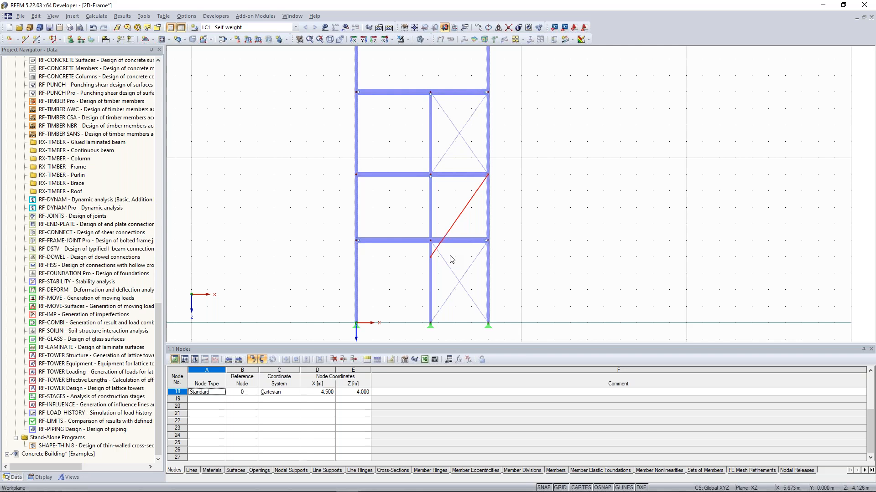
key(Delete)
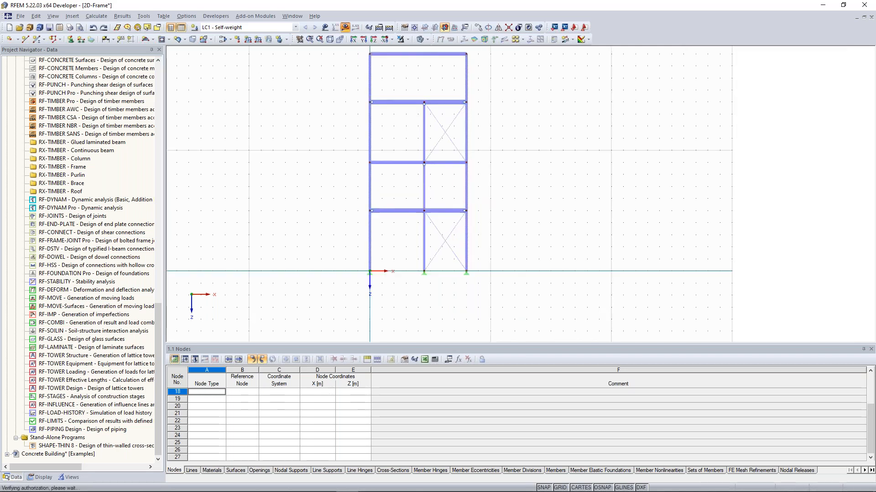
Calculate the extended 2D frame and display its LC1 bending moments My and support reactions
click(345, 28)
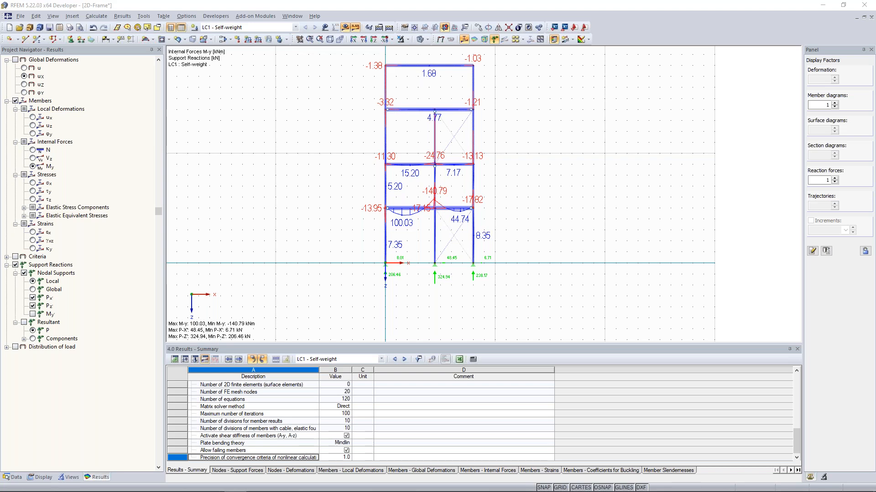
drag(453, 134, 519, 1)
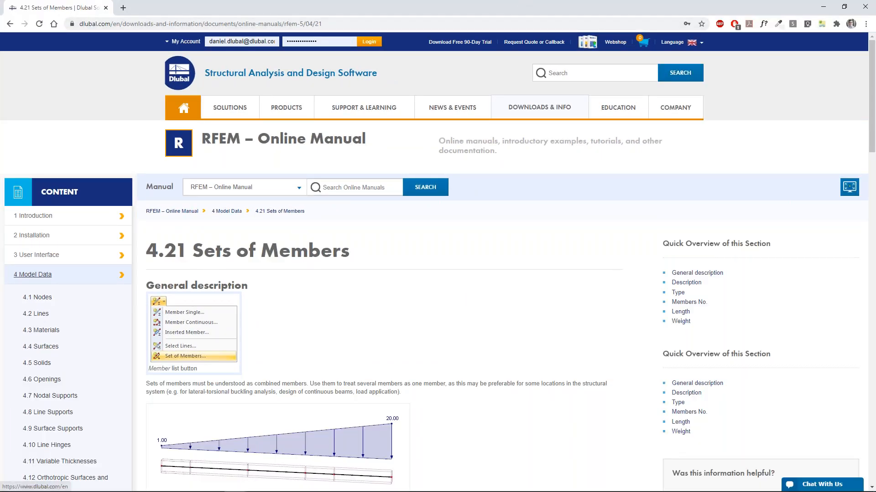
Switch to Chrome, go to the Dlubal homepage, and open the RFEM 5 for Beginners and Accomplished and Recorded Webinars pages in new tabs
click(185, 113)
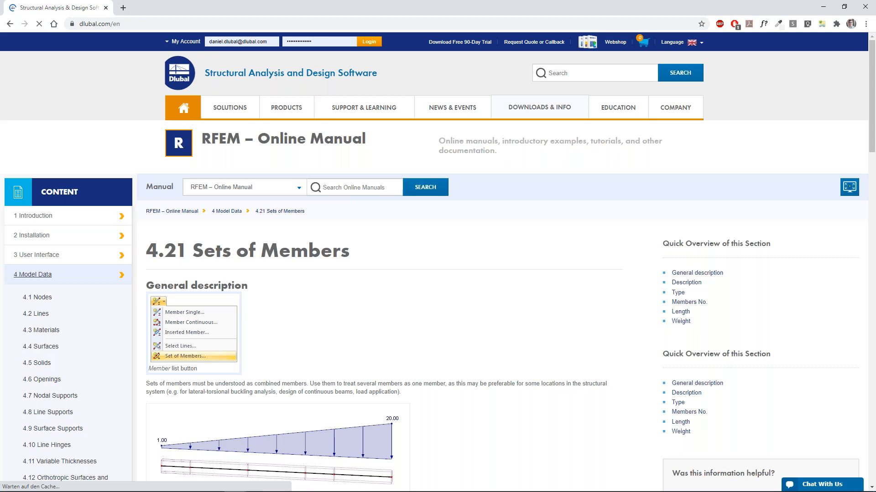
mouse_move(618, 108)
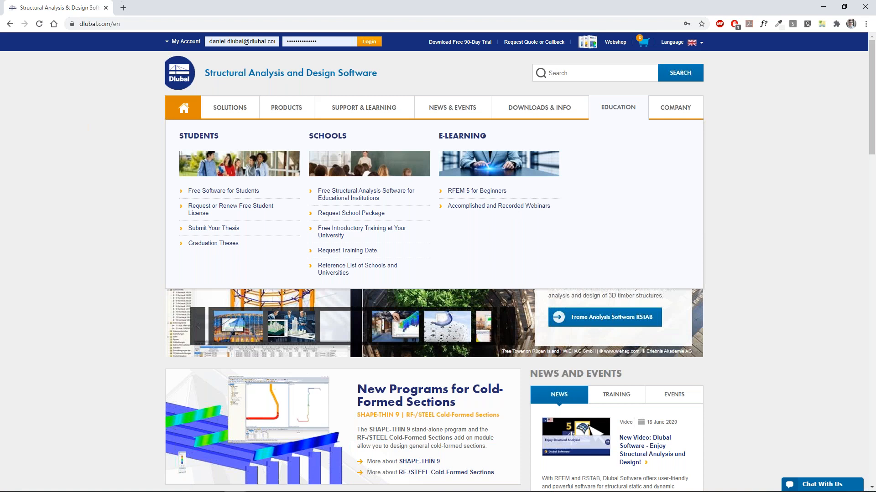
middle_click(475, 192)
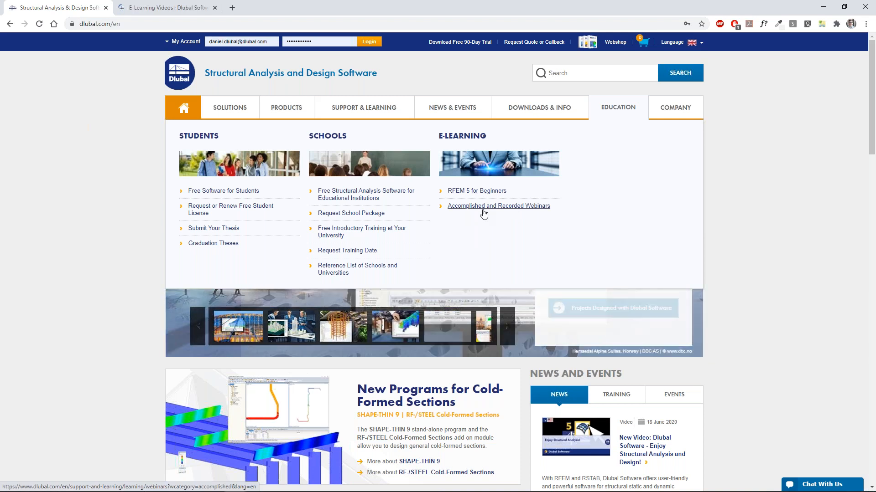
middle_click(483, 208)
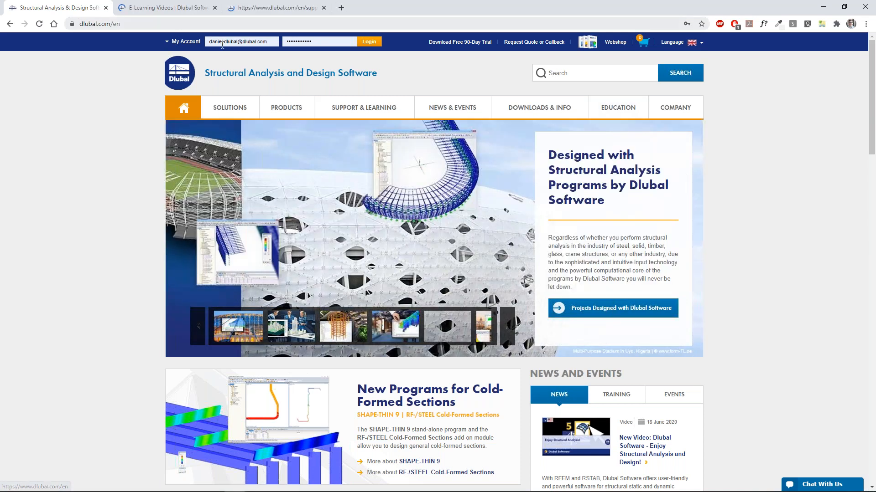
click(164, 8)
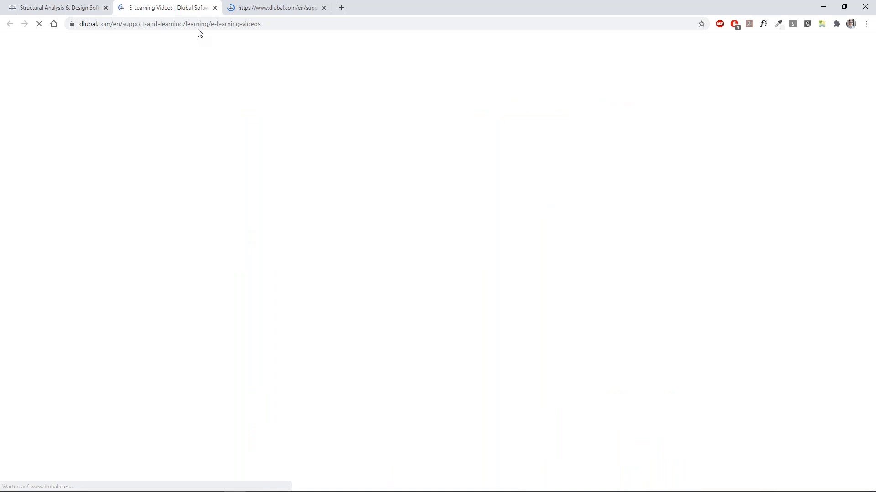
key(ctrl+l)
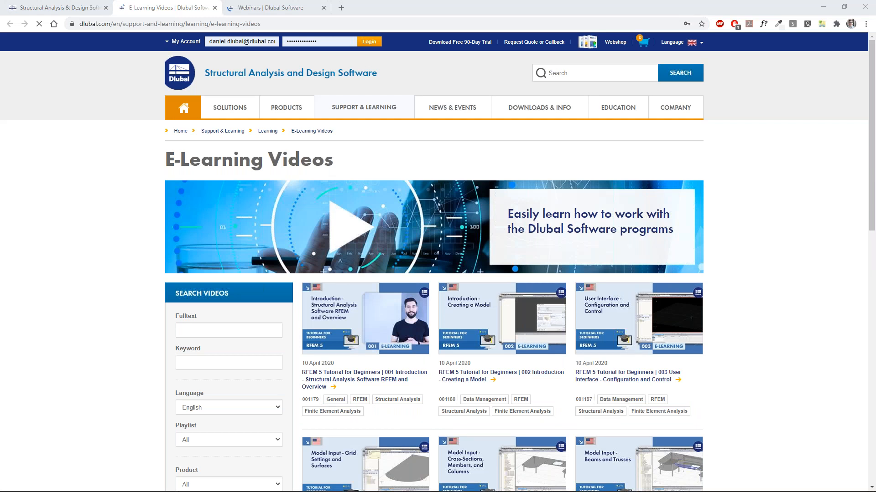
Examine the RFEM 5 tutorials on the E-Learning Videos page and the recorded webinars on the Webinars page
scroll(411, 276, down, 5)
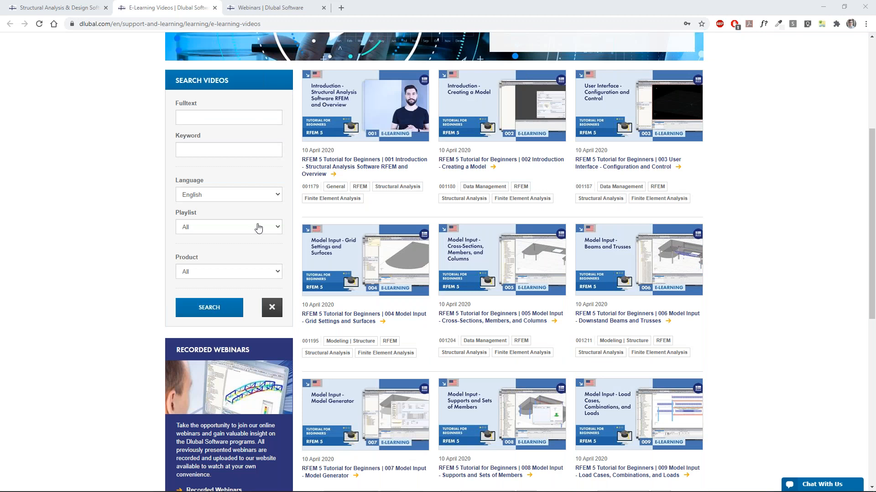
scroll(259, 228, up, 5)
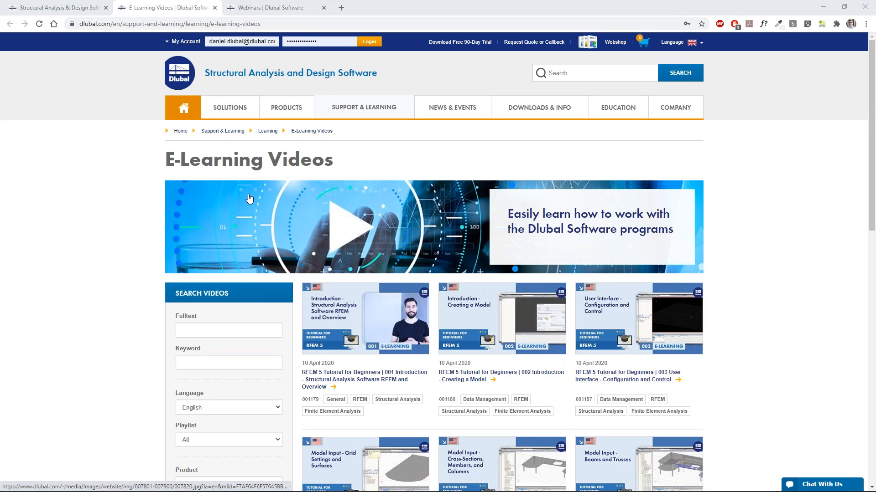
key(ctrl+Tab)
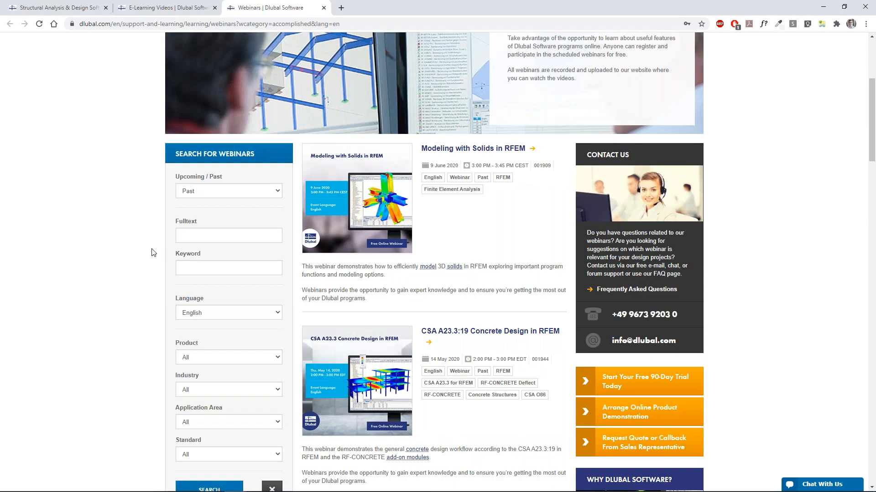
scroll(153, 253, down, 2)
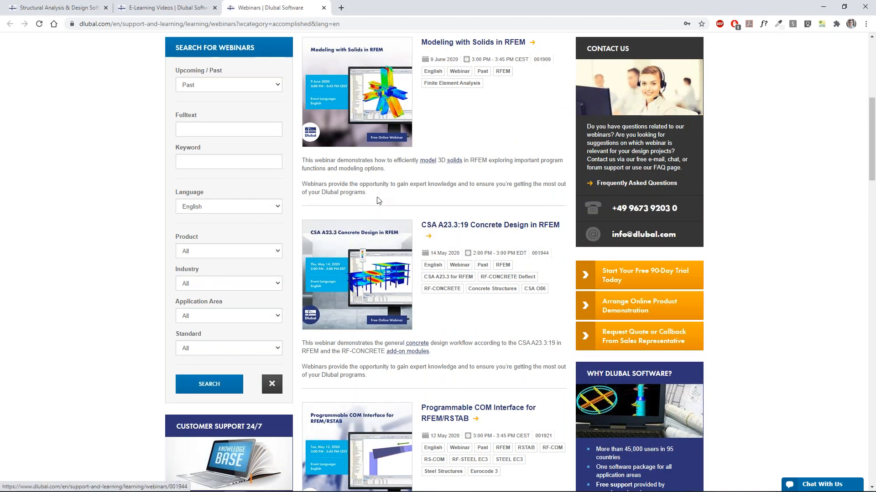
scroll(398, 287, down, 3)
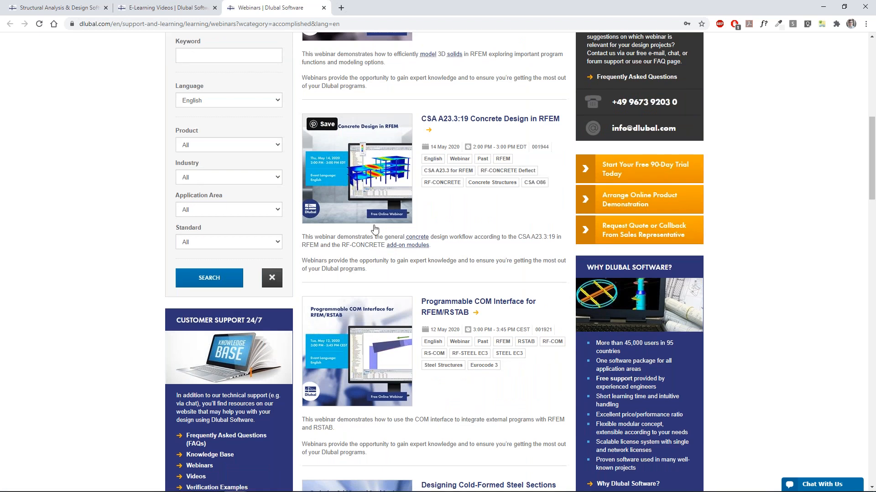
scroll(389, 245, down, 3)
scroll(389, 245, up, 9)
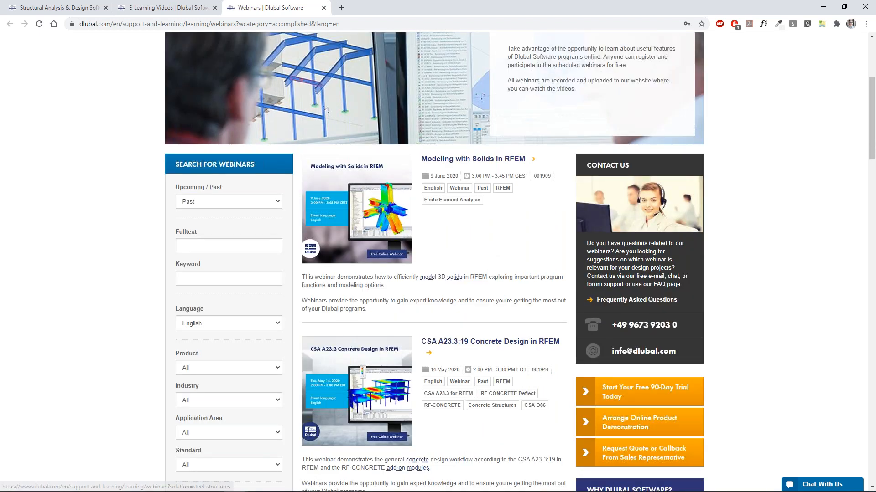
scroll(389, 245, up, 4)
scroll(434, 274, down, 4)
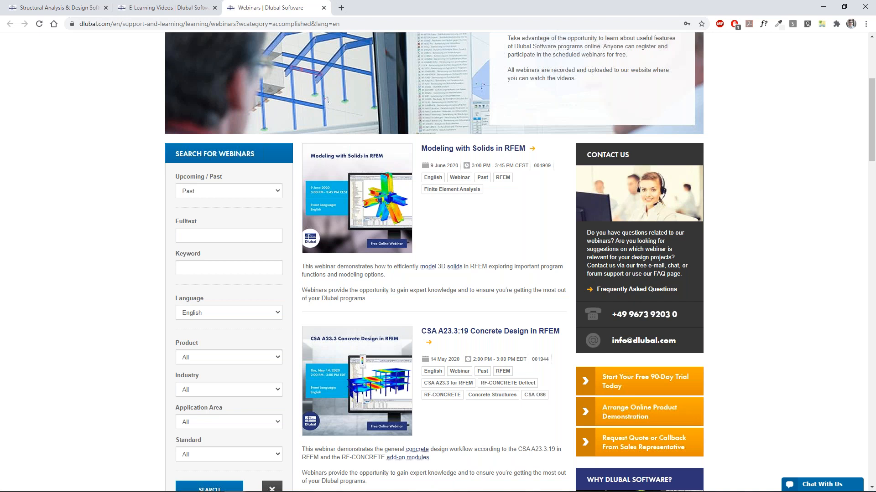
Filter the recorded webinars by the Nonlinear Analysis application area
scroll(236, 204, down, 2)
click(237, 316)
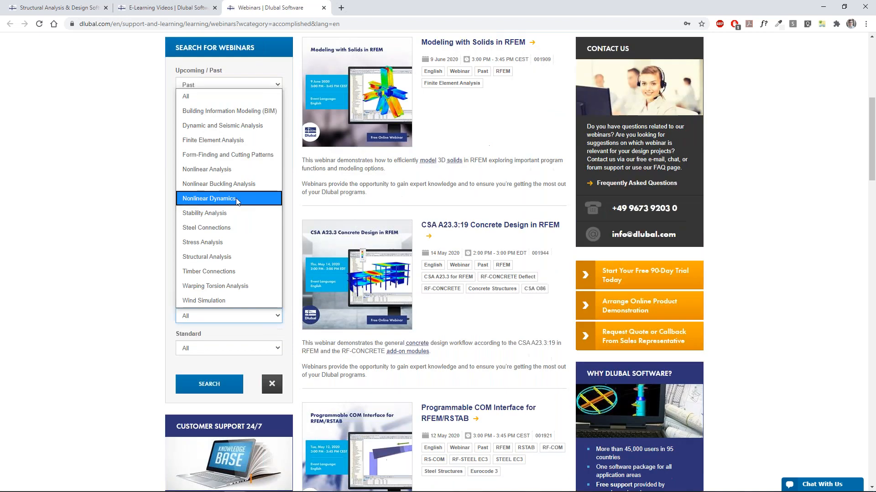
click(233, 170)
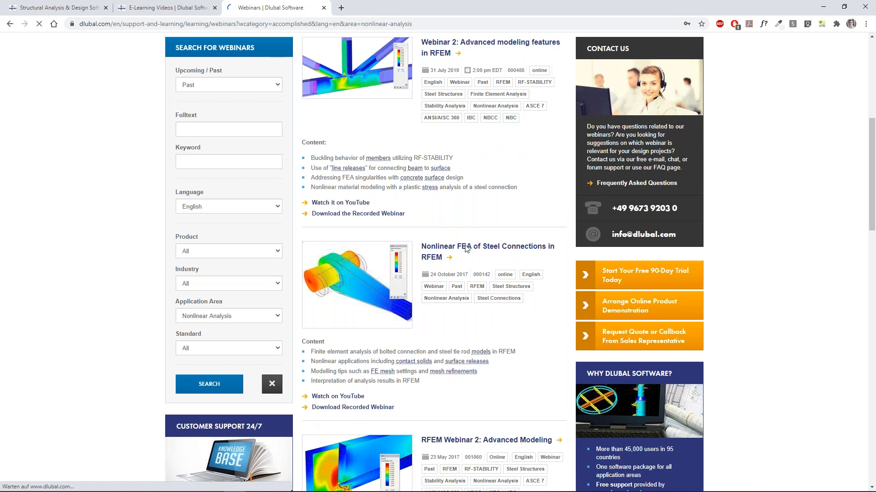
click(251, 314)
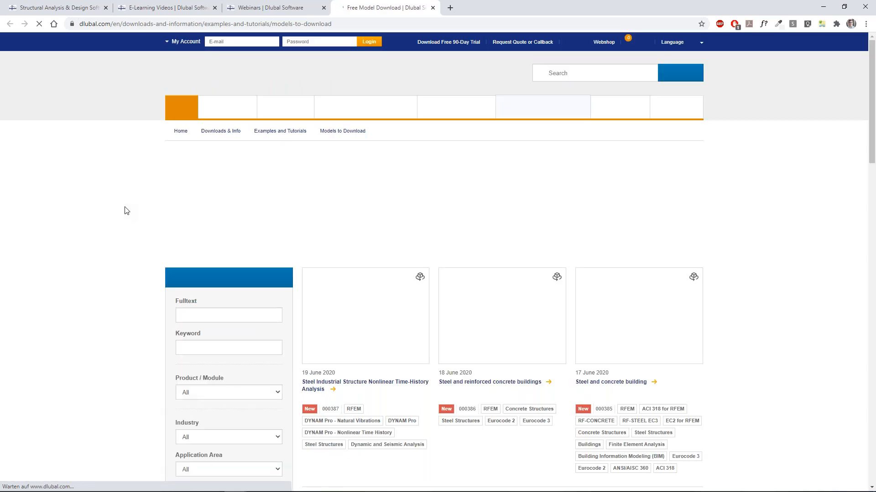
Start the interactive 3D preview of the Steel Industrial Structure Nonlinear Time-History Analysis model on the Models to Download page
scroll(124, 209, down, 2)
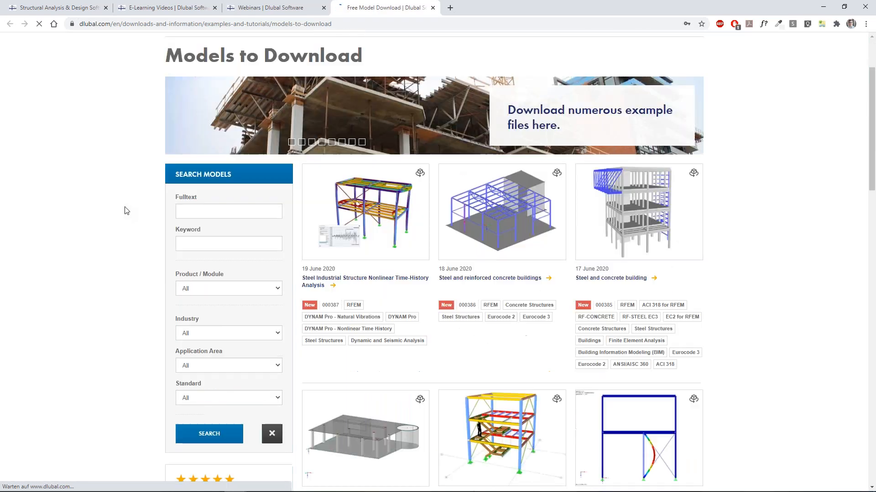
click(379, 216)
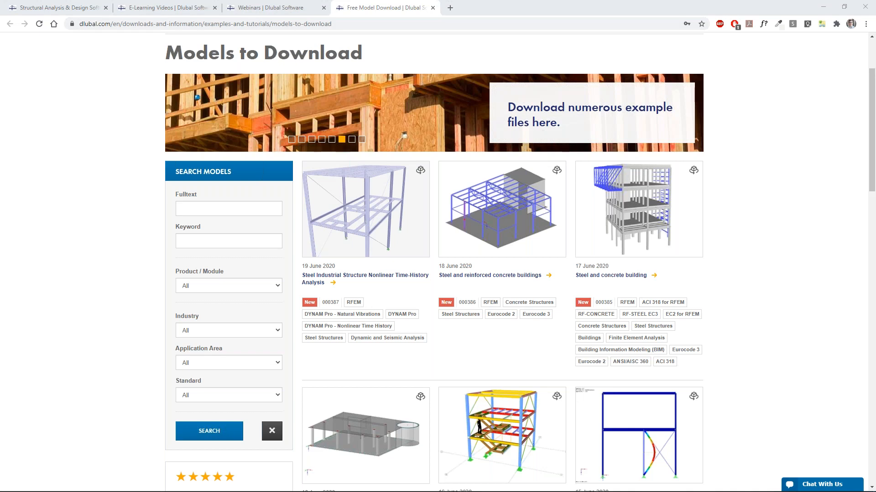
scroll(664, 201, down, 2)
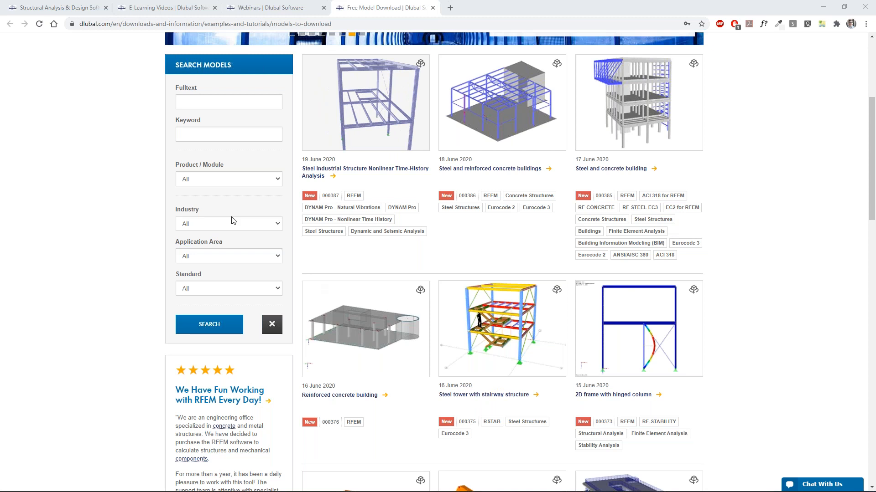
Filter the downloadable models by the STEEL EC3 product module
scroll(232, 217, up, 2)
click(231, 286)
drag(287, 105, 288, 113)
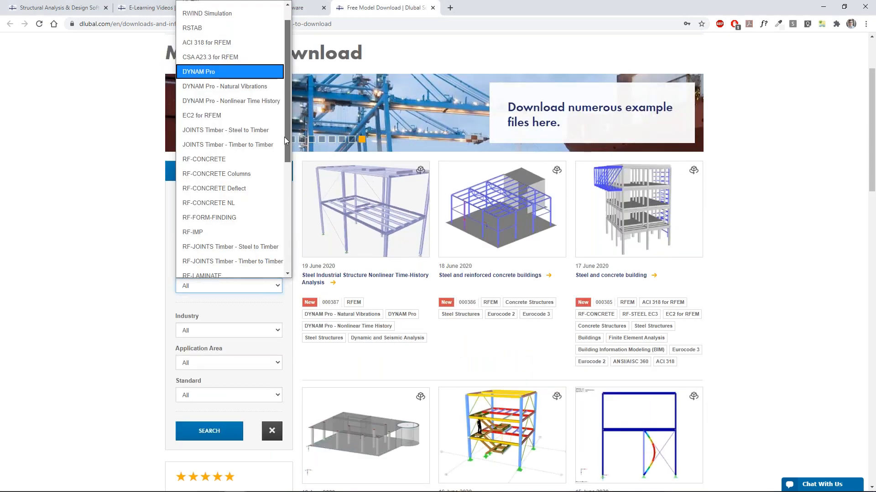
scroll(283, 137, down, 1)
scroll(283, 119, up, 3)
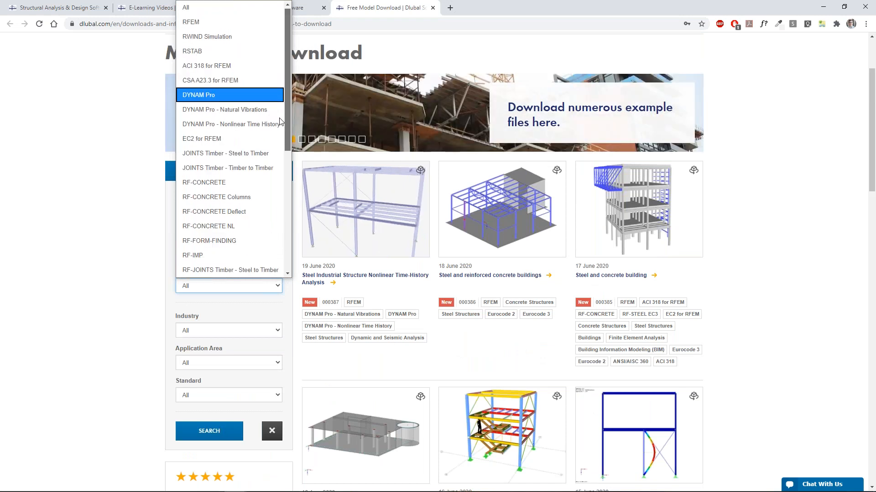
scroll(280, 124, down, 1)
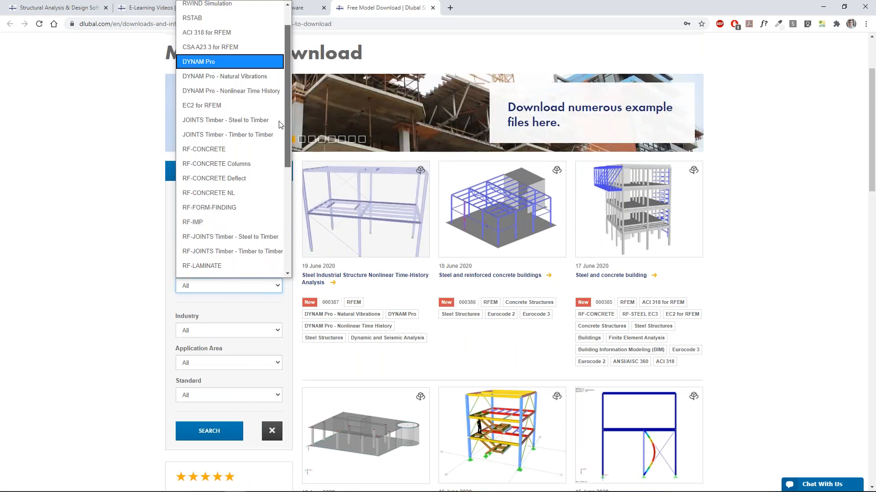
scroll(280, 124, down, 4)
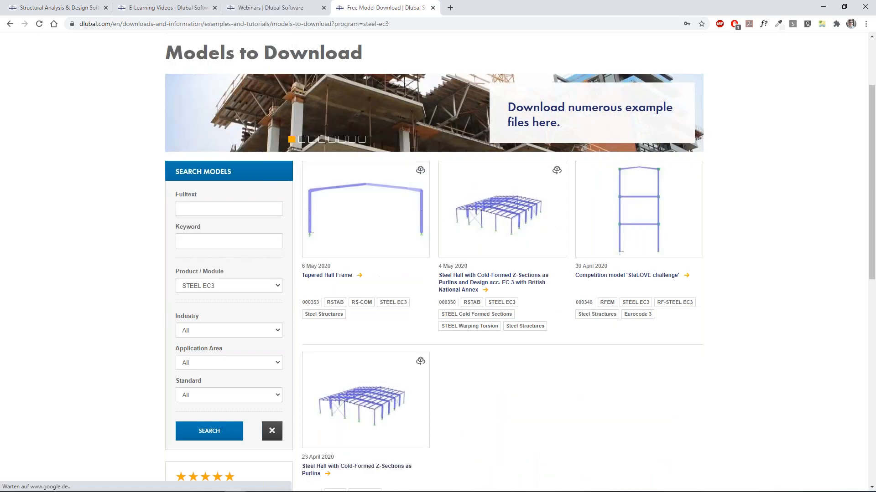
Open the Accomplished and Recorded Webinars page from the E-Learning section of the site's education offerings
scroll(447, 114, up, 3)
mouse_move(448, 113)
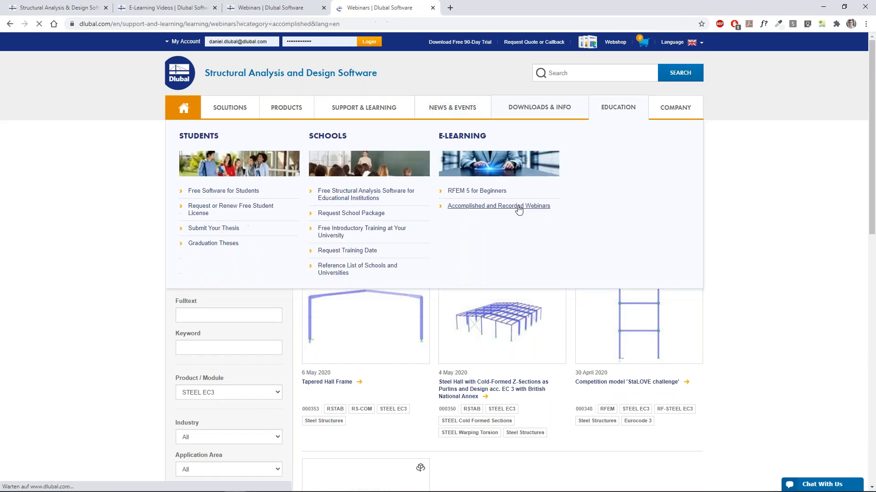
click(518, 209)
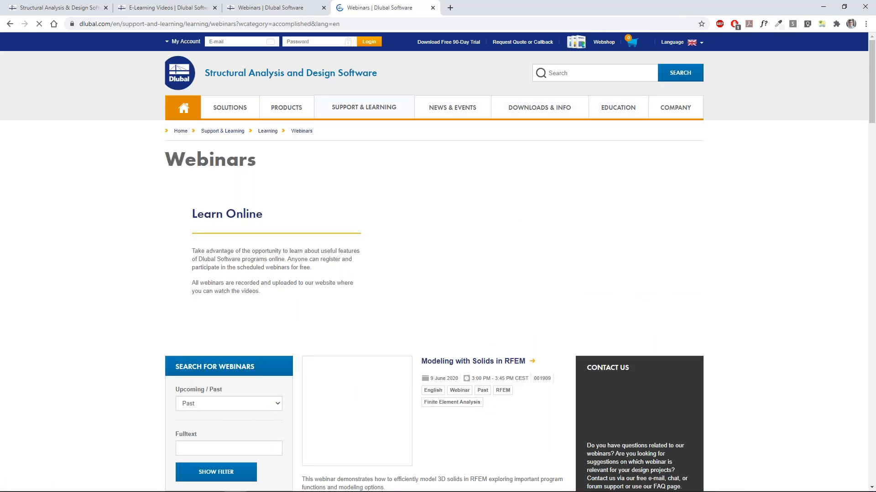
scroll(271, 317, down, 5)
Look through the webinar product filter down to the RF-STEEL modules, and close it without choosing one
click(274, 357)
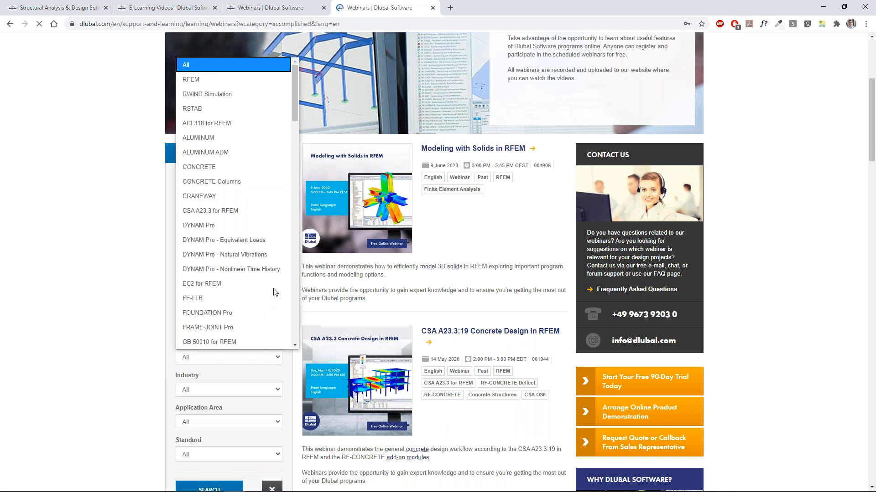
drag(295, 122, 280, 246)
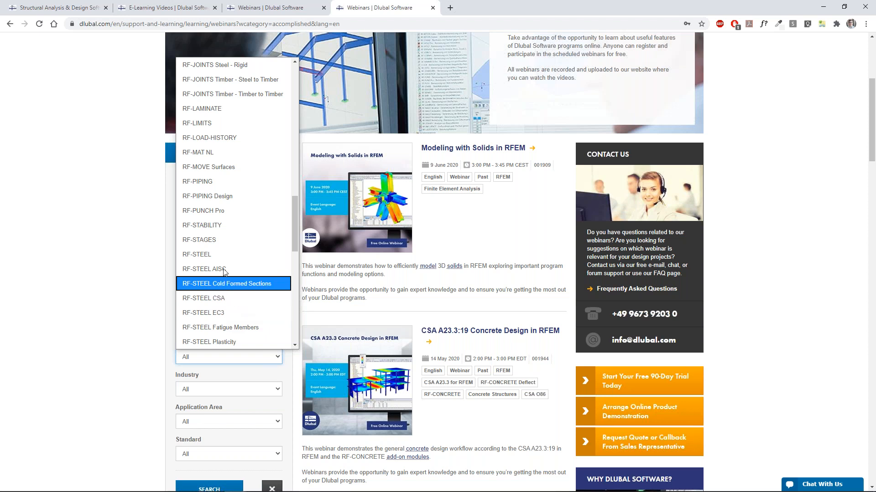
key(Down)
key(Down)
key(Down)
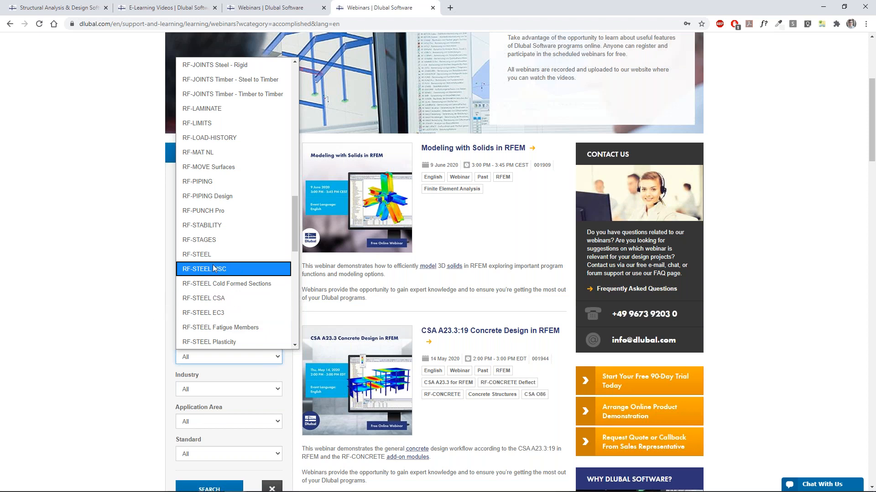
key(Escape)
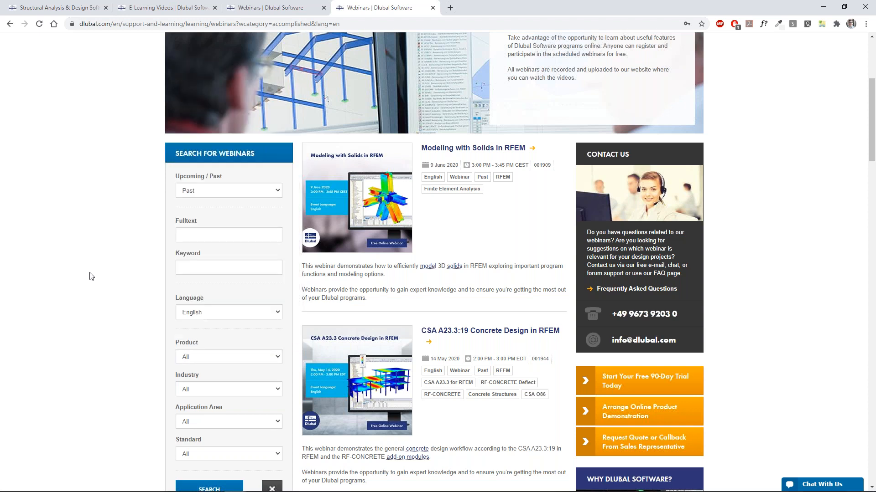
key(alt+Tab)
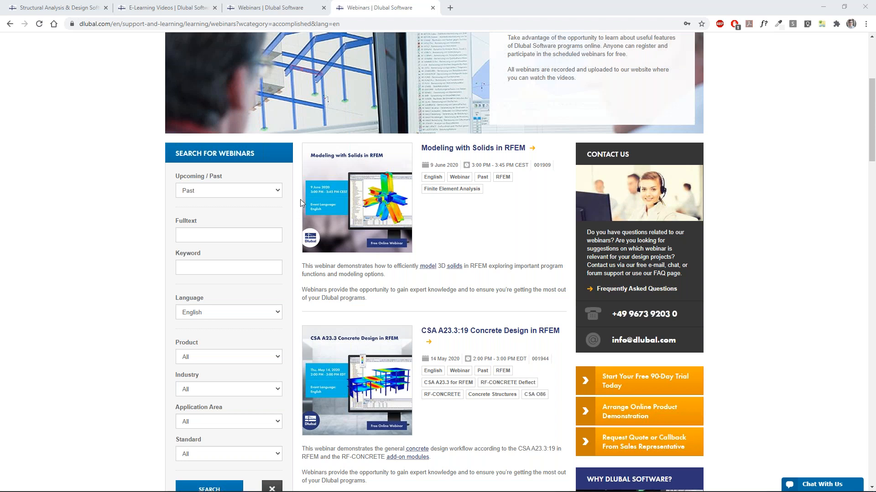
Open the Building Information Modeling (BIM) application area page in a new tab and view its introduction
scroll(300, 199, up, 5)
mouse_move(350, 110)
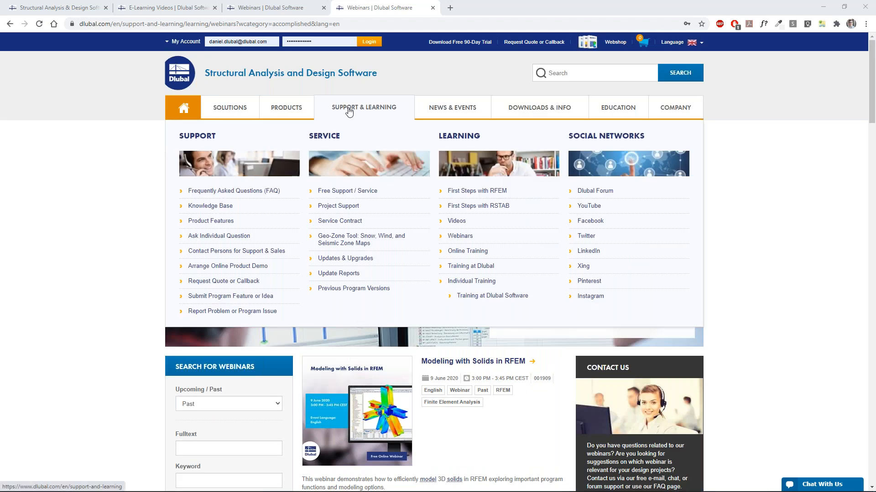
mouse_move(301, 111)
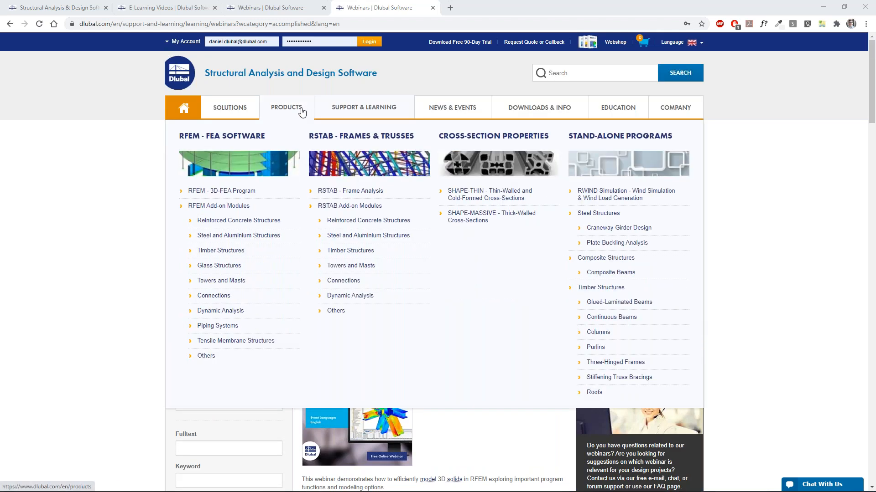
mouse_move(242, 112)
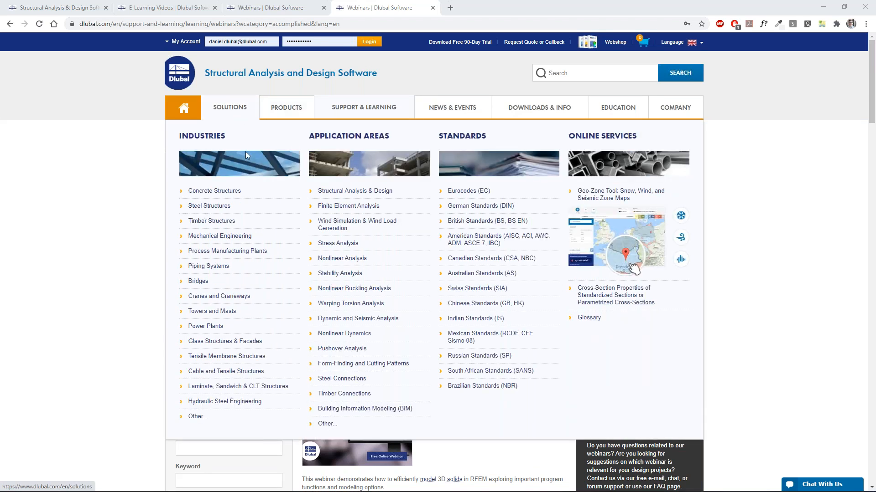
middle_click(375, 413)
click(494, 5)
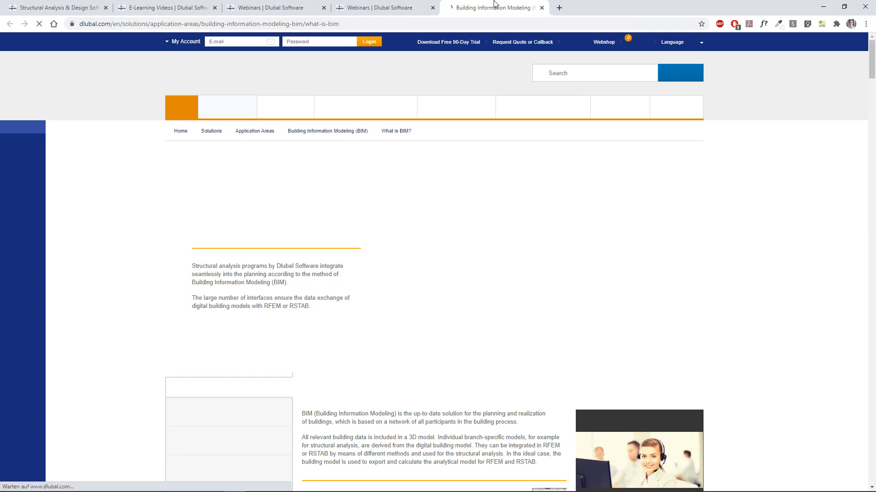
scroll(430, 78, down, 2)
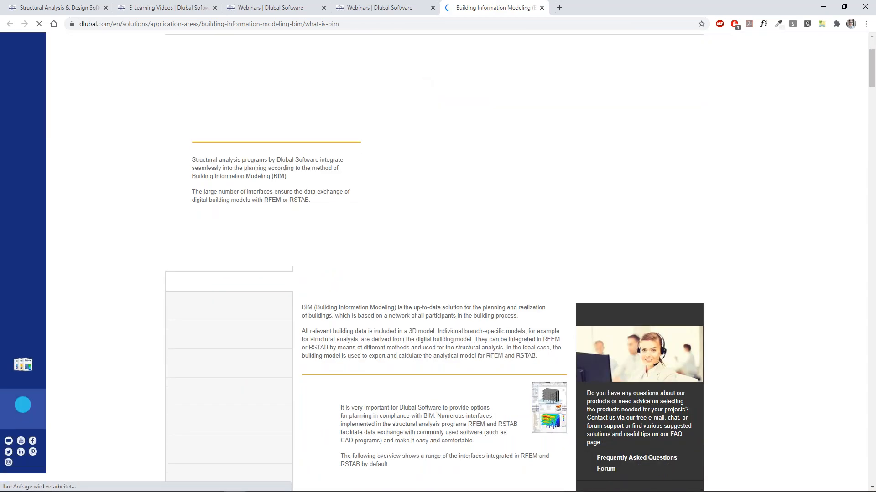
scroll(226, 49, down, 3)
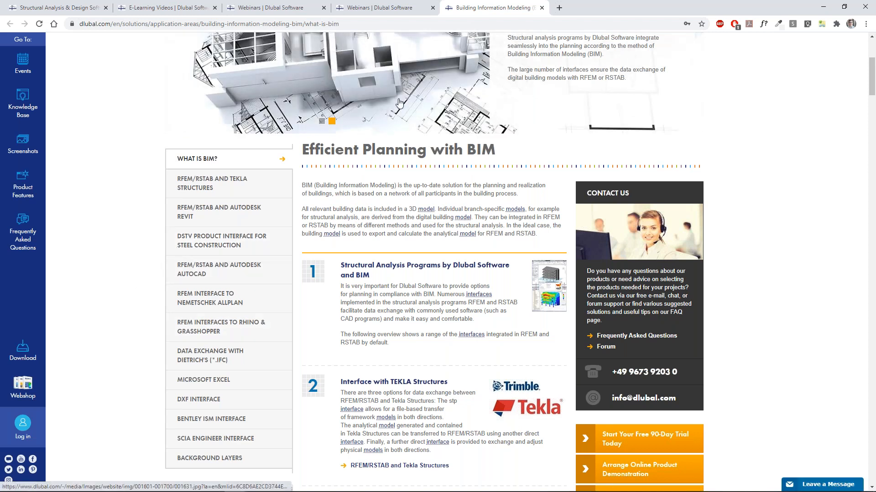
Search the Dlubal website for "dynamo" and look at the results
scroll(634, 76, up, 5)
click(634, 76)
text(dynom)
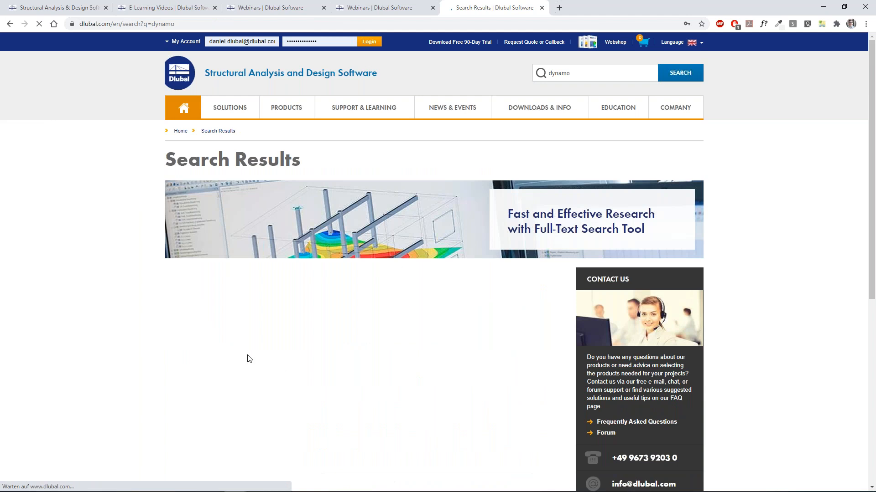
scroll(283, 259, down, 2)
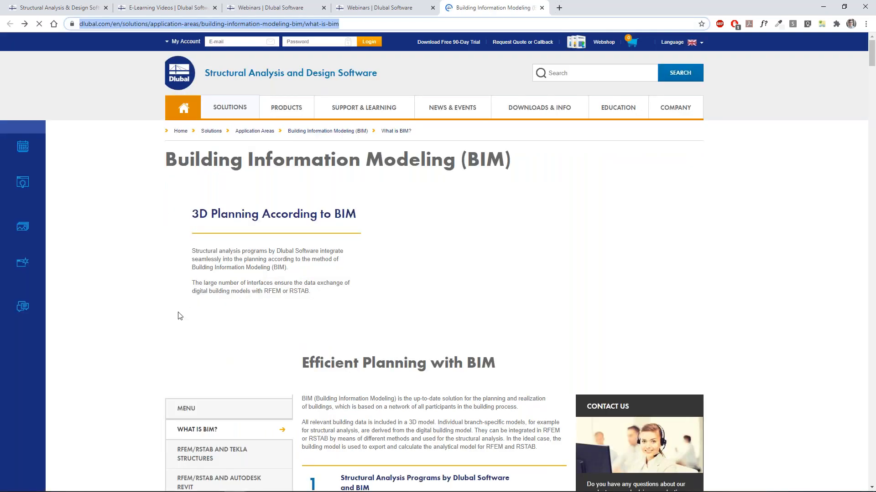
Review the list of RFEM/RSTAB software interfaces on the BIM page, and briefly open the support message form
scroll(197, 294, down, 7)
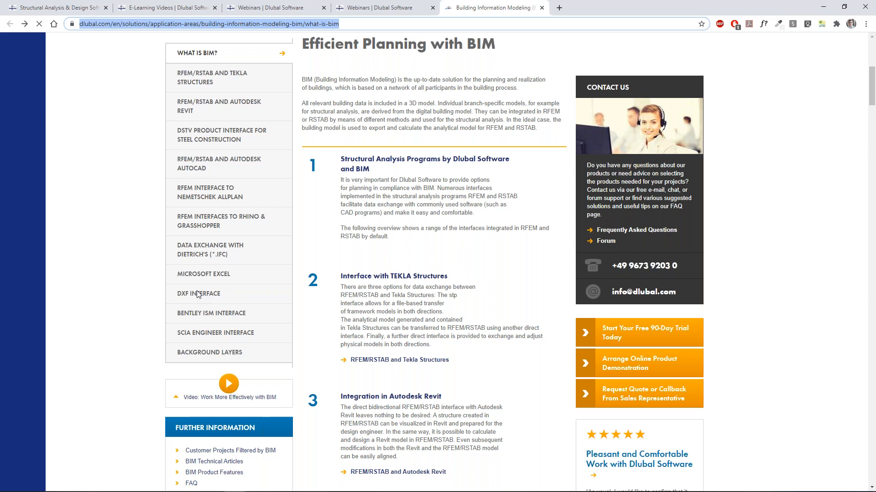
scroll(609, 258, down, 20)
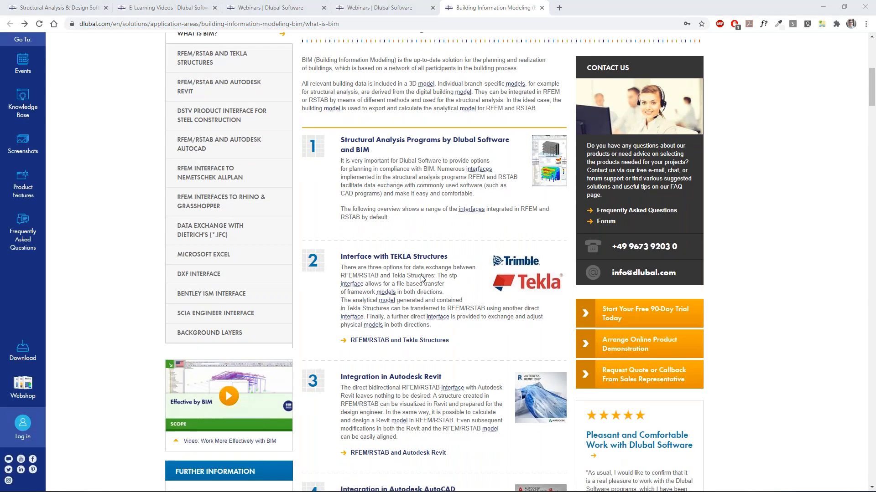
scroll(655, 260, down, 20)
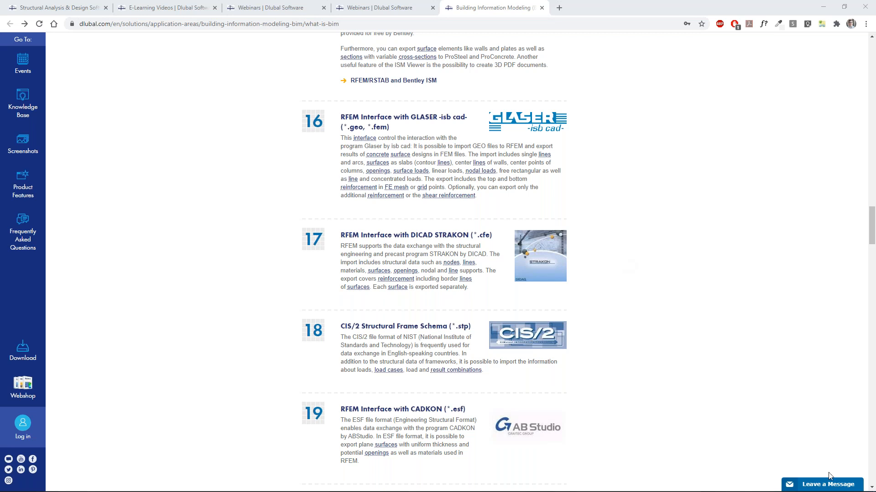
click(803, 485)
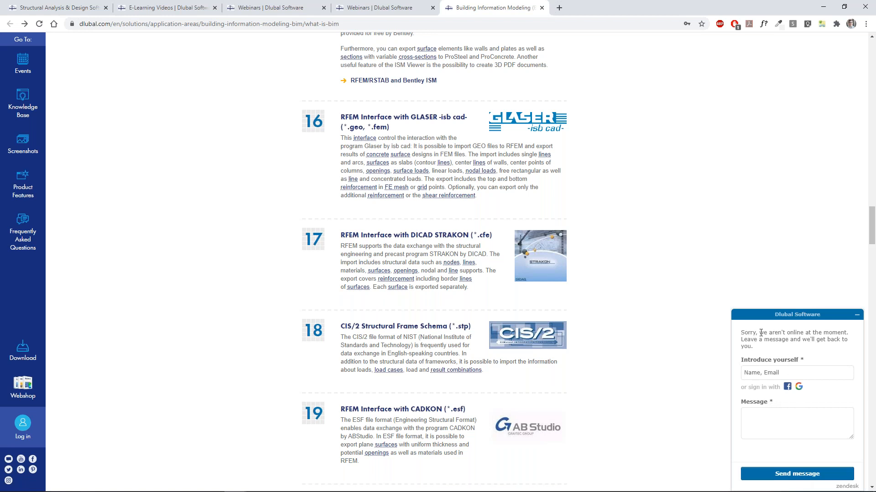
click(857, 316)
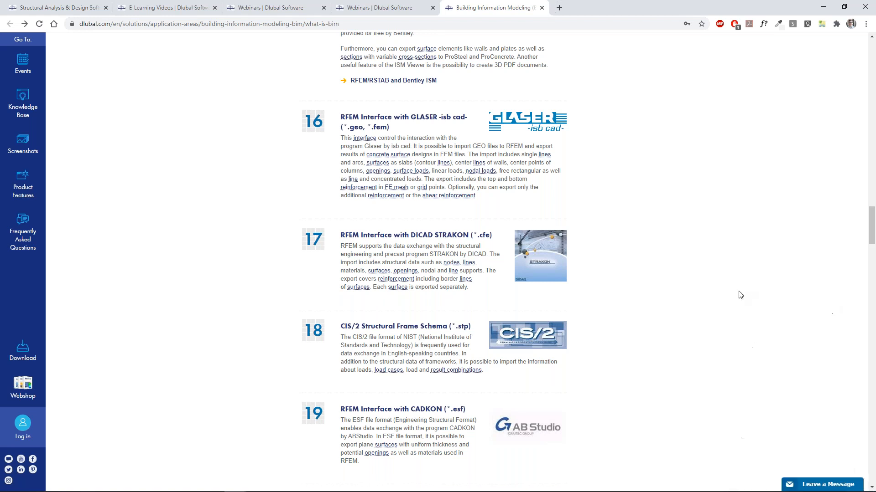